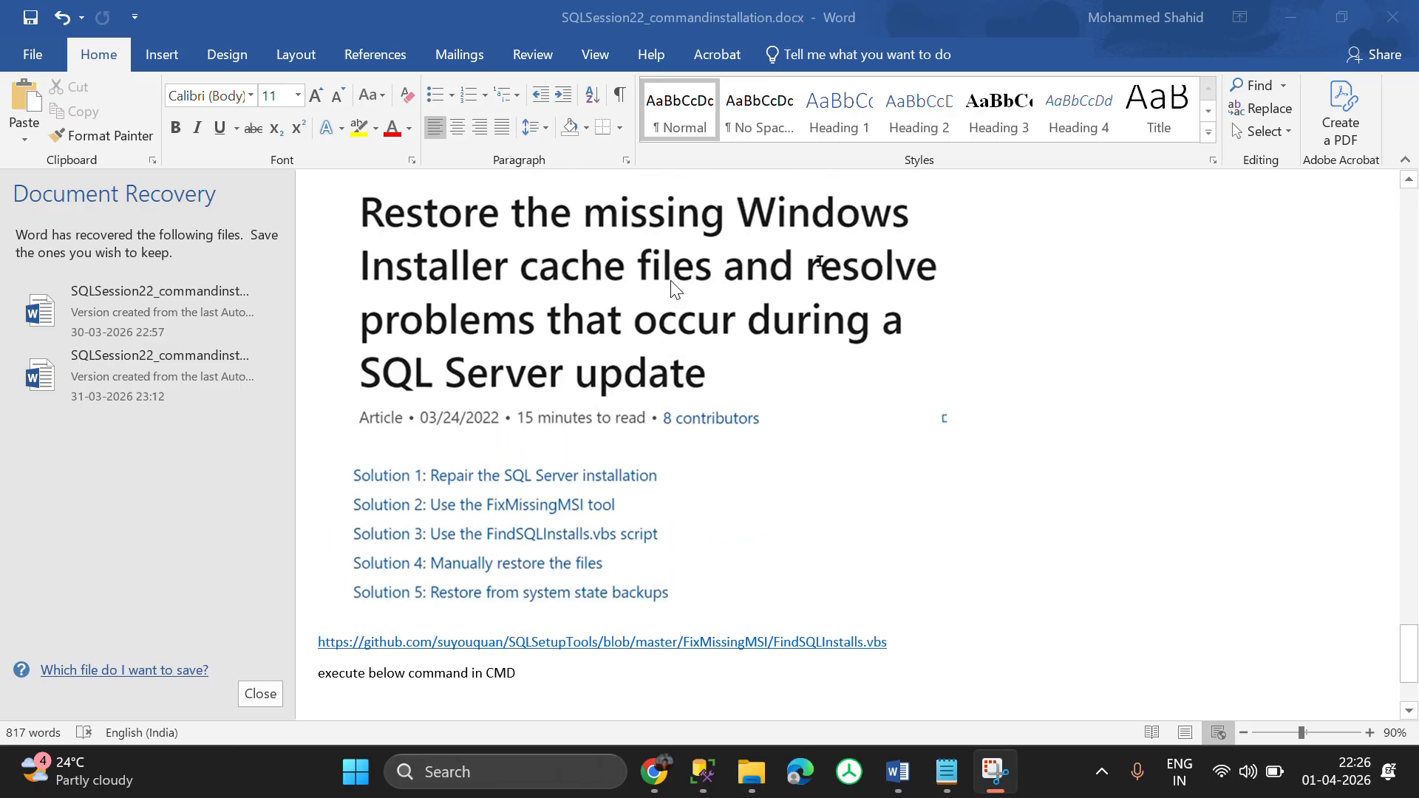
- Review the document's MSI MSP missing scenario section, including the five solutions, the FindSQLInstalls.vbs command and the SQLSetupTools links
scroll(674, 289, "down", 2)
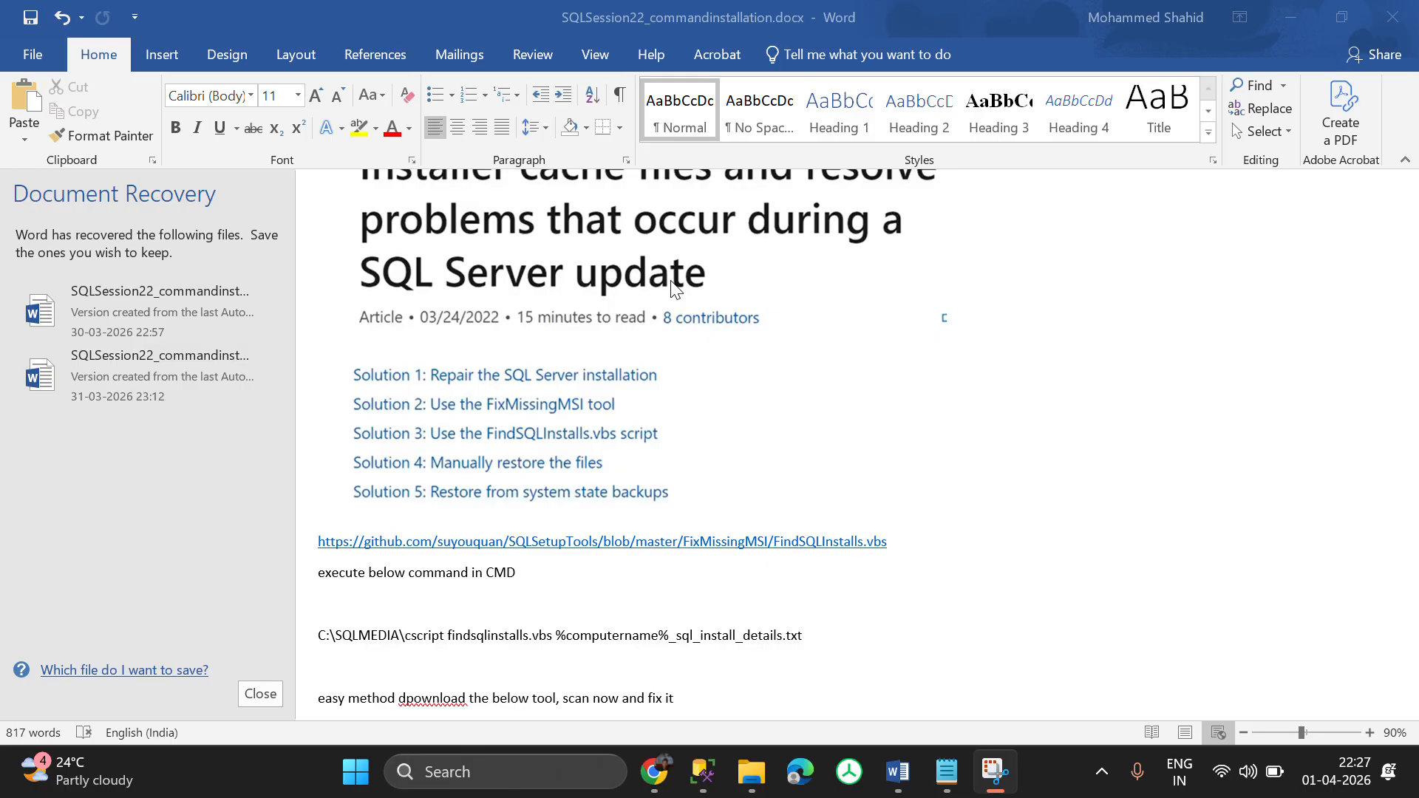
scroll(674, 288, "up", 3)
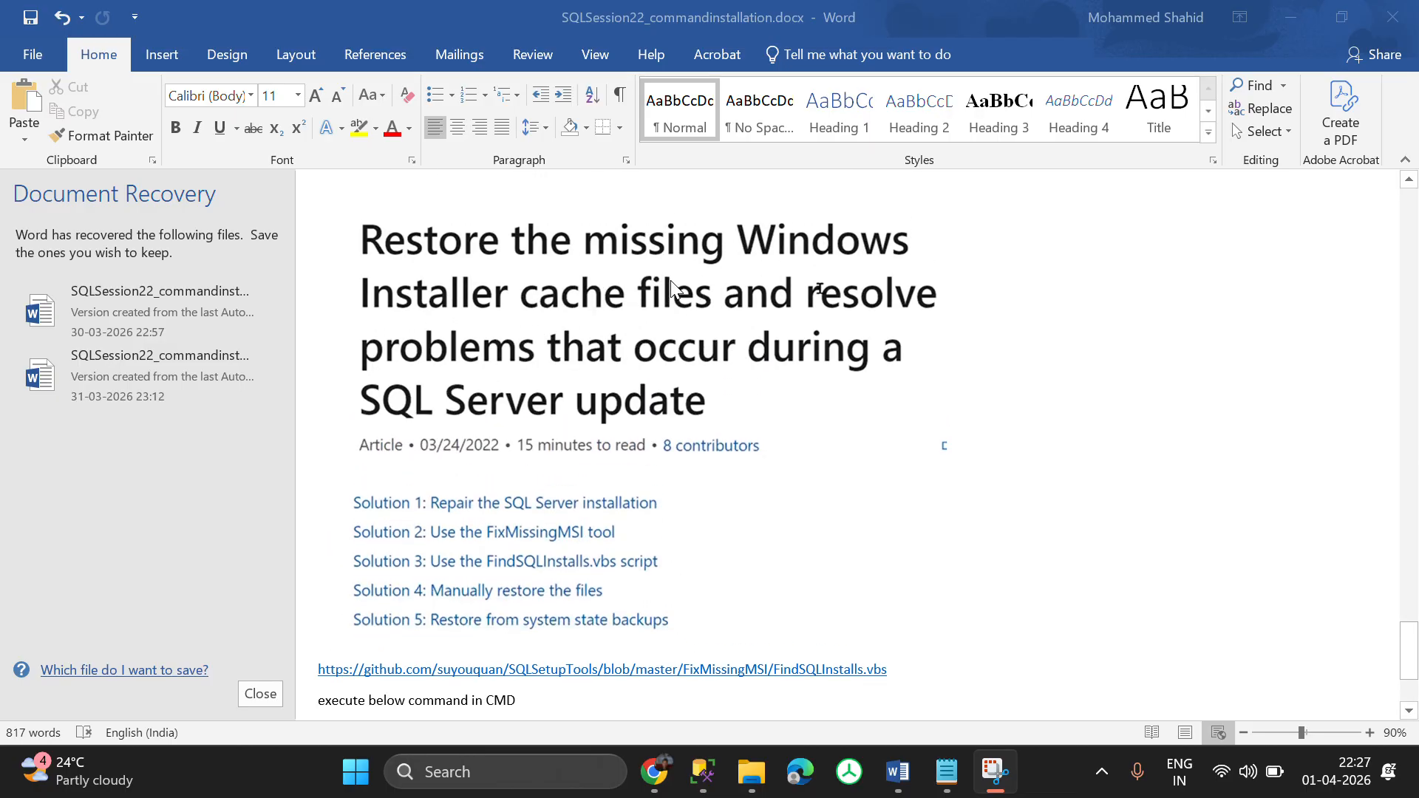
scroll(674, 288, "down", 1)
scroll(674, 288, "down", 3)
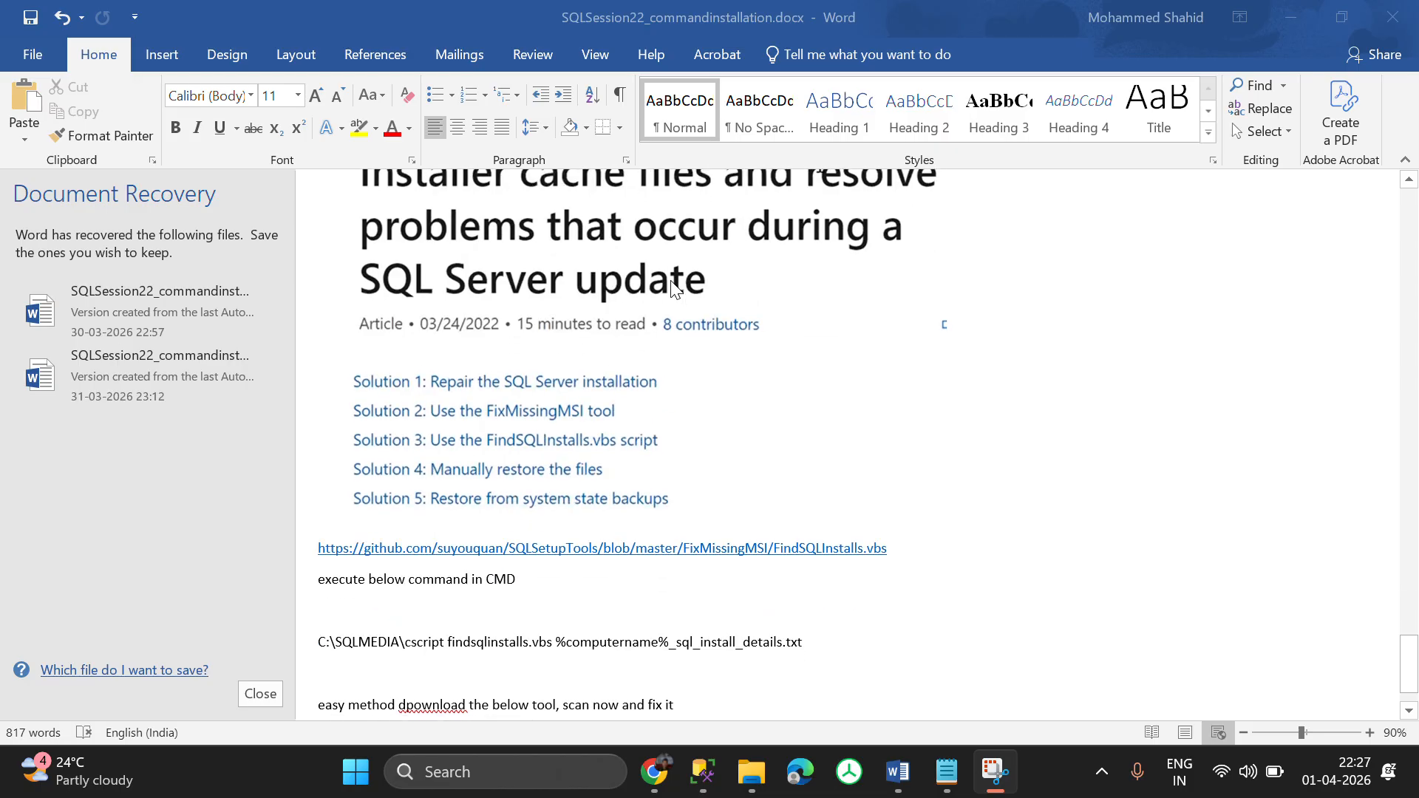
scroll(674, 289, "down", 2)
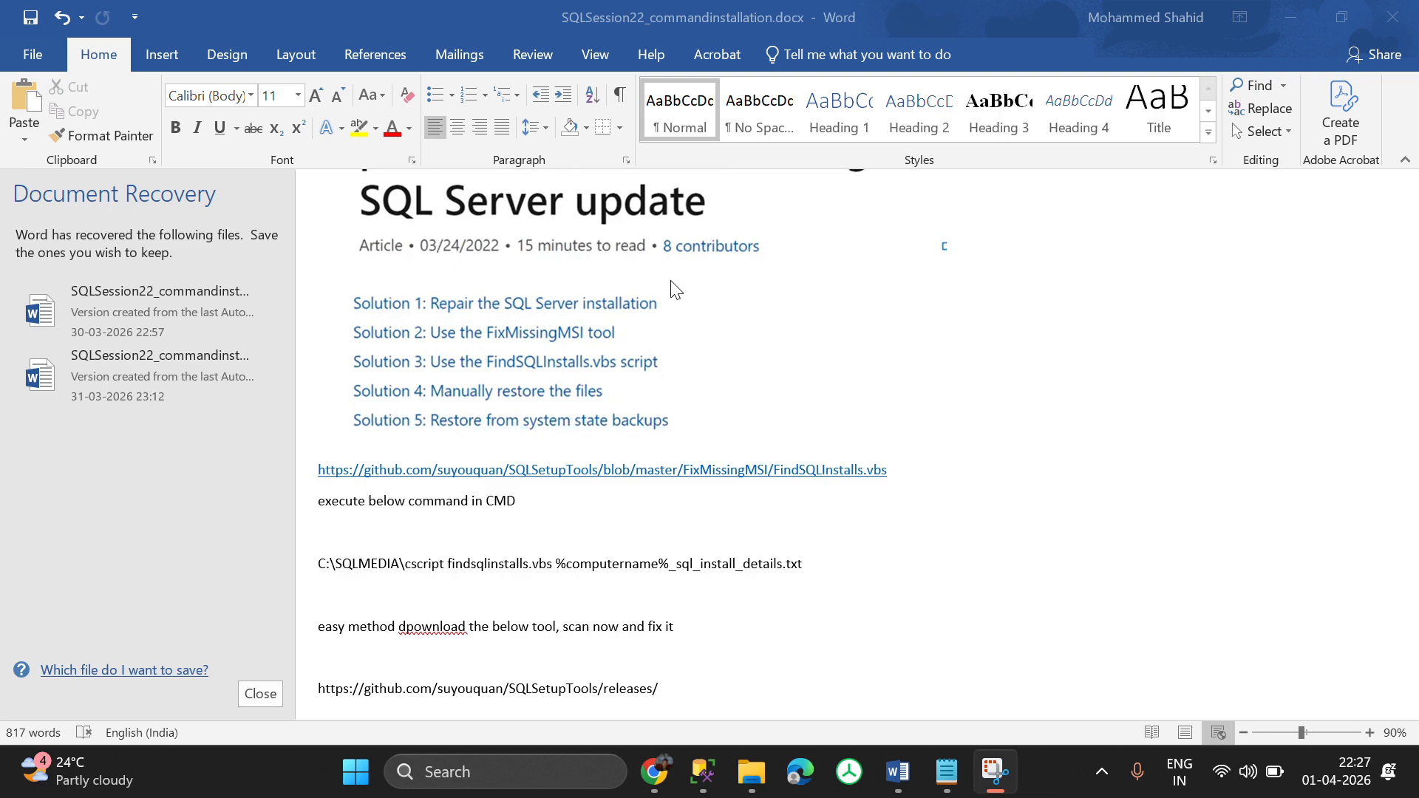
scroll(673, 288, "up", 3)
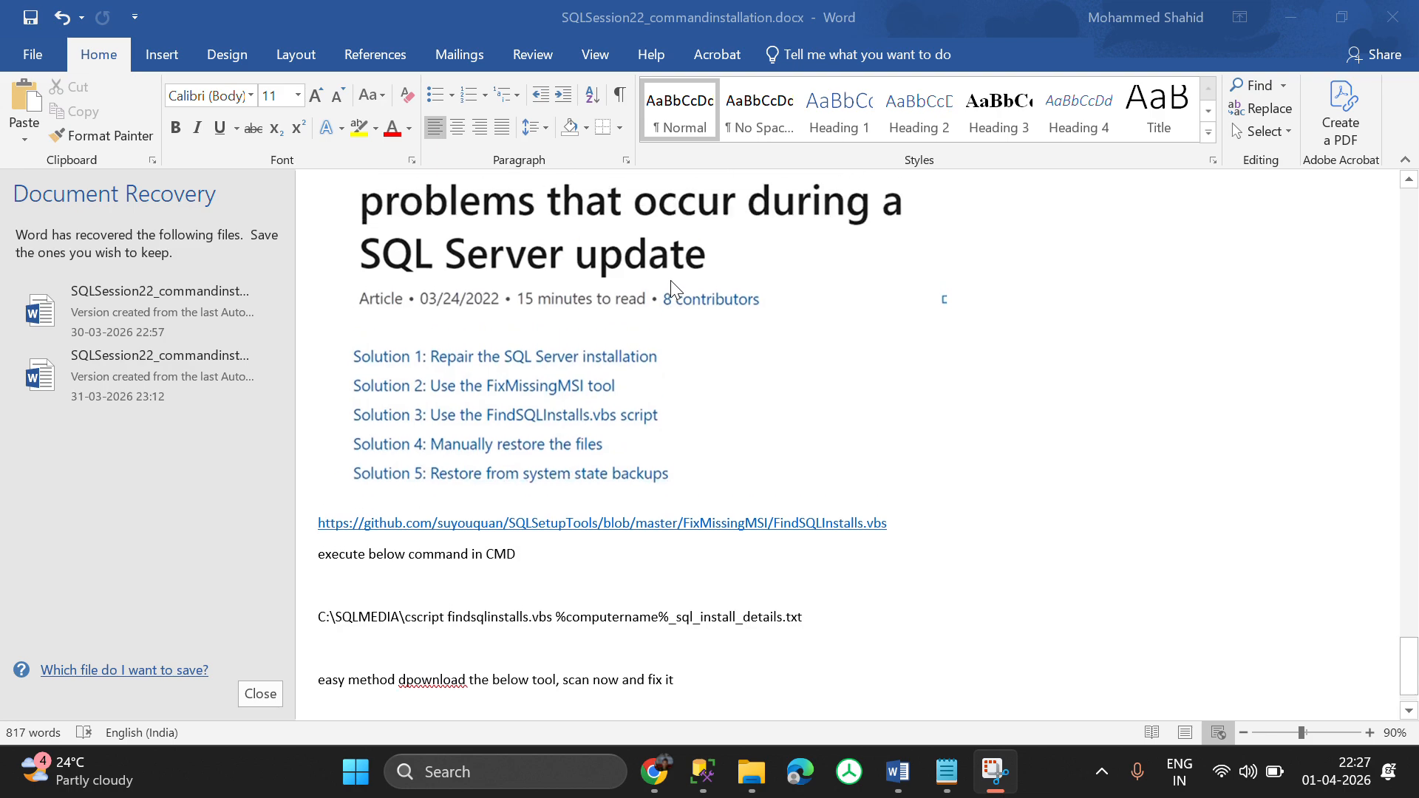
scroll(673, 289, "up", 3)
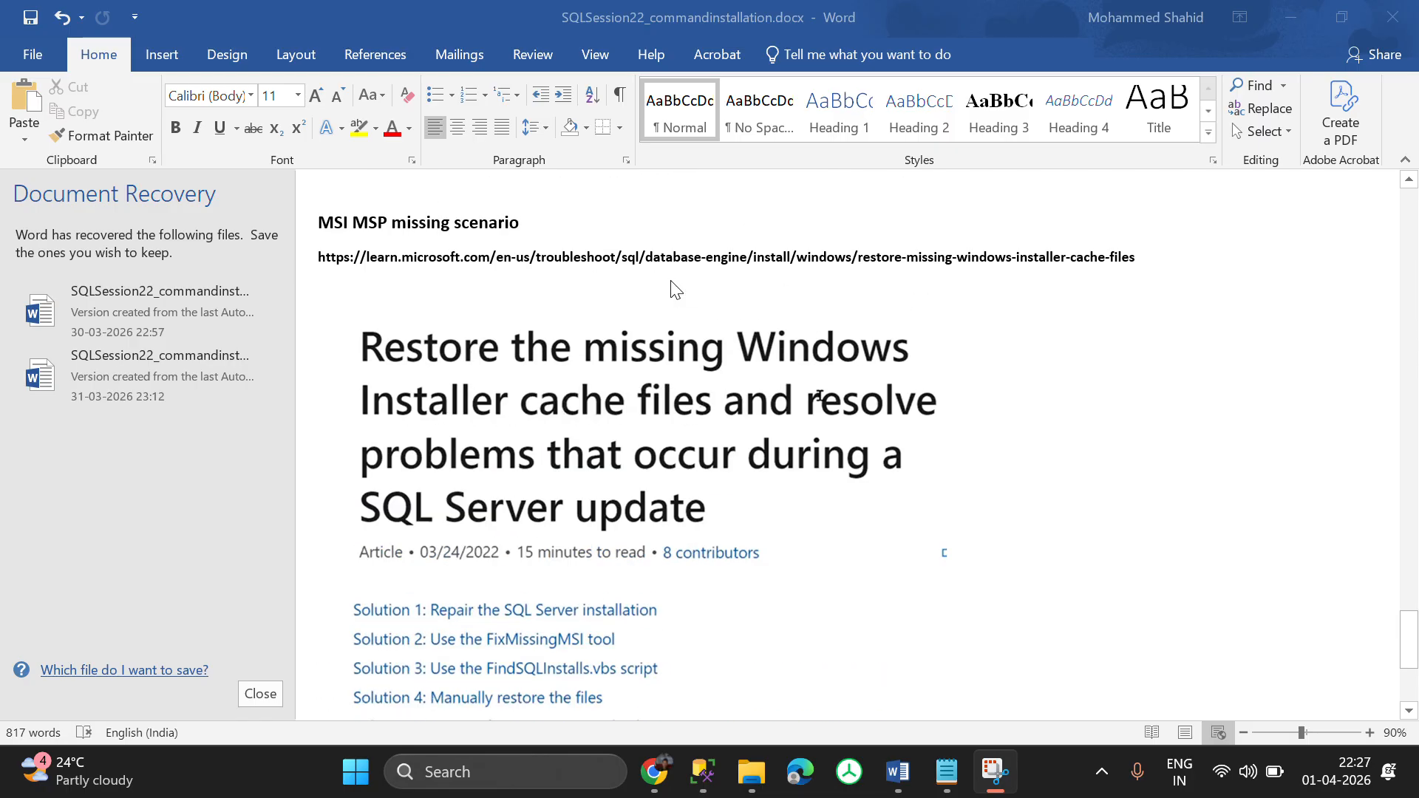
scroll(673, 289, "up", 1)
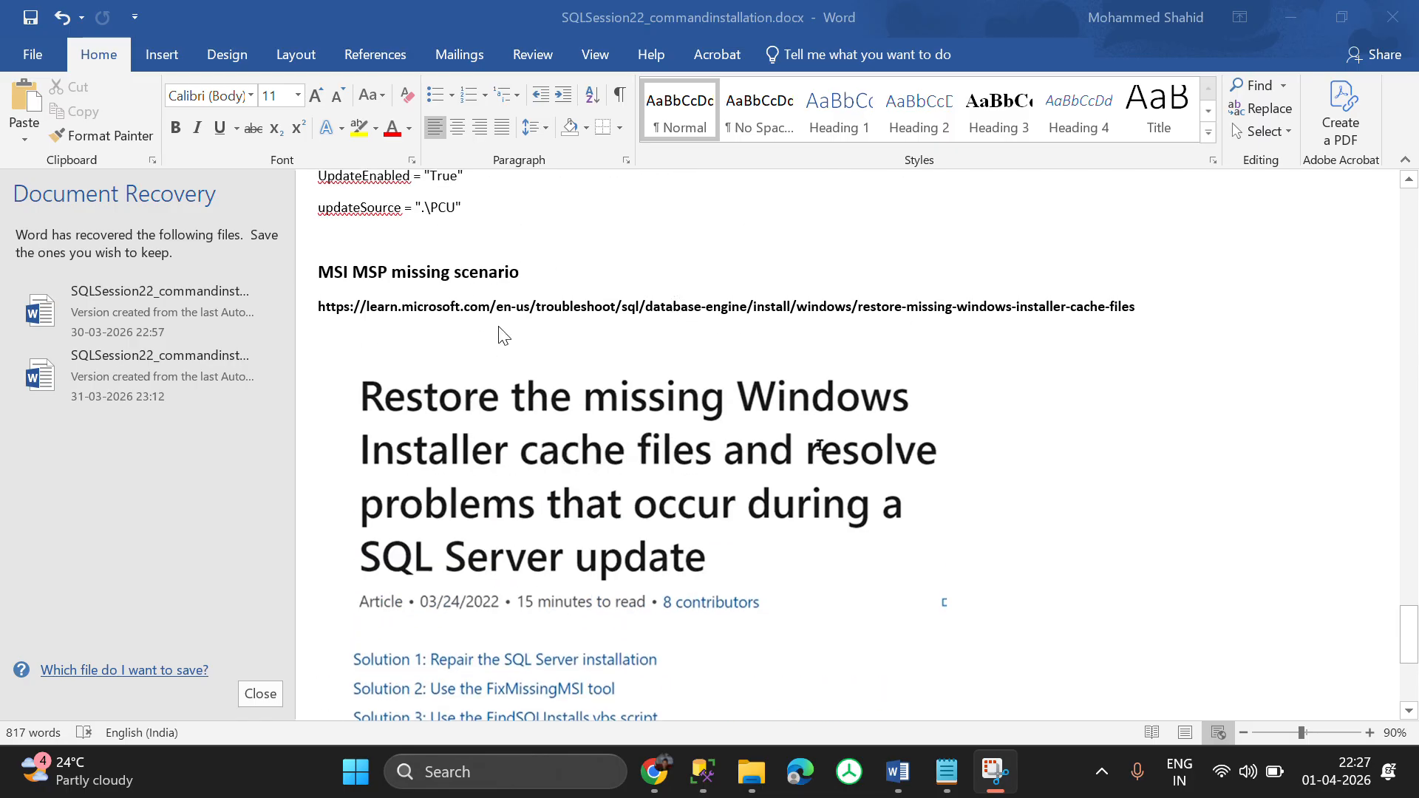
scroll(501, 333, "up", 2)
scroll(621, 490, "down", 7)
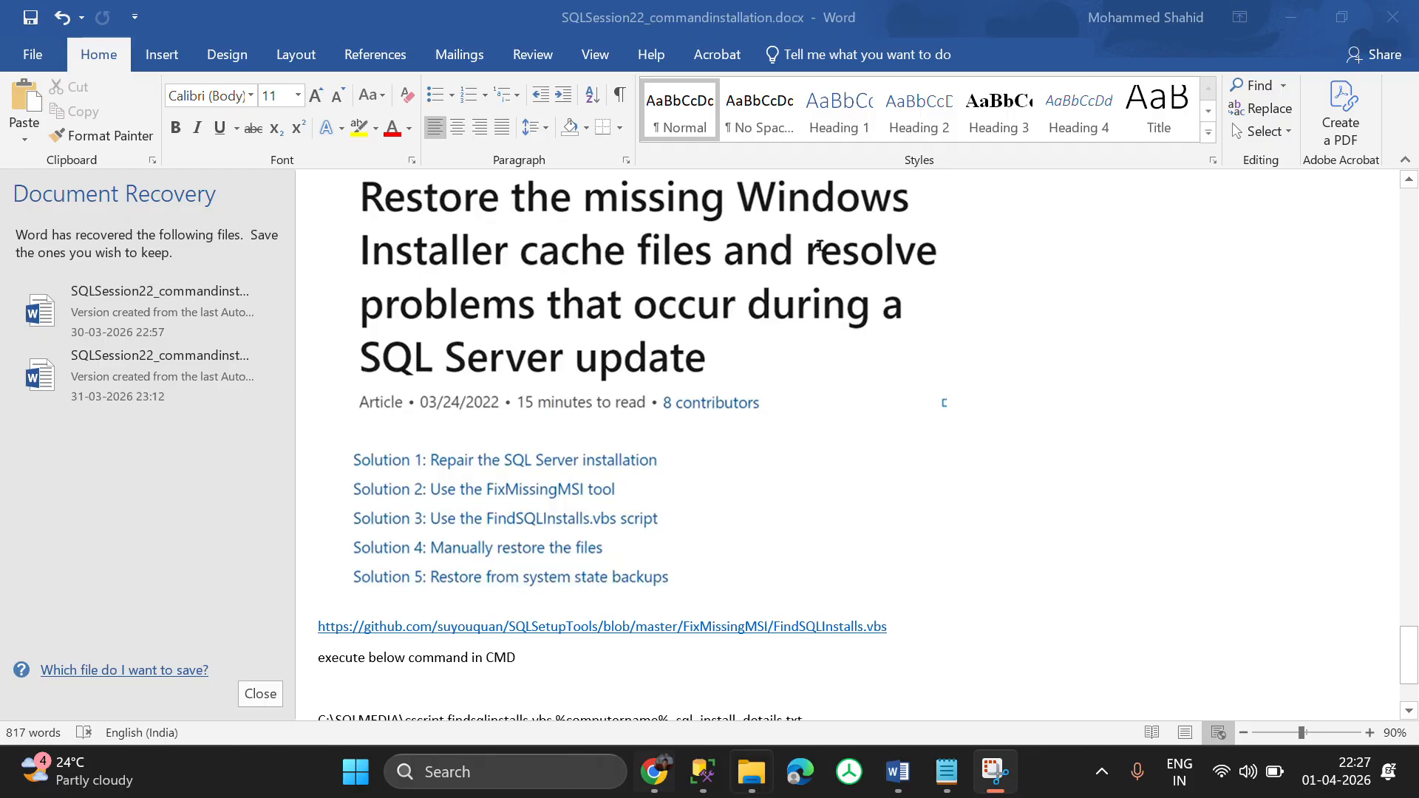
- Switch to File Explorer, open the Windows folder on Local Disk (C:) and look through its contents for the installer folder
left_click(752, 772)
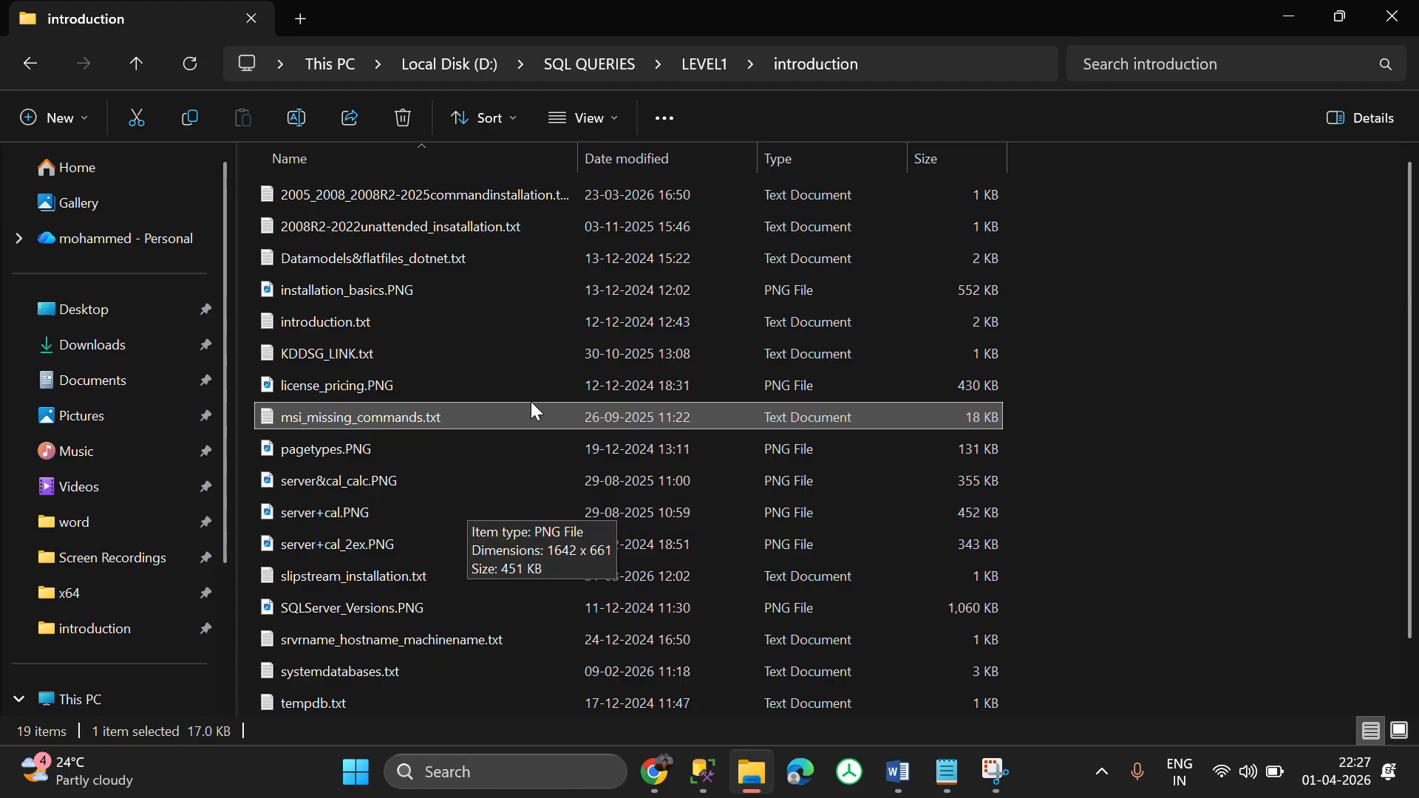
left_click(334, 62)
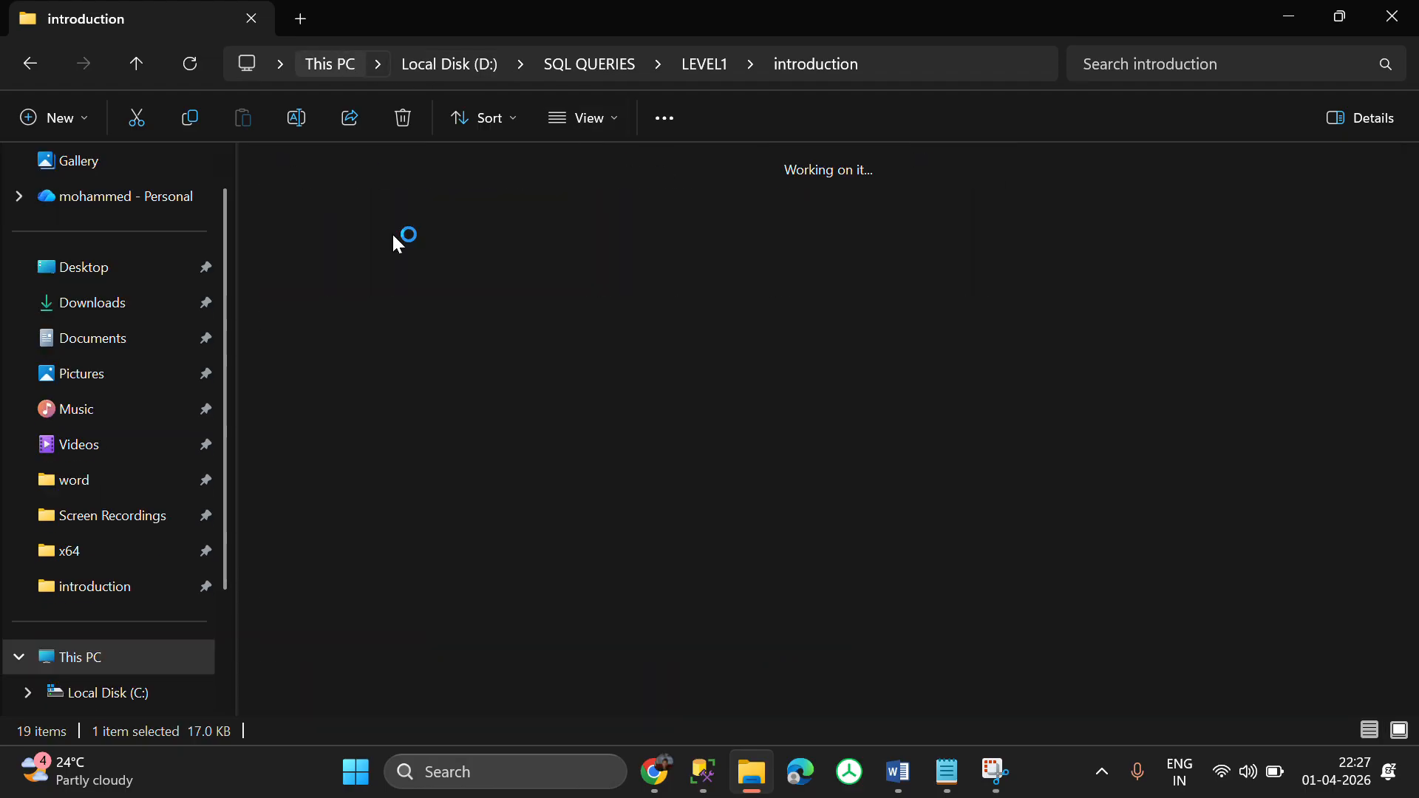
double_click(384, 222)
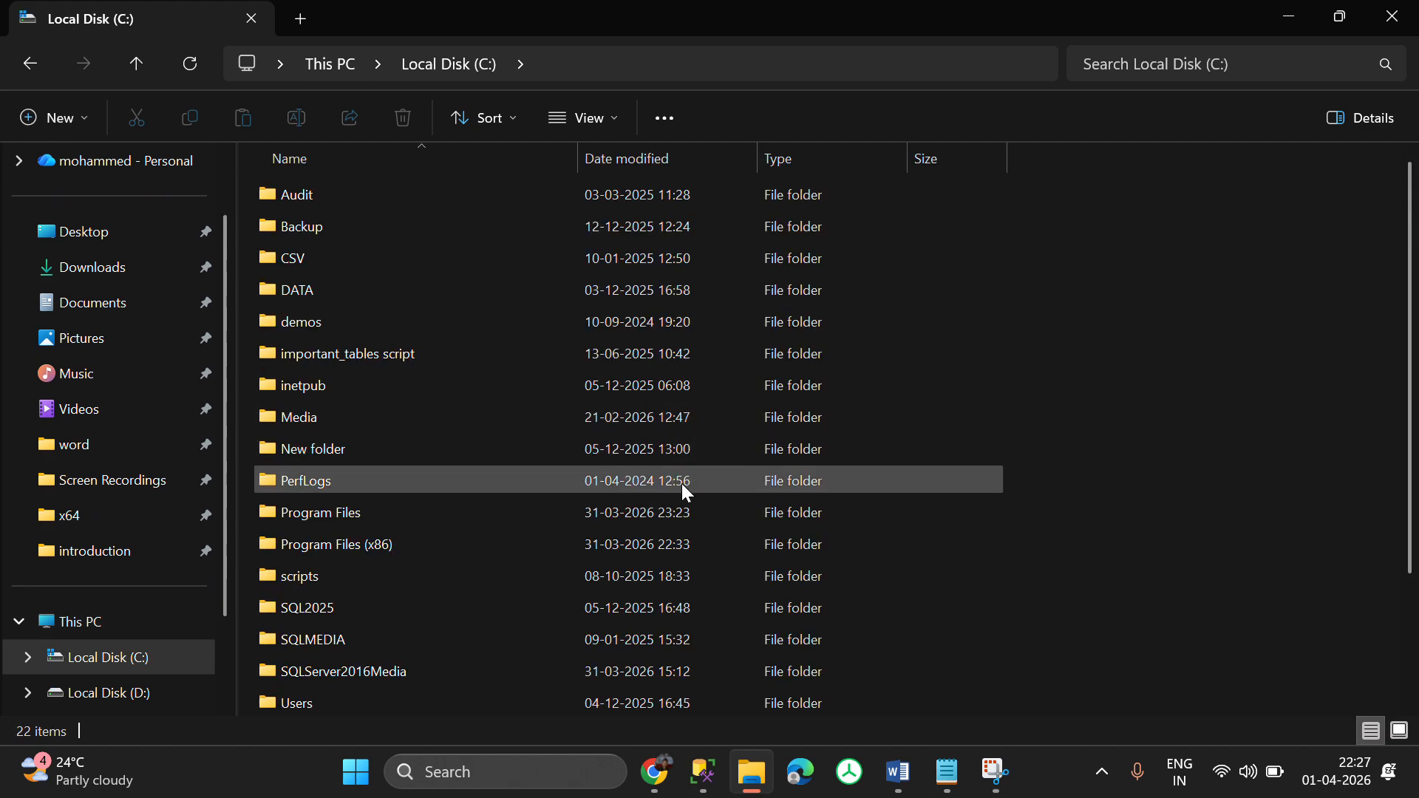
scroll(604, 562, "down", 2)
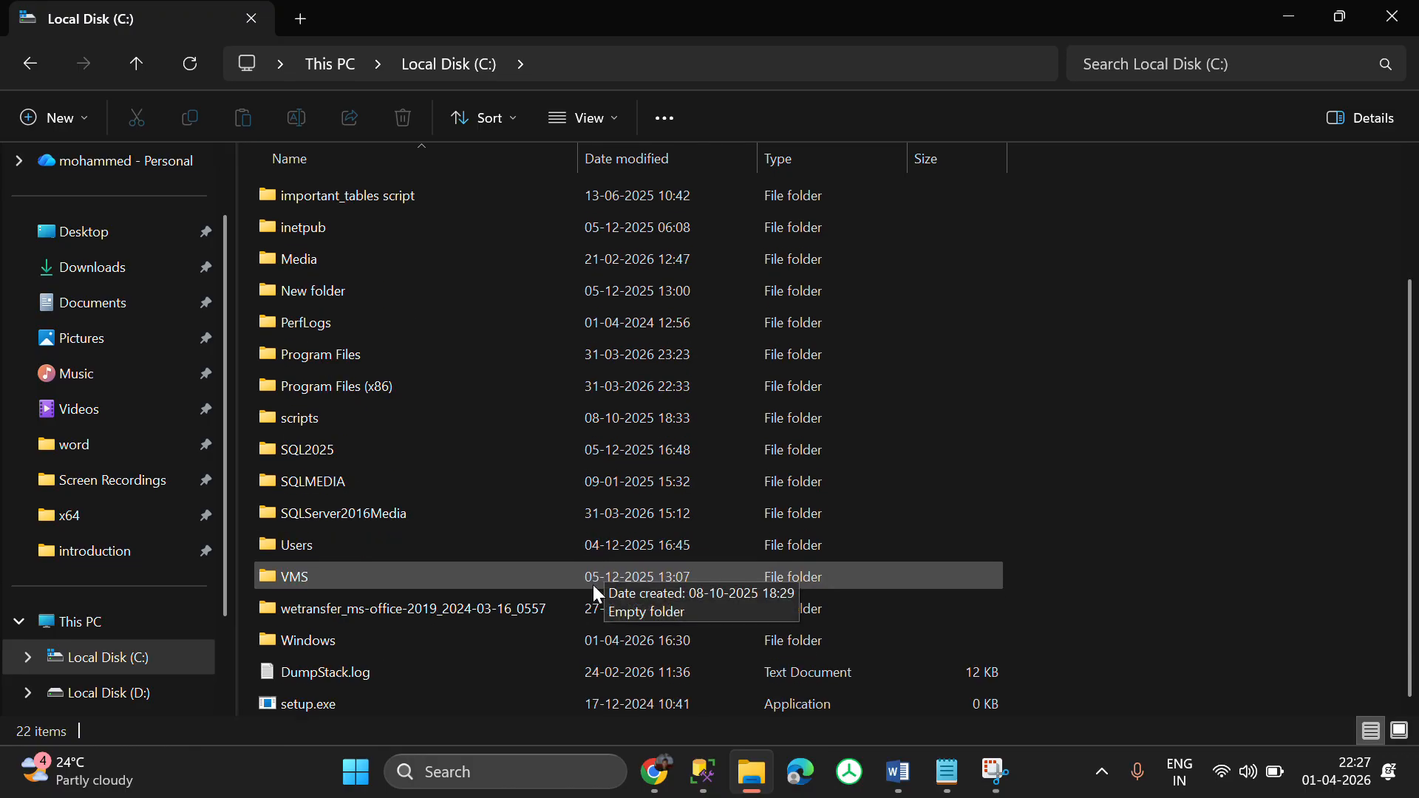
double_click(560, 639)
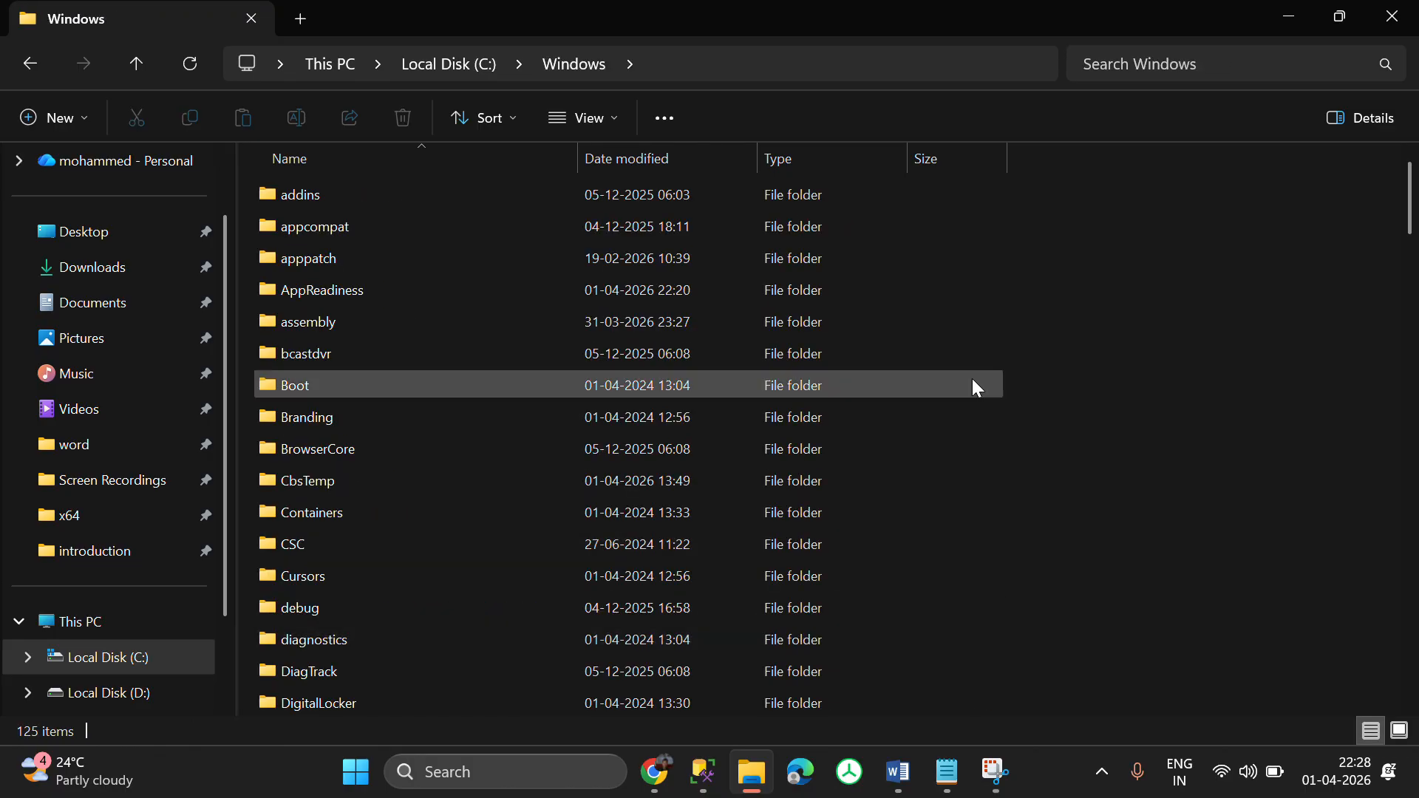
scroll(1050, 392, "down", 2)
scroll(1049, 387, "down", 20)
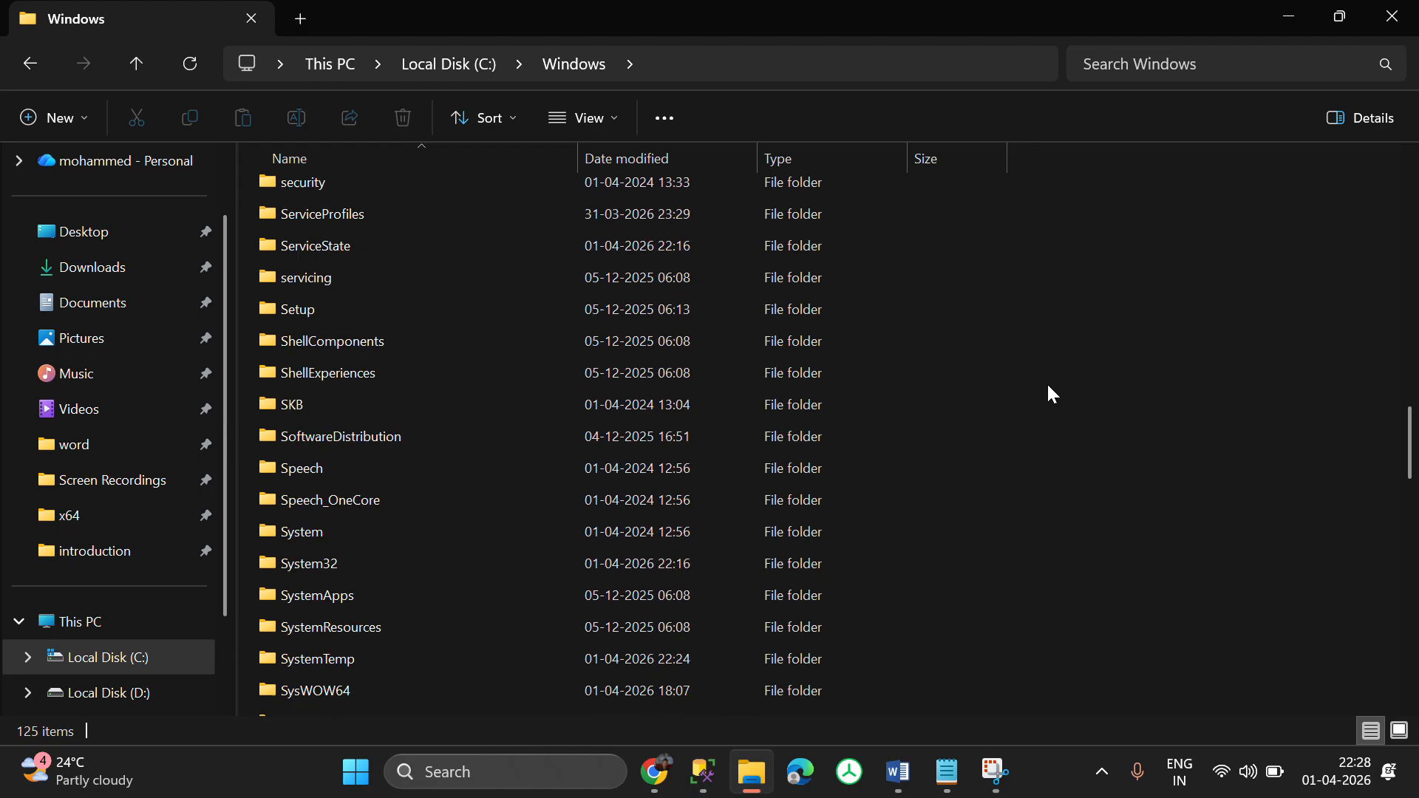
scroll(1048, 386, "down", 8)
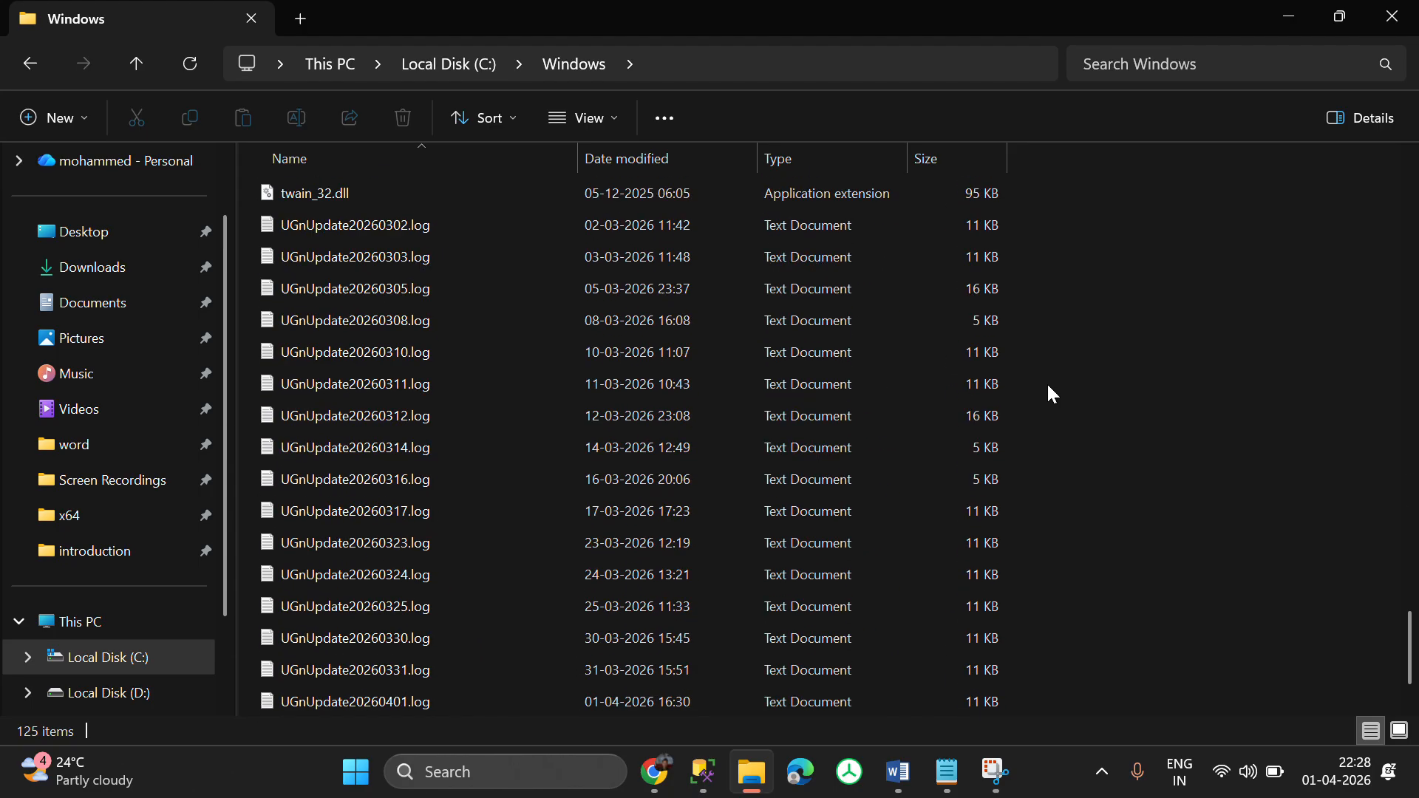
scroll(1053, 394, "up", 4)
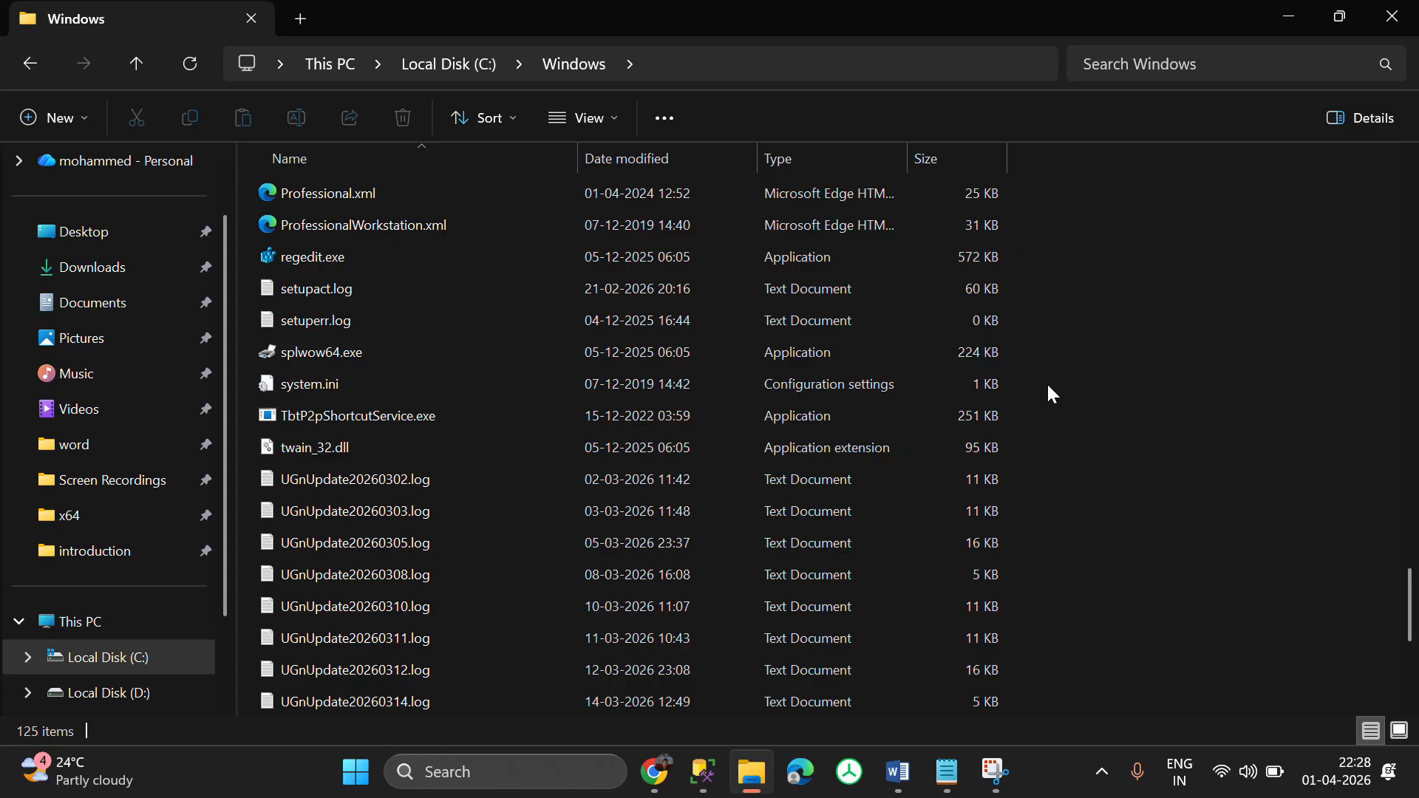
- Open the hidden folder c:\windows\installer through the Run dialog
key("super+r")
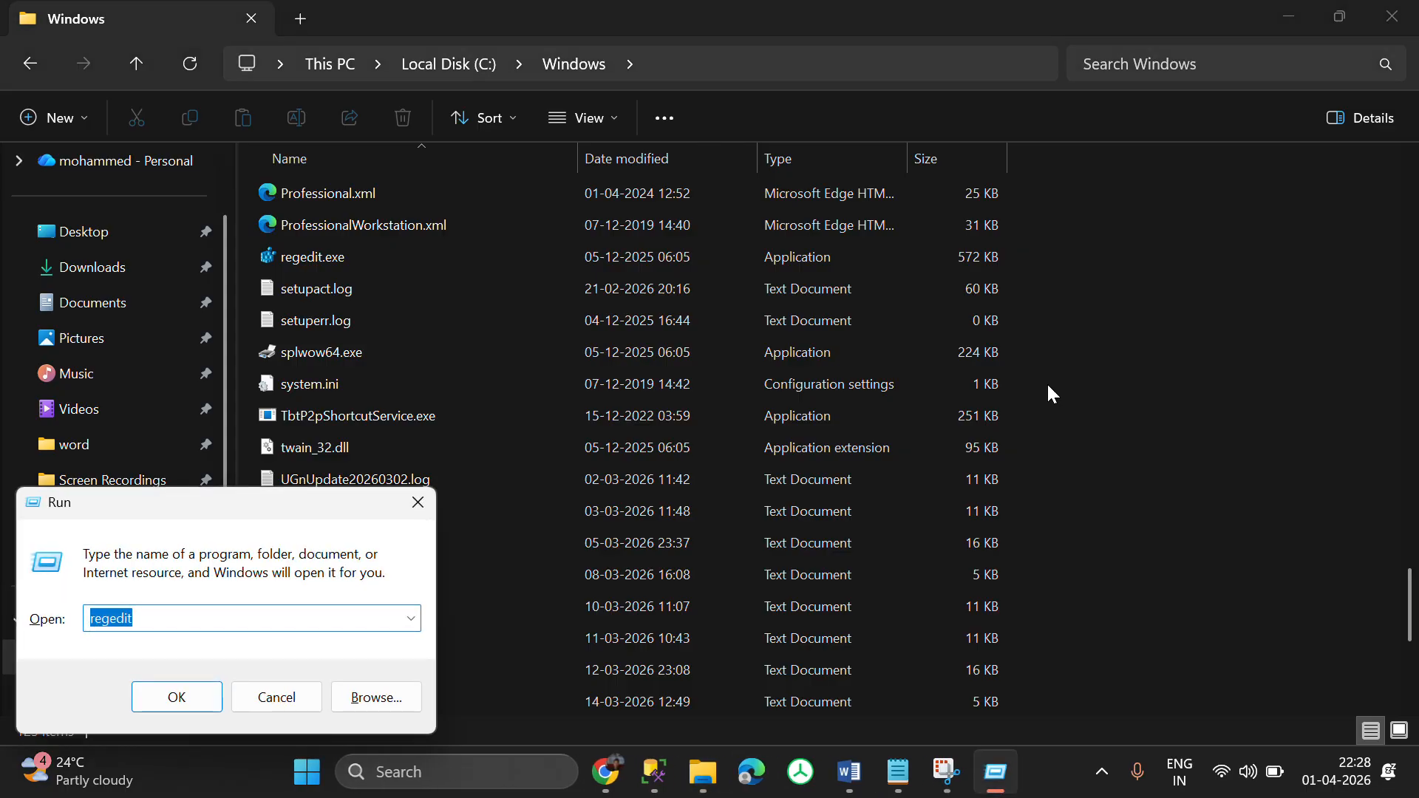
type("c")
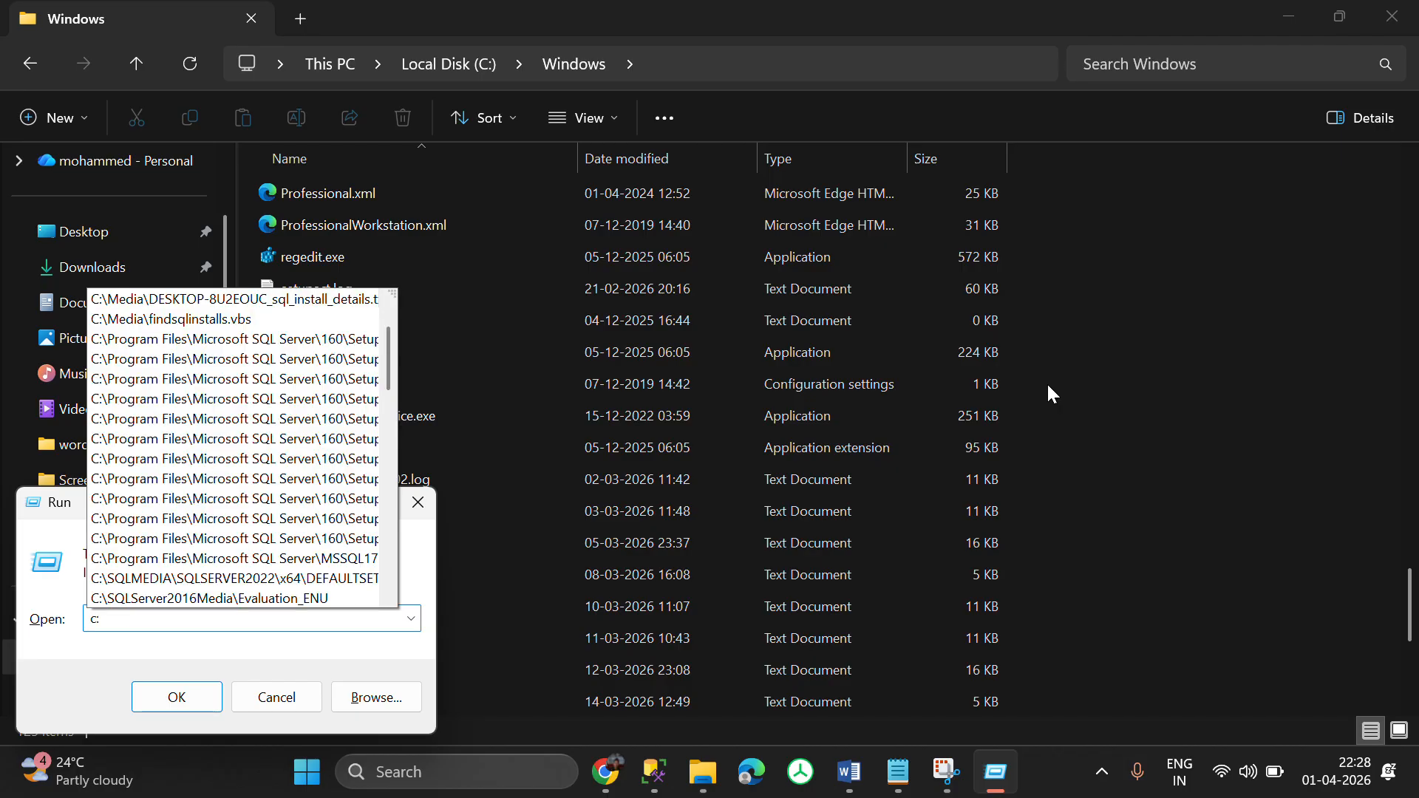
type(":\\")
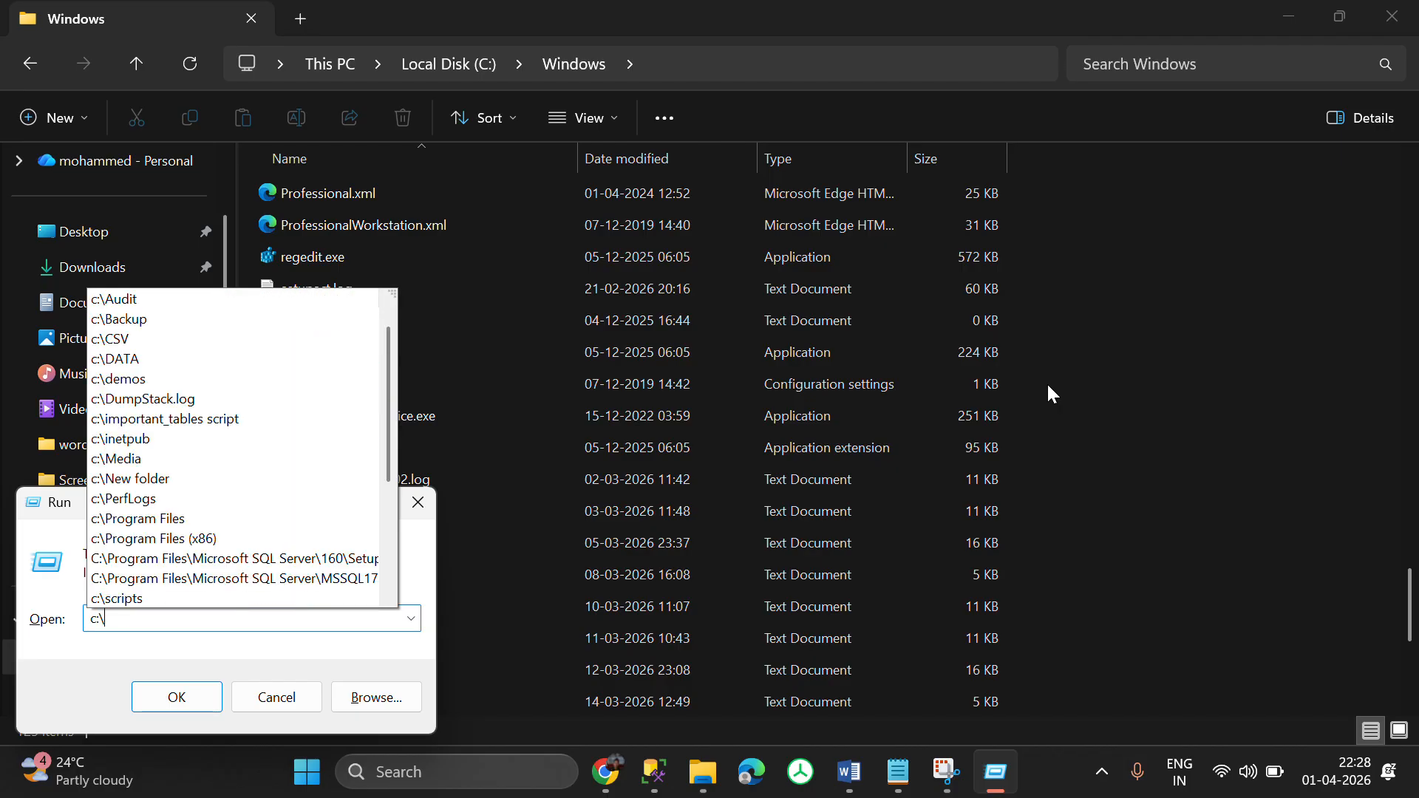
type("wo")
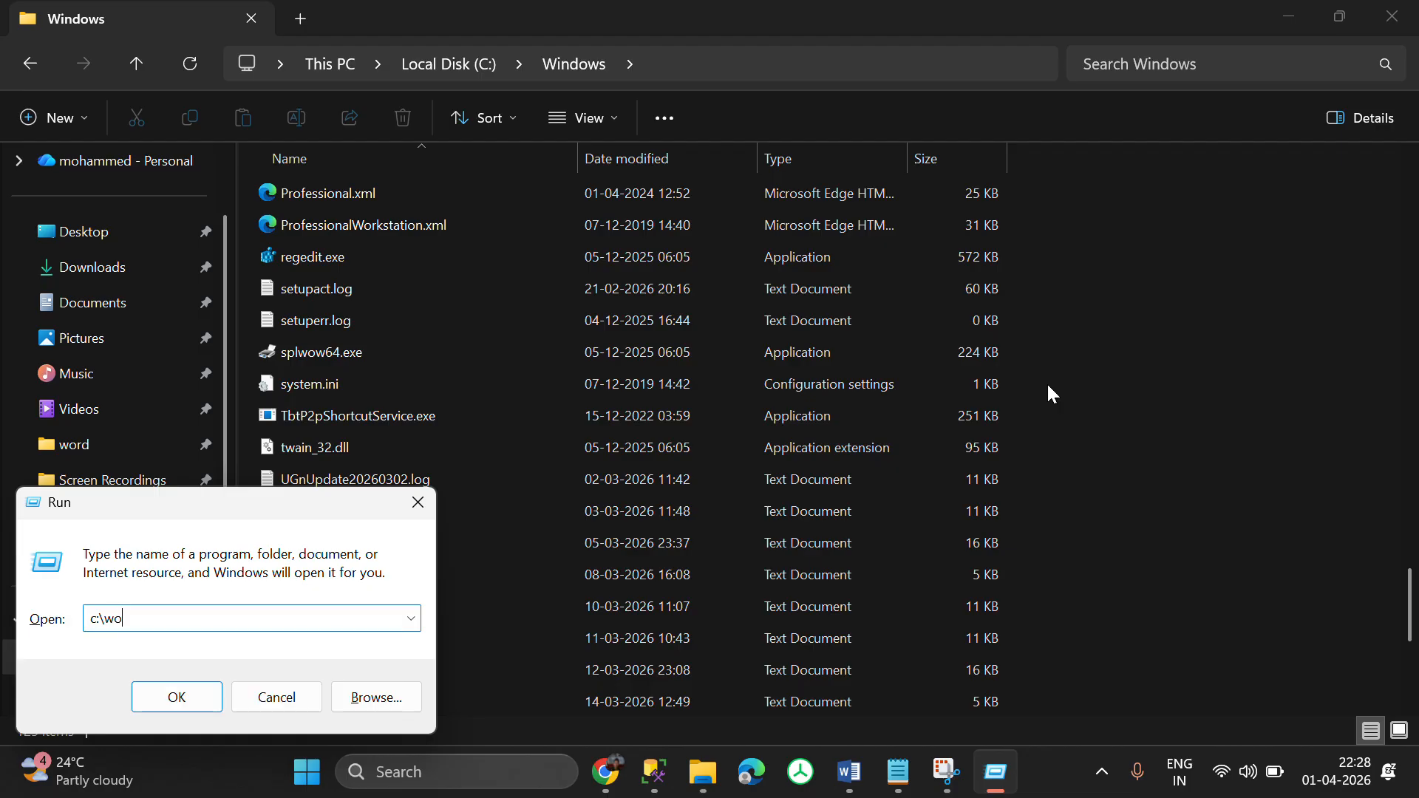
key("BackSpace")
type("indows")
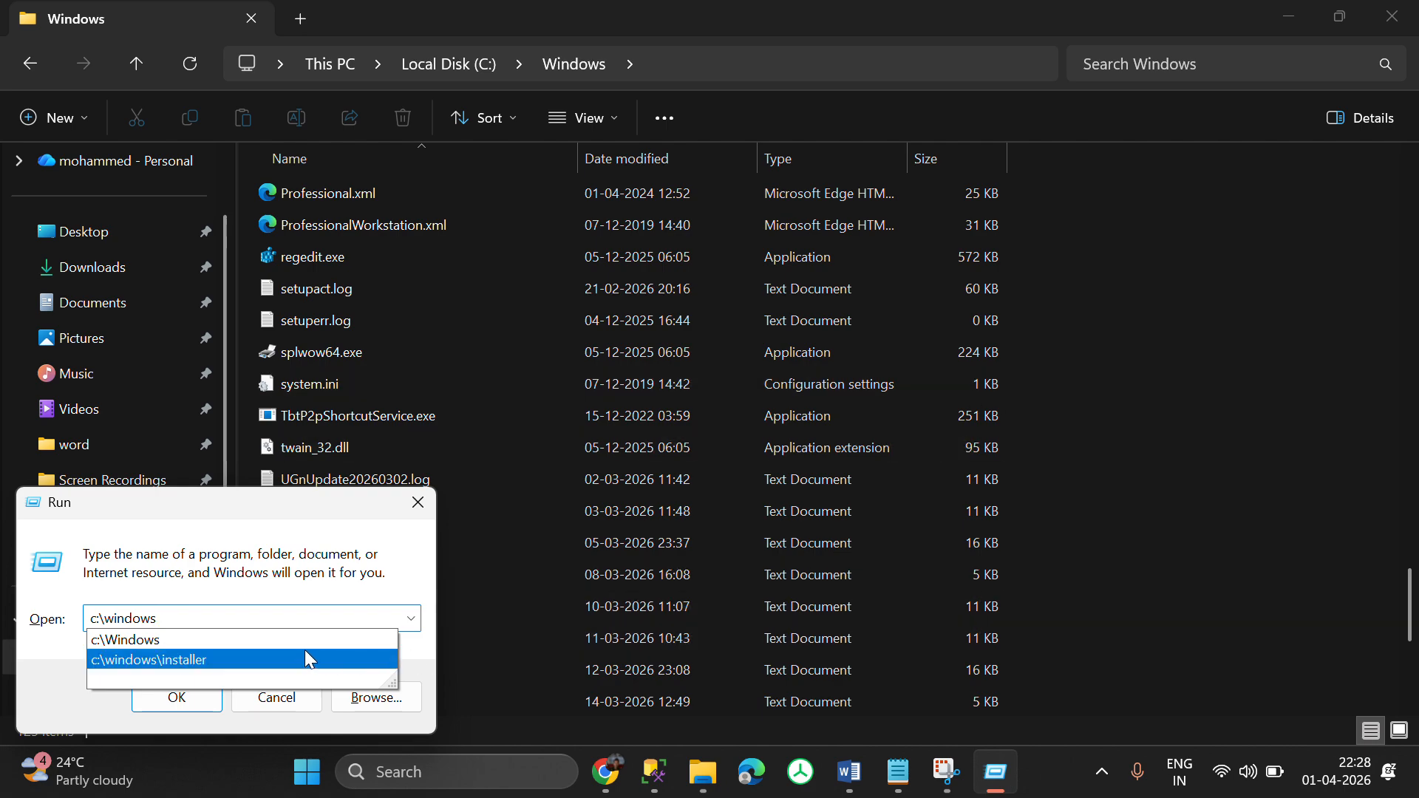
left_click(275, 658)
left_click(183, 698)
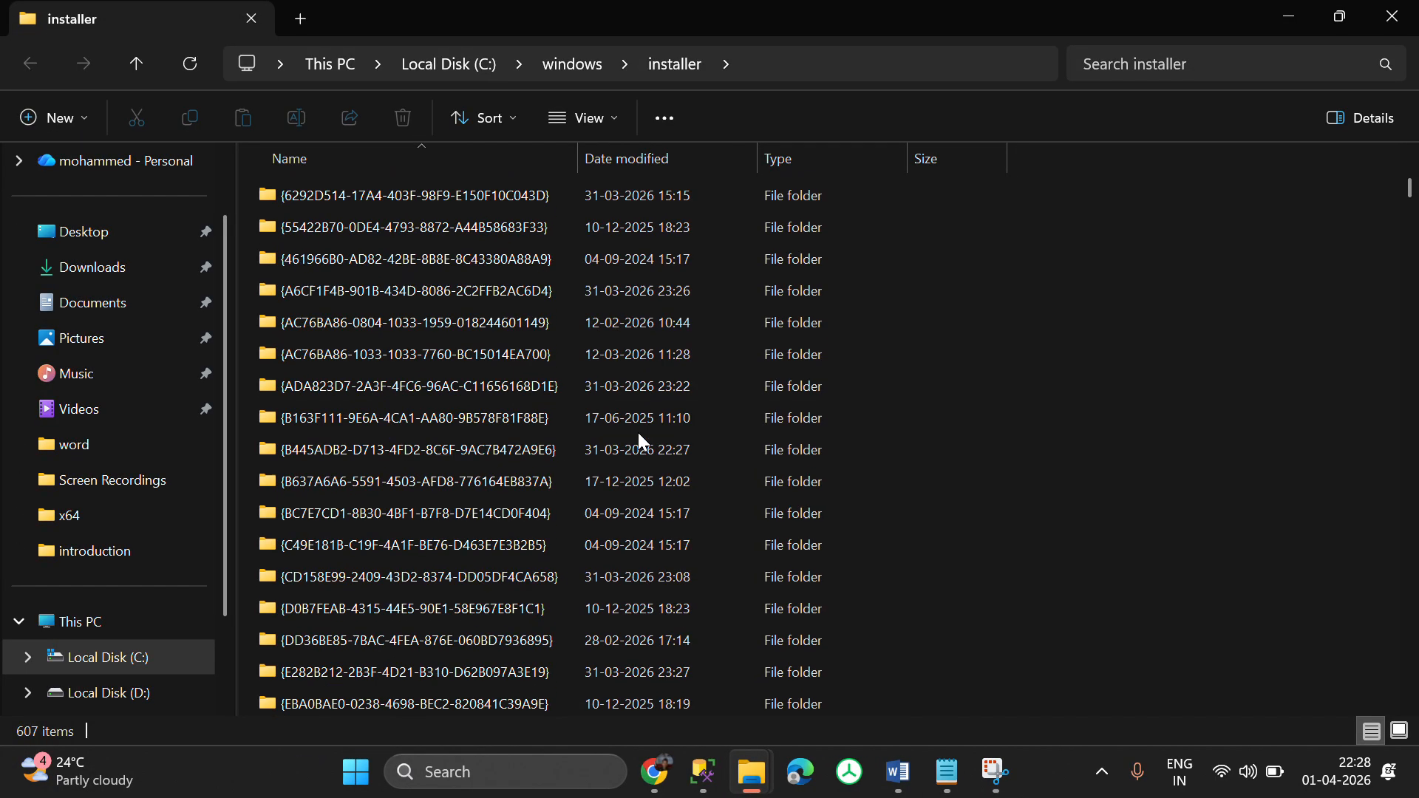
- Examine the cached .msi and .msp files in the installer folder, picking out 1a937cb0.msi and 1a937d84.msp as examples
scroll(641, 442, "down", 10)
scroll(641, 442, "up", 3)
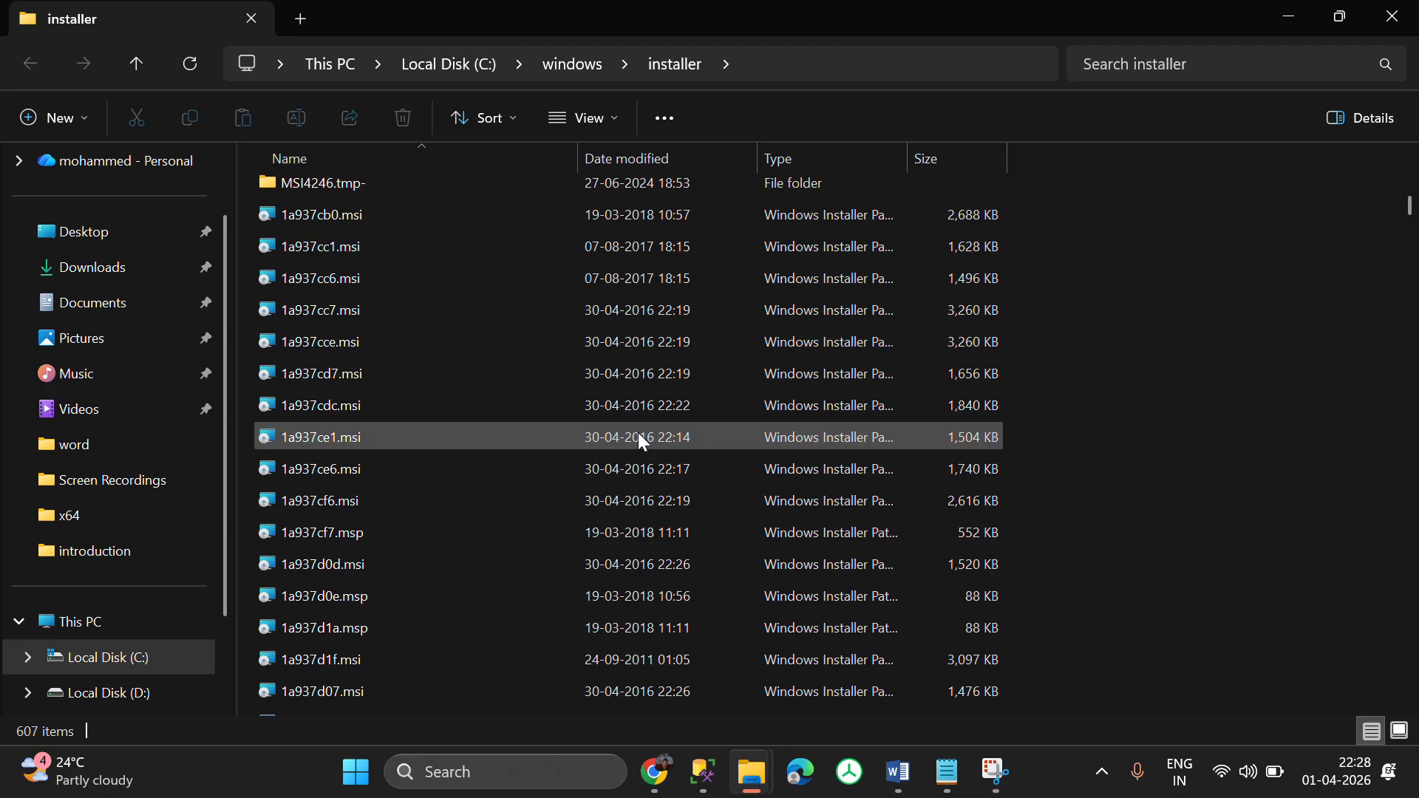
scroll(643, 441, "up", 2)
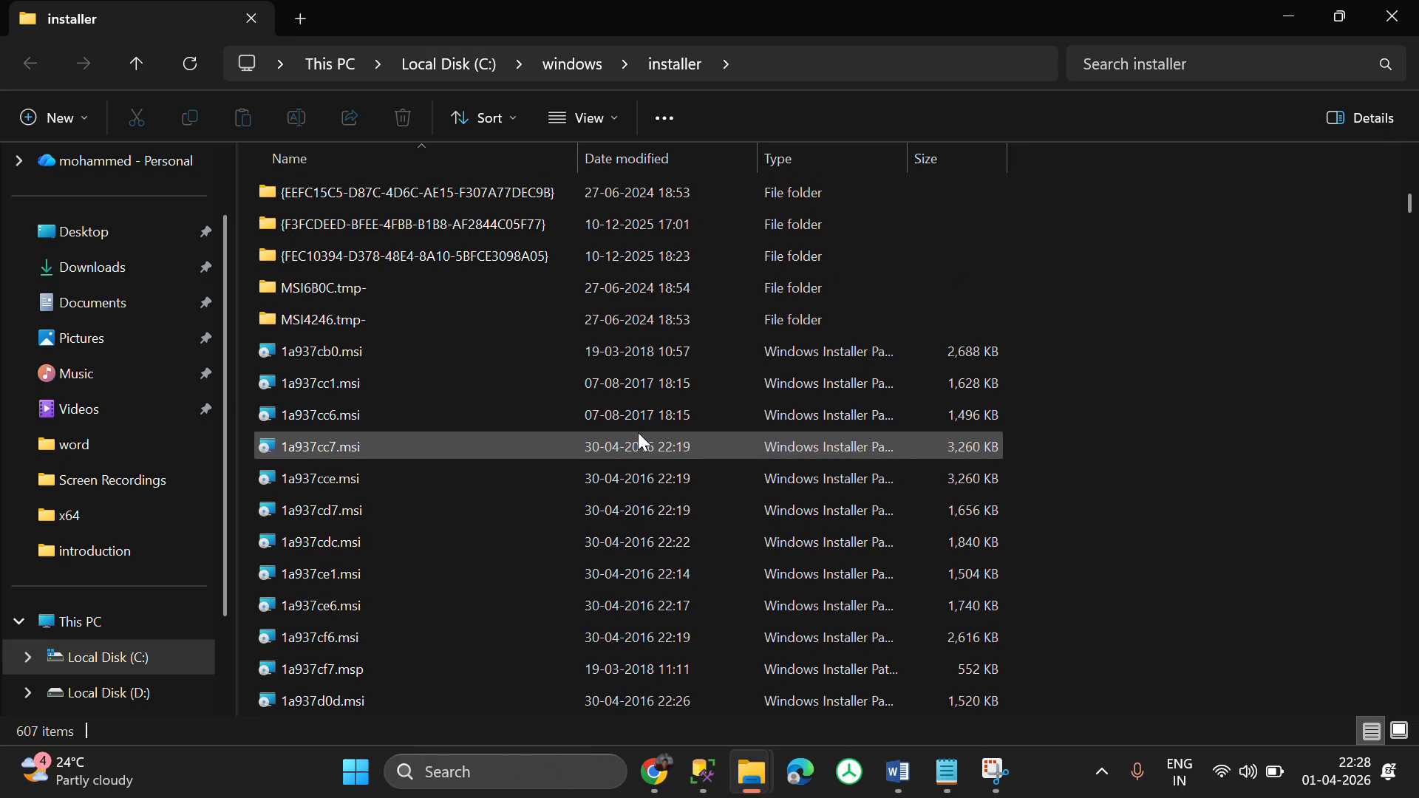
left_click(446, 361)
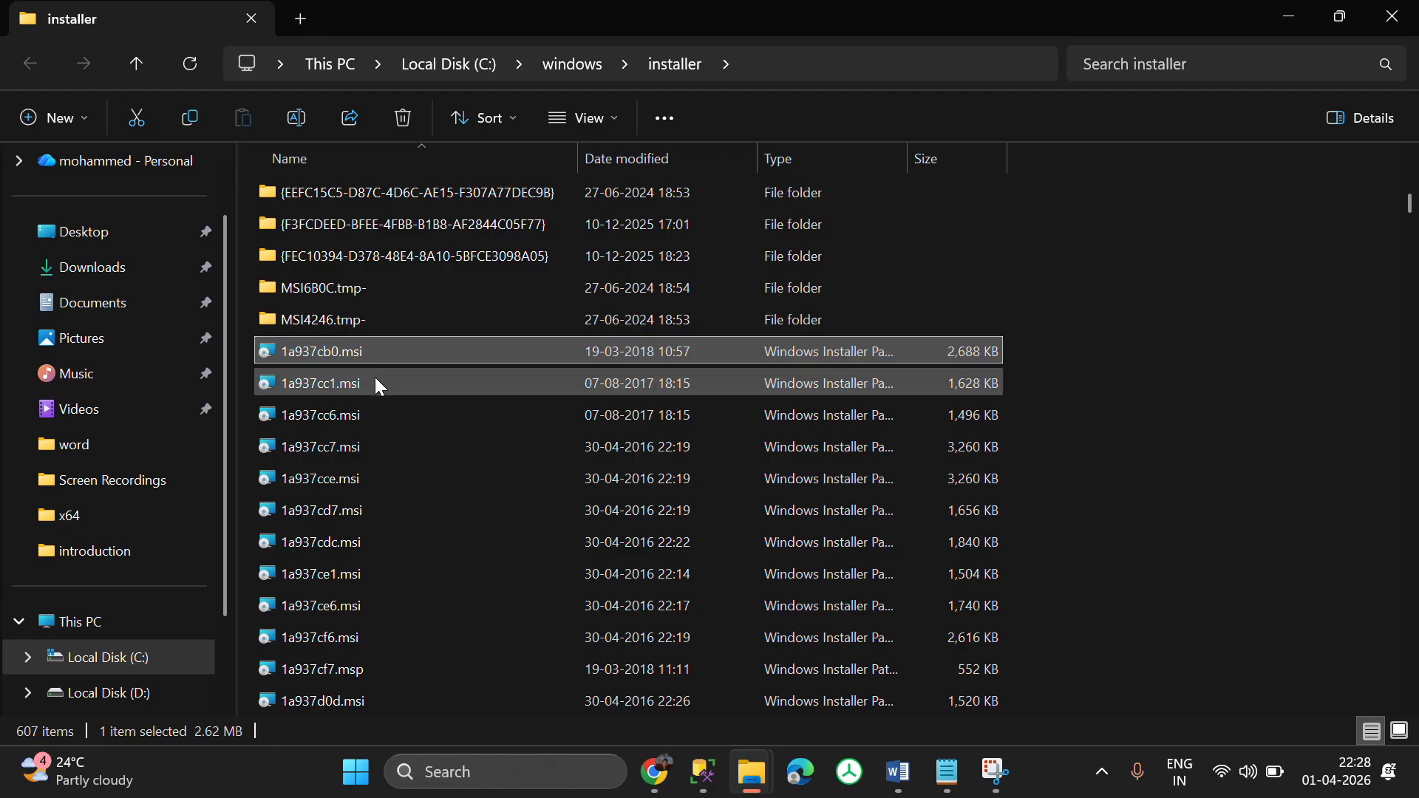
scroll(395, 511, "down", 5)
scroll(393, 511, "down", 3)
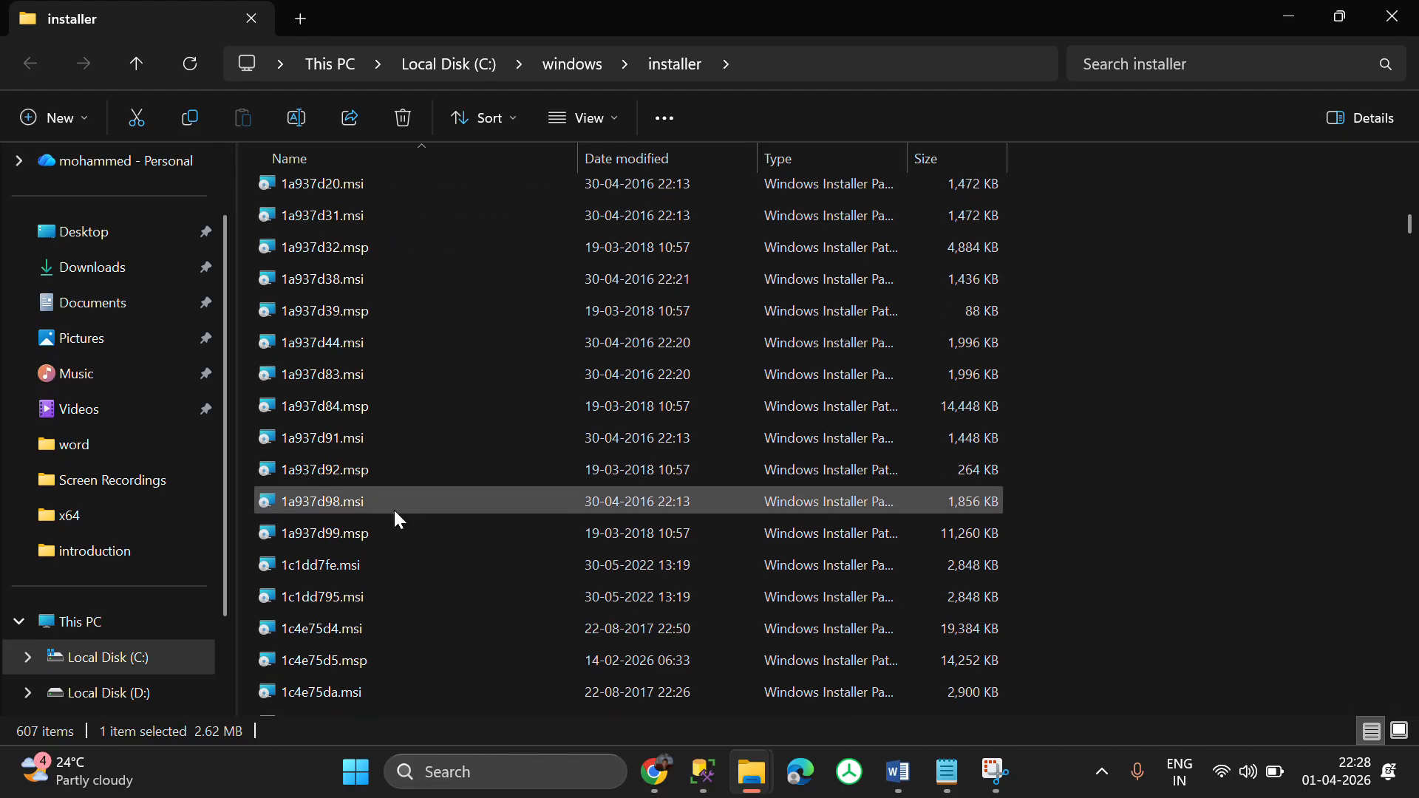
left_click(339, 403)
scroll(765, 384, "up", 8)
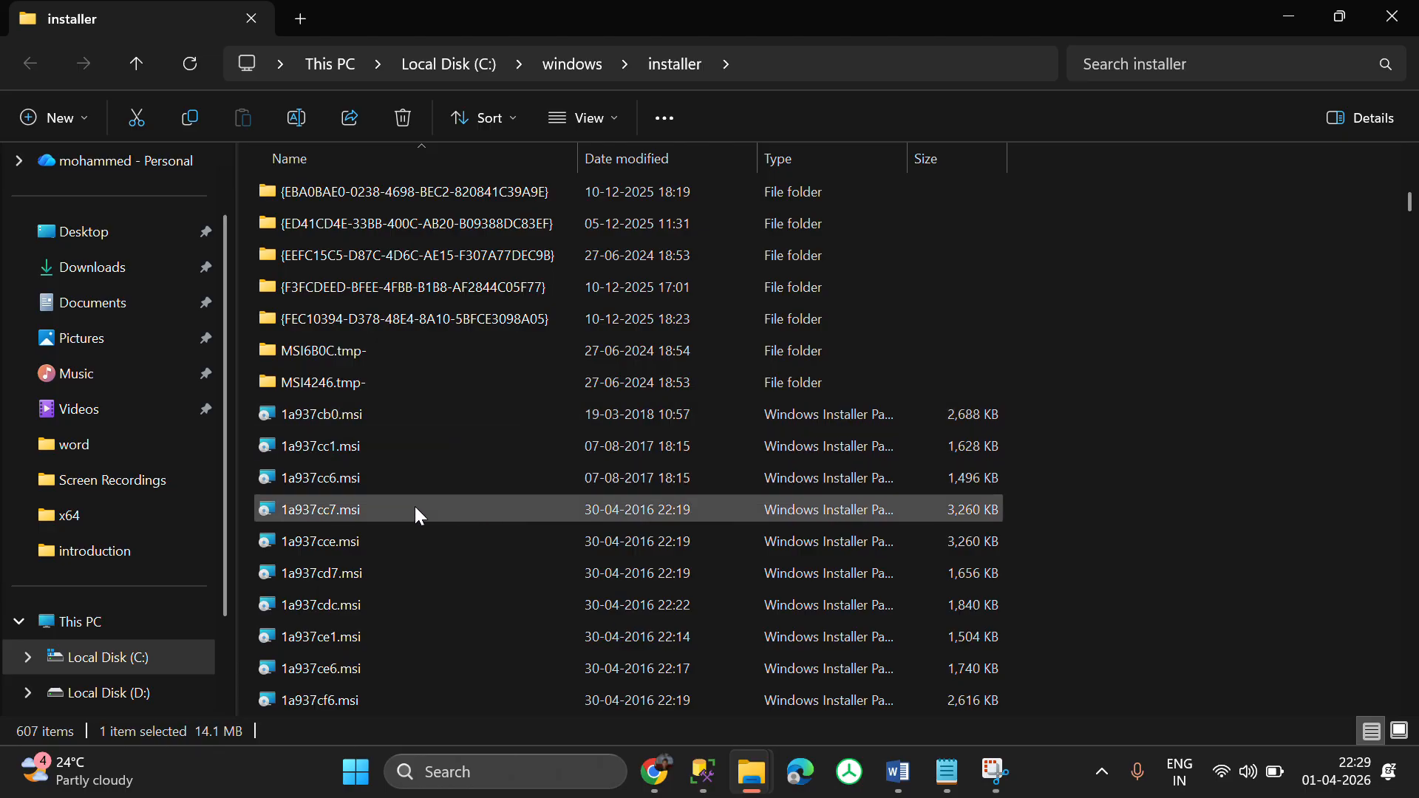
scroll(415, 510, "down", 2)
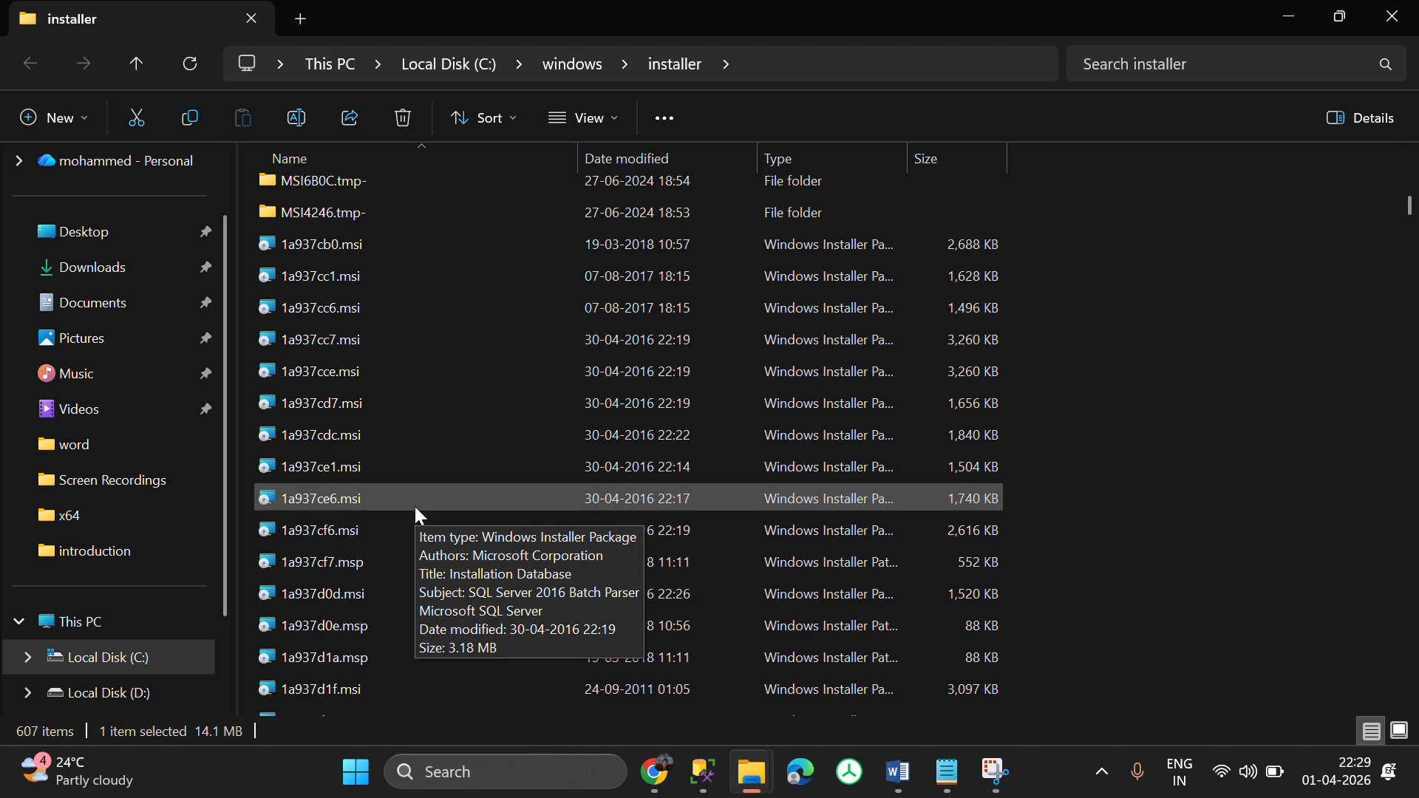
scroll(420, 515, "down", 8)
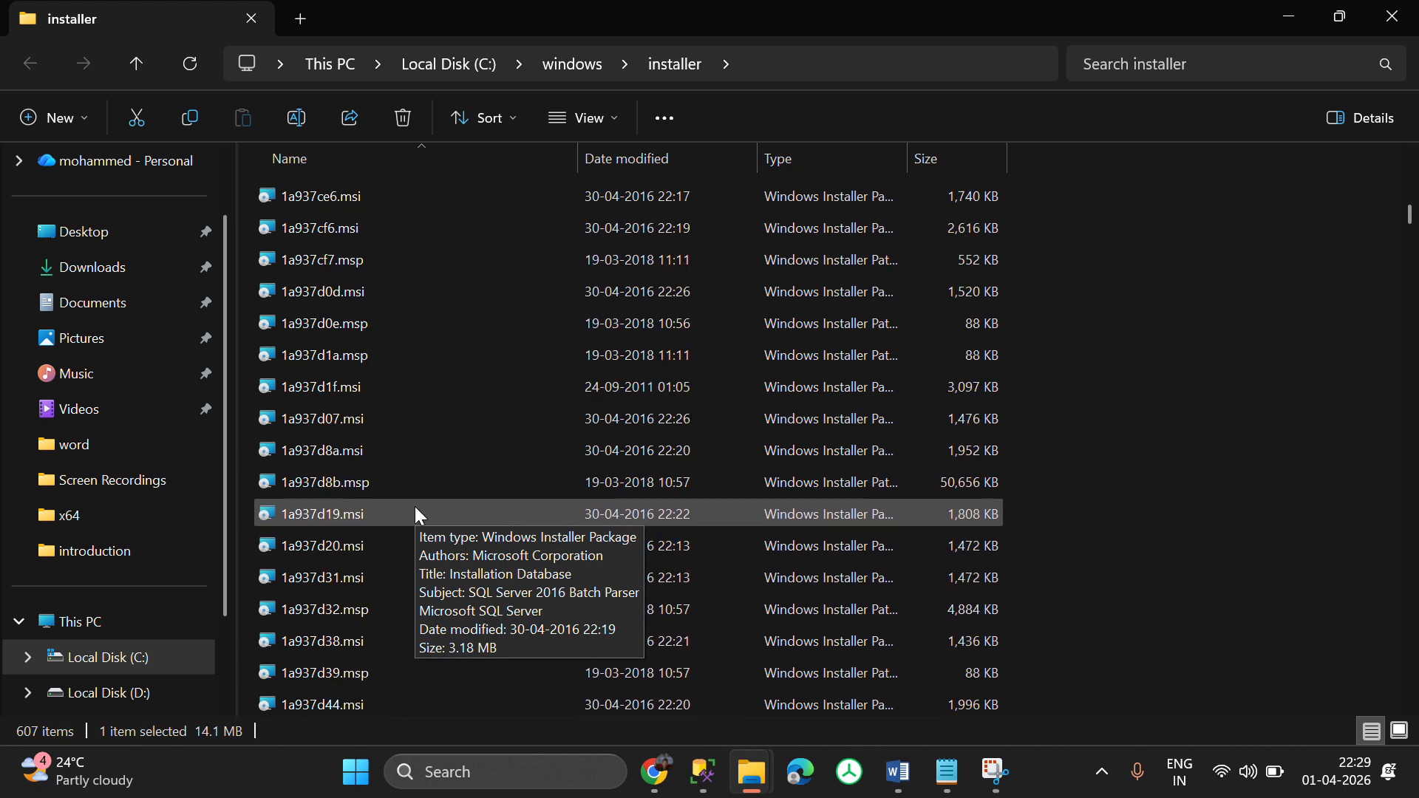
- Select all cached .msi and .msp files in the installer folder, from 1a937cb0.msi through fbad2b.msi, excluding the SourceHash files
scroll(418, 533, "up", 3)
scroll(435, 613, "up", 2)
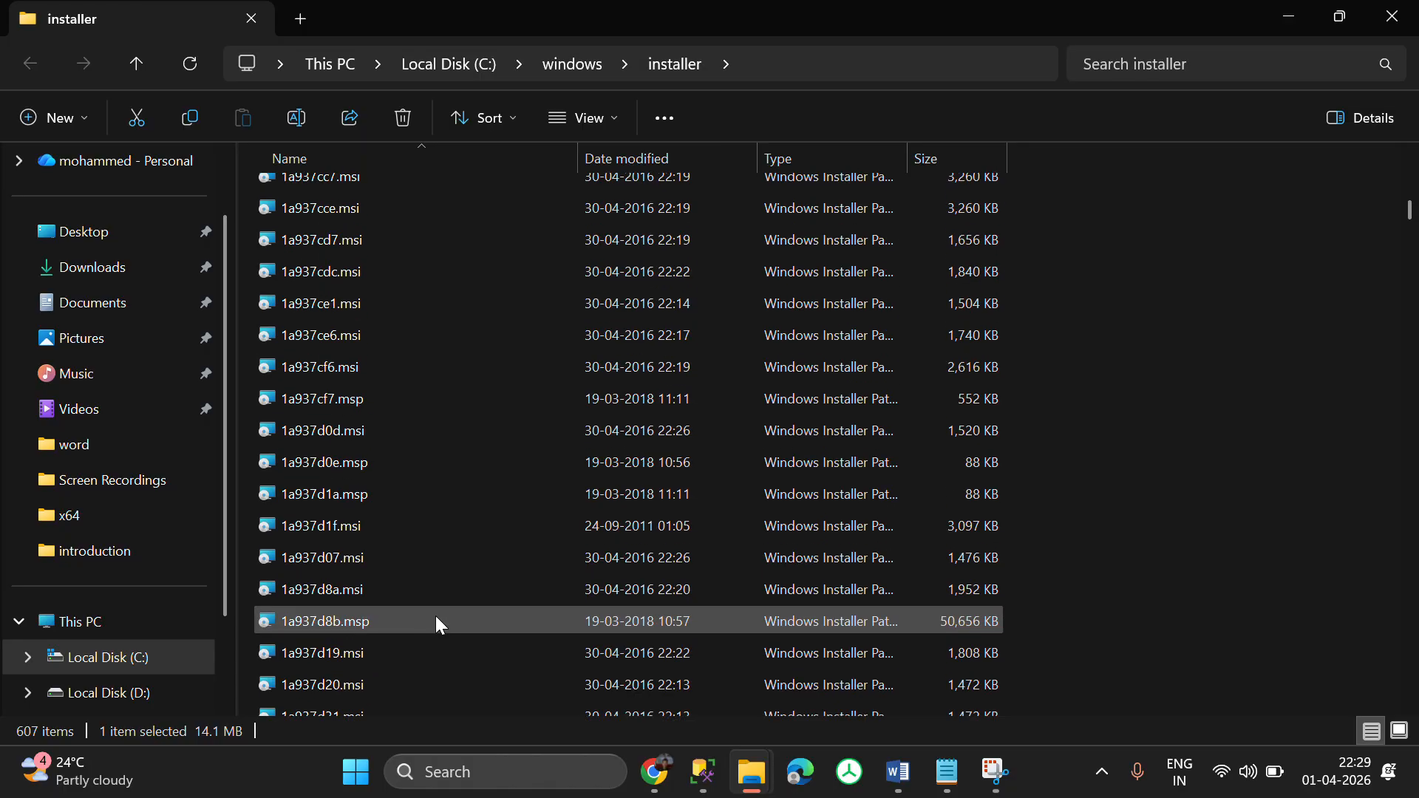
scroll(436, 626, "up", 3)
left_click(327, 447)
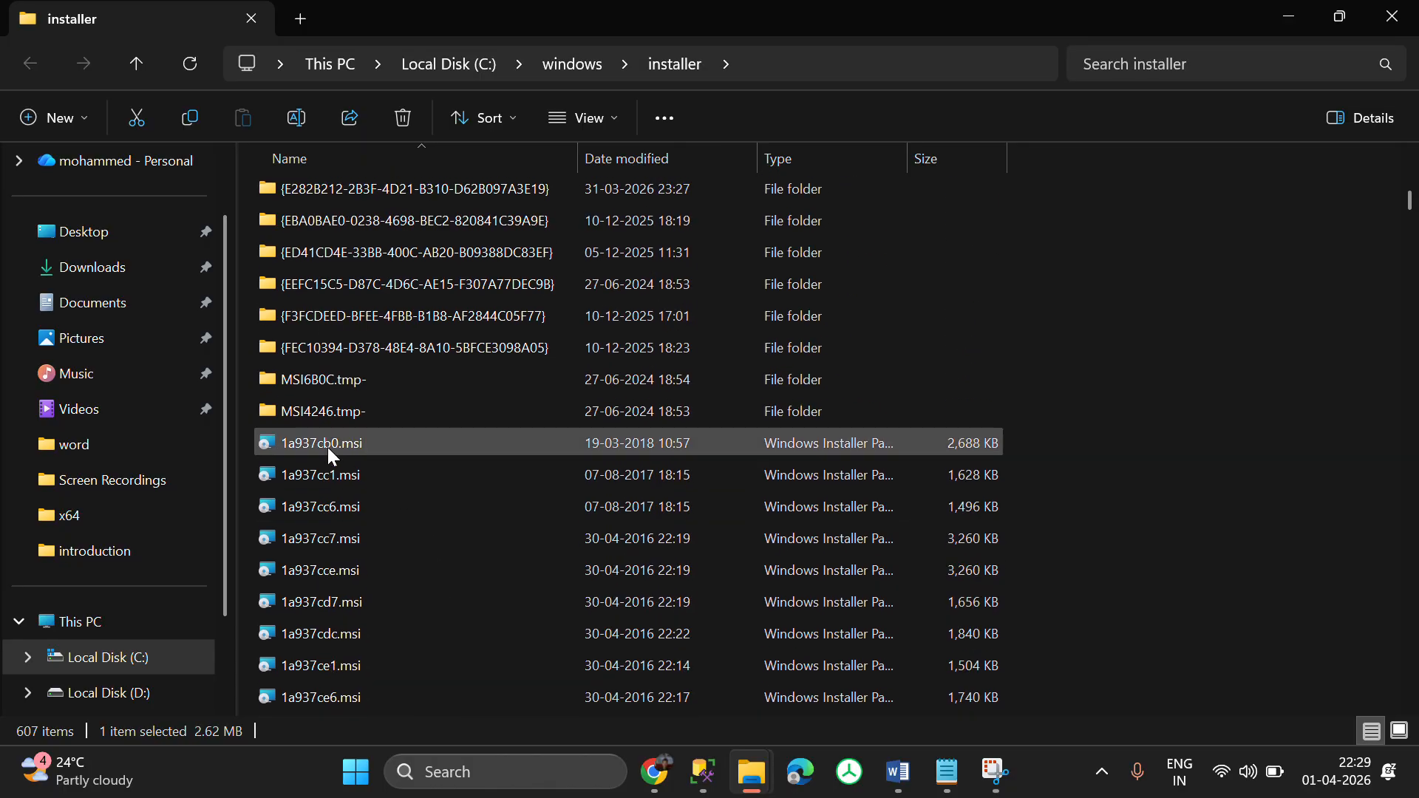
key("shift+Down")
key("shift+Down")
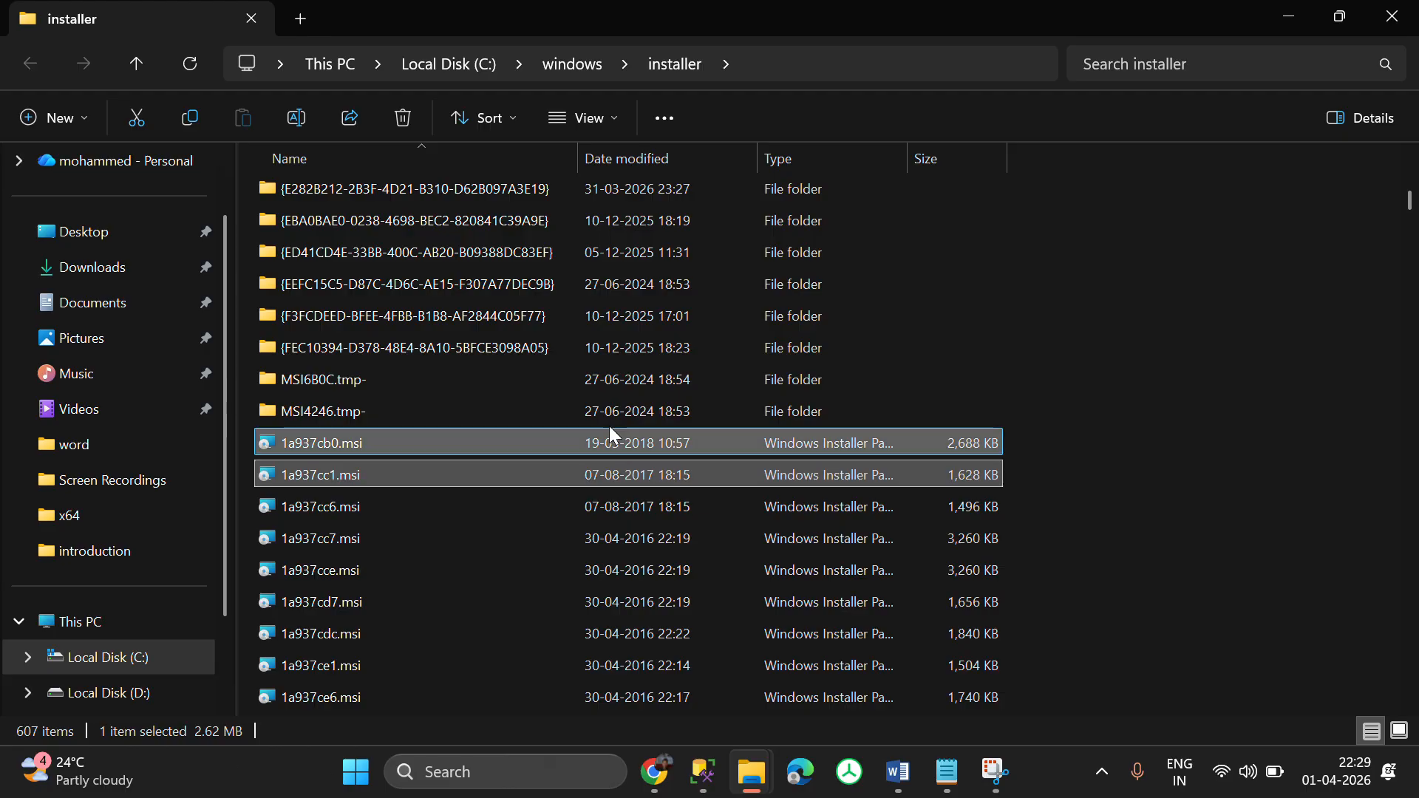
key("shift+Page_Down")
key("shift+Page_Down")
key("shift+Page_Down")
key("shift+Page_Down")
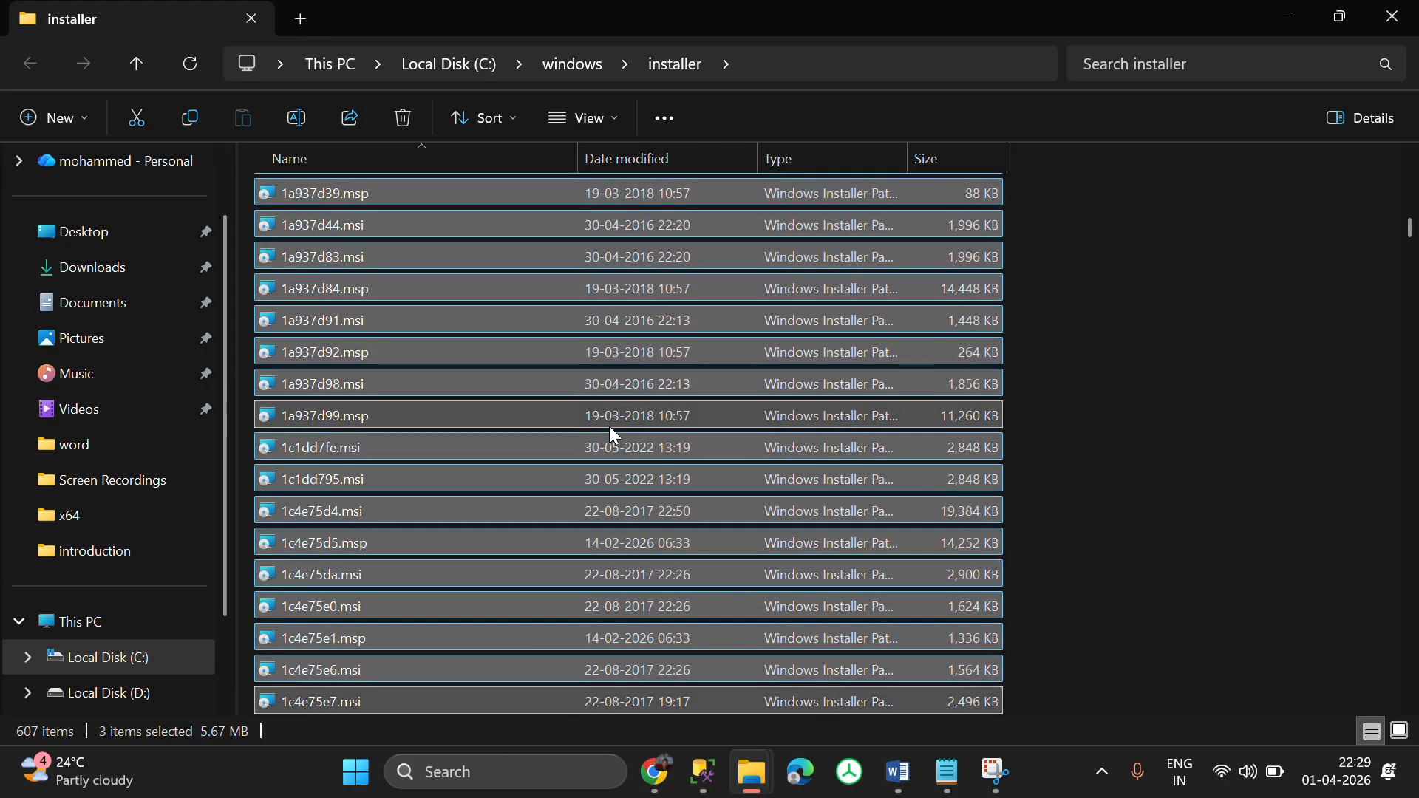
key("shift+Page_Down")
key("shift+Page_Down")
key("shift+Page_Down")
key("shift+Page_Down")
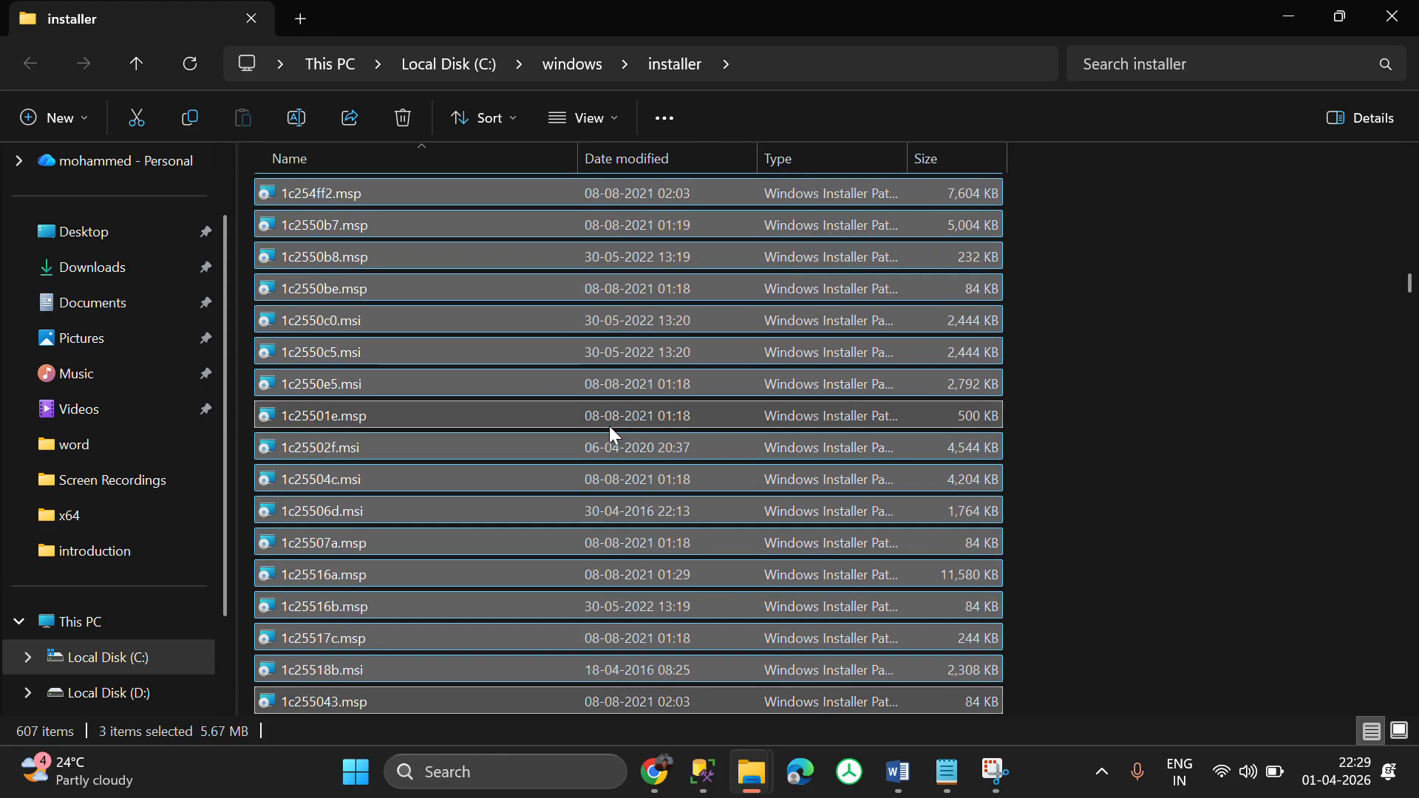
key("shift+Page_Down")
key("shift+Page_Down")
key("shift+Page_Down")
key("shift+Page_Down")
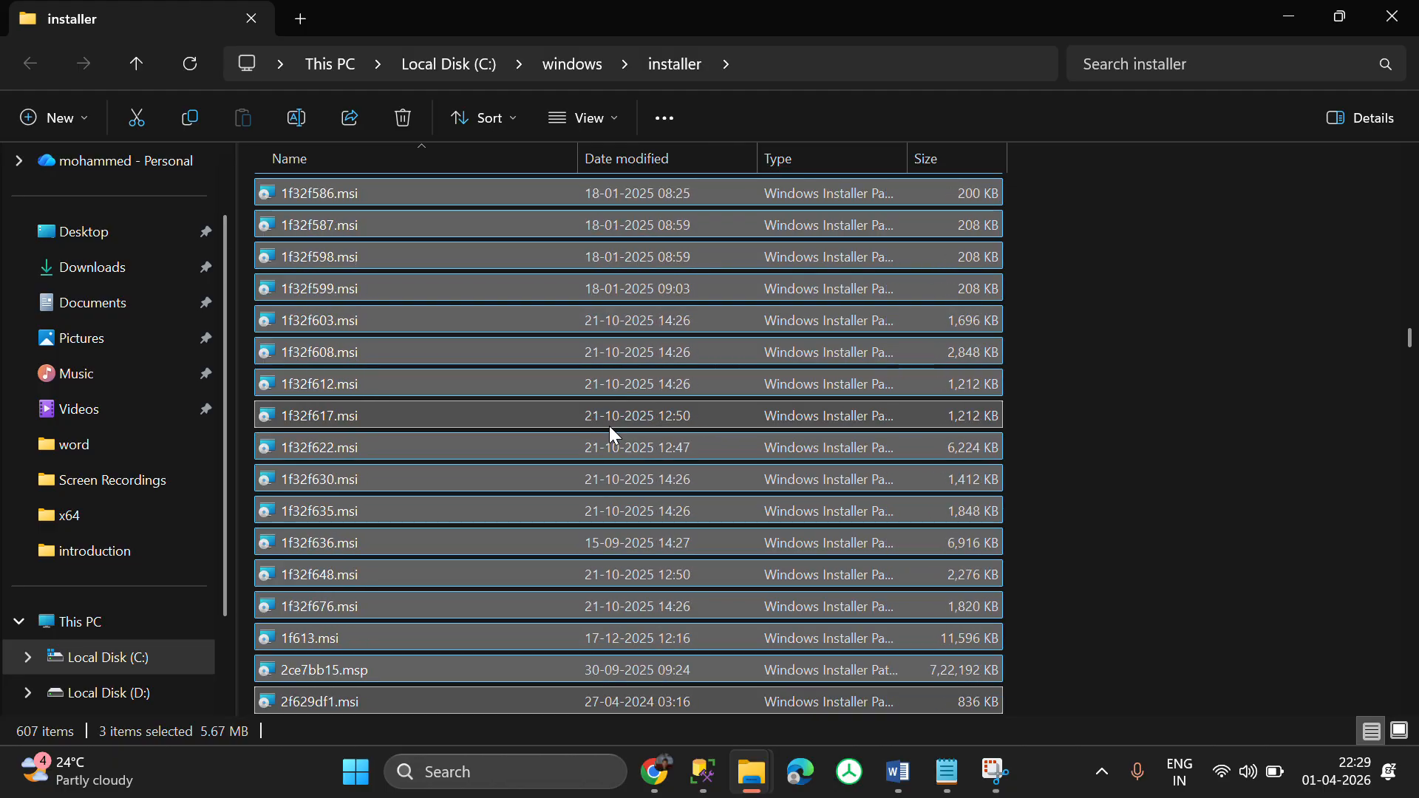
key("shift+Page_Down")
key("shift+Page_Down")
key("shift+Page_Down")
key("shift+Page_Down")
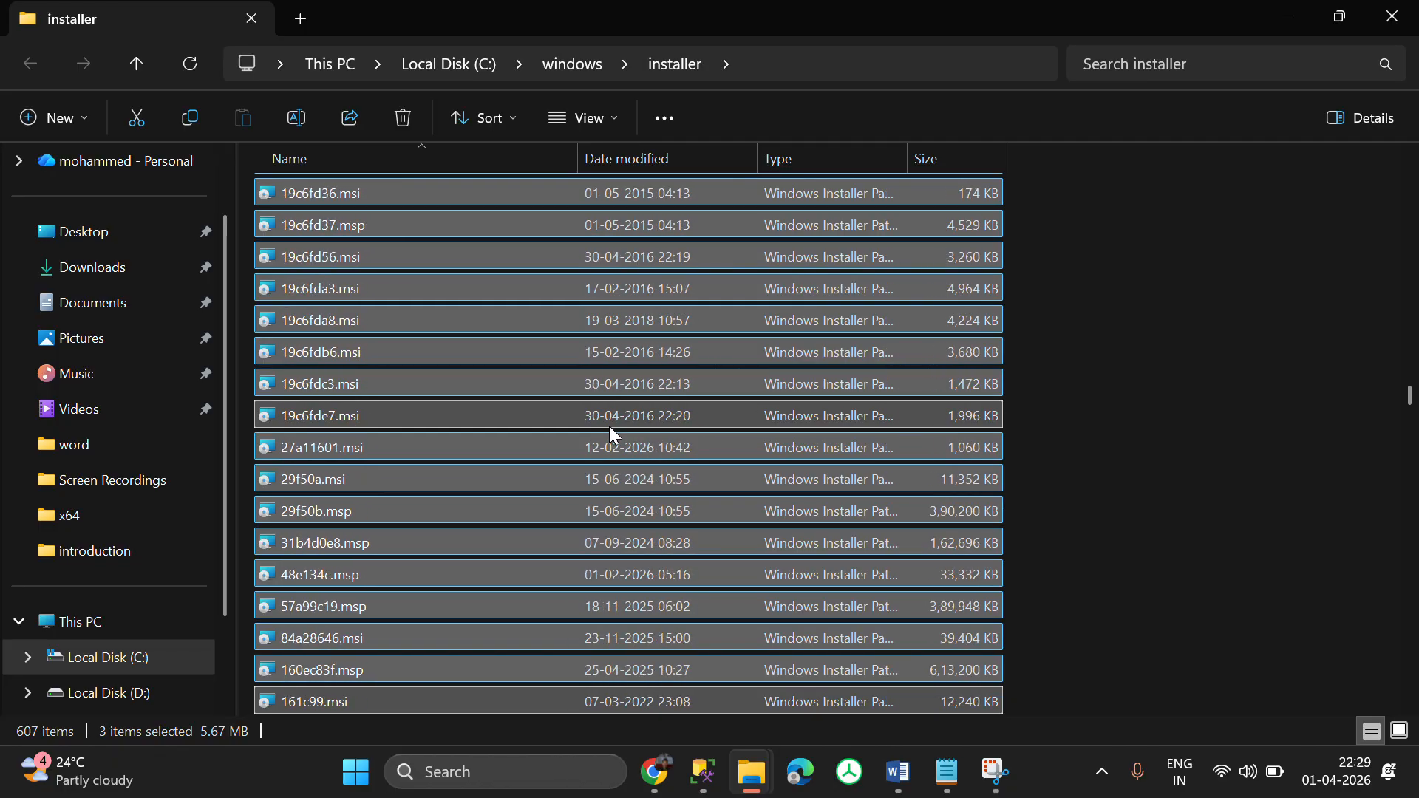
key("shift+Page_Down")
key("shift+Page_Down")
key("shift+Page_Down")
key("shift+Page_Down")
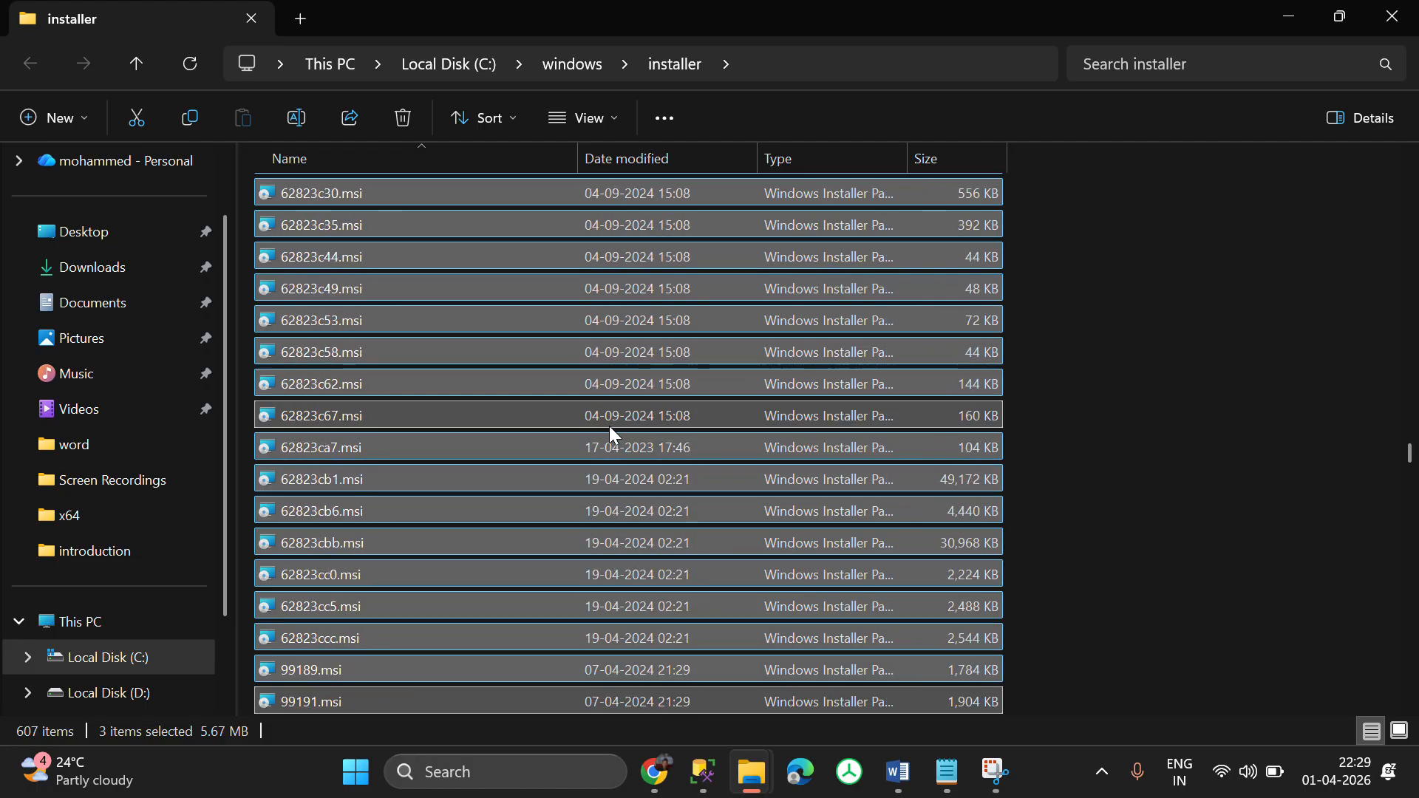
key("shift+Page_Down")
key("shift+Page_Down")
key("shift+Page_Down")
key("shift+Page_Down")
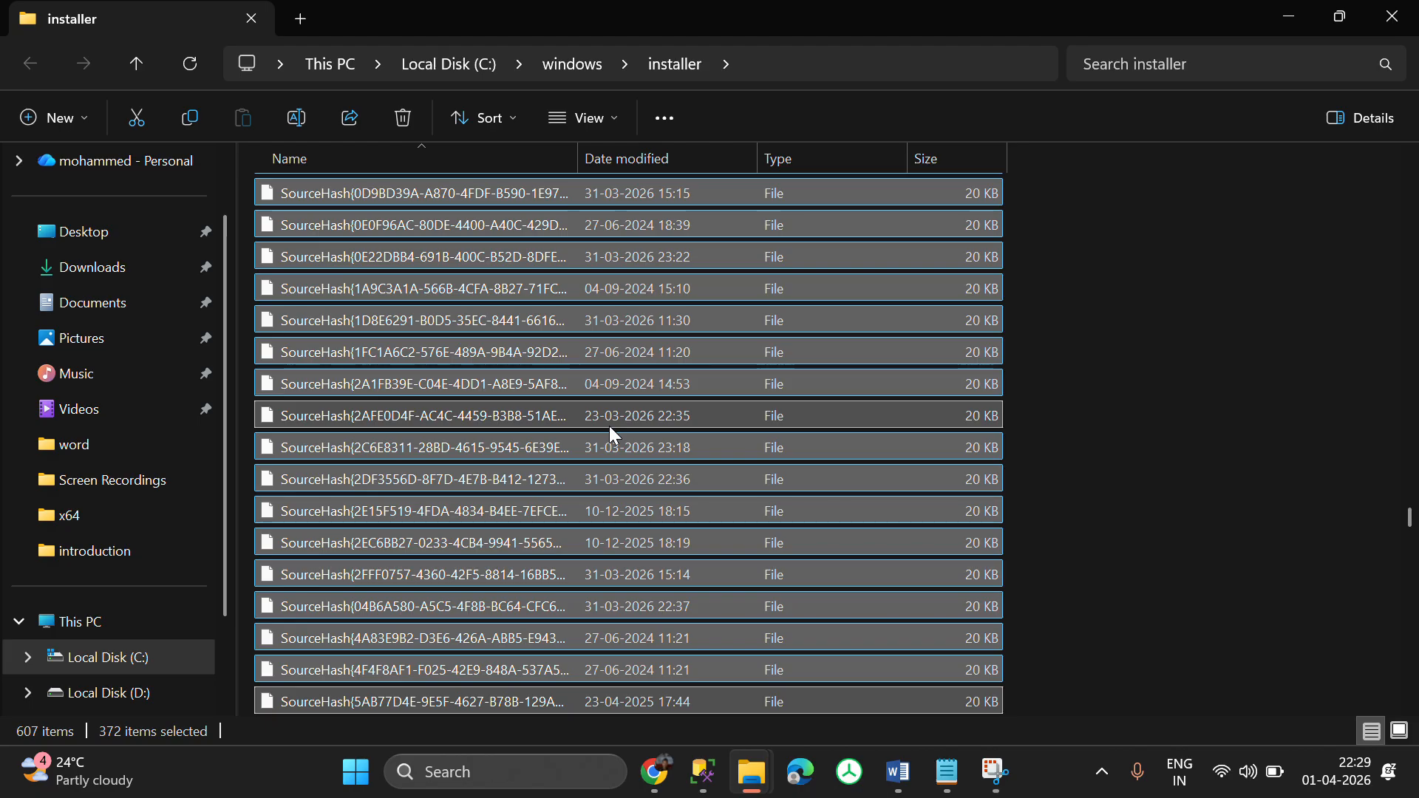
key("shift+Page_Up")
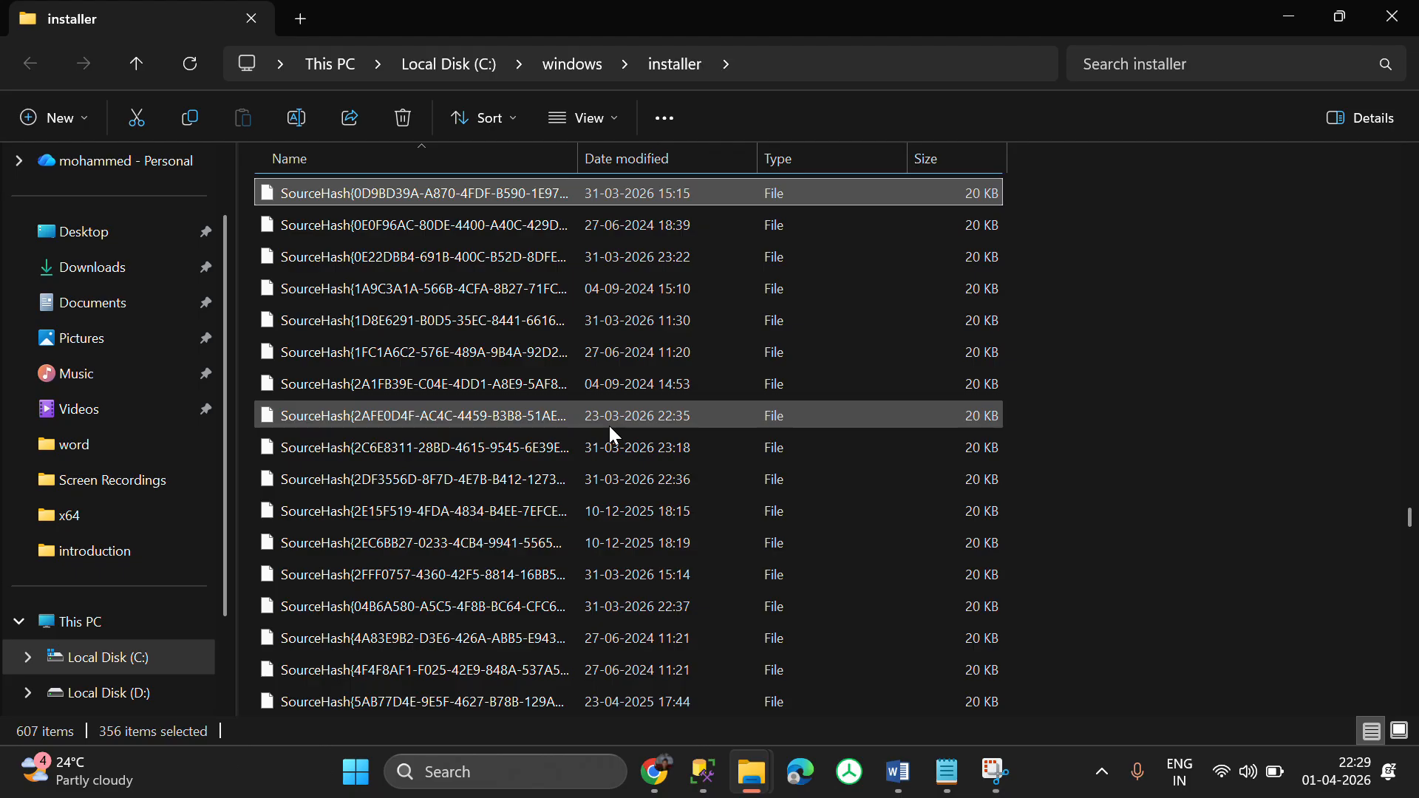
key("shift+Page_Up")
key("shift+Down")
key("shift+Down")
key("shift+Down")
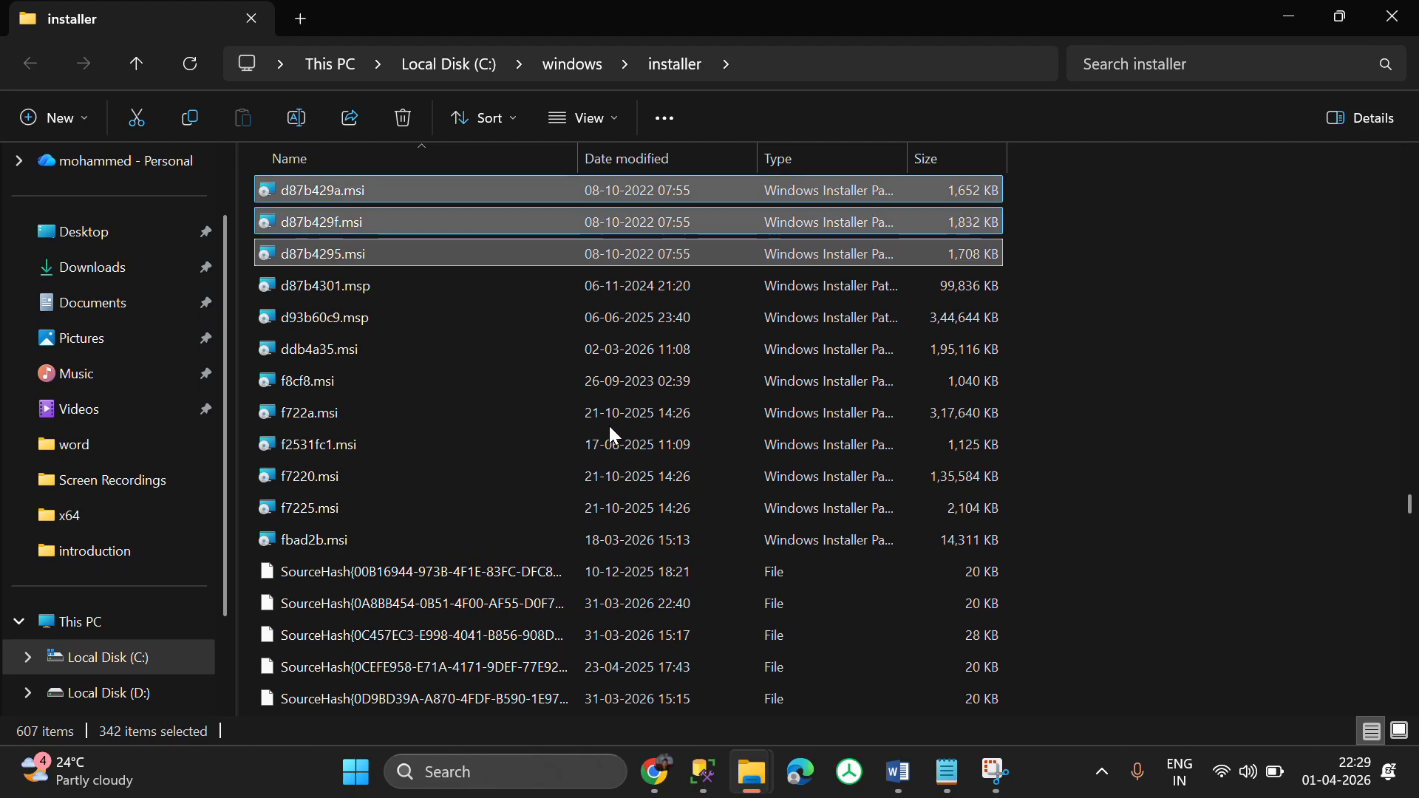
key("shift+Down")
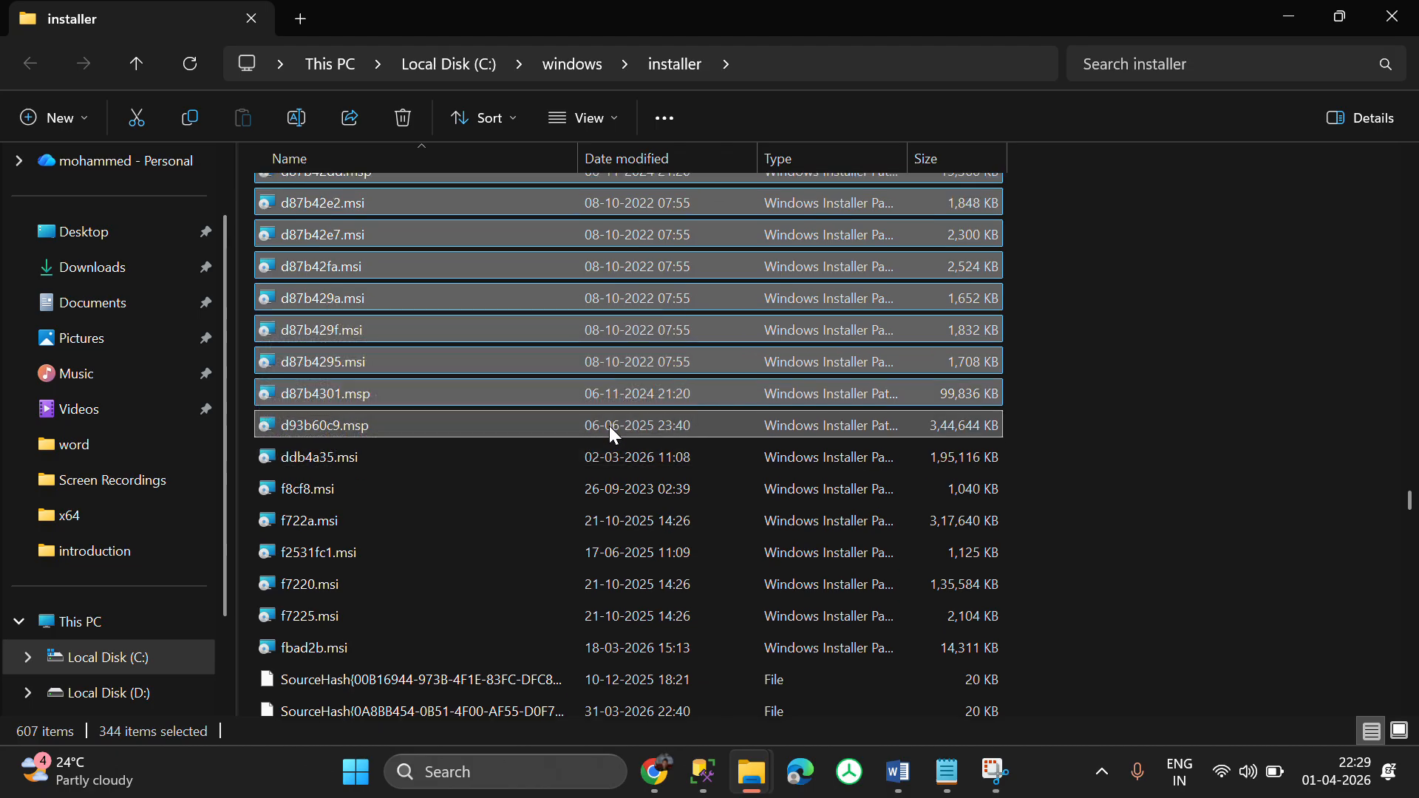
key("shift+Down")
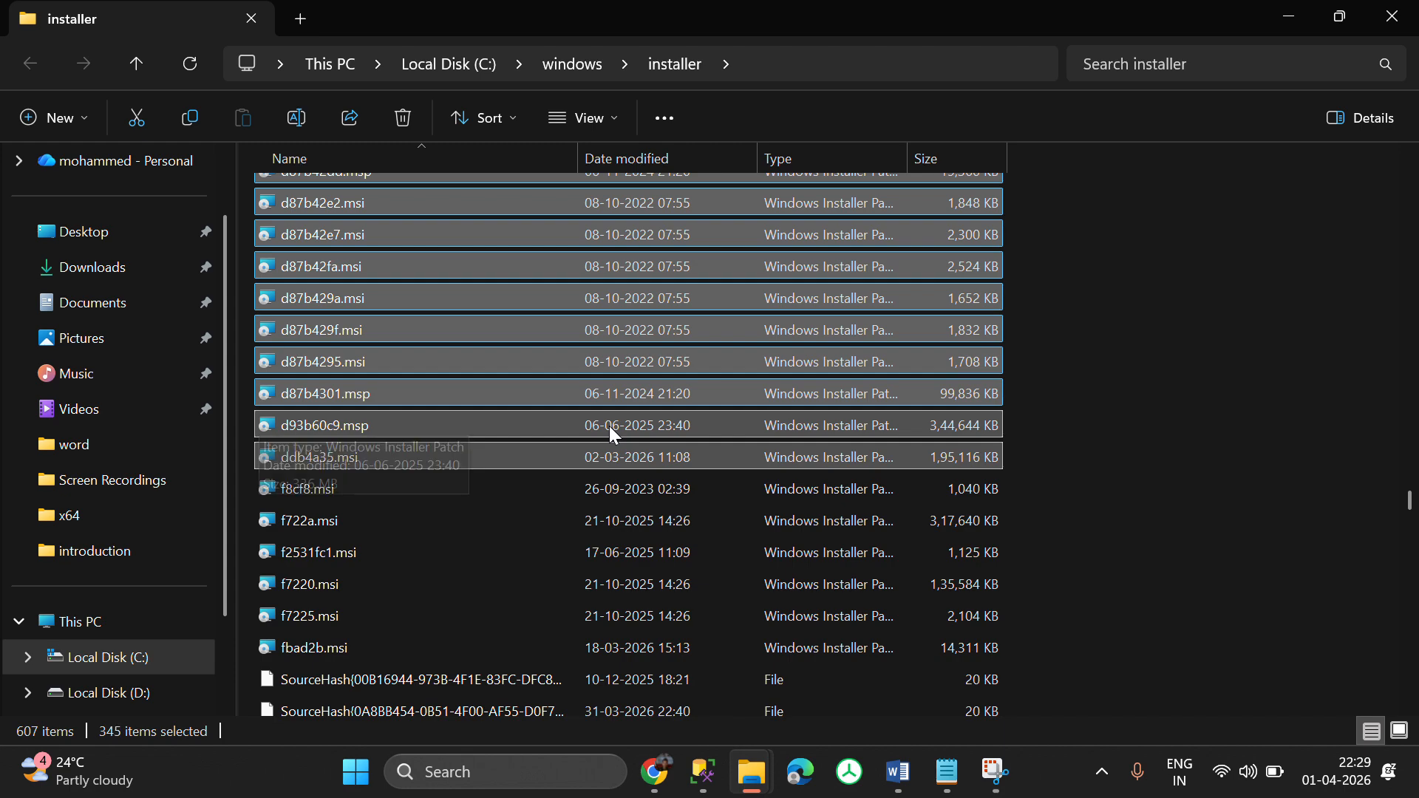
key("shift+Down")
key("shift+Down")
key("shift+Down")
key("shift+Down")
key("shift+Down")
key("shift+Down")
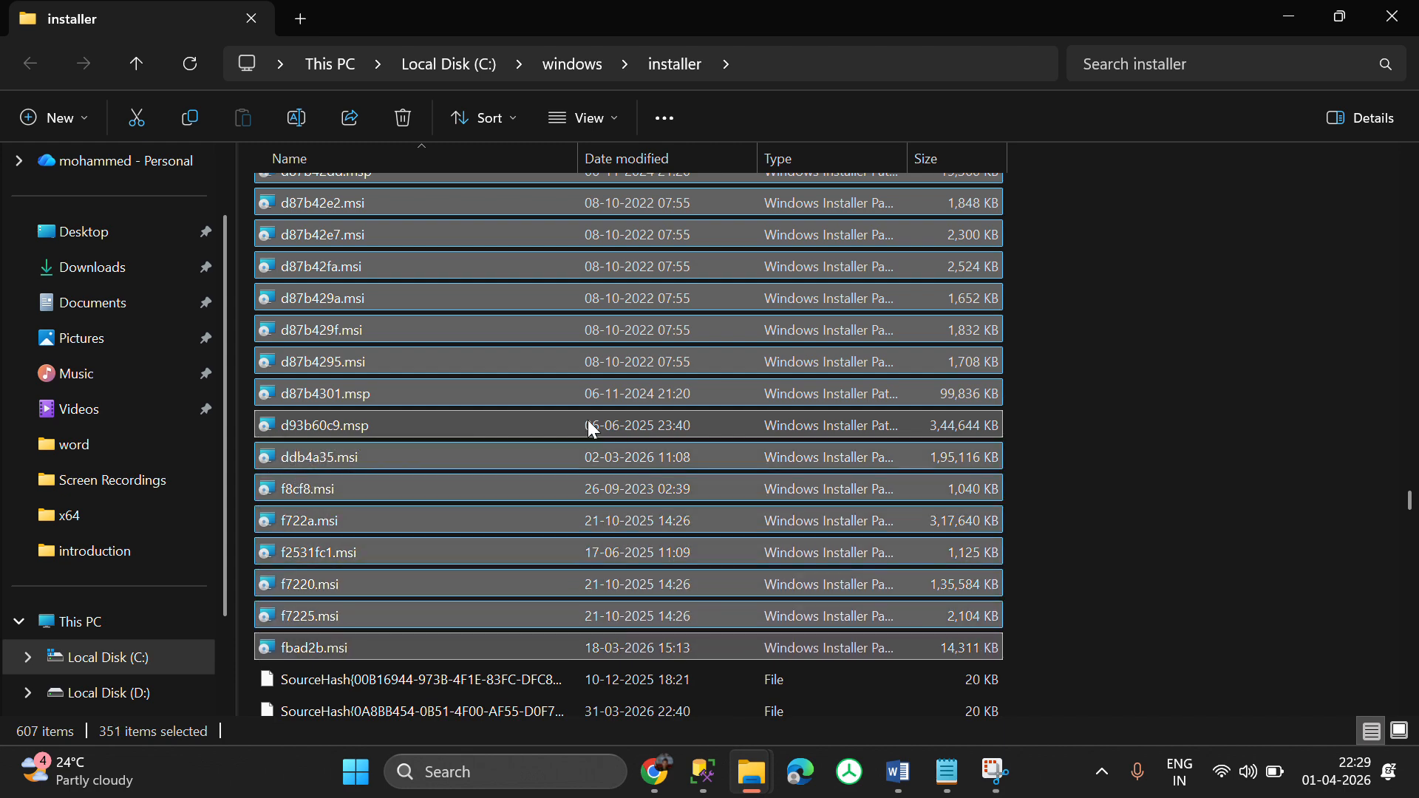
- Check the combined size of the selected installer files in their properties, then close the properties without changes
right_click(507, 396)
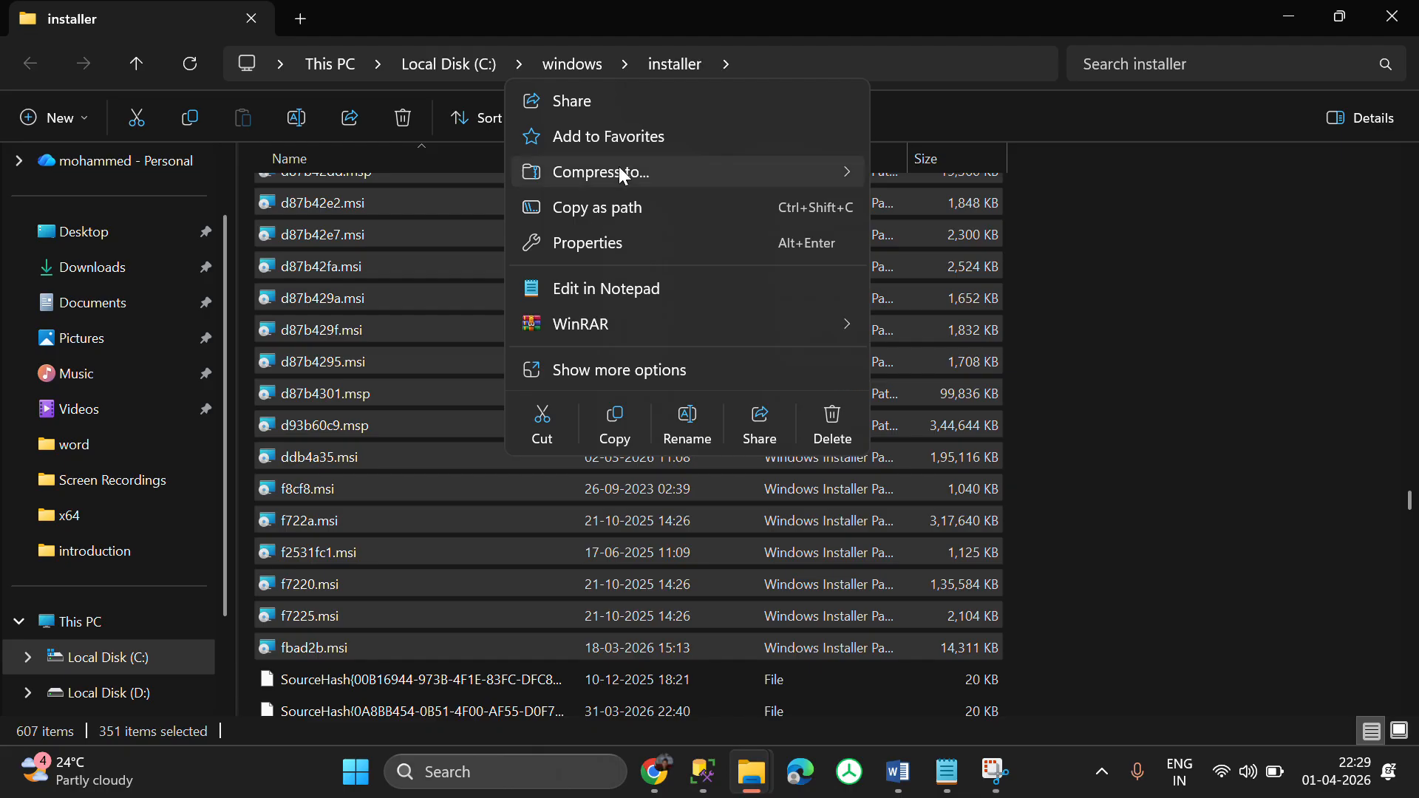
left_click(590, 206)
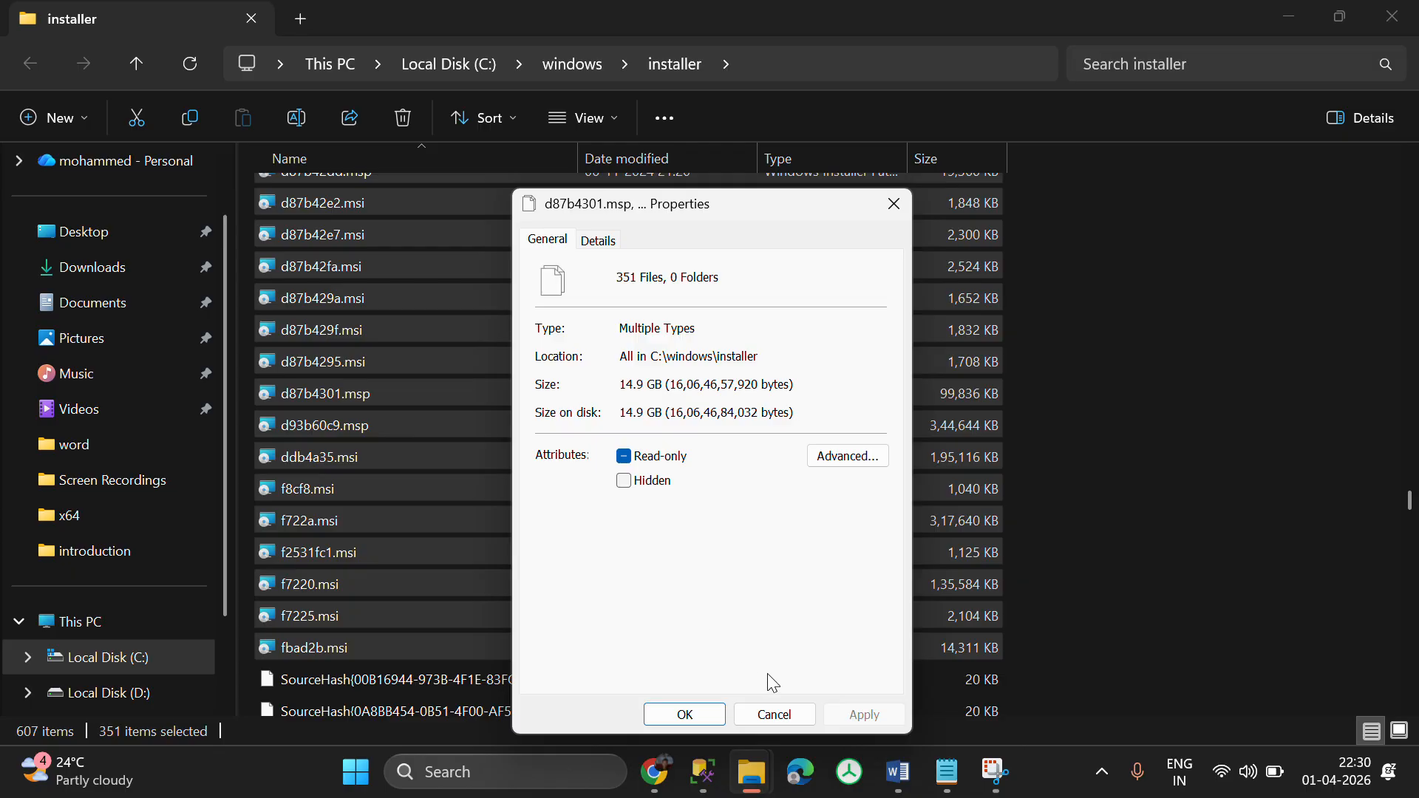
left_click(772, 715)
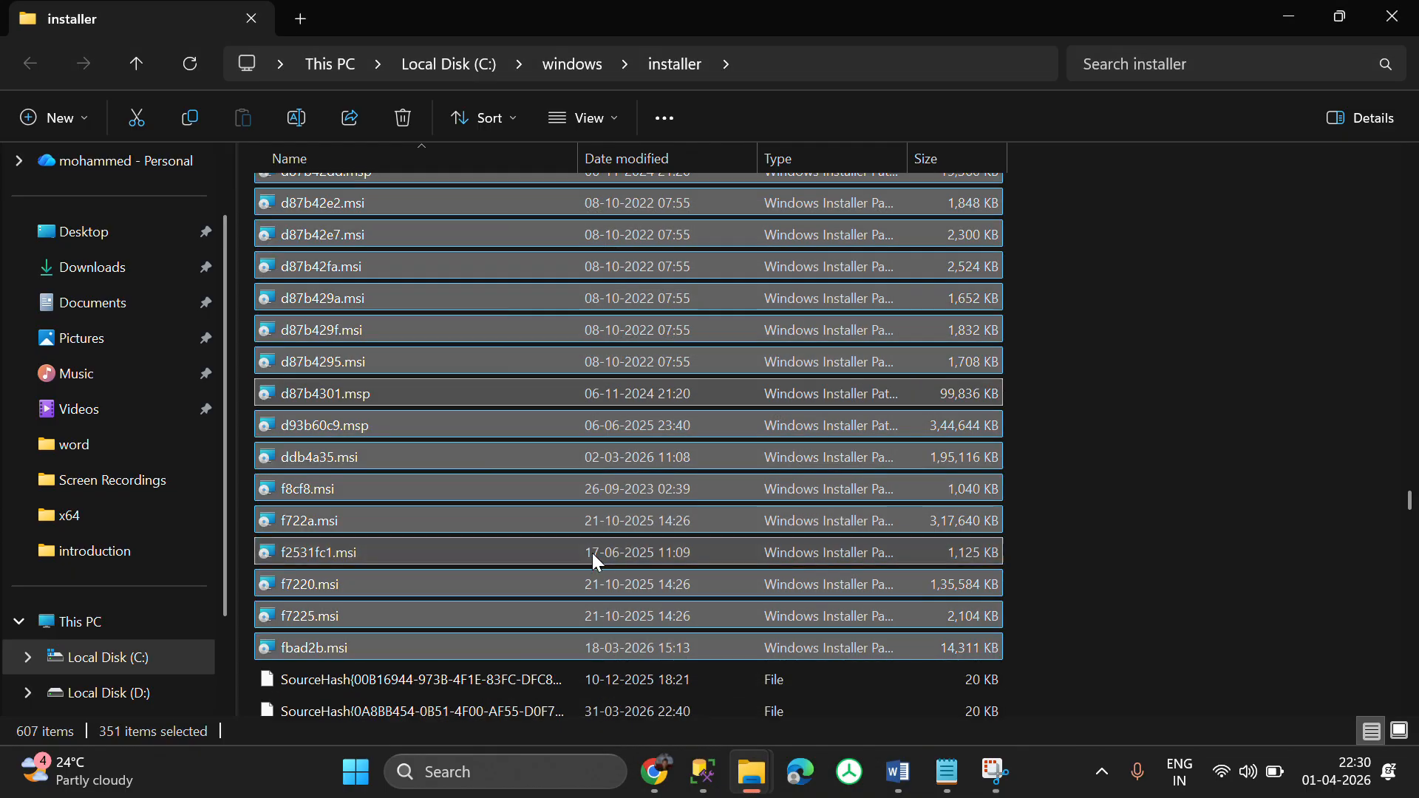
- Copy the selected .msi and .msp files to the clipboard
key("Up")
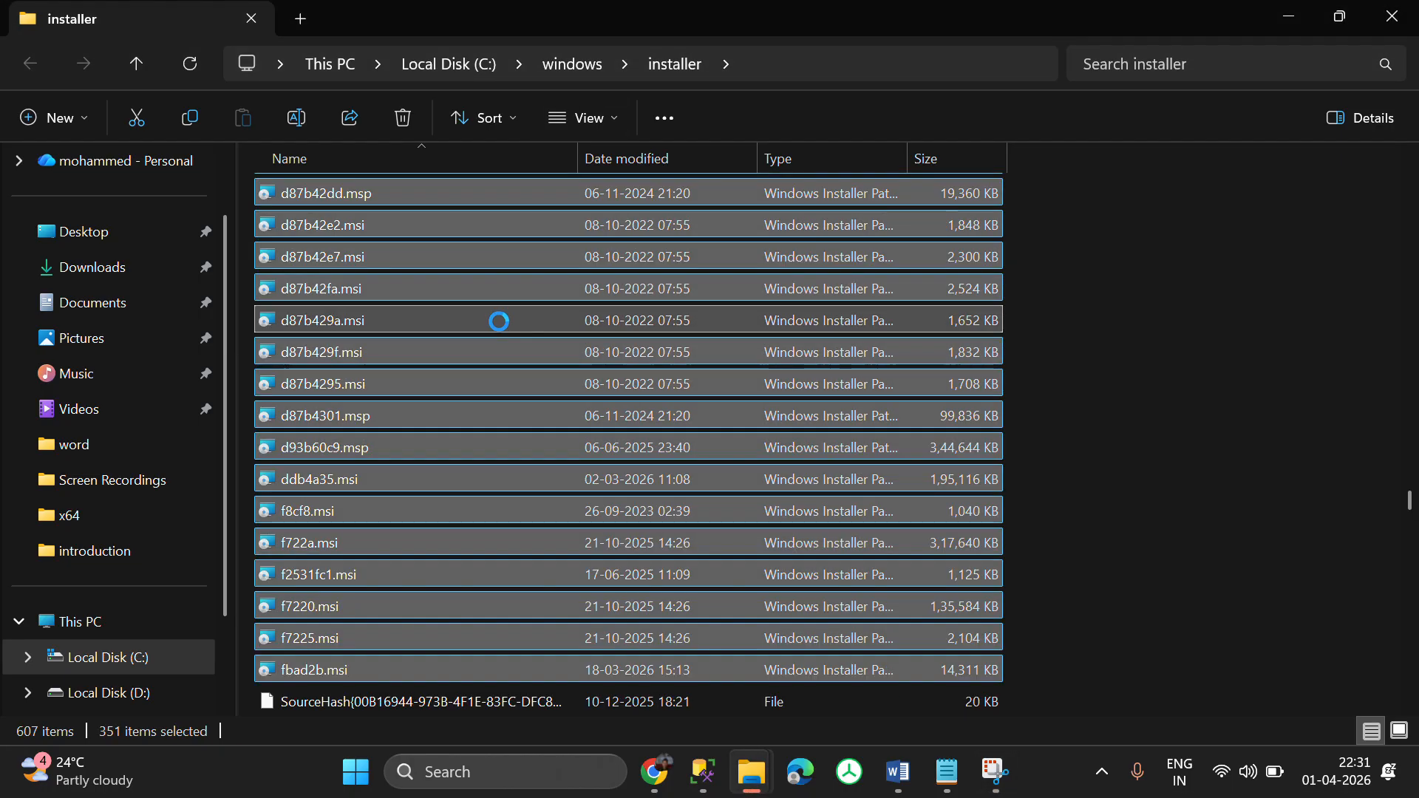
right_click(499, 321)
left_click(569, 596)
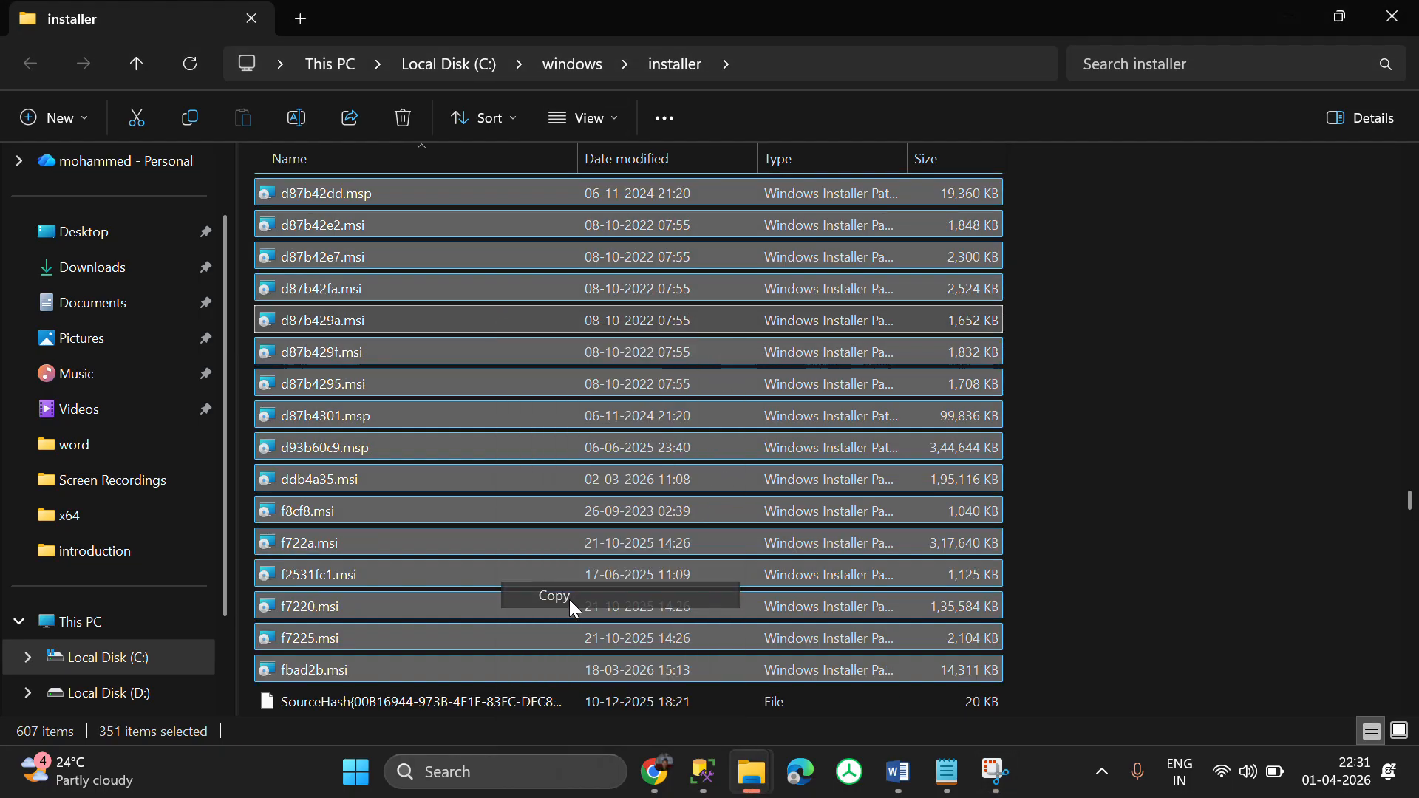
- Create a new folder inside c:\windows\installer, granting the administrator permission it requires
left_click(1147, 509)
right_click(1147, 509)
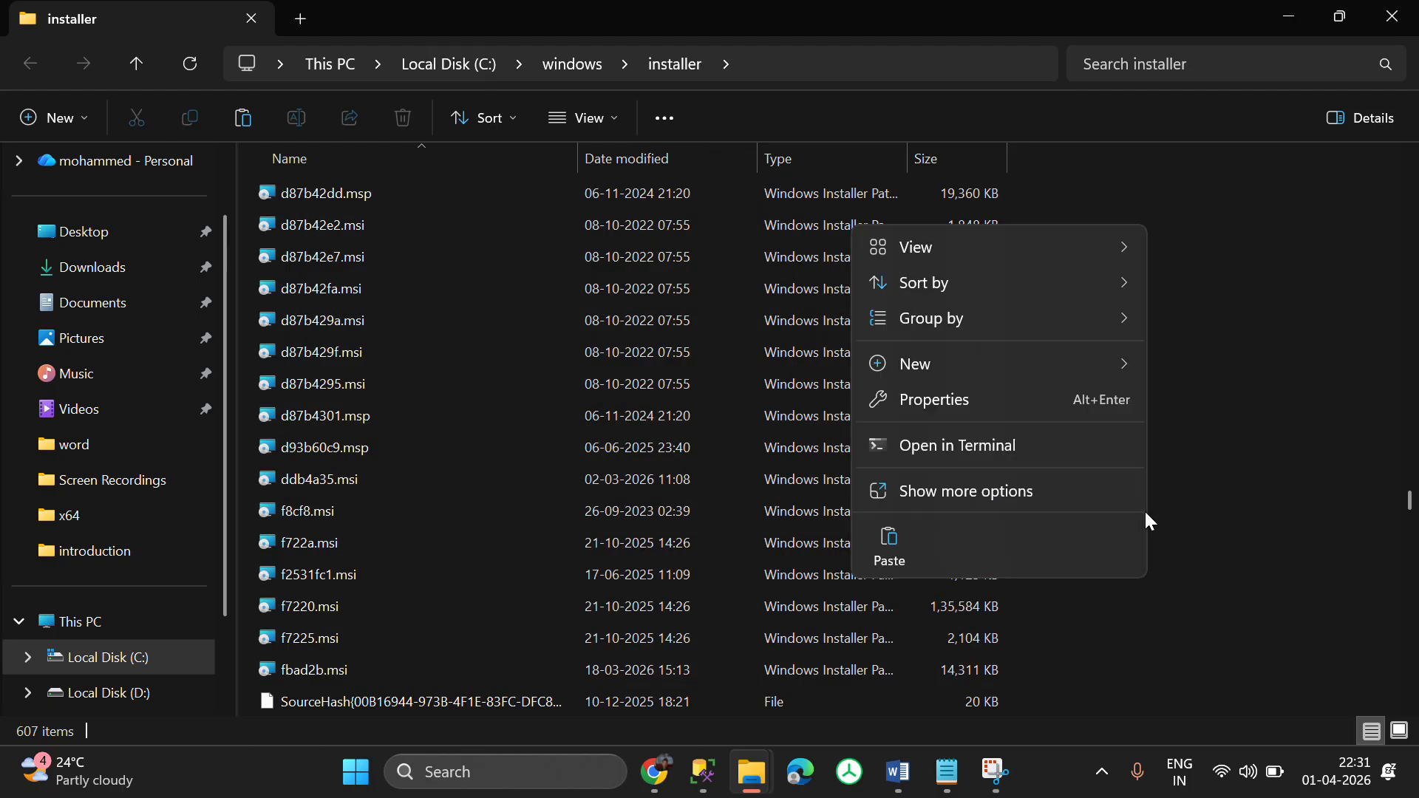
mouse_move(916, 369)
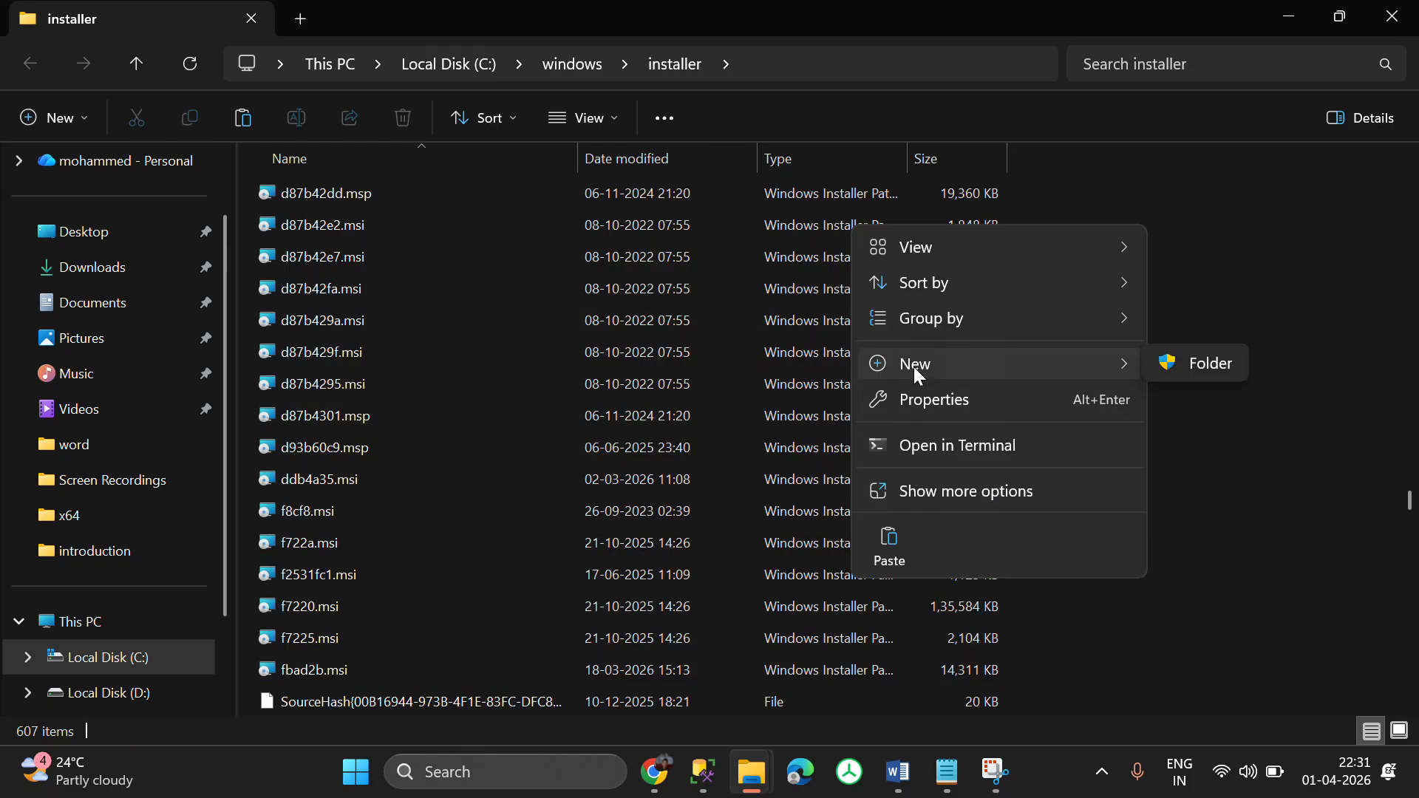
left_click(1187, 367)
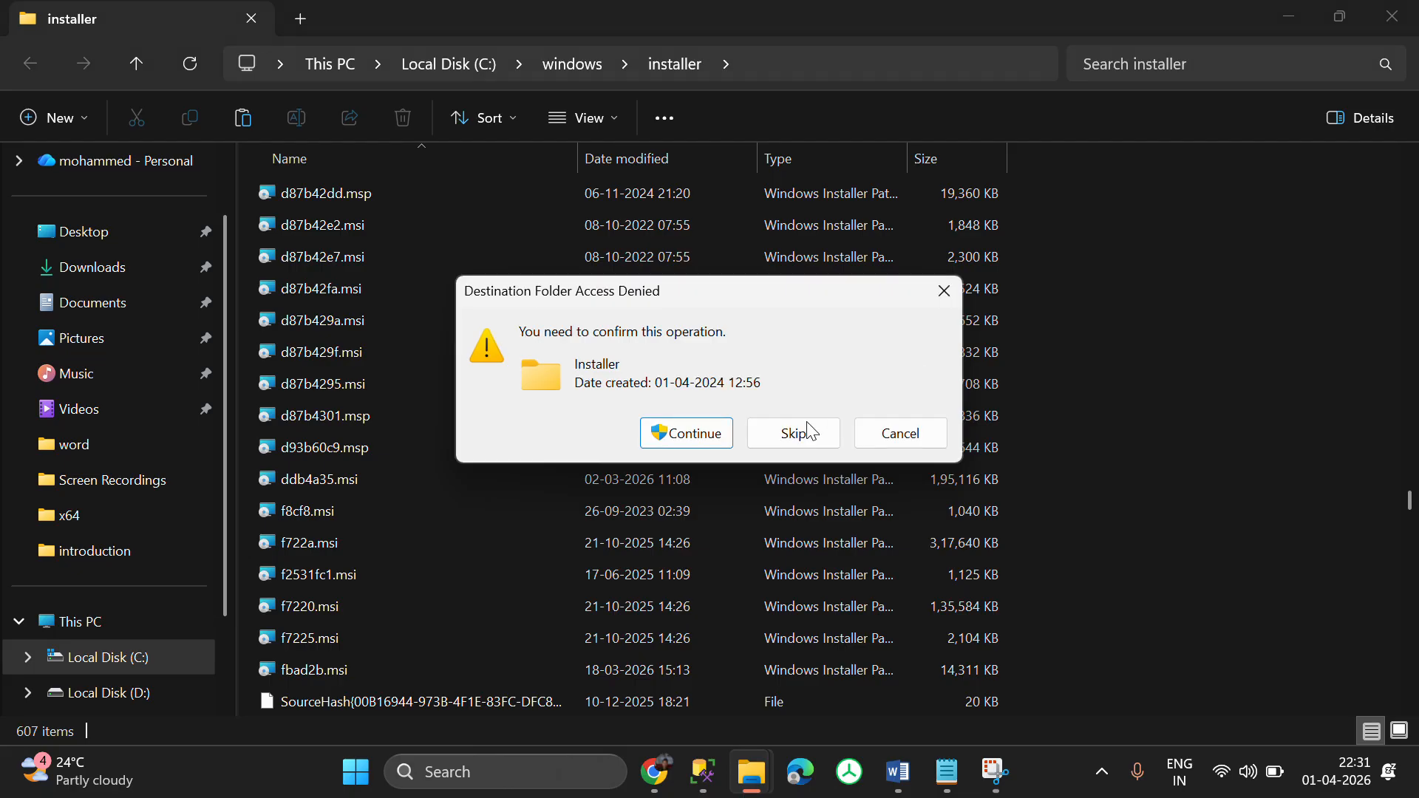
left_click(696, 435)
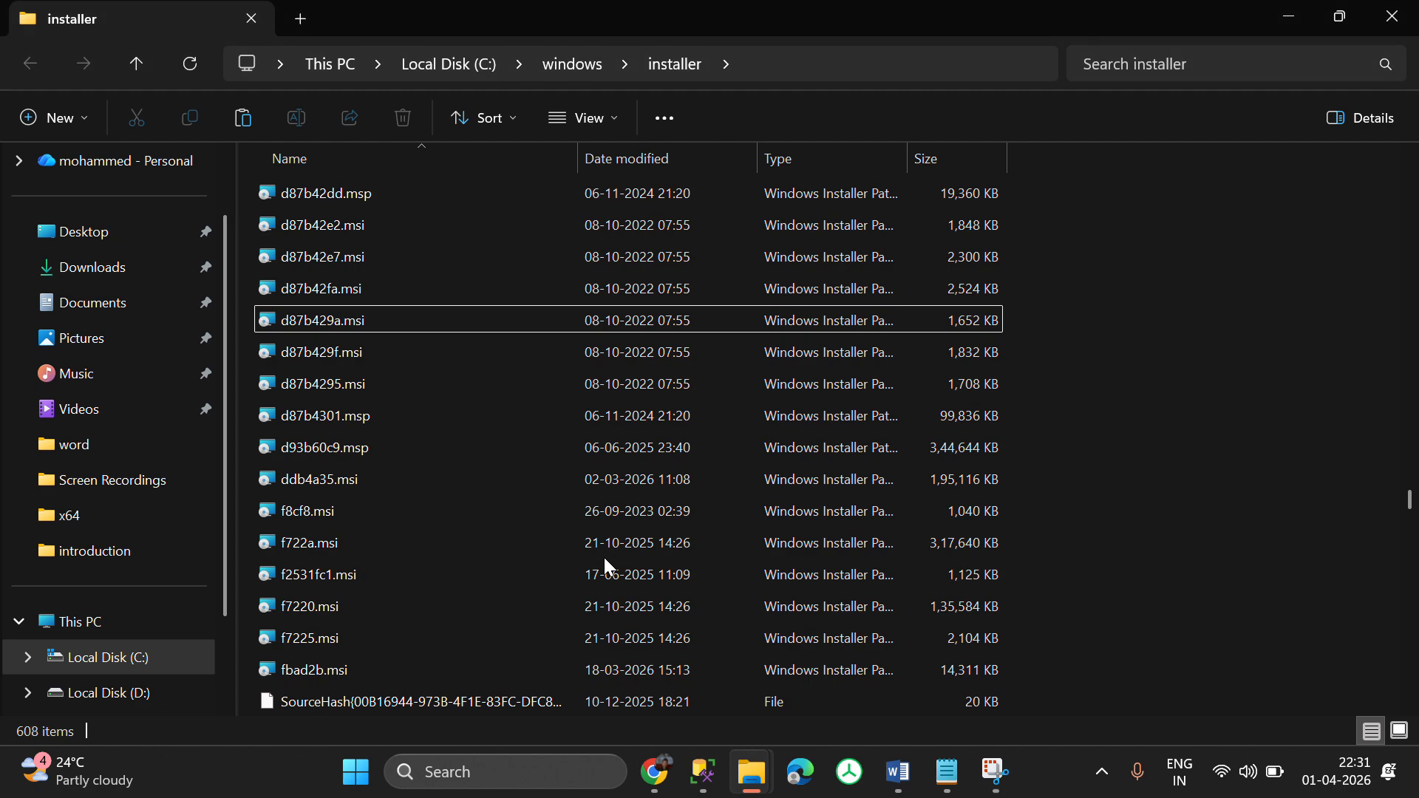
key("ctrl+shift+n")
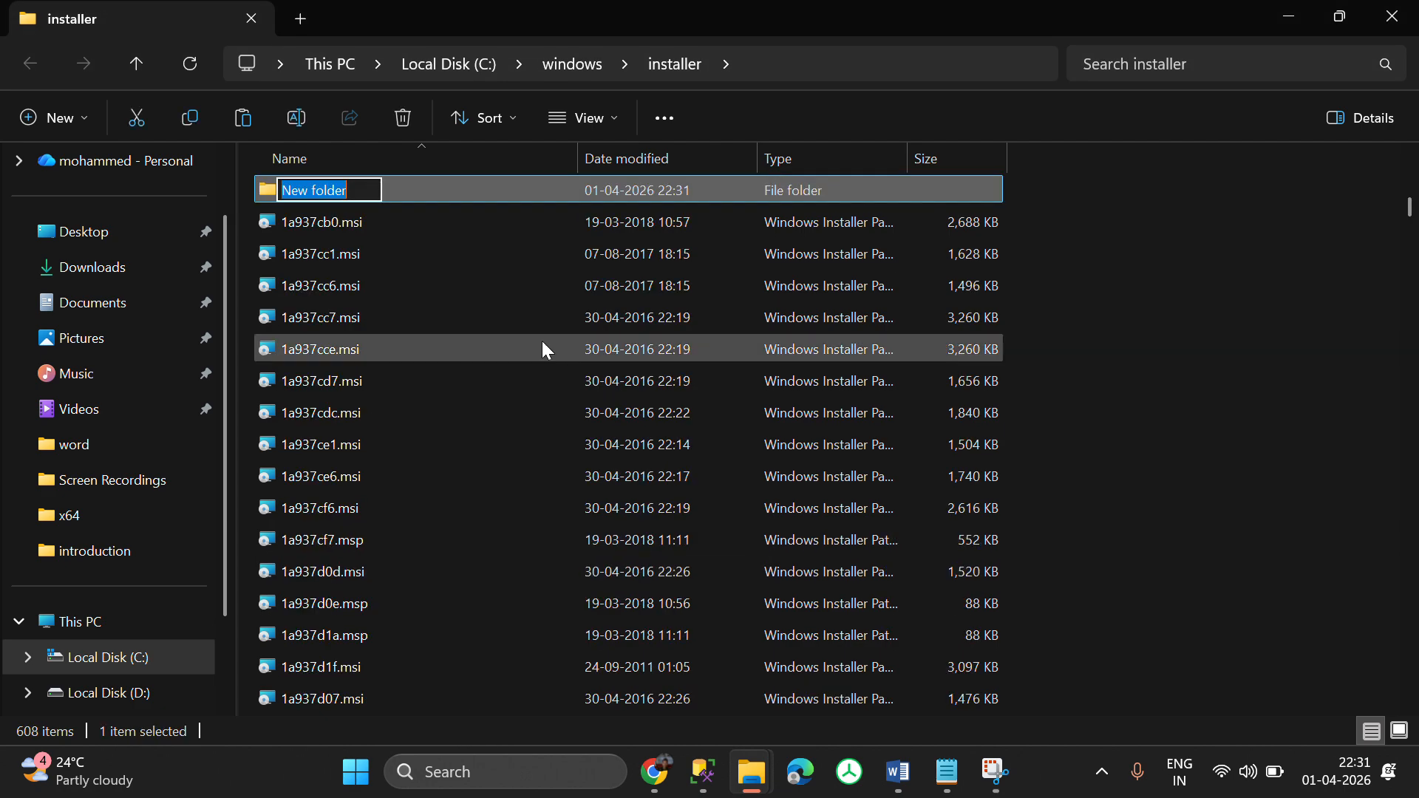
- Try to name the new folder MSI_DON'TDELETE
type("insta")
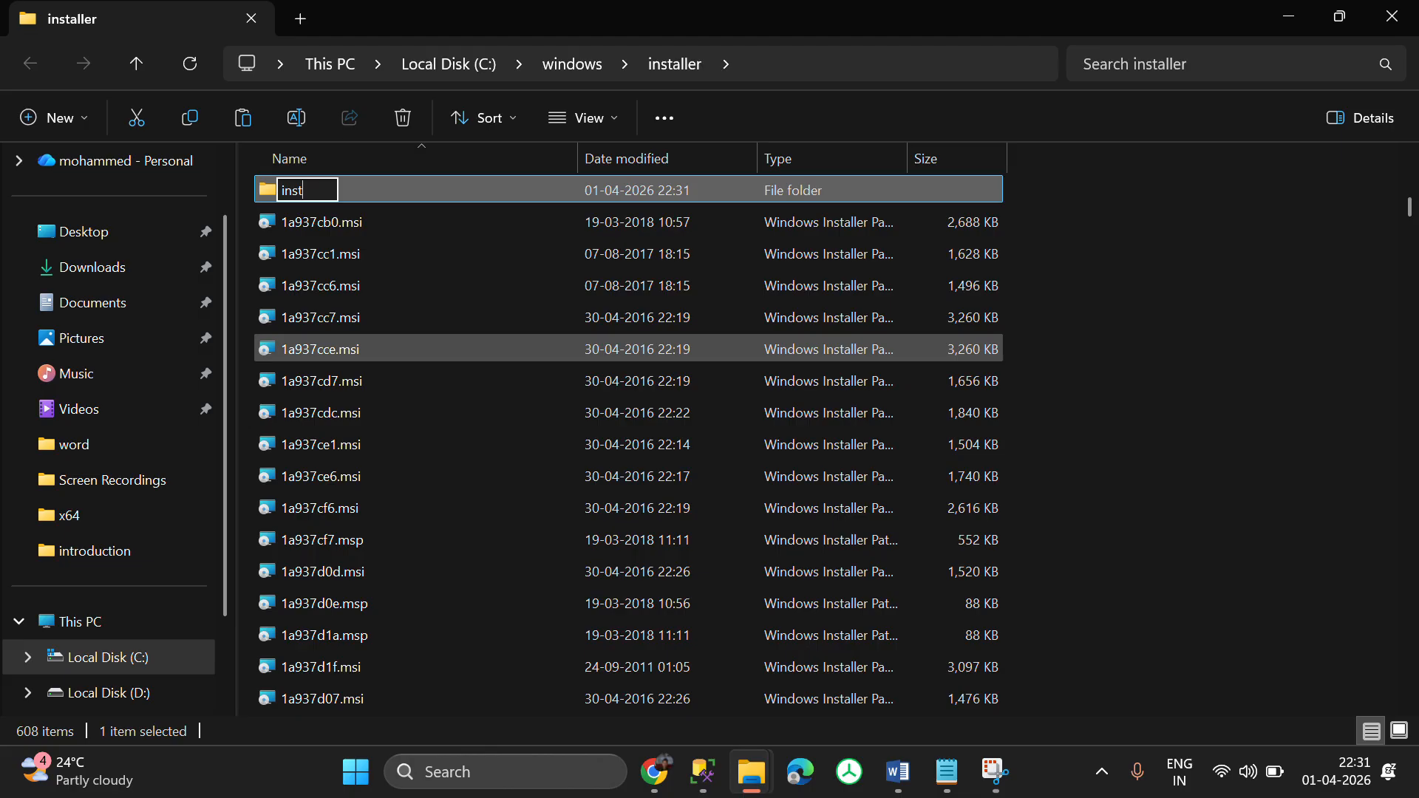
key("BackSpace")
key("BackSpace")
key("BackSpace")
key("BackSpace")
key("BackSpace")
type("MSI_DON'T")
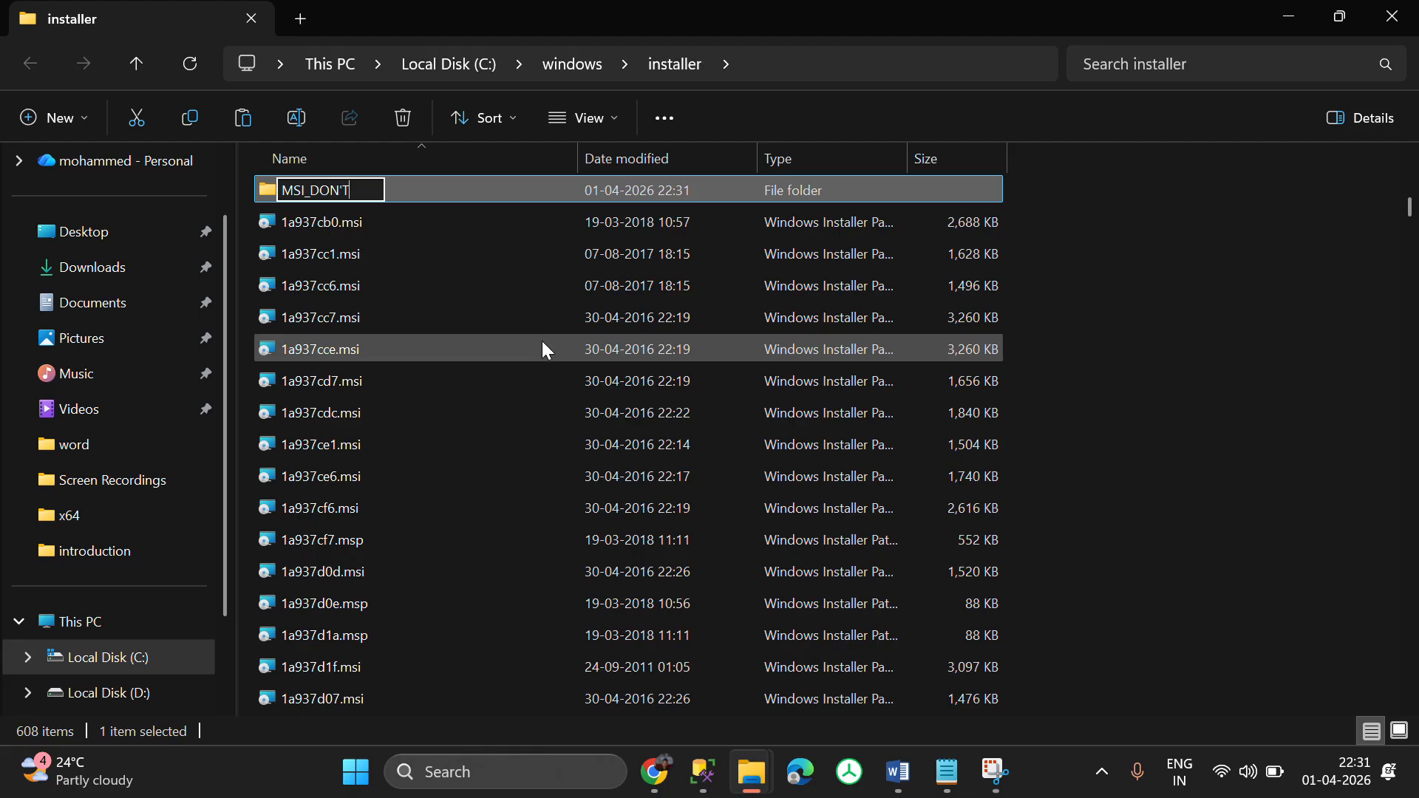
type("DELTE")
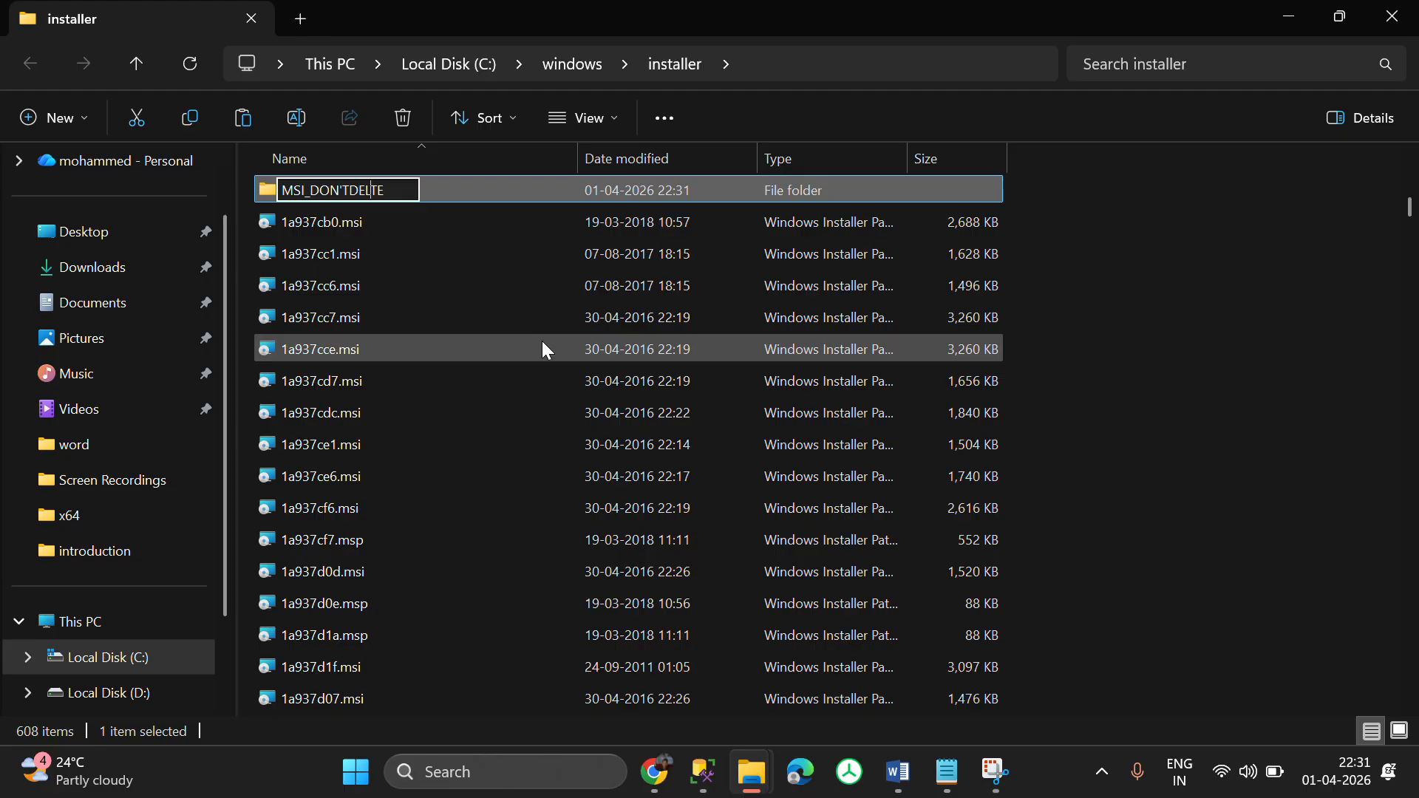
key("BackSpace")
key("BackSpace")
type("ETE")
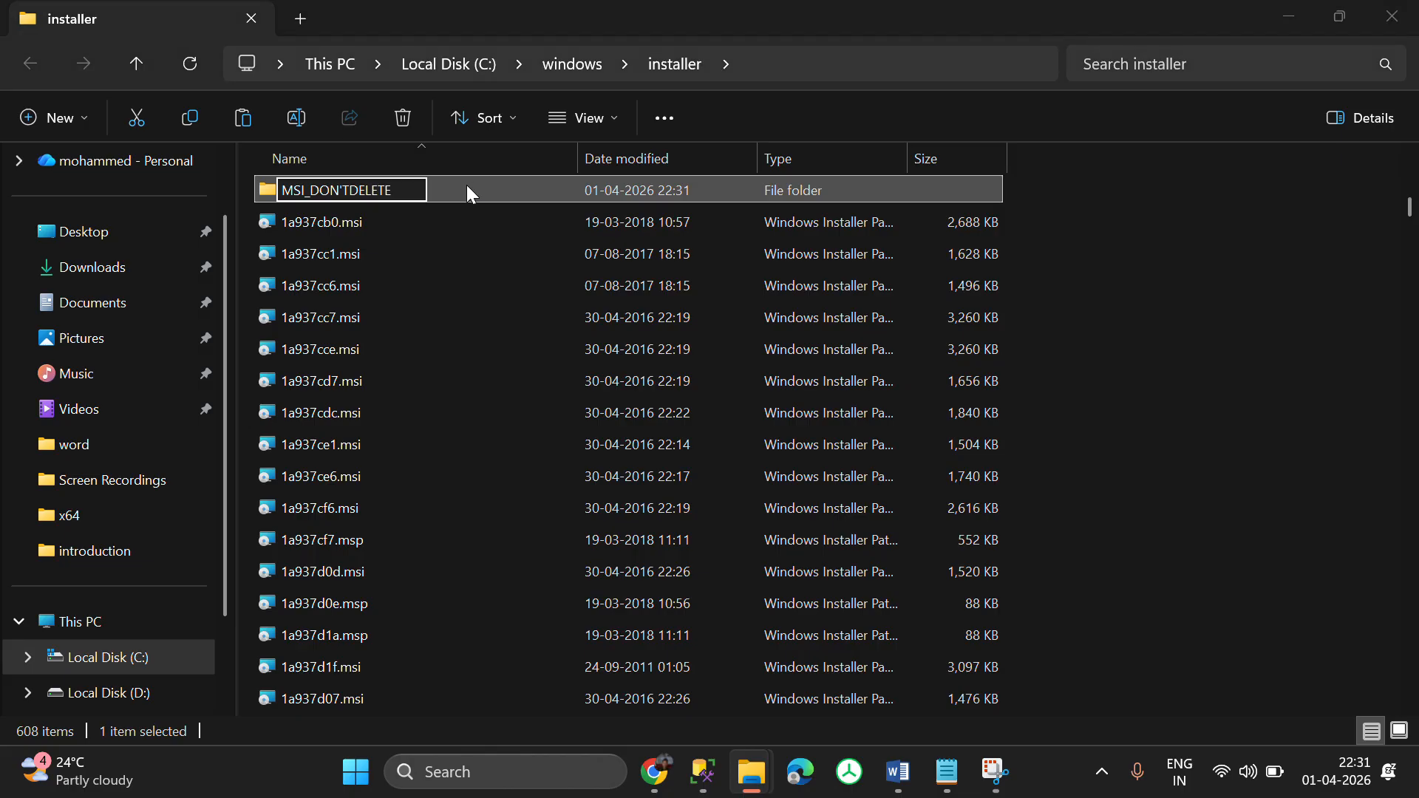
left_click(782, 564)
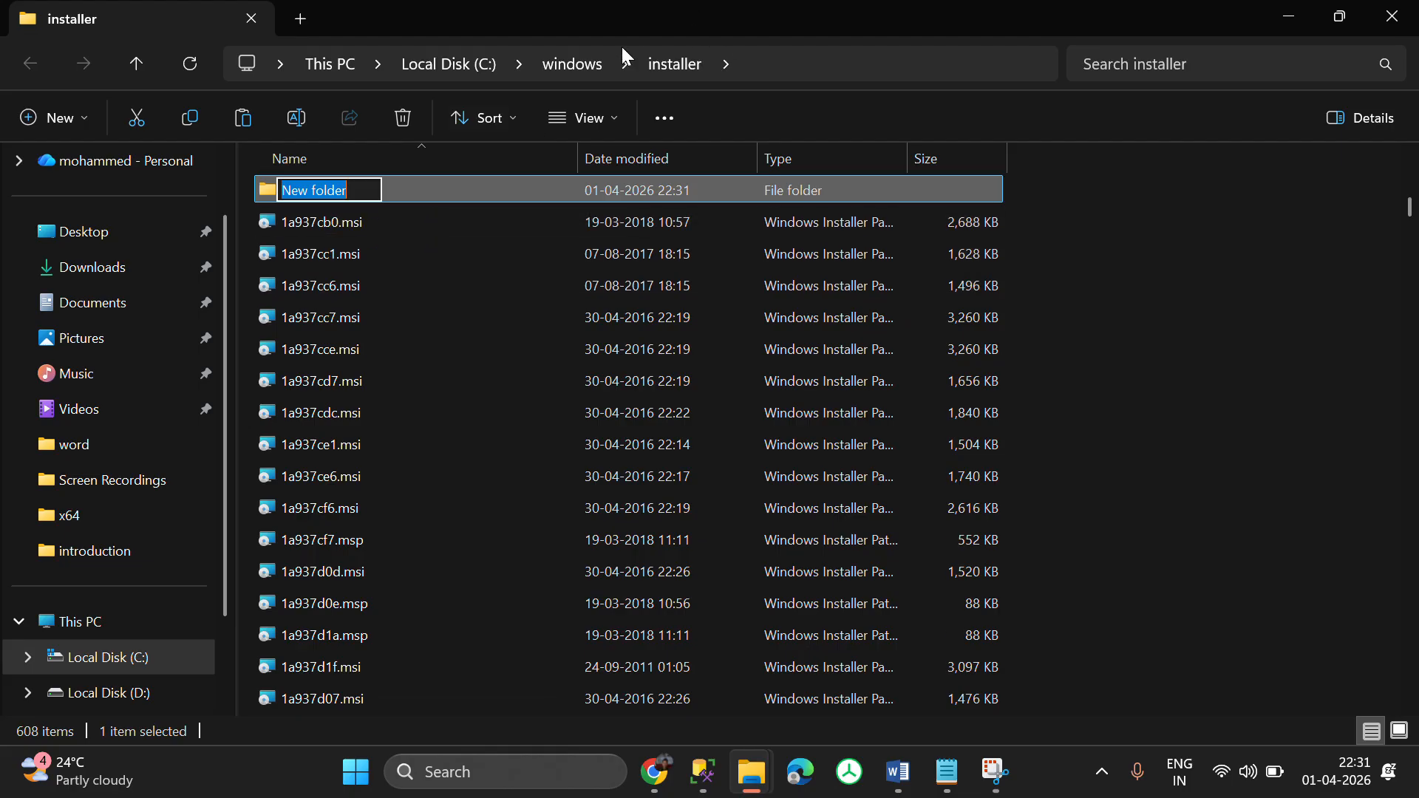
left_click(602, 41)
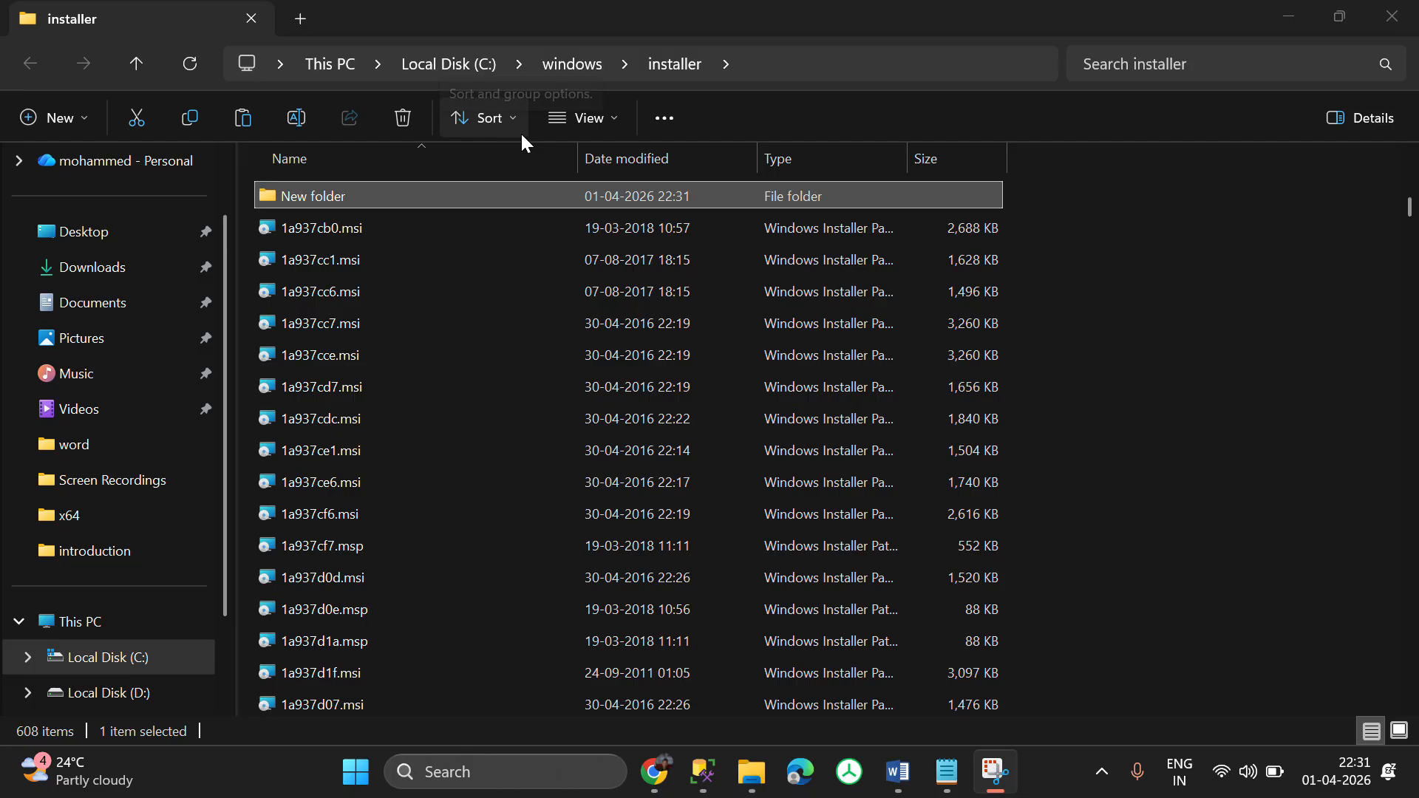
- Rename the new folder as MSI_DONTDELETE, granting administrator permission for the change
left_click(383, 191)
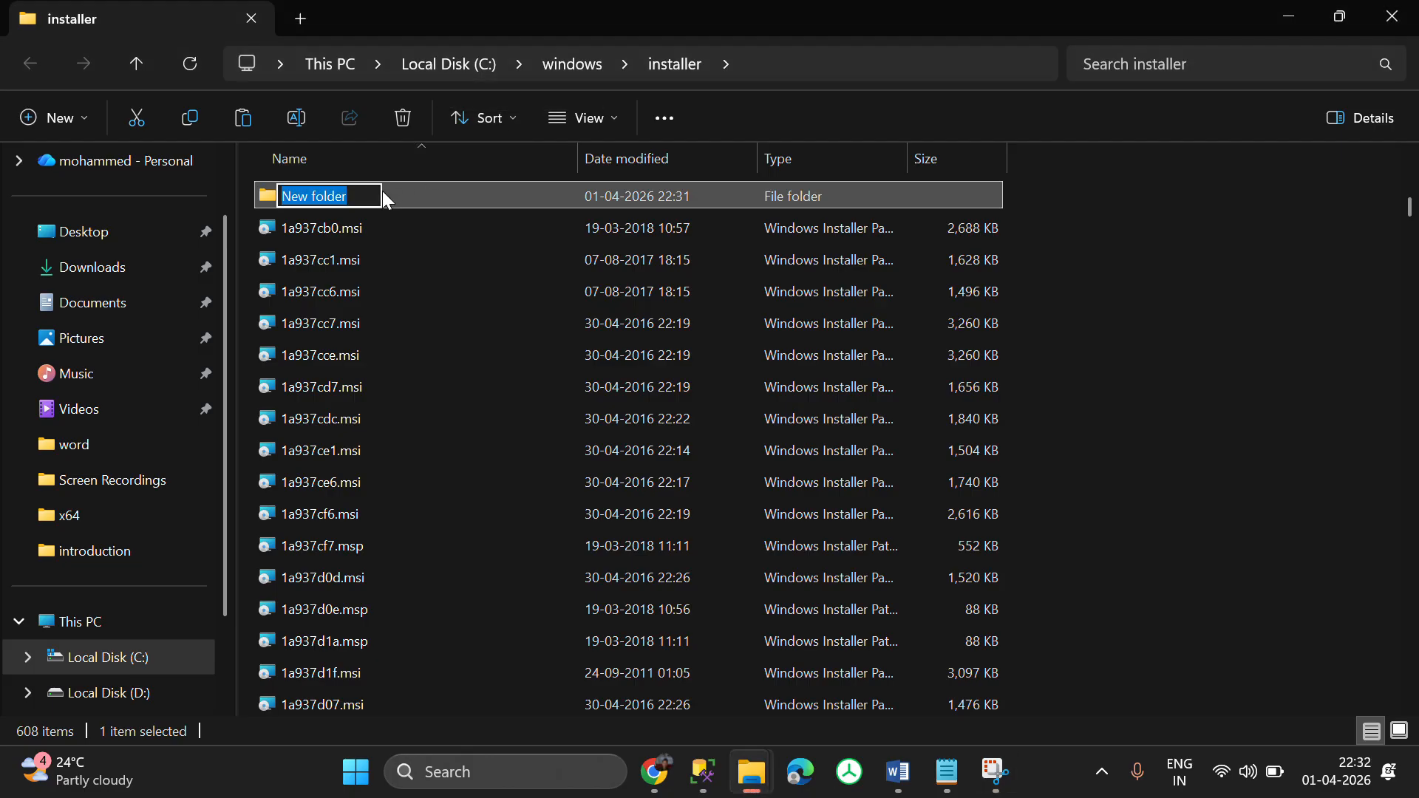
type("MSI")
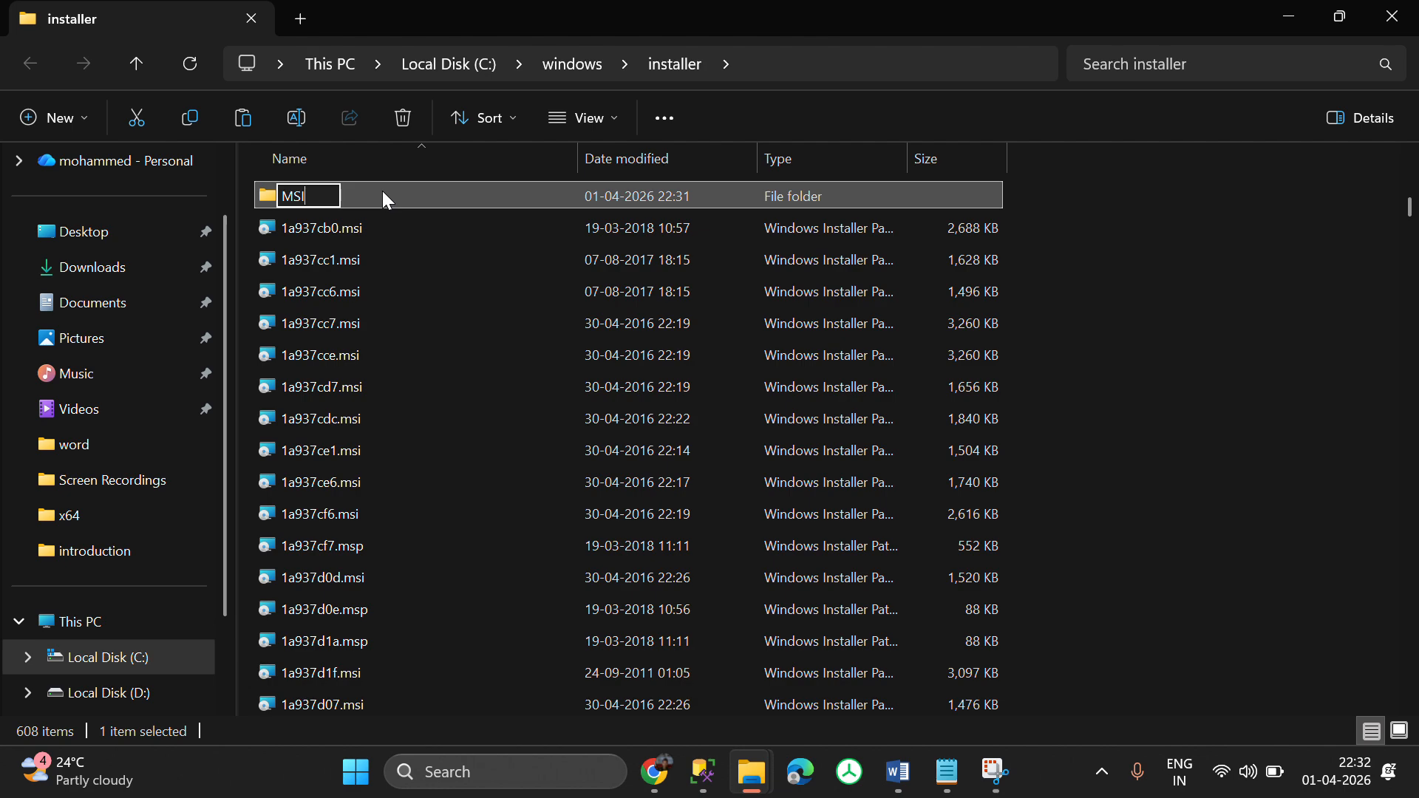
type("_DONTDELETE")
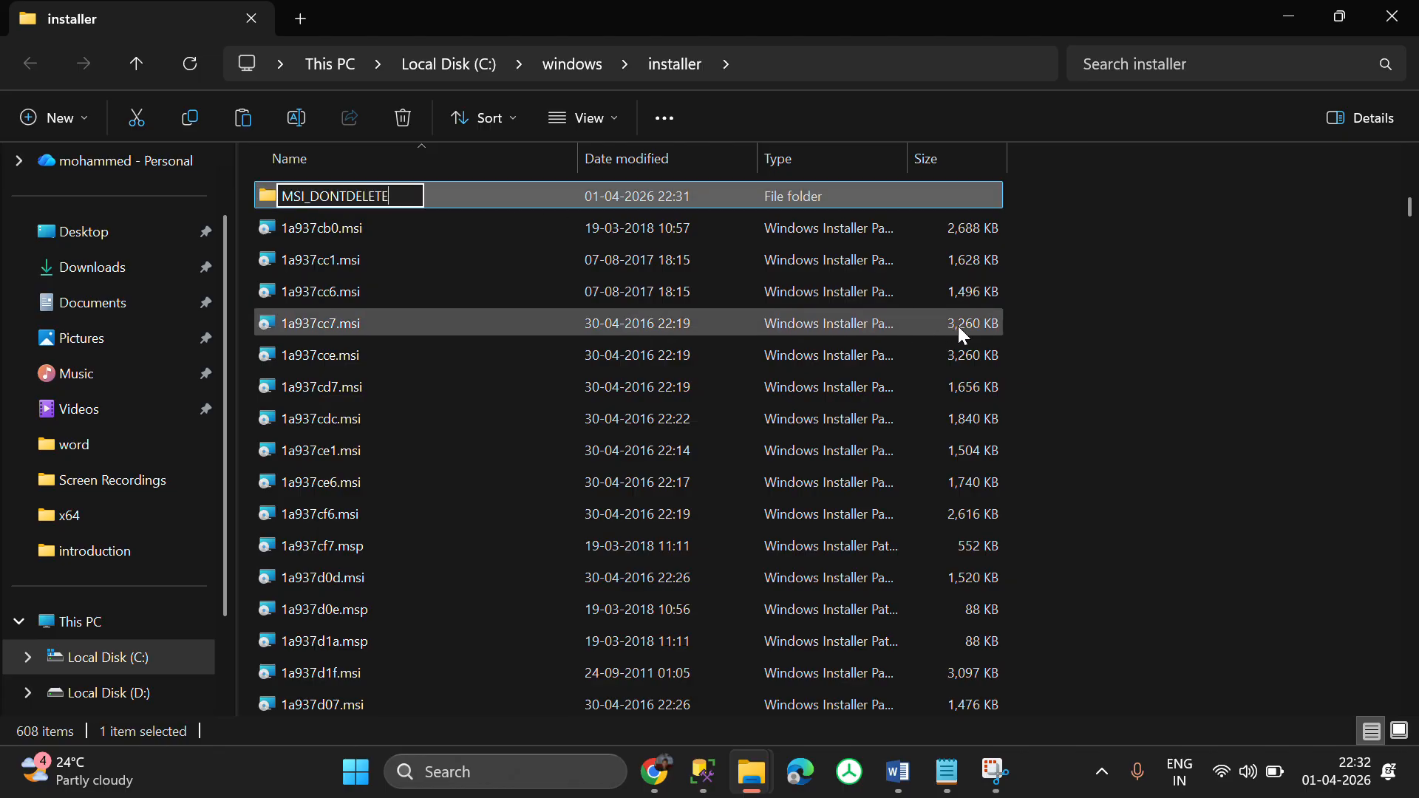
left_click(1087, 335)
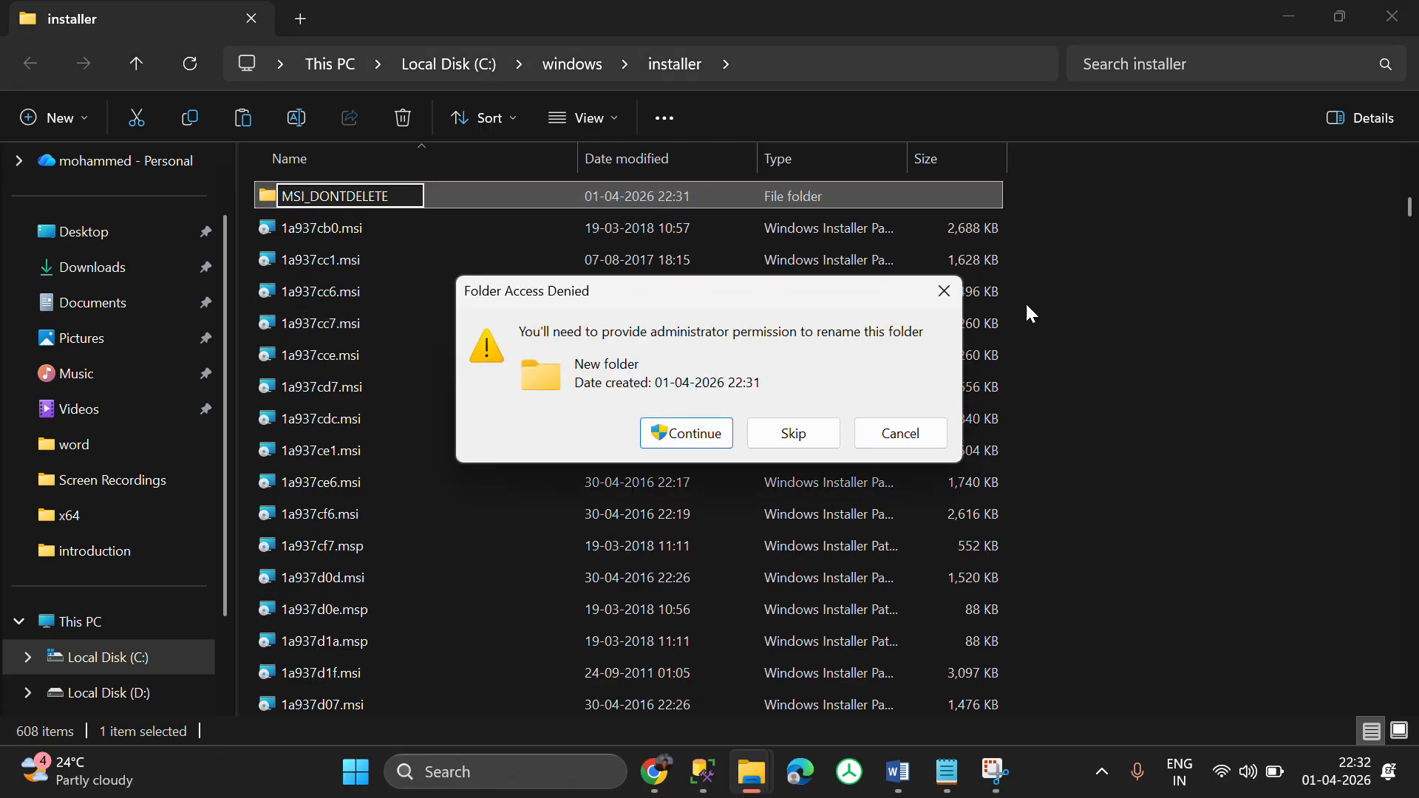
left_click(681, 437)
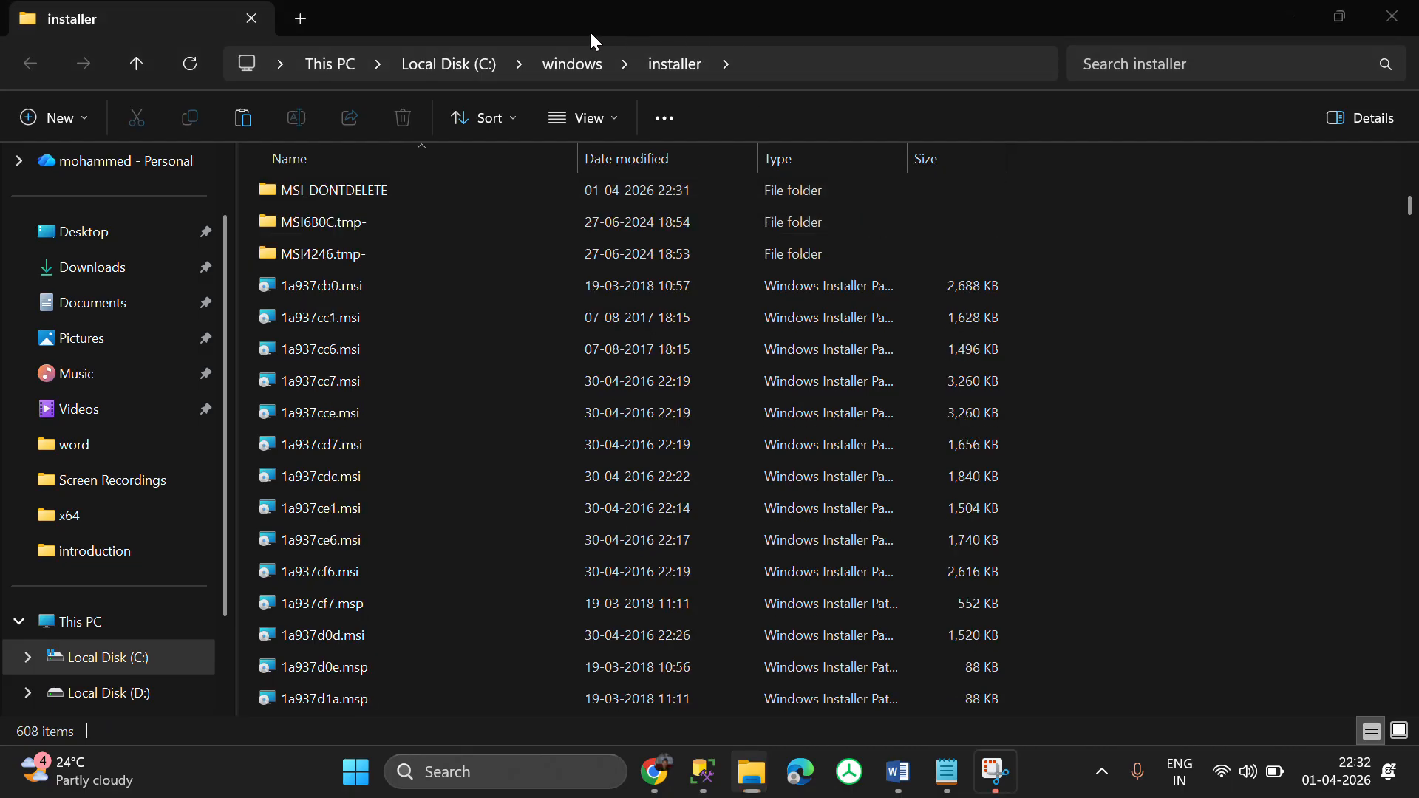
- Cut the selected .msi and .msp files in c:\windows\installer and paste them into the MSI_DONTDELETE folder
left_click(591, 41)
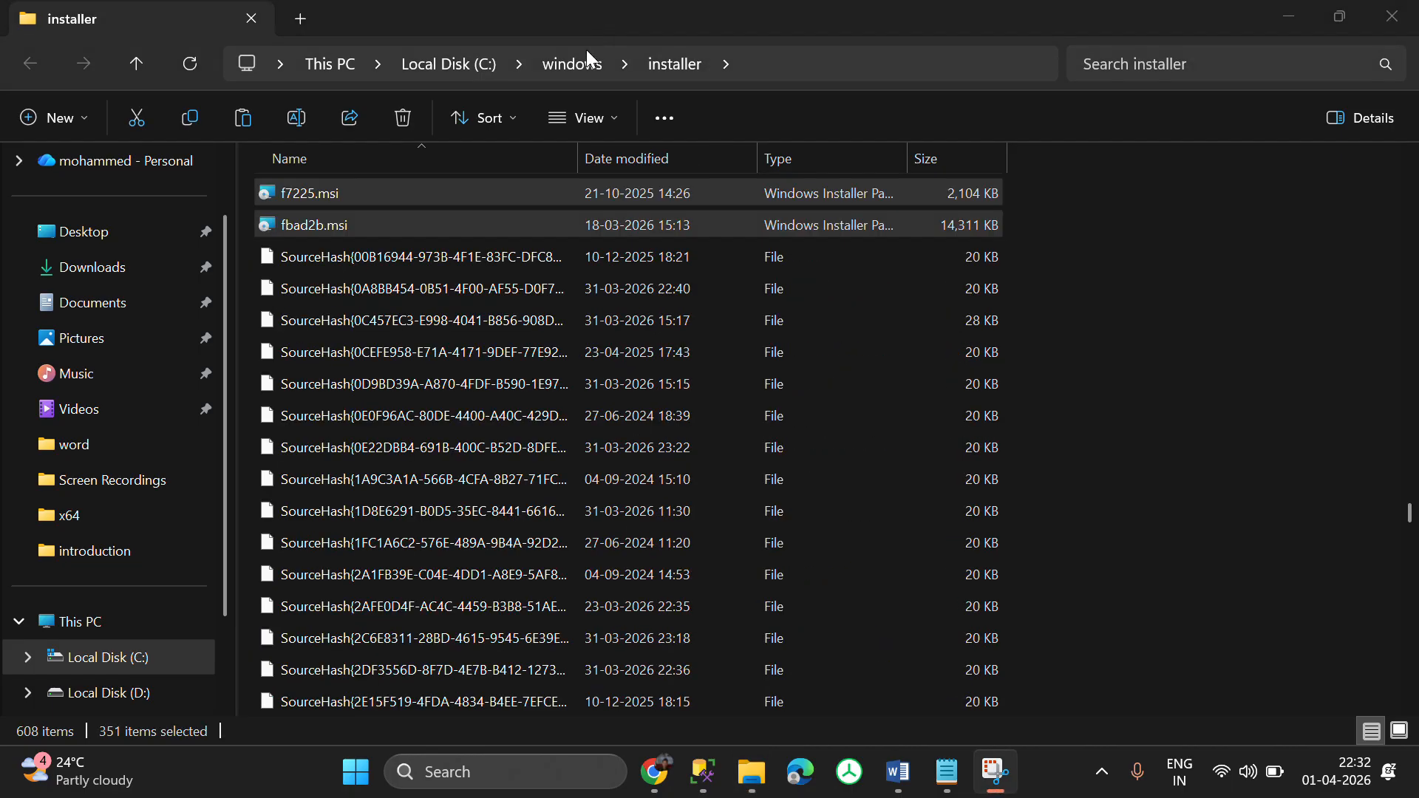
right_click(485, 214)
left_click(547, 421)
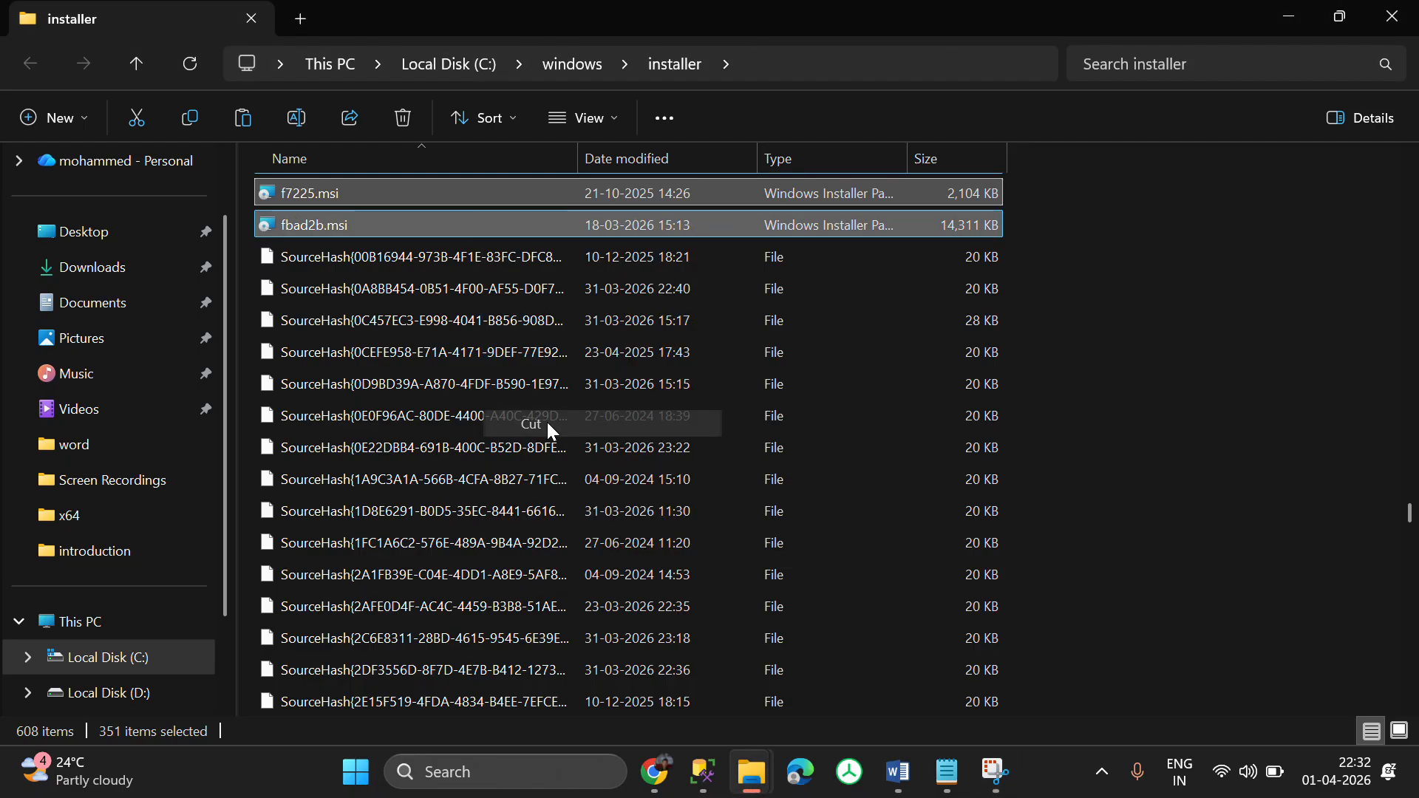
left_click_drag(1410, 512, 1407, 200)
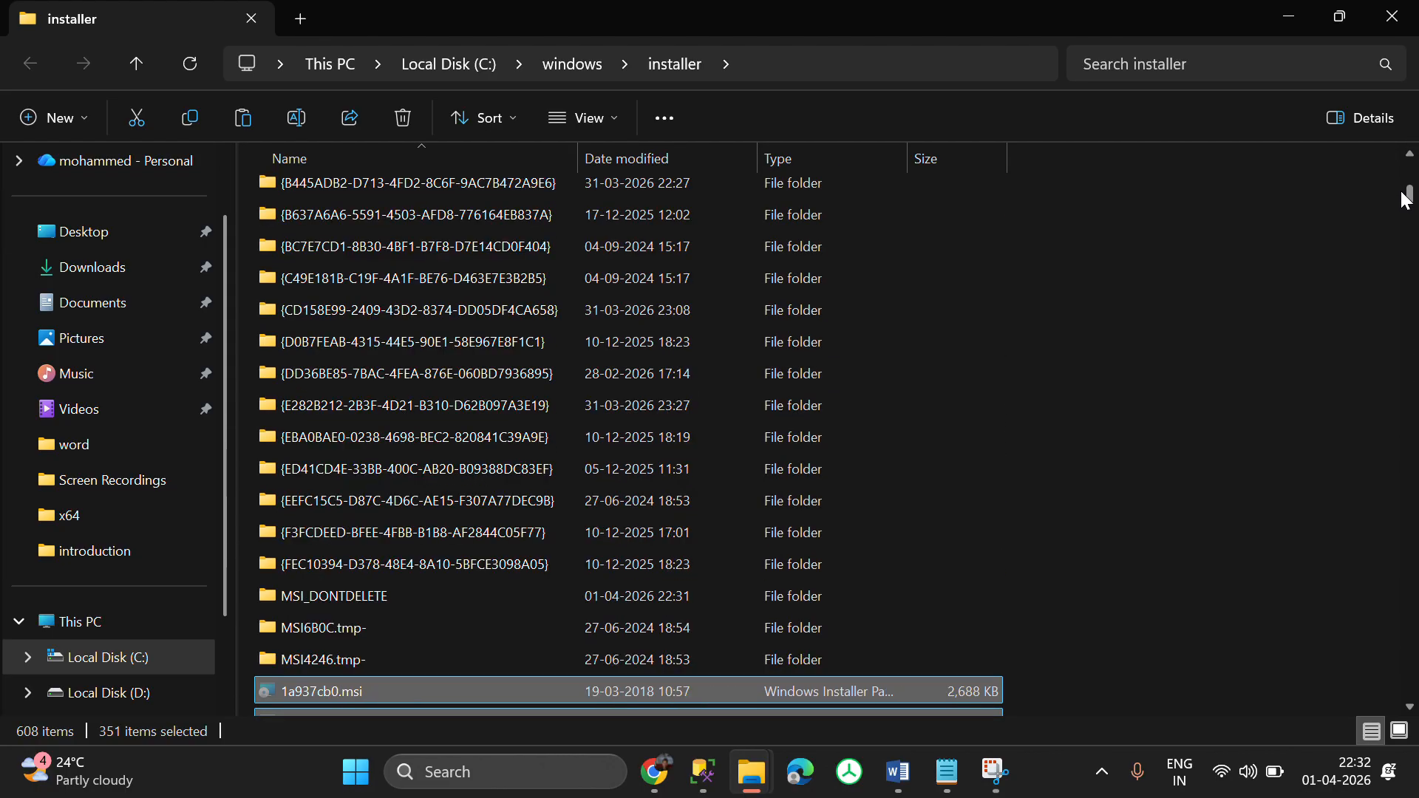
double_click(577, 587)
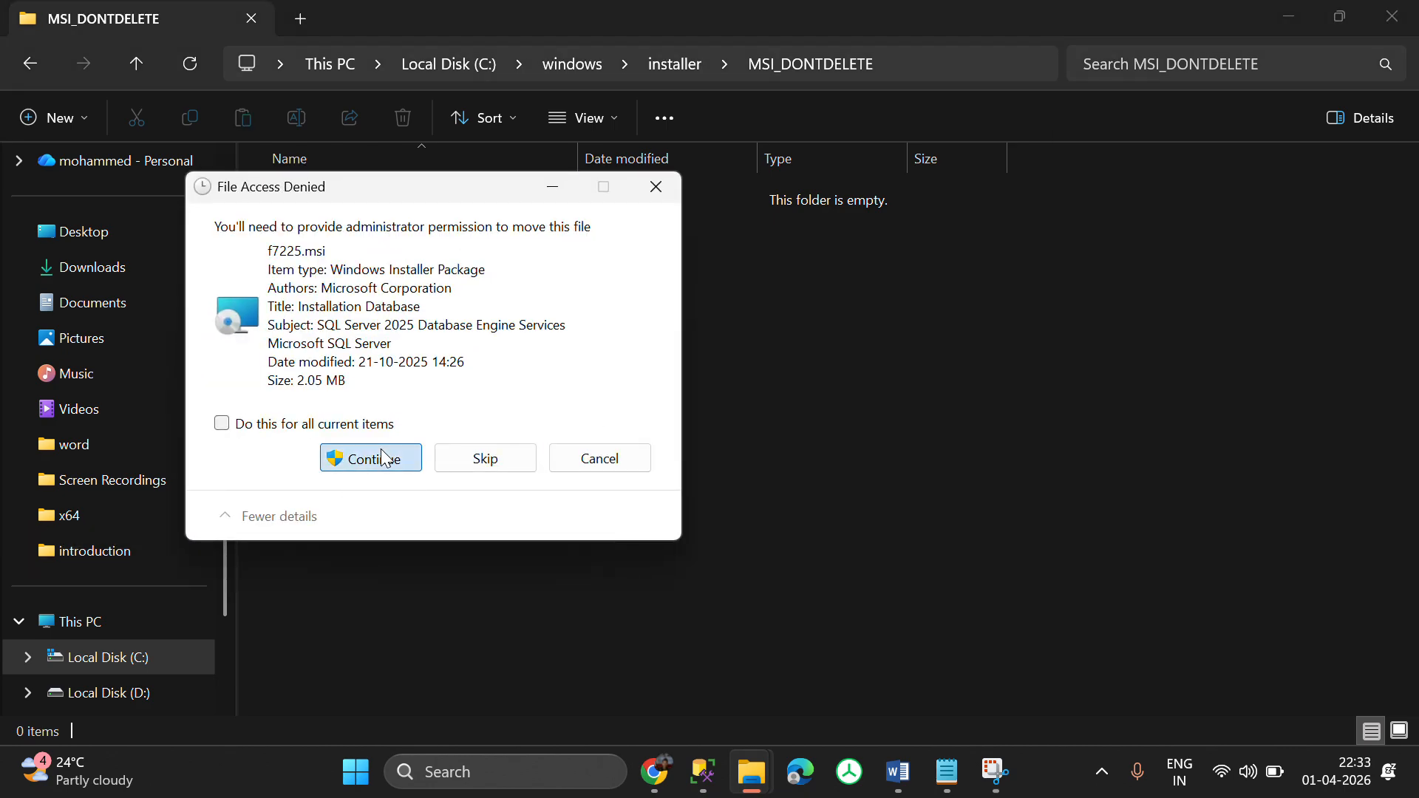
- Grant administrator permission for moving the installer files into MSI_DONTDELETE, applying it to all current items
left_click(382, 458)
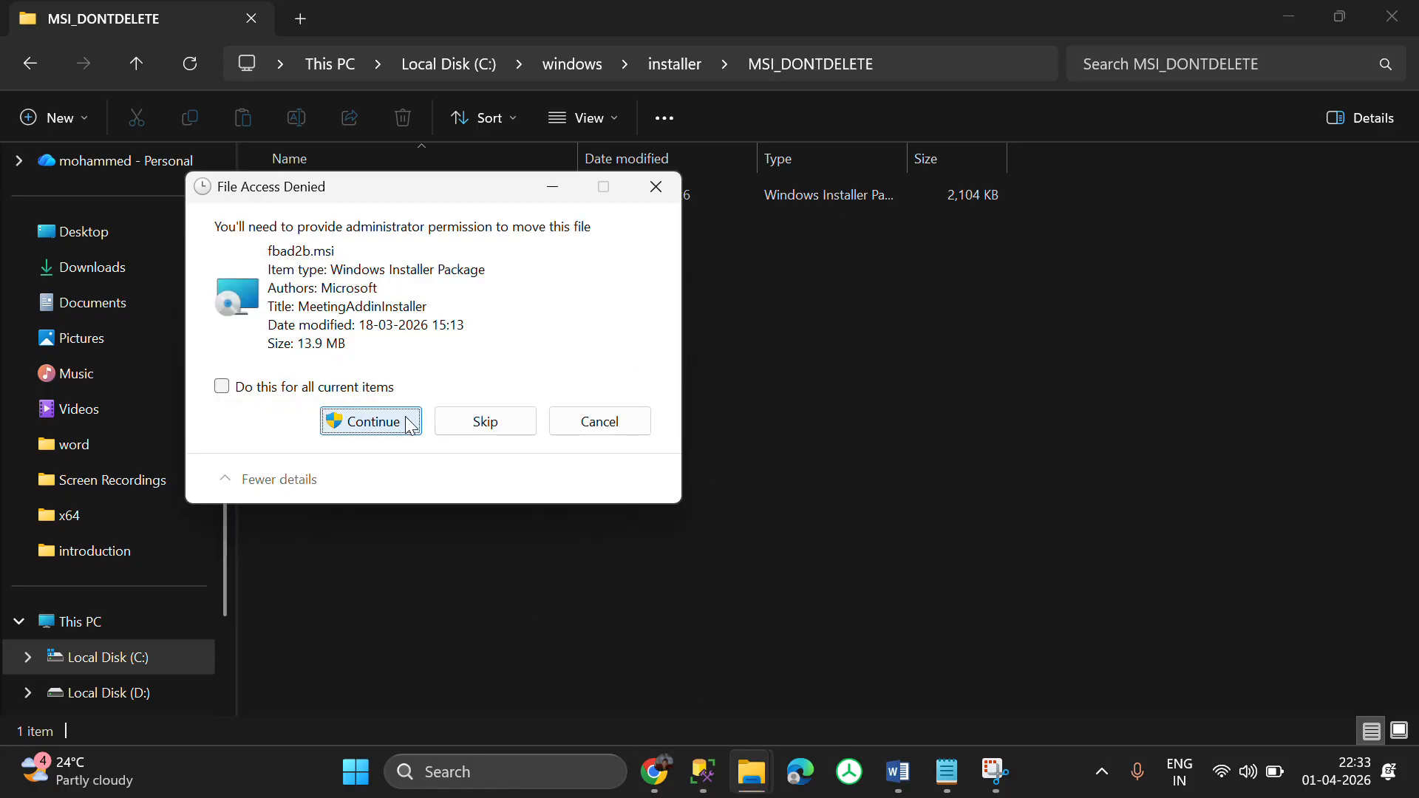
left_click(409, 426)
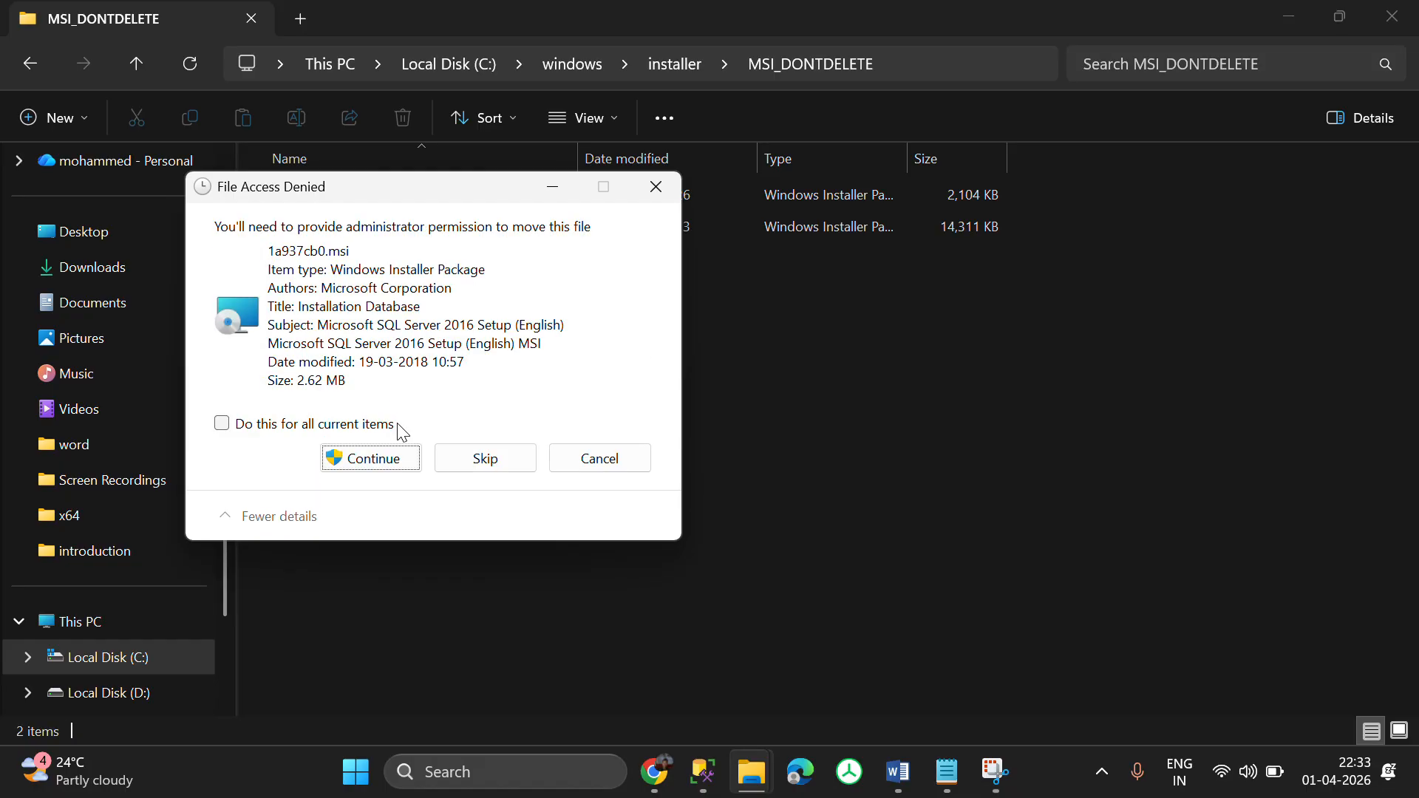
left_click(389, 464)
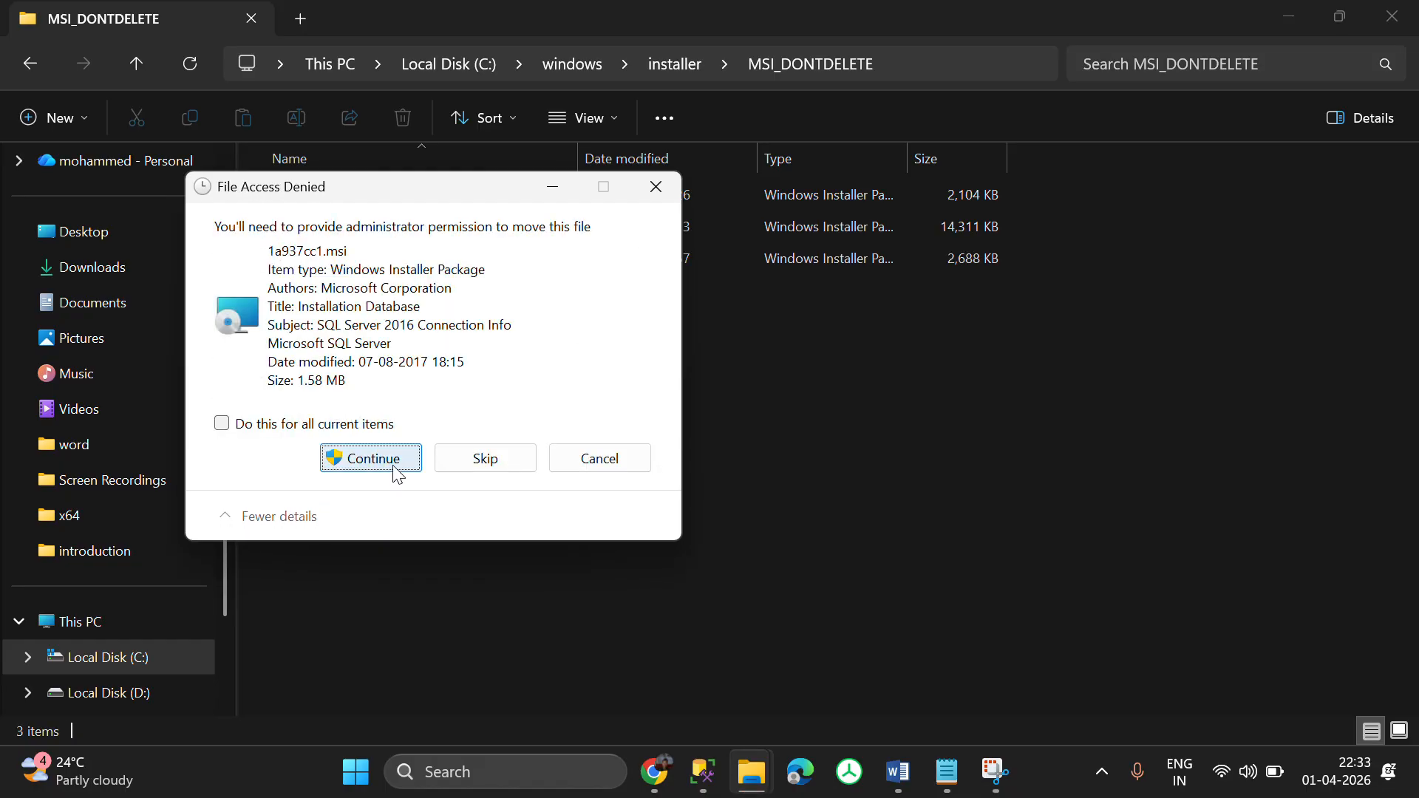
left_click(390, 468)
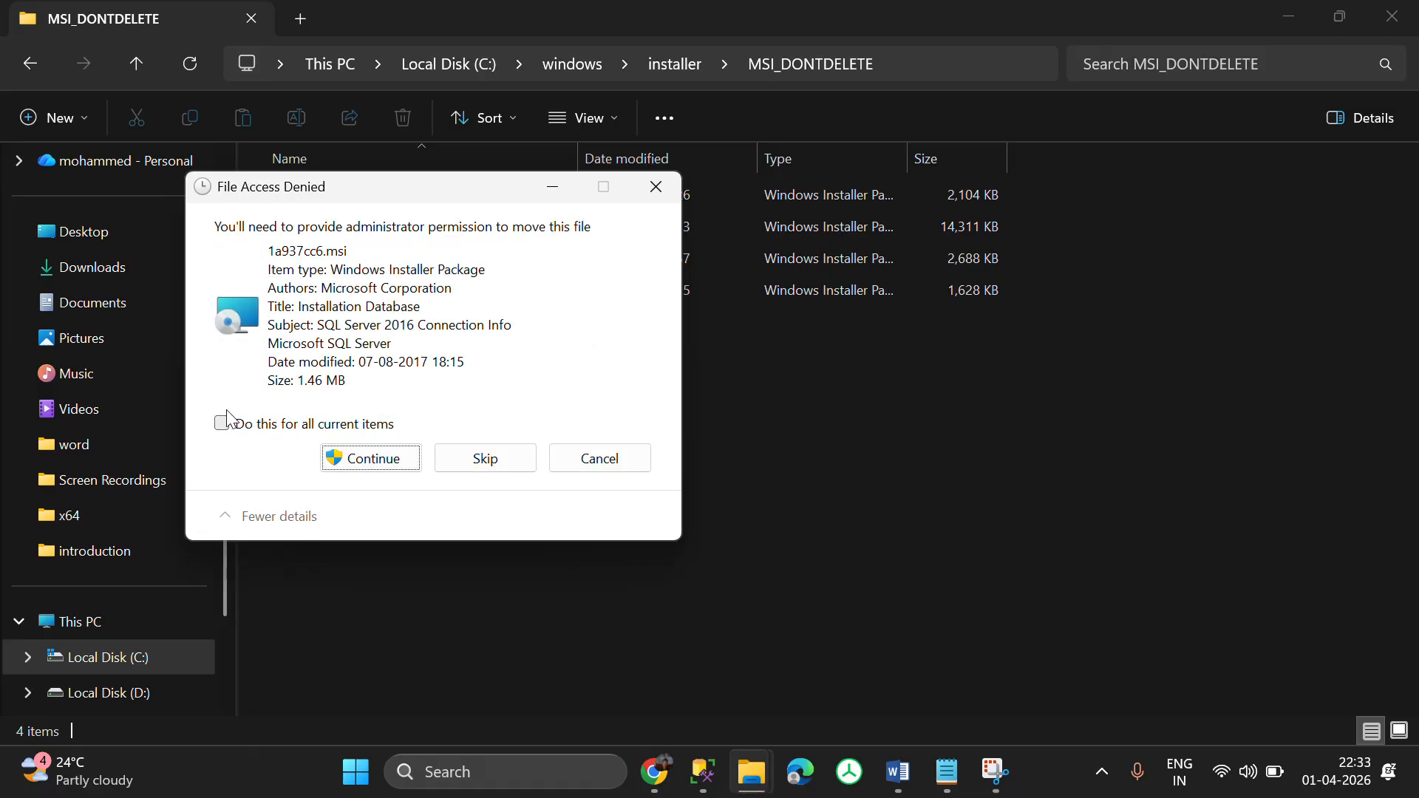
left_click(222, 423)
left_click(392, 460)
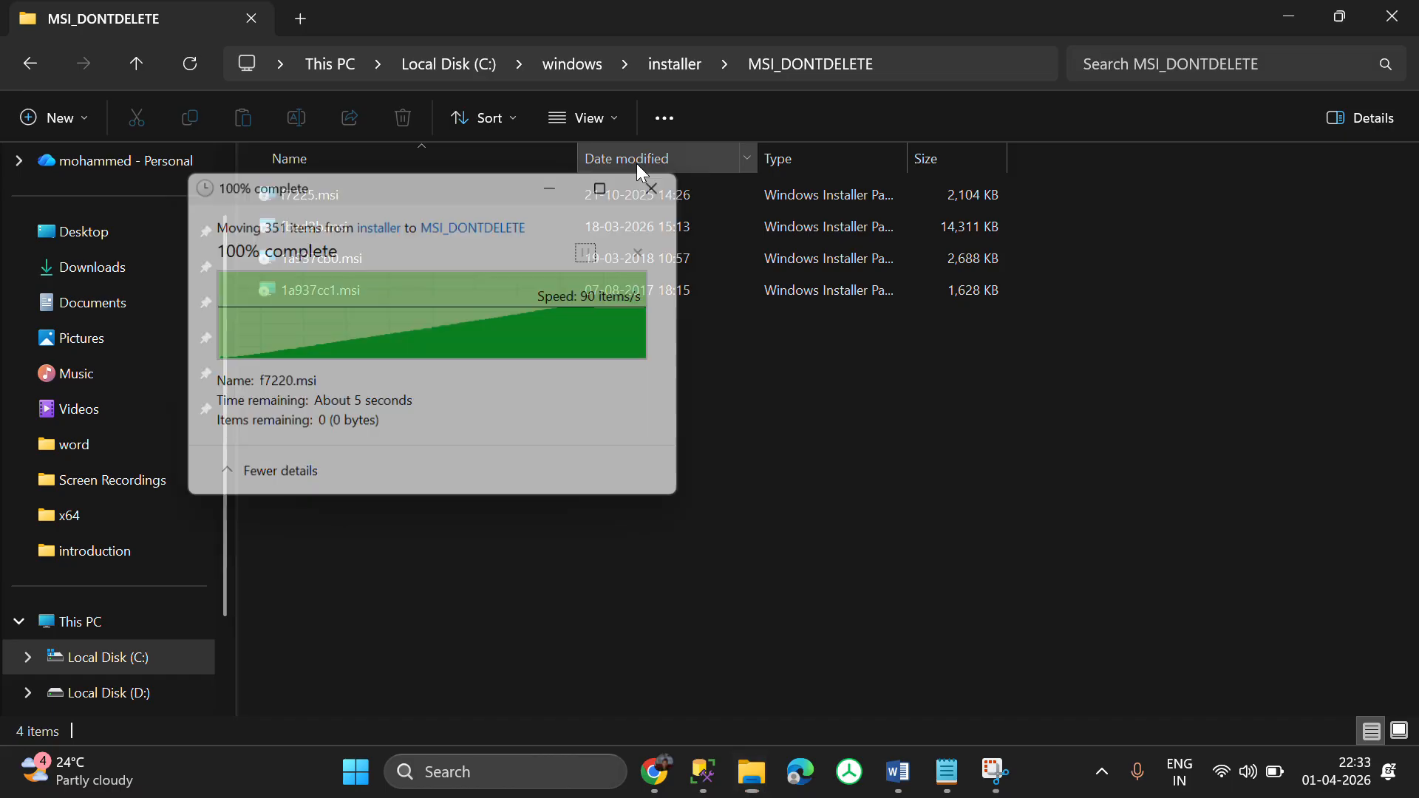
- Select all the moved files in MSI_DONTDELETE and reopen the c:\windows\installer folder in a separate window
key("ctrl+a")
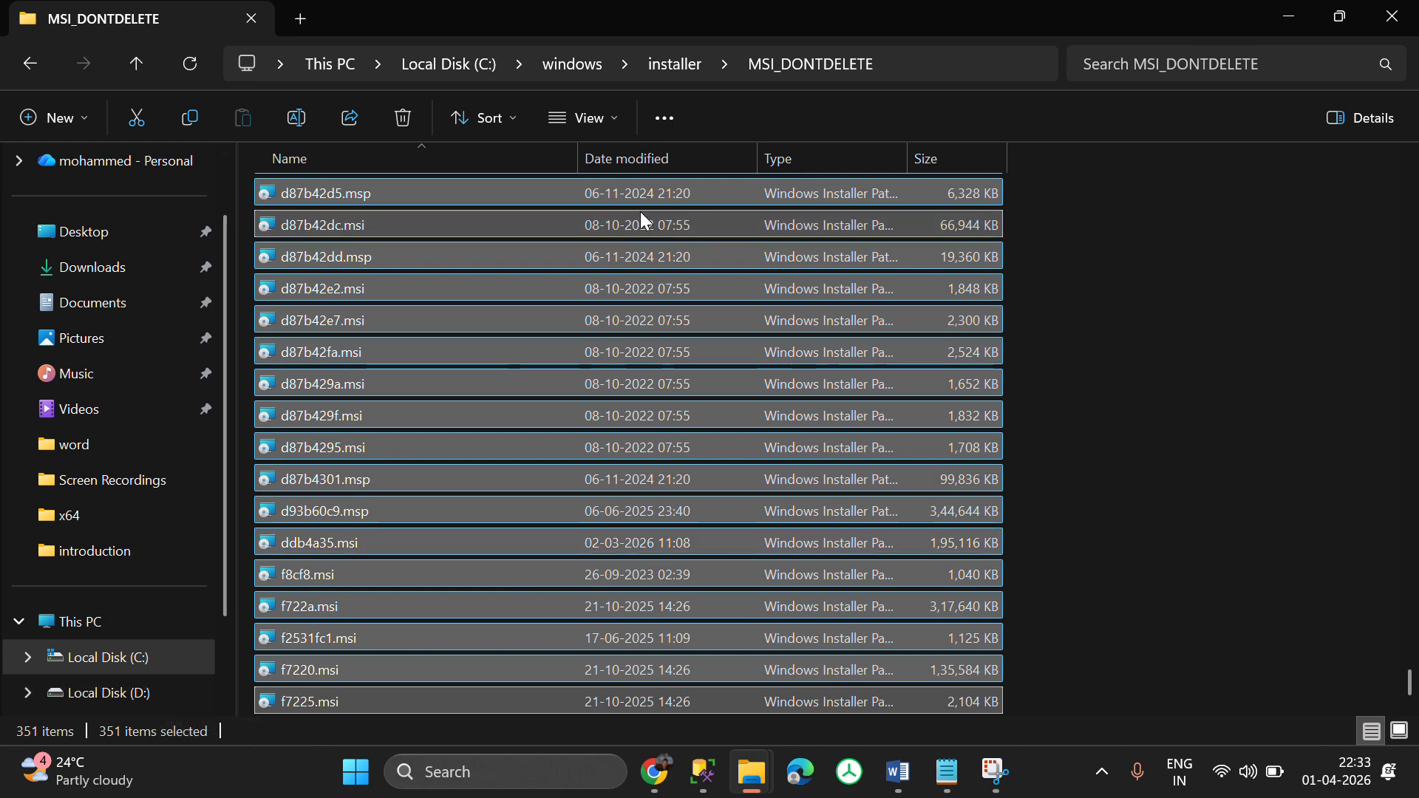
left_click(664, 69)
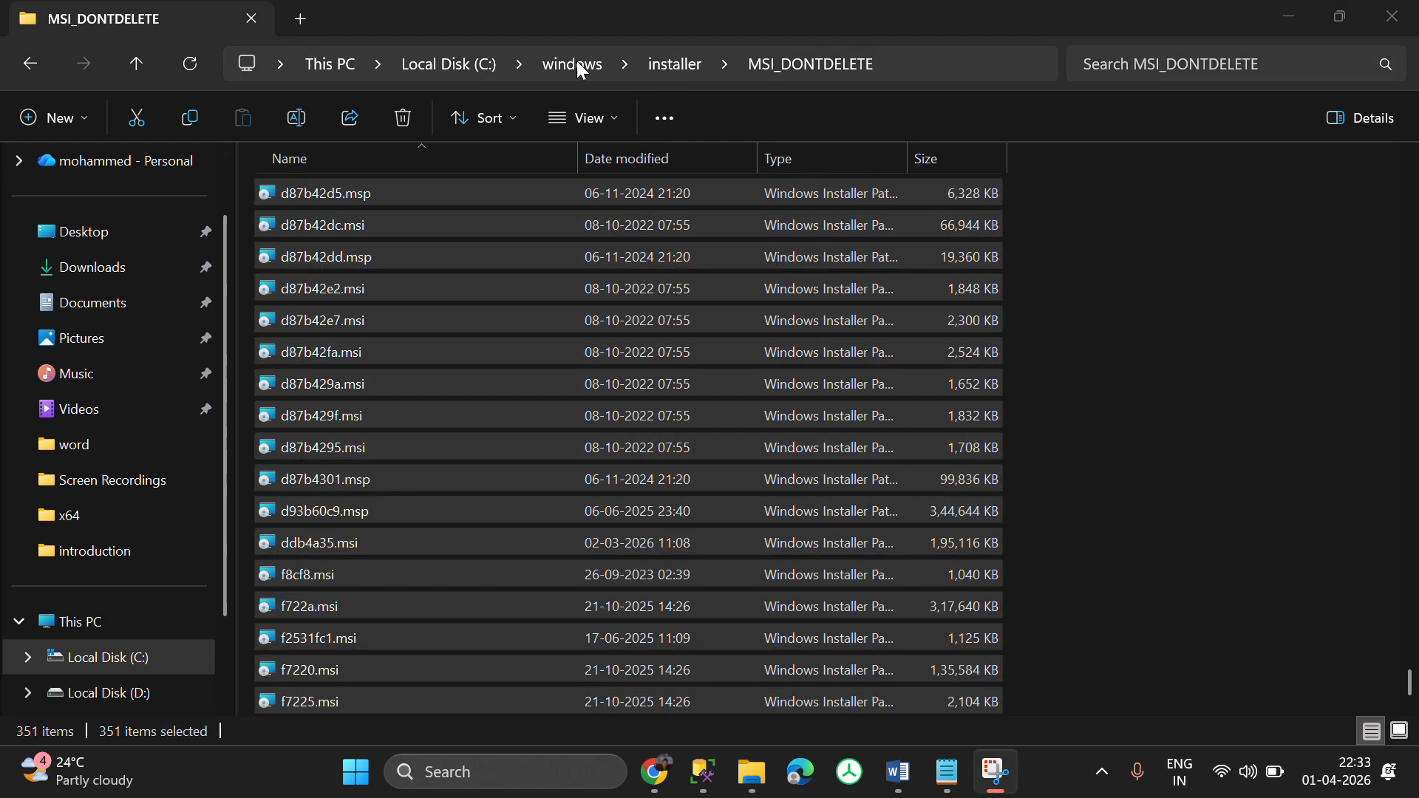
left_click(554, 65)
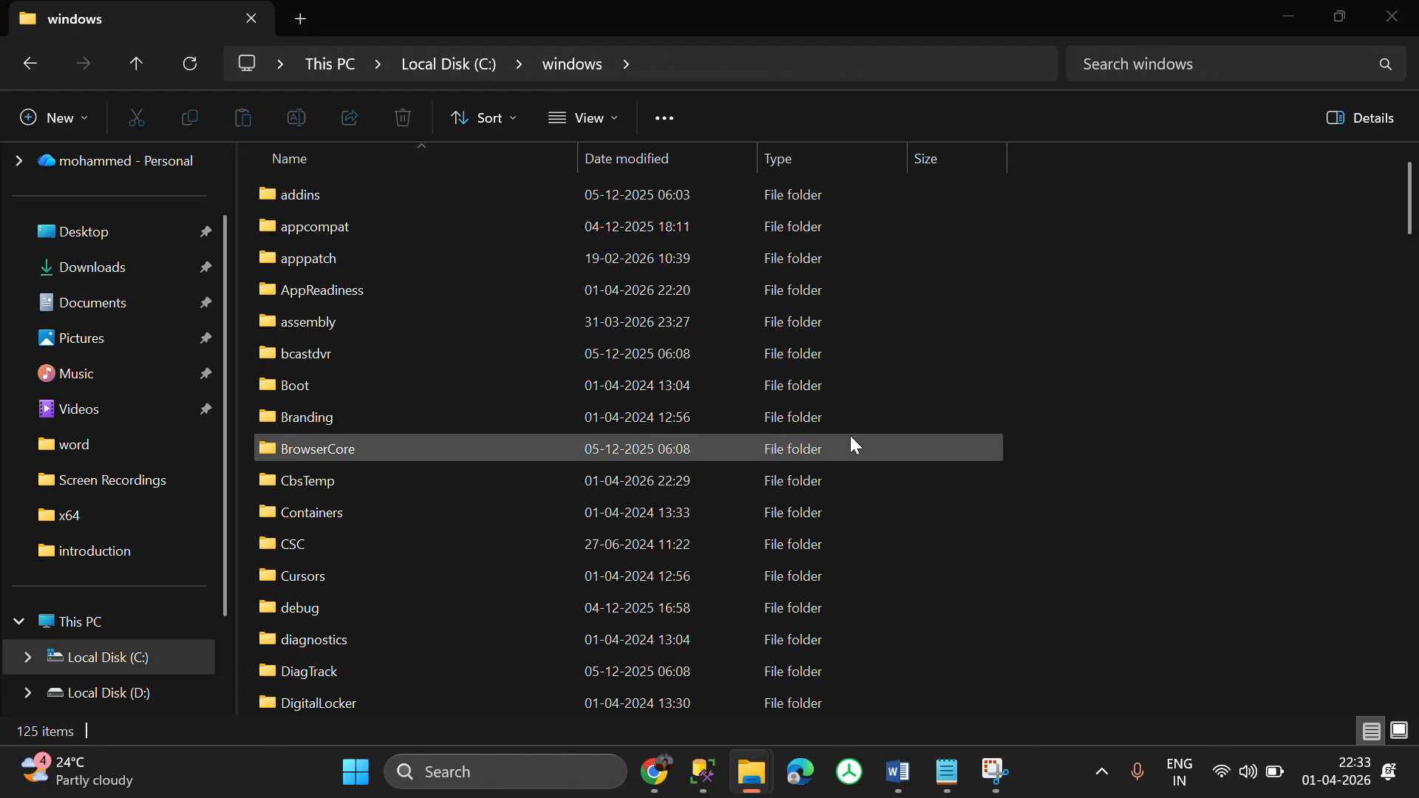
key("super+r")
key("Return")
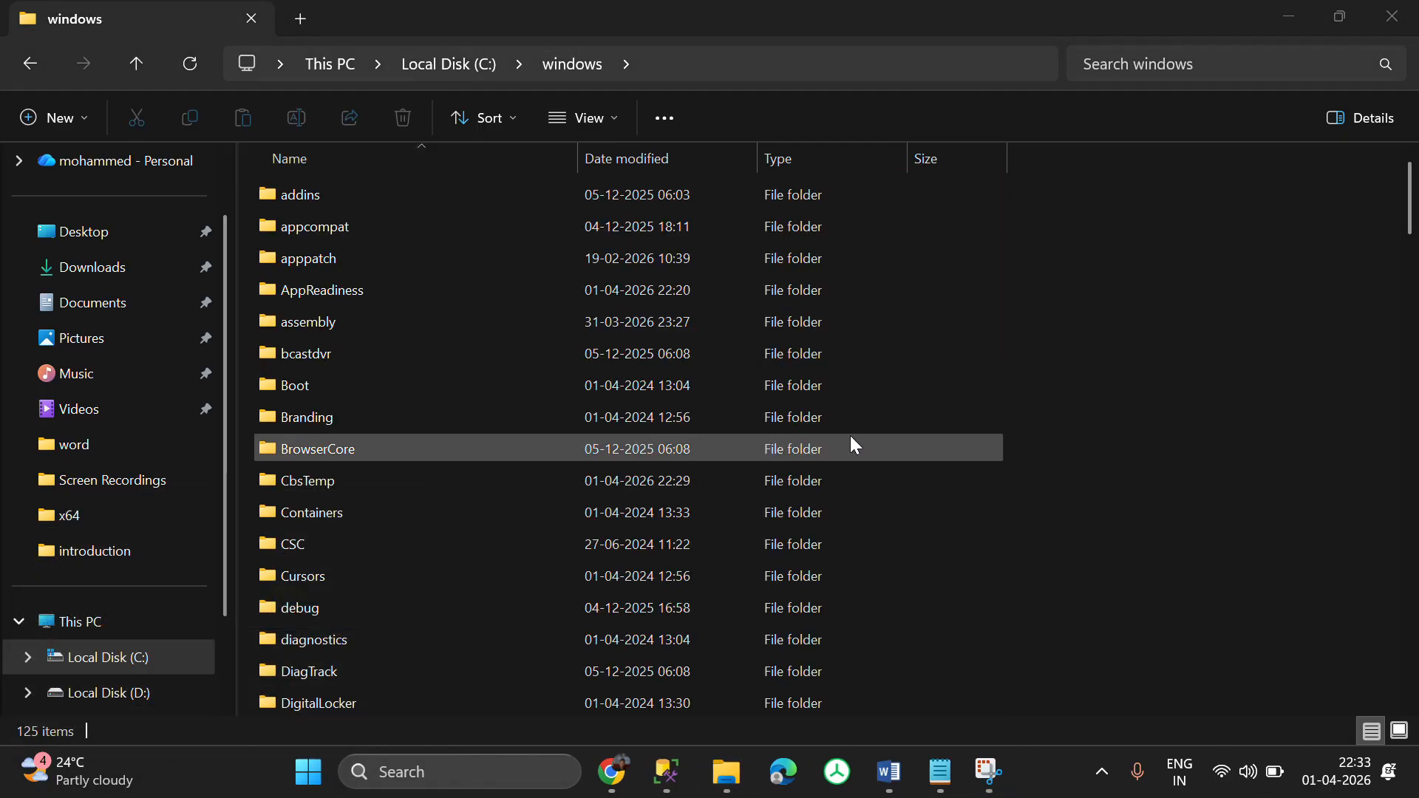
- Look through the c:\windows\installer folder for any remaining .msi and .msp files
scroll(770, 486, "down", 10)
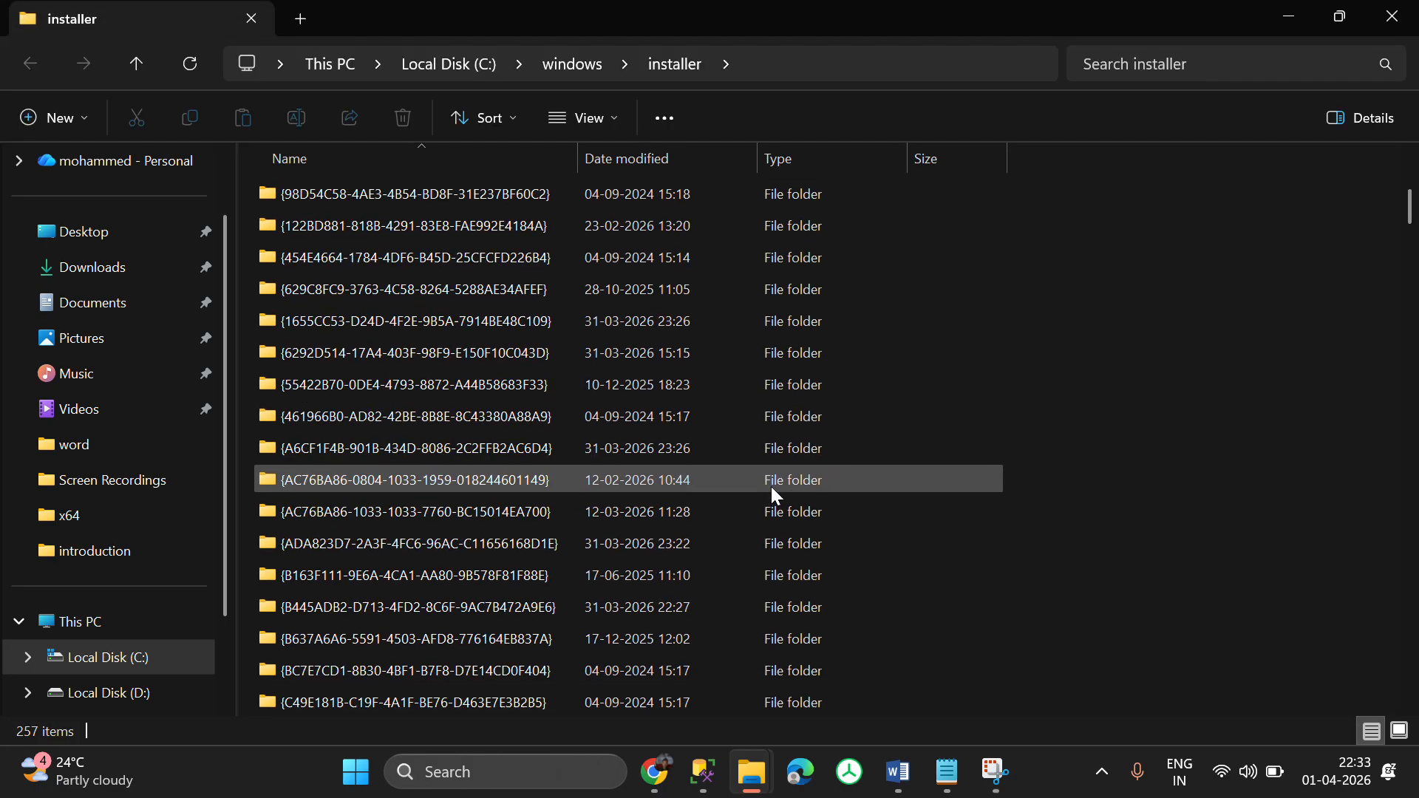
scroll(770, 486, "down", 20)
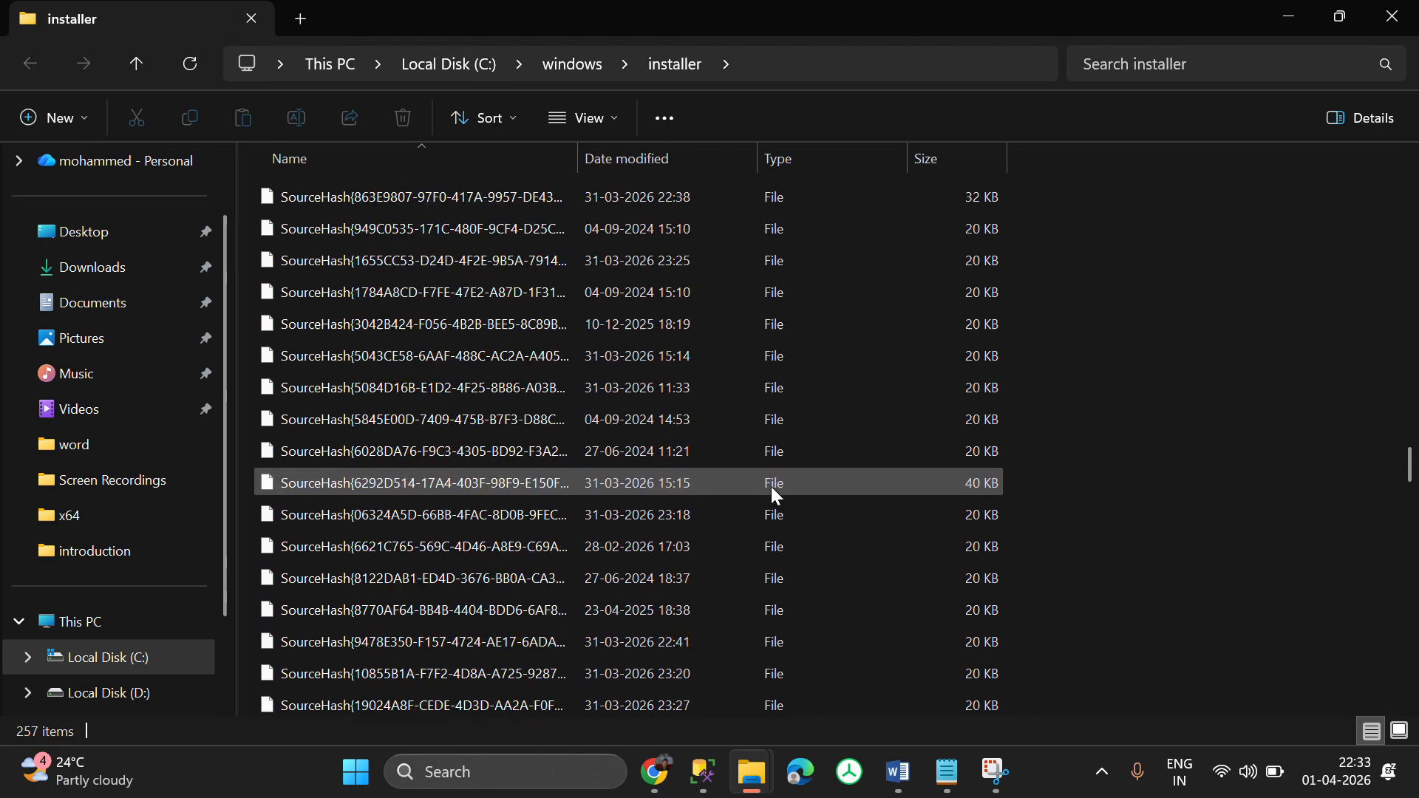
scroll(770, 486, "down", 10)
scroll(771, 487, "up", 20)
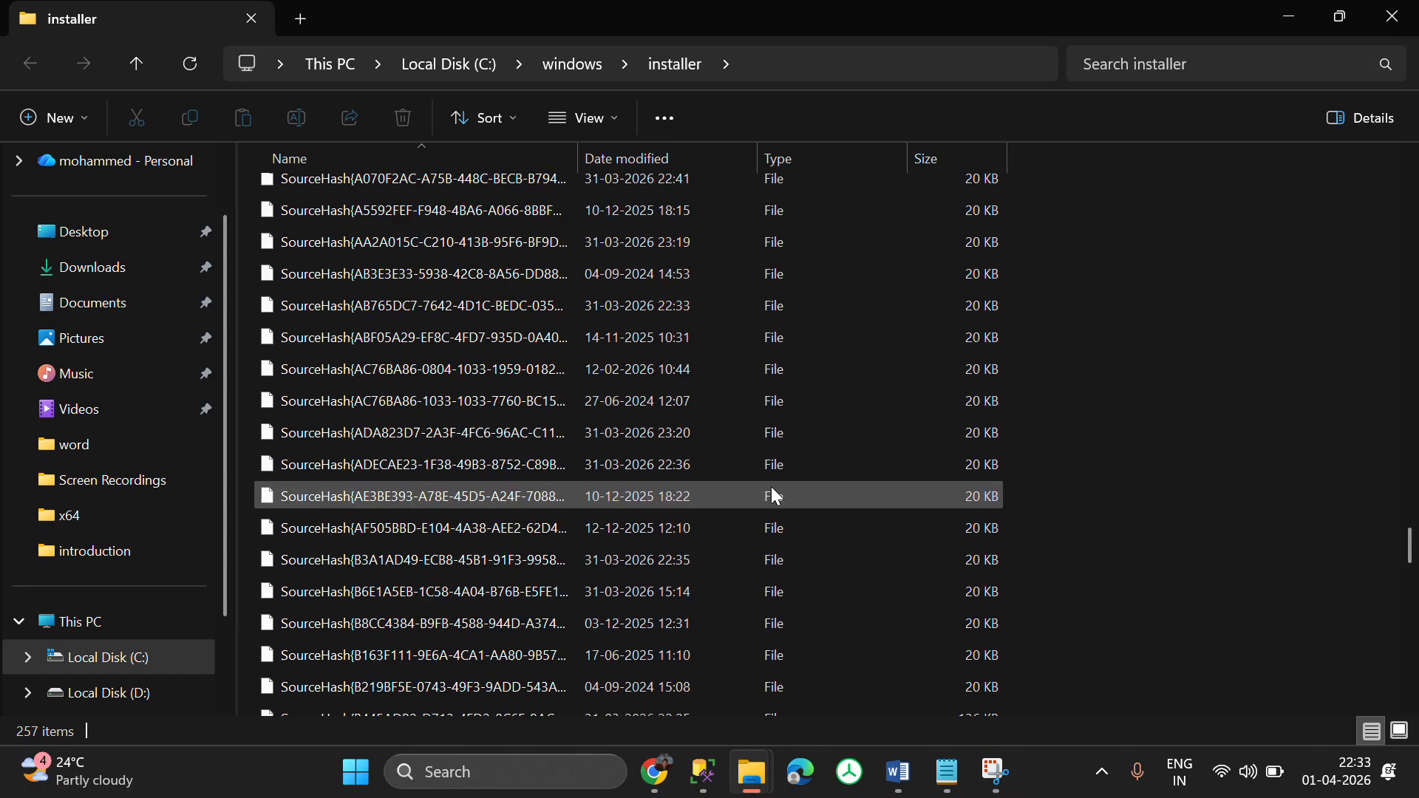
scroll(770, 487, "up", 20)
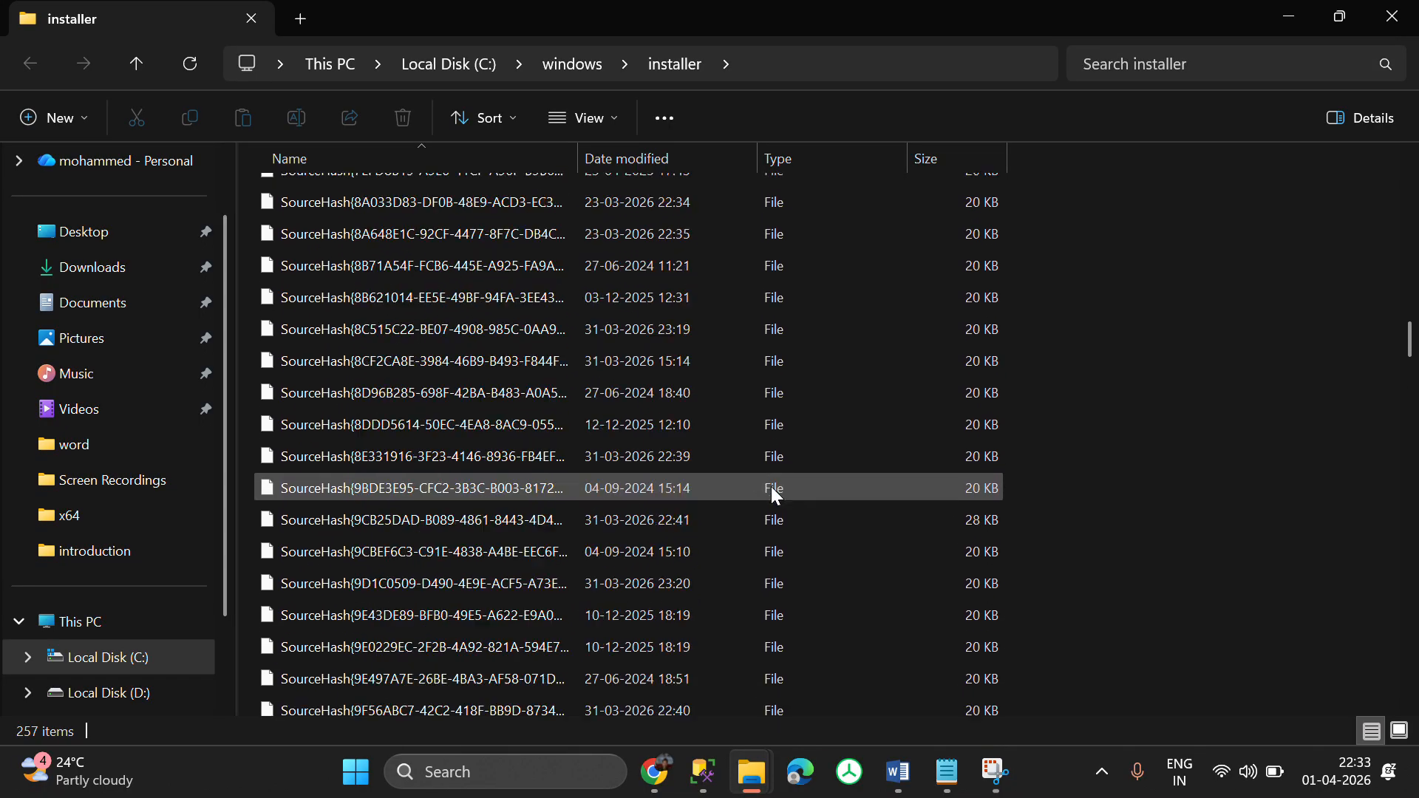
scroll(771, 486, "up", 7)
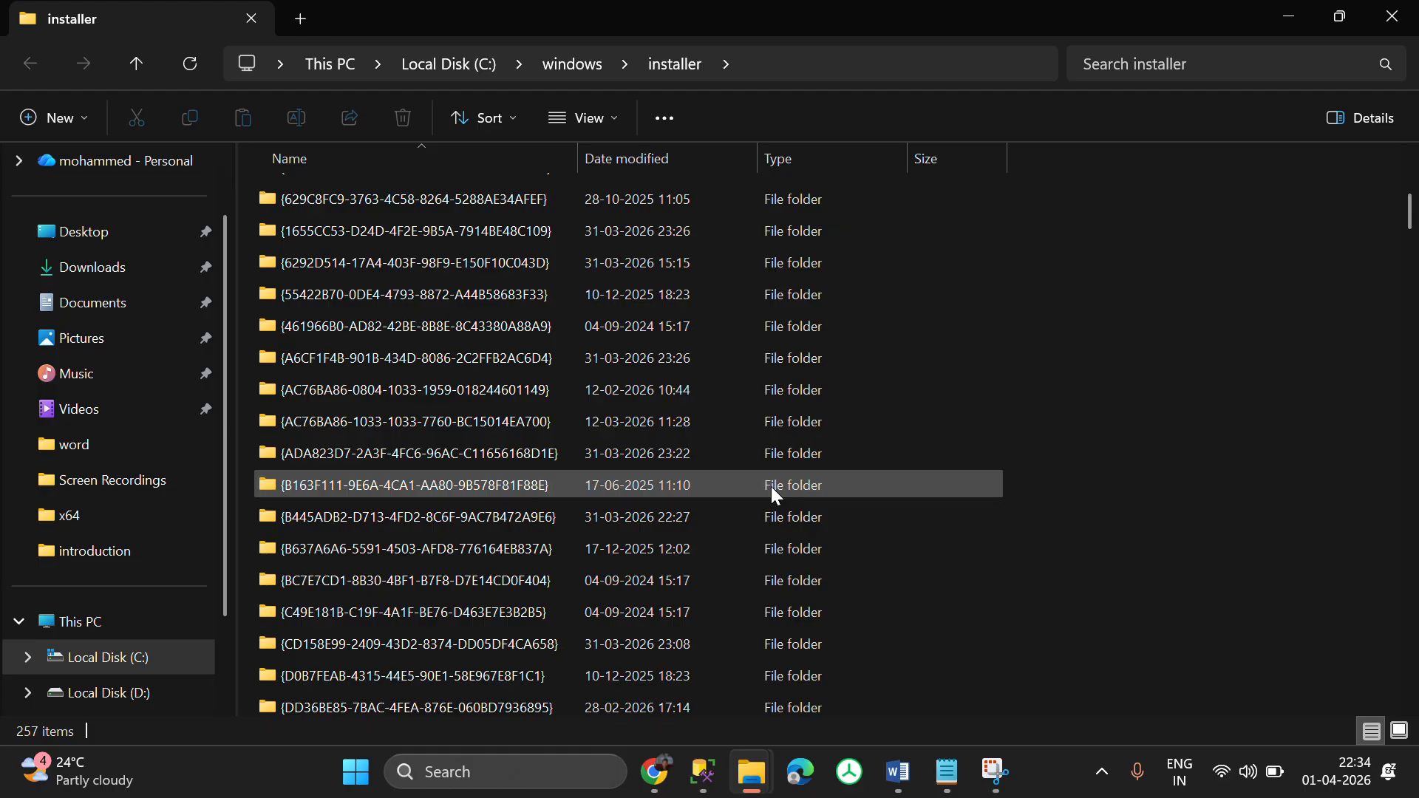
scroll(776, 495, "up", 5)
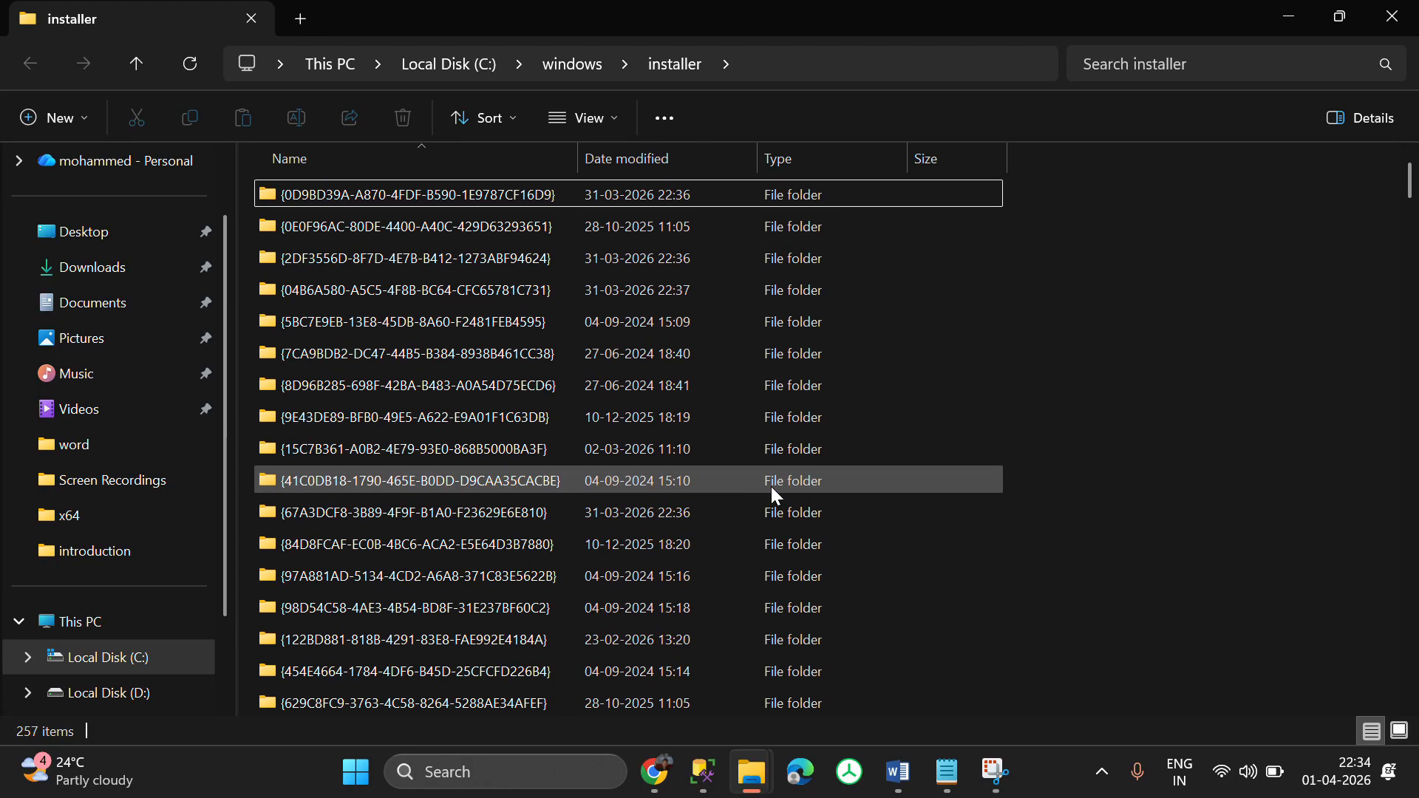
scroll(777, 493, "down", 10)
scroll(776, 495, "down", 4)
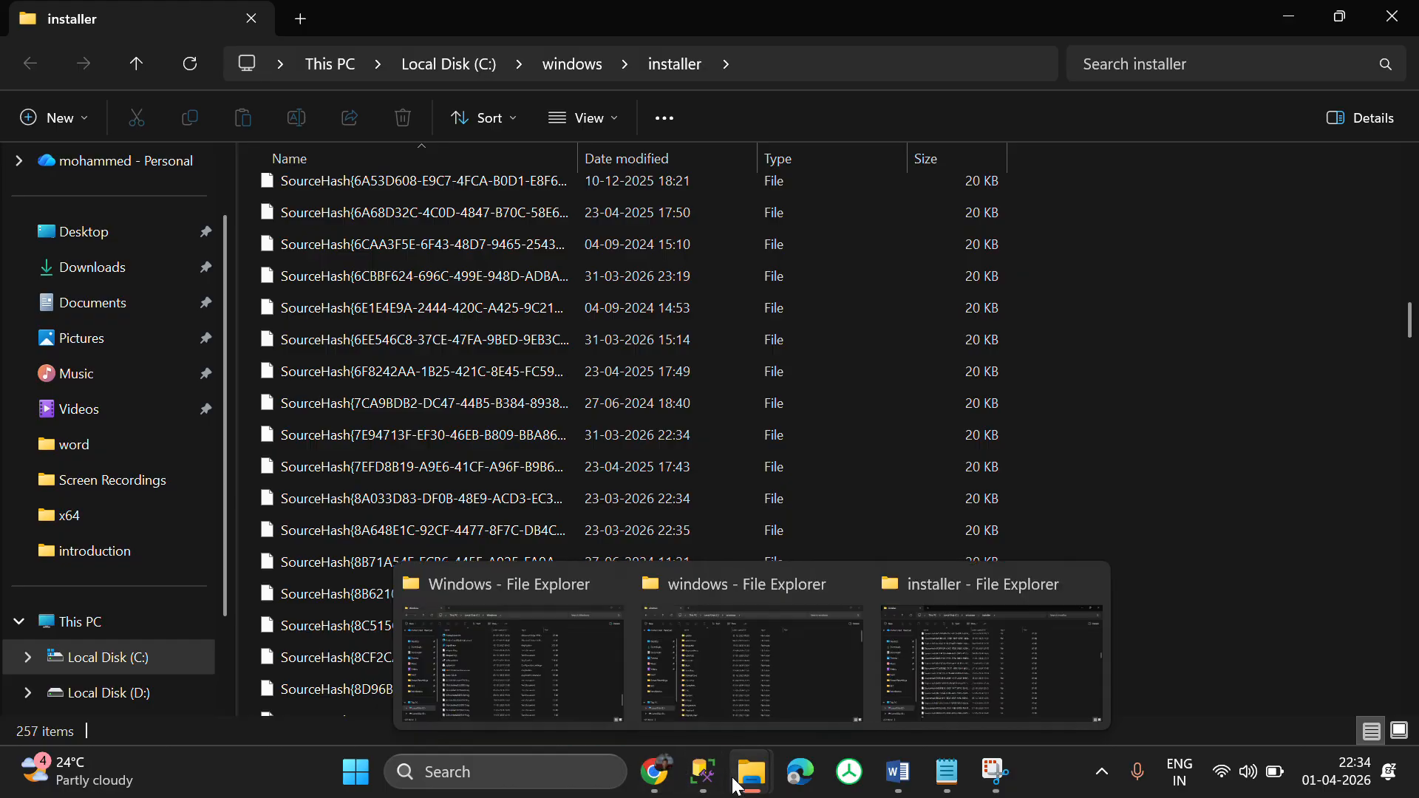
- Open the Evaluation_ENU folder inside SQLServer2016Media on Local Disk (C:) in an existing File Explorer window
mouse_move(701, 783)
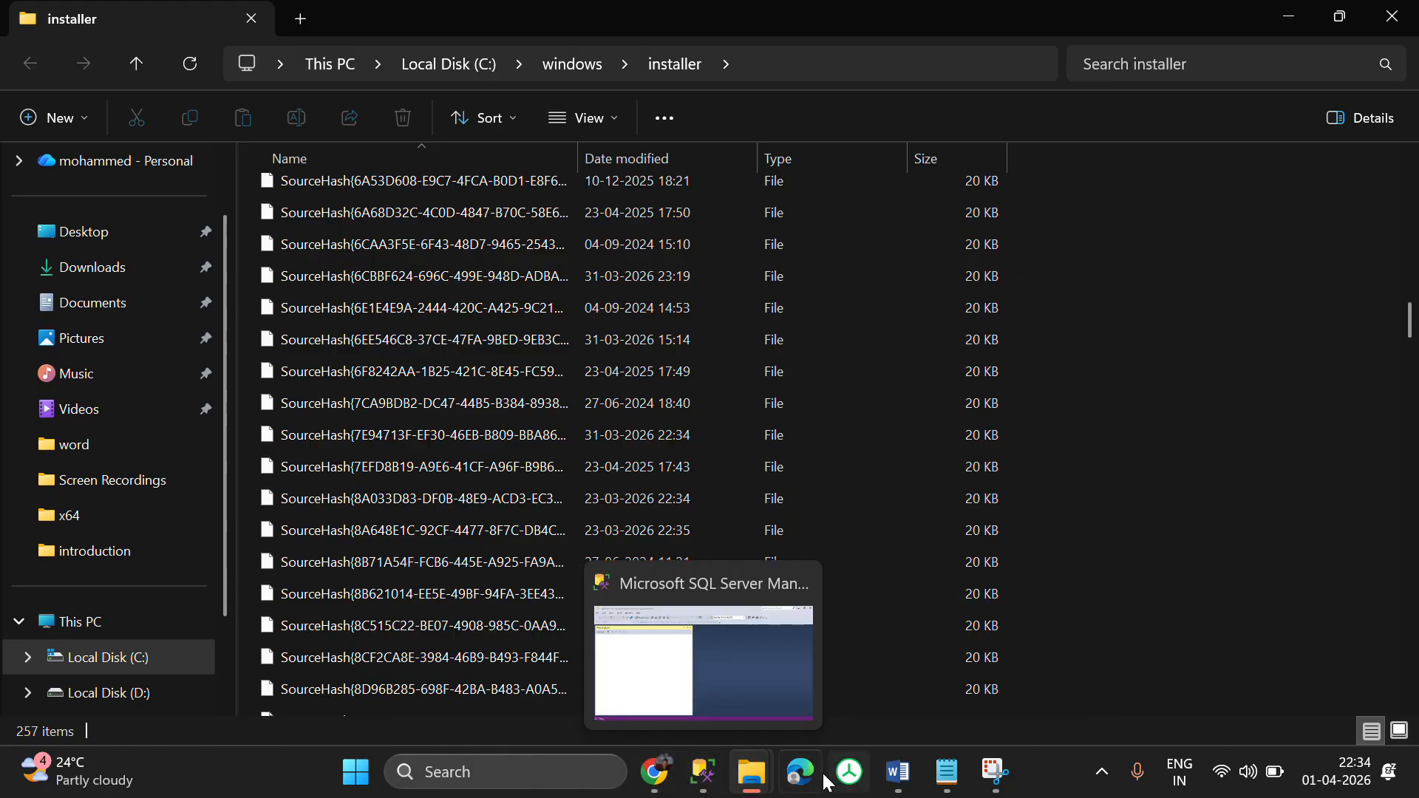
left_click(655, 772)
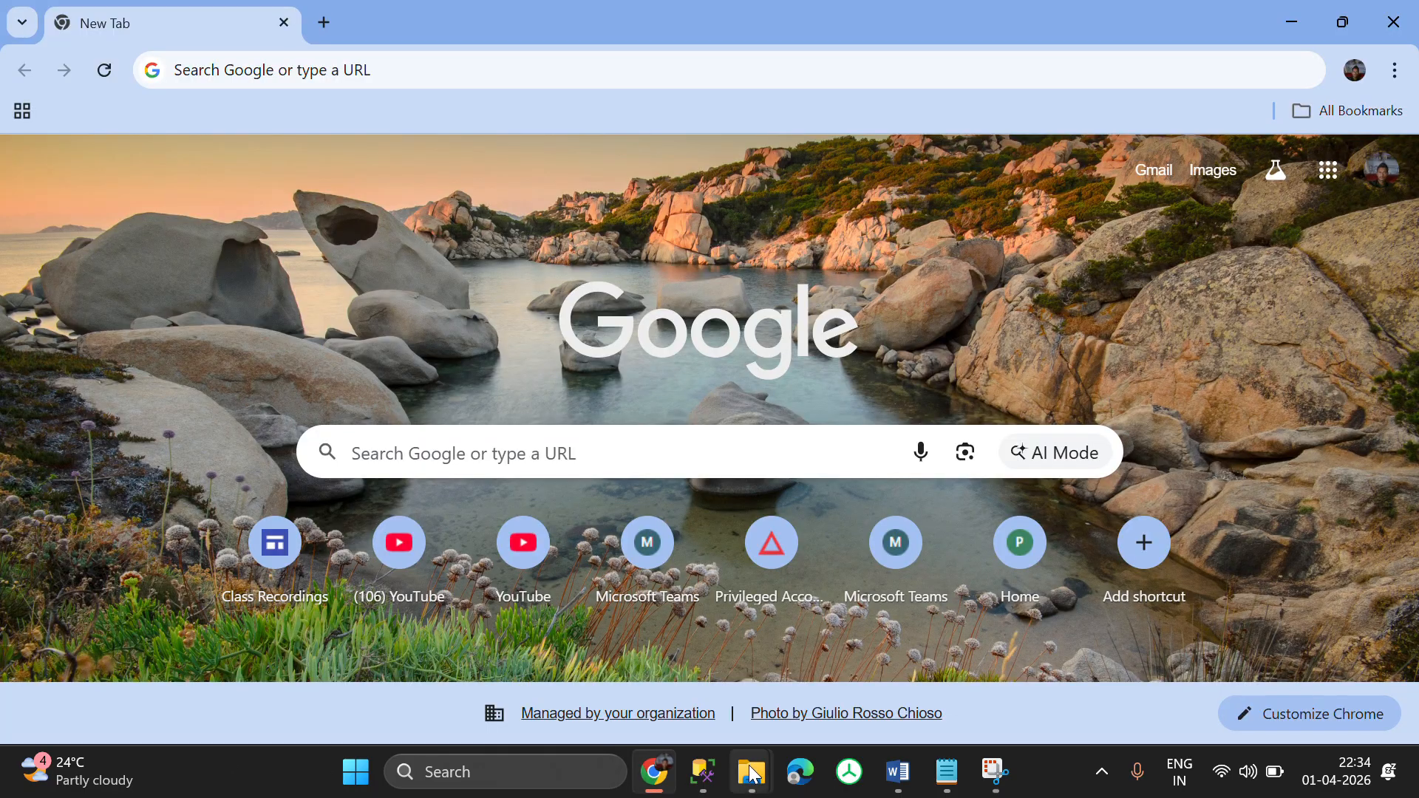
mouse_move(752, 774)
left_click(481, 654)
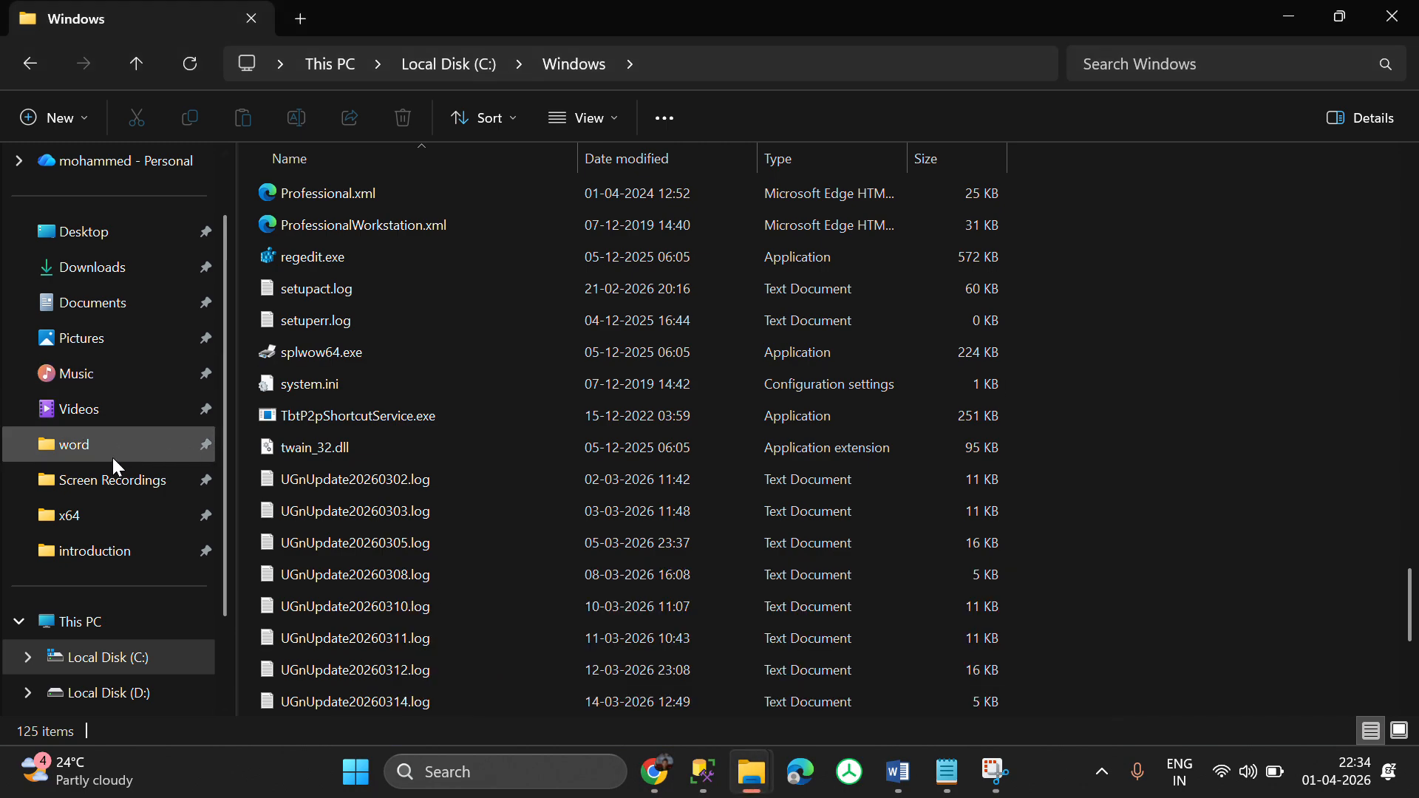
left_click(87, 621)
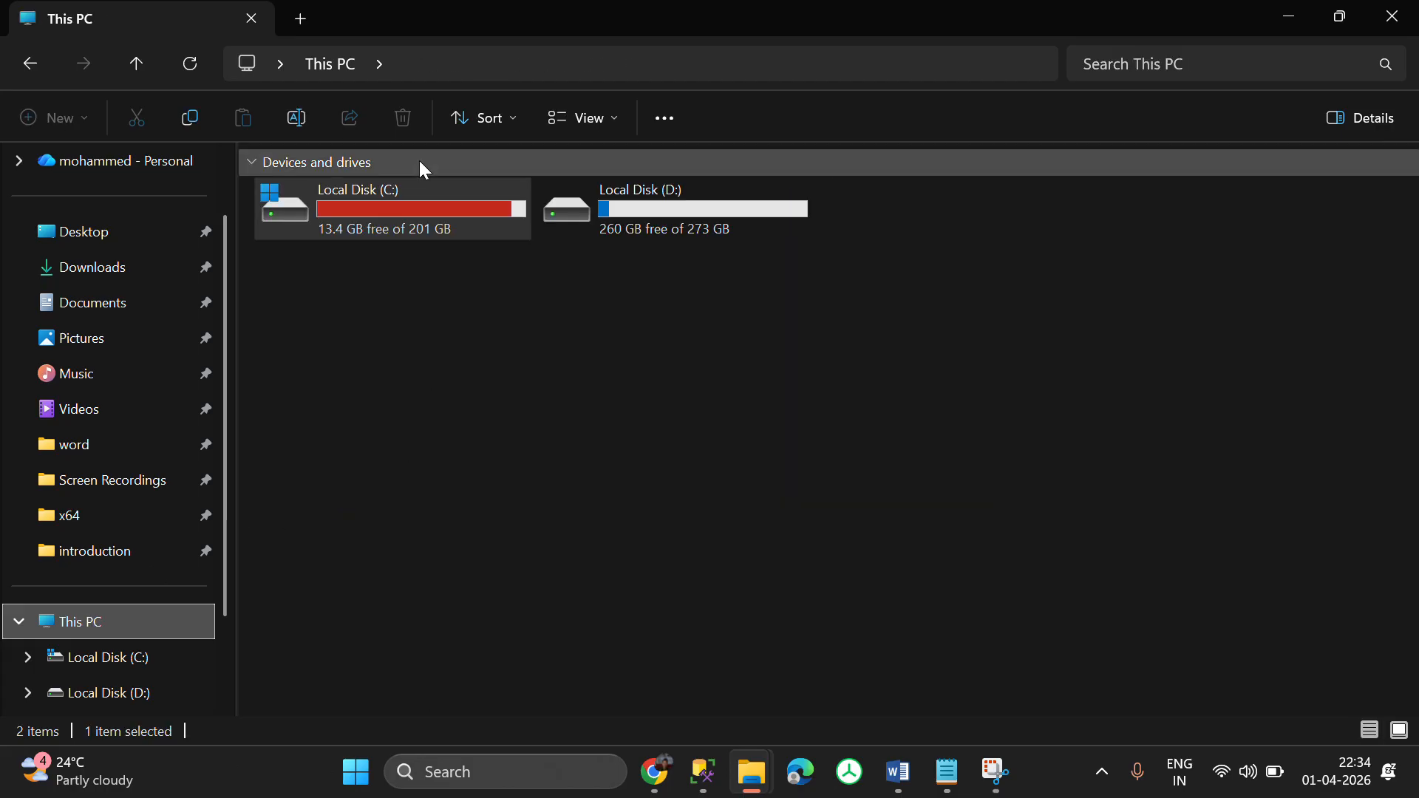
double_click(404, 187)
scroll(399, 503, "down", 2)
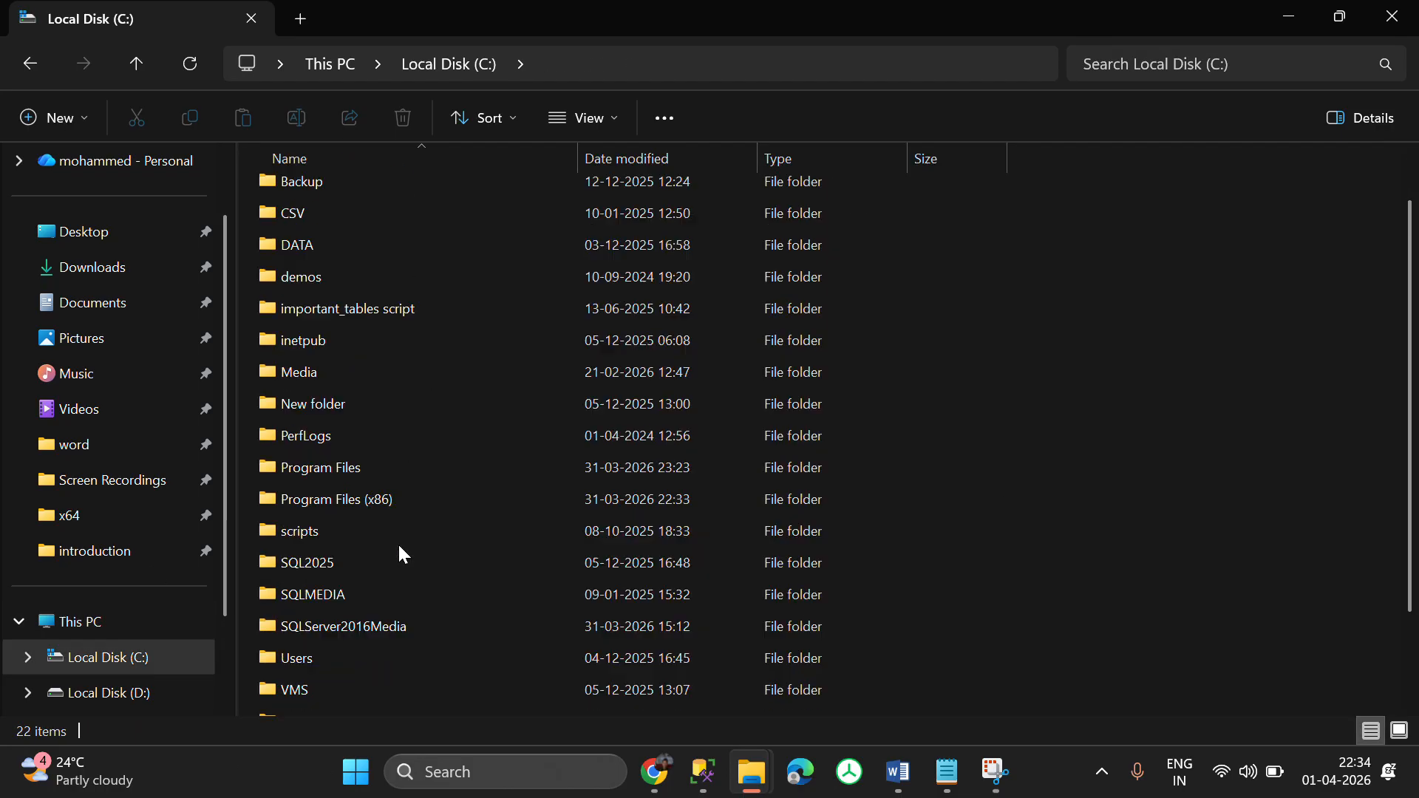
double_click(348, 512)
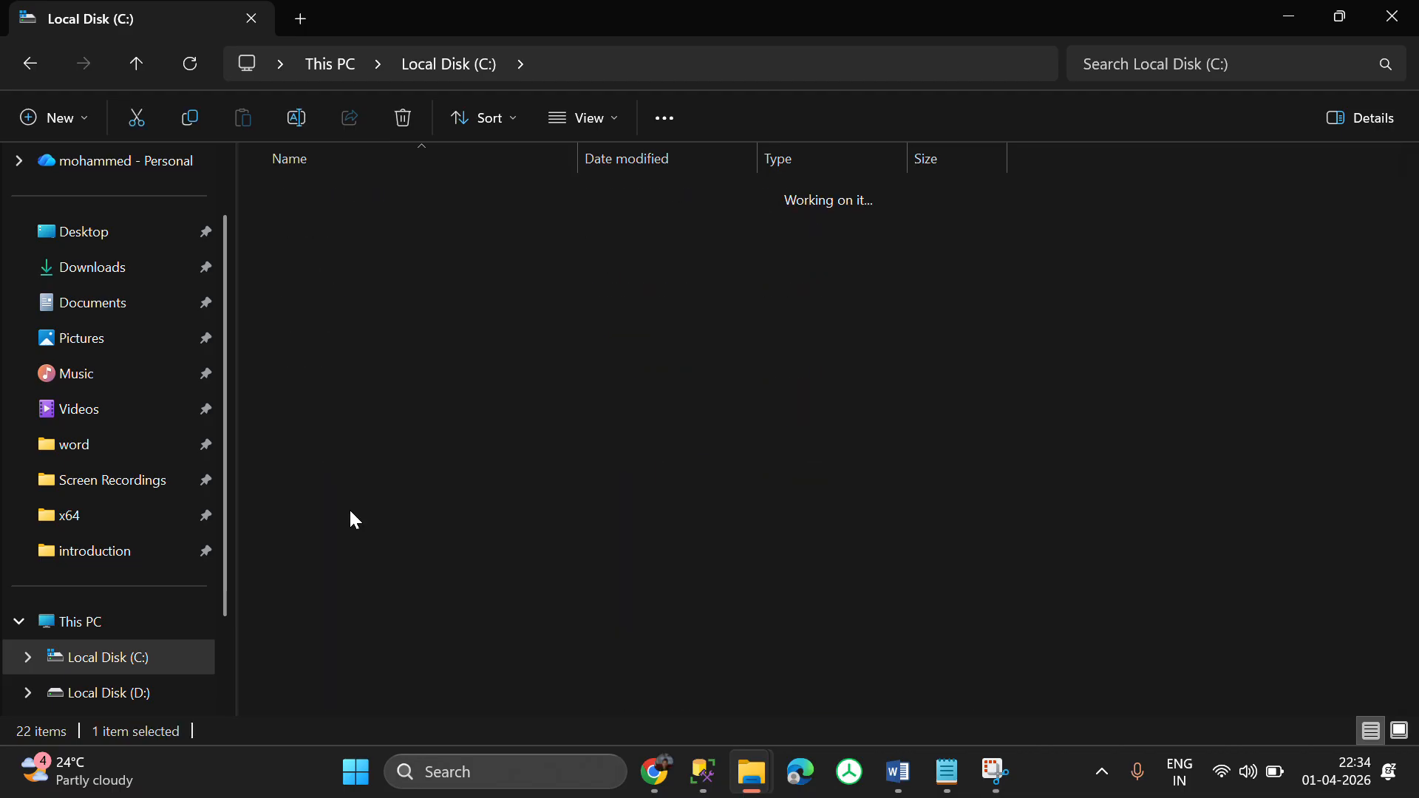
double_click(313, 197)
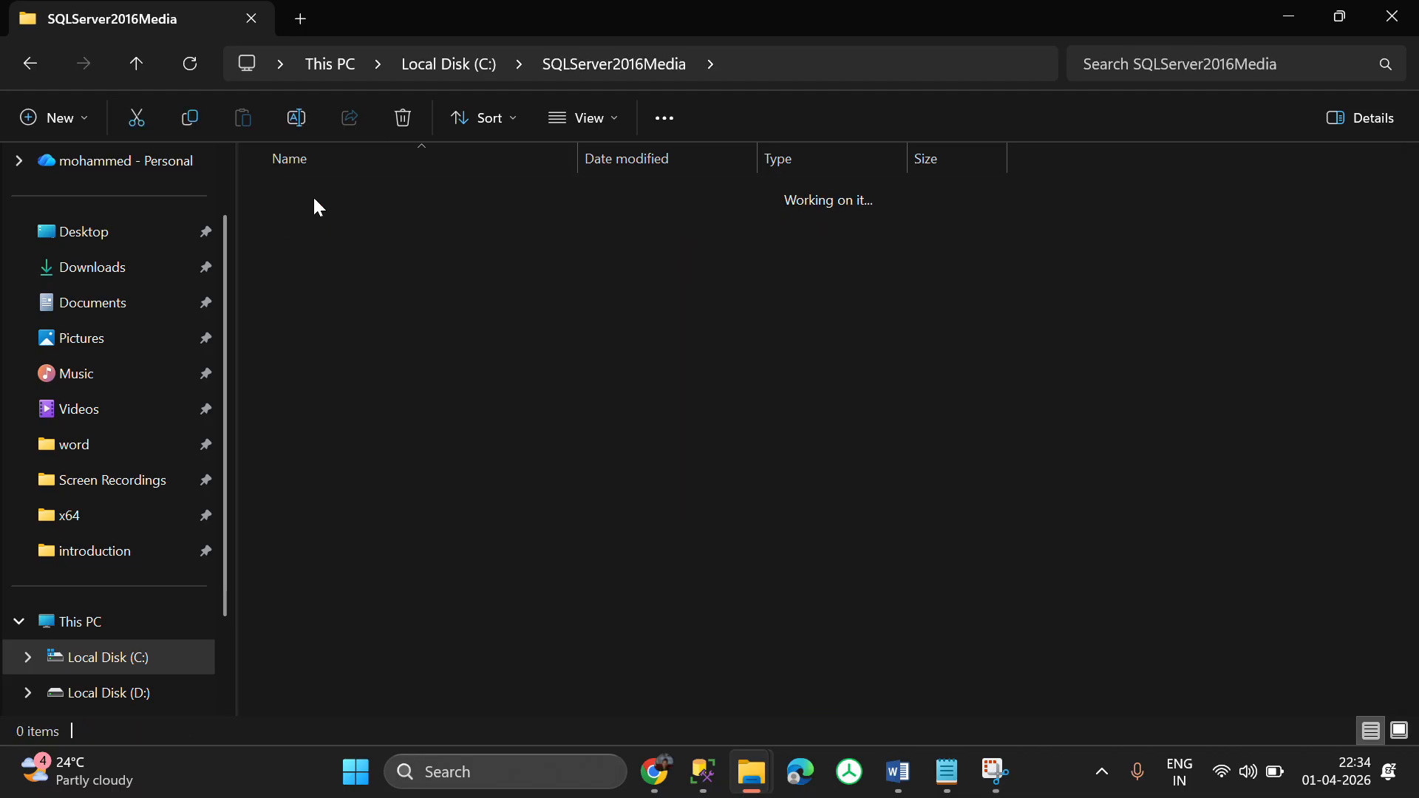
- Run SETUP.EXE as administrator and start a new SQL Server stand-alone installation or feature addition from the Installation page
right_click(304, 513)
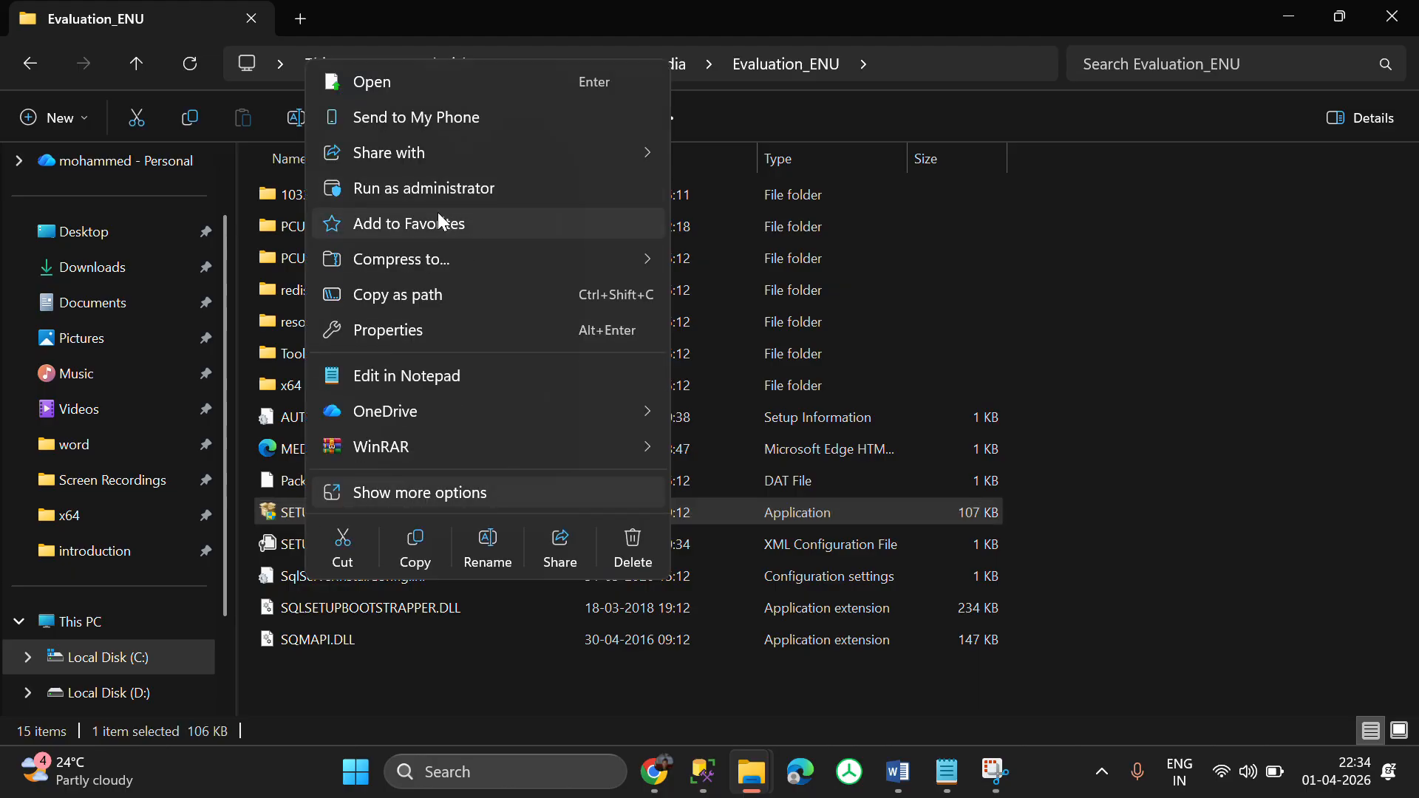
left_click(407, 197)
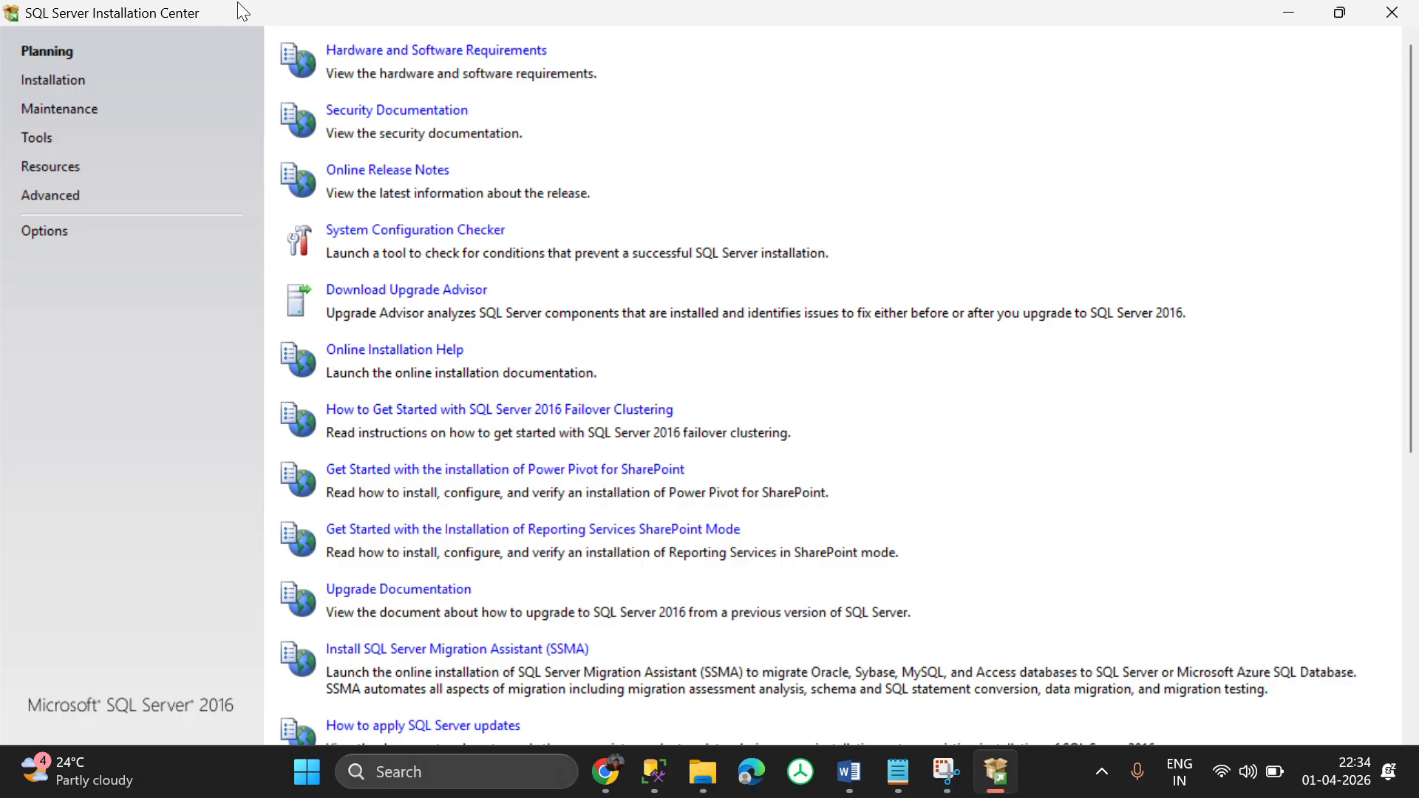
left_click(44, 82)
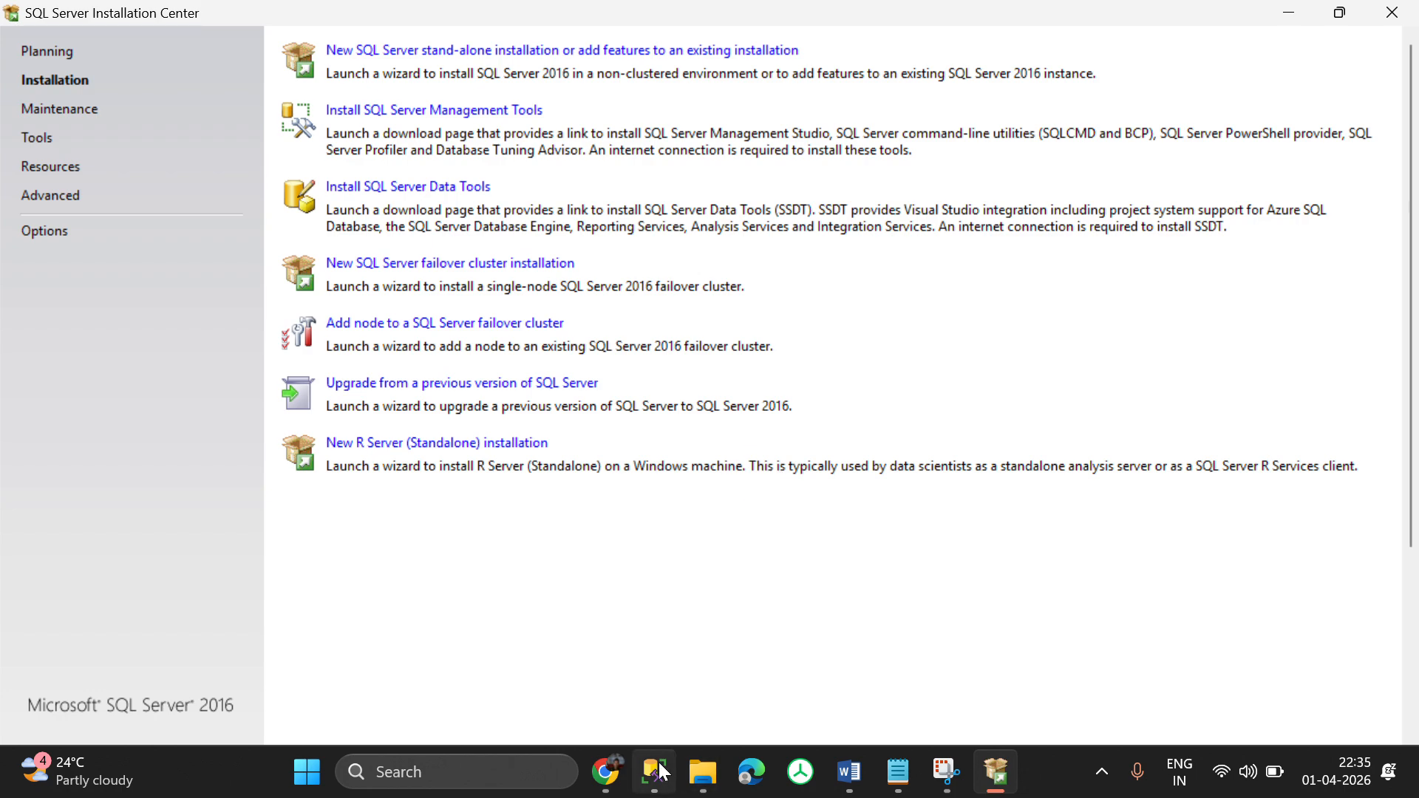
mouse_move(871, 778)
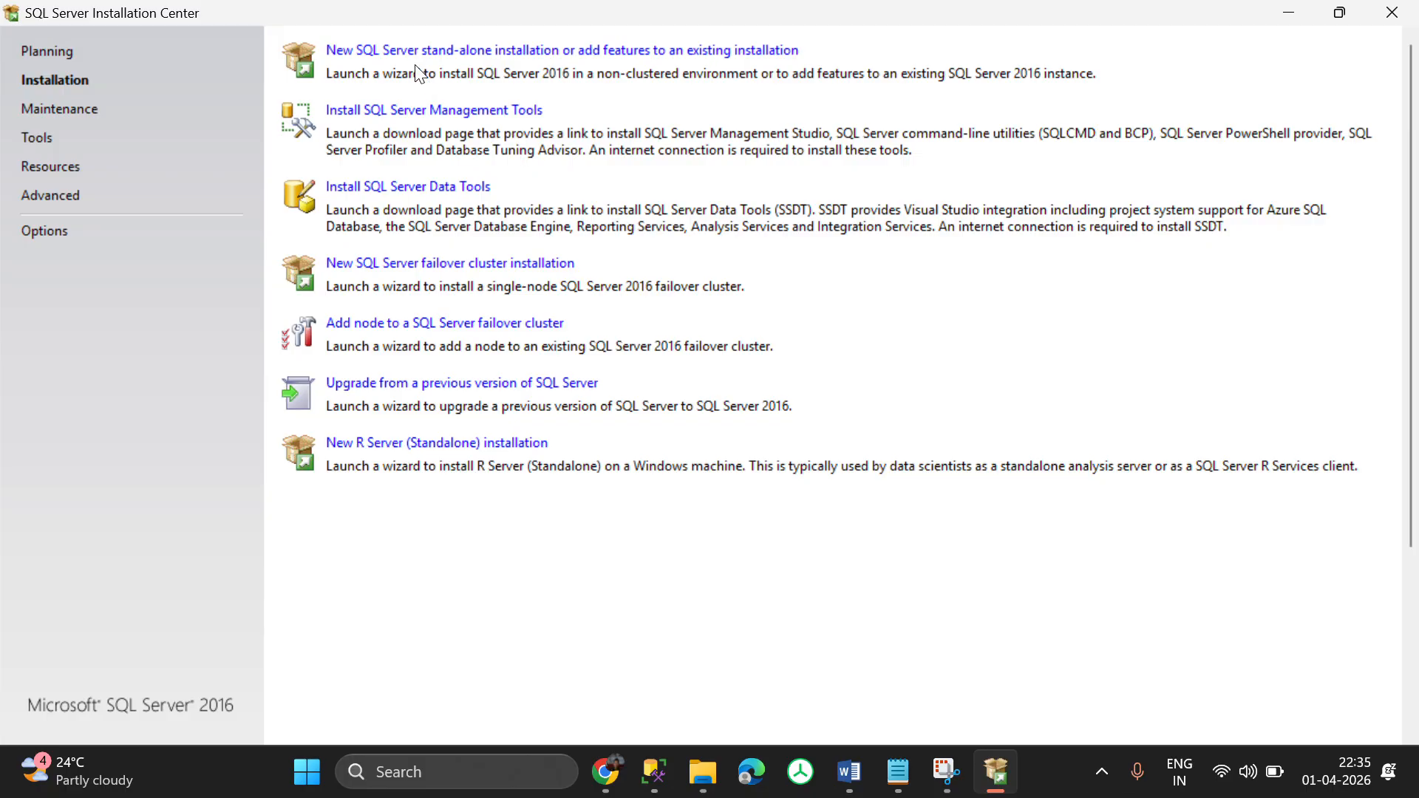
left_click(402, 49)
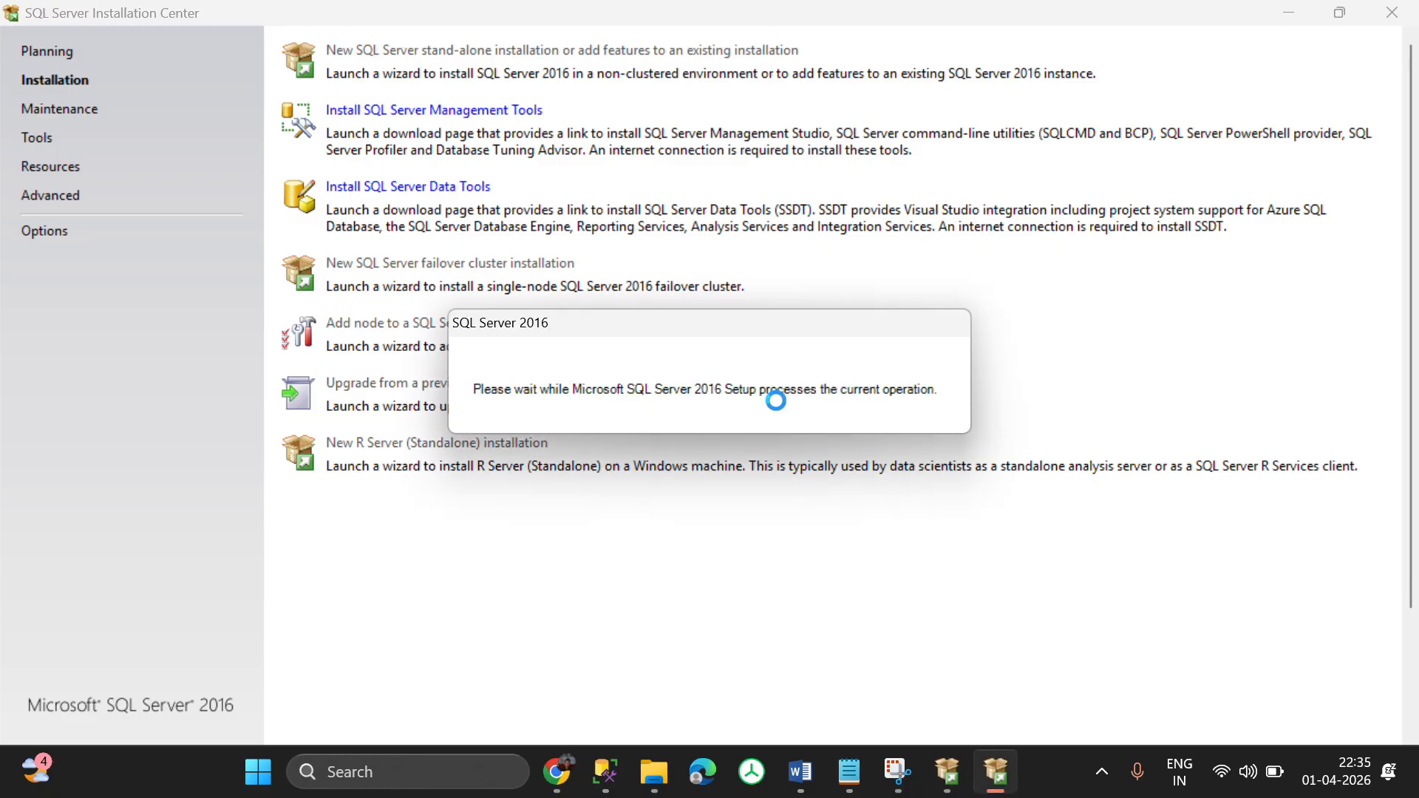
- Bring the open c:\windows\installer folder window forward and look at the start of its file list
mouse_move(964, 783)
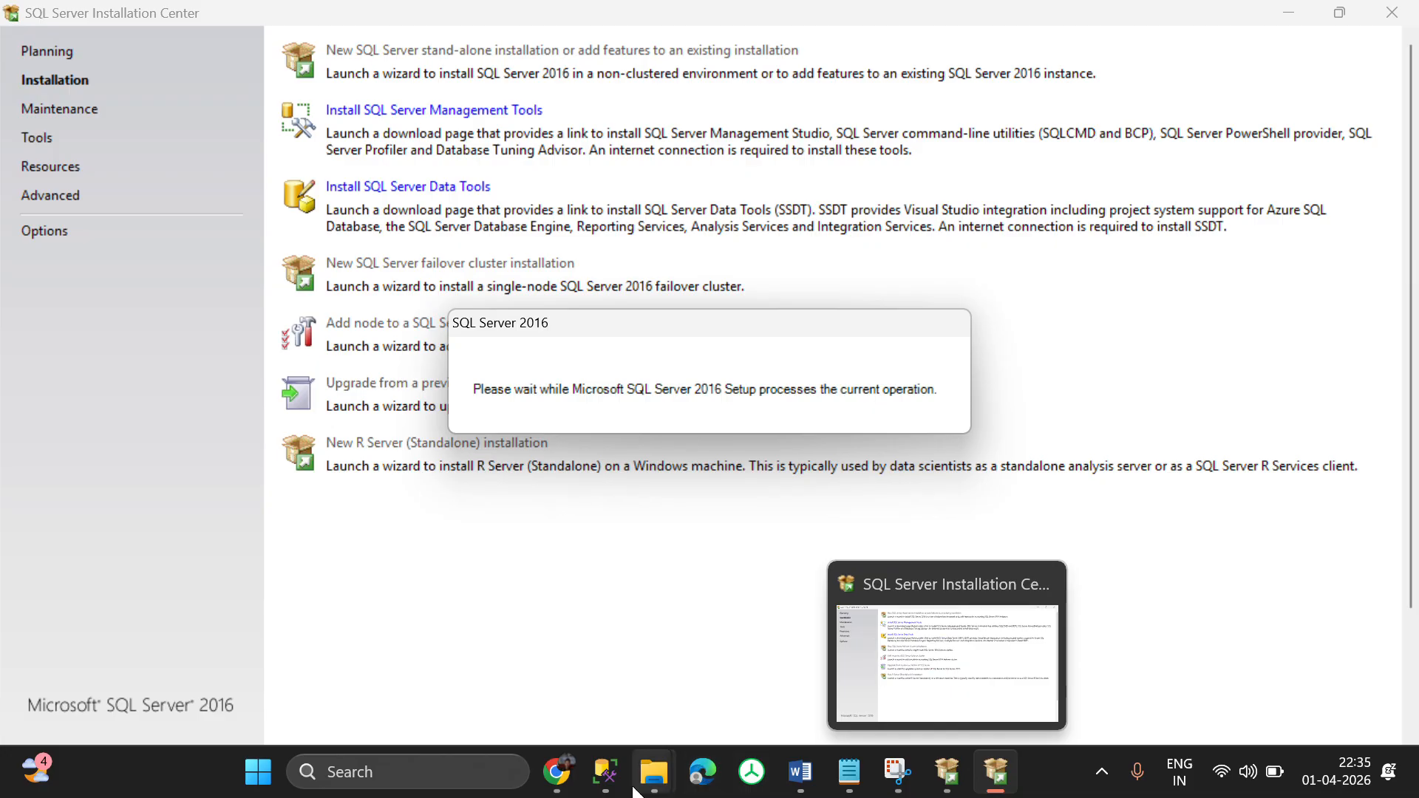
mouse_move(655, 772)
left_click(410, 679)
left_click(408, 678)
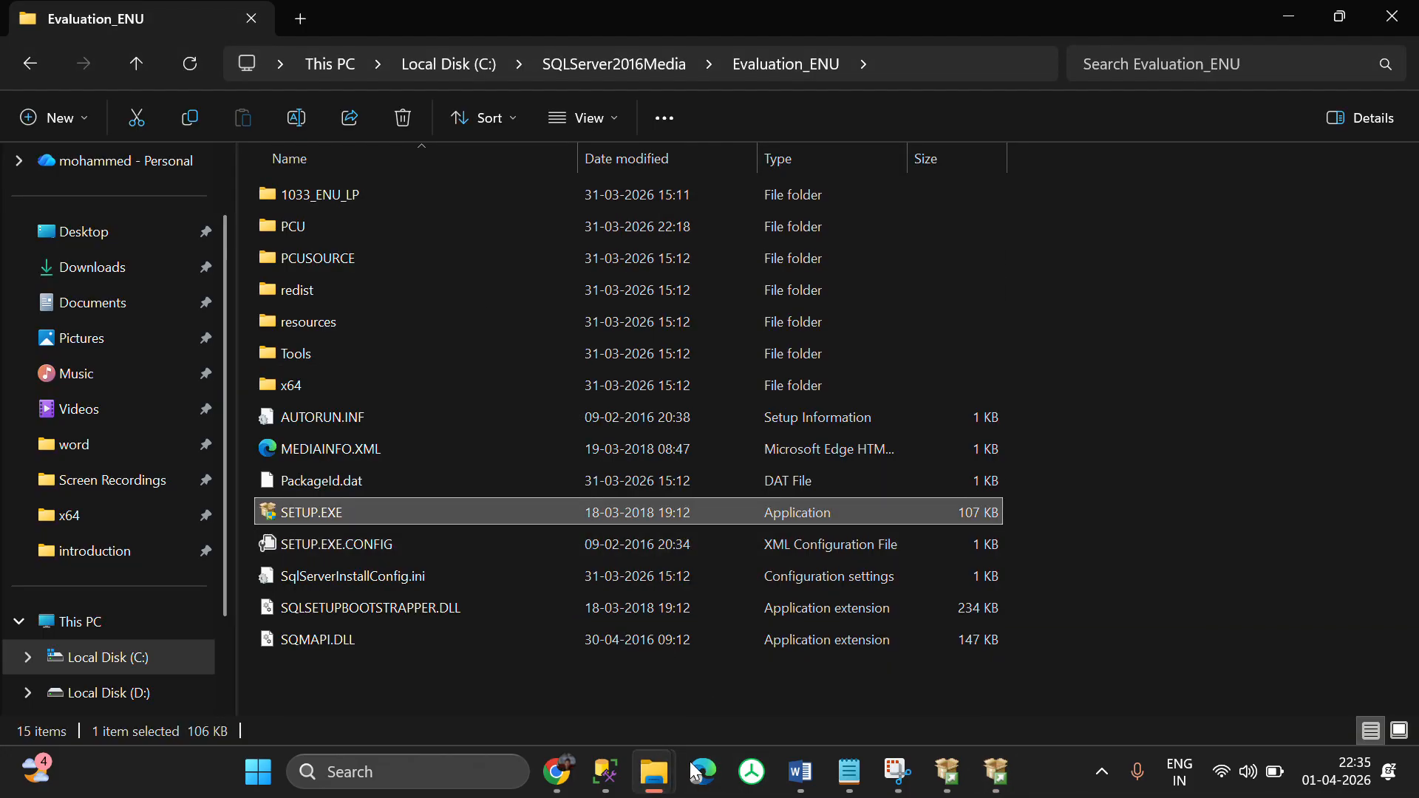
mouse_move(654, 772)
mouse_move(877, 686)
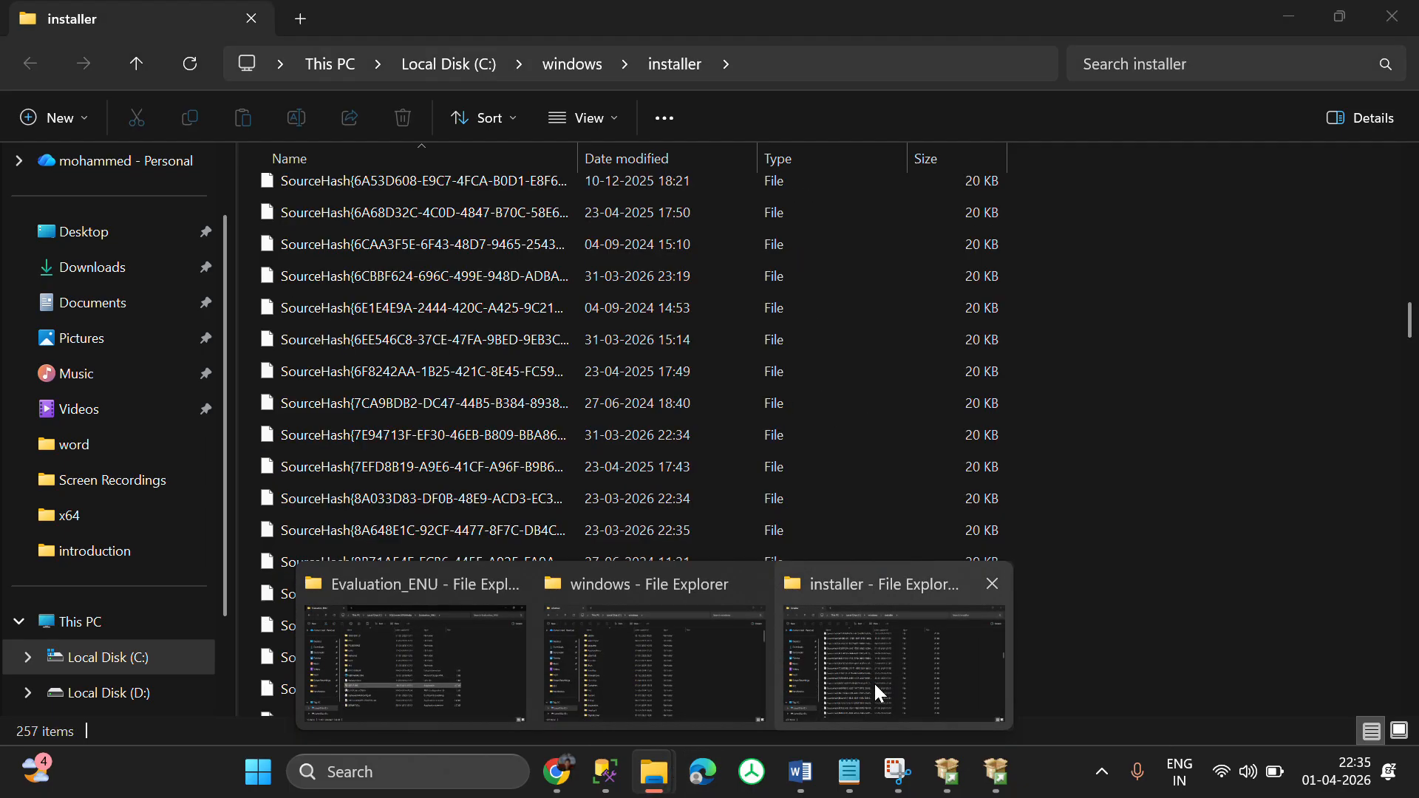
left_click(875, 685)
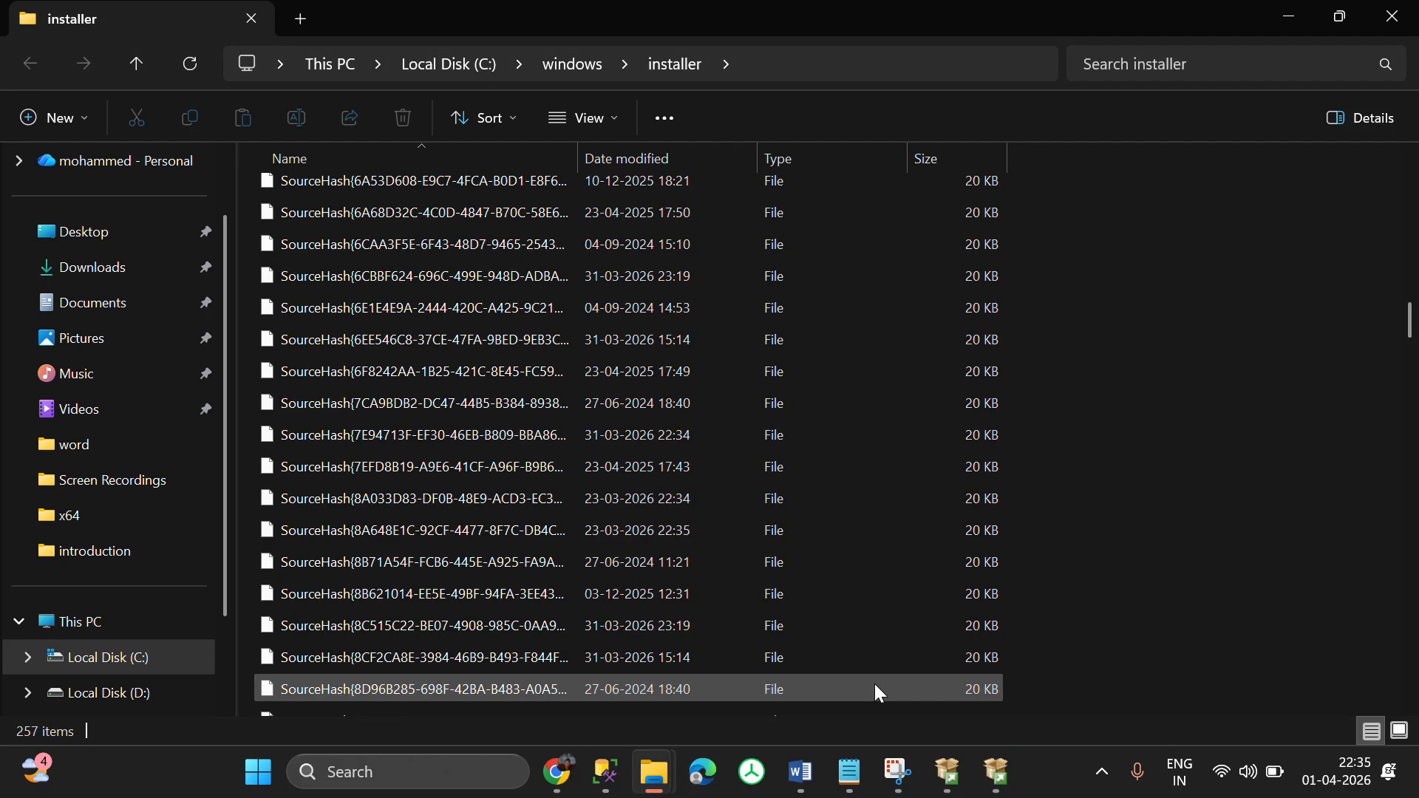
scroll(963, 567, "up", 20)
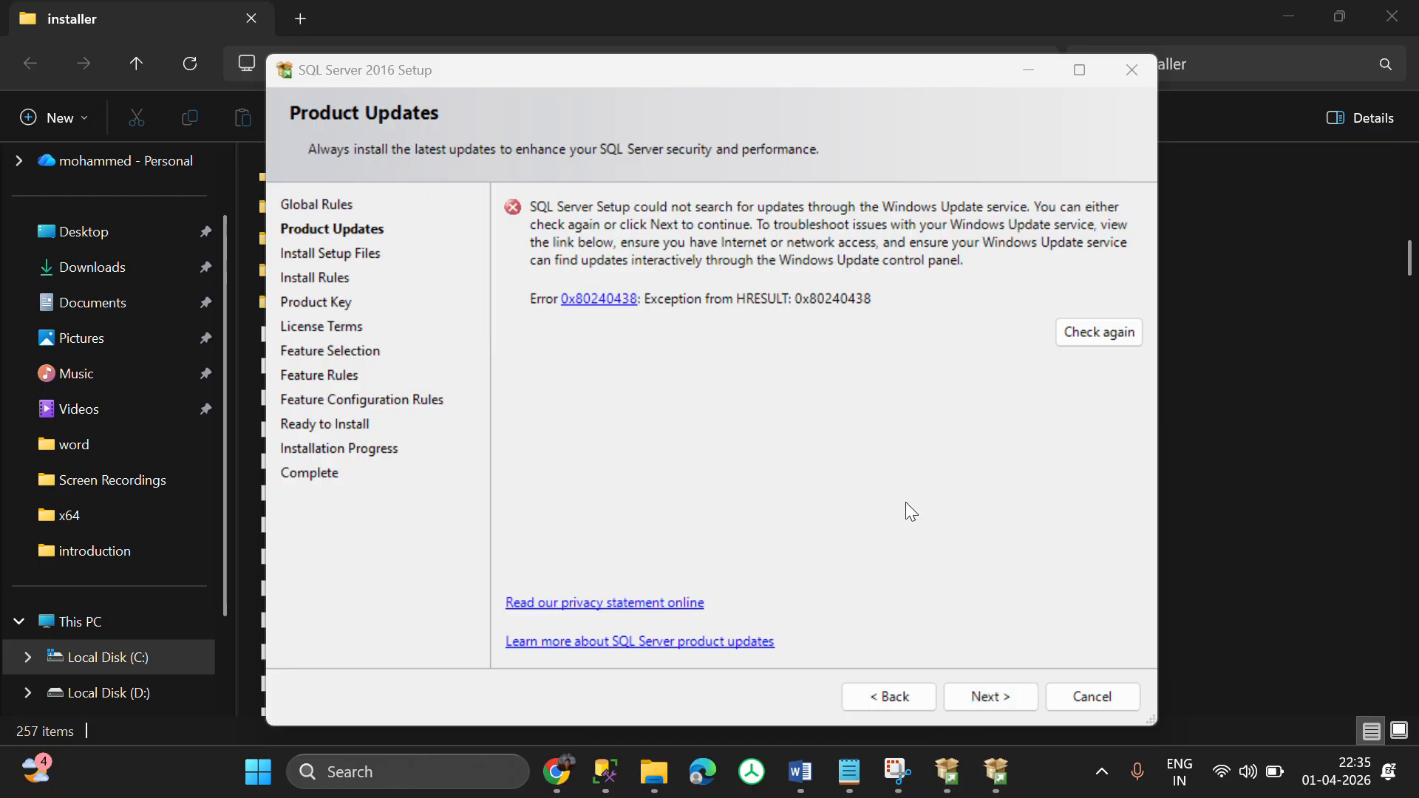
- Proceed past Product Updates and Install Rules, and choose Developer as the free edition to install
left_click(995, 697)
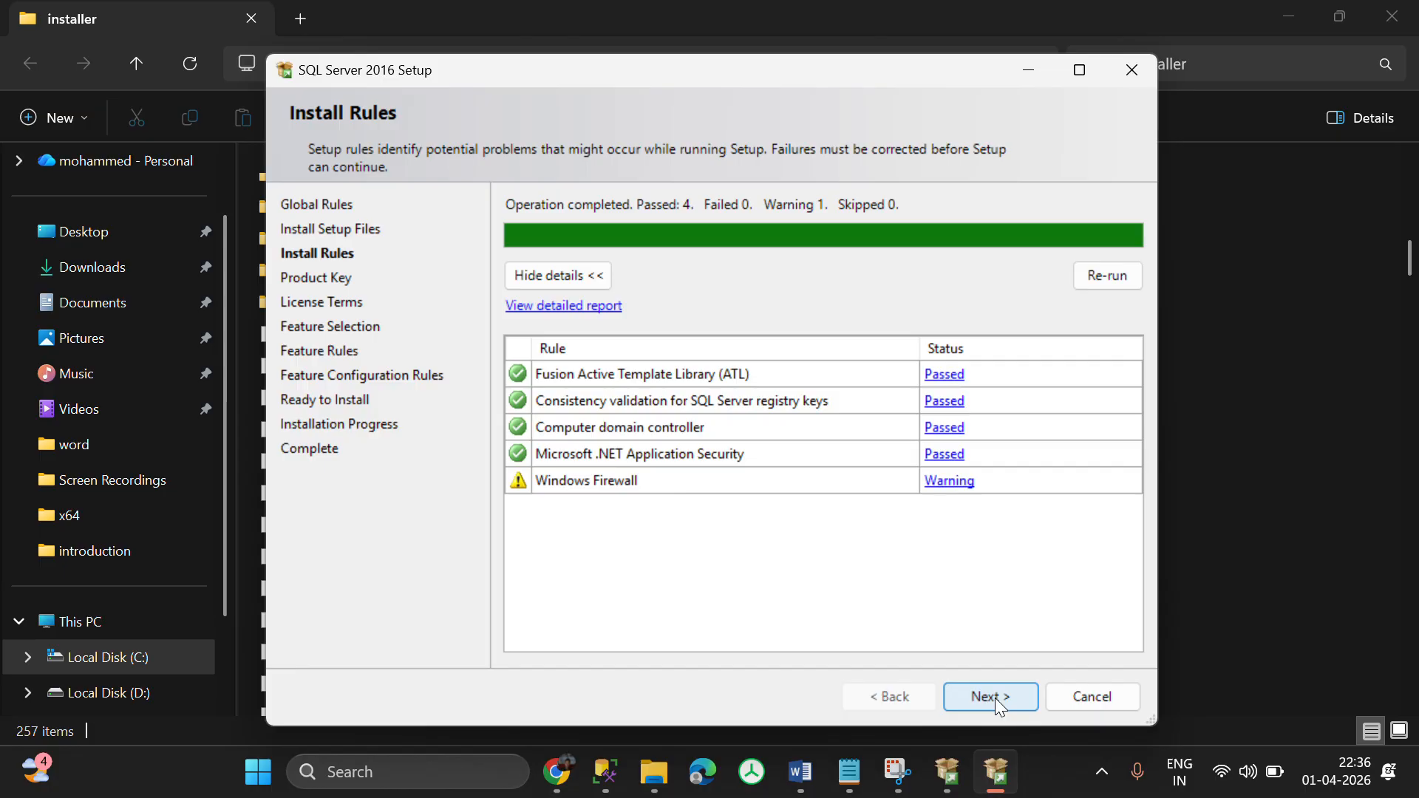
left_click(995, 698)
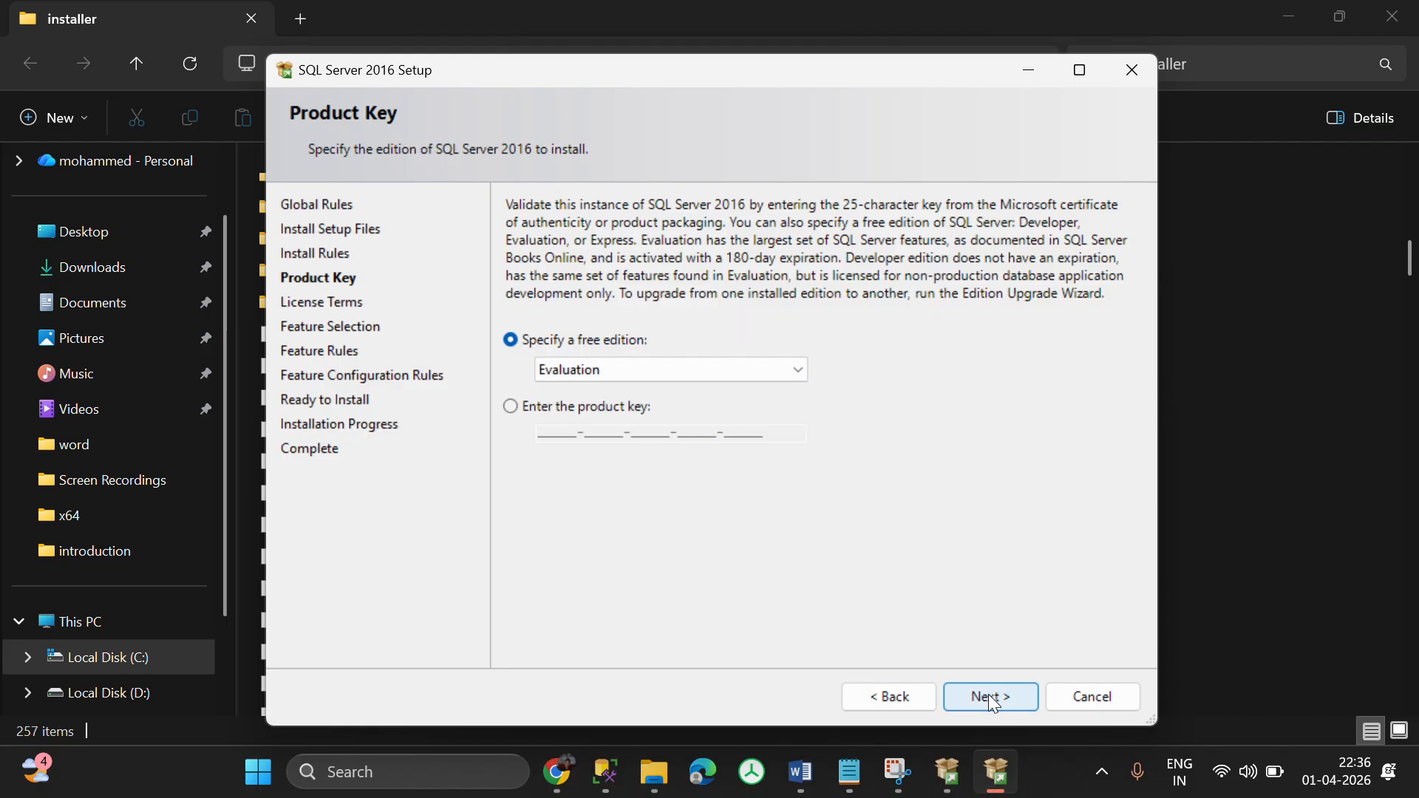
left_click(751, 373)
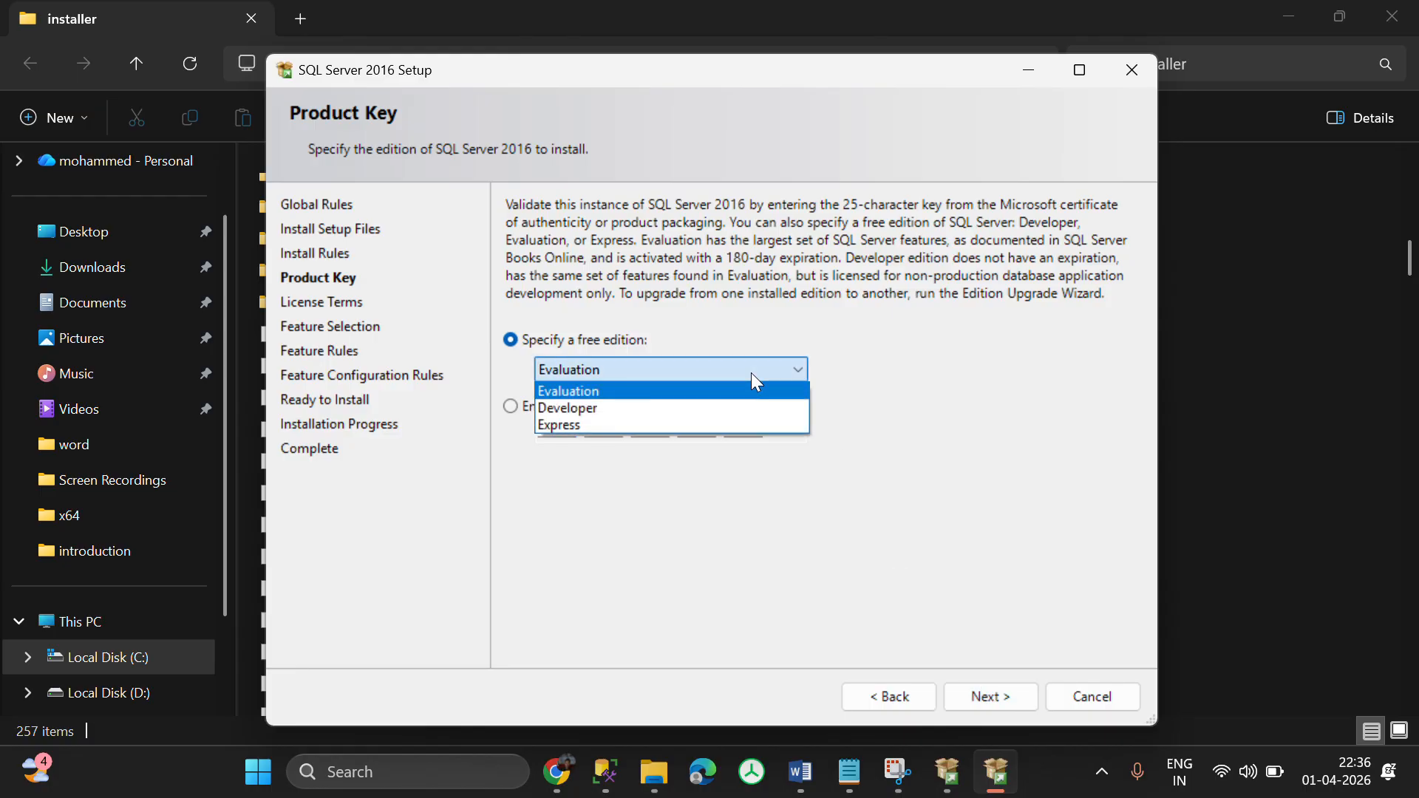
left_click(700, 409)
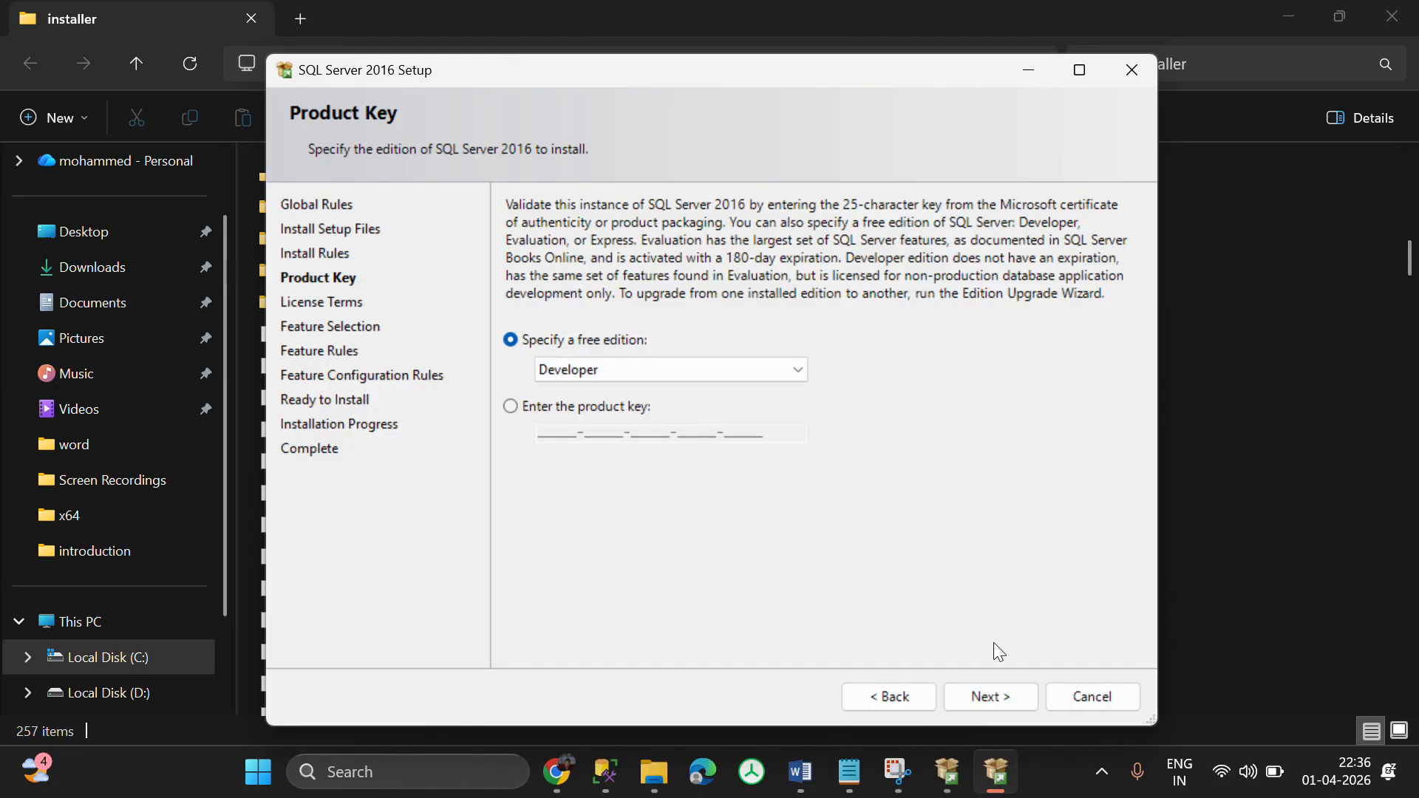
left_click(984, 698)
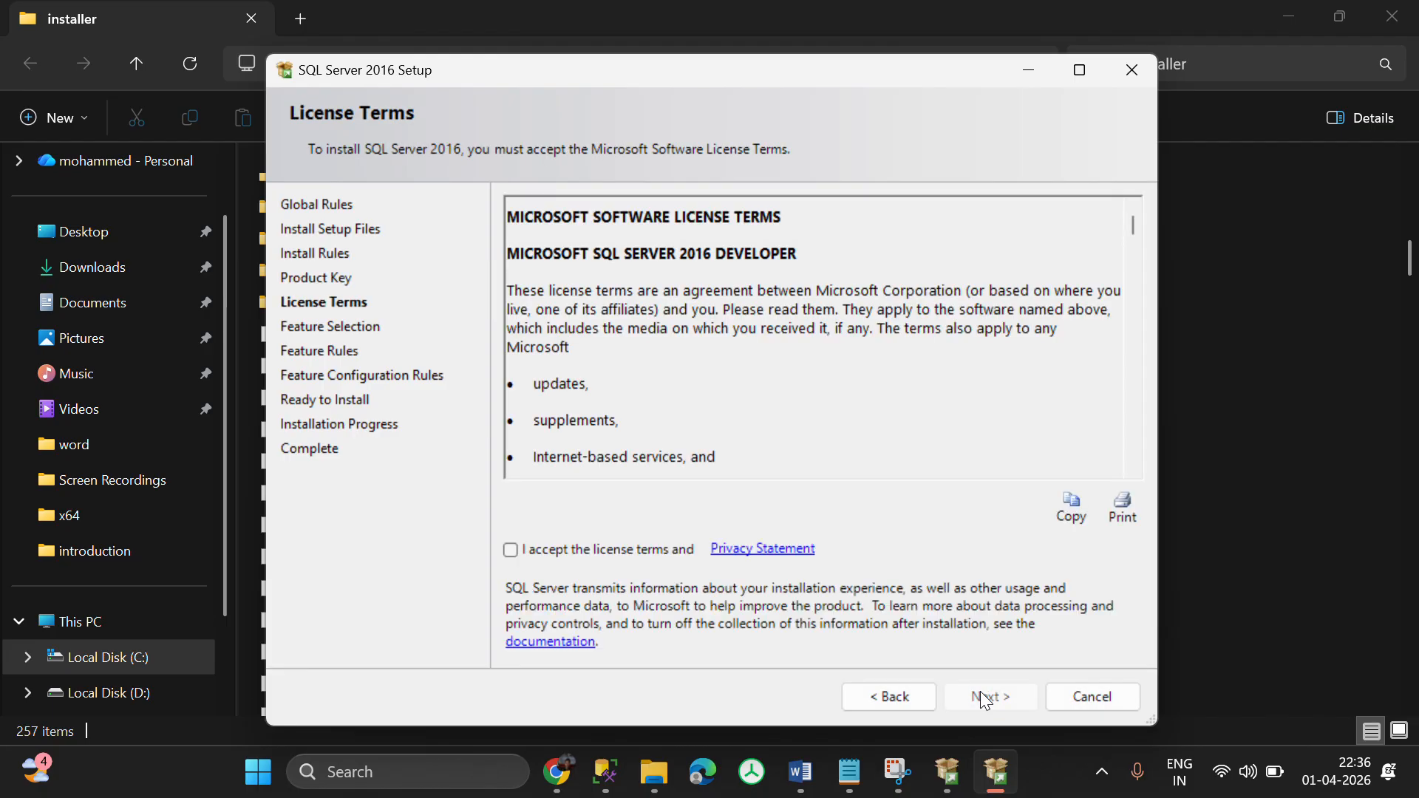
- Accept the license terms and select the Database Engine Services and SQL Server Replication features
left_click(532, 550)
left_click(519, 550)
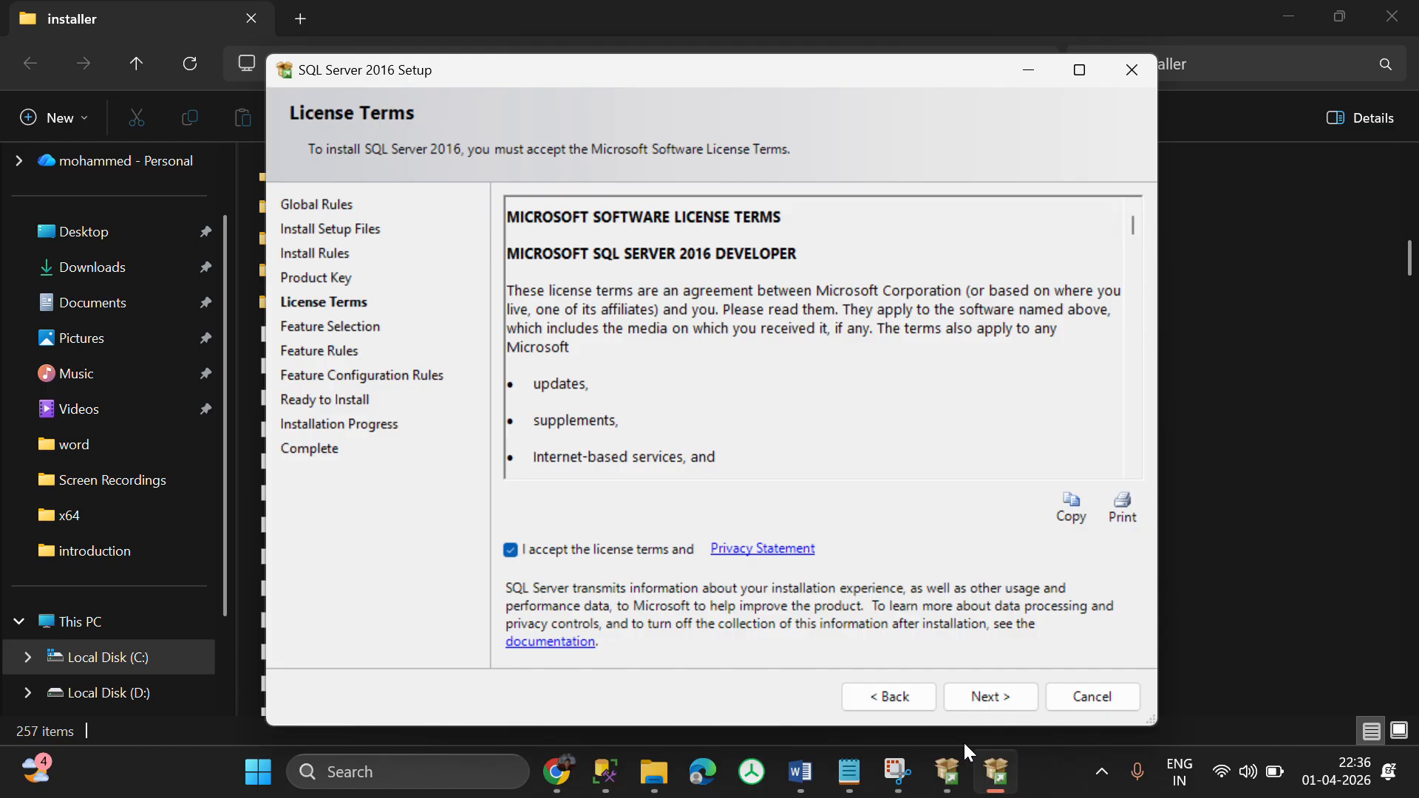
left_click(1012, 705)
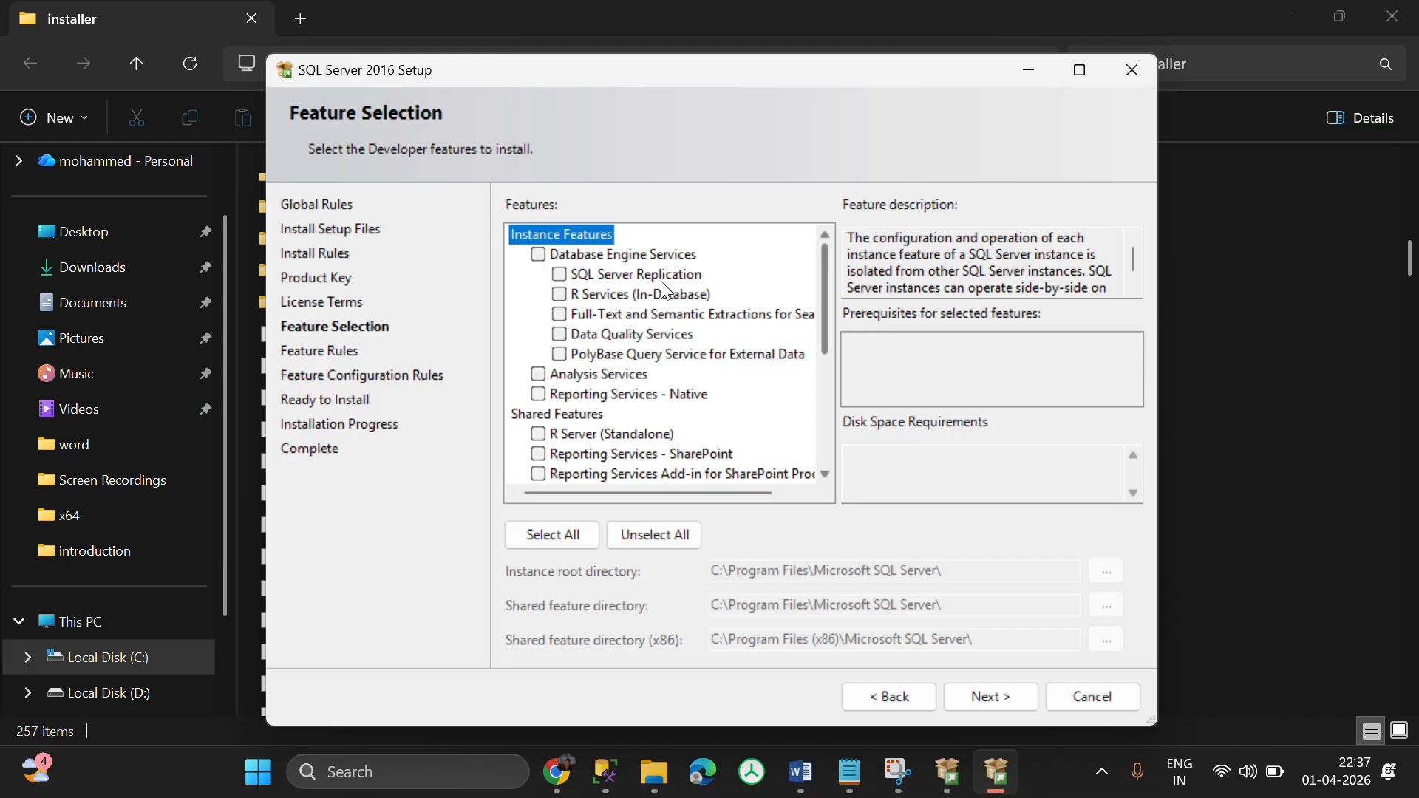
left_click(538, 254)
left_click(560, 274)
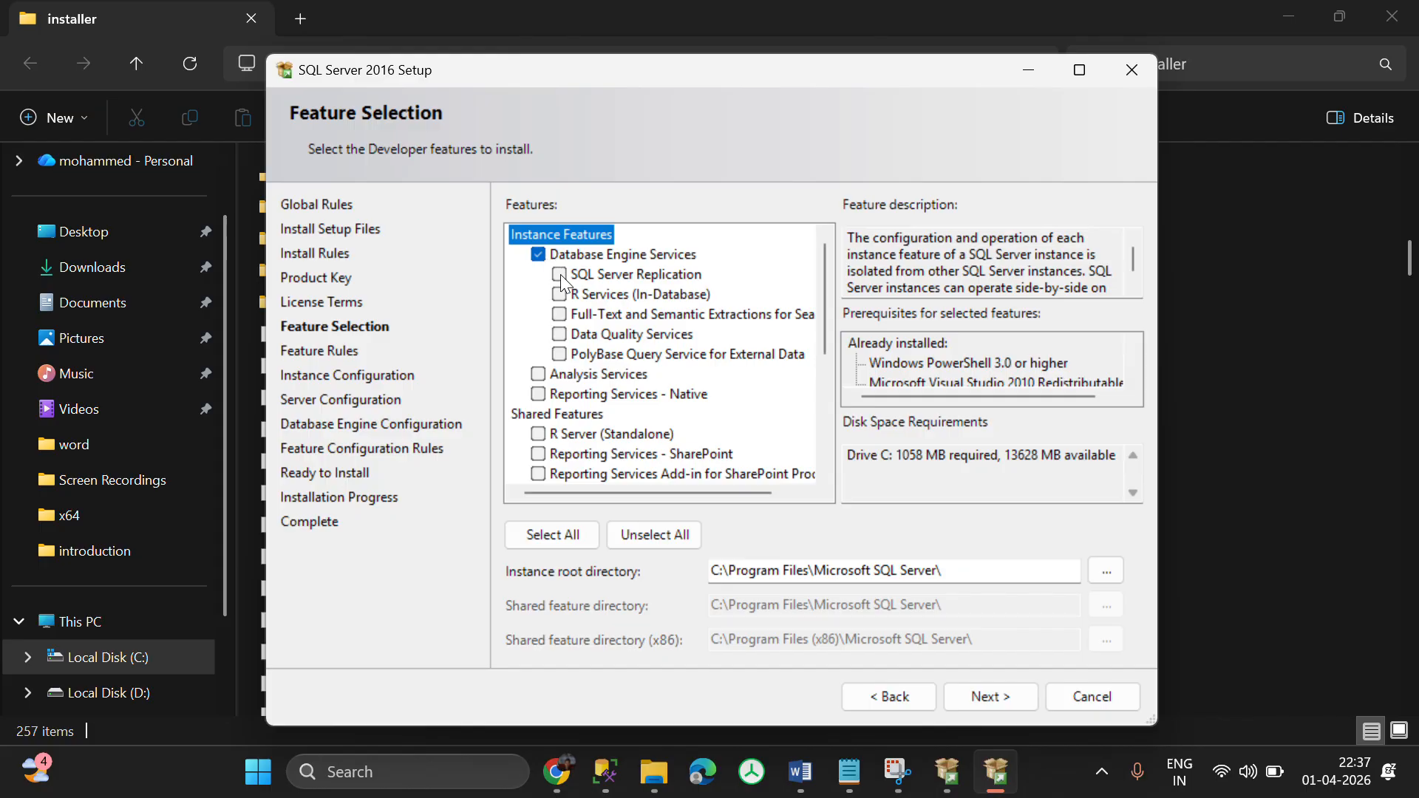
- Look through the full list of instance features and shared features offered for installation
scroll(623, 381, "down", 2)
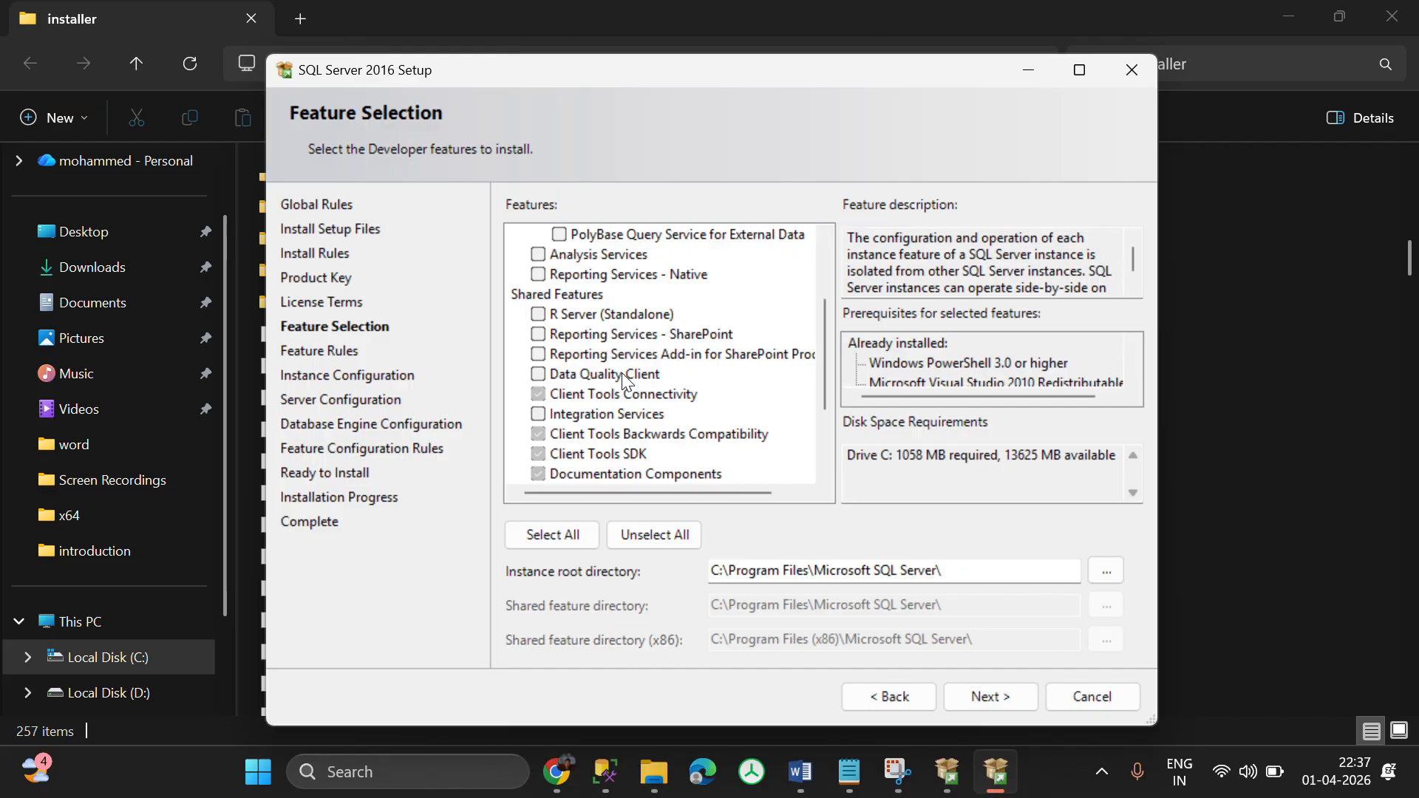
scroll(623, 381, "up", 1)
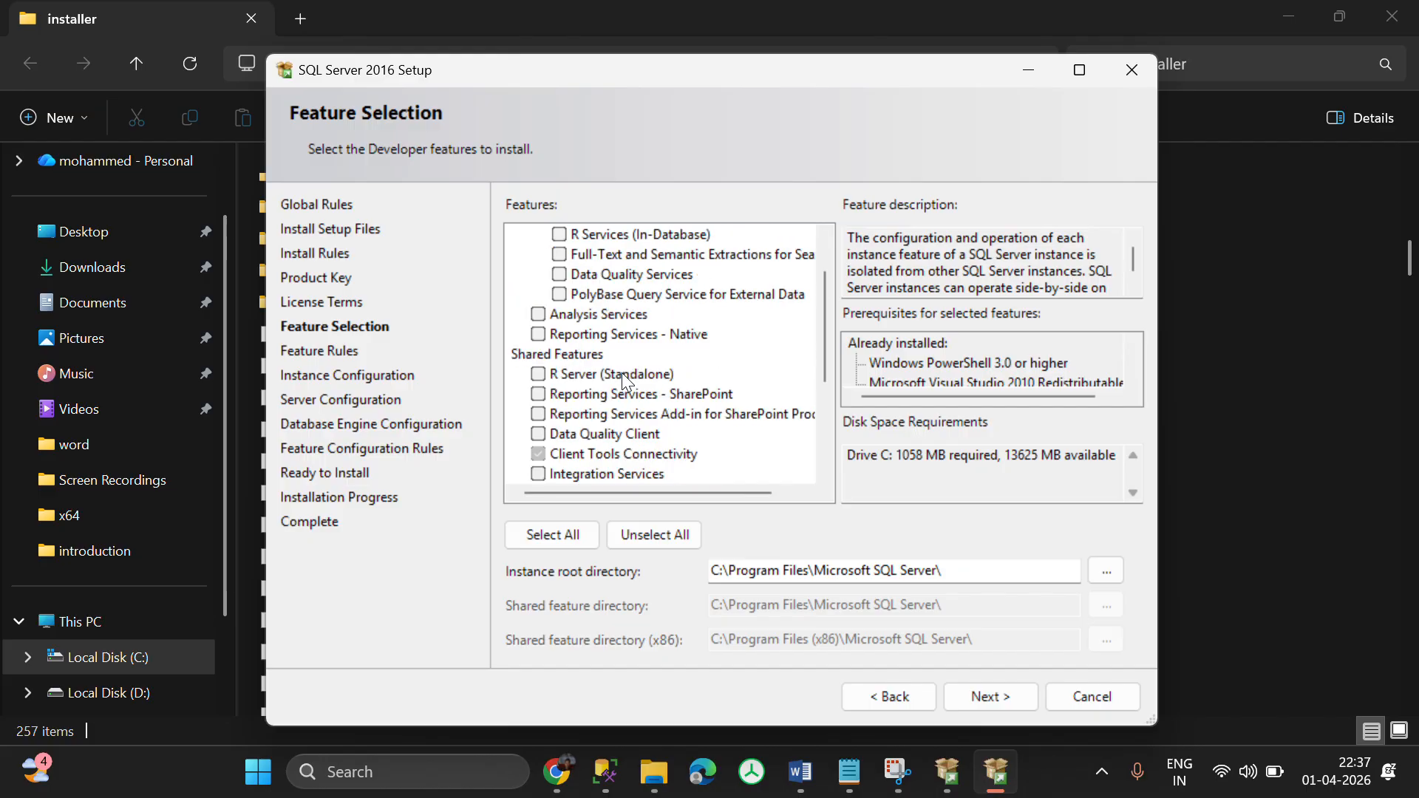
scroll(623, 373, "up", 1)
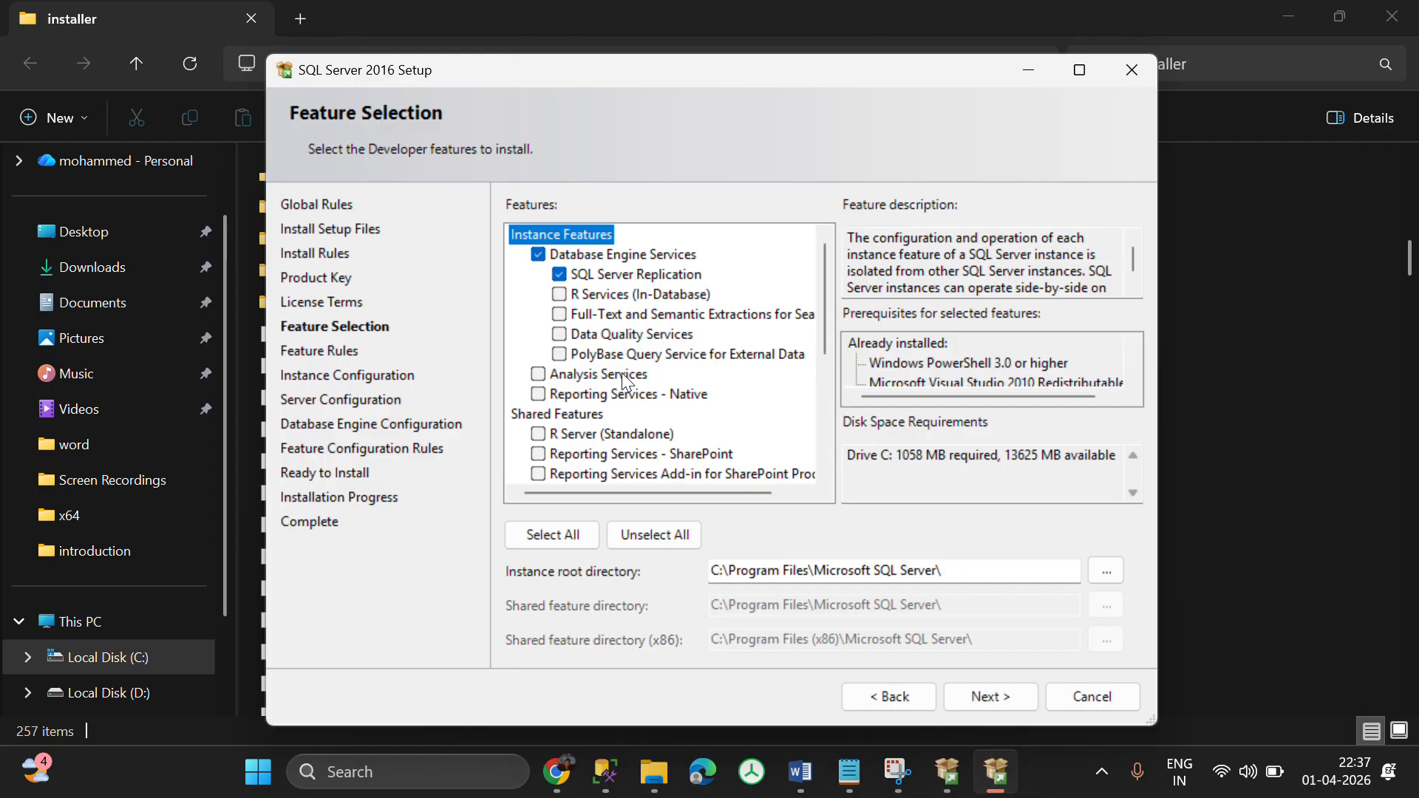
scroll(622, 373, "down", 1)
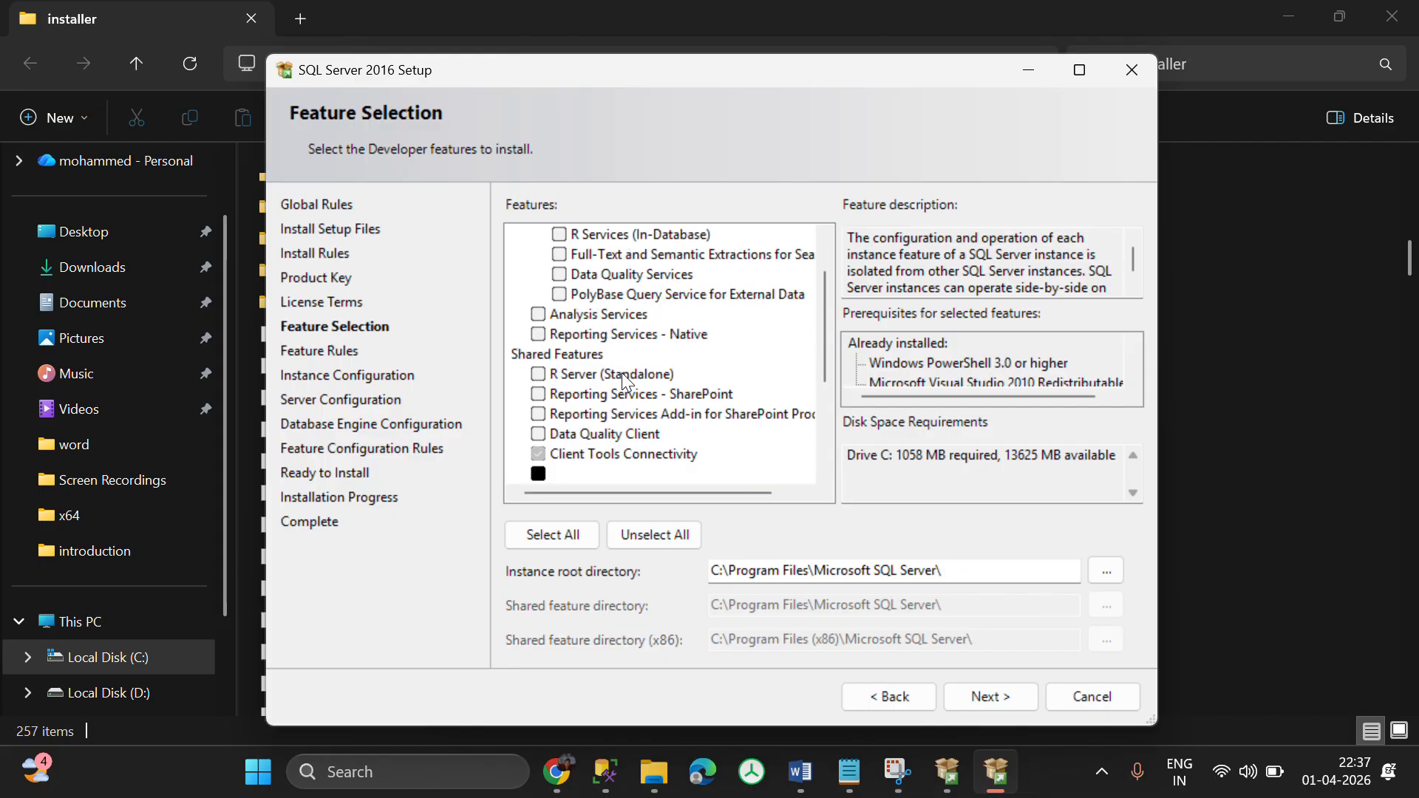
scroll(623, 373, "down", 1)
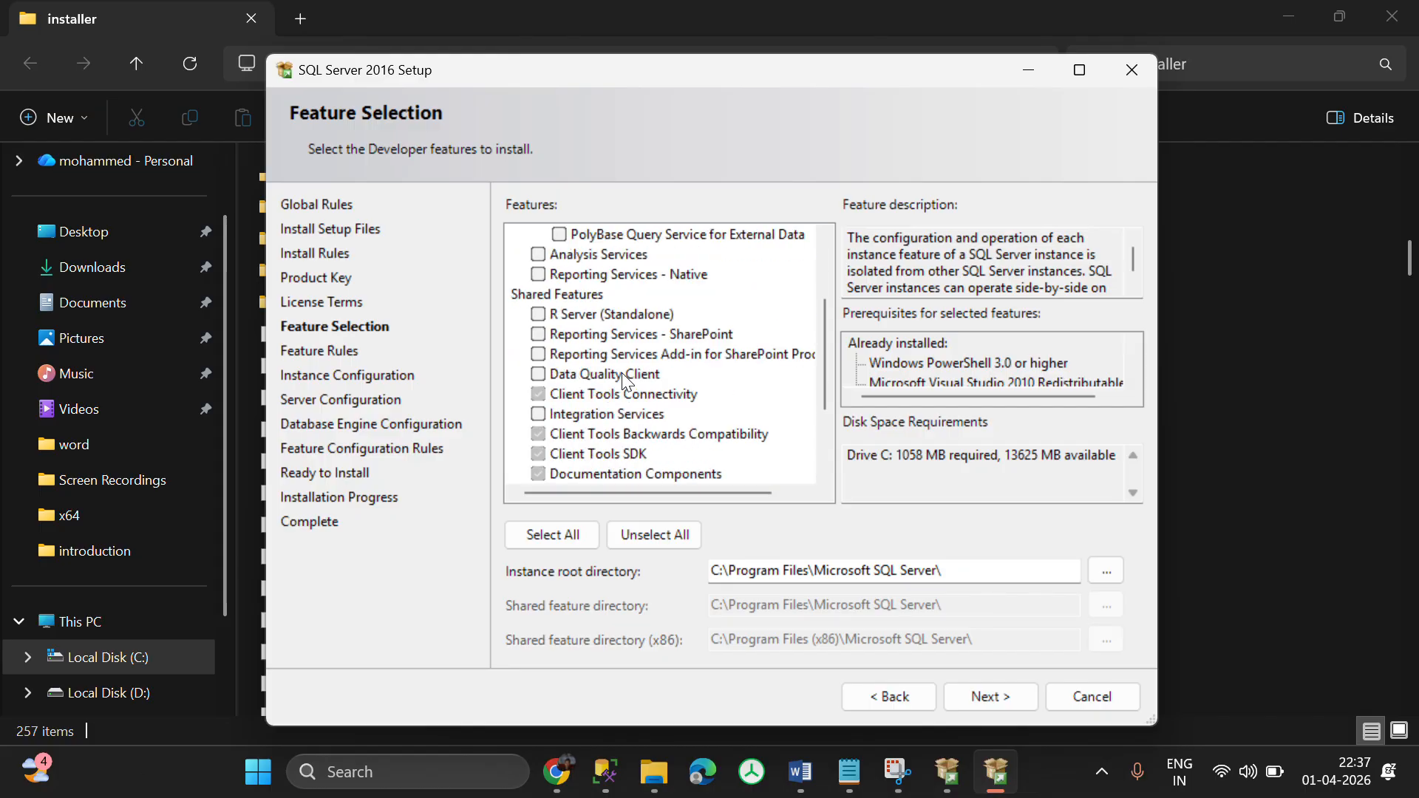
scroll(623, 377, "down", 1)
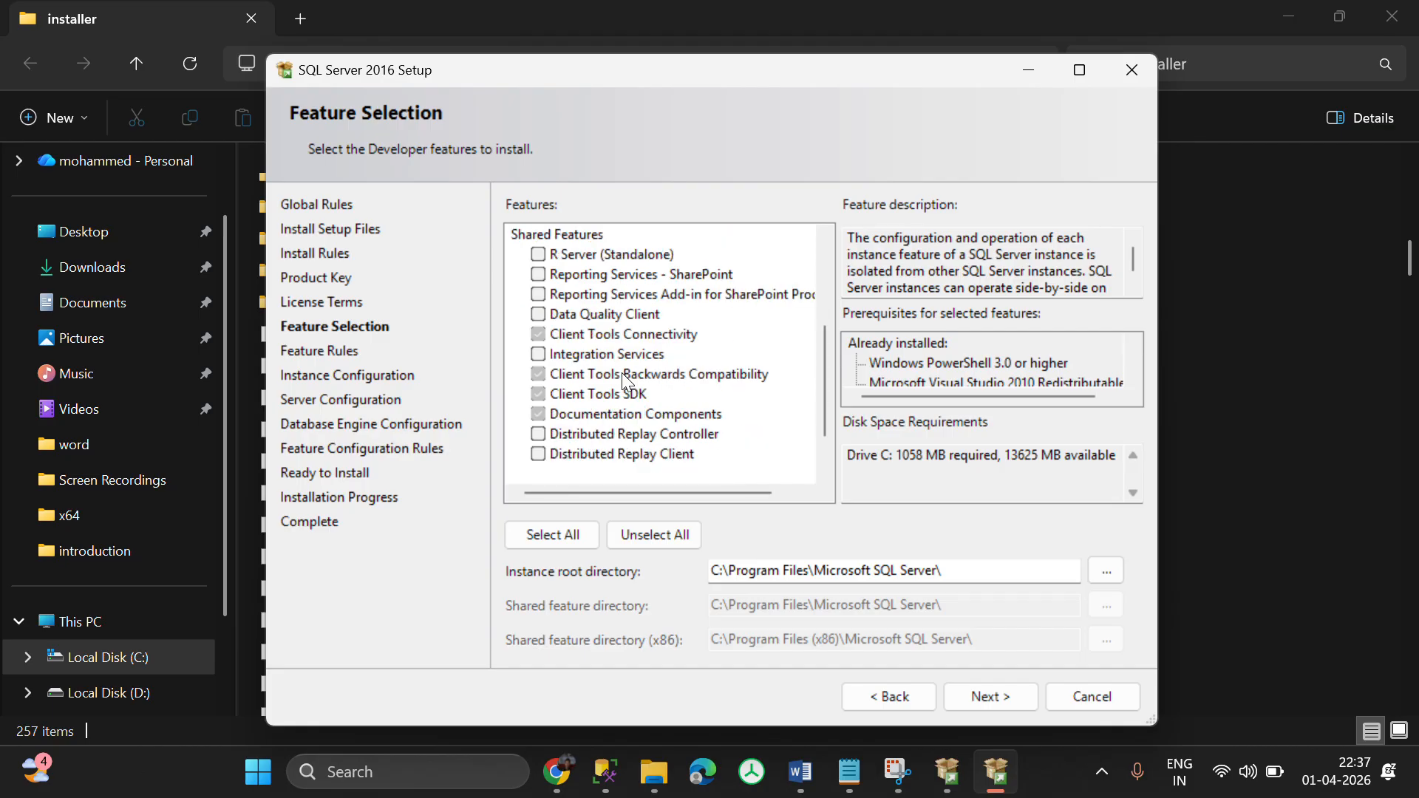
scroll(622, 373, "down", 1)
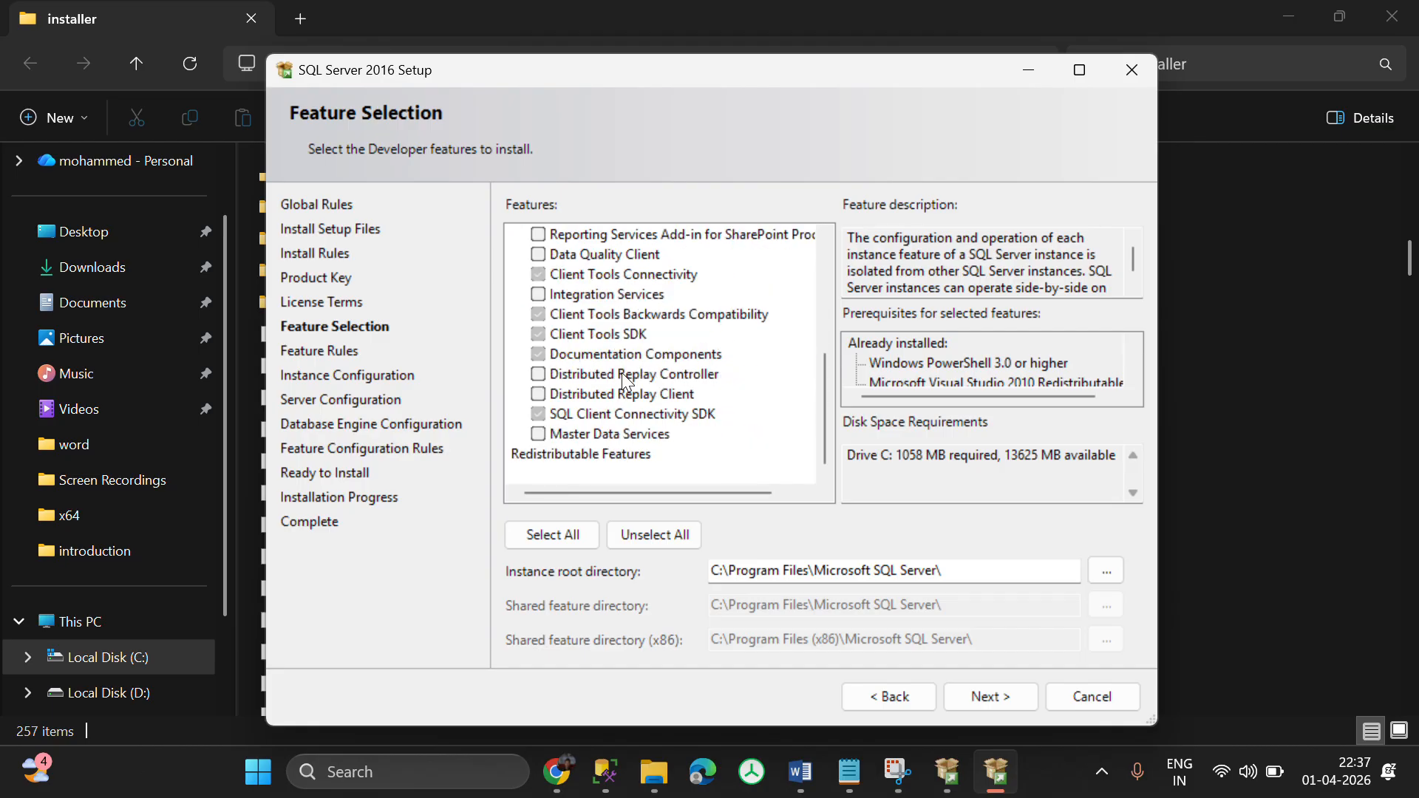
scroll(623, 373, "up", 1)
scroll(622, 373, "up", 3)
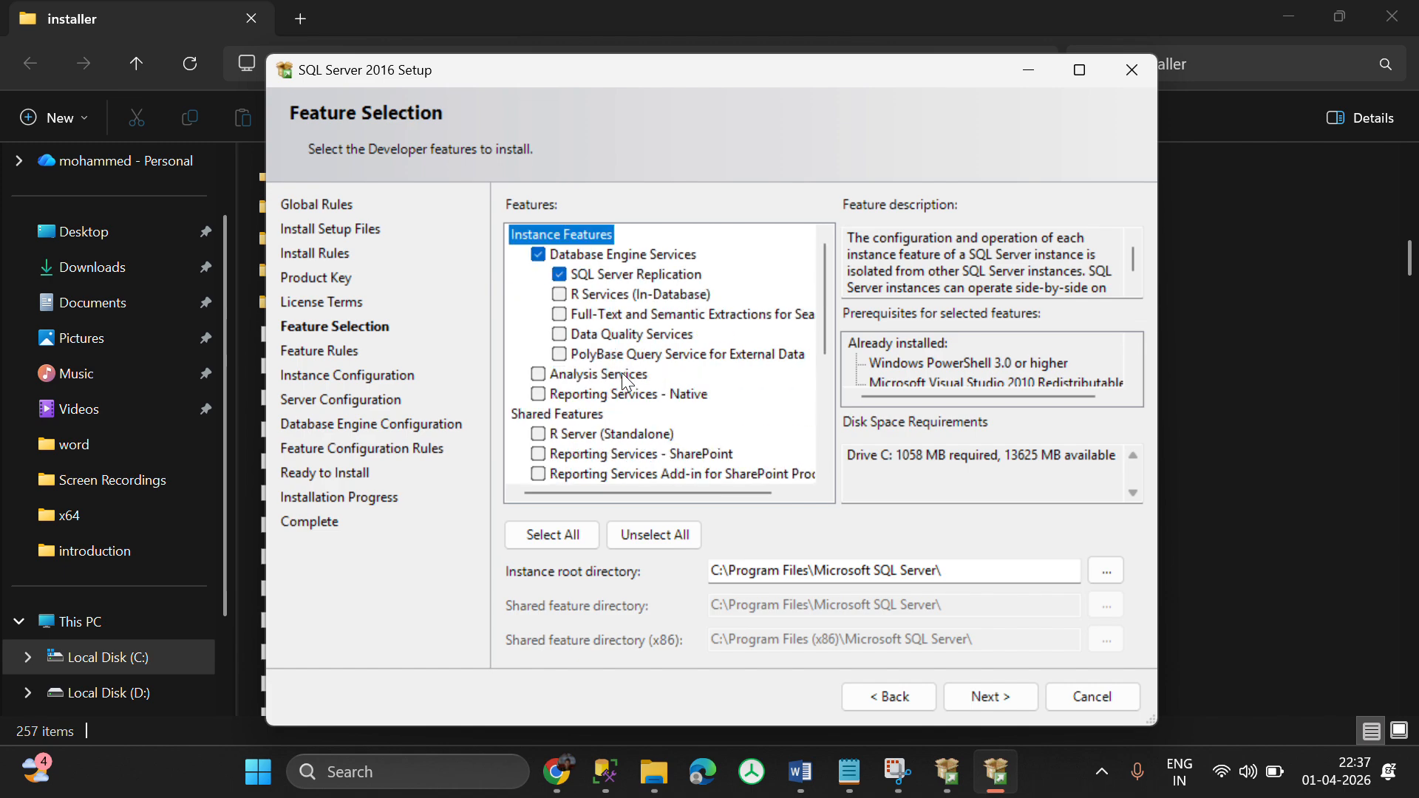
scroll(622, 372, "down", 1)
scroll(622, 373, "down", 2)
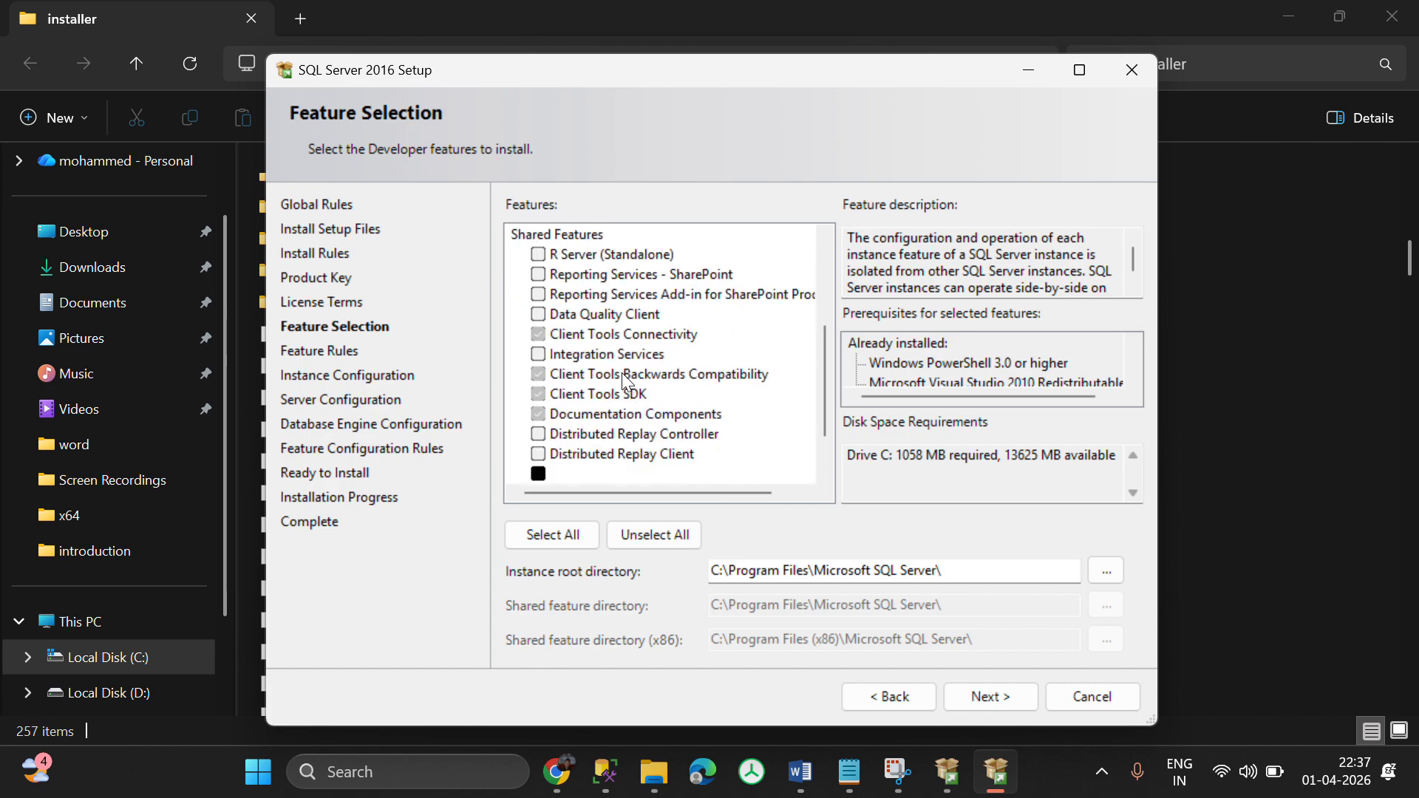
scroll(744, 439, "down", 1)
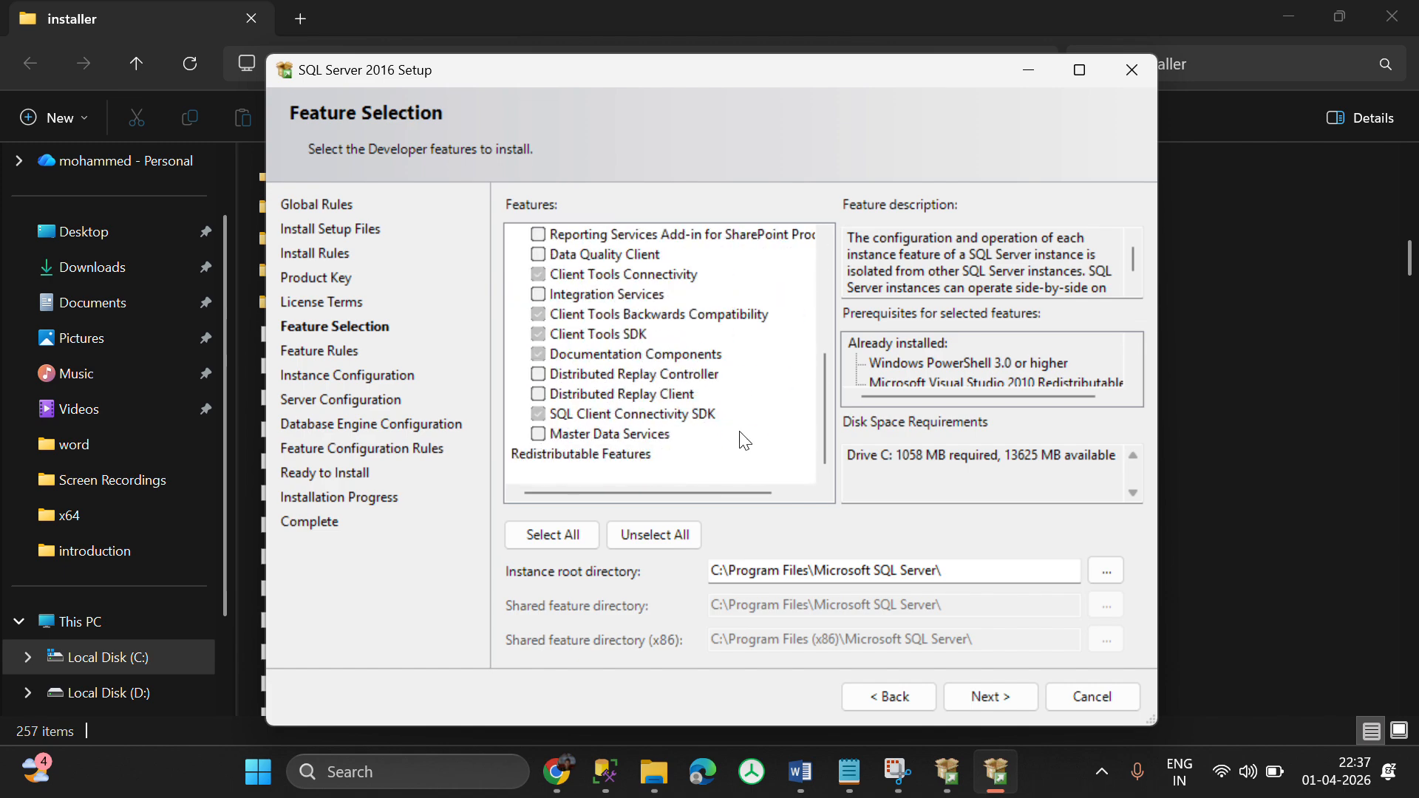
- Submit the feature selection and proceed with the setup wizard
left_click(964, 692)
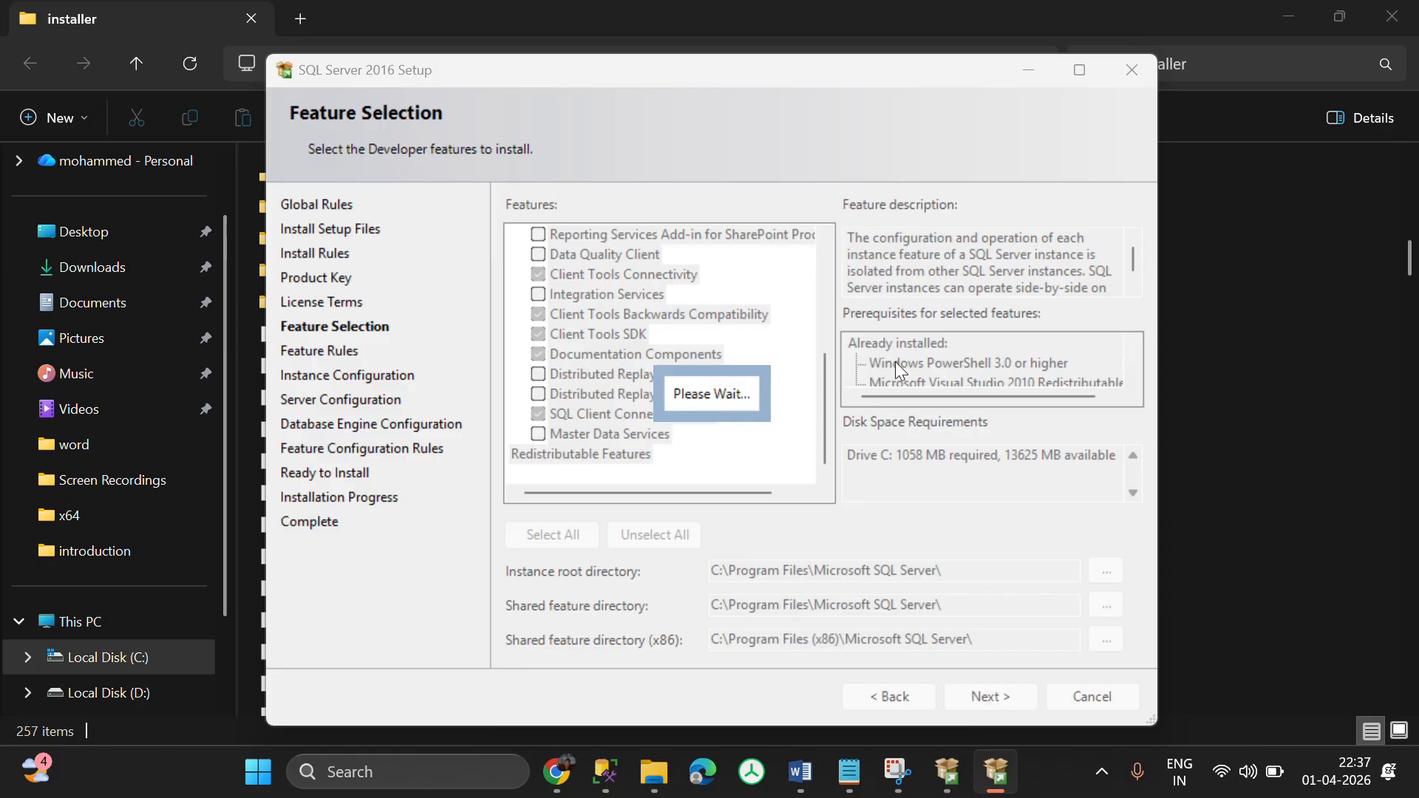
scroll(654, 360, "down", 1)
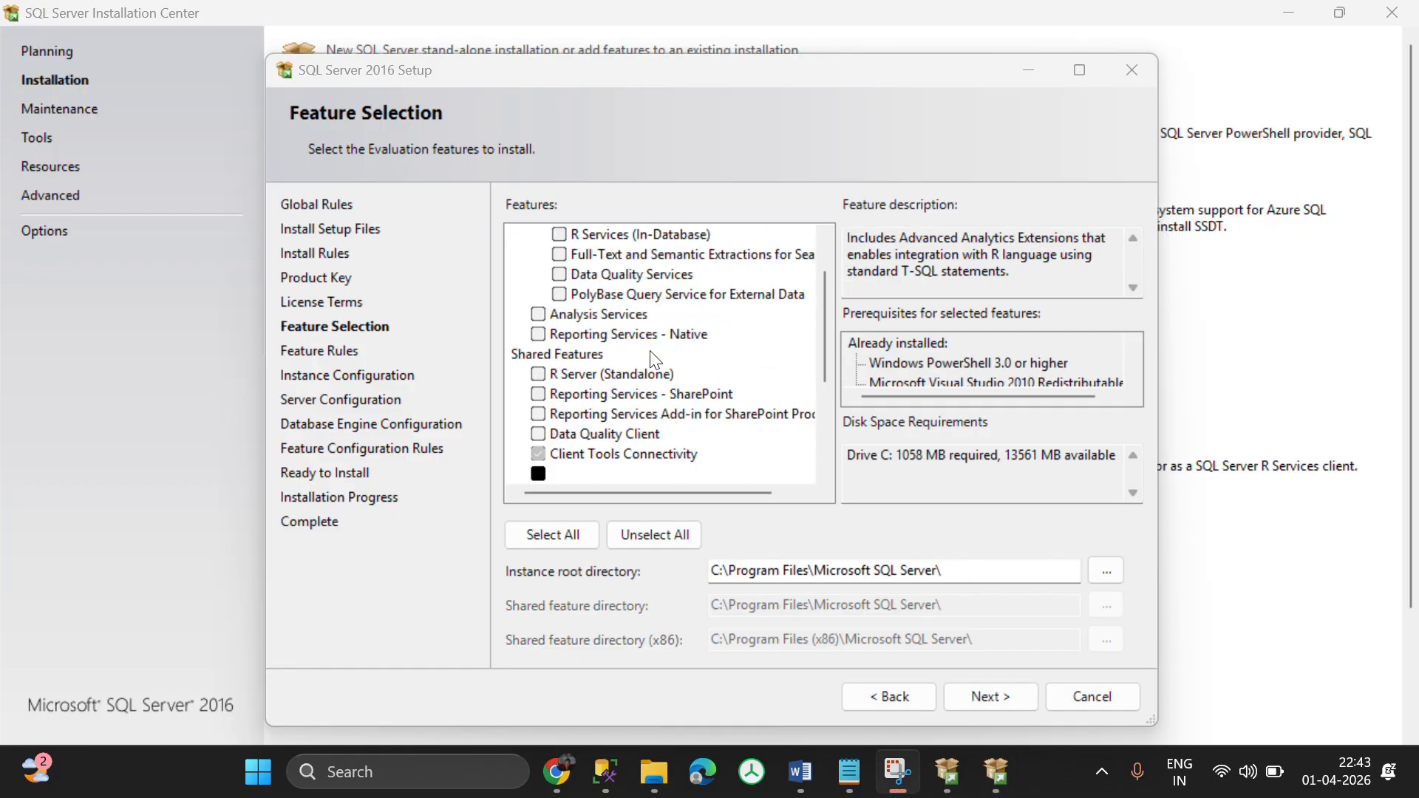
scroll(654, 360, "down", 1)
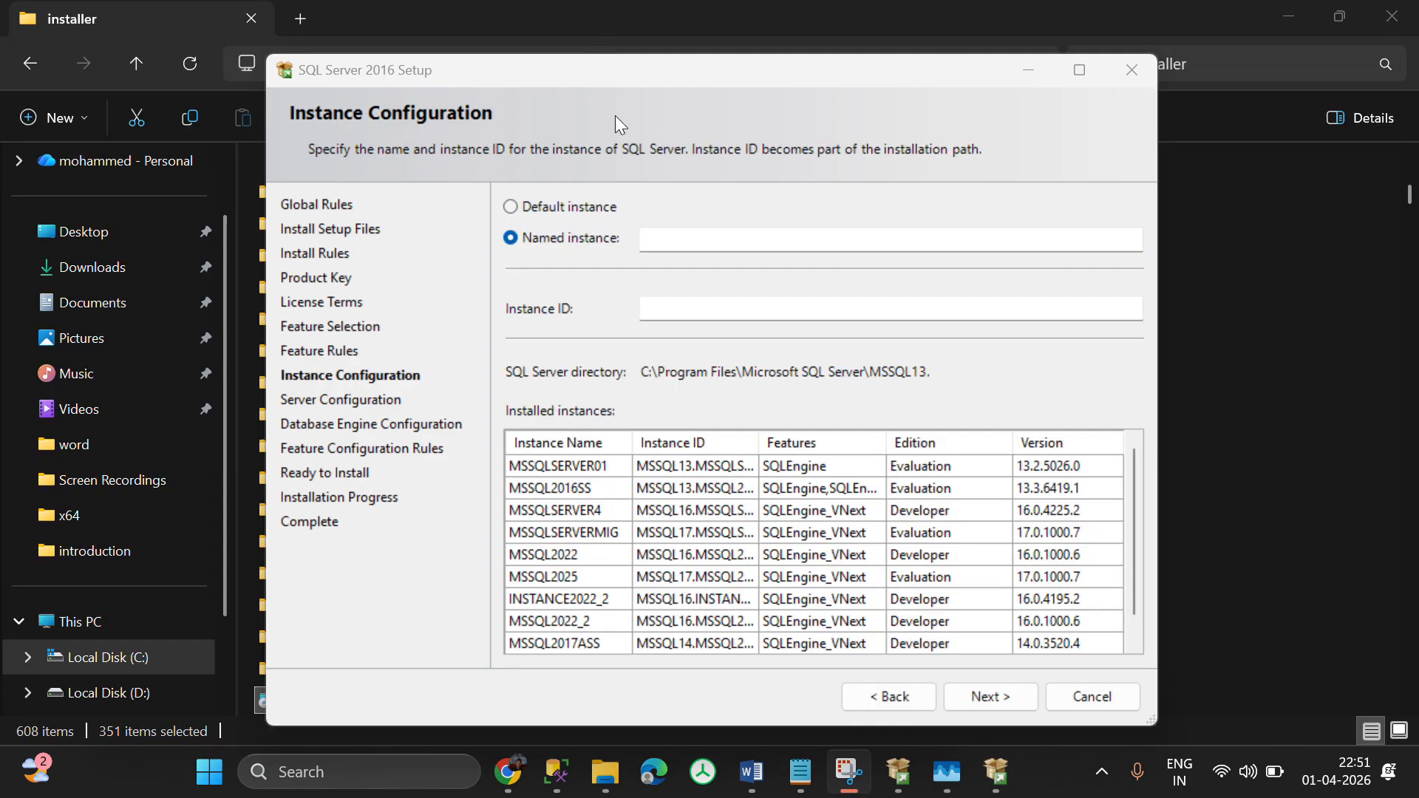
- Name the new named instance sql2016msi and proceed to Server Configuration
left_click(682, 310)
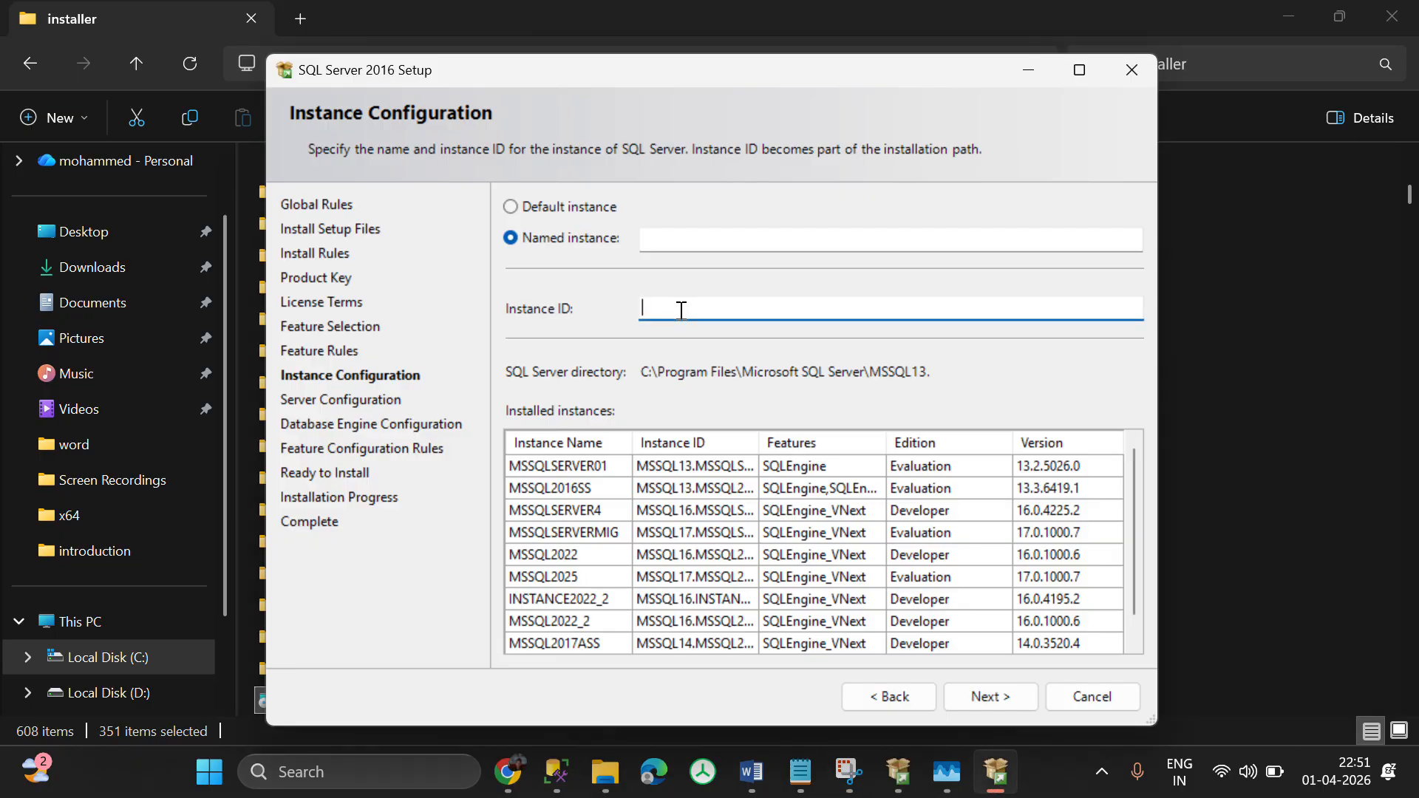
left_click(674, 233)
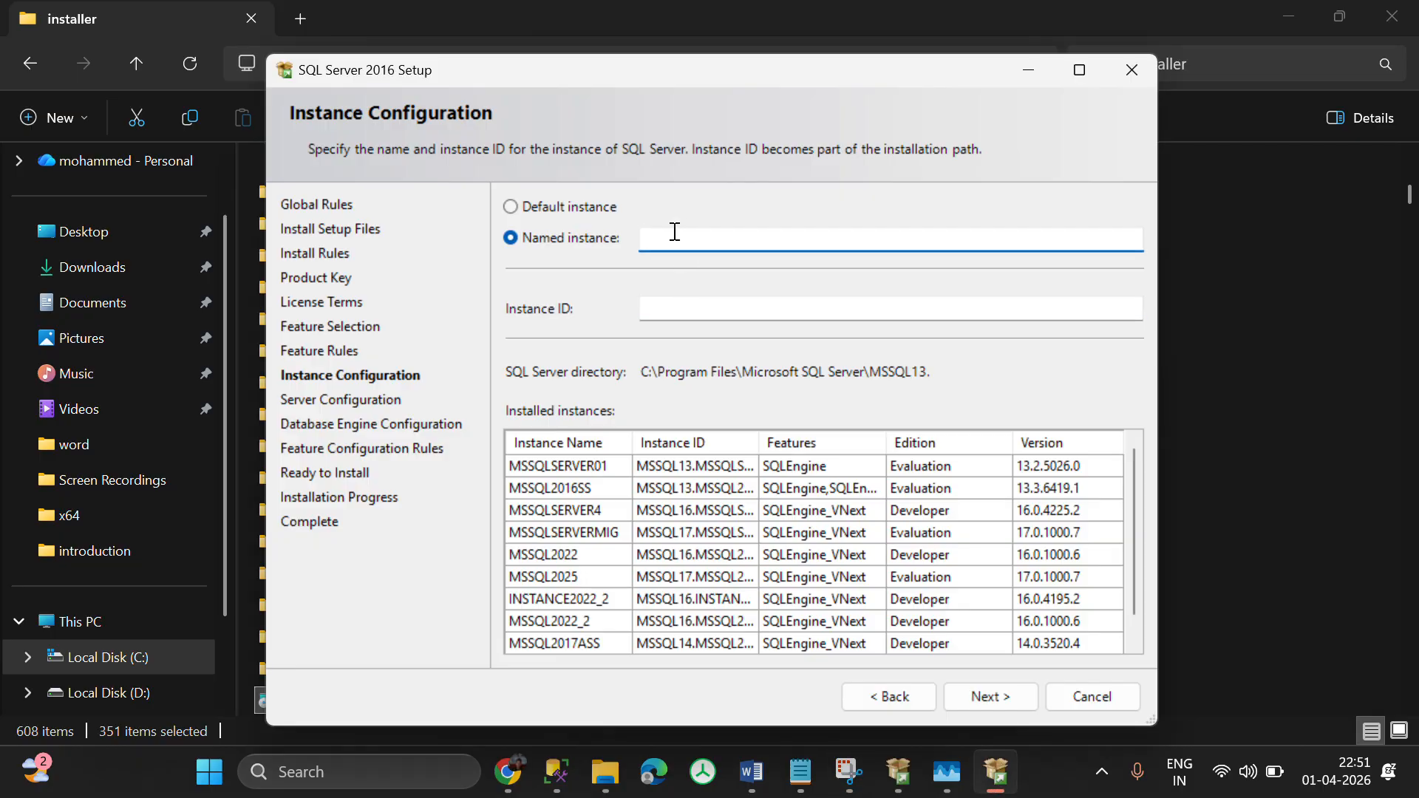
type("2")
key("BackSpace")
key("BackSpace")
type("sql2016msi")
left_click(1001, 703)
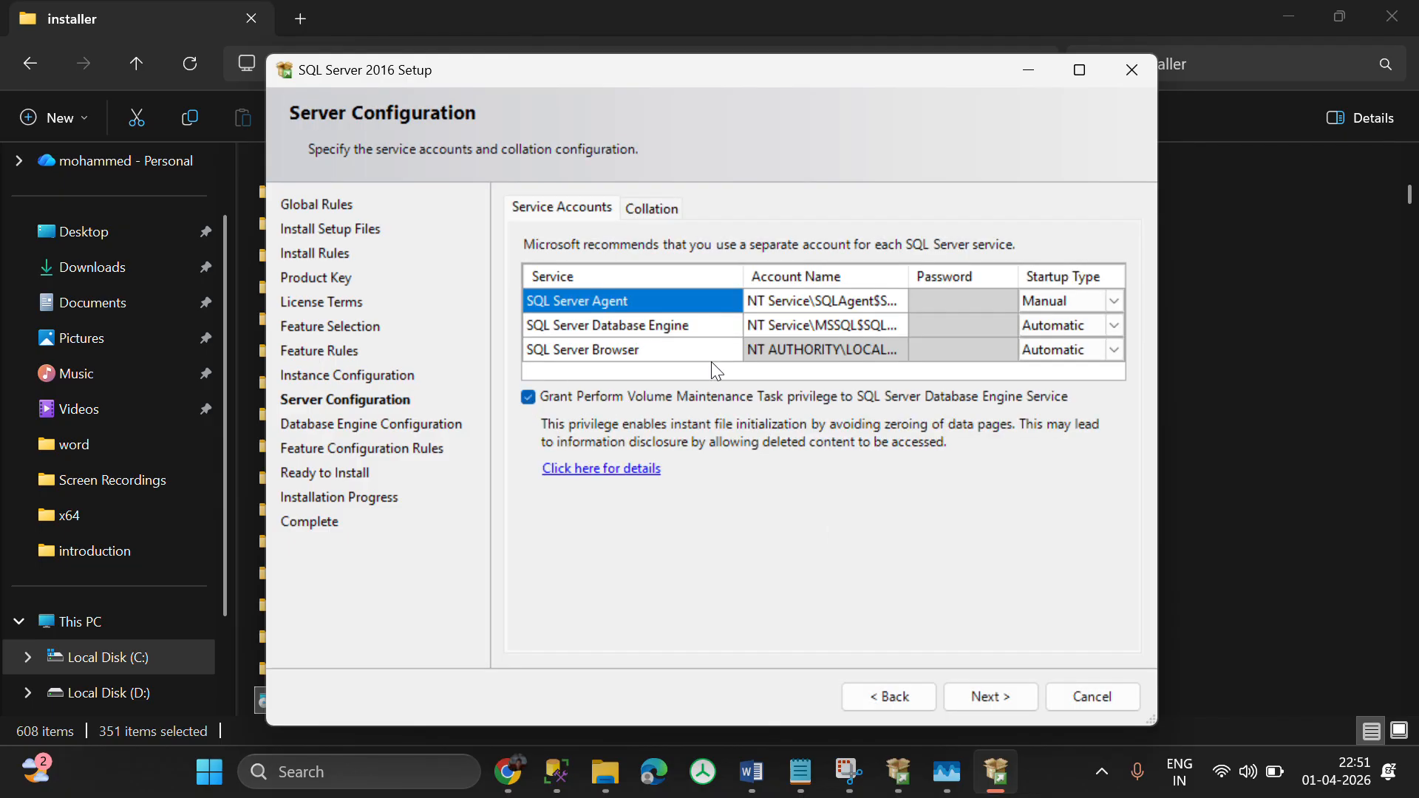
- Set the SQL Server Agent startup type to Automatic and proceed to Database Engine Configuration
left_click(1087, 325)
left_click(1115, 330)
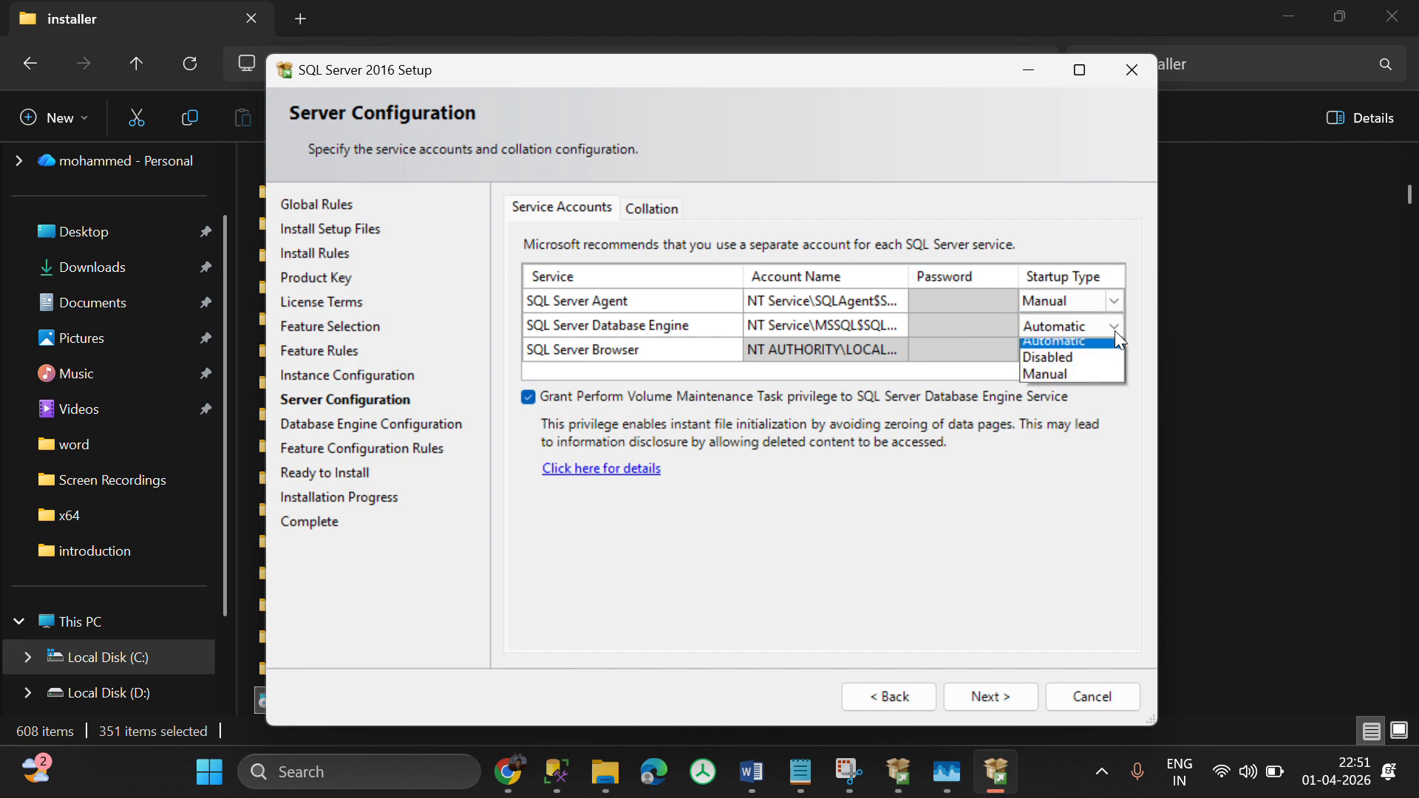
left_click(1116, 294)
left_click(1116, 295)
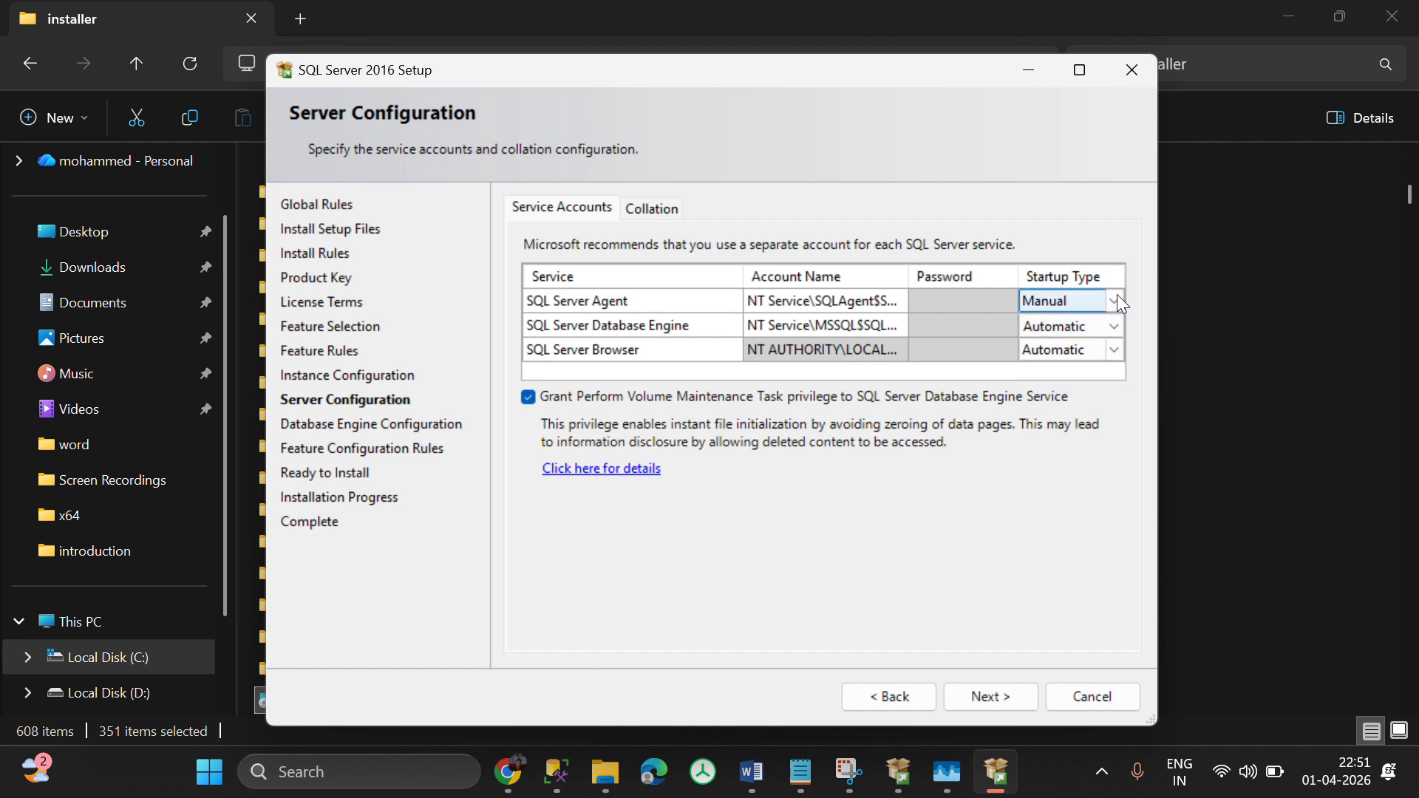
left_click(1116, 295)
left_click(1071, 318)
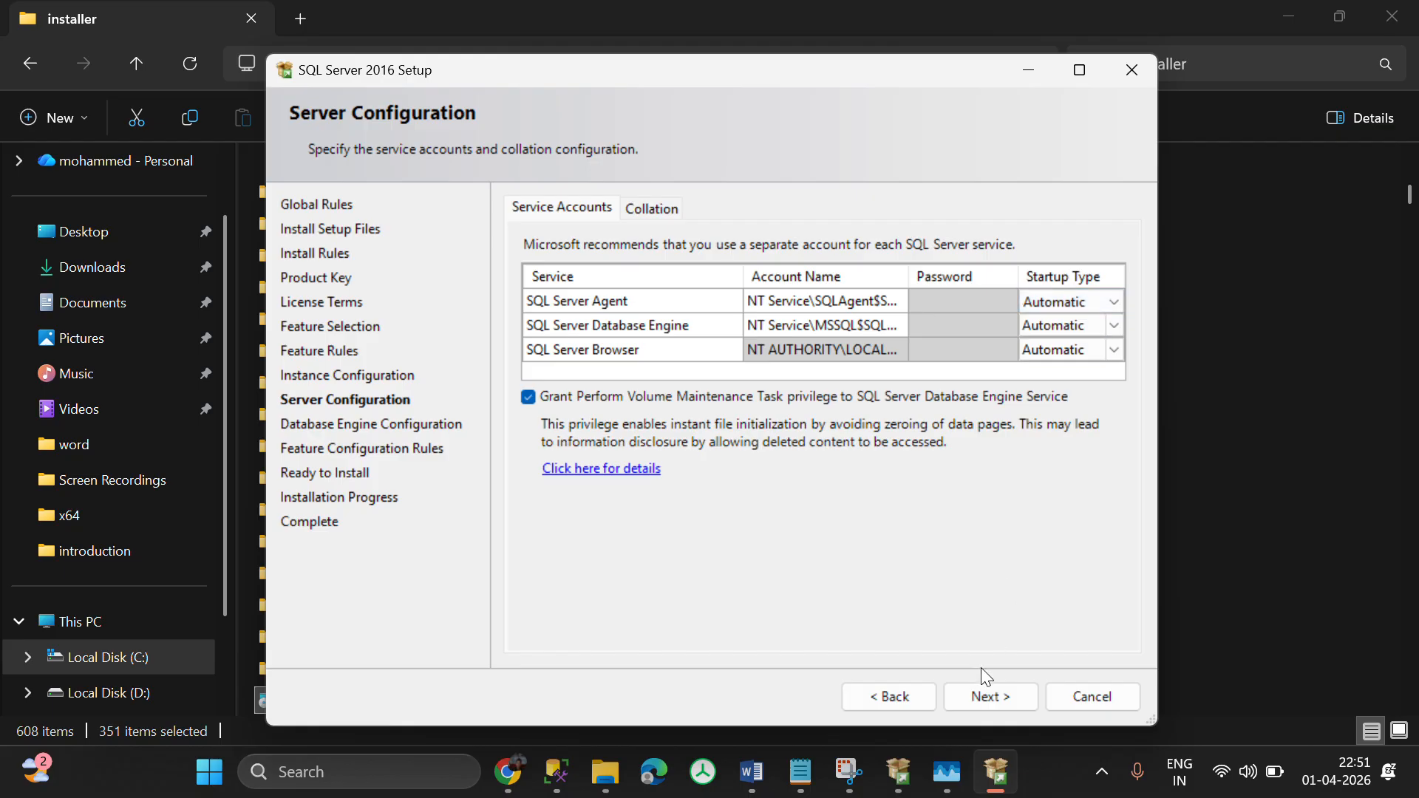
left_click(985, 695)
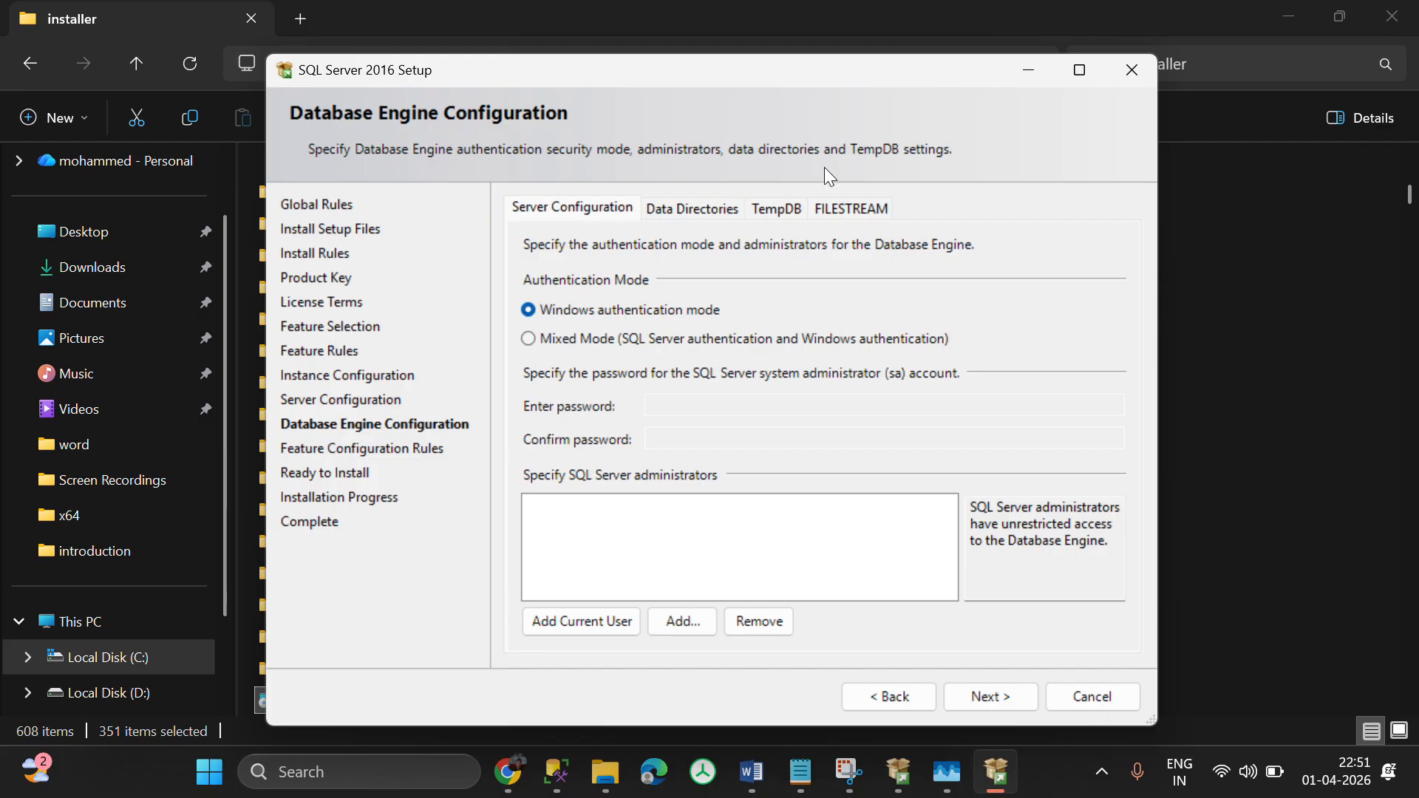
- Add the current user as a SQL Server administrator and proceed to the installation summary
left_click(598, 618)
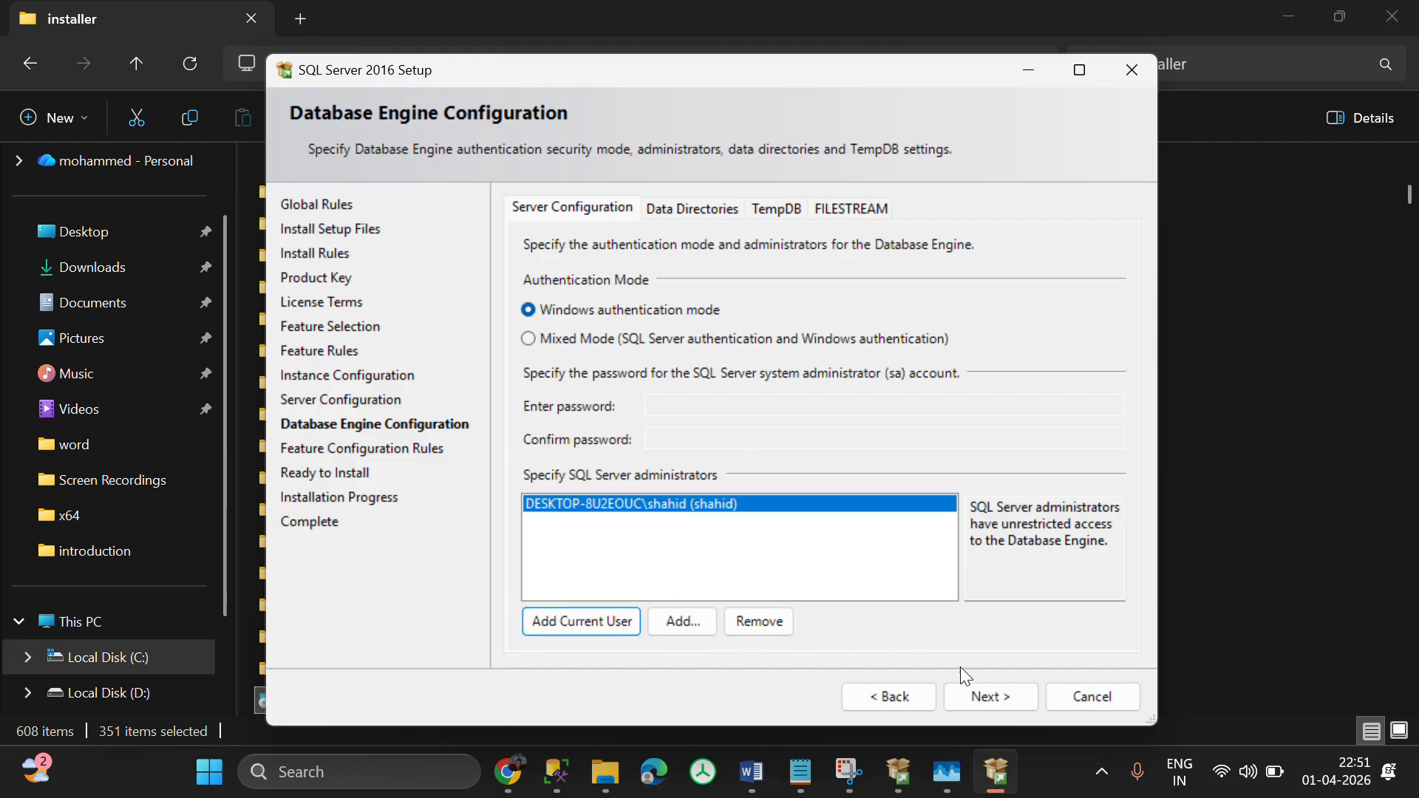
left_click(976, 696)
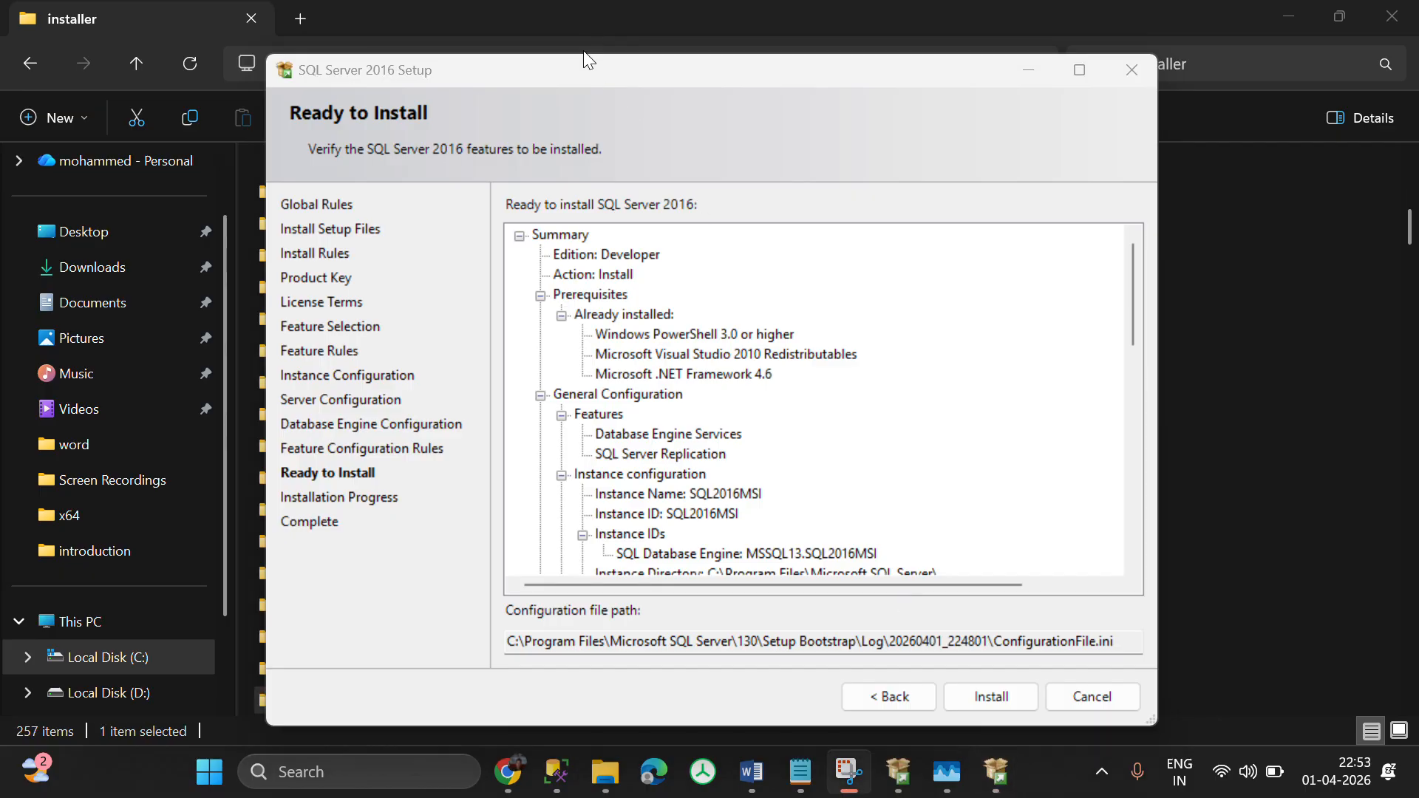
- Run the installation of the SQL2016MSI instance and dismiss the setup dialog
left_click(995, 686)
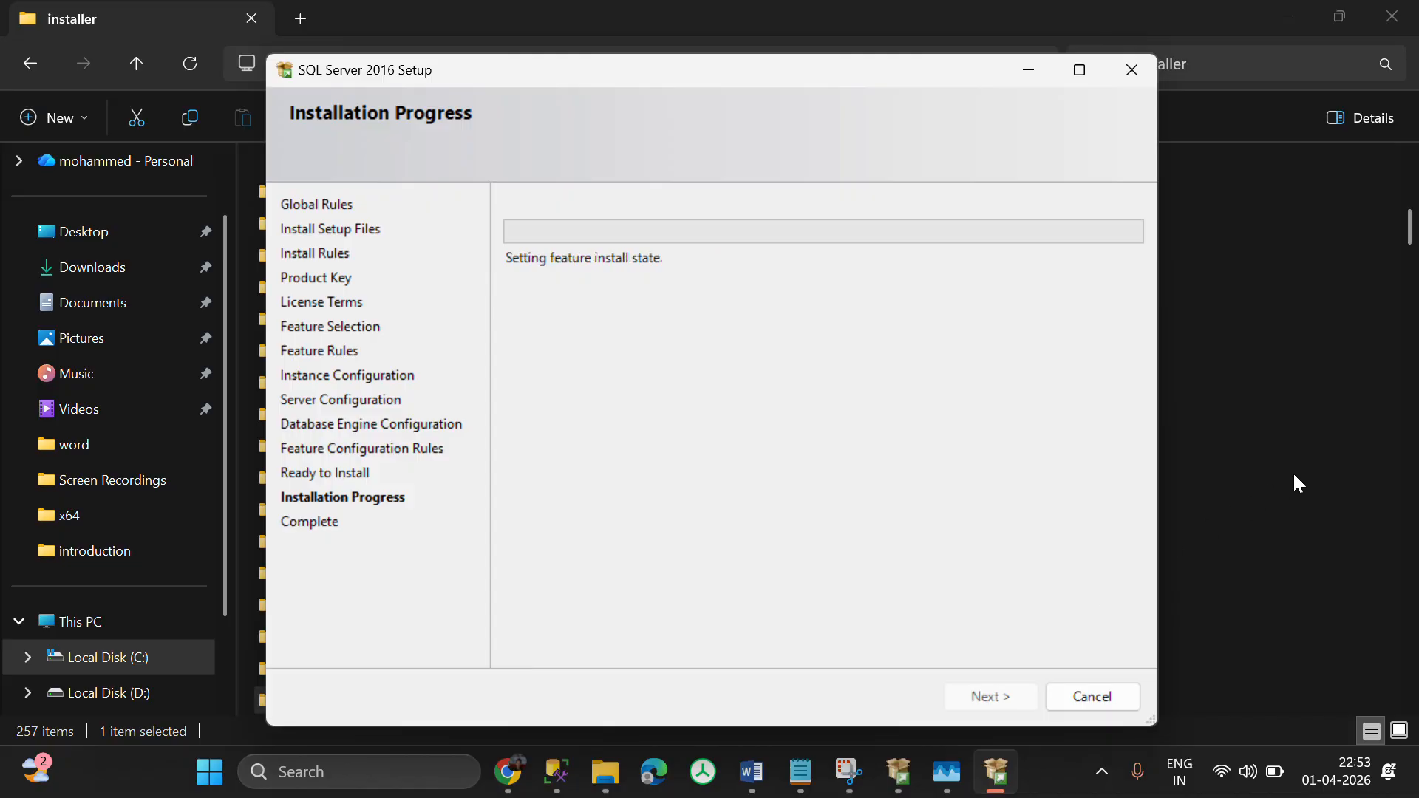
scroll(1294, 483, "down", 5)
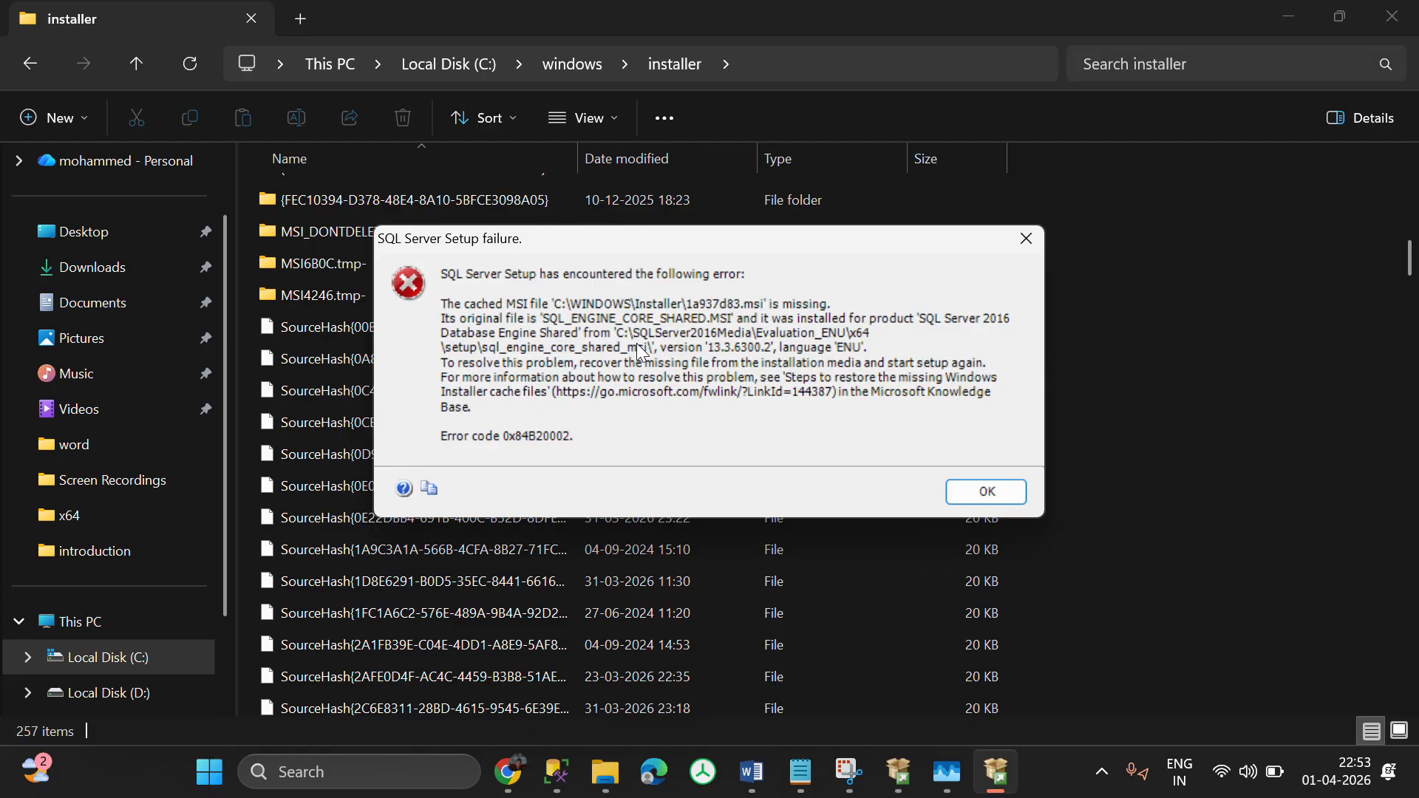
left_click(1002, 491)
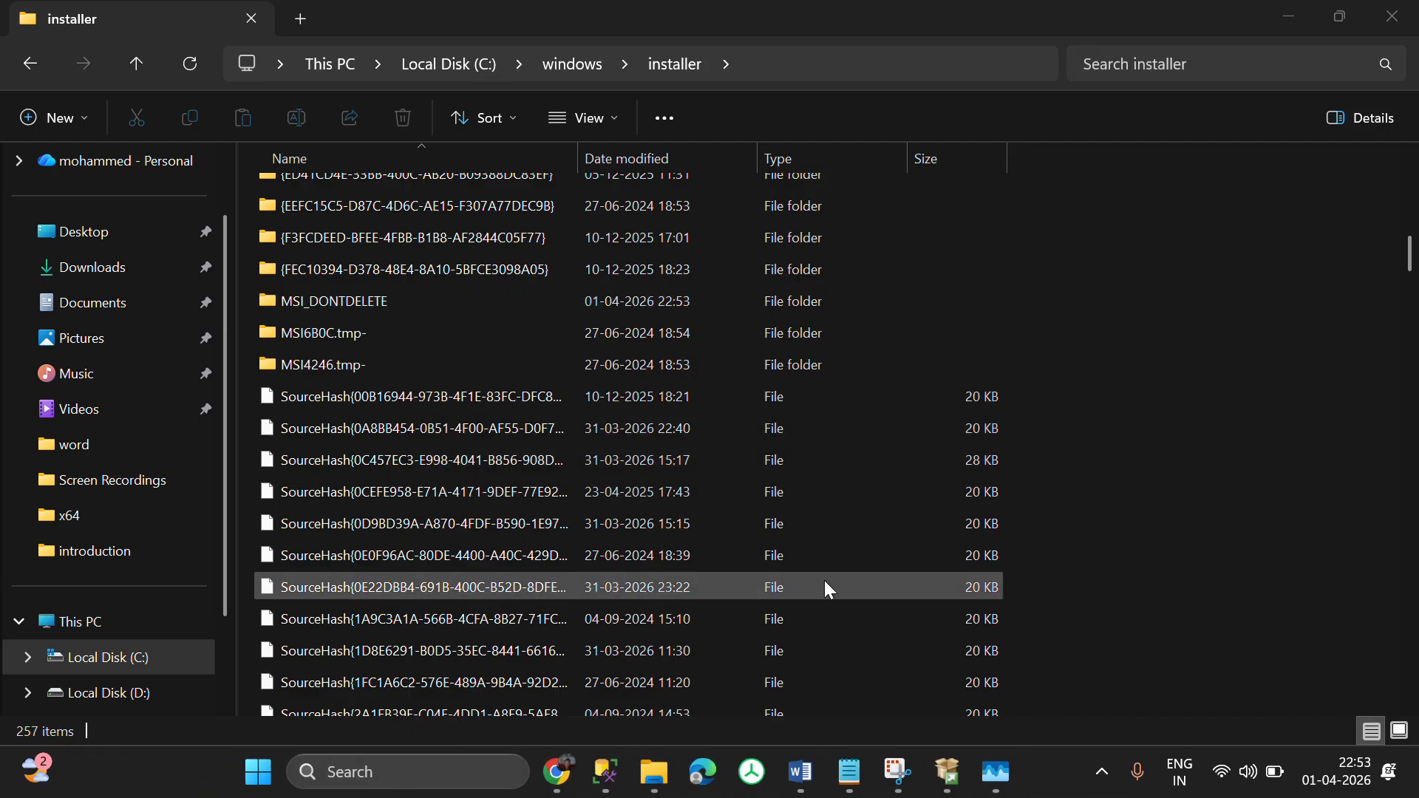
- Move all files from the MSI_DONTDELETE folder back into the Windows installer folder, granting administrator permission for all items
scroll(823, 580, "down", 2)
scroll(824, 579, "up", 3)
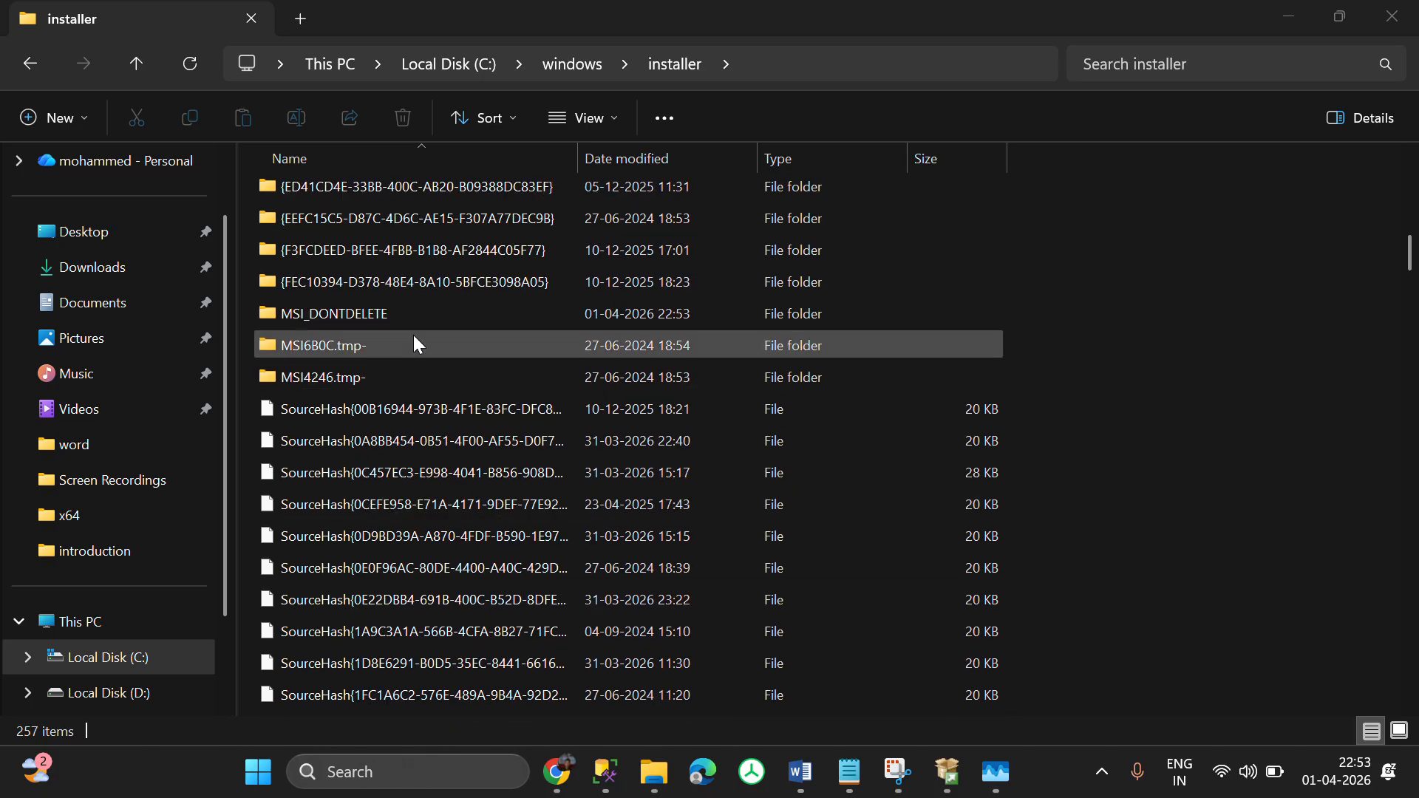
double_click(333, 309)
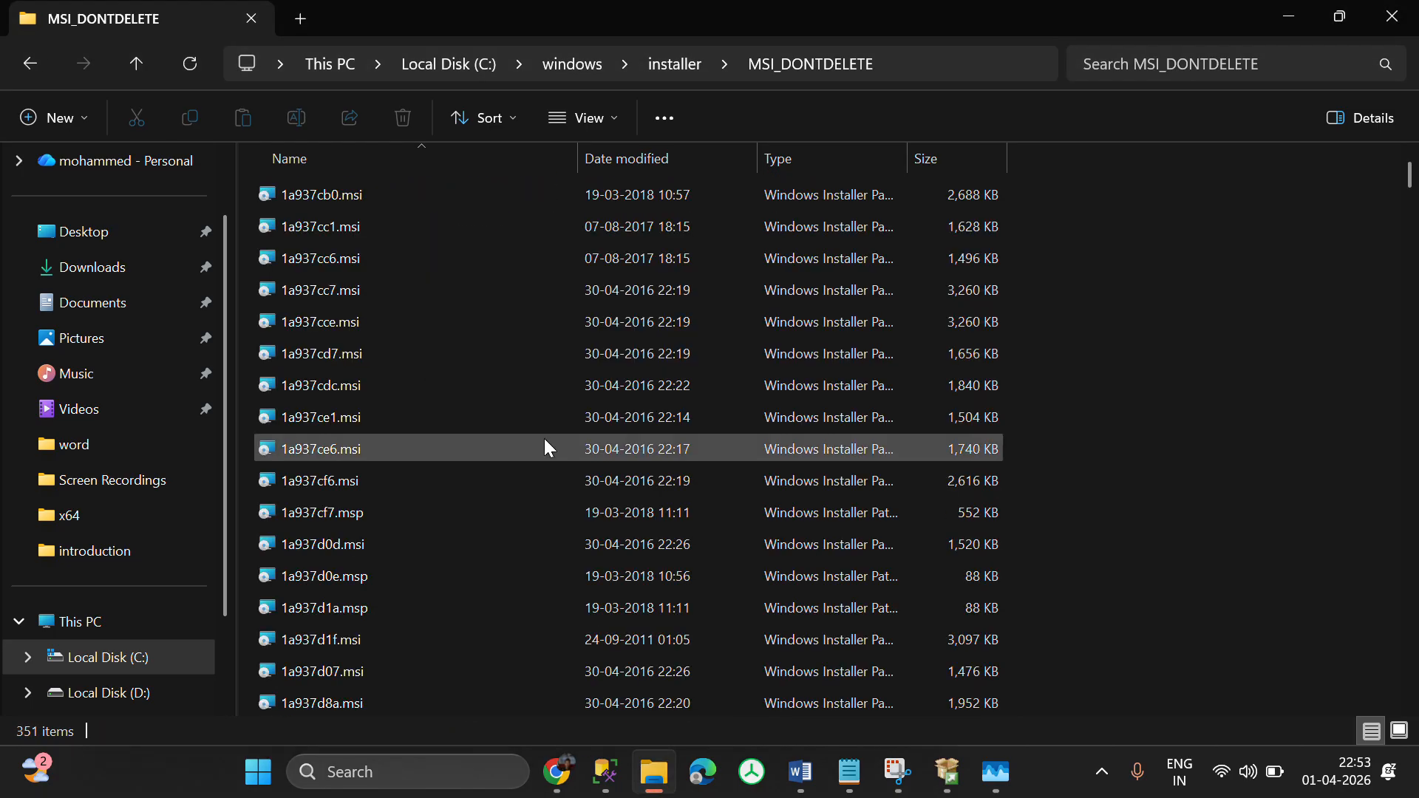
key("ctrl+a")
key("ctrl+x")
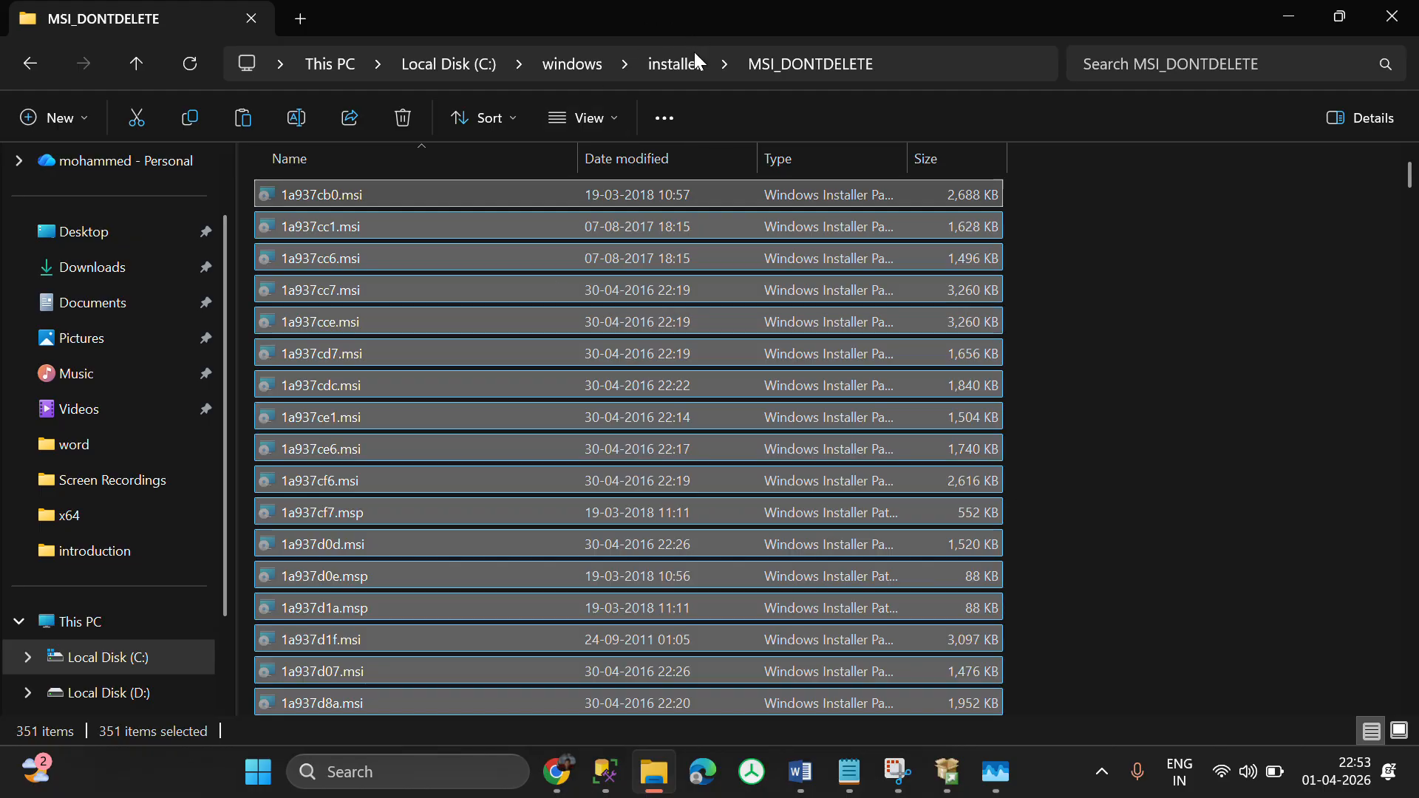
left_click(150, 70)
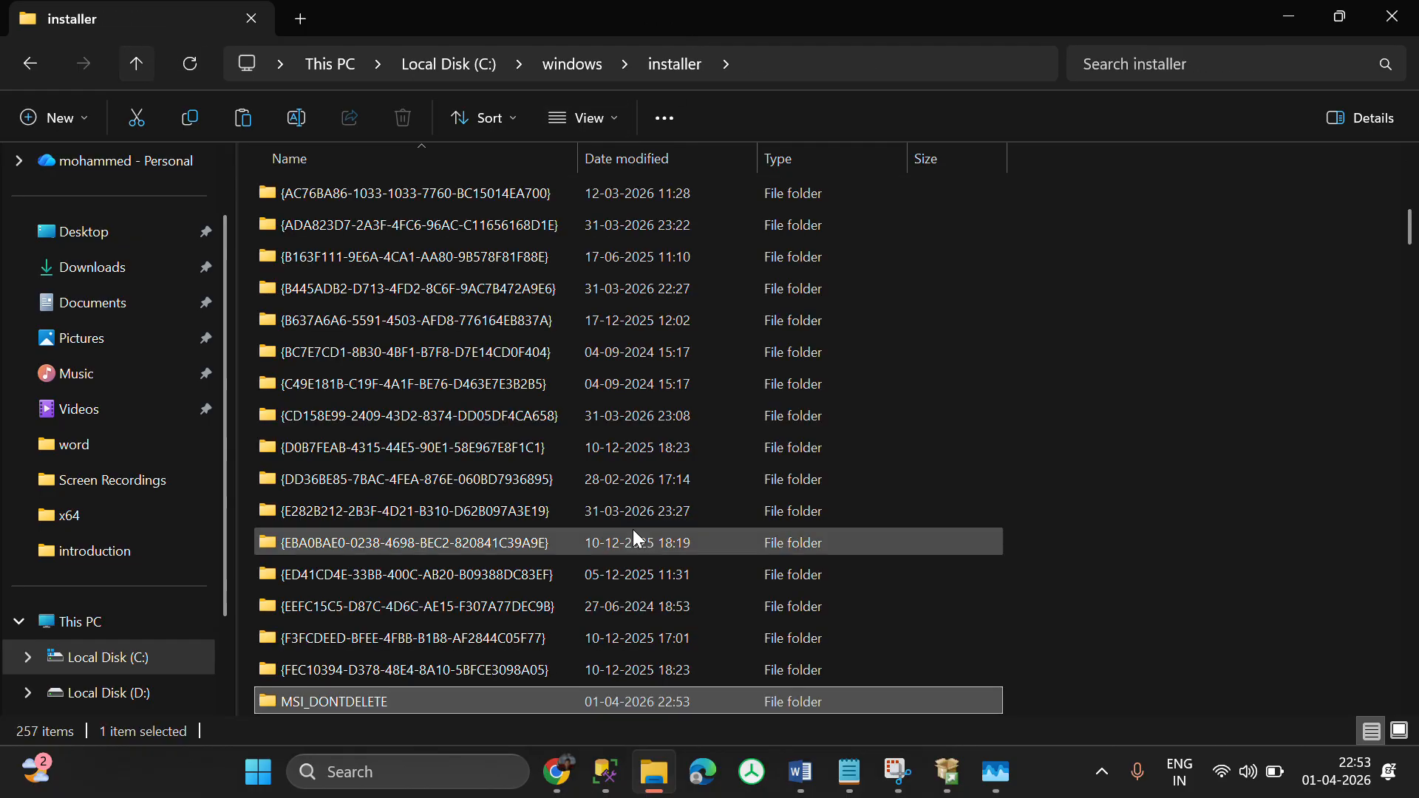
key("ctrl+v")
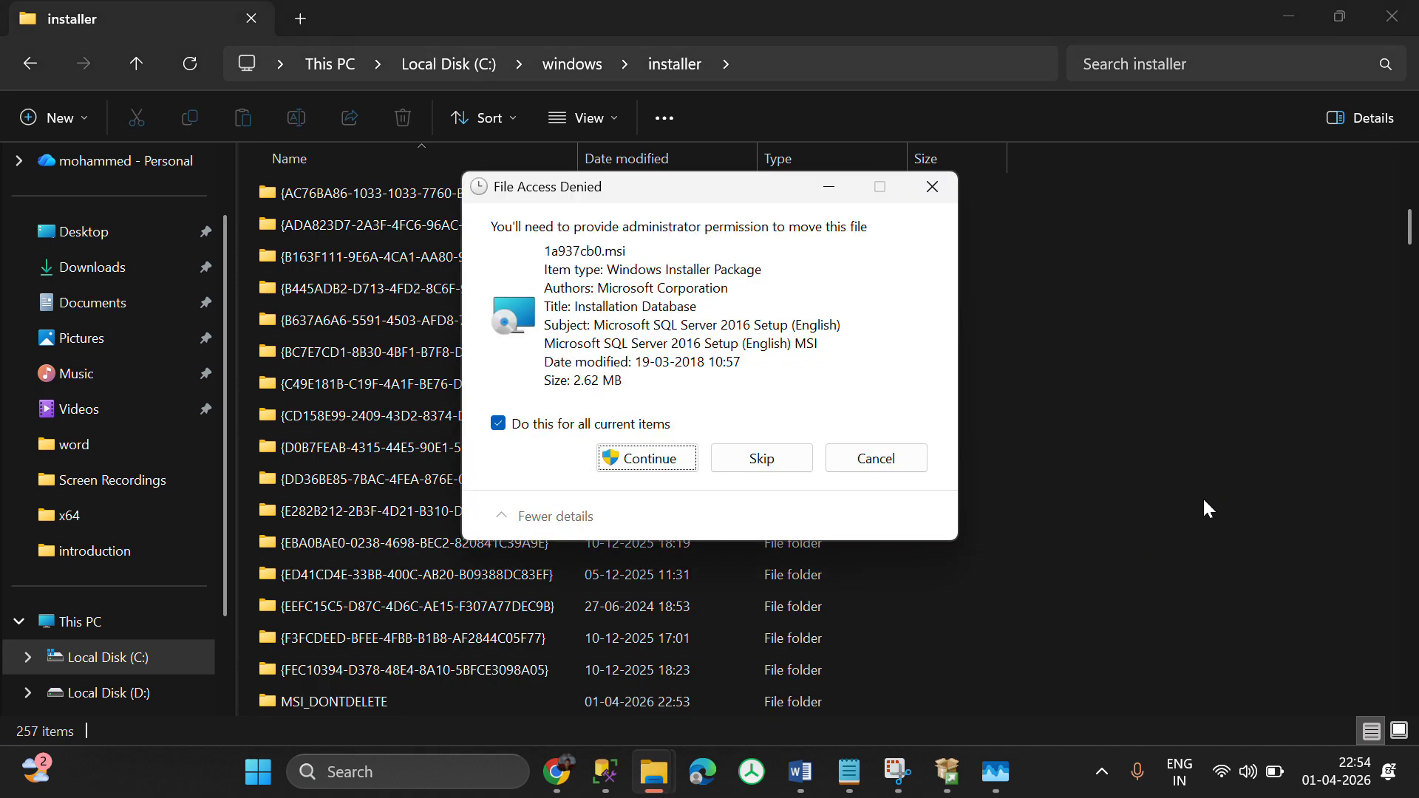
left_click(647, 458)
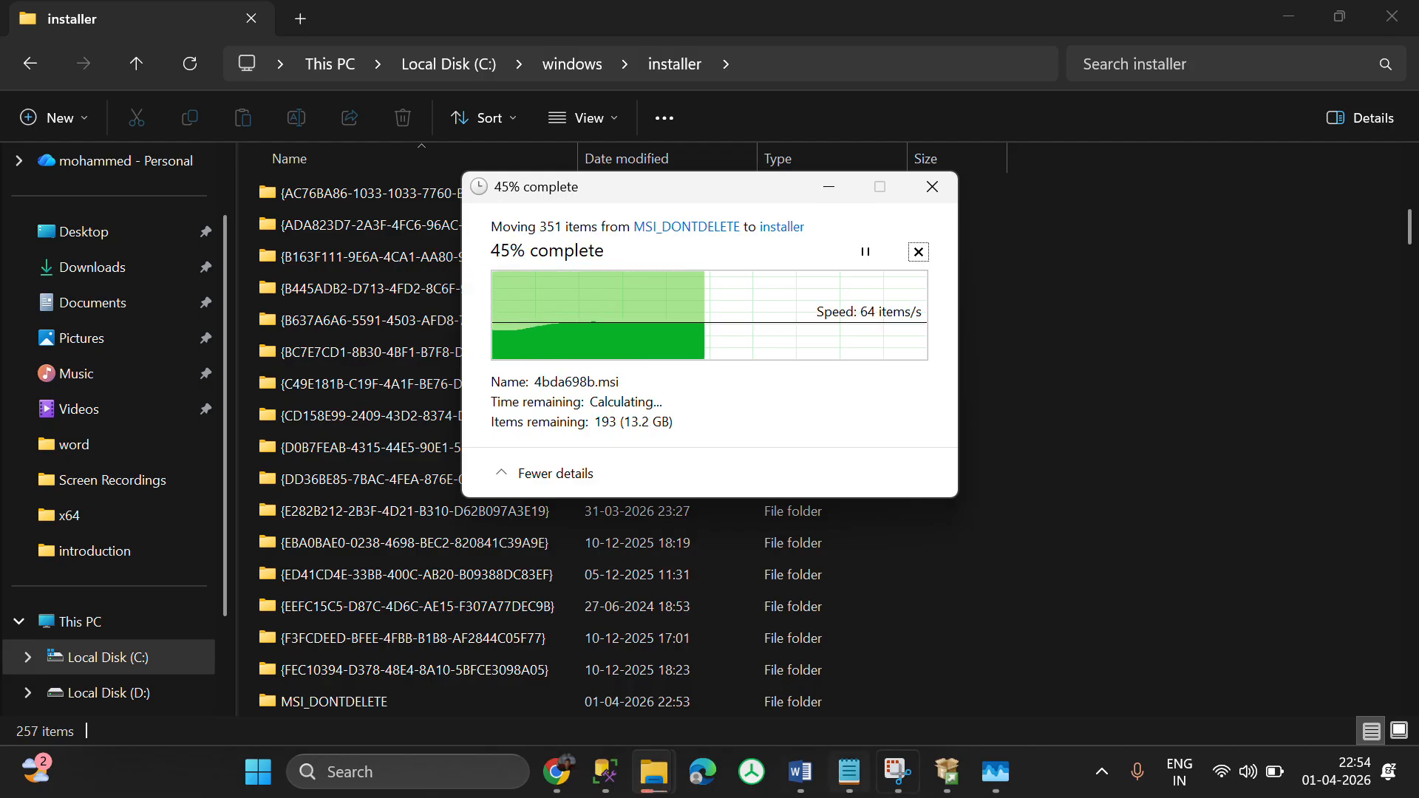
mouse_move(897, 772)
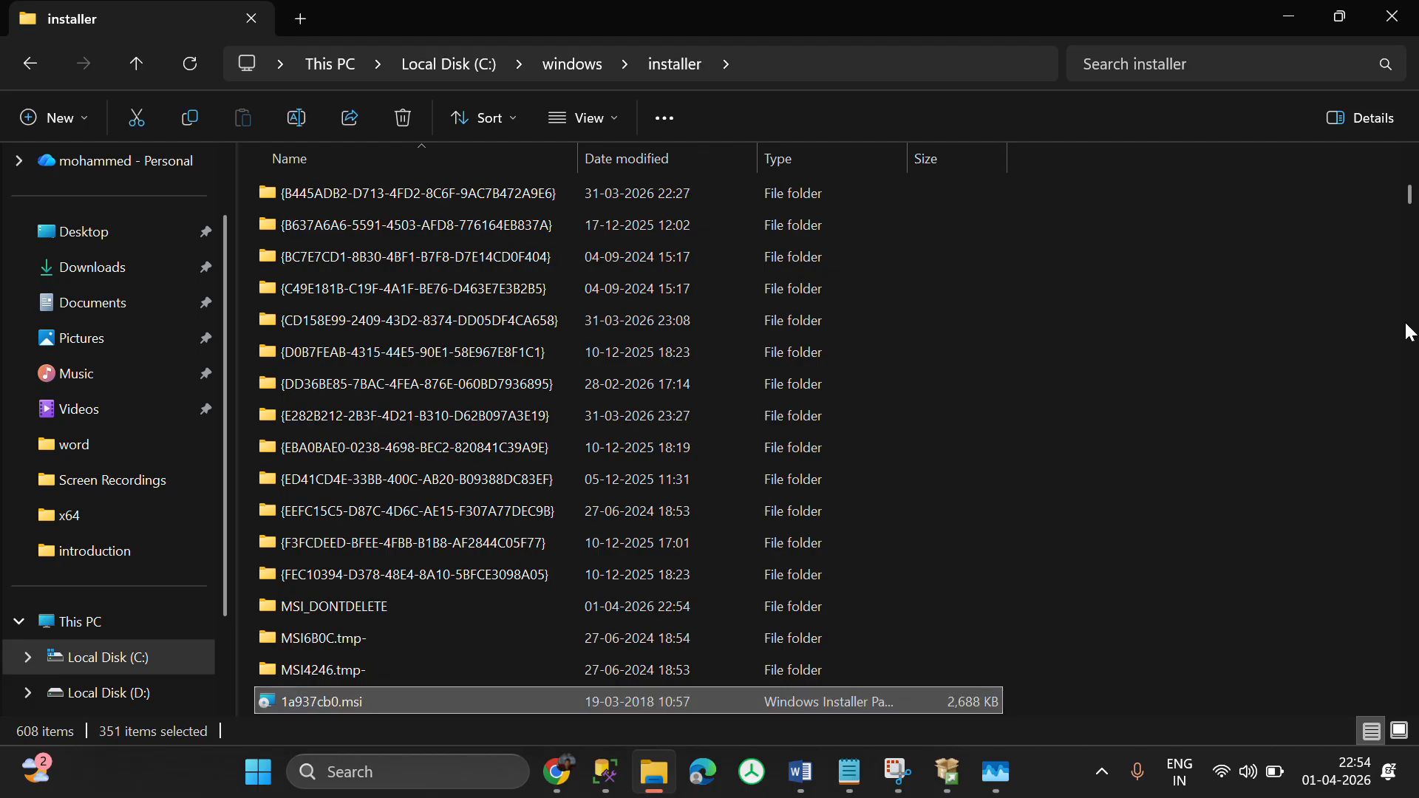
left_click(1415, 224)
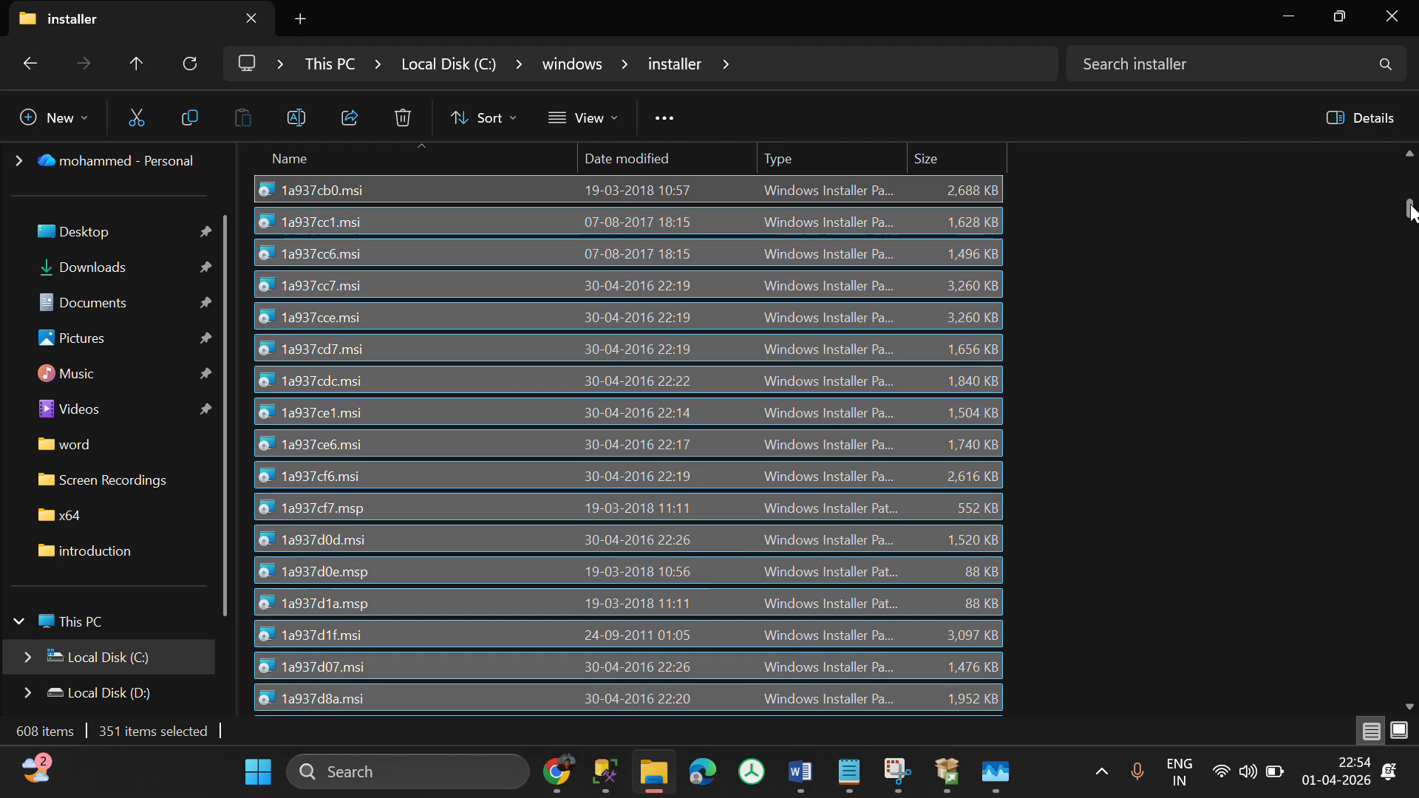
- Launch a new stand-alone SQL Server 2016 setup from the Installation Center and proceed with a new installation to the edition choice
left_click(952, 788)
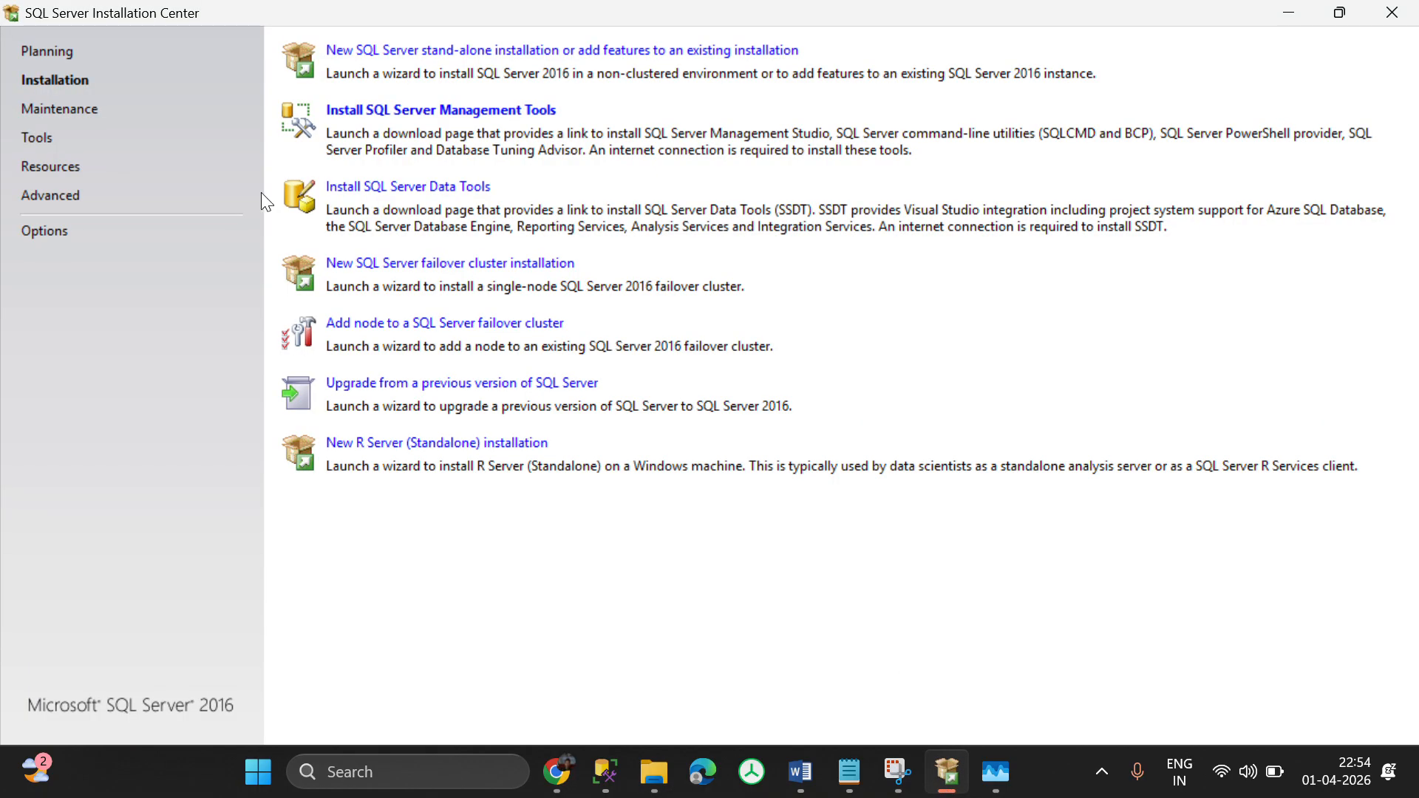
left_click(485, 52)
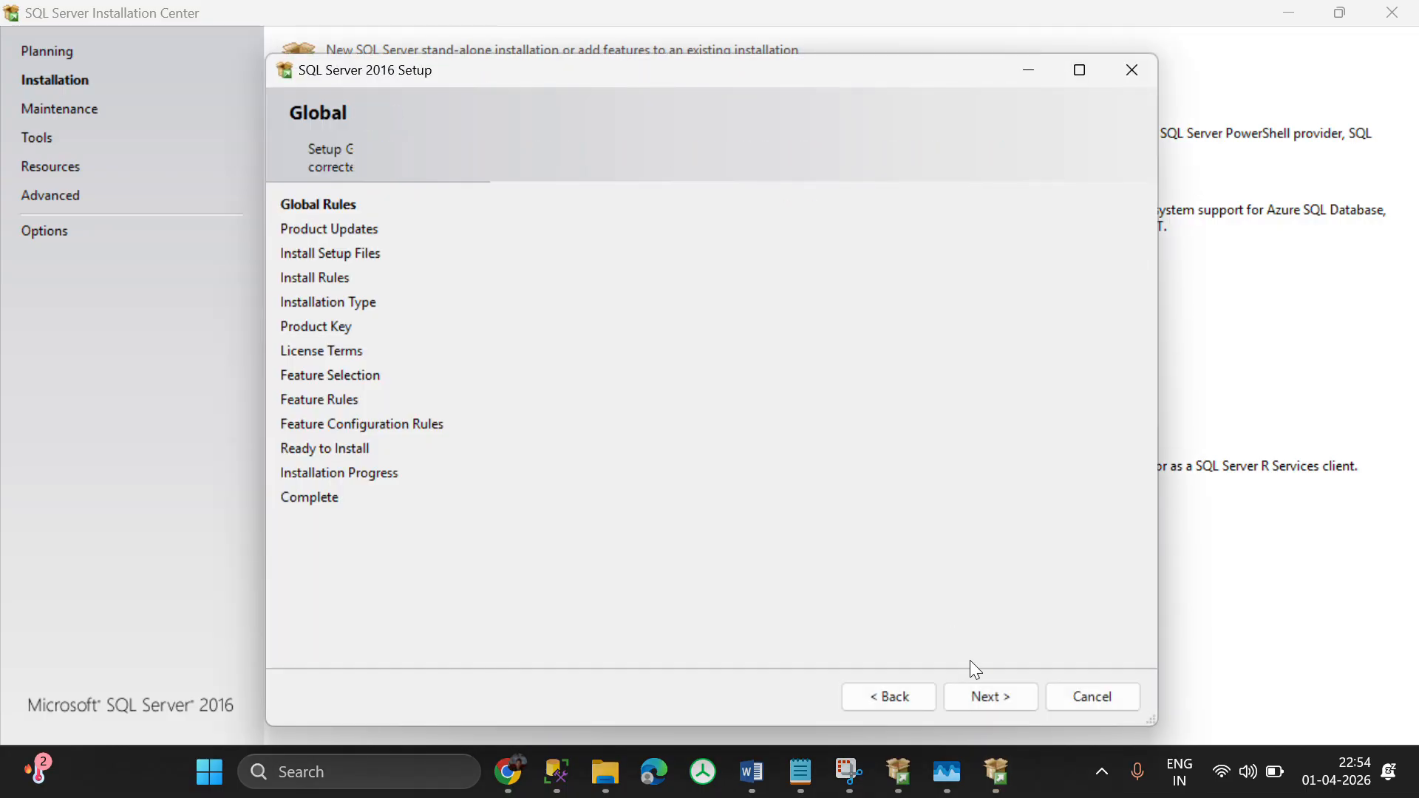
left_click(1007, 696)
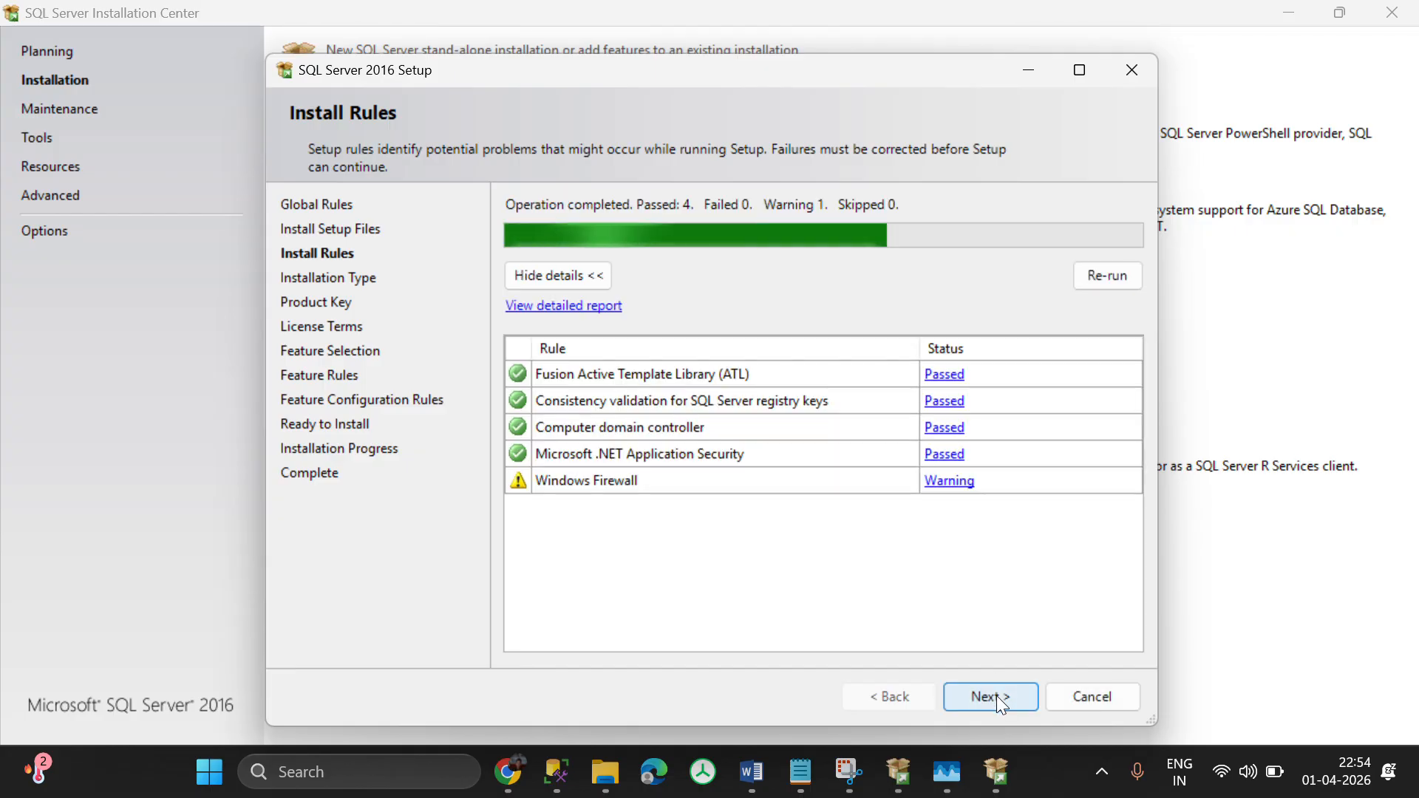
left_click(996, 695)
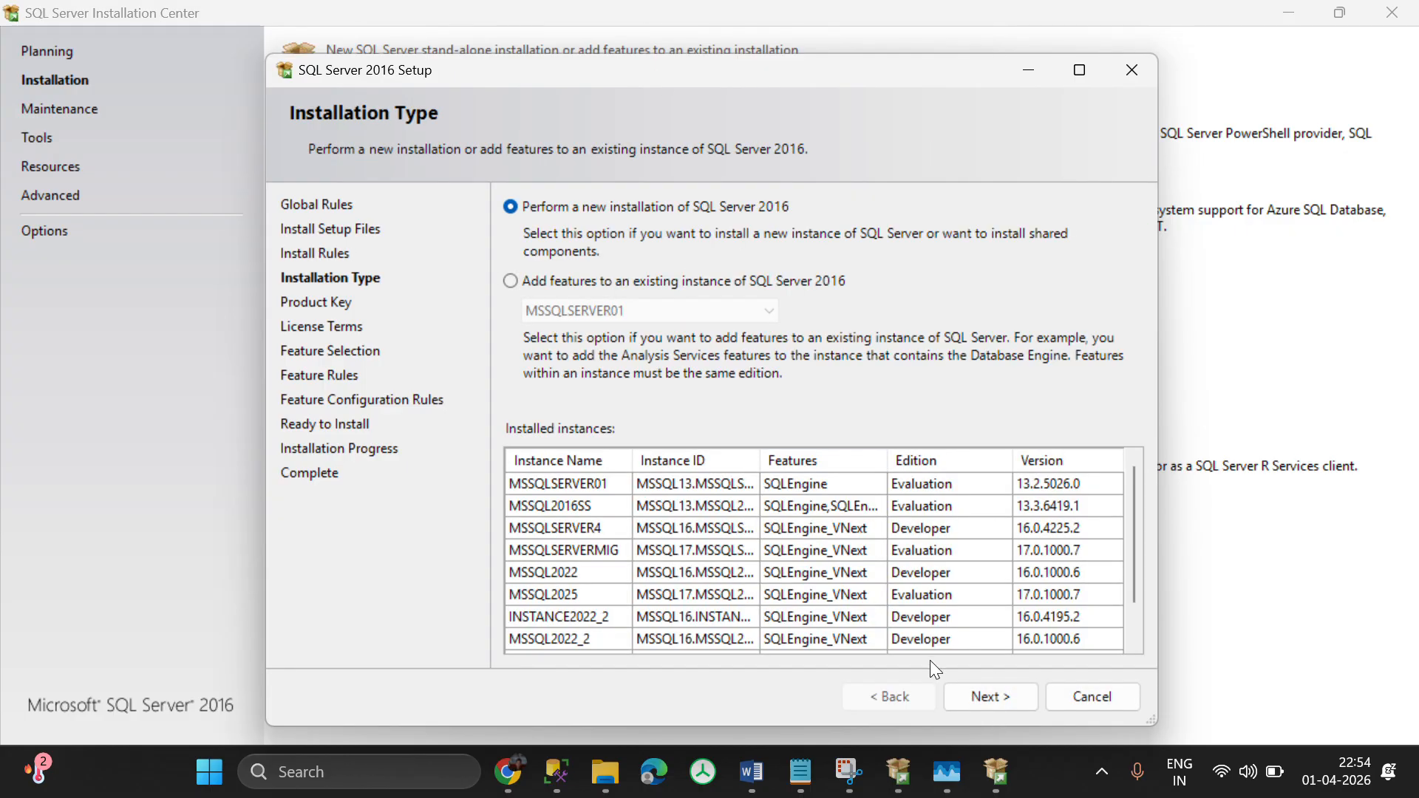
left_click(986, 696)
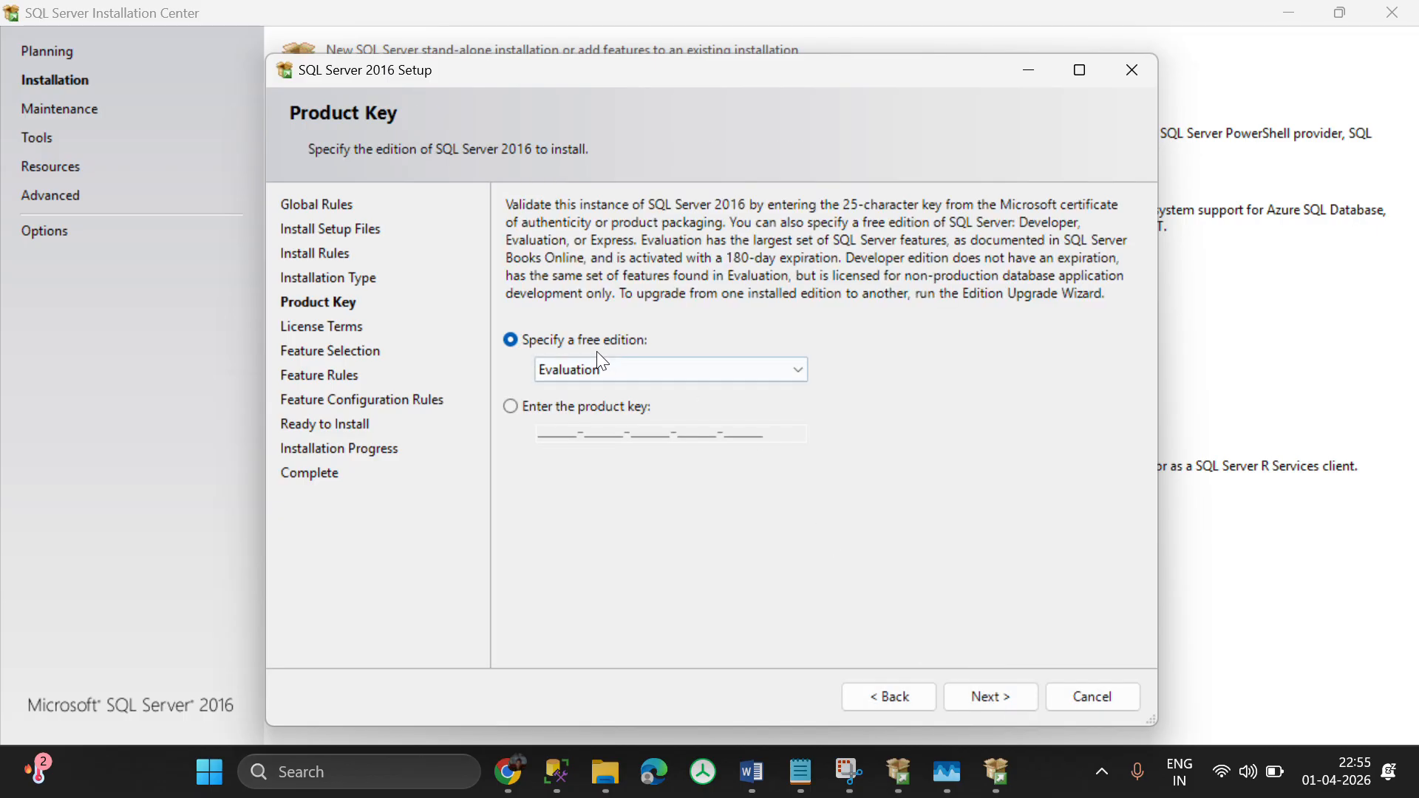
- Choose the free Developer edition and accept the license terms to reach the feature selection
left_click(594, 368)
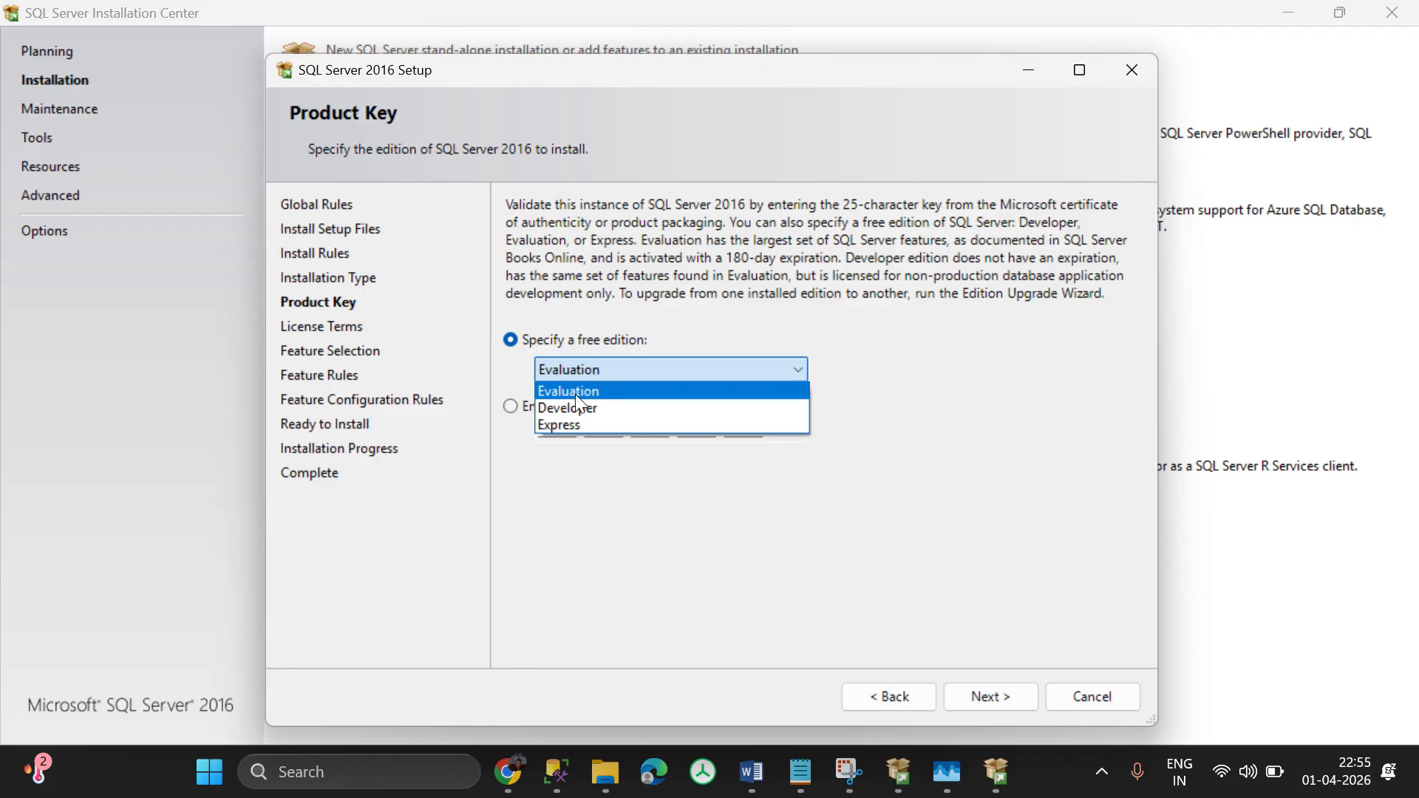
left_click(575, 403)
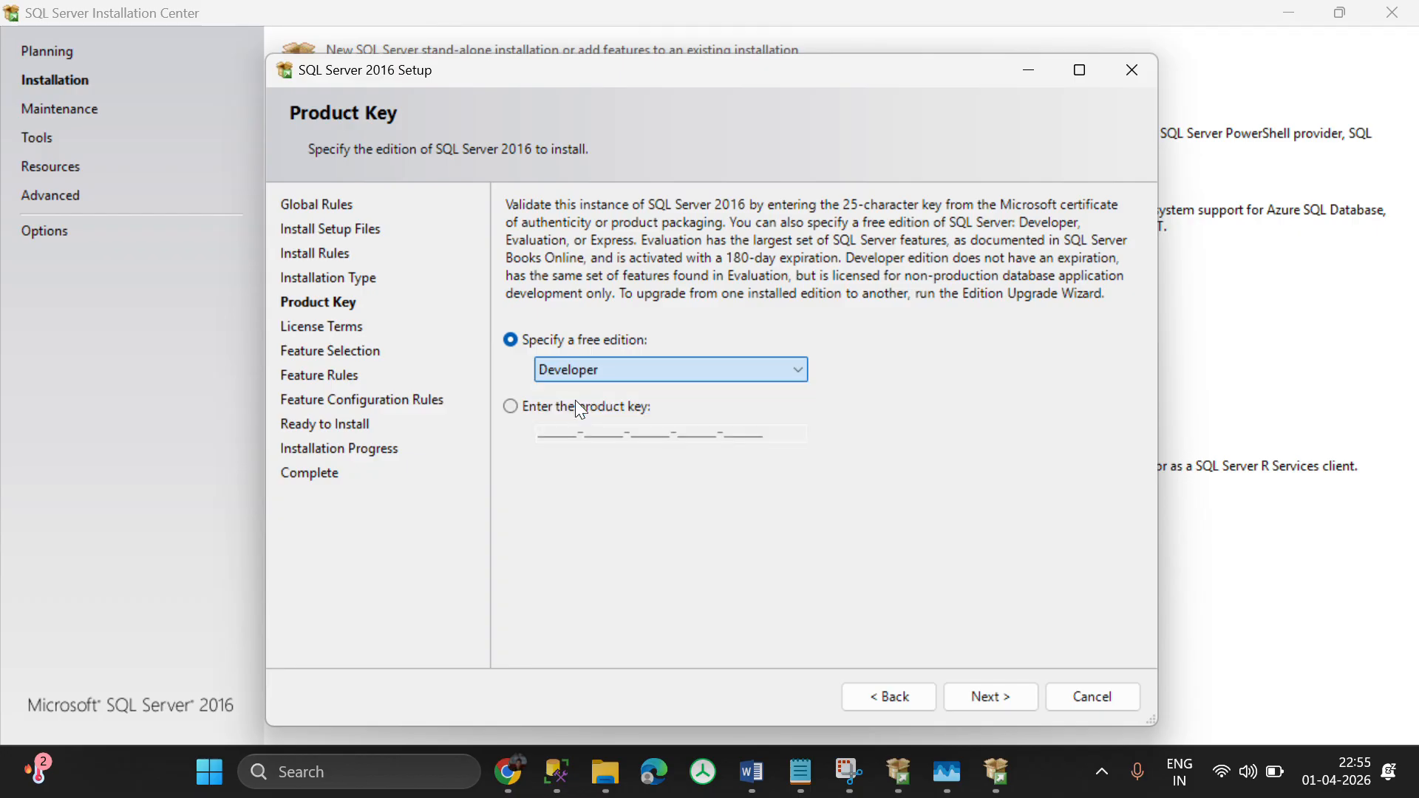
left_click(989, 695)
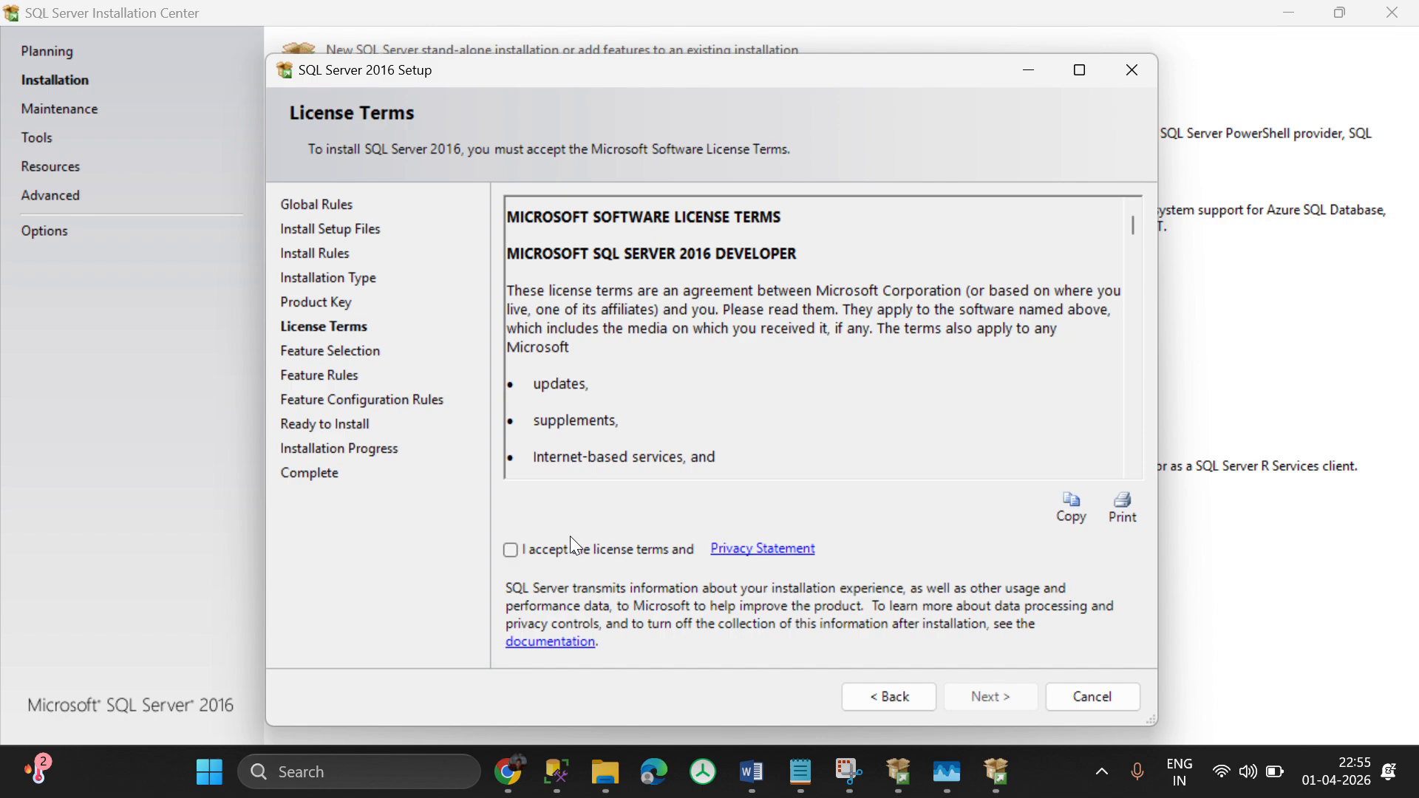
left_click(509, 550)
left_click(952, 689)
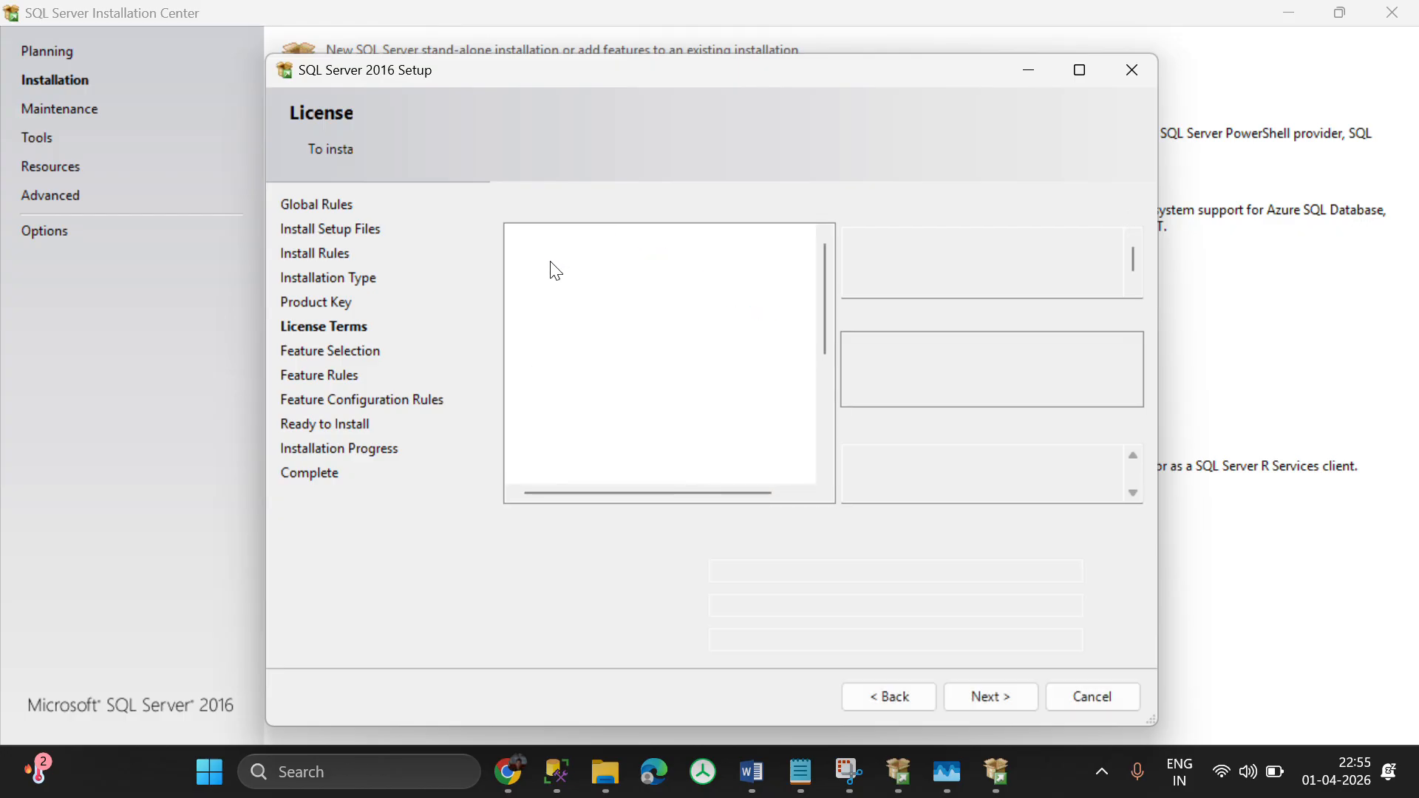
- Select Database Engine Services and SQL Server Replication as the features to install and proceed to Instance Configuration
left_click(544, 255)
left_click(560, 275)
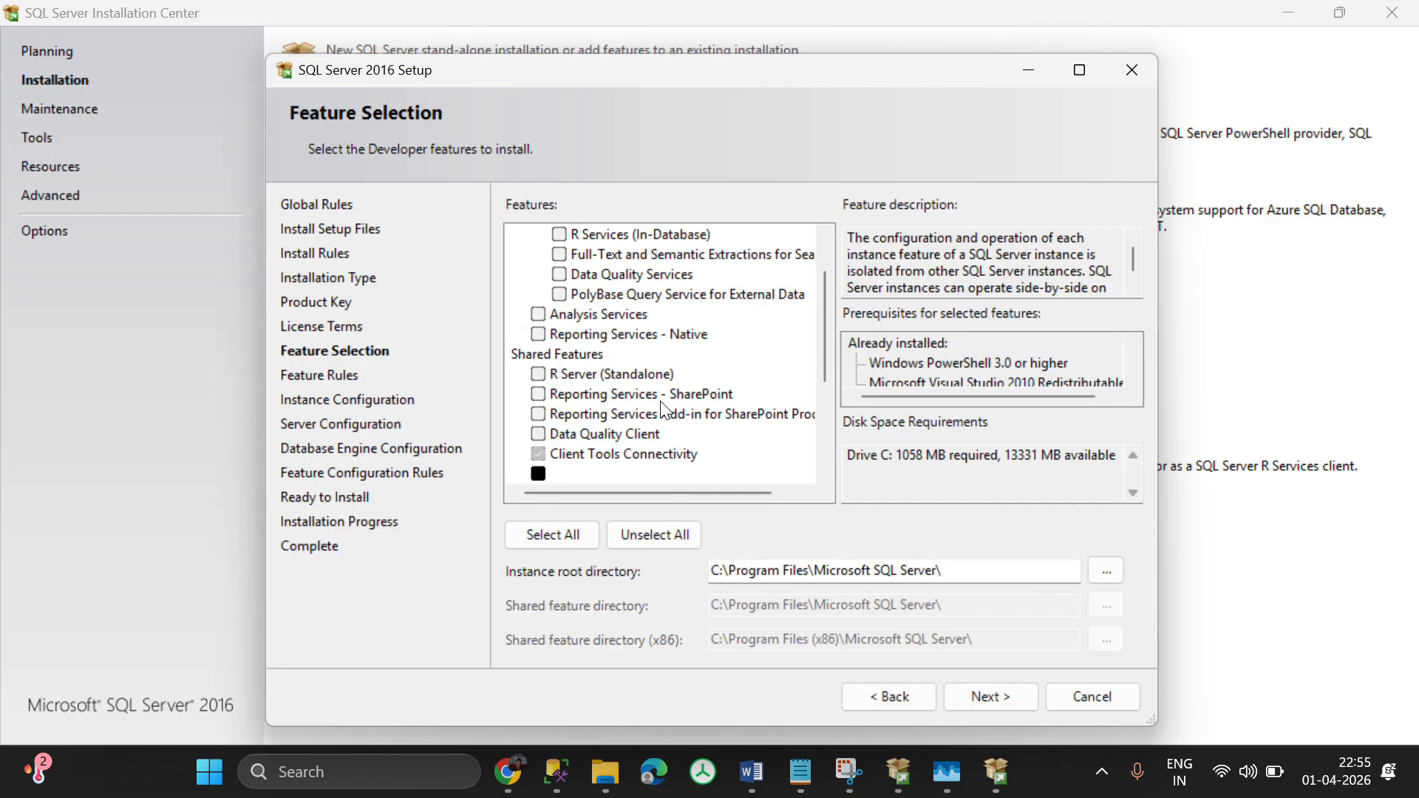
scroll(663, 405, "down", 4)
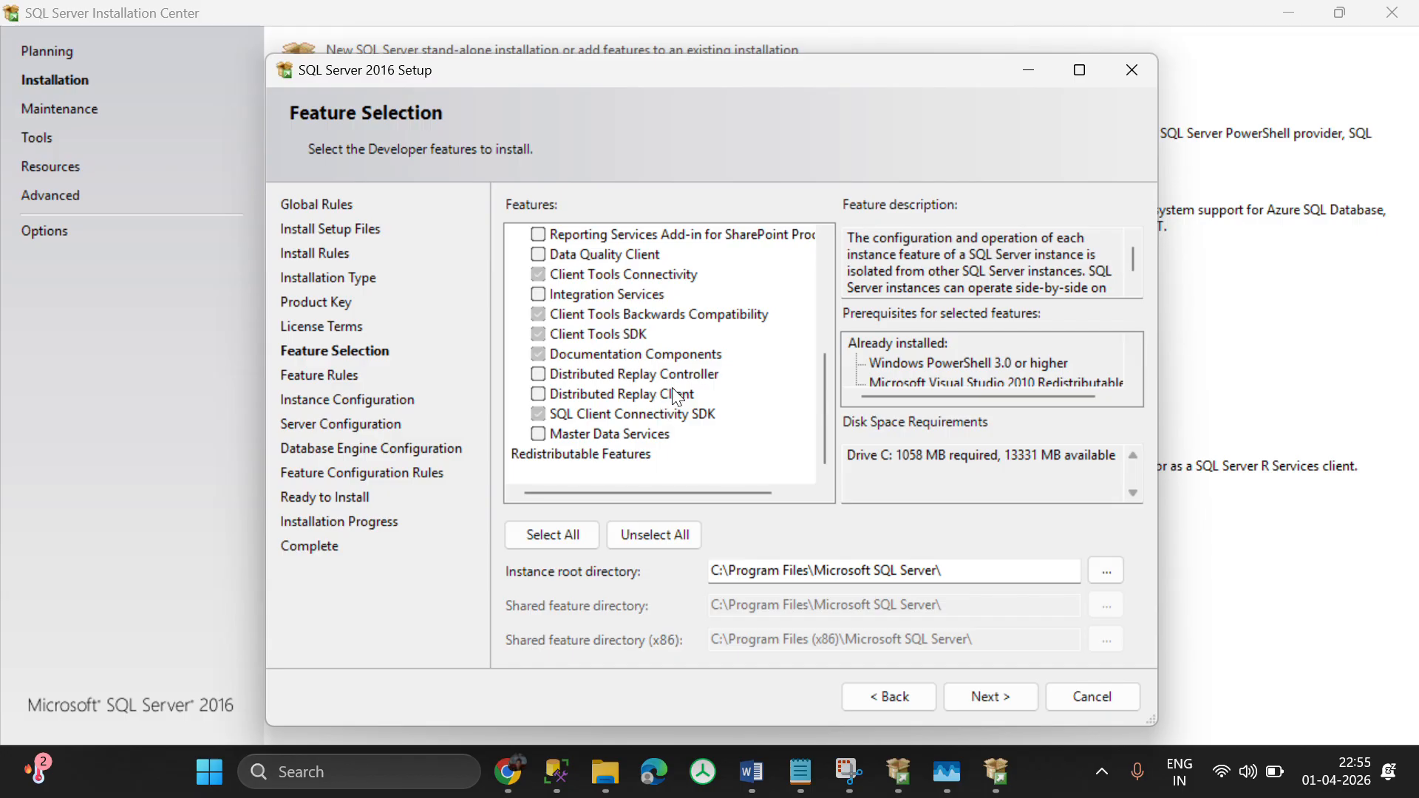
left_click(1005, 695)
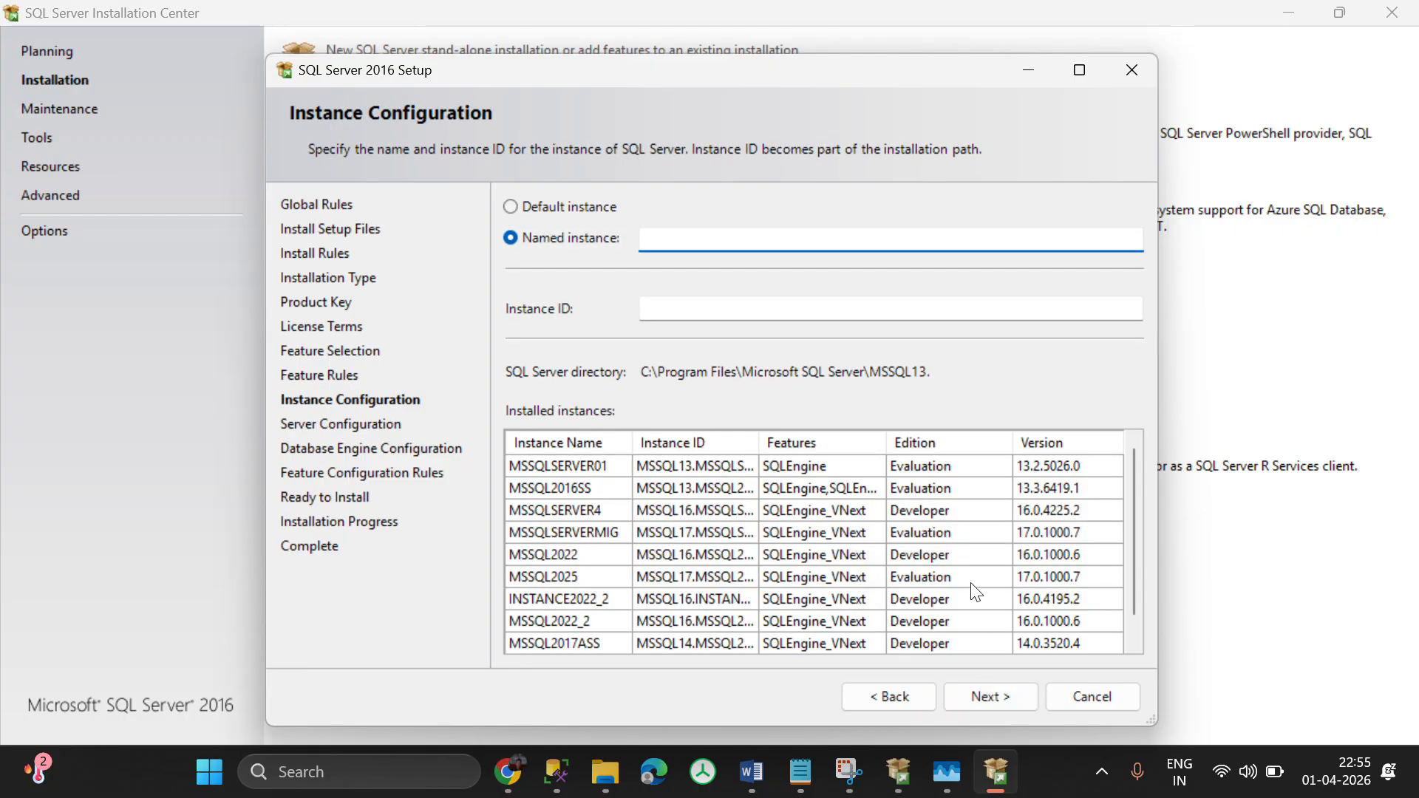
- Name the new named instance mssql2016MSI and proceed to Server Configuration
type("mssql2016m")
key("BackSpace")
type("MSI")
left_click(992, 697)
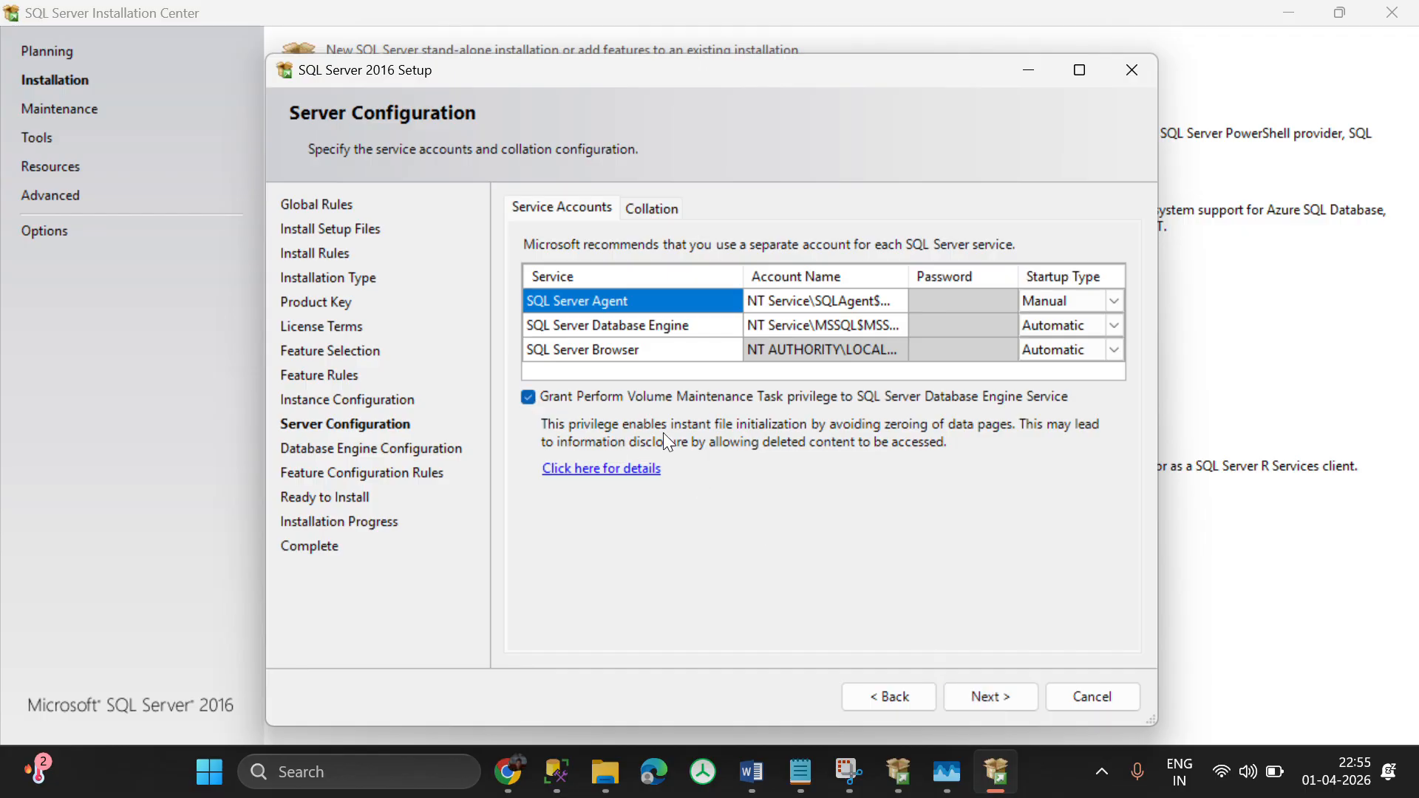
- Accept the default service accounts, add the current user as a SQL Server administrator, and start the installation
left_click(996, 702)
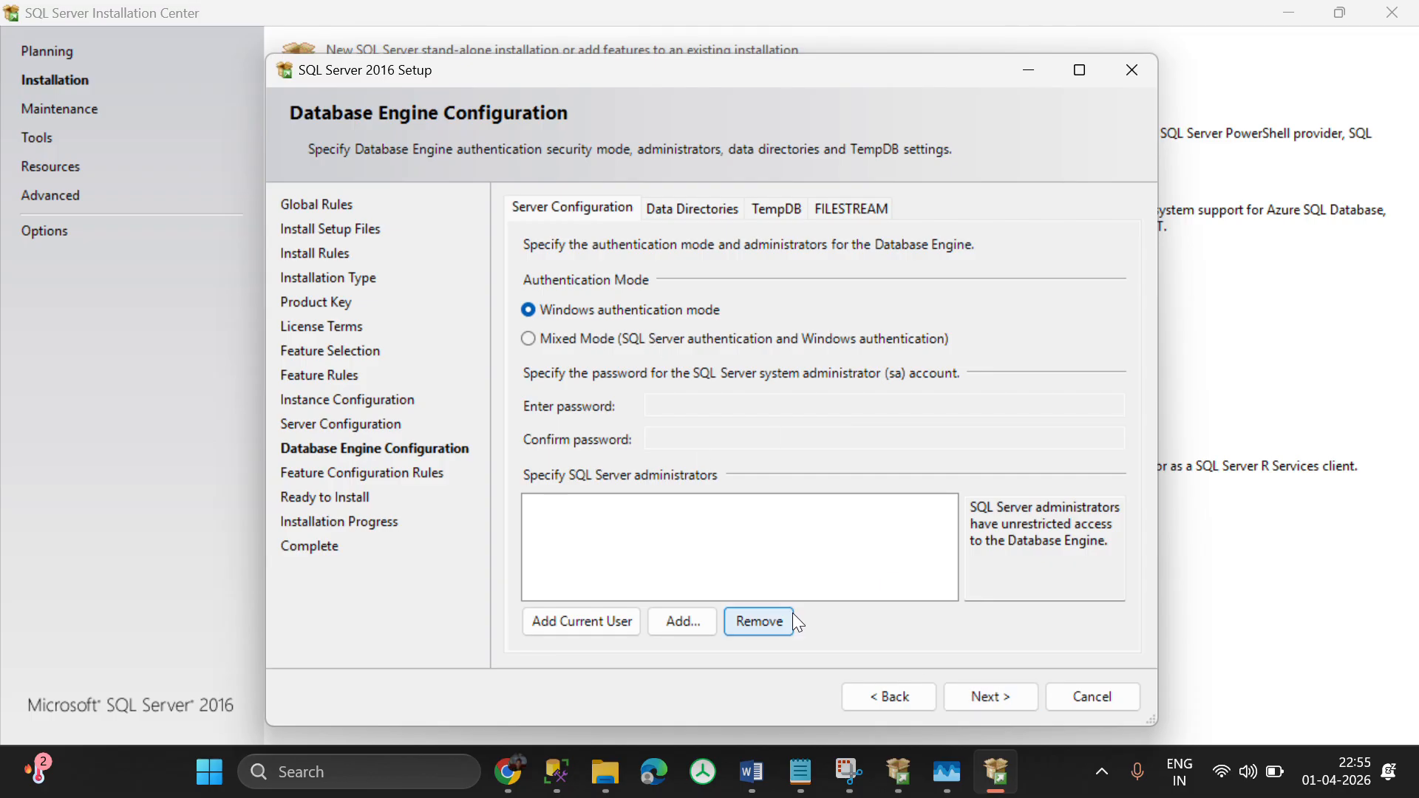
left_click(574, 610)
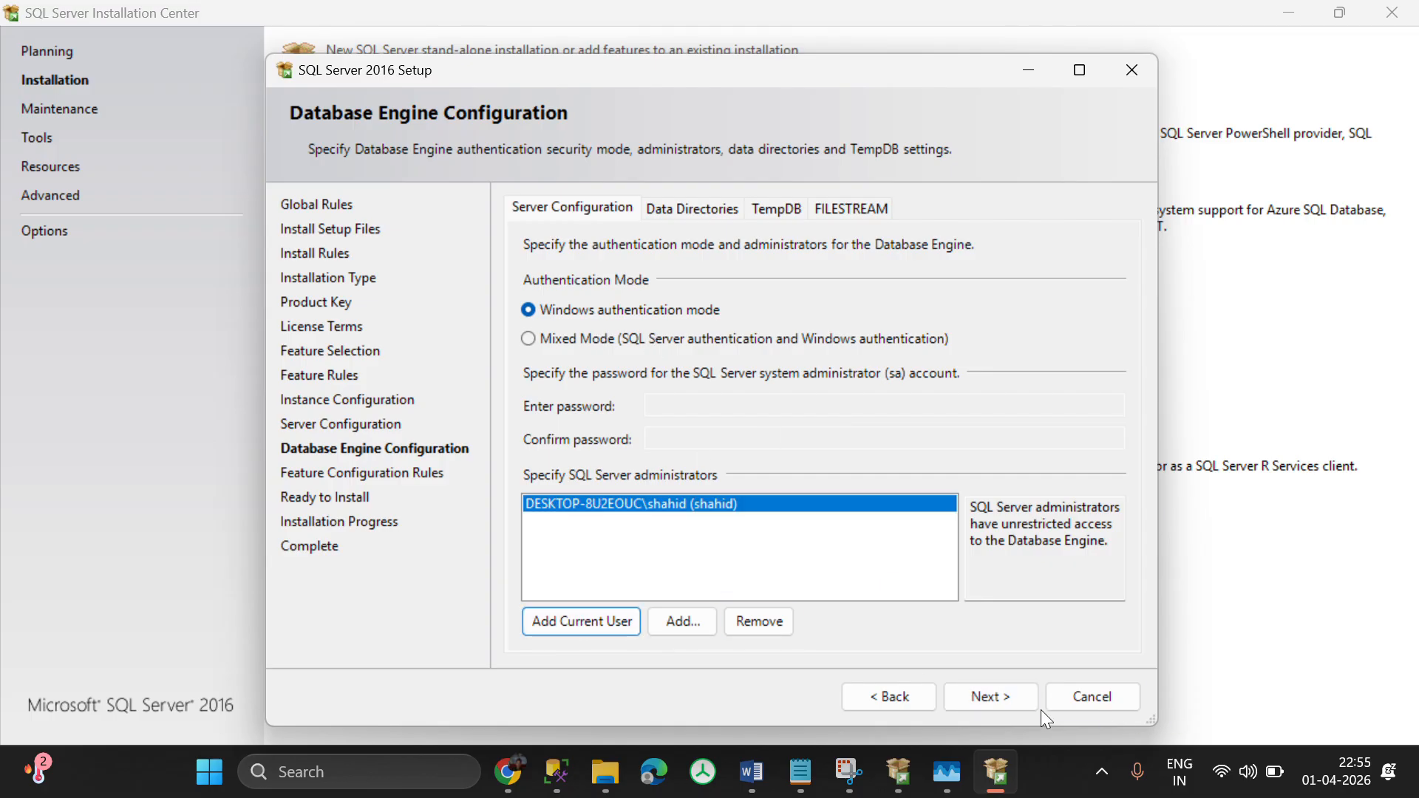
left_click(994, 698)
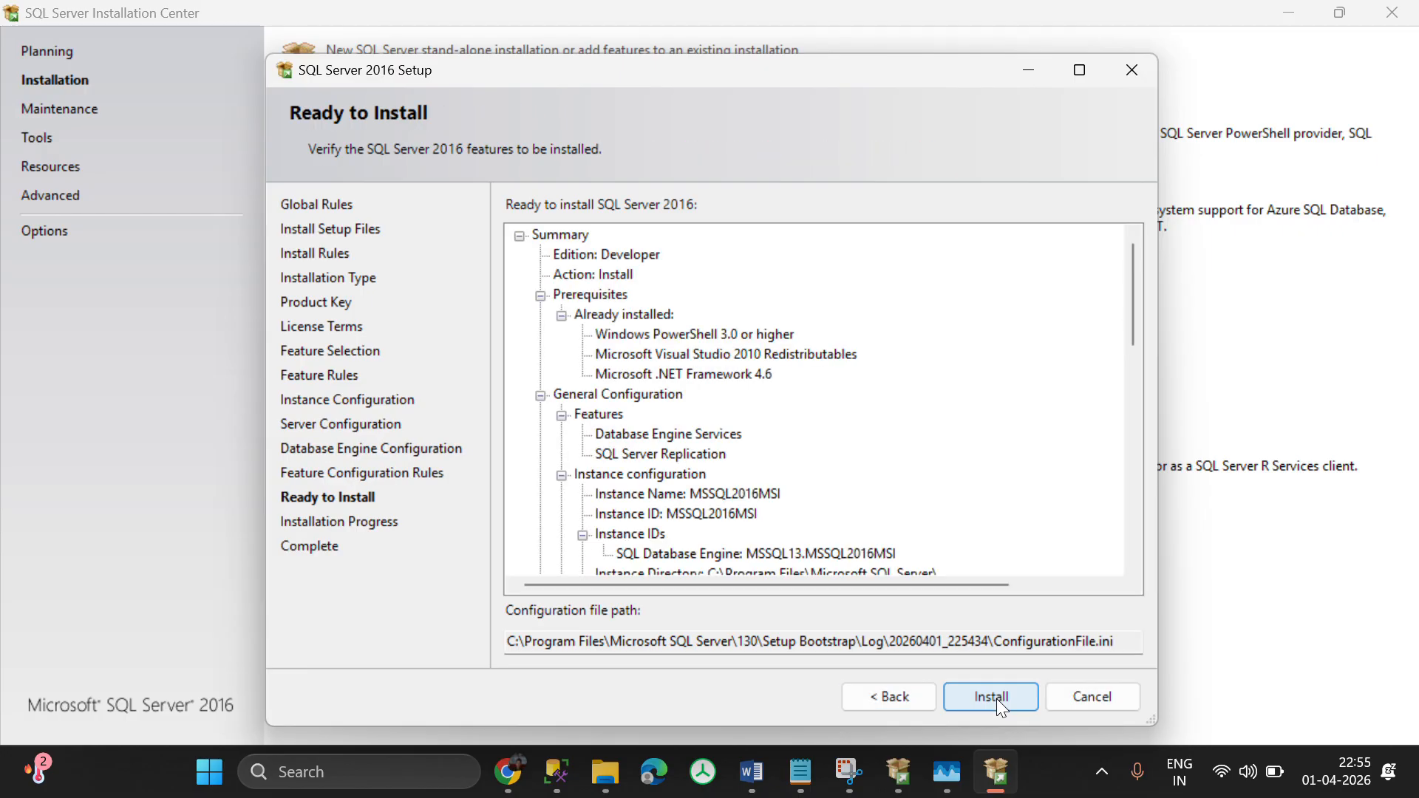
left_click(991, 697)
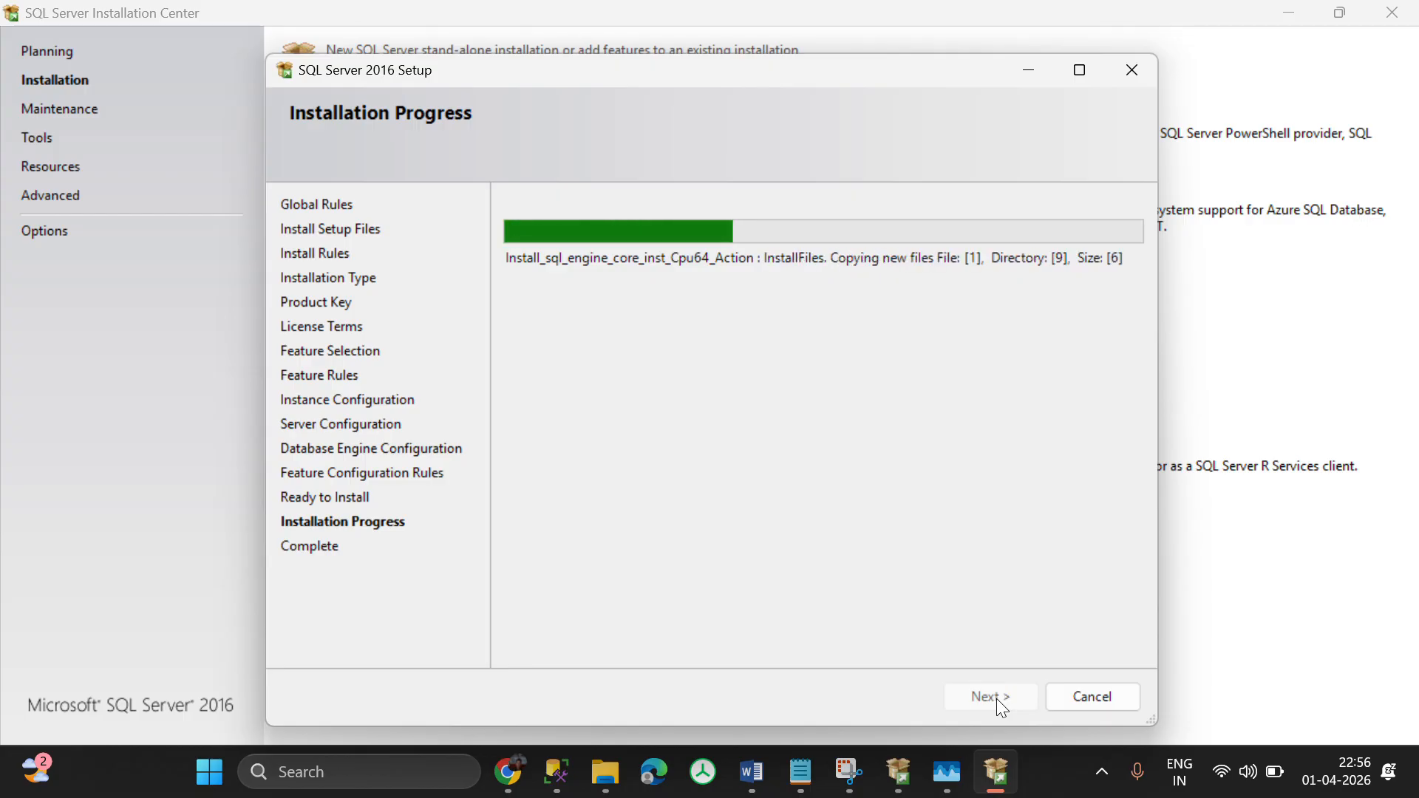
- Switch to File Explorer and examine the MSI and MSP files in the Windows installer folder while setup runs
left_click(606, 773)
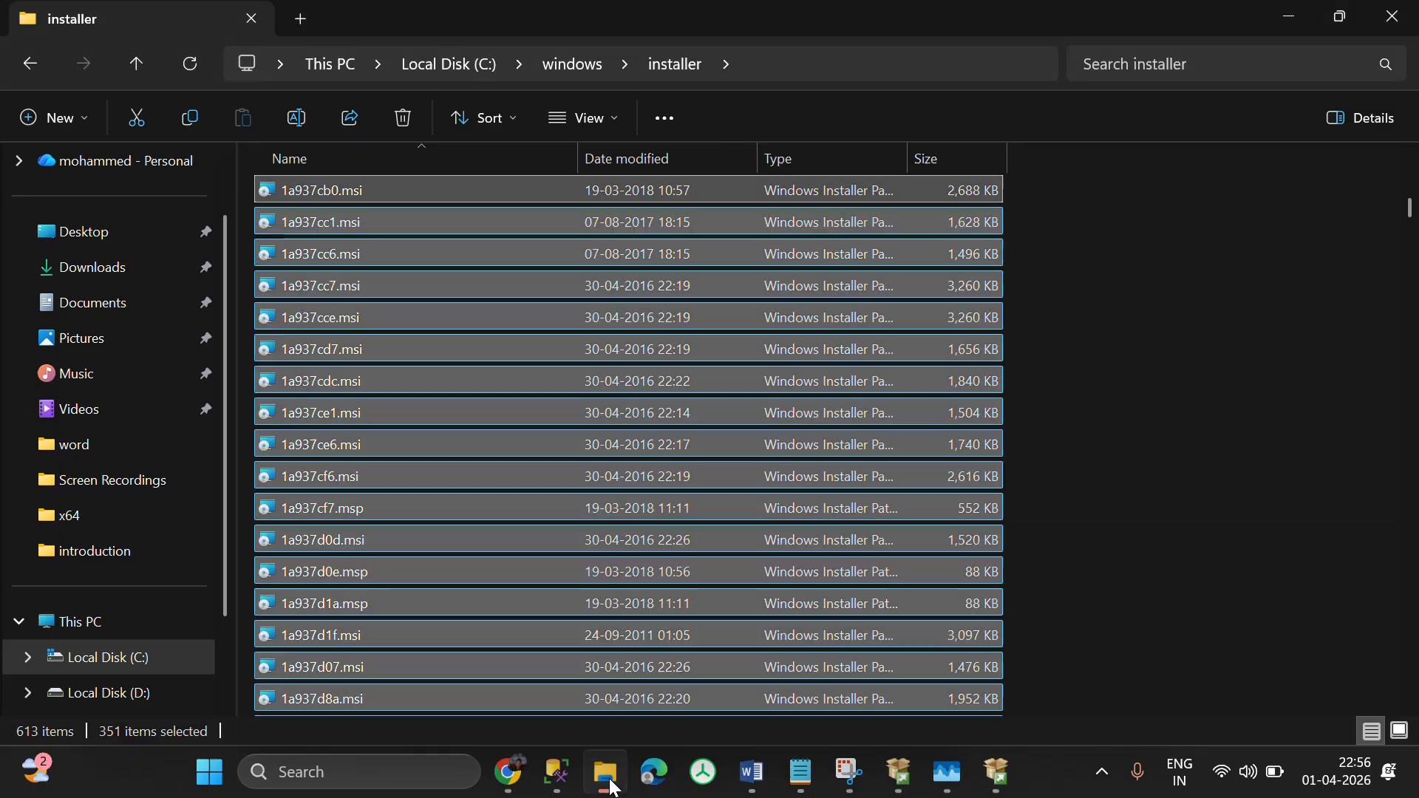
scroll(788, 436, "up", 3)
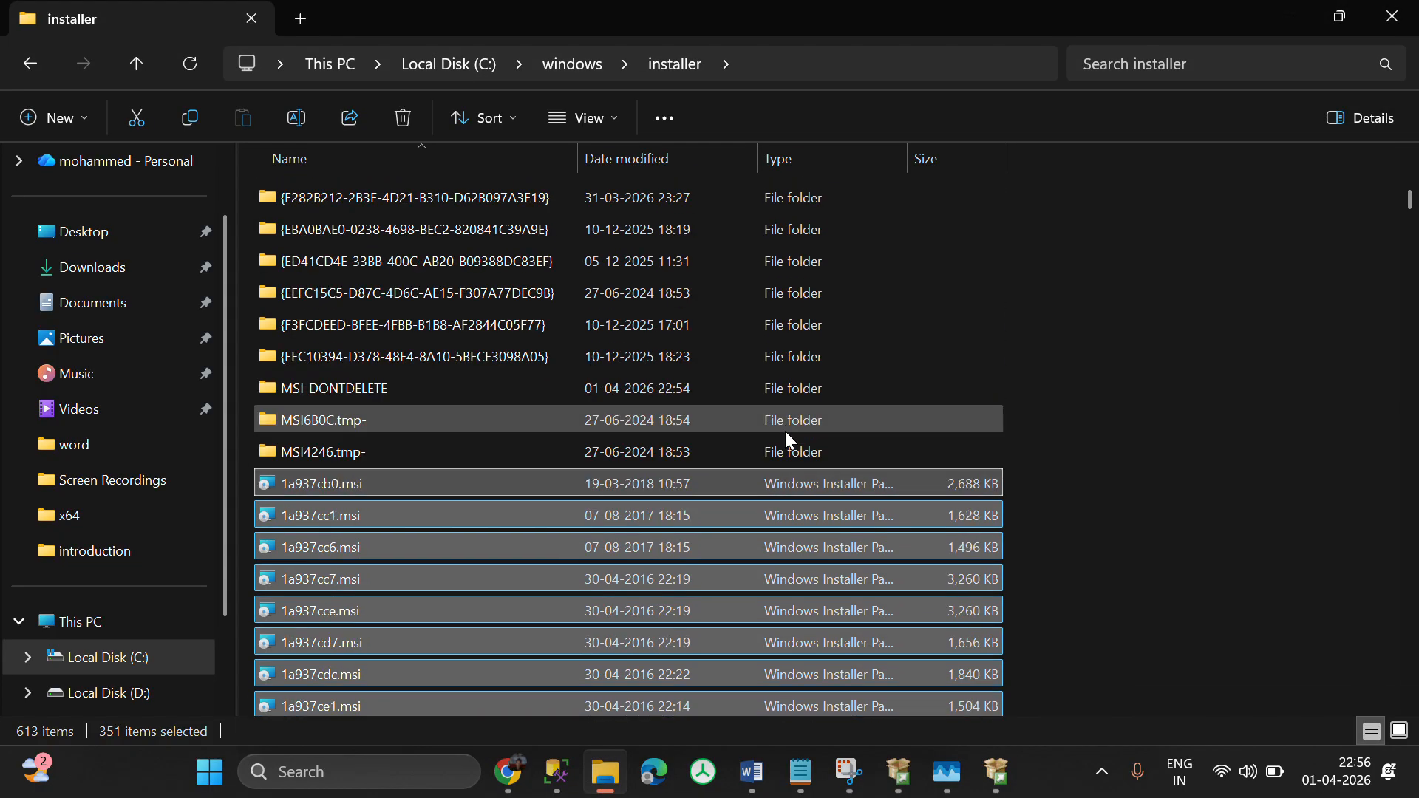
scroll(788, 436, "down", 2)
scroll(788, 436, "down", 20)
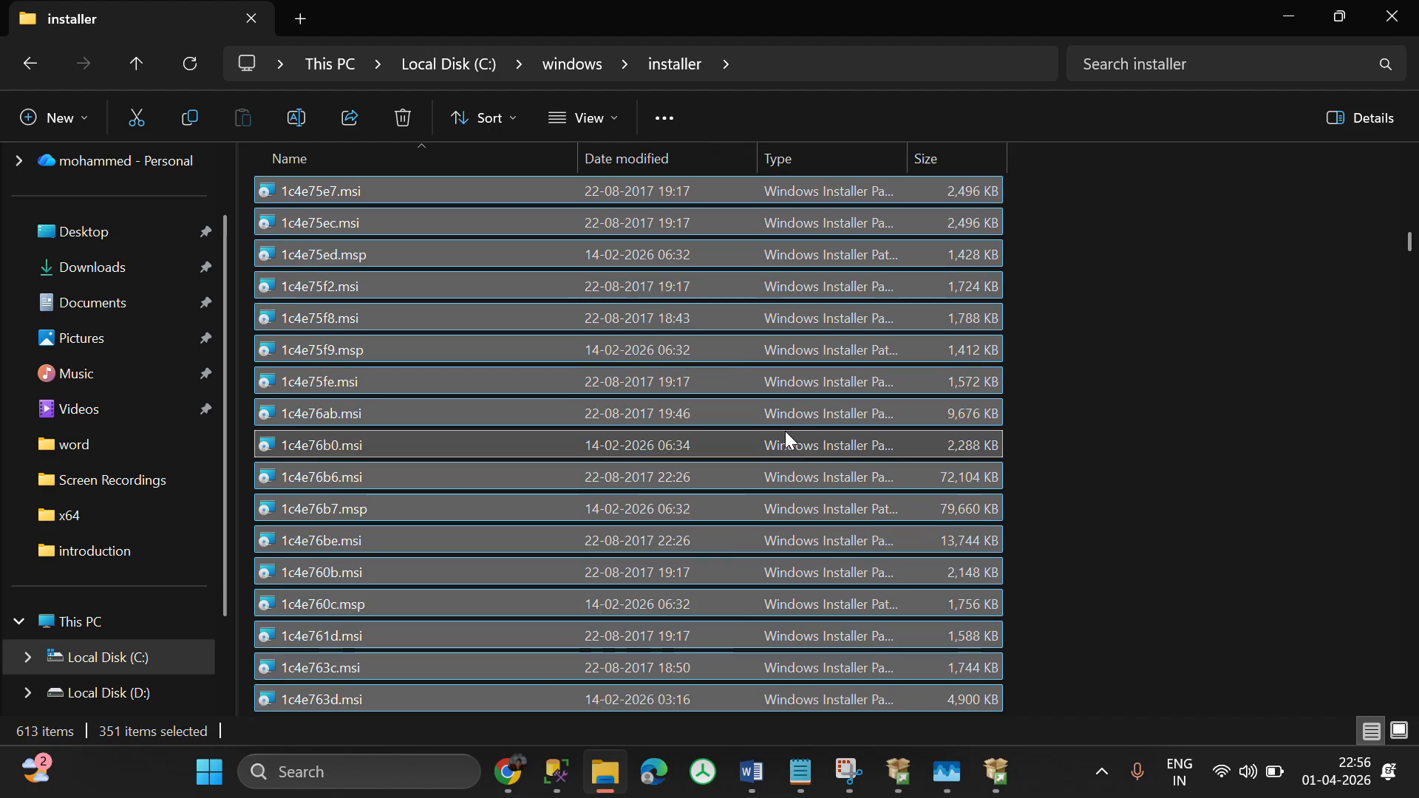
scroll(788, 439, "down", 10)
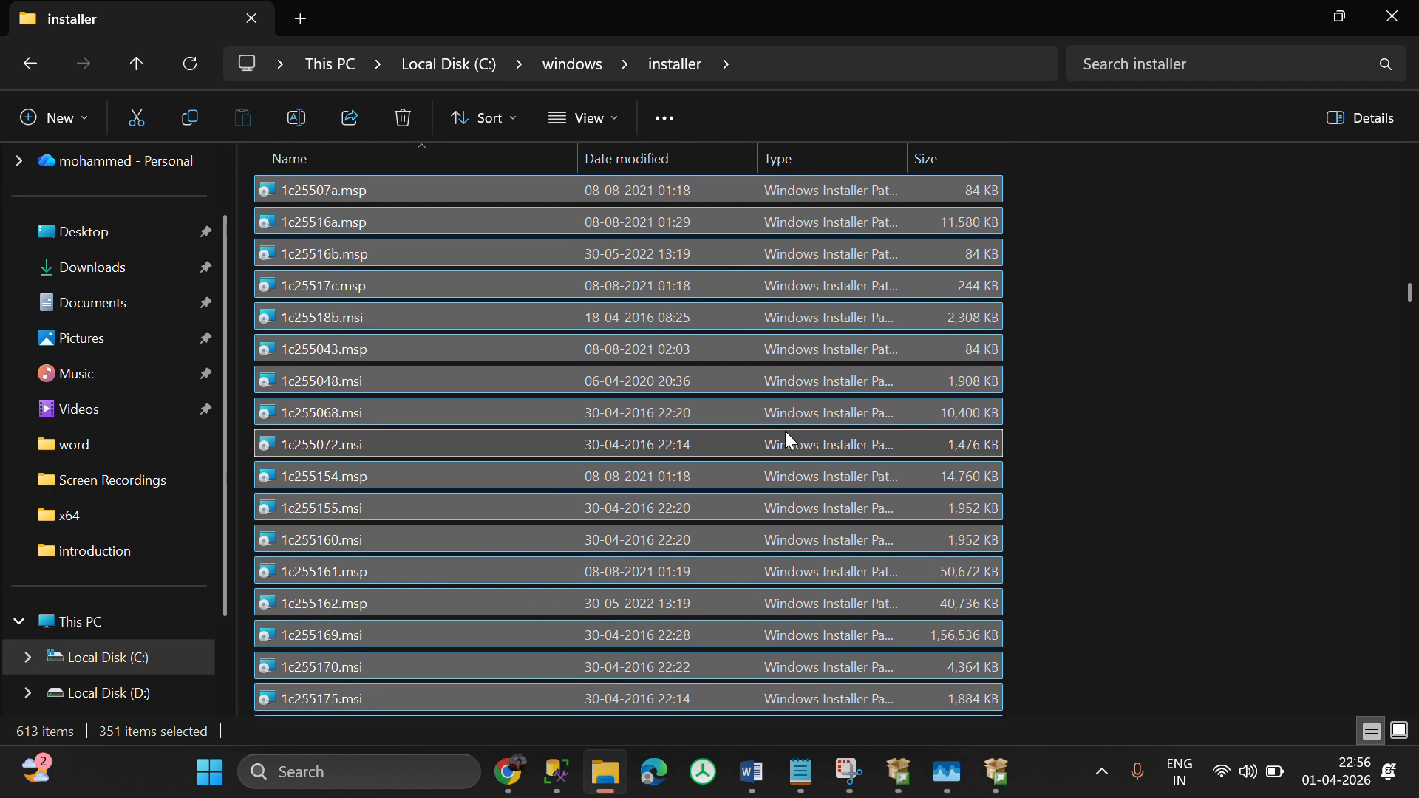
scroll(788, 438, "down", 5)
scroll(790, 439, "down", 15)
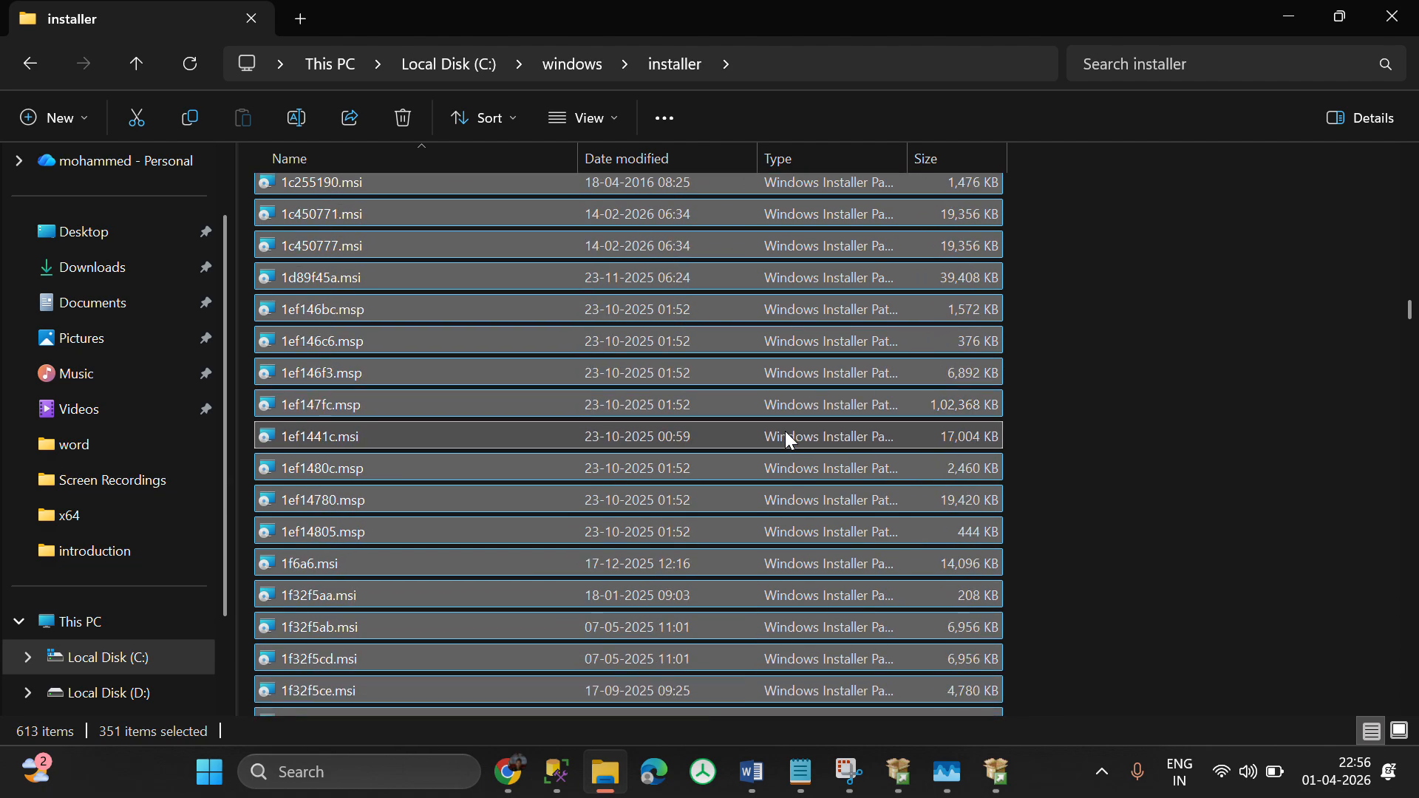
scroll(790, 439, "down", 20)
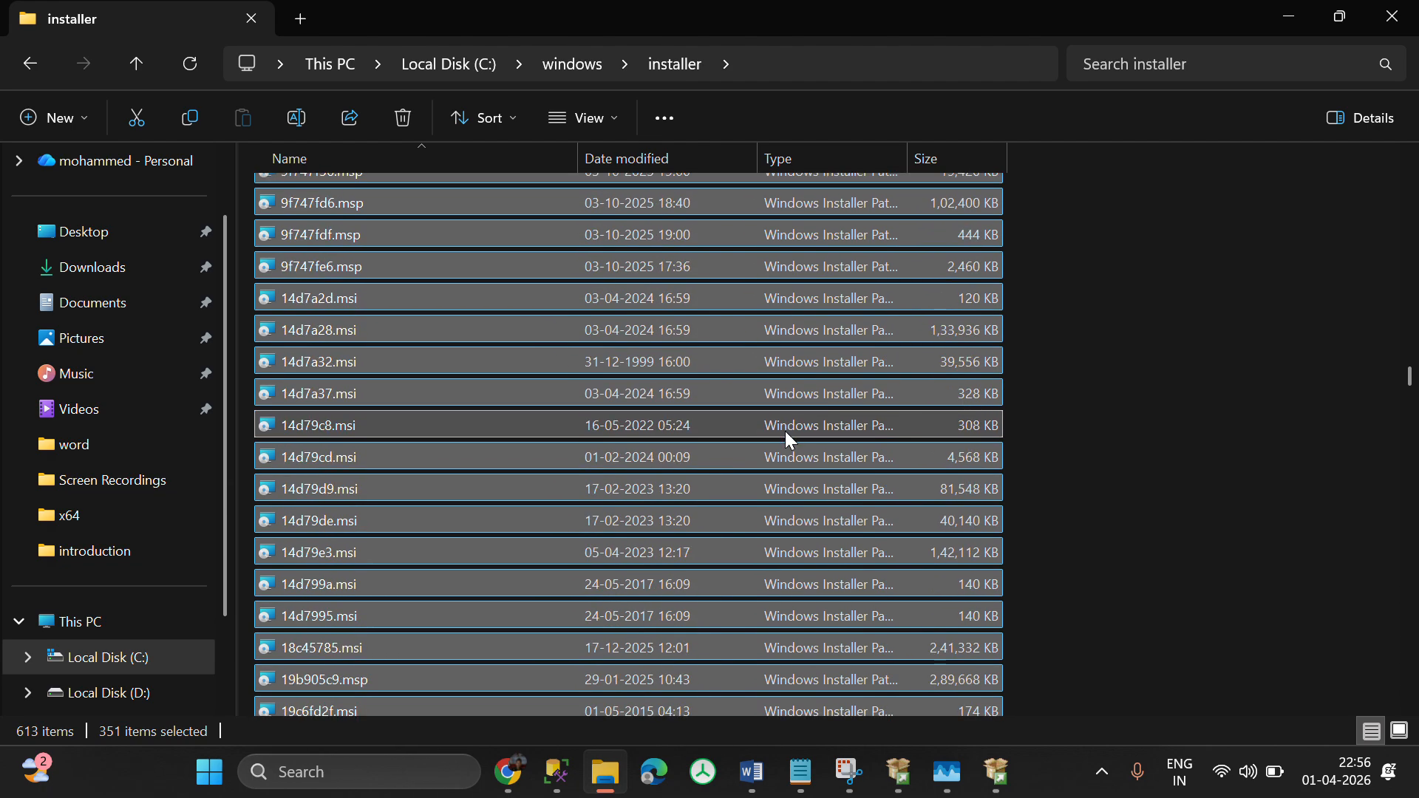
scroll(789, 439, "down", 20)
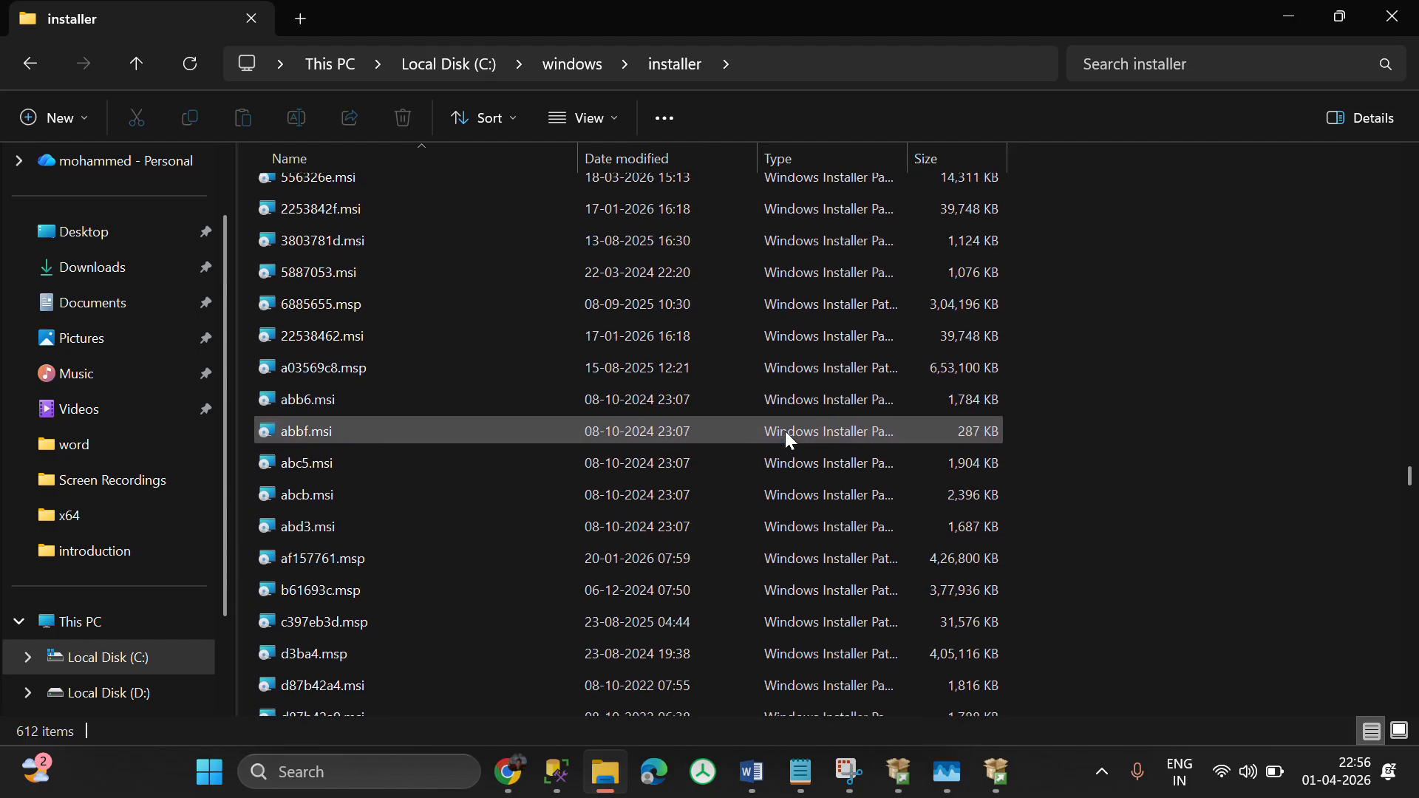
- Select all the MSI and MSP files in the Windows installer folder, from fbad2b.msi up to 1a937cb0.msi
scroll(785, 431, "up", 10)
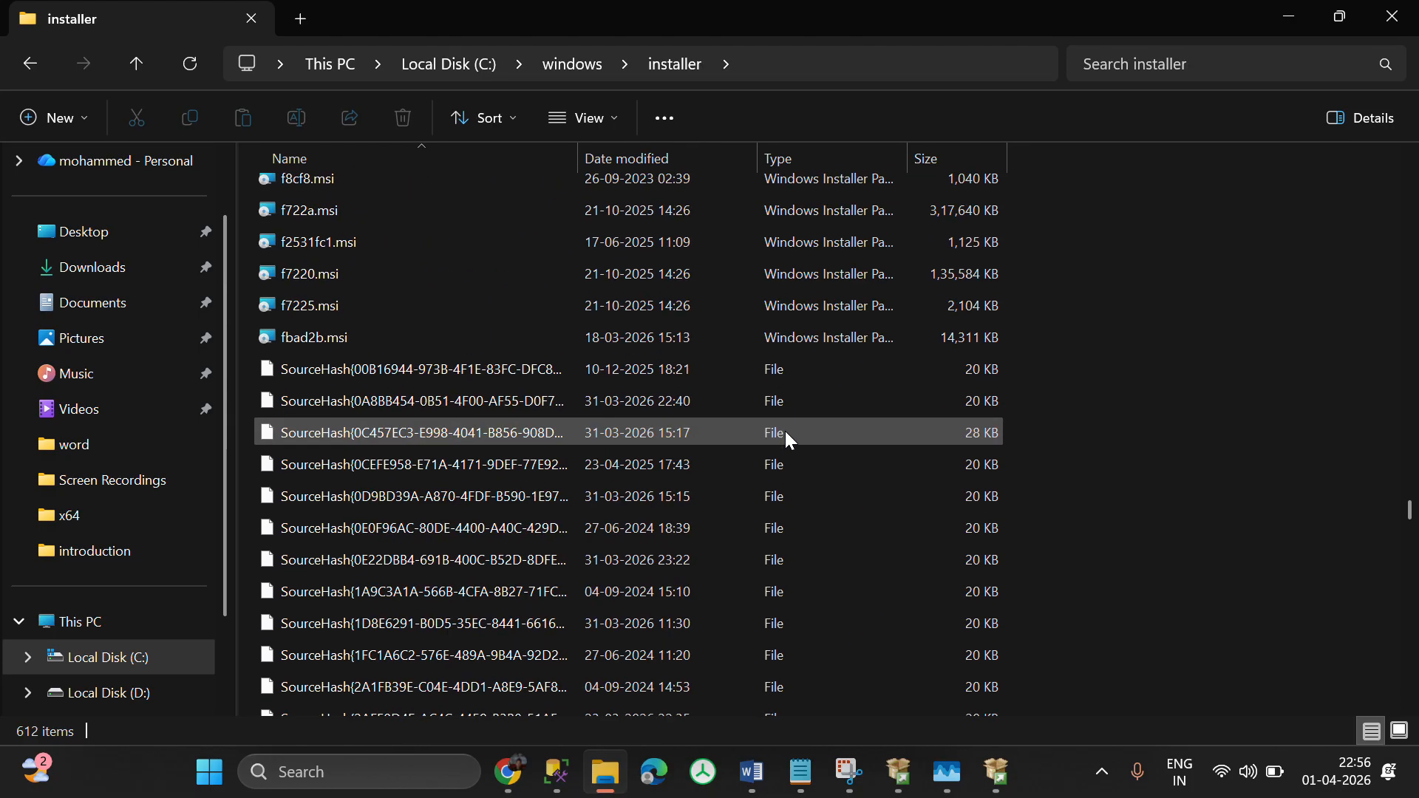
left_click(665, 515)
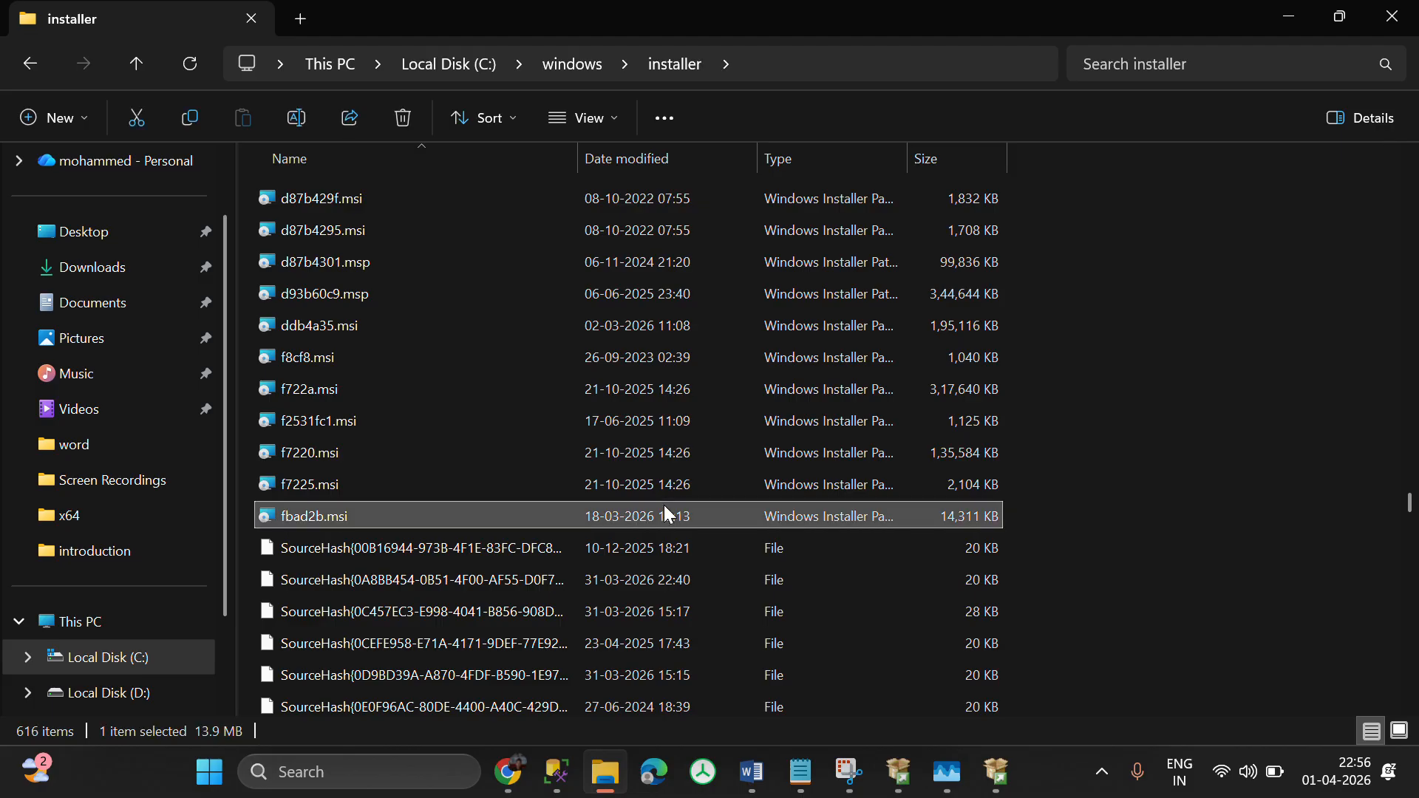
key("shift+Up")
key("shift+Up")
key("shift+Up")
key("shift+Up")
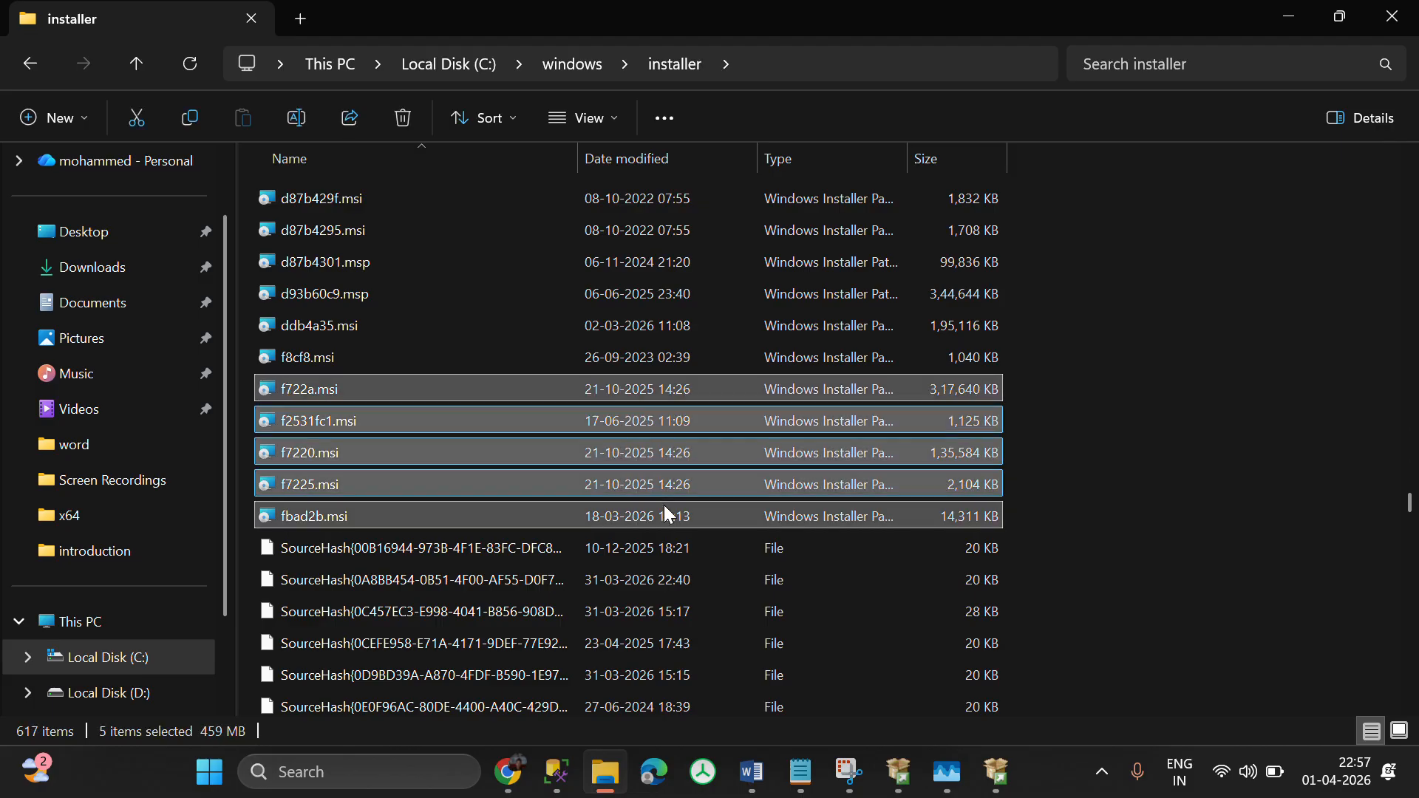
key("shift+Page_Down")
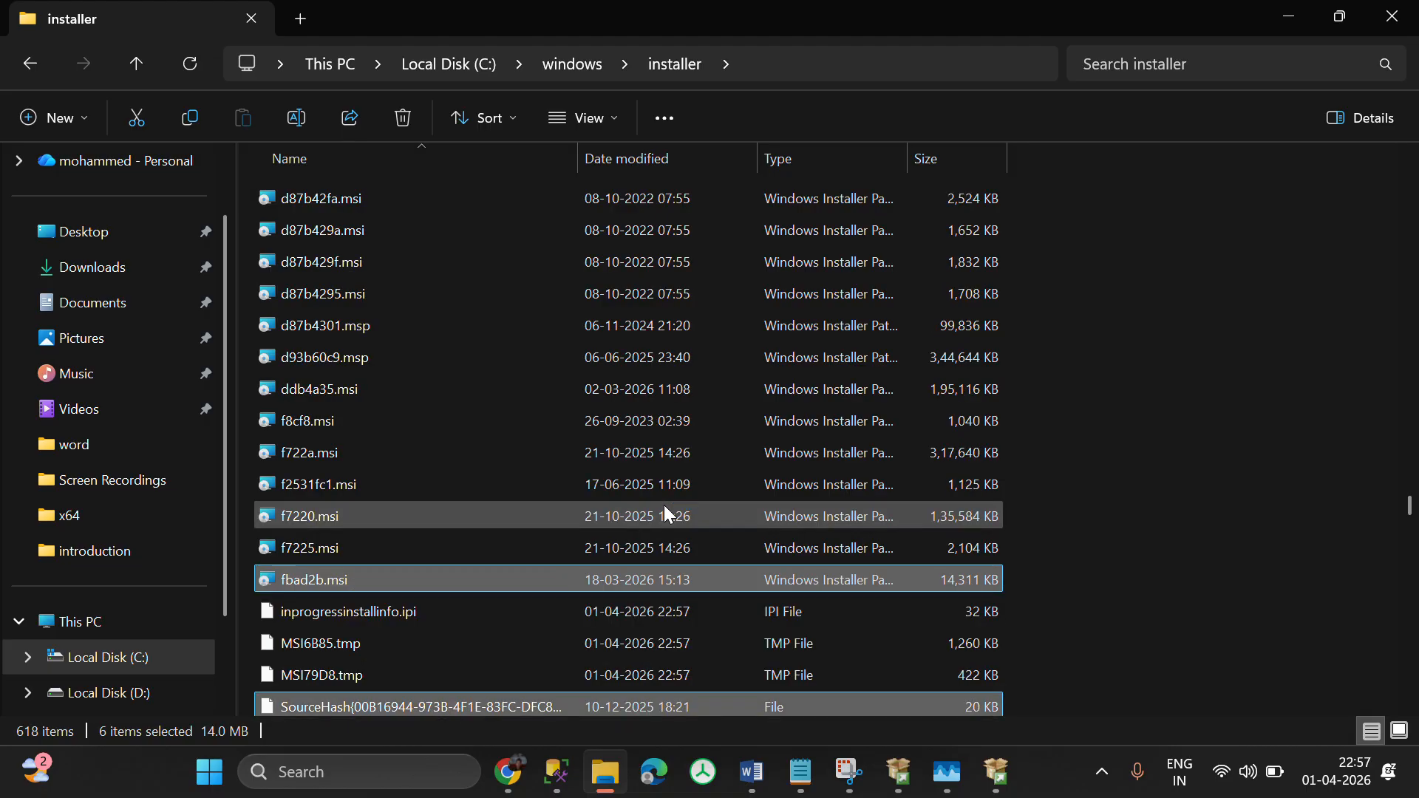
key("shift+Page_Up")
key("shift+Page_Up")
key("shift+Page_Up")
key("shift+Page_Up")
key("shift+Page_Up")
key("shift+Page_Up")
key("shift+Page_Up")
key("shift+Page_Up")
key("shift+Page_Up")
key("shift+Page_Up")
key("shift+Page_Up")
key("shift+Page_Up")
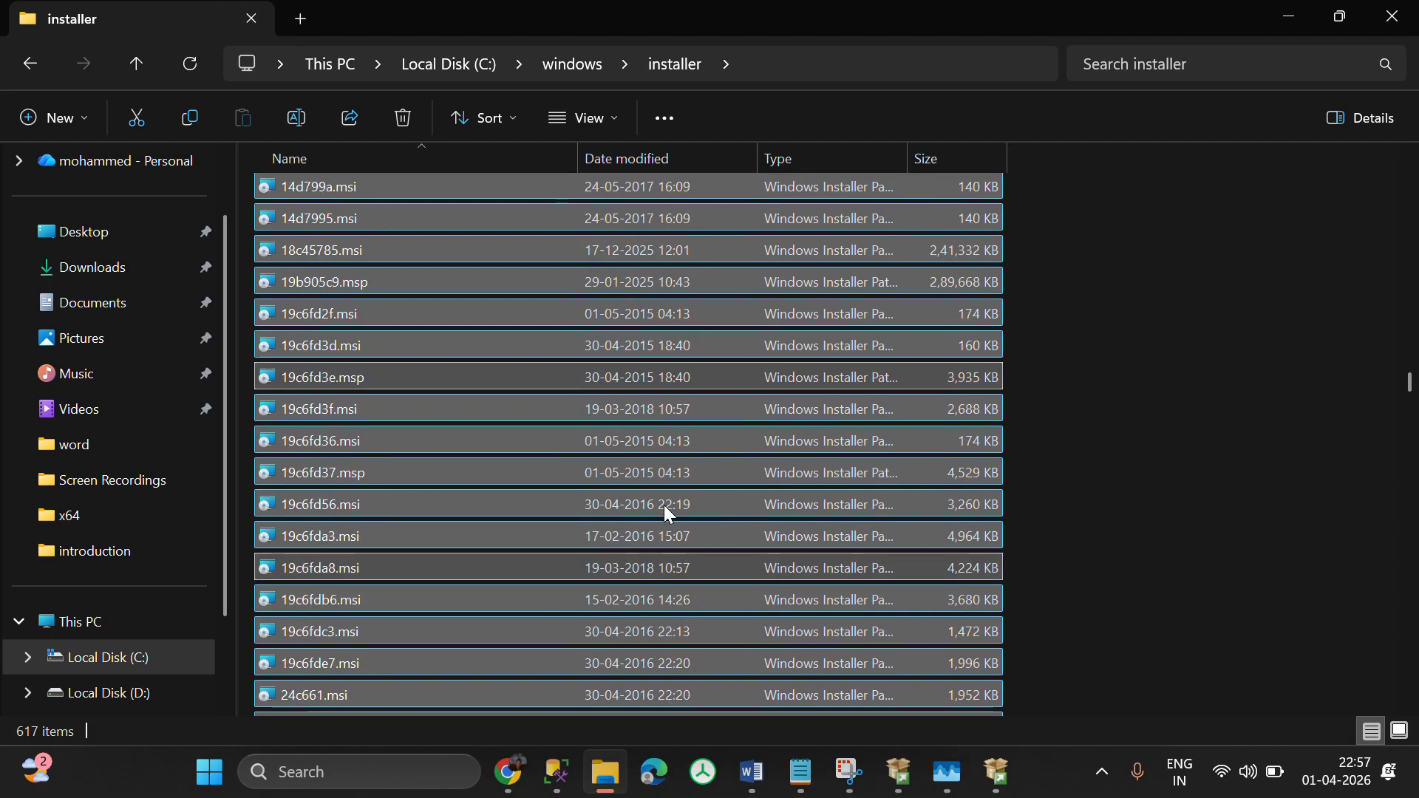
key("shift+Page_Up")
key("shift+Page_Up")
key("shift+Page_Up")
key("shift+Page_Up")
key("shift+Page_Up")
key("shift+Page_Up")
key("shift+Page_Up")
key("shift+Page_Up")
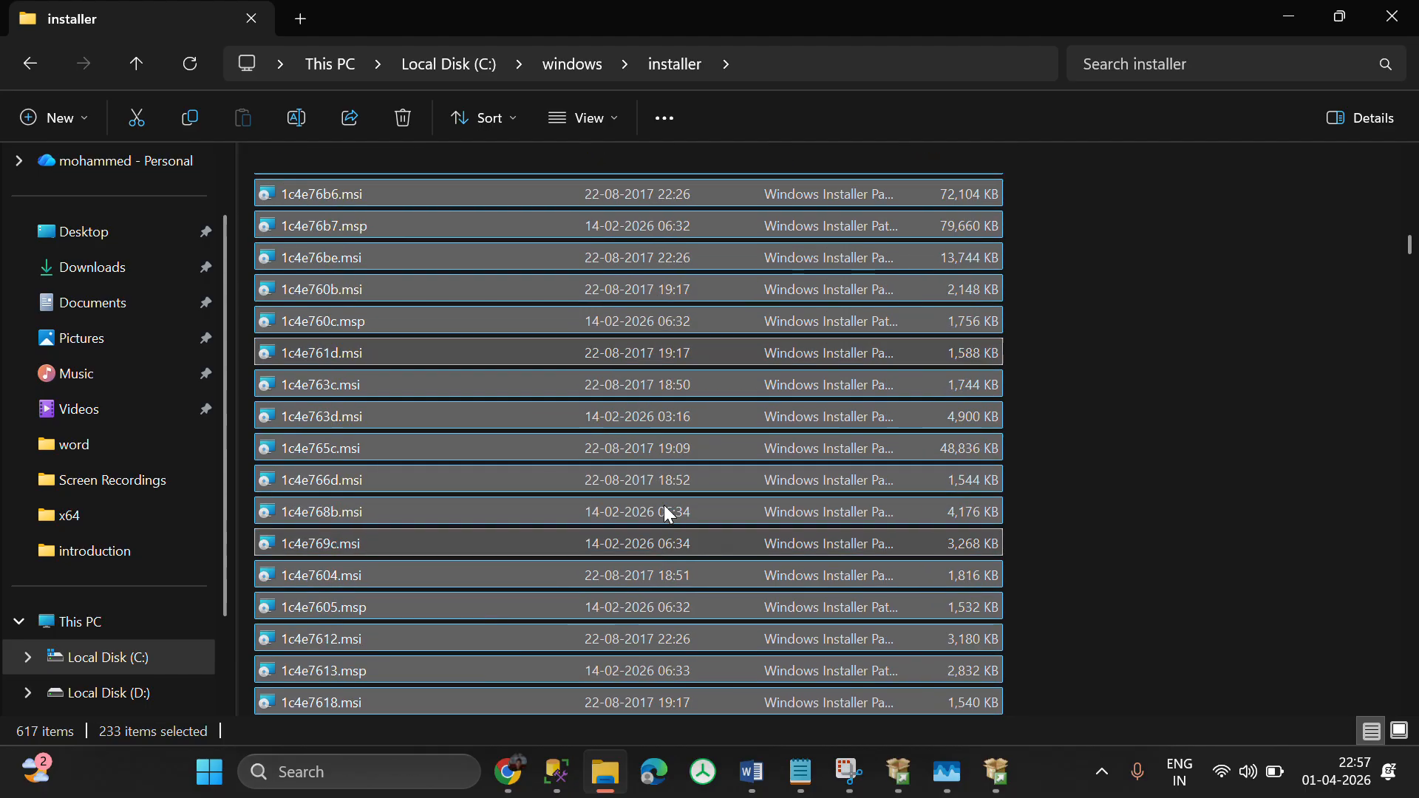
key("shift+Page_Up")
key("shift+Page_Up")
key("shift+Page_Up")
key("shift+Page_Up")
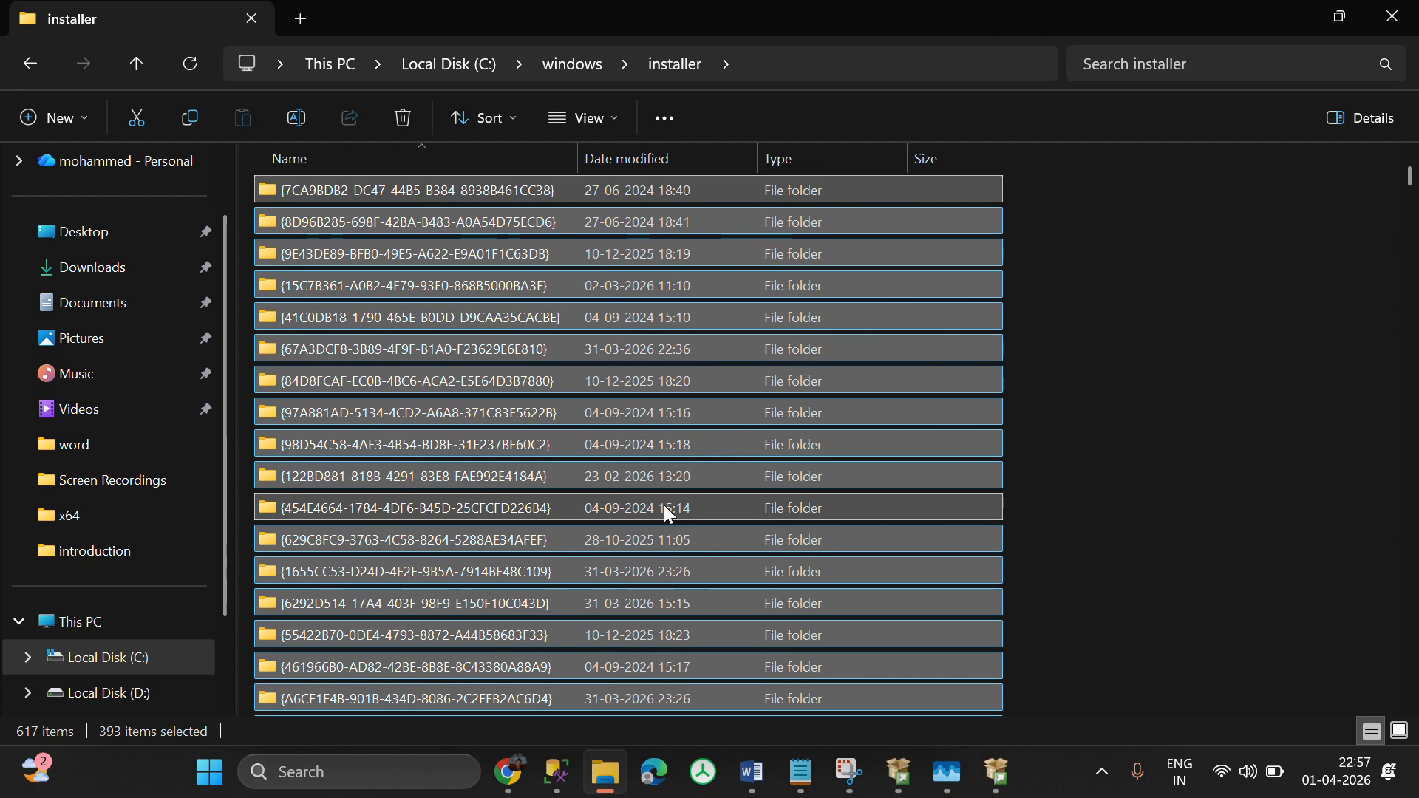
key("Delete")
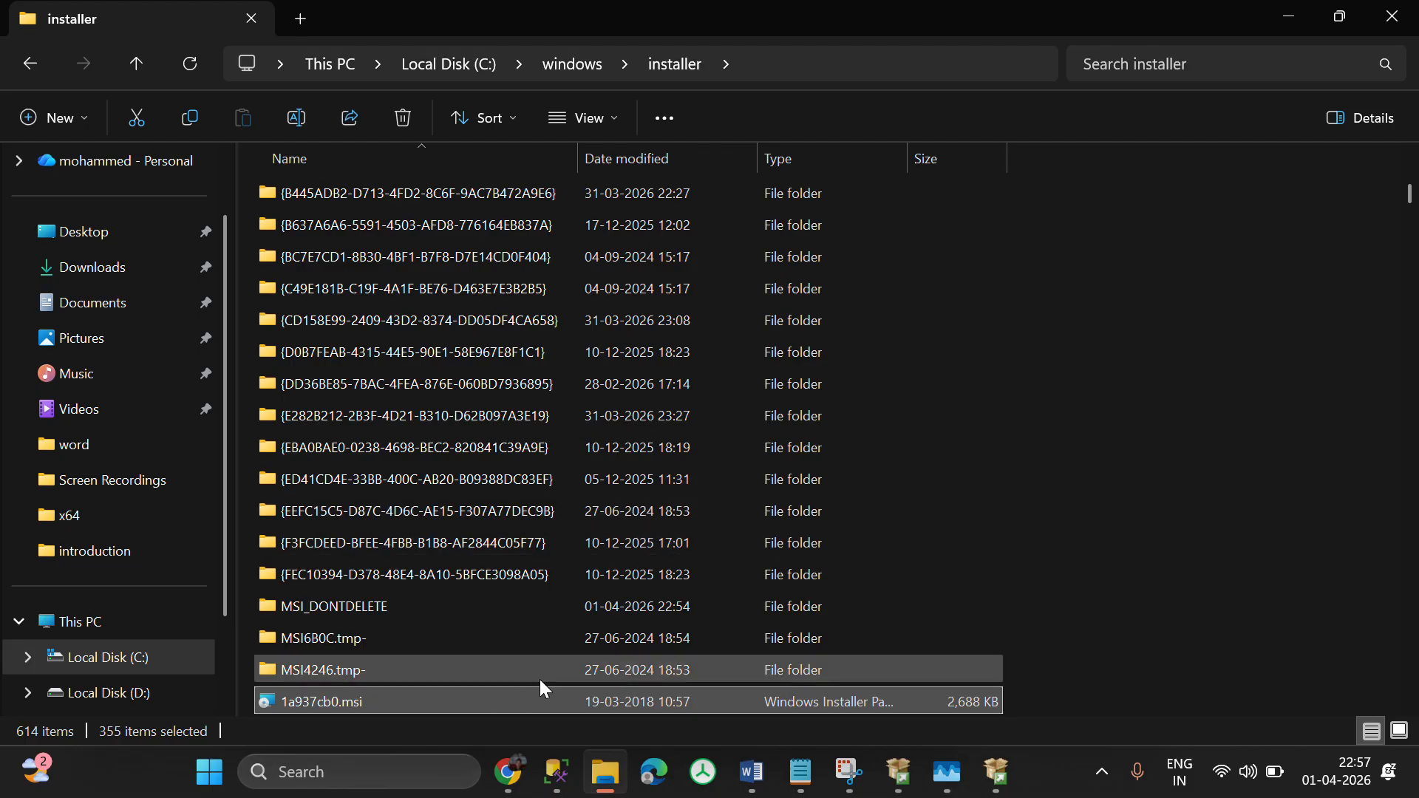
- Check the file count and total size of the selected MSI and MSP files in their combined properties
scroll(856, 550, "down", 3)
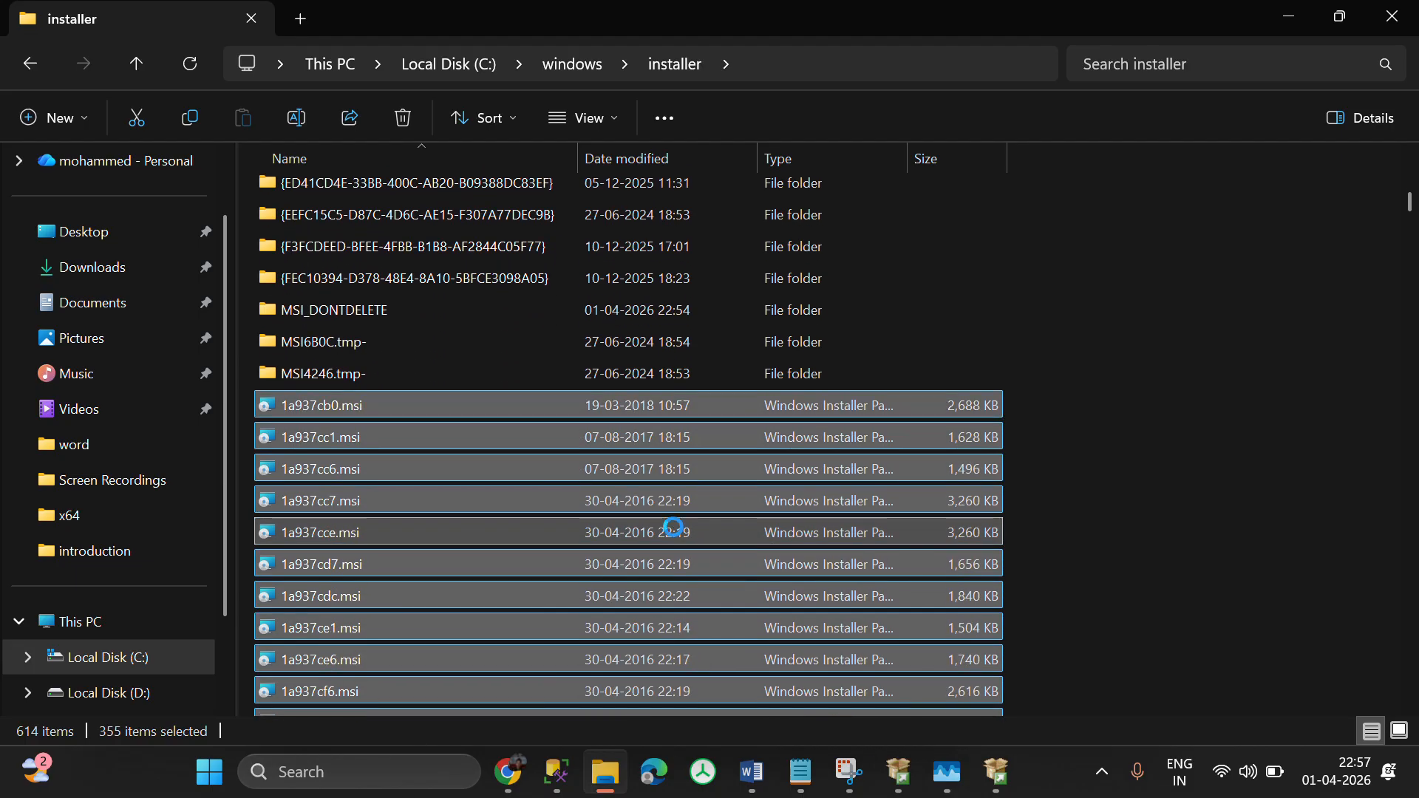
right_click(677, 530)
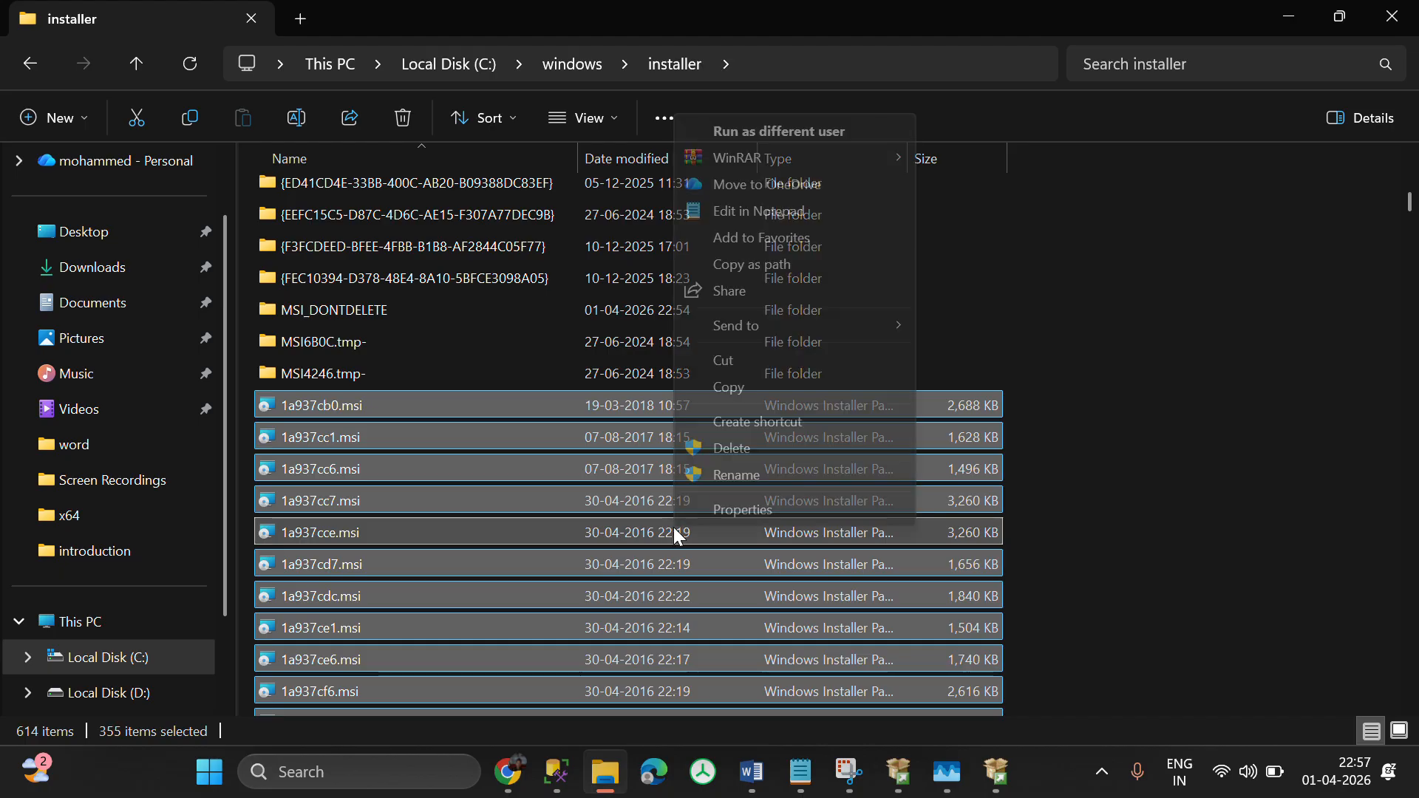
left_click(768, 510)
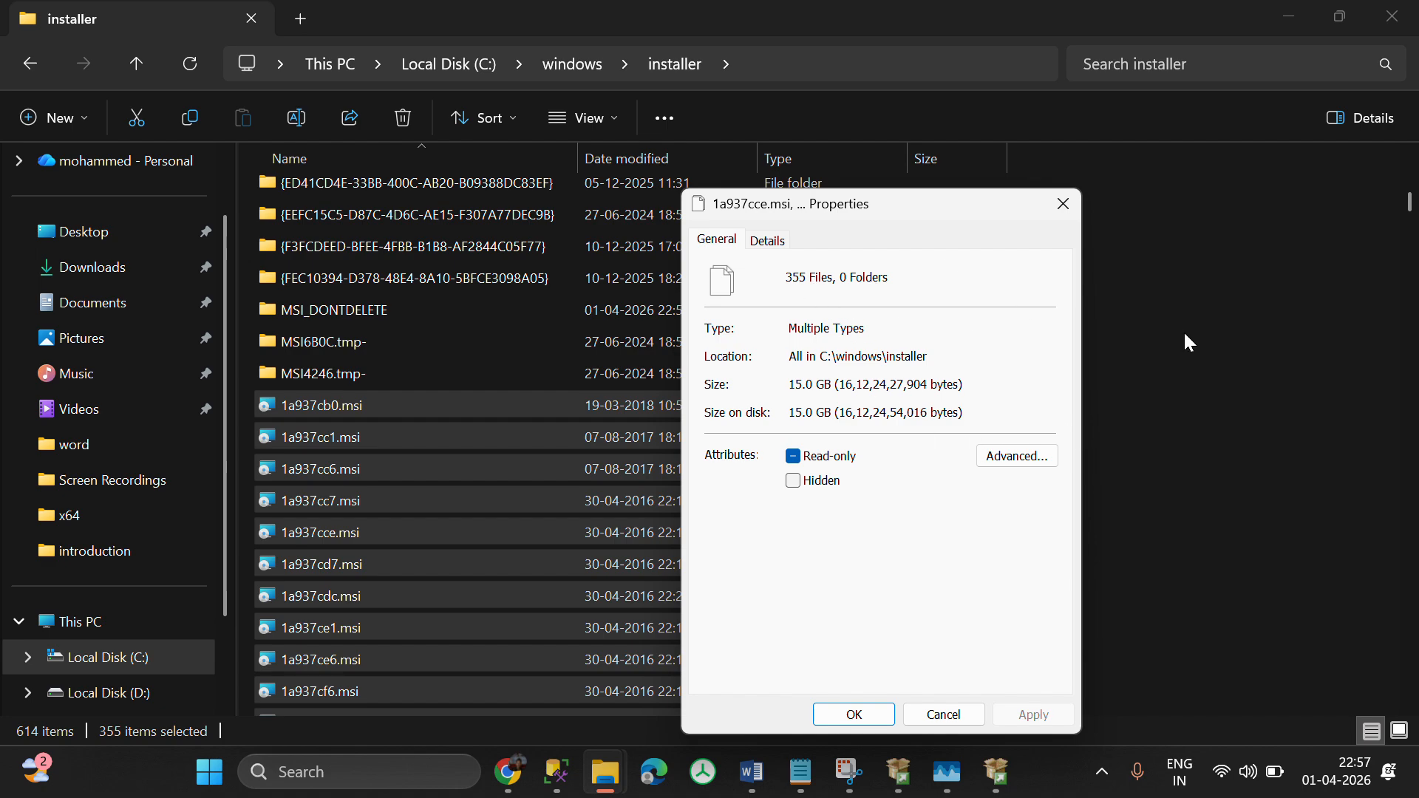
left_click(1071, 205)
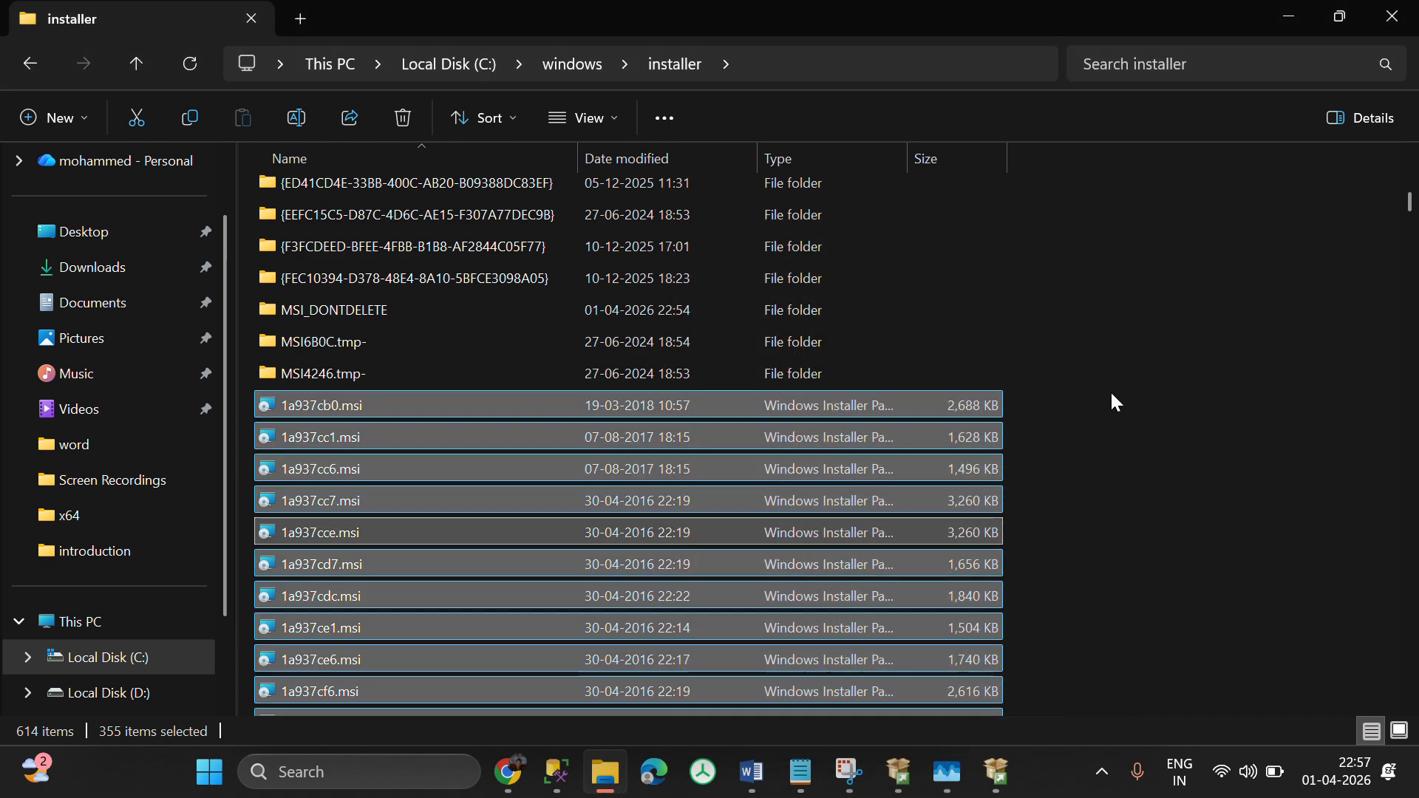
- Review the selected MSI and MSP files through the end of the selection, and switch to SQL Server 2016 Setup to check its progress
scroll(1113, 394, "down", 3)
scroll(1112, 394, "down", 20)
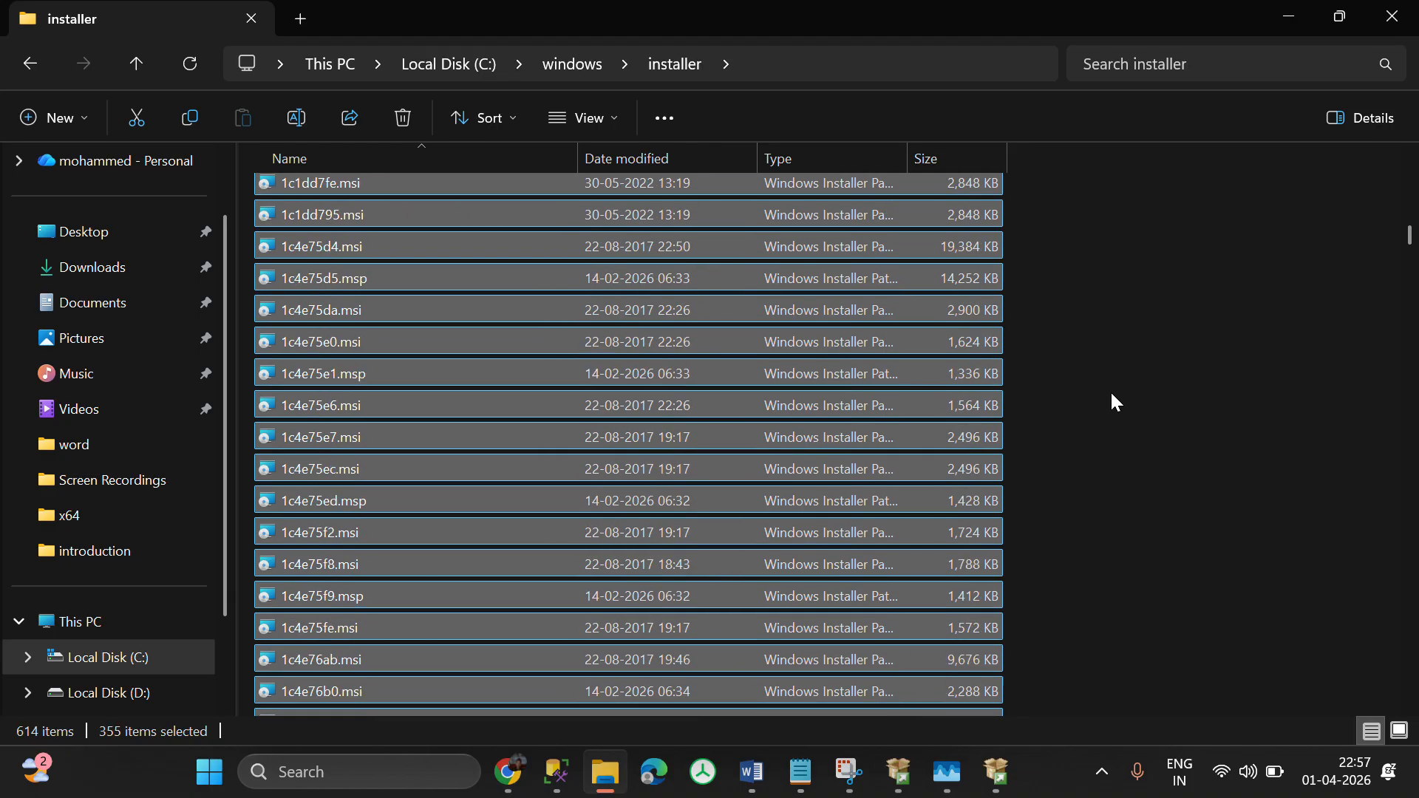
scroll(1116, 403, "down", 20)
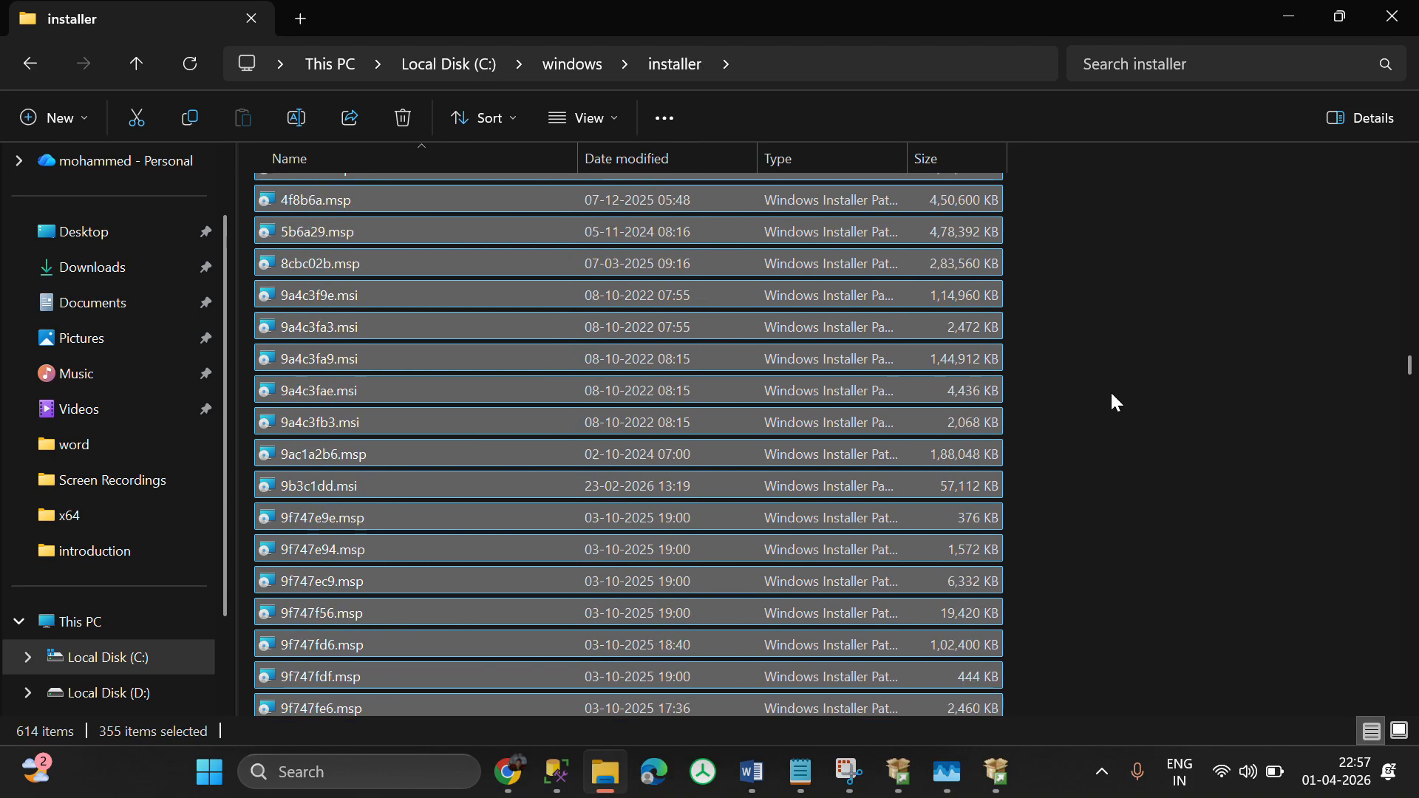
scroll(1116, 403, "down", 20)
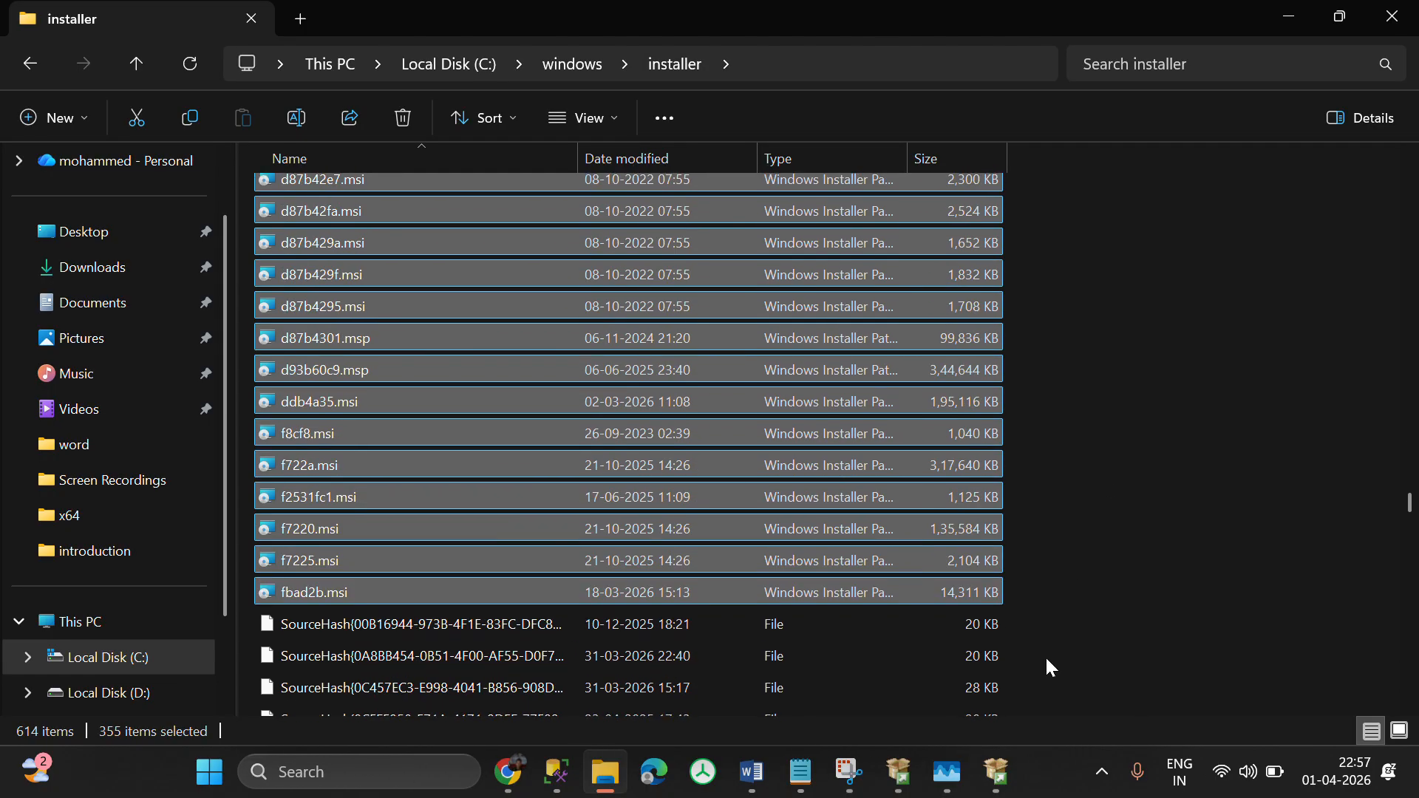
mouse_move(1011, 778)
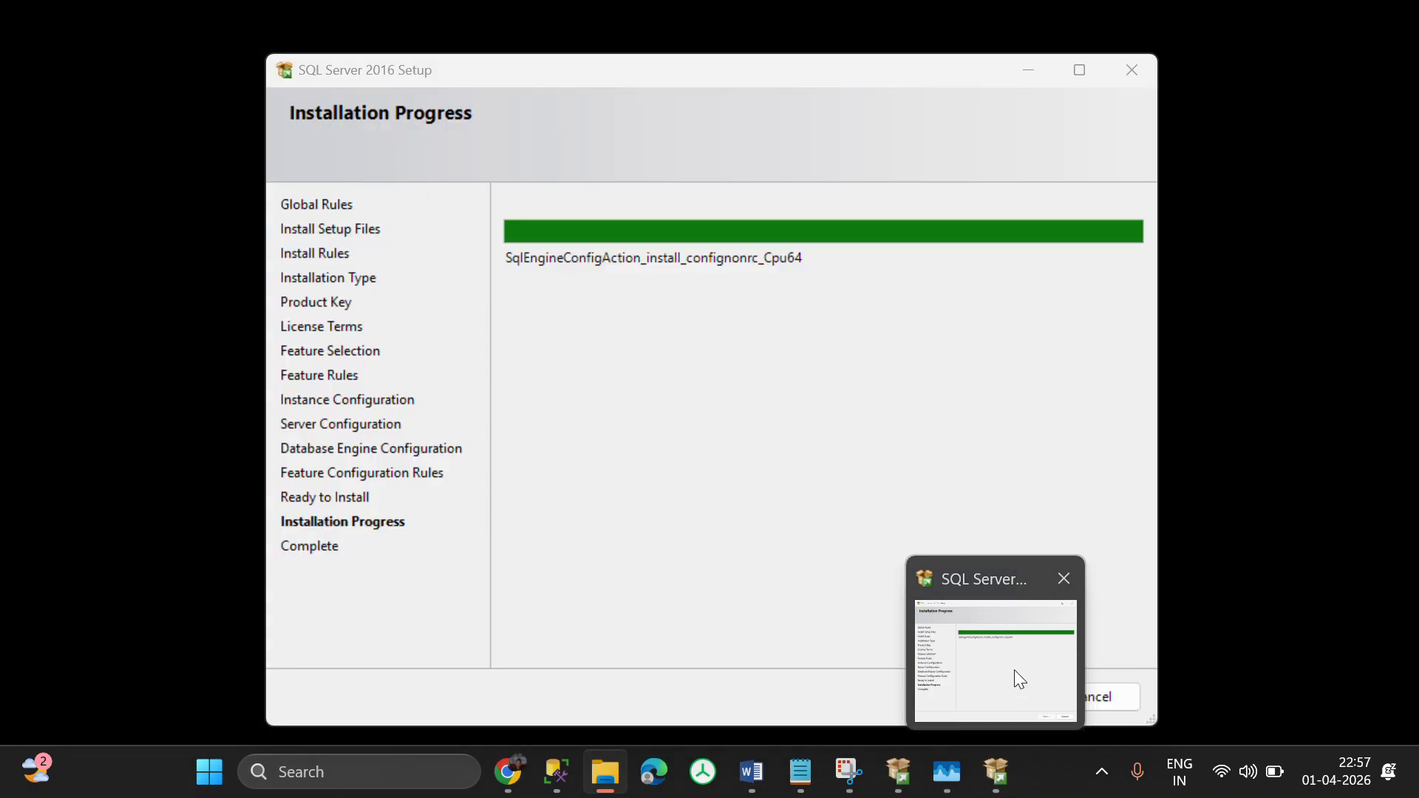
left_click(1014, 670)
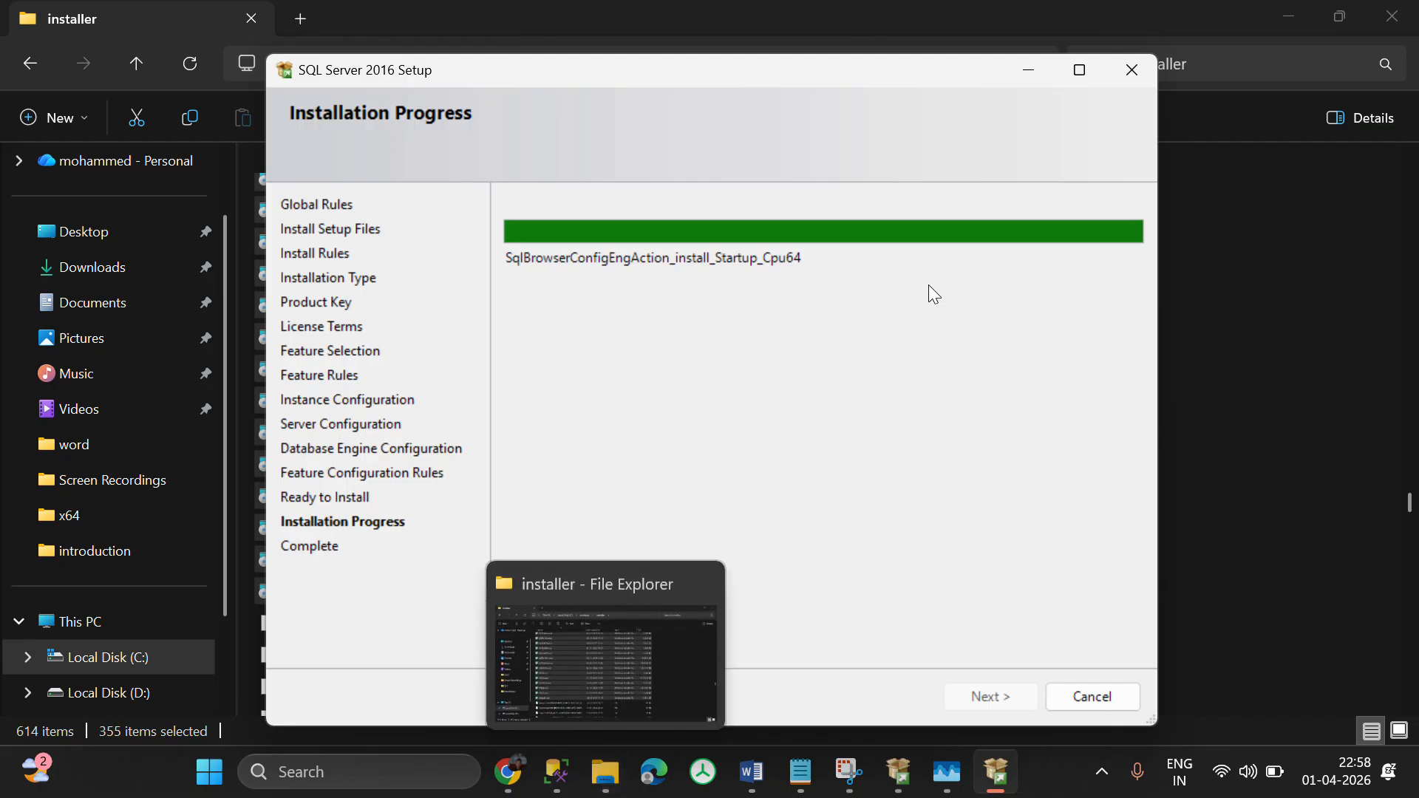
- Return to the installer folder in File Explorer, clear the selection, and look over the cached MSI and MSP files
left_click(596, 38)
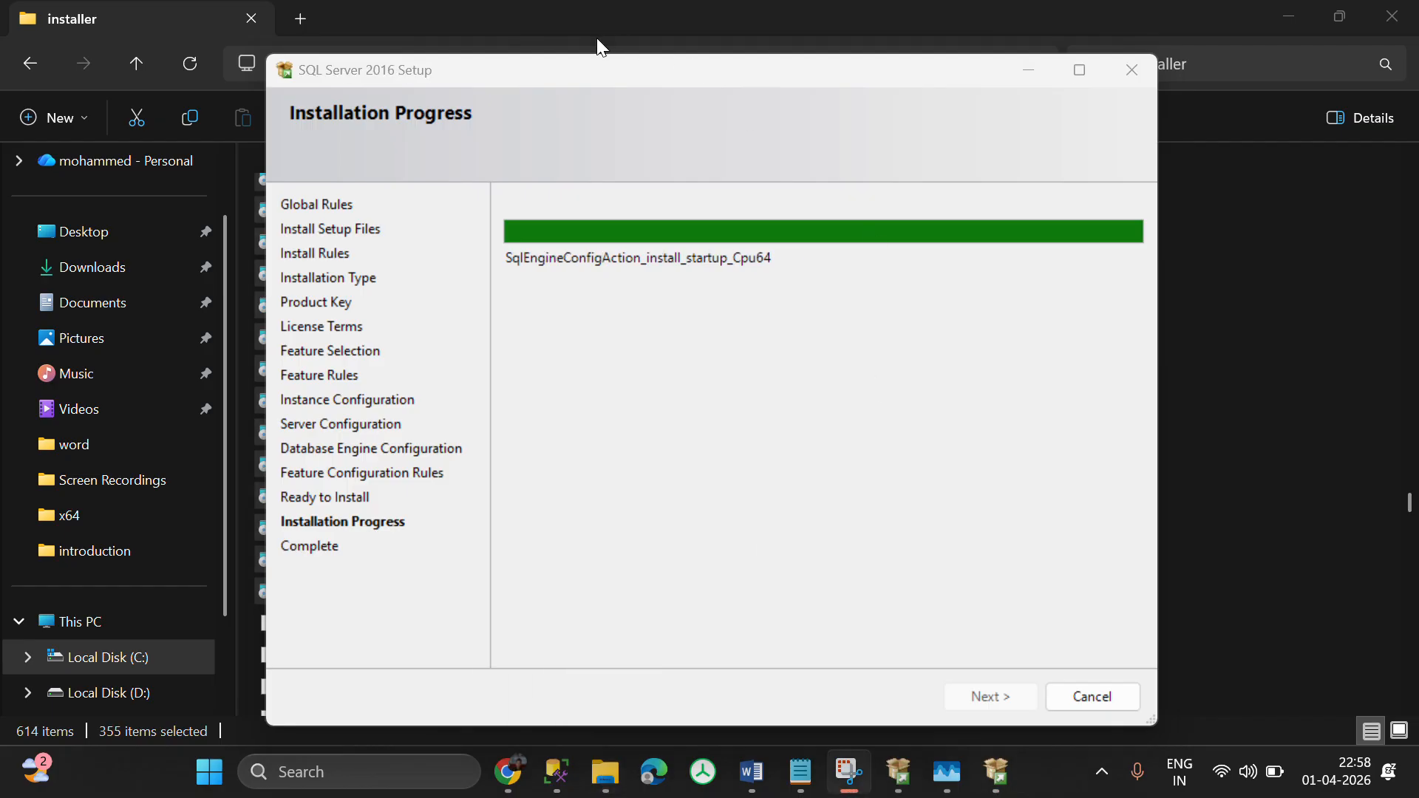
left_click(1335, 348)
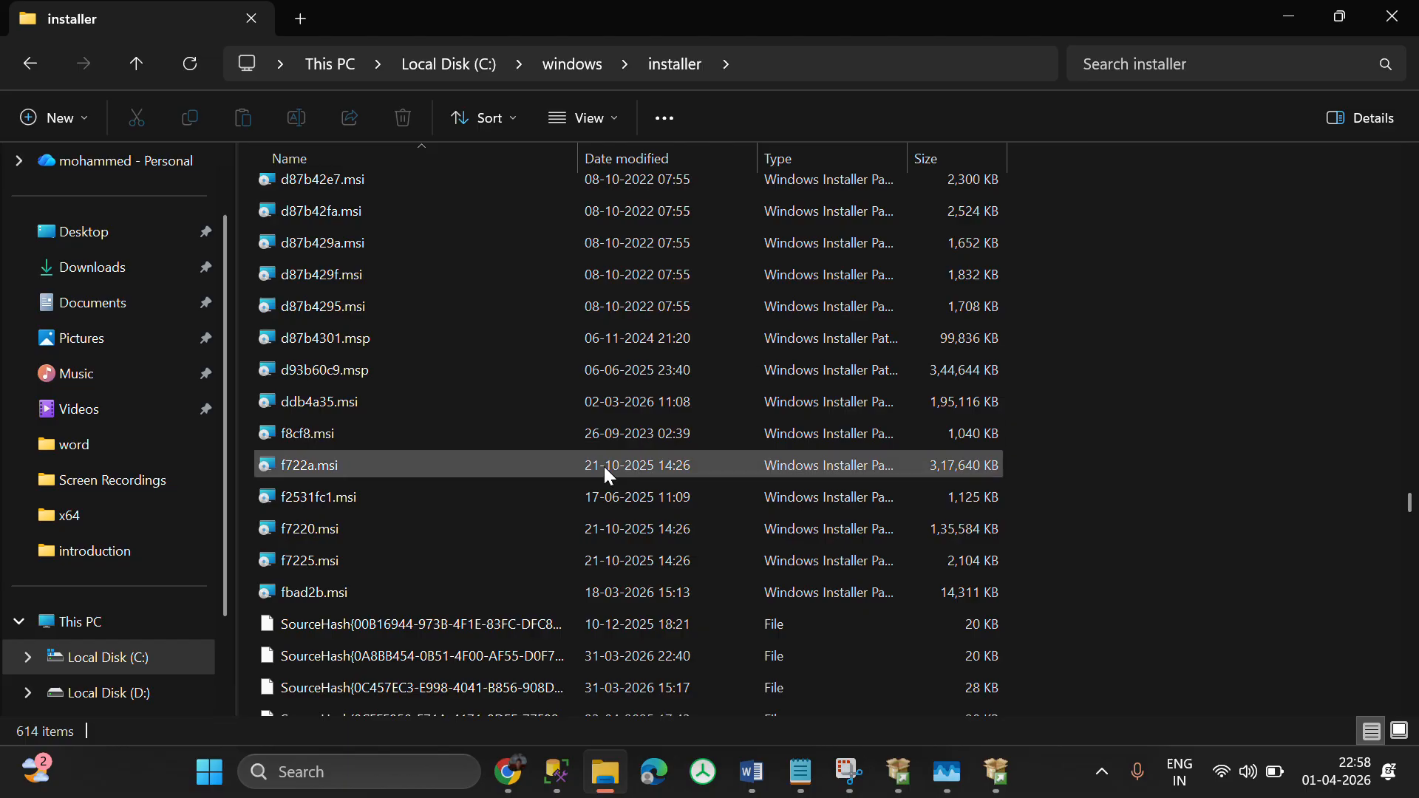
scroll(604, 467, "up", 1)
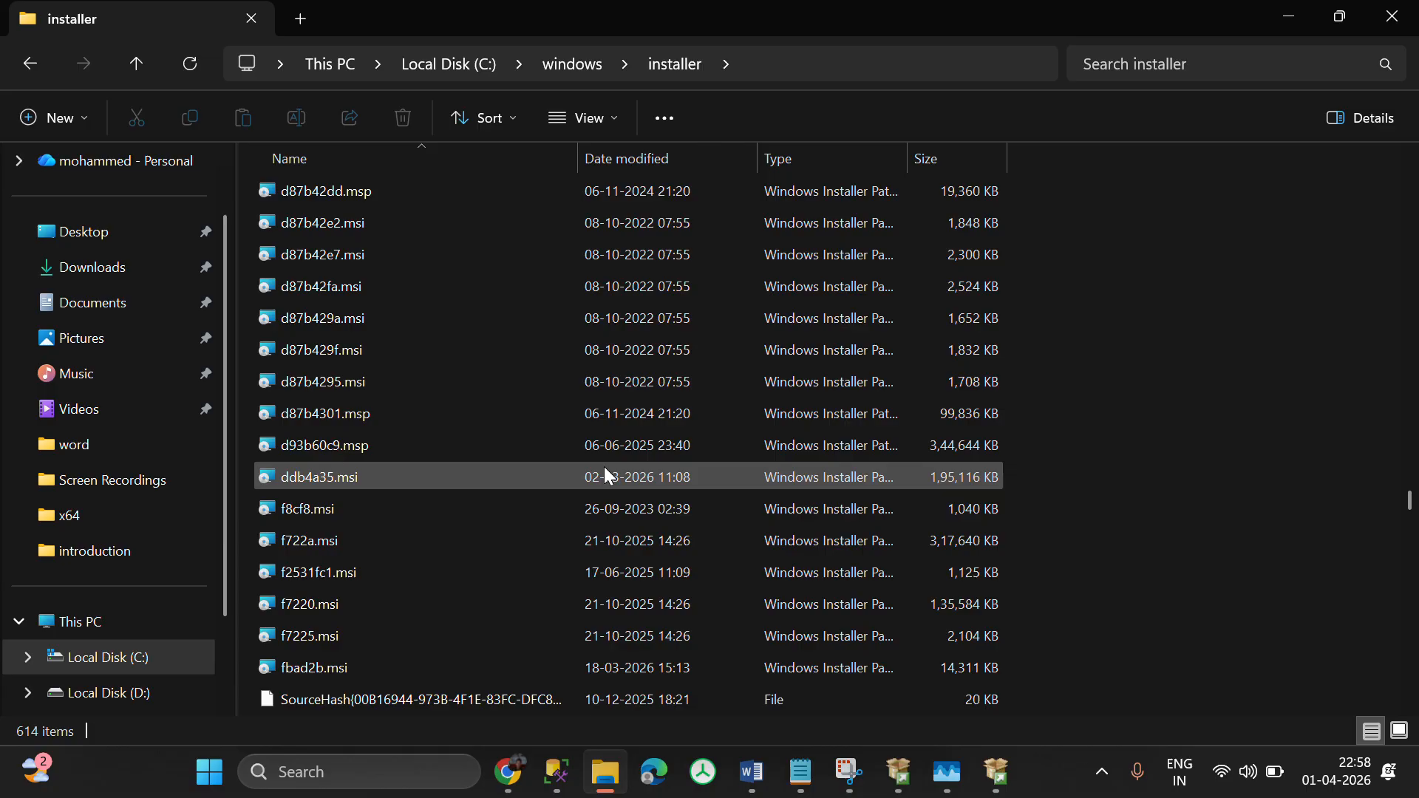
scroll(605, 468, "up", 3)
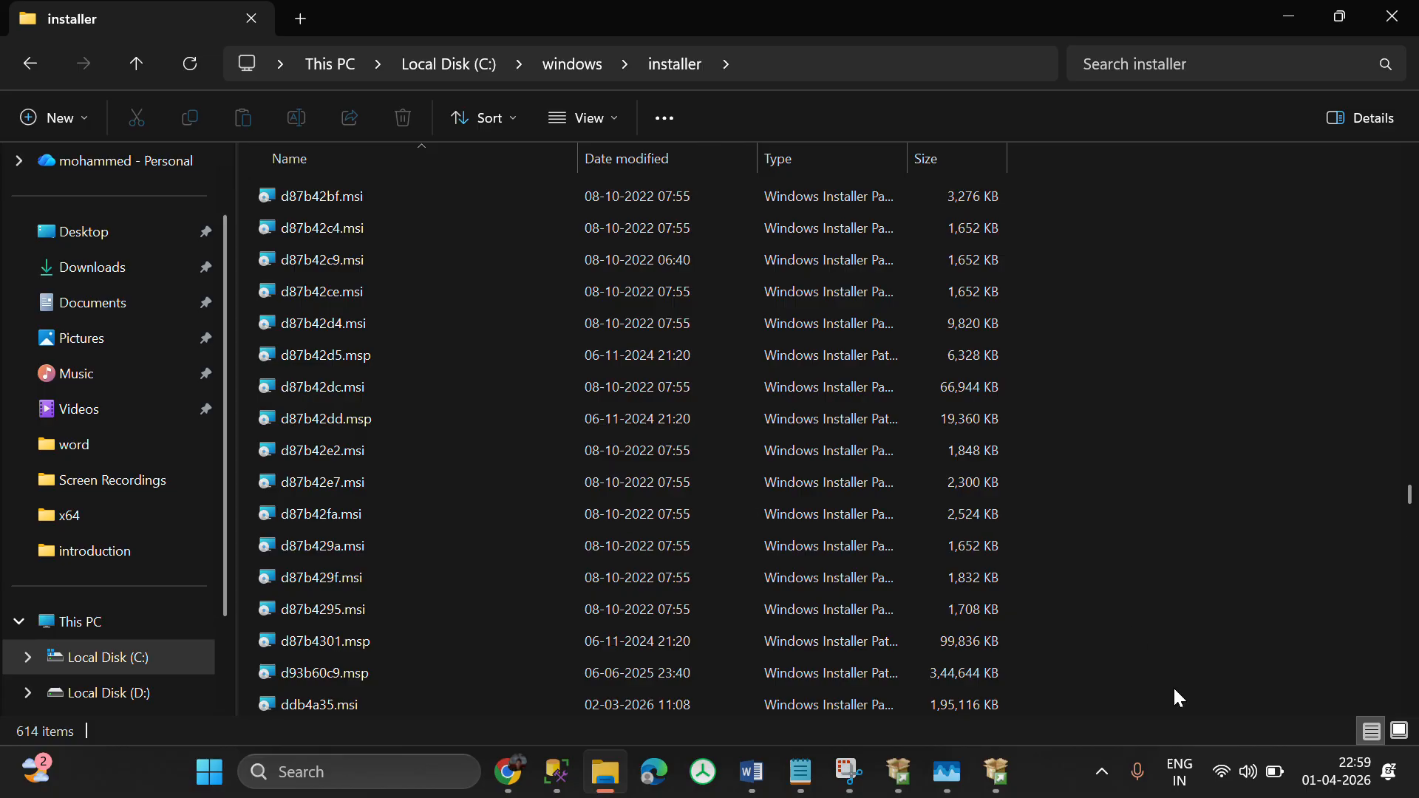
- Return to SQL Server 2016 Setup, dismiss the Service Pack 3 notice, and close the completed wizard
left_click(1002, 787)
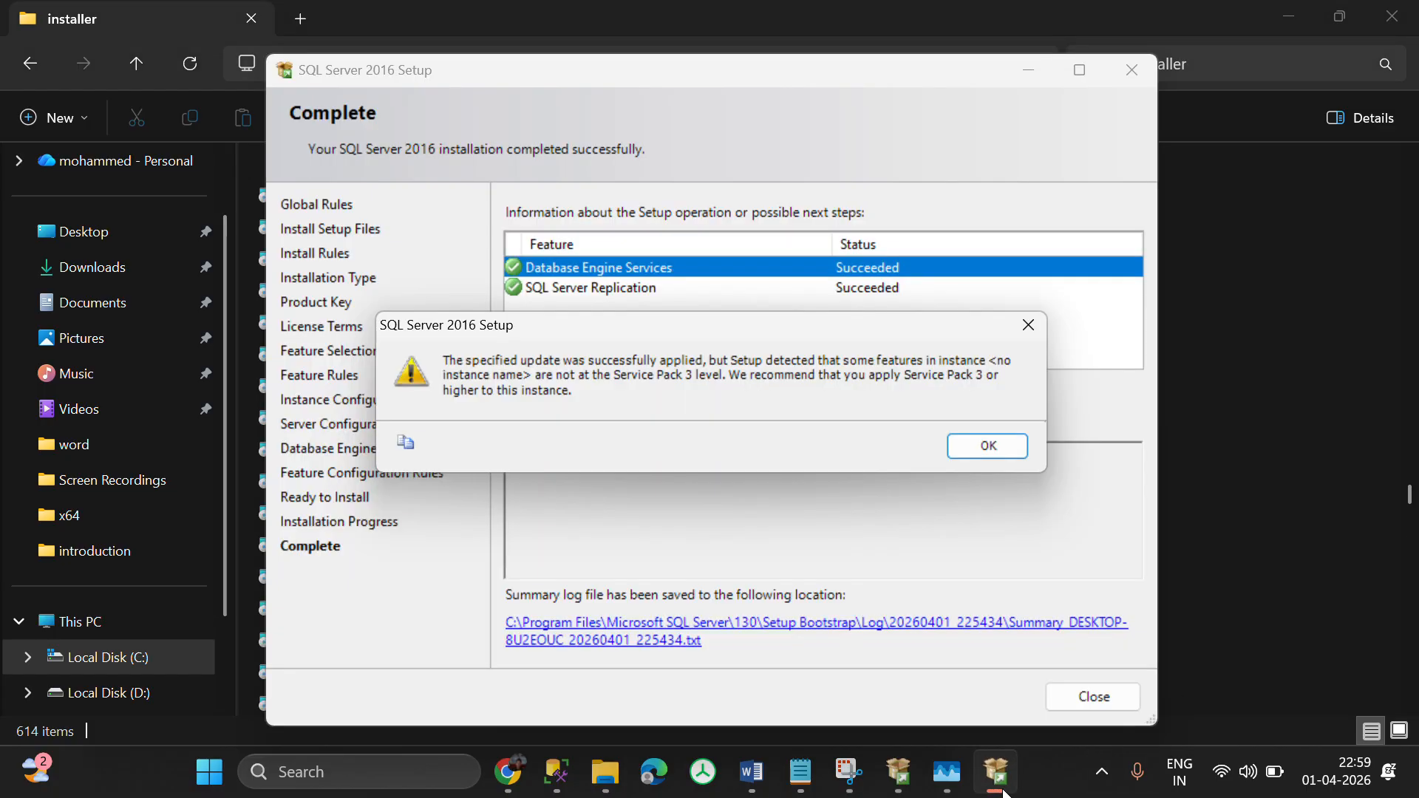
left_click(989, 446)
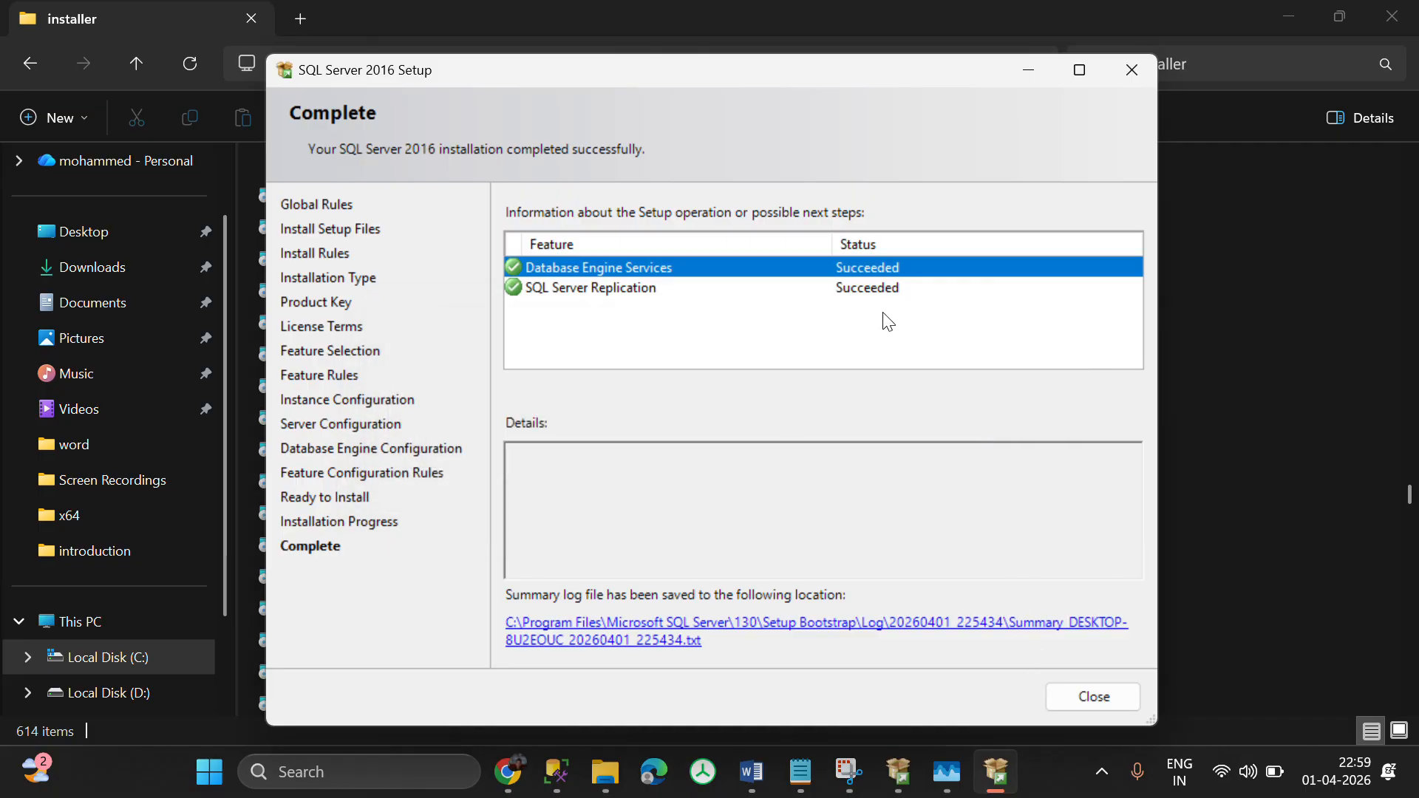
left_click(1107, 700)
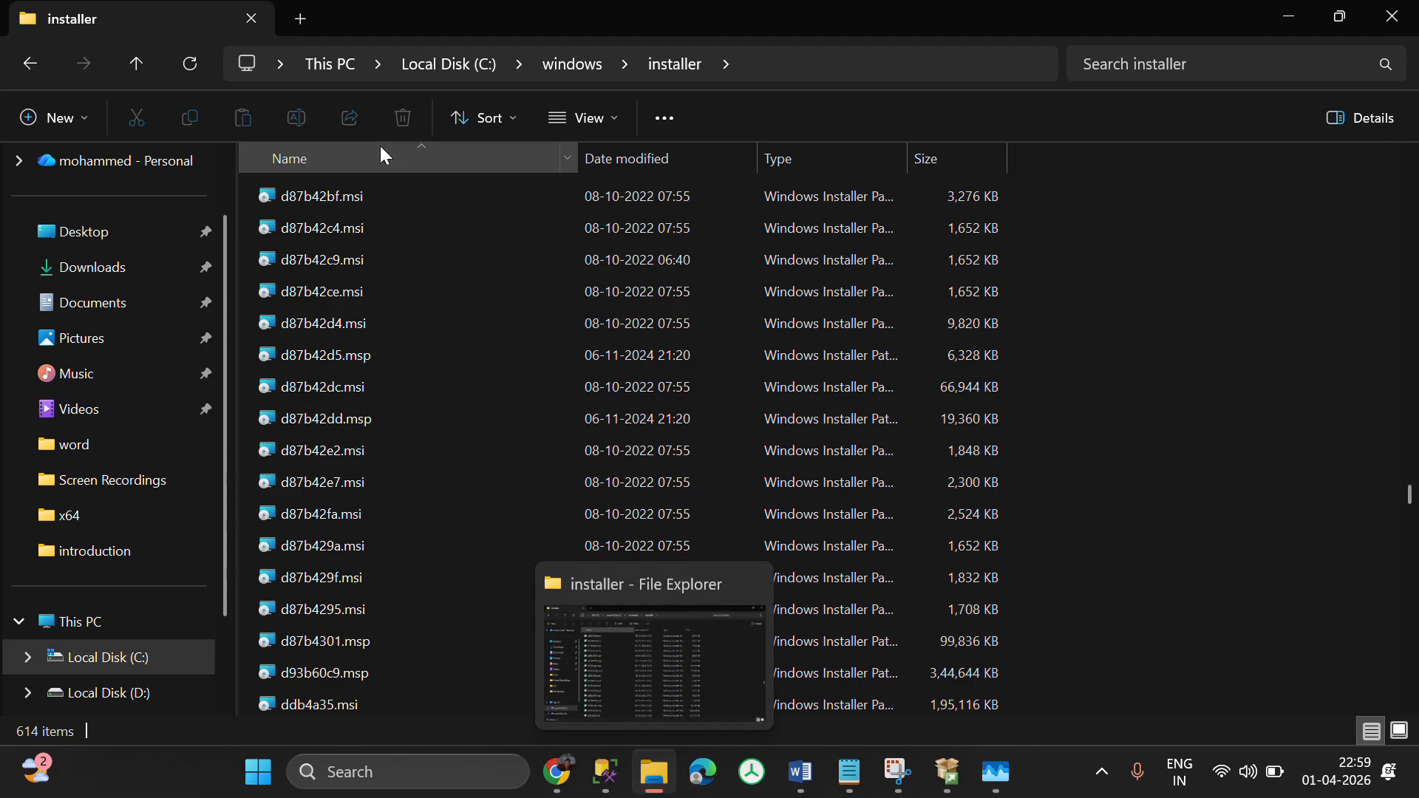
- Look through the folders at the root of Local Disk (C:) and go back to This PC
left_click(335, 64)
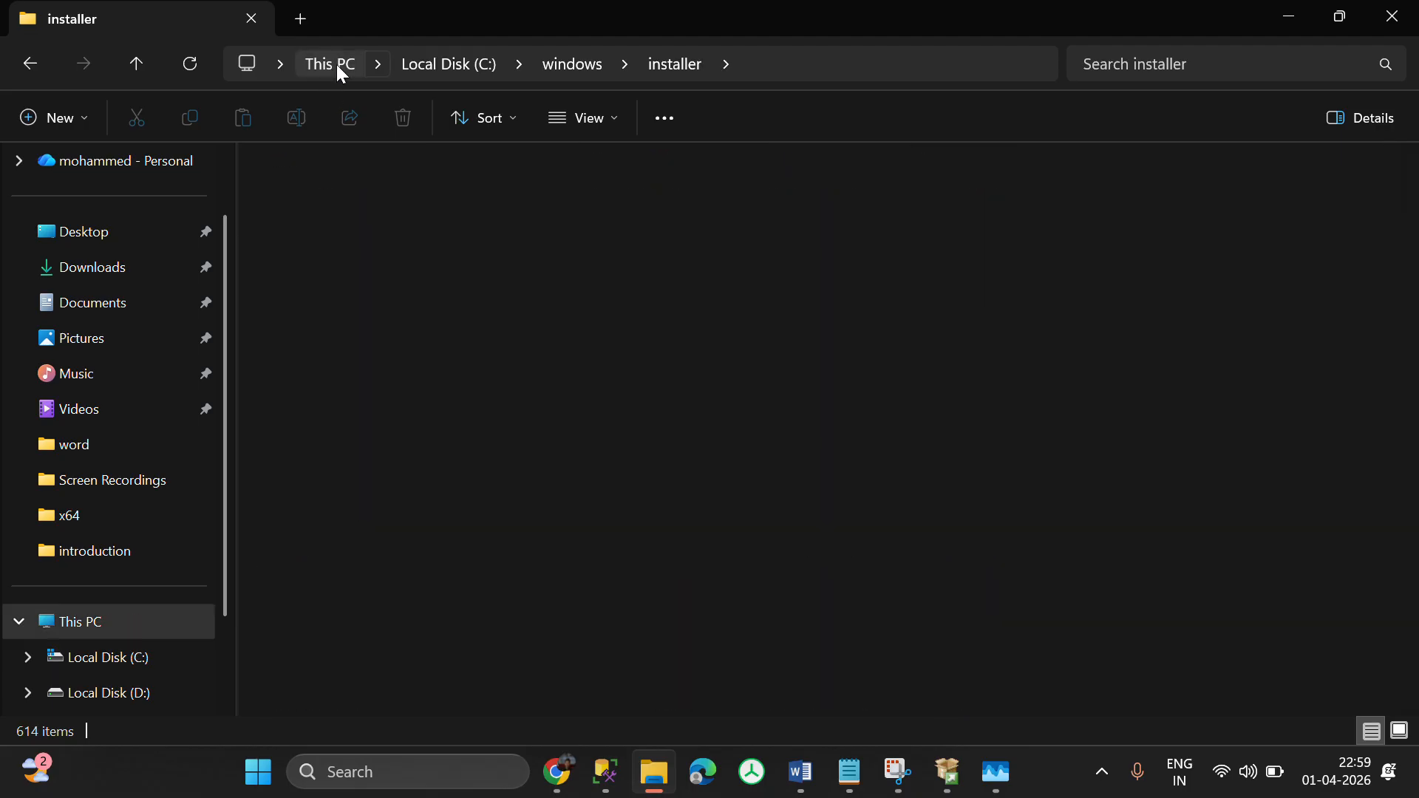
double_click(445, 235)
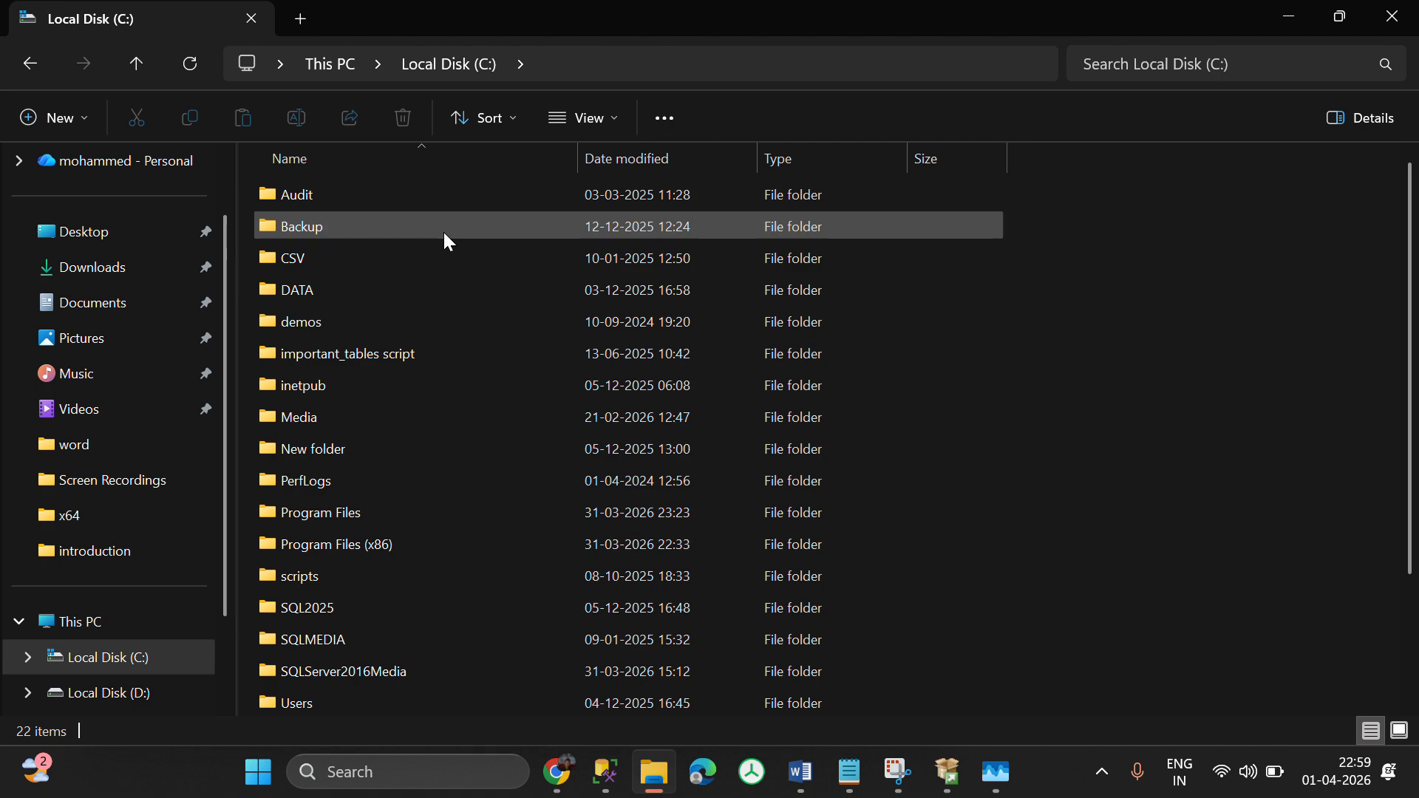
scroll(445, 234, "down", 2)
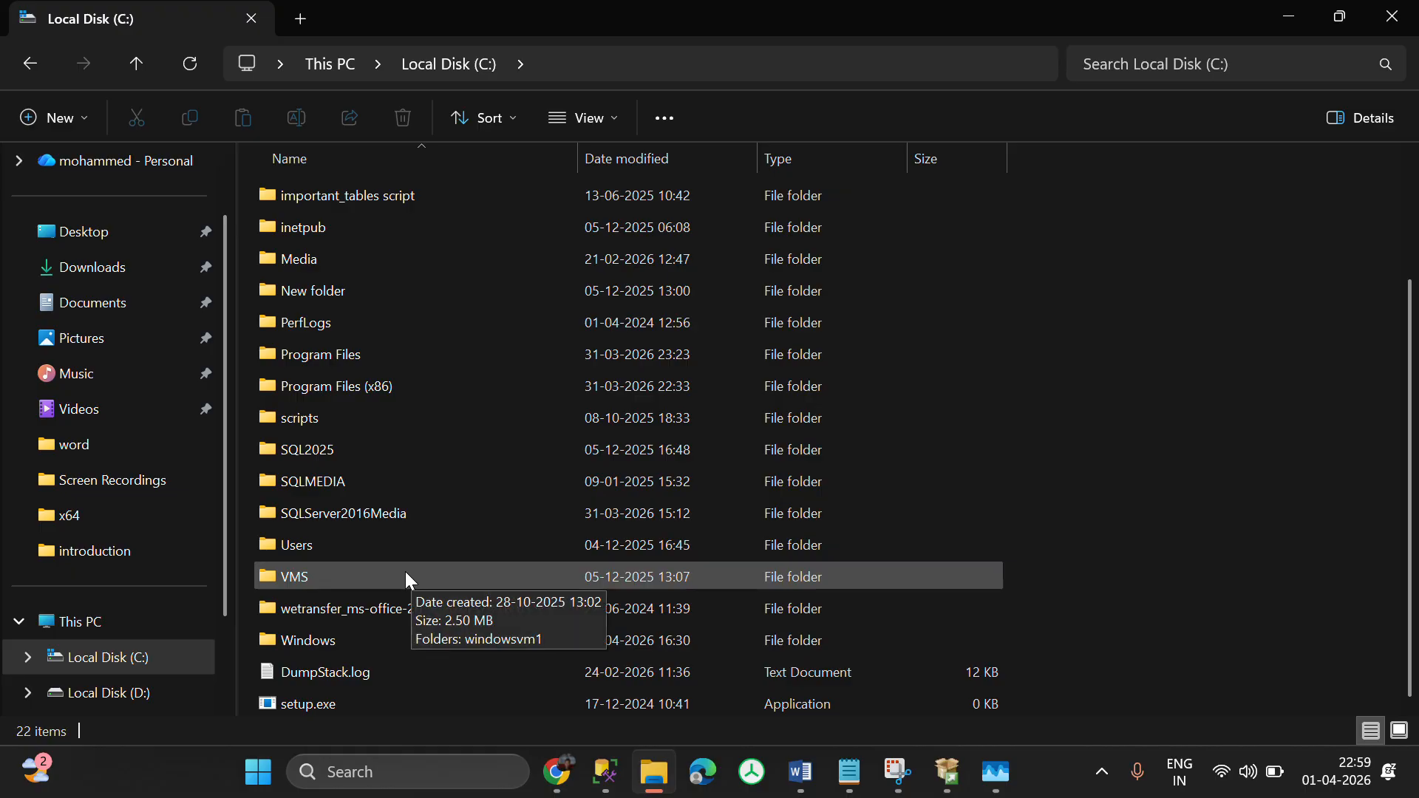
left_click(108, 623)
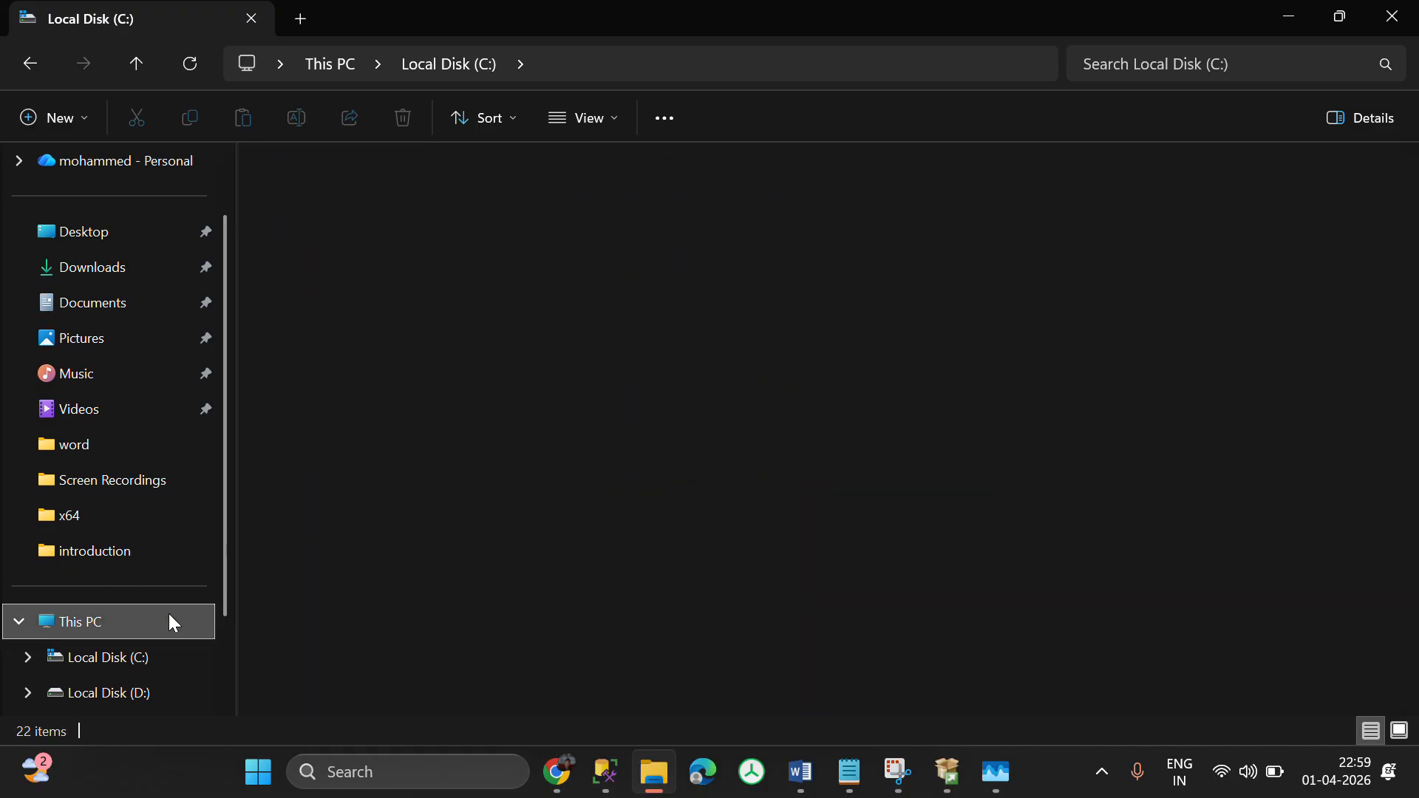
- Switch to SQL Server Management Studio and browse the local database engines to choose DESKTOP-8U2EOUC\MSSQL2016MSI as the server to connect to
left_click(605, 772)
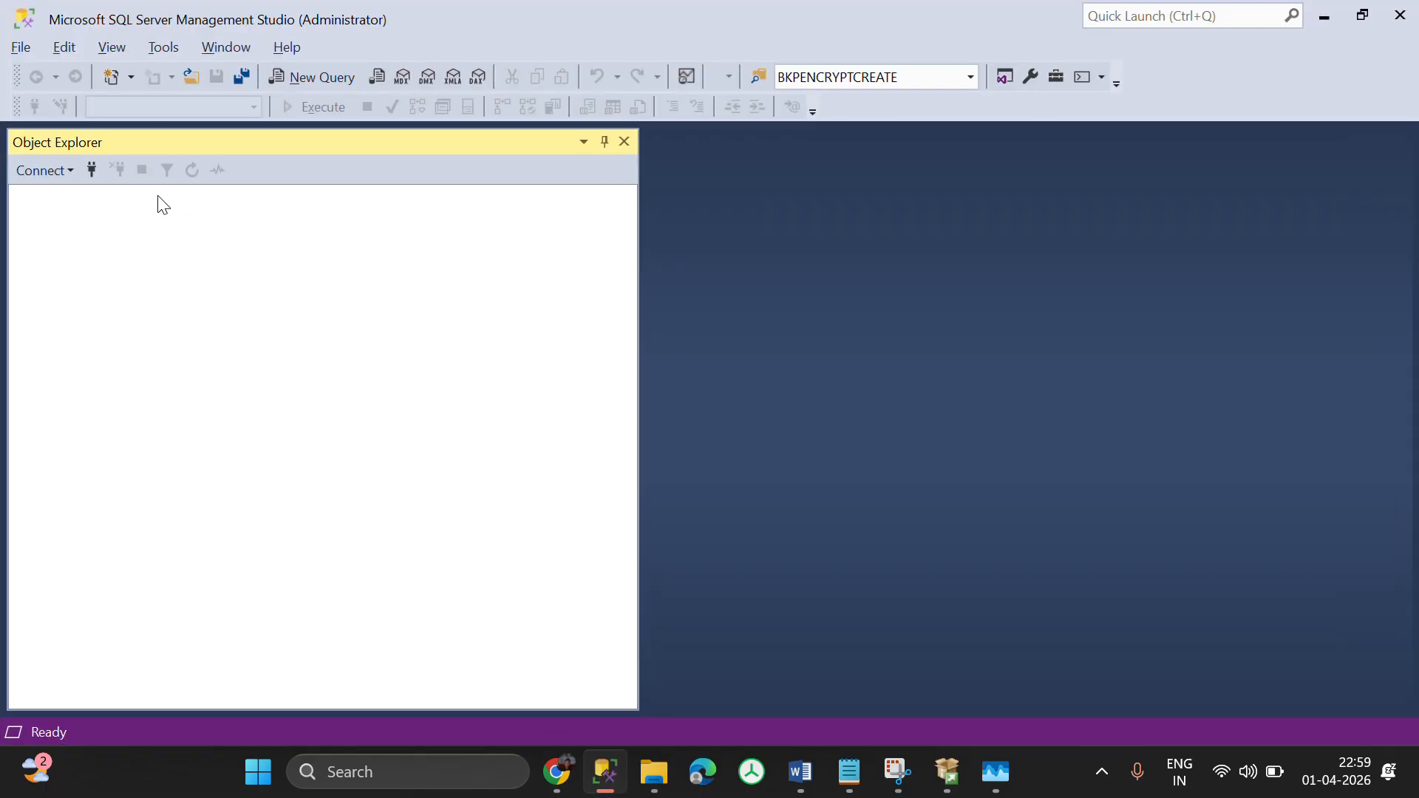
left_click(87, 171)
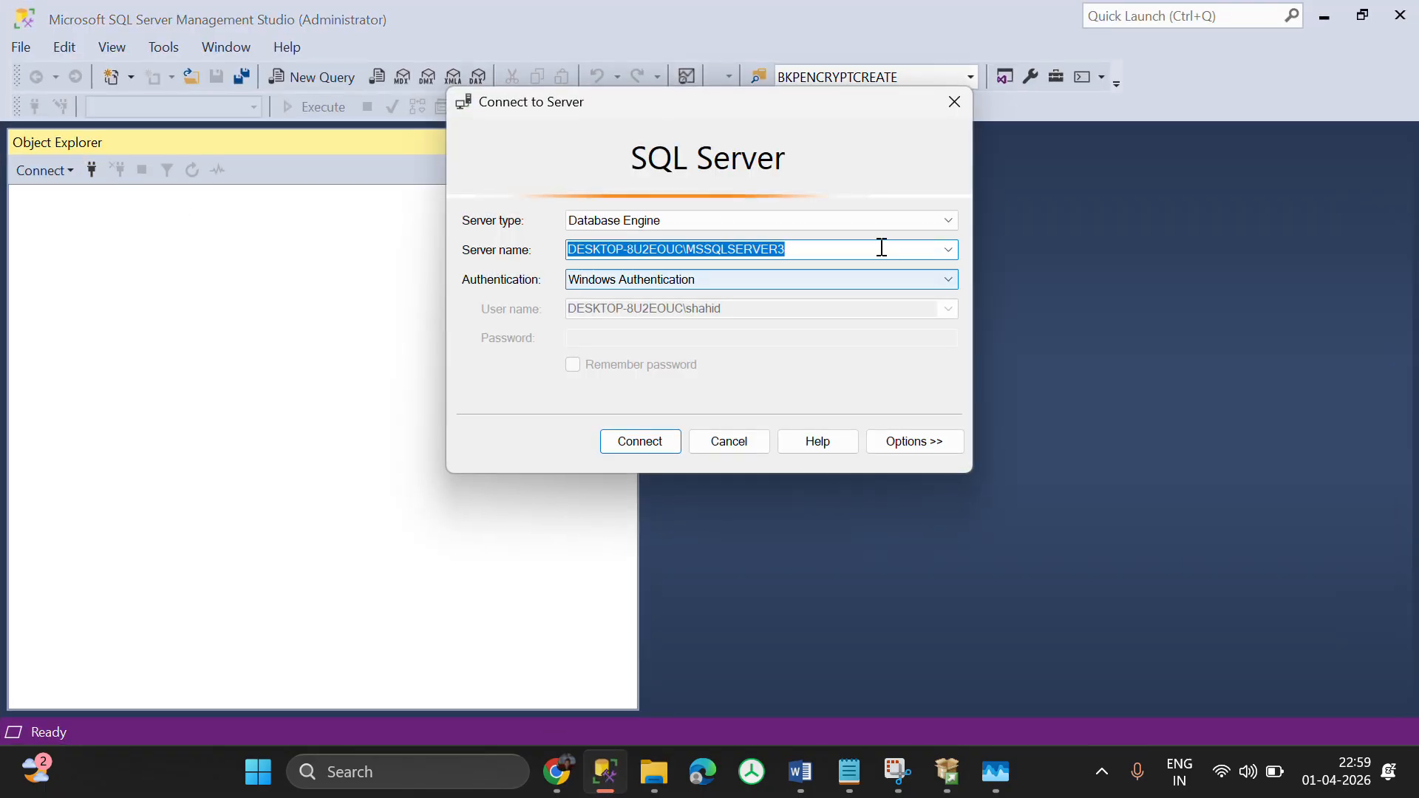
left_click(957, 251)
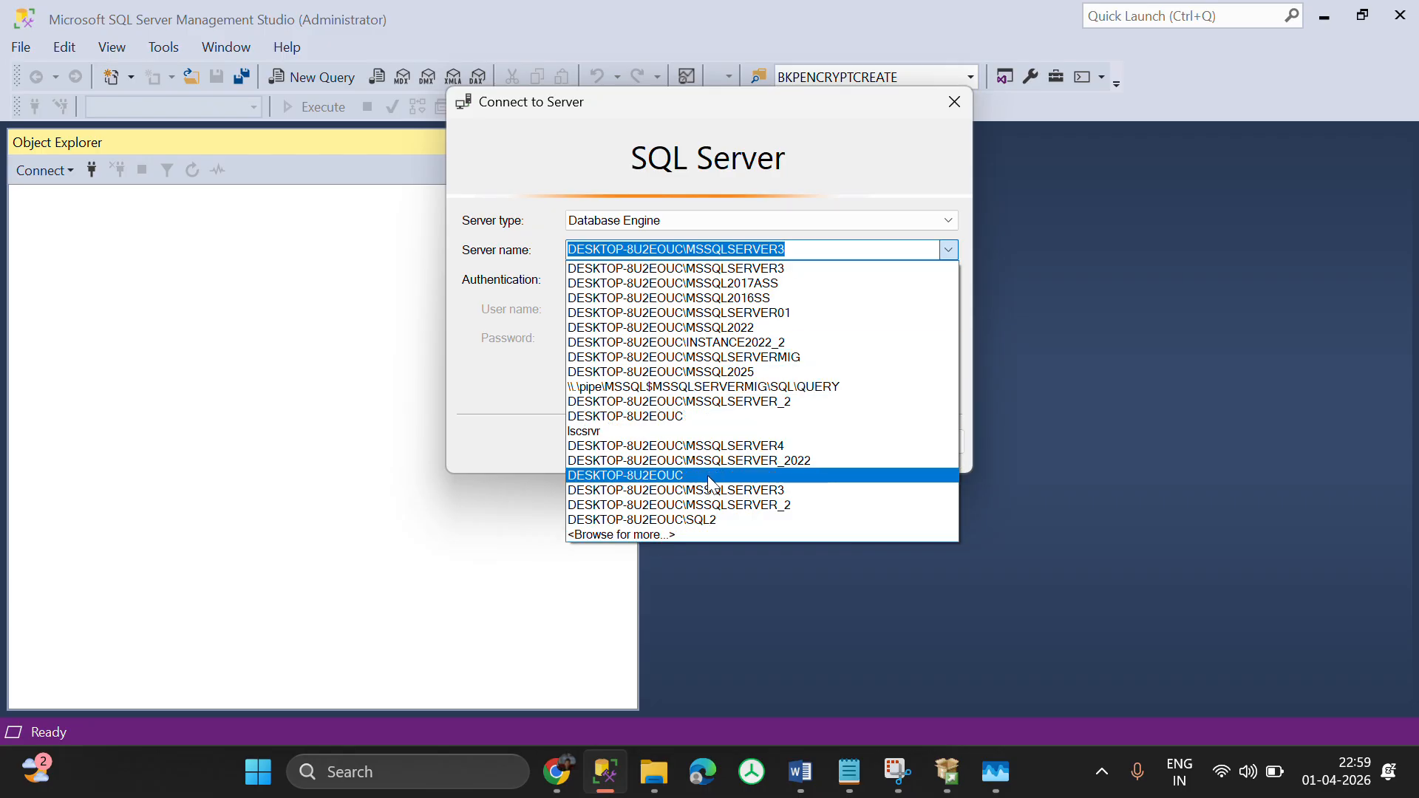
left_click(682, 535)
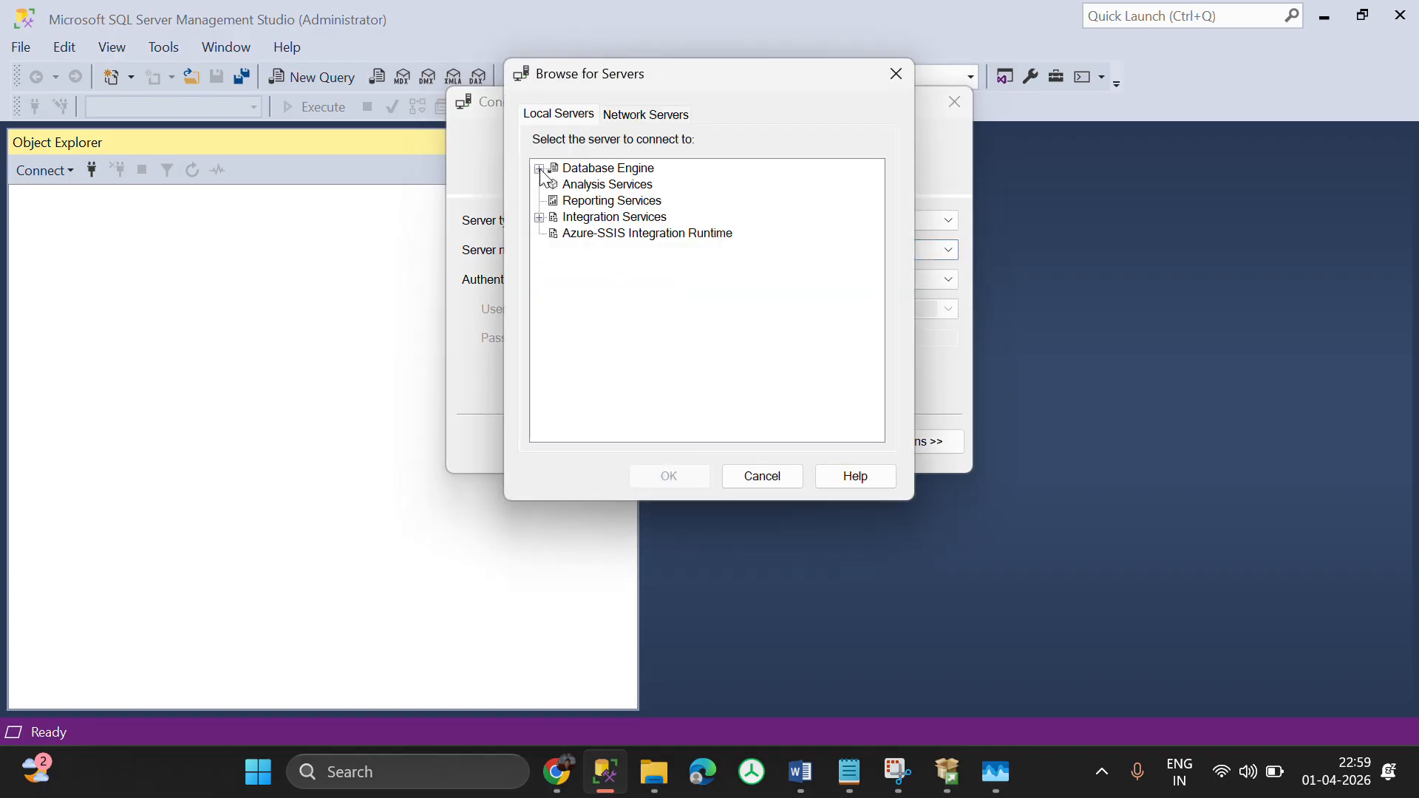
left_click(540, 169)
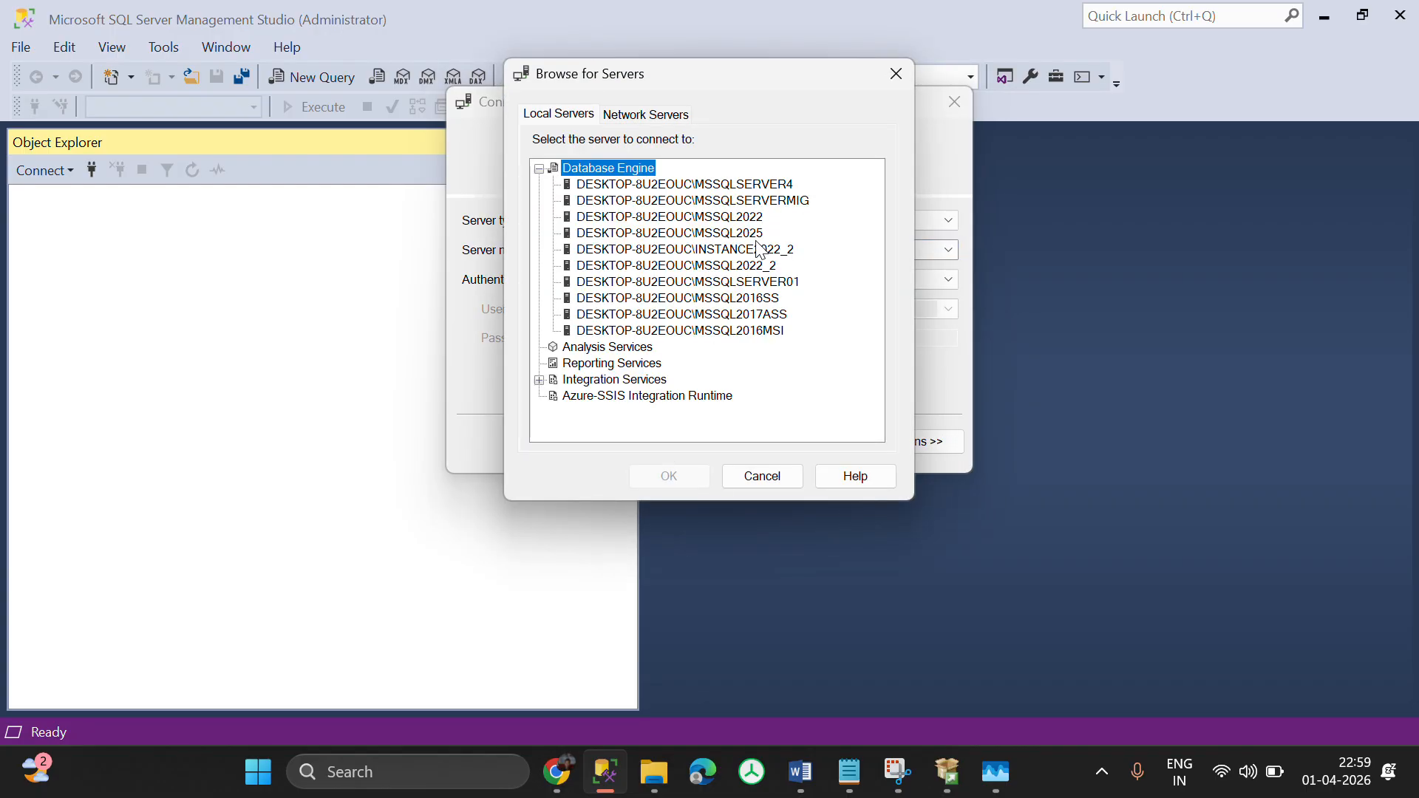
left_click(754, 332)
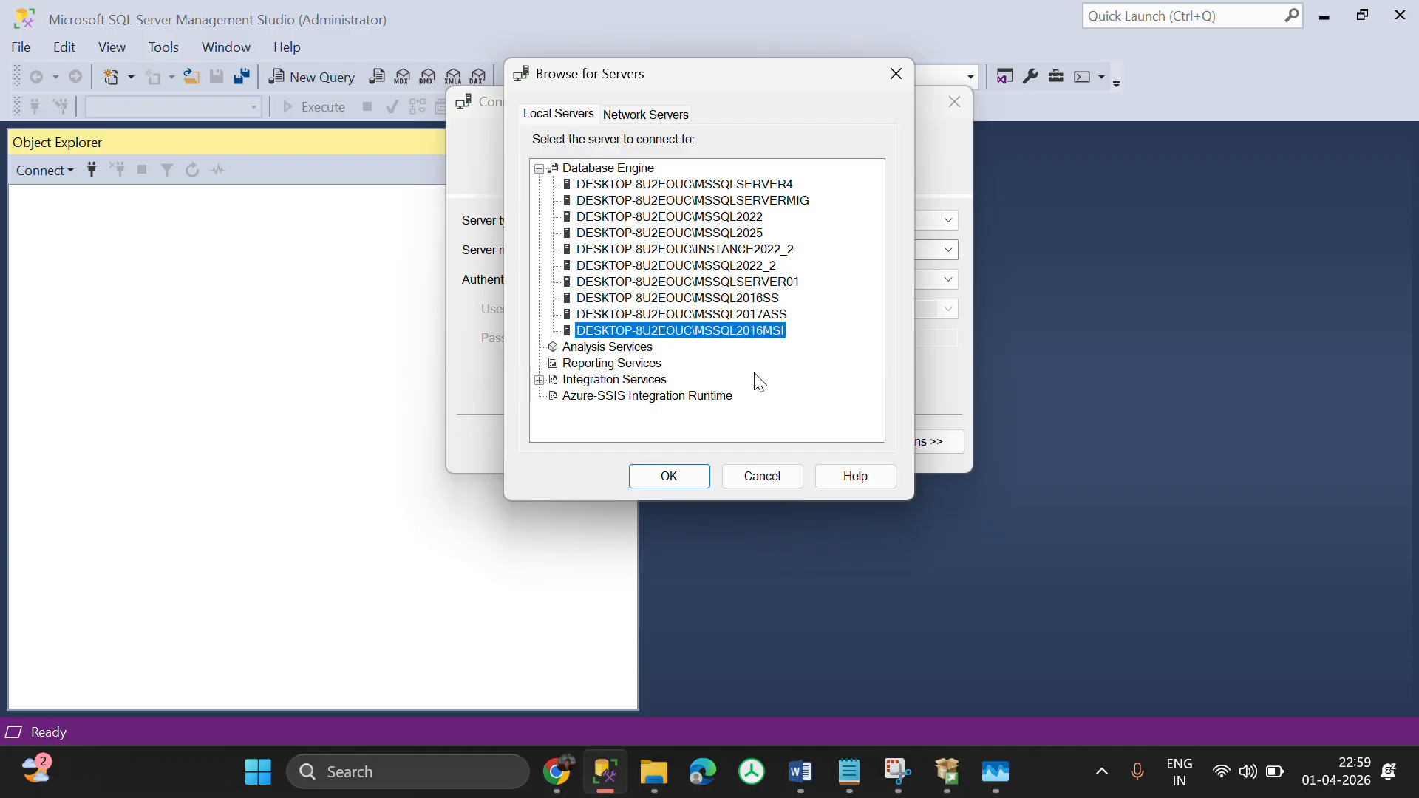
left_click(677, 479)
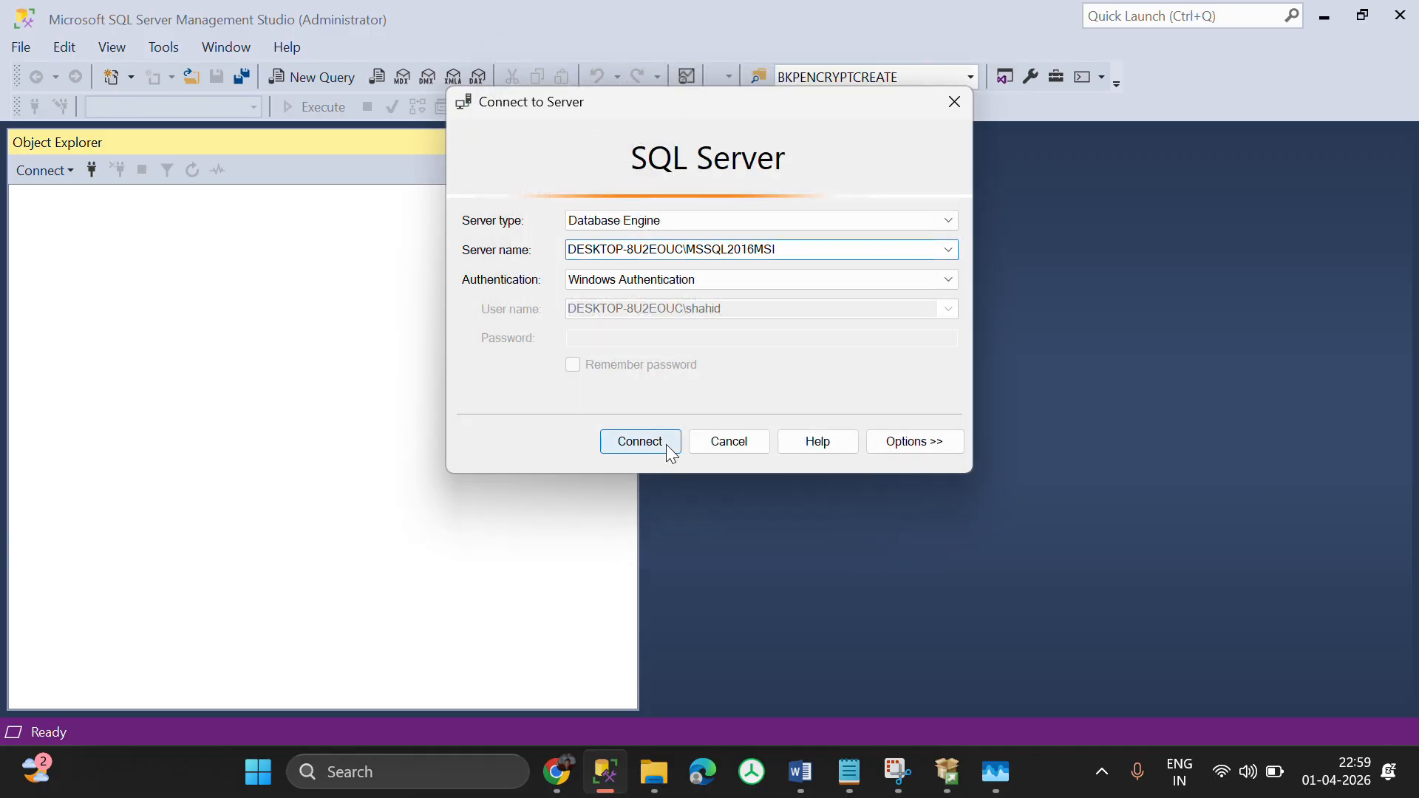
- Connect to DESKTOP-8U2EOUC\MSSQL2016MSI with Windows Authentication and view its nodes in Object Explorer
left_click(669, 447)
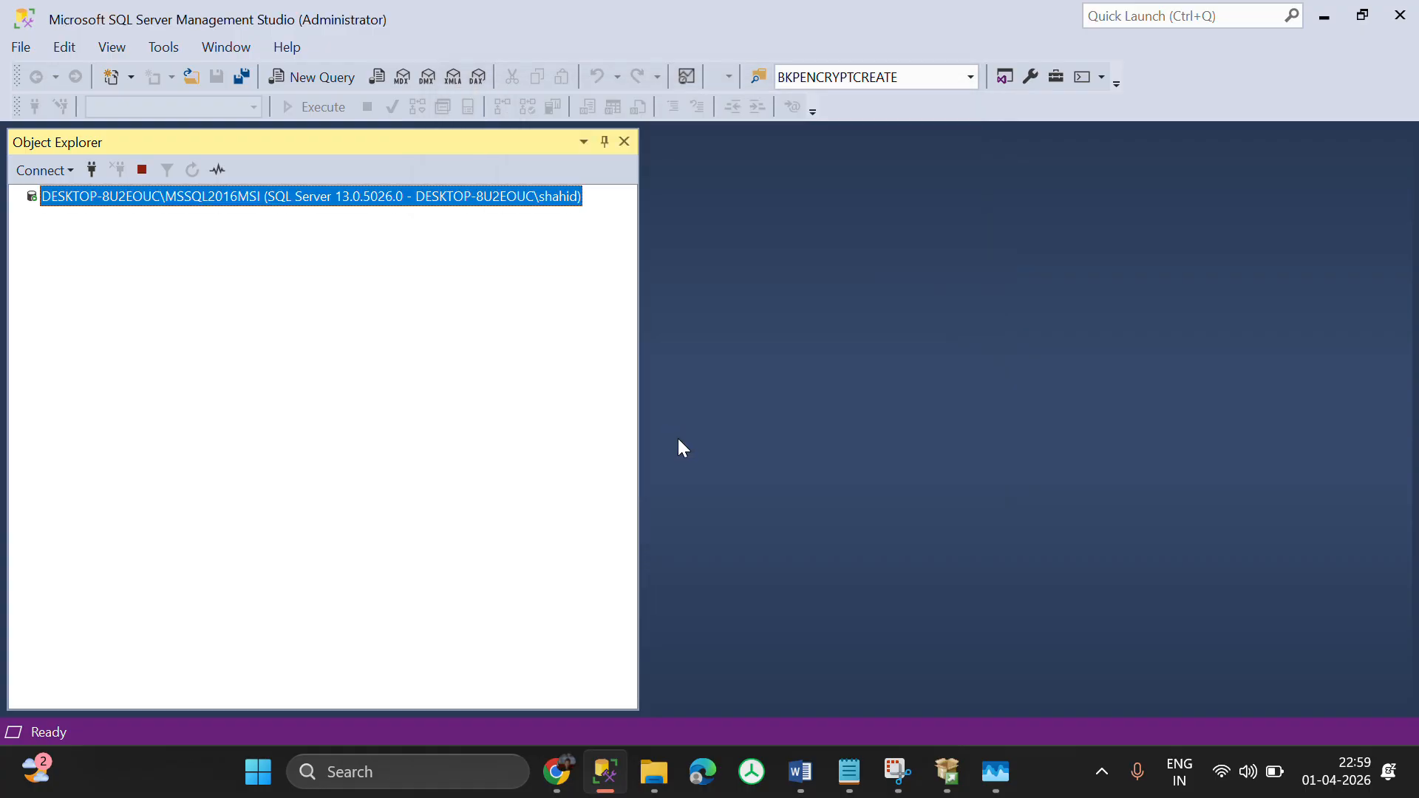
key("alt+Tab")
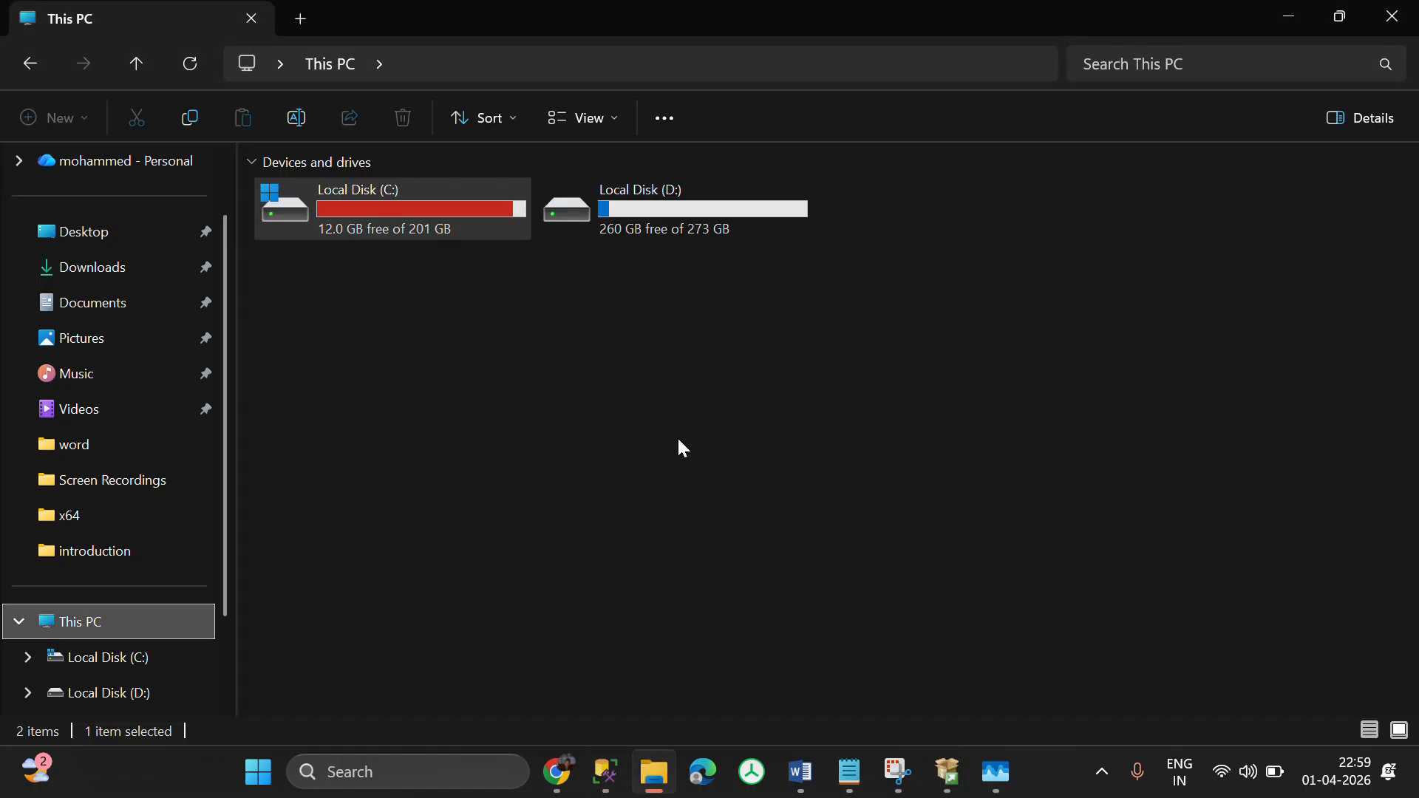
key("alt+Tab")
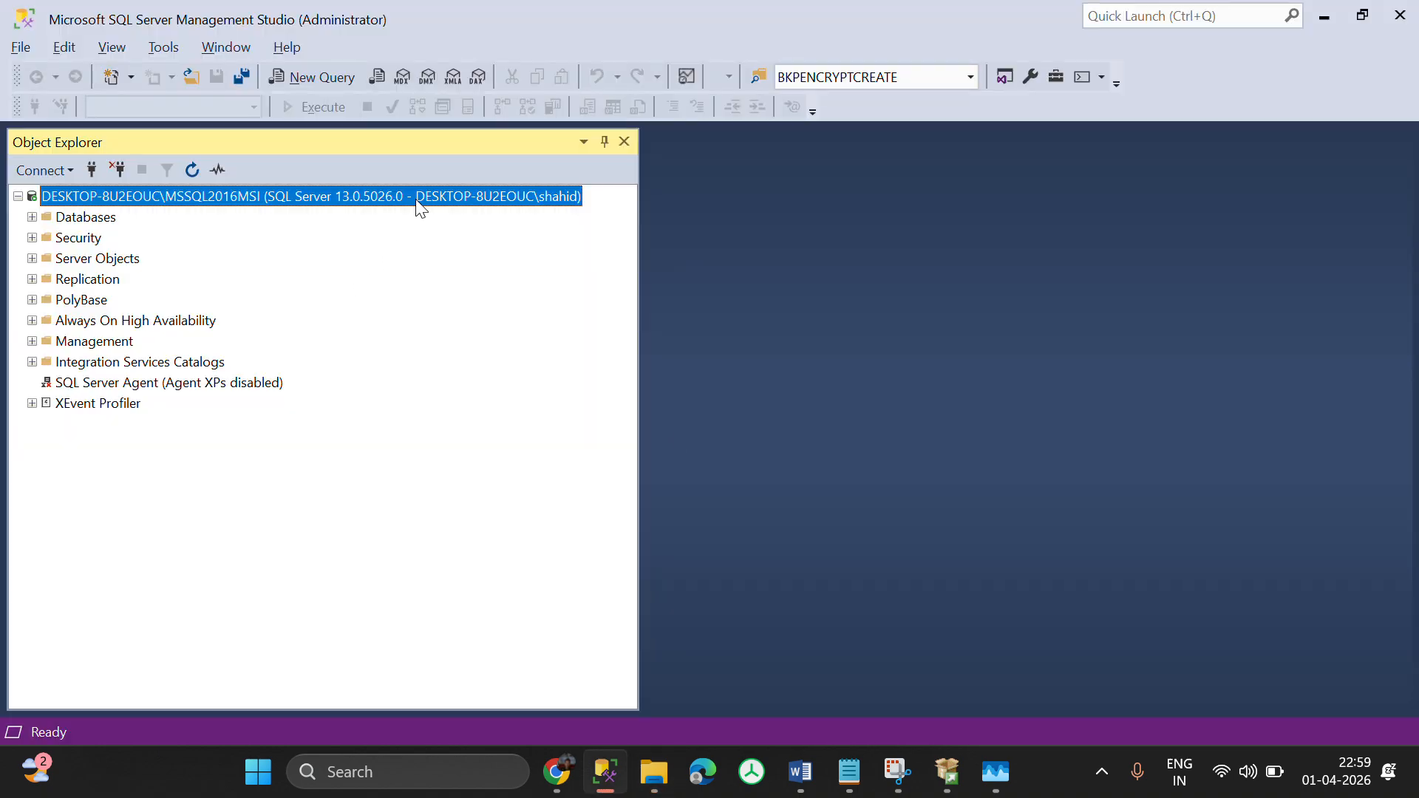
- Switch to File Explorer, look through media\Evaluation_ENU on Local Disk (D:), and return to This PC
key("alt+Tab")
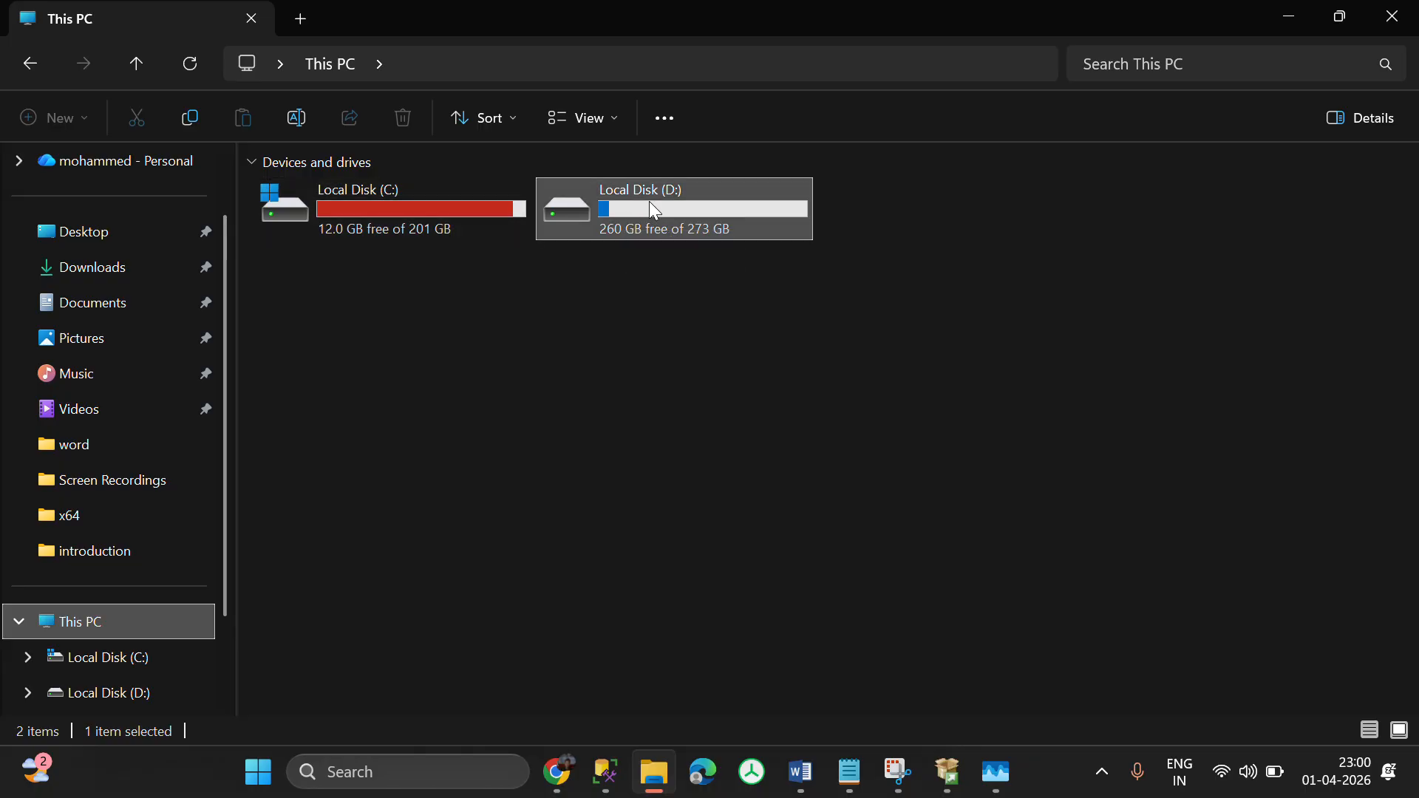
double_click(632, 216)
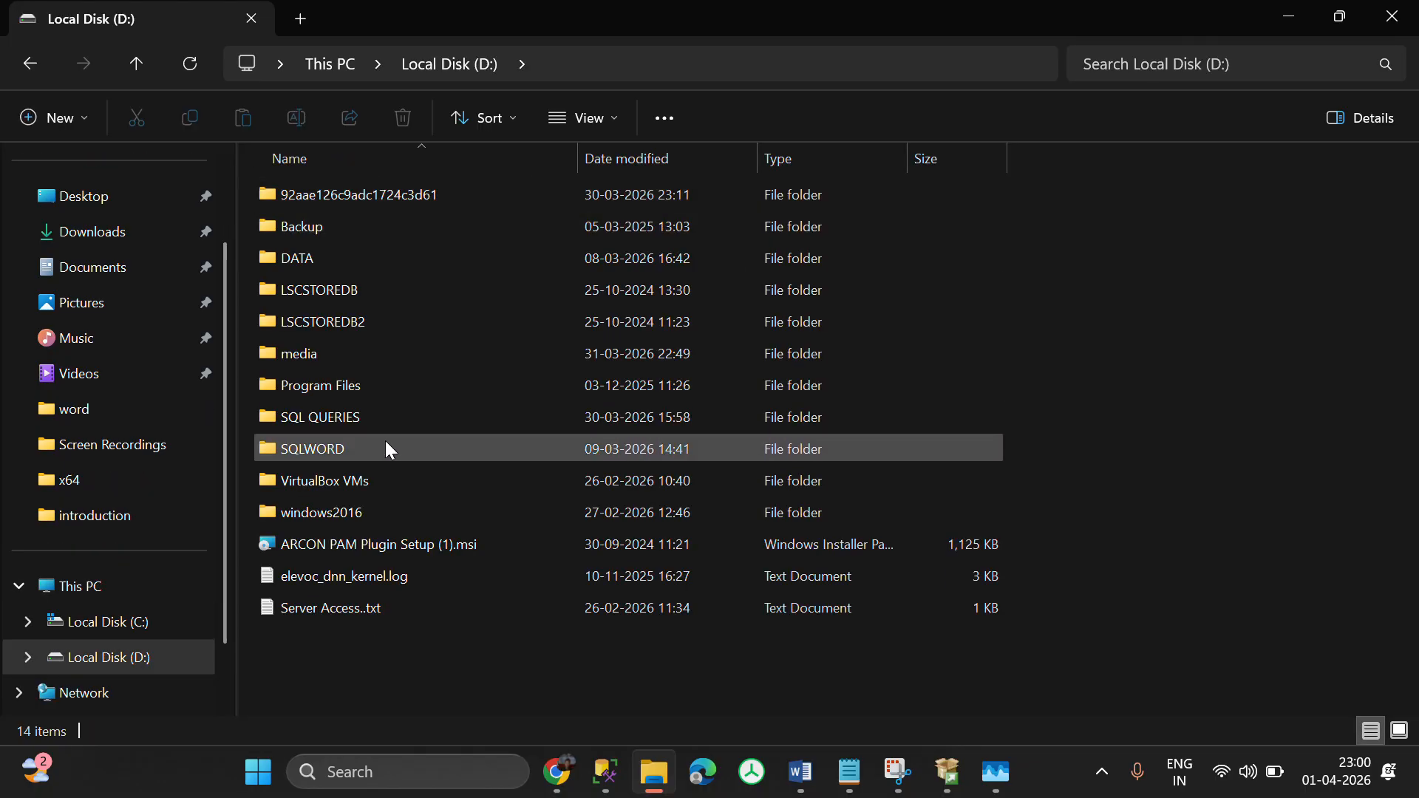
left_click(407, 359)
double_click(405, 357)
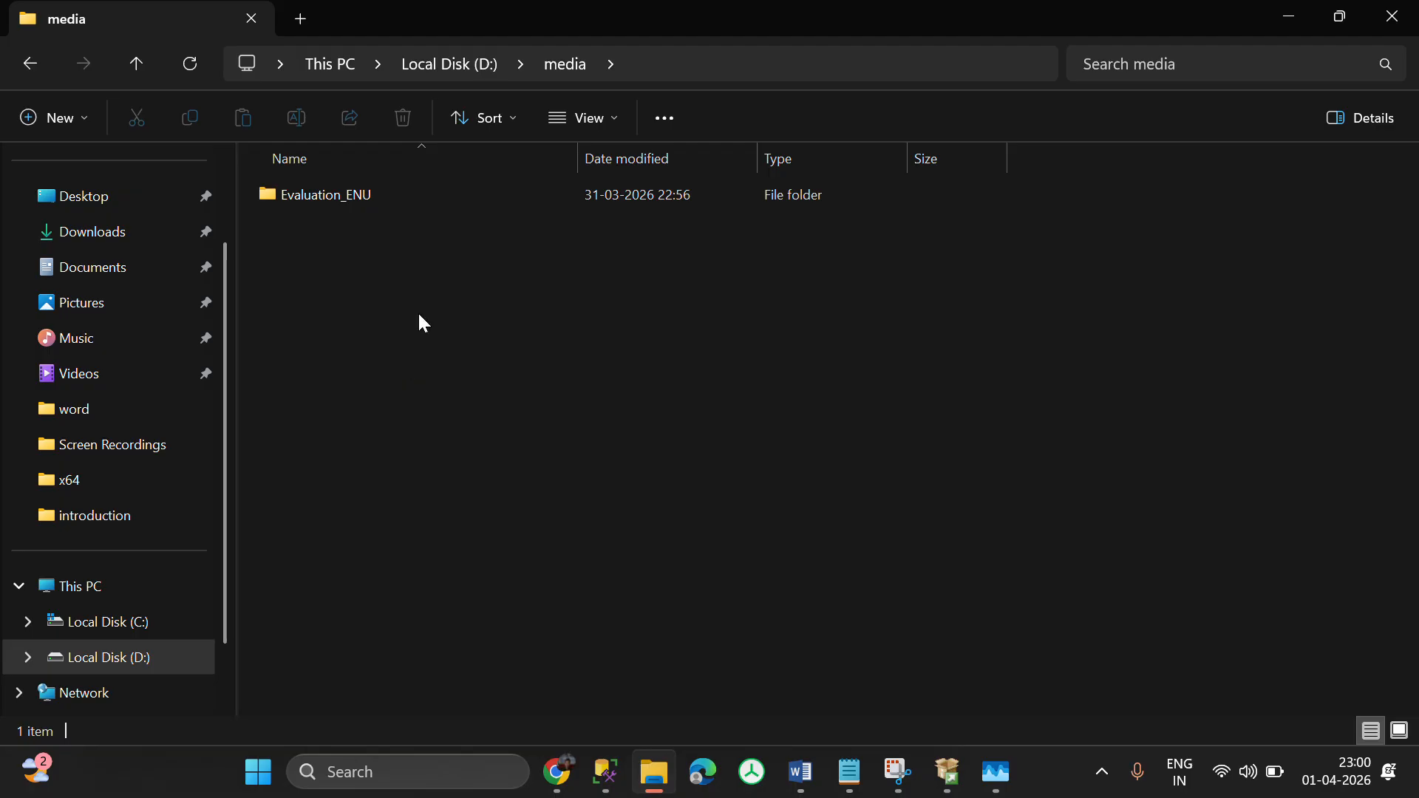
left_click(509, 195)
double_click(510, 194)
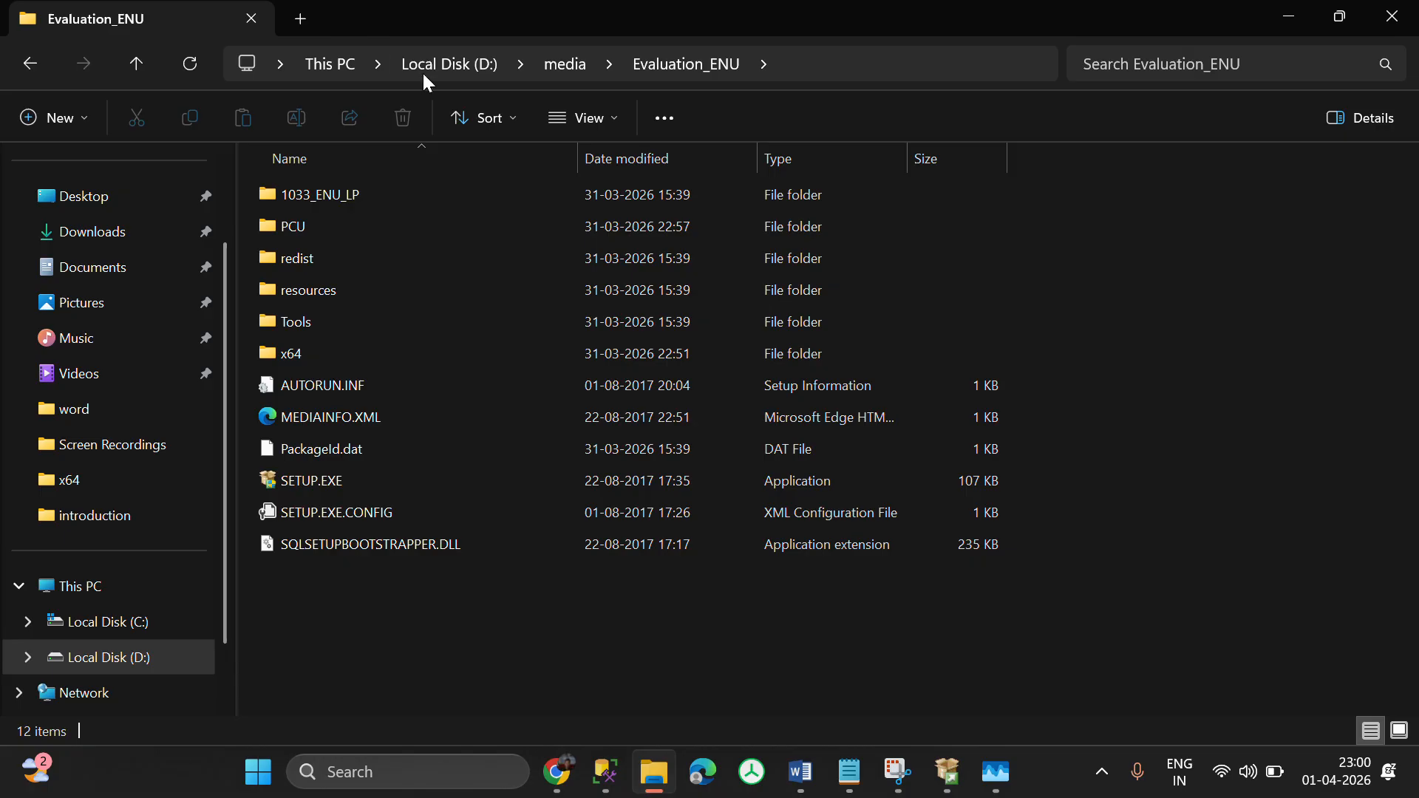
left_click(454, 65)
left_click(339, 67)
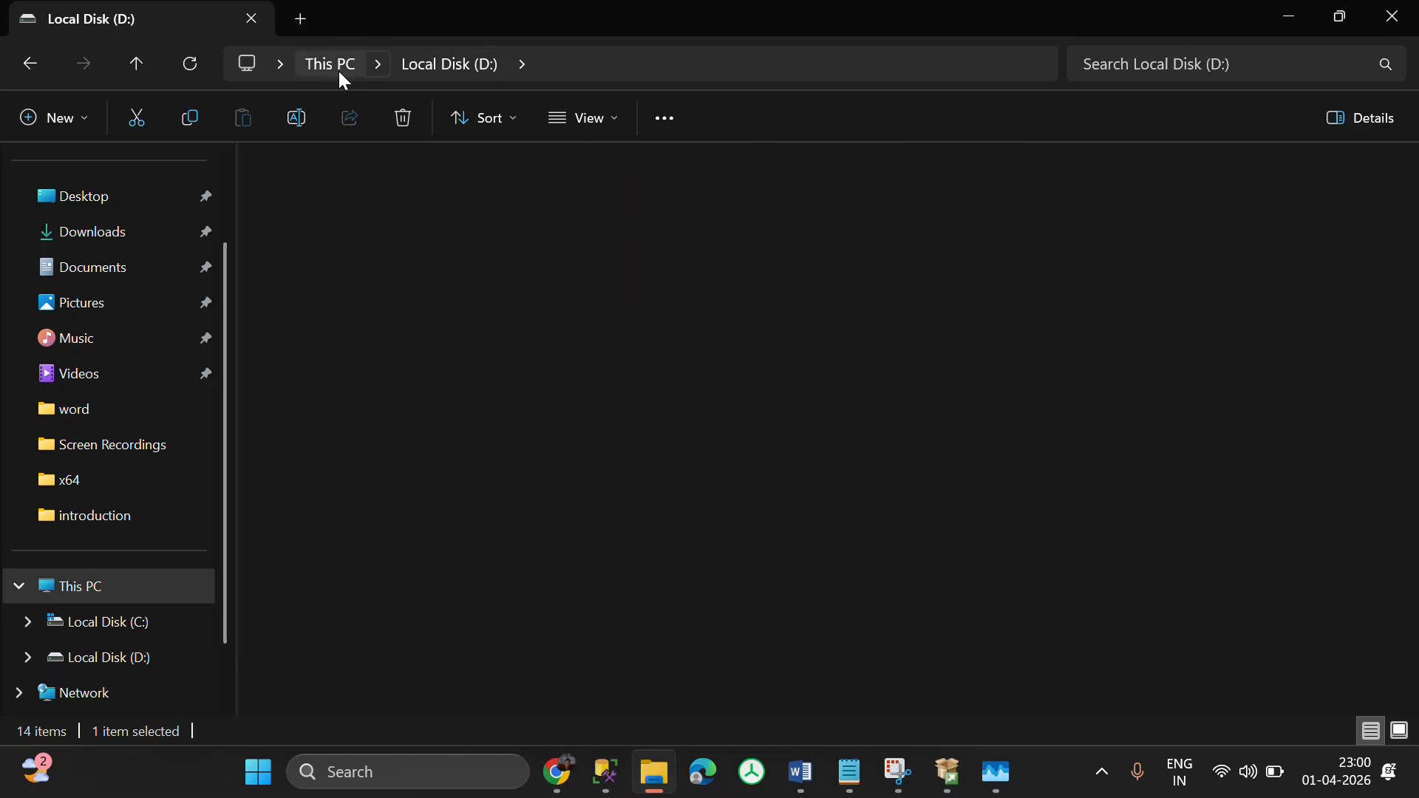
- Check the contents of the Media folder on Local Disk (C:) and return to the drive's root
double_click(445, 231)
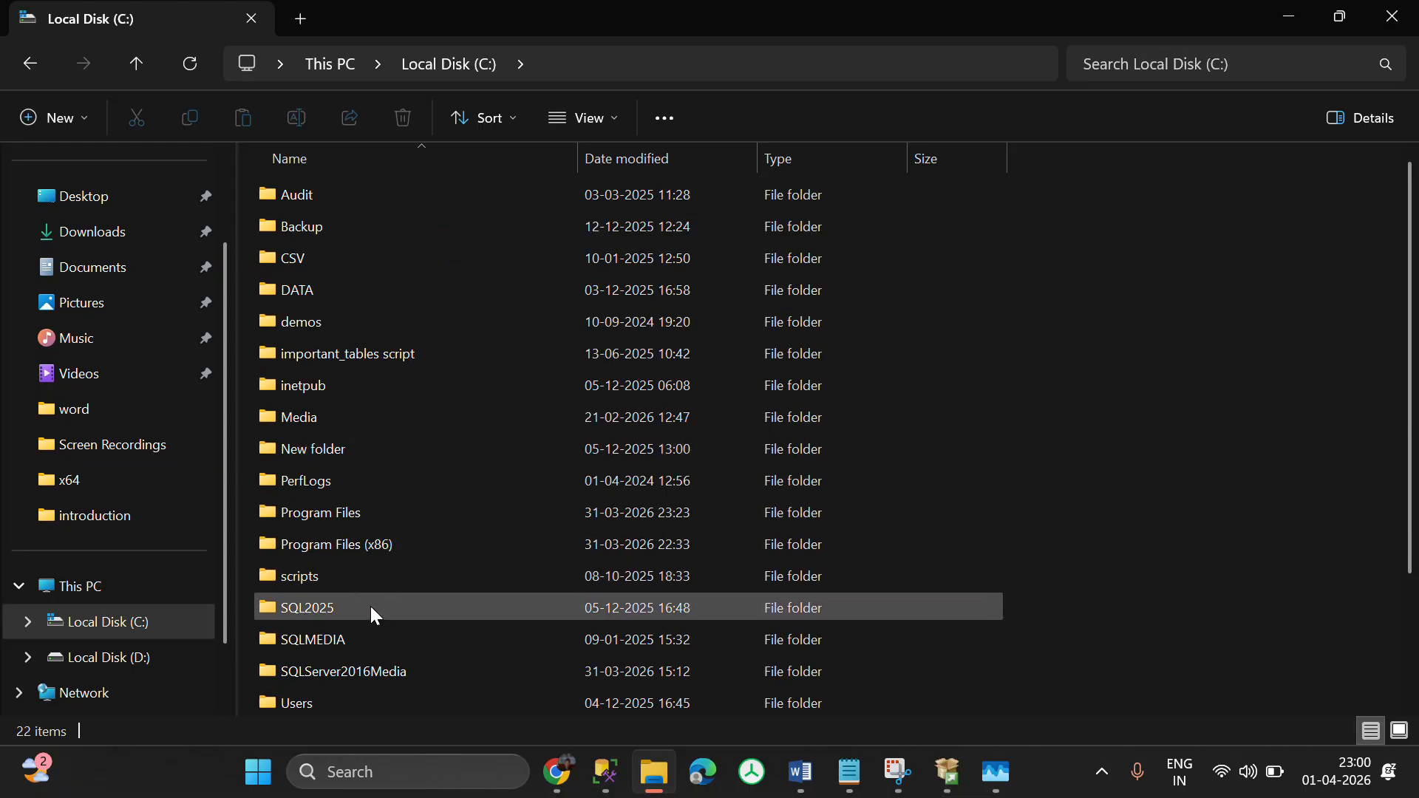
double_click(385, 411)
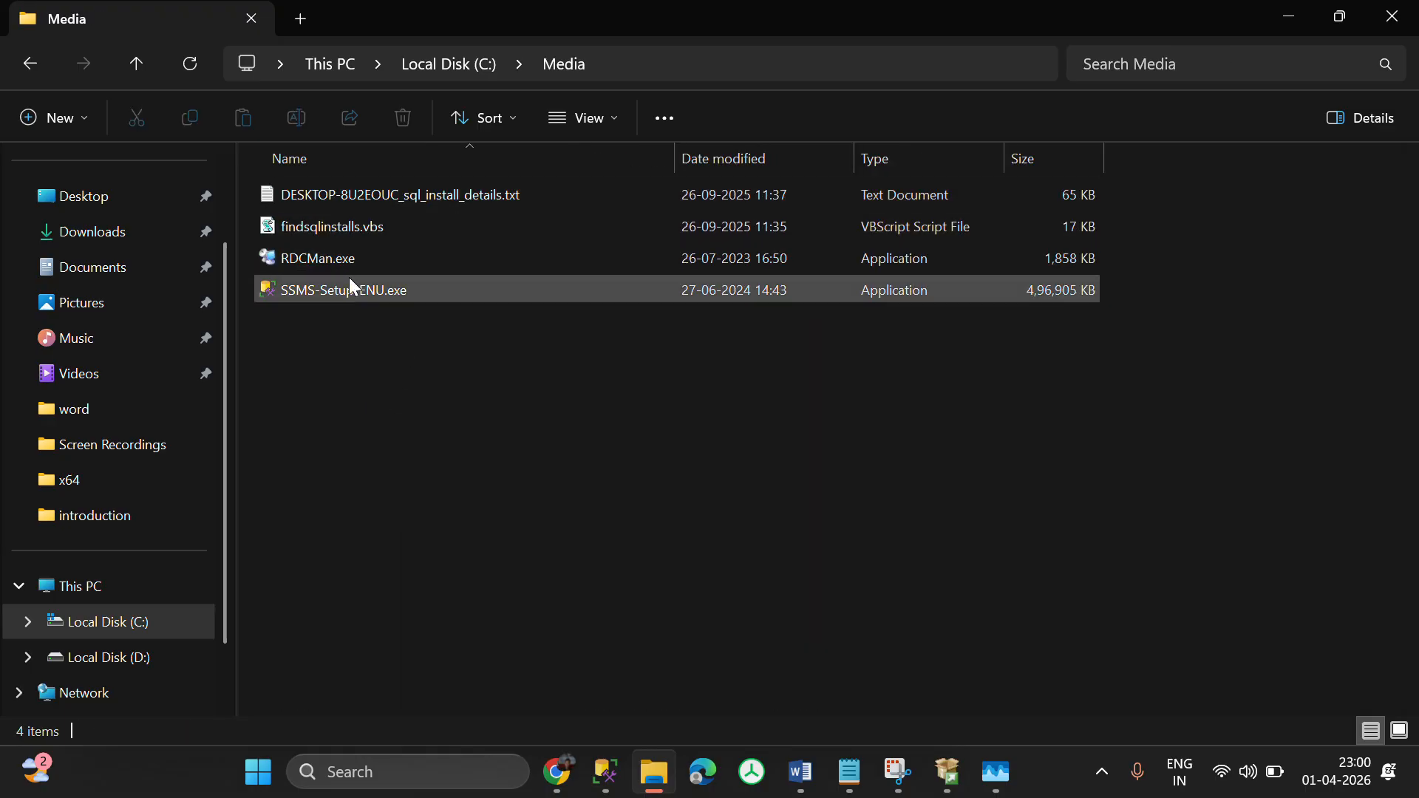
left_click(437, 66)
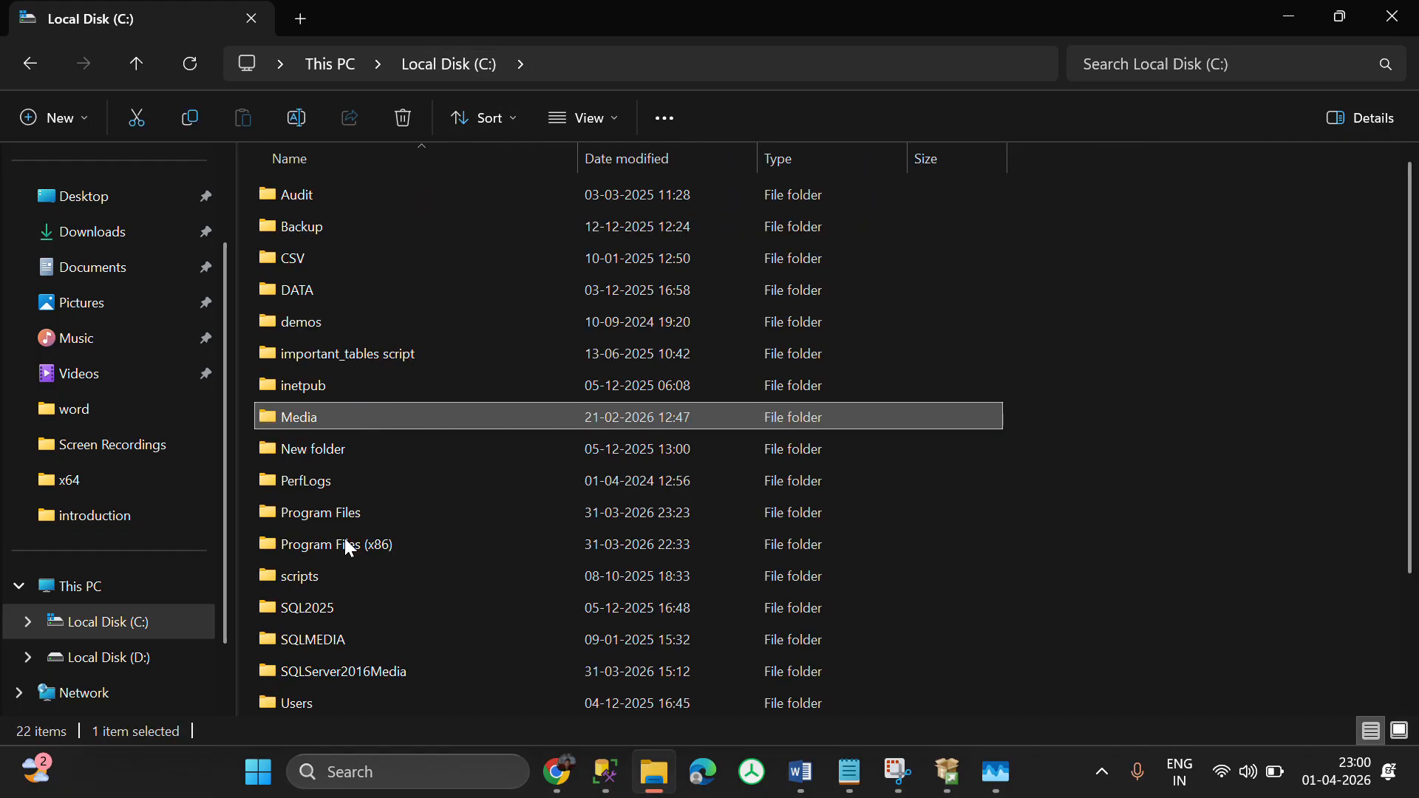
- Open SQLServer2016Media\Evaluation_ENU\PCU, select the sqlserver2016sp3-kb5003279 package, and fit the Name column to the full file names
double_click(367, 672)
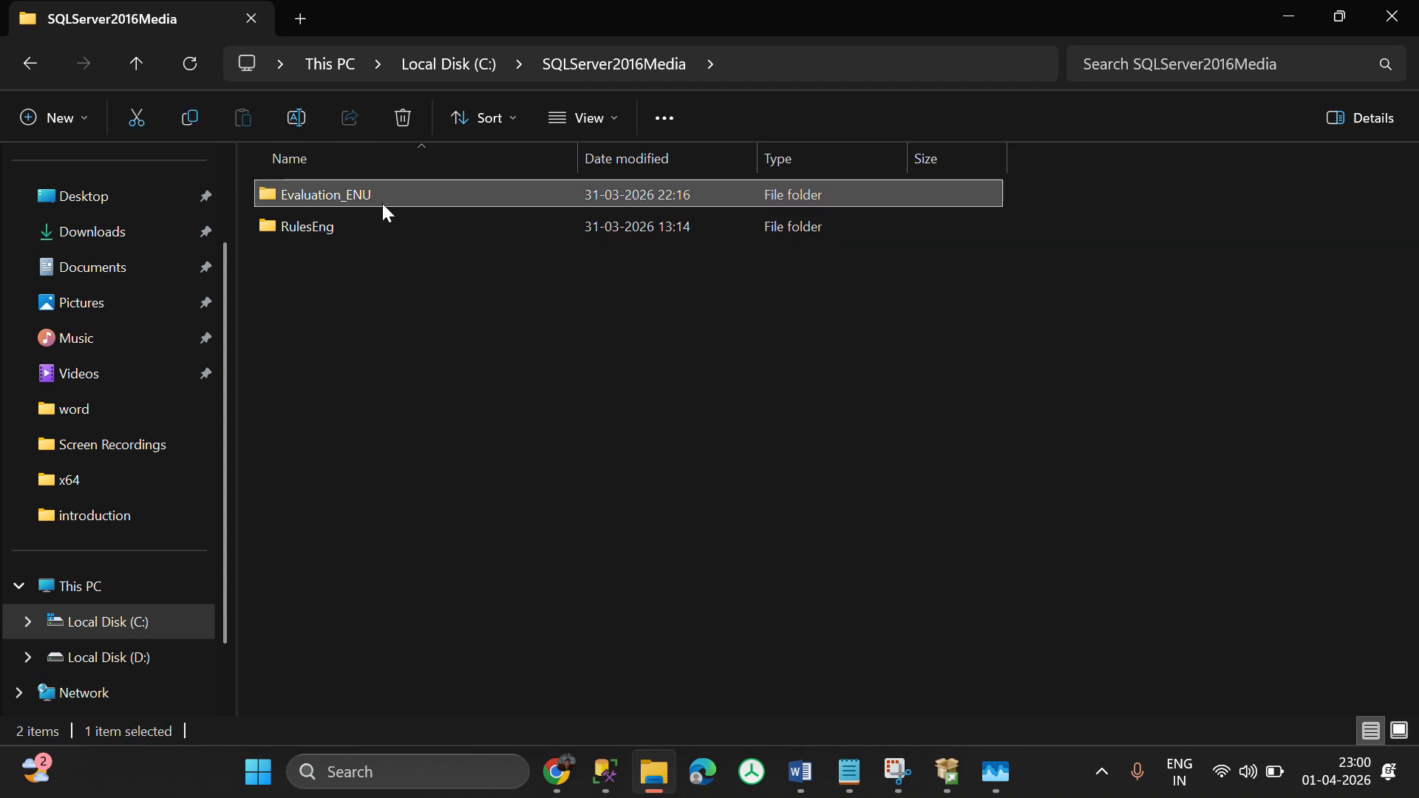
double_click(383, 202)
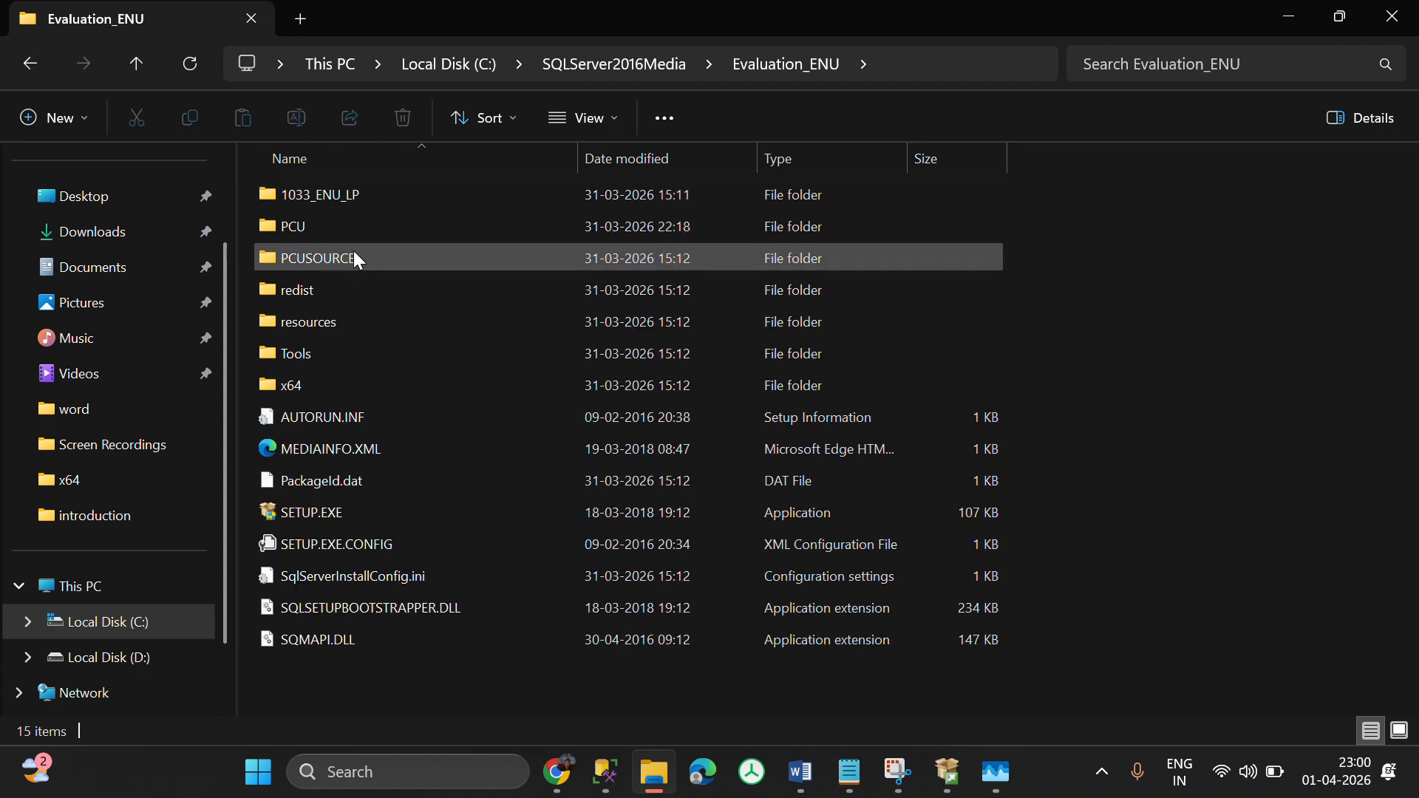
double_click(371, 229)
left_click(482, 193)
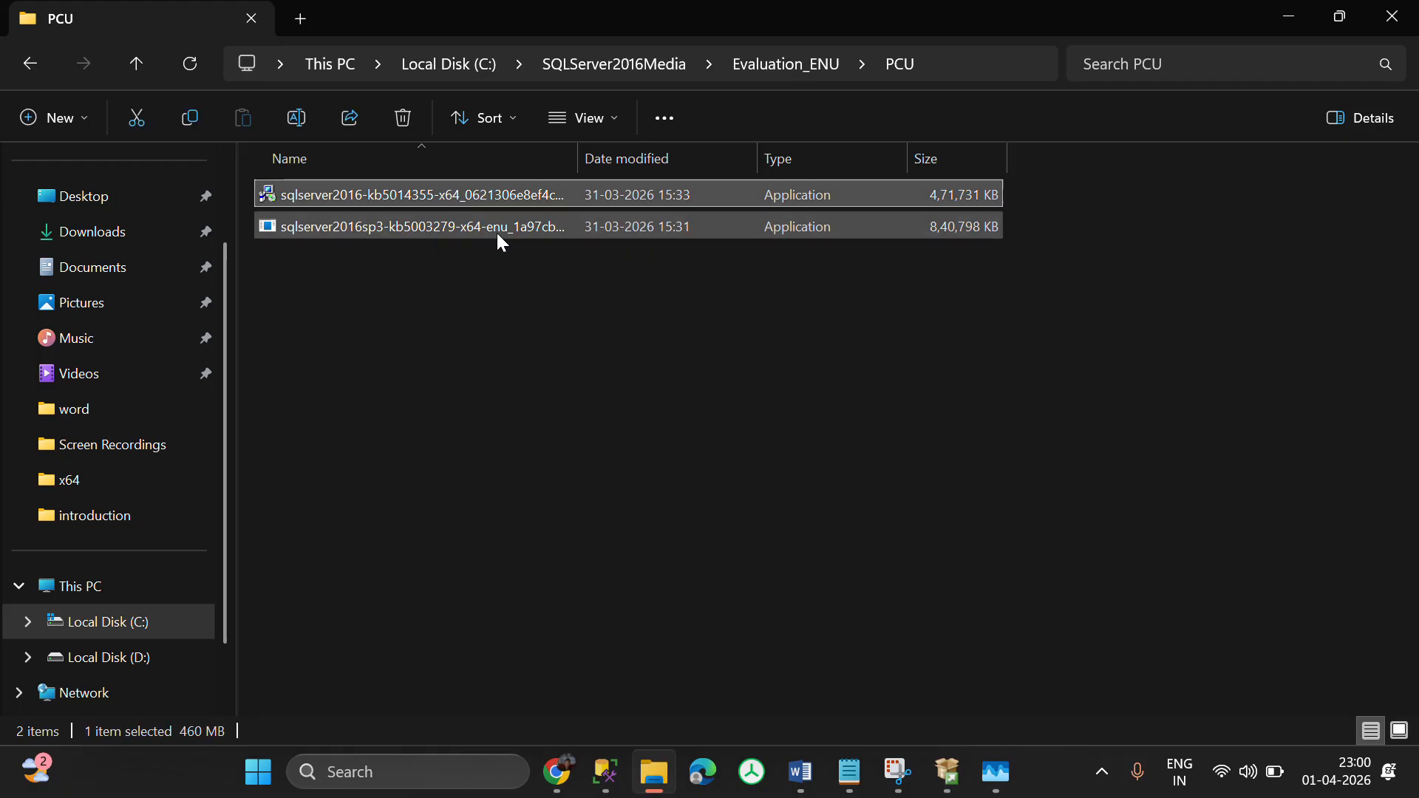
left_click(491, 226)
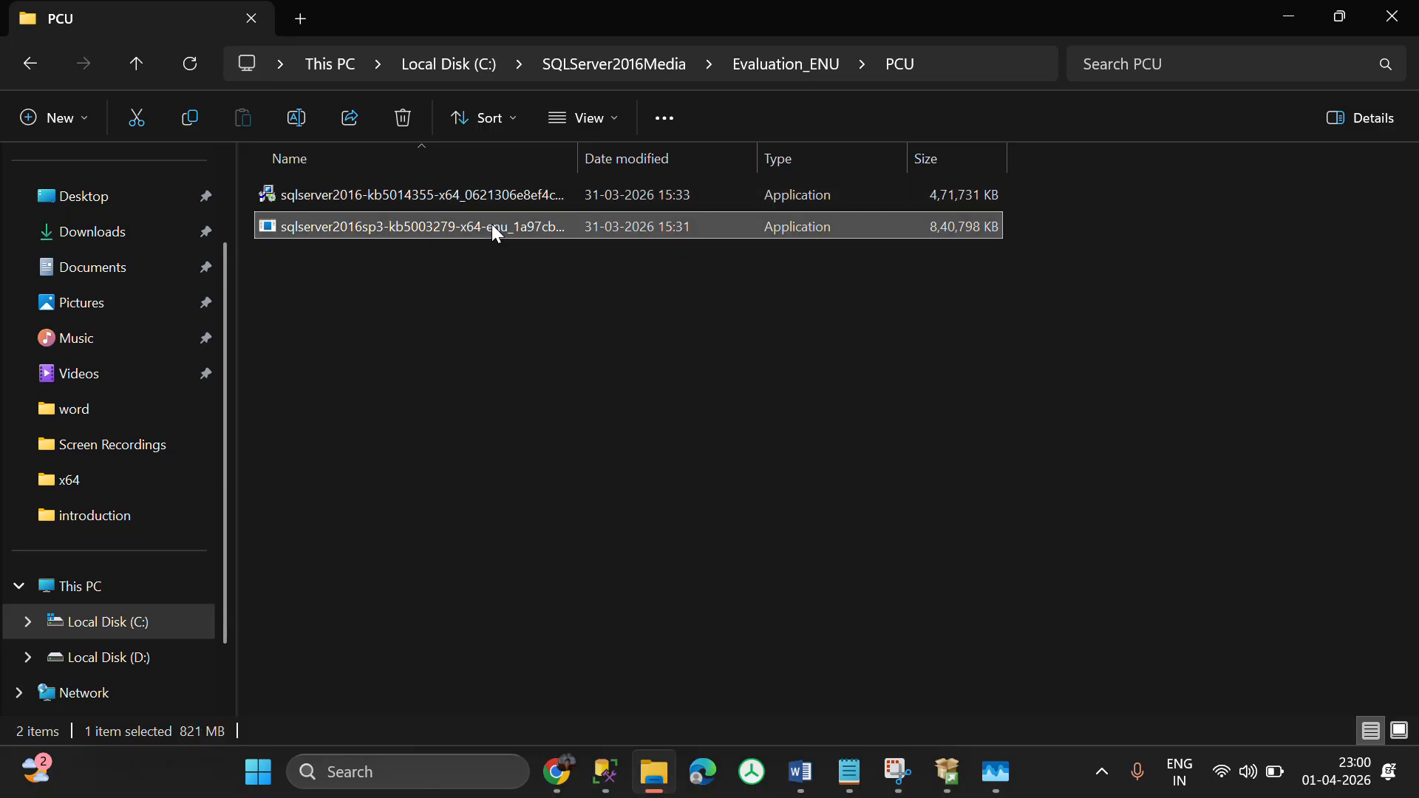
double_click(586, 157)
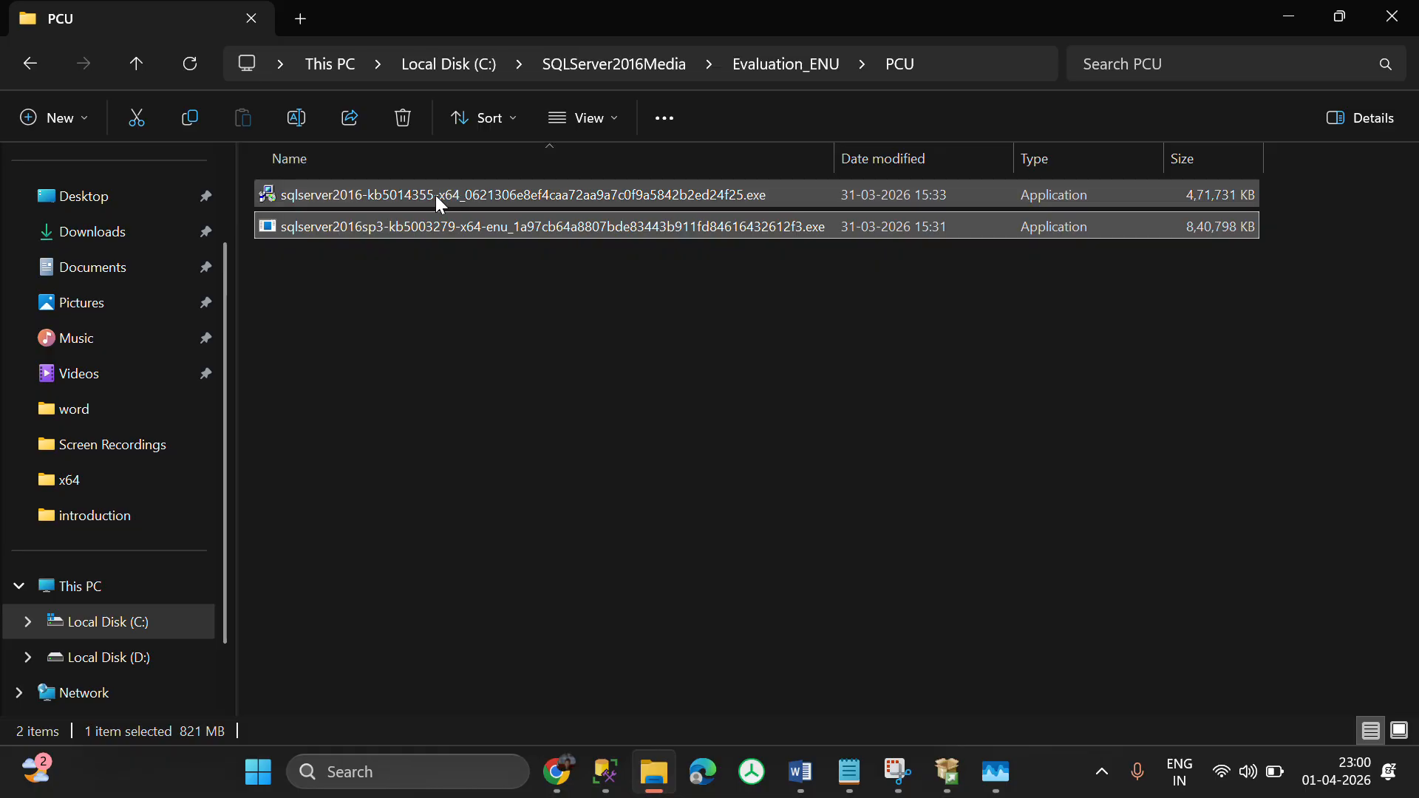
- Run the sqlserver2016sp3-kb5003279 package as administrator and close the SQL Server Installation Center
right_click(372, 228)
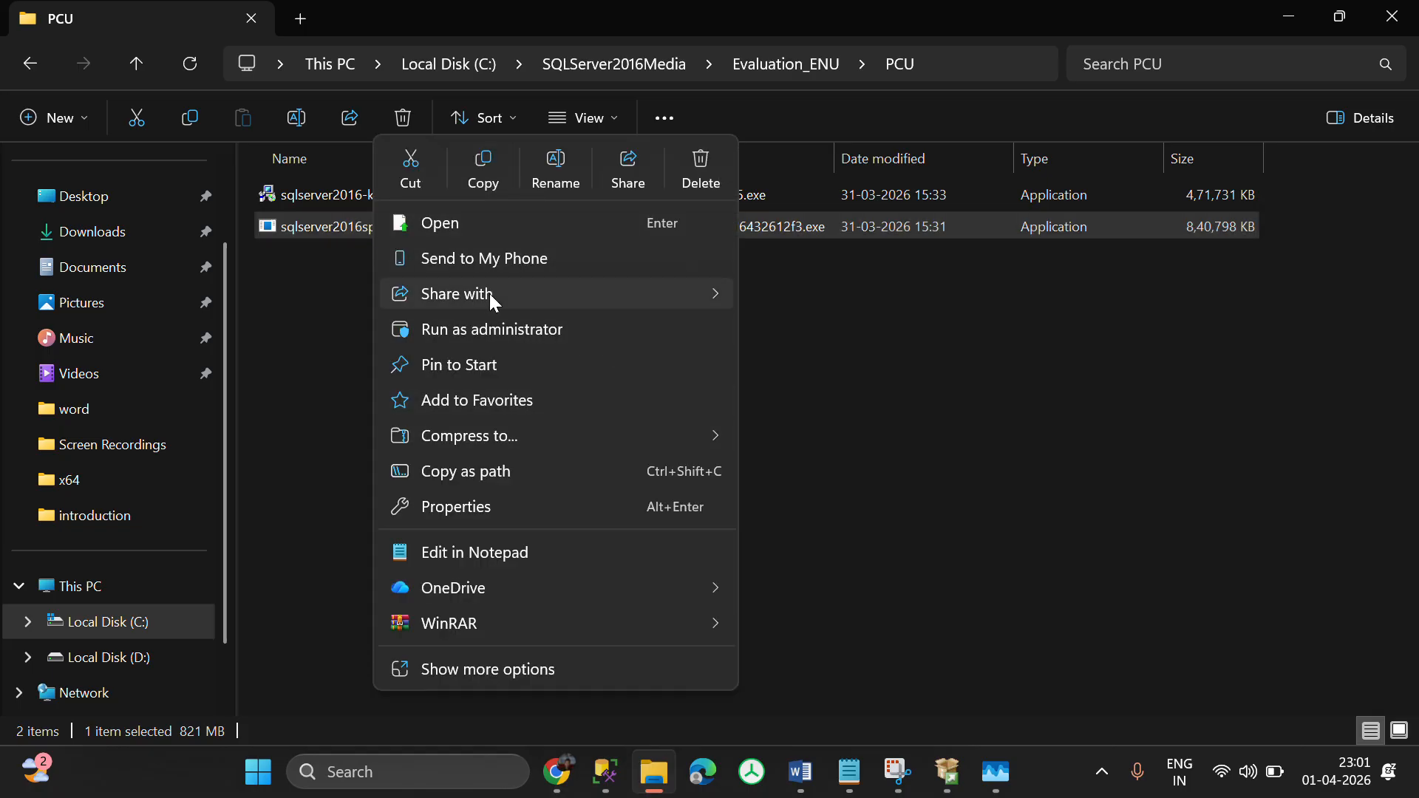
left_click(512, 327)
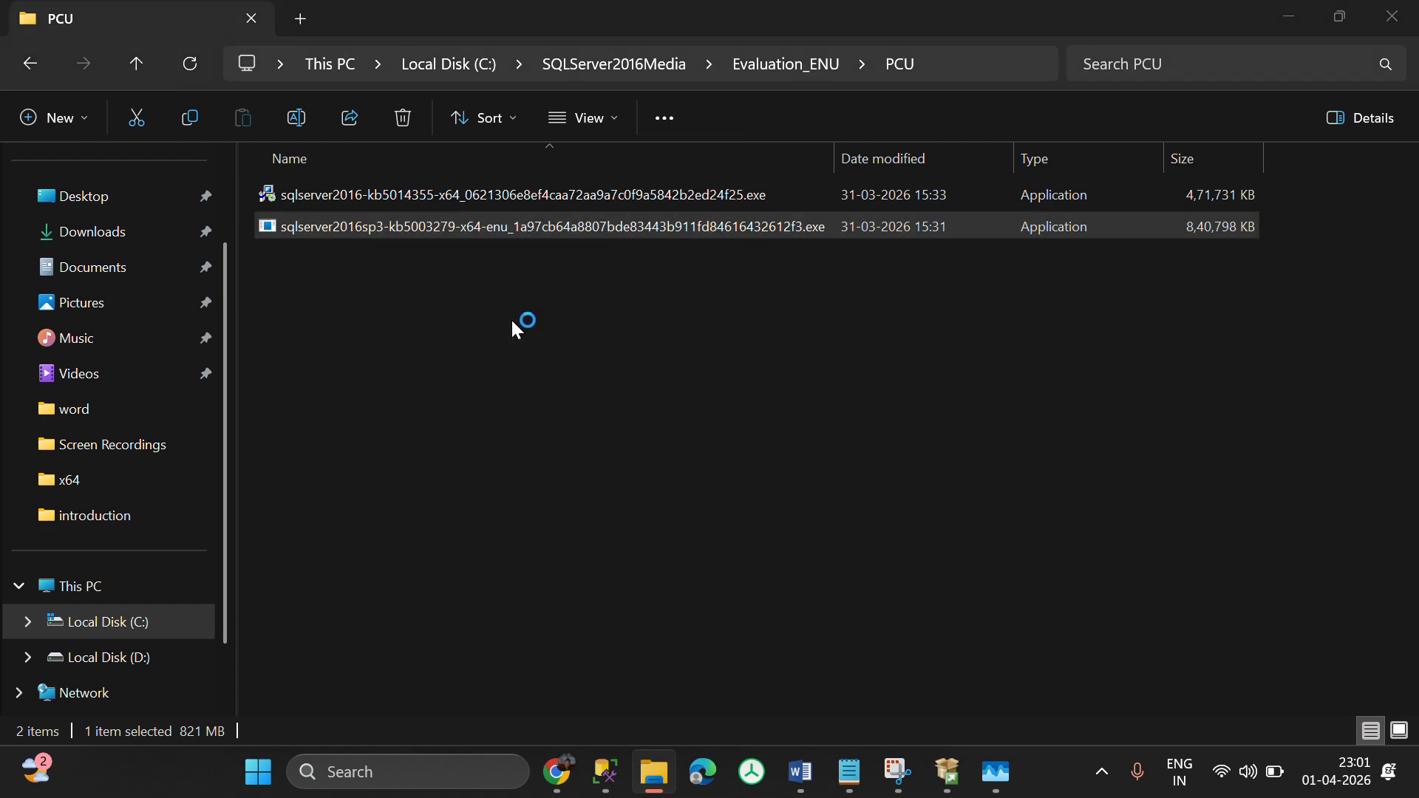
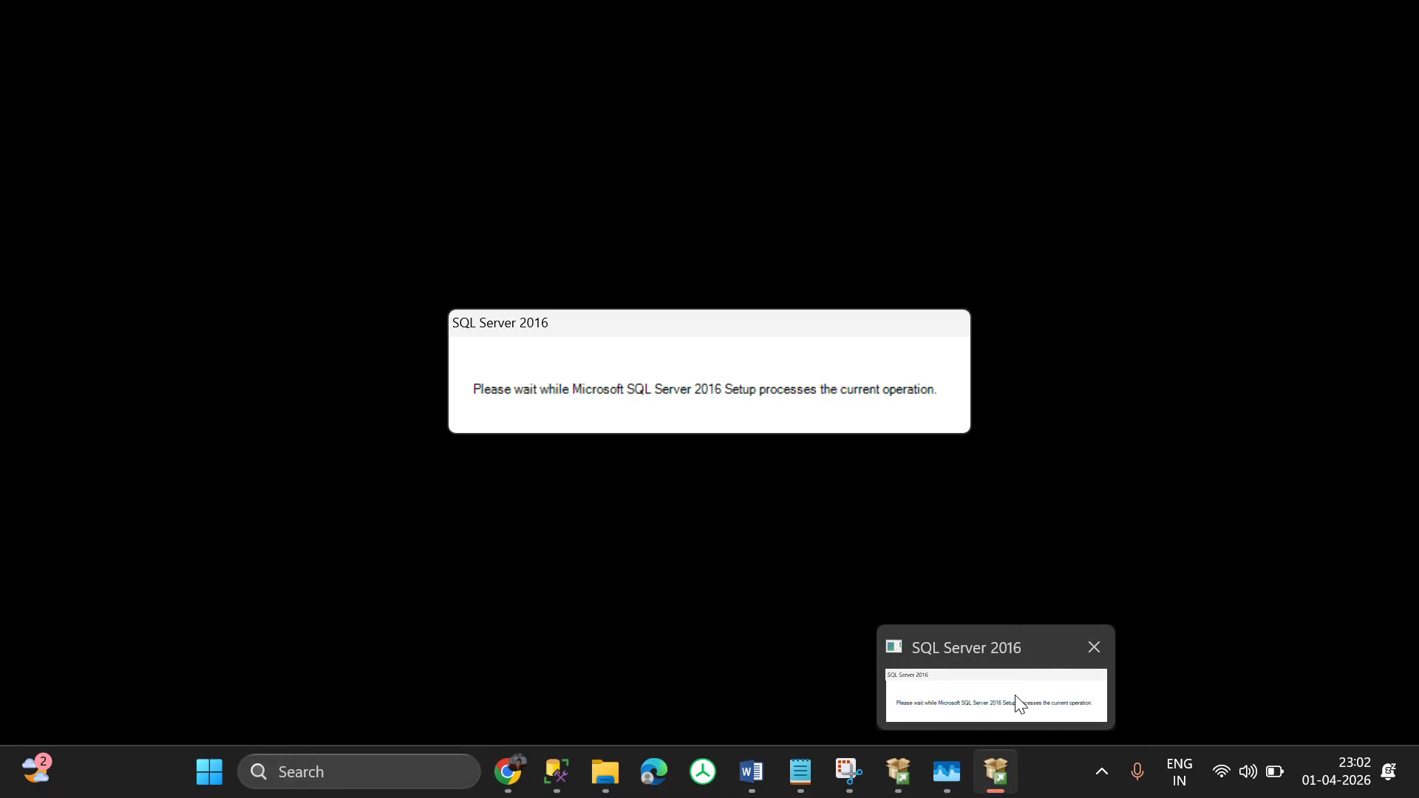
mouse_move(898, 772)
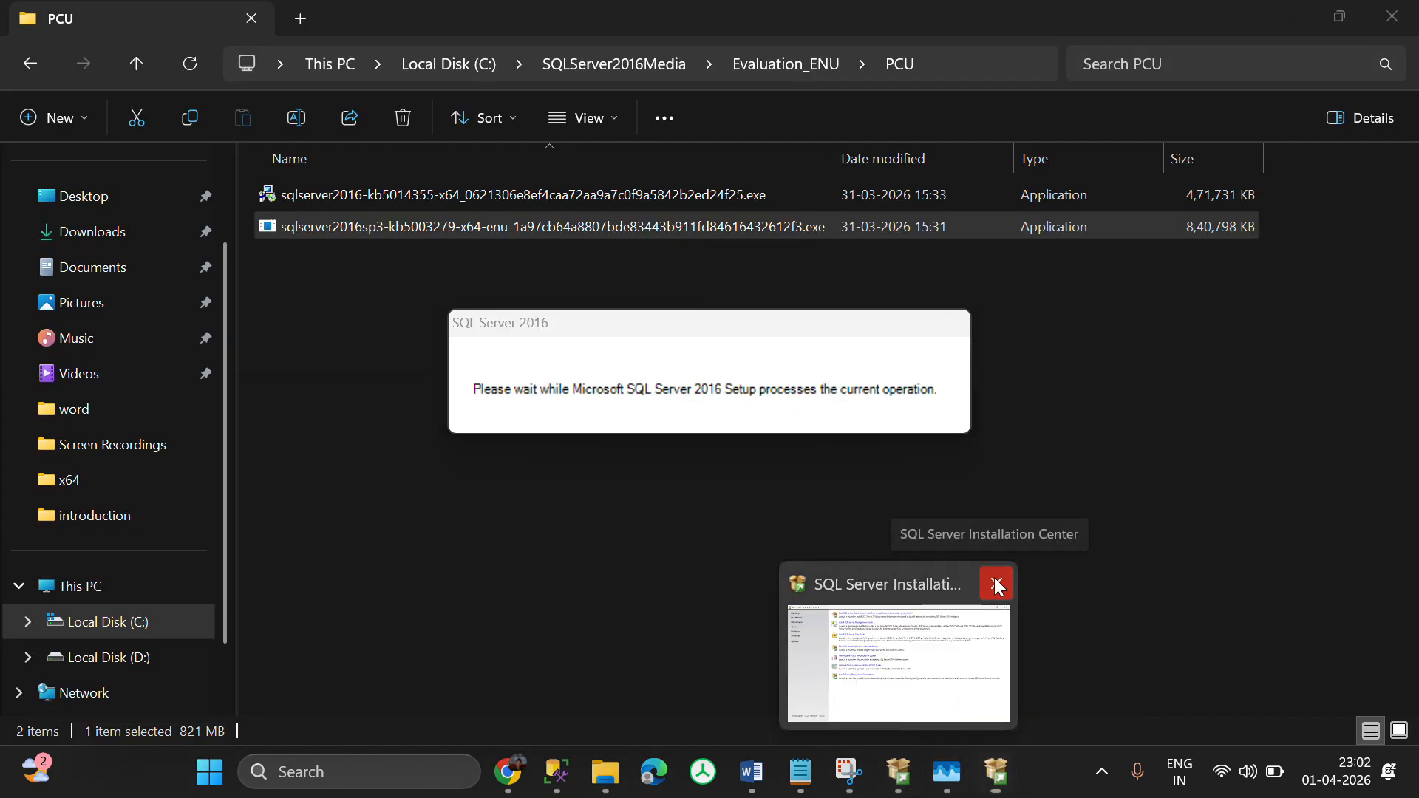
left_click(995, 586)
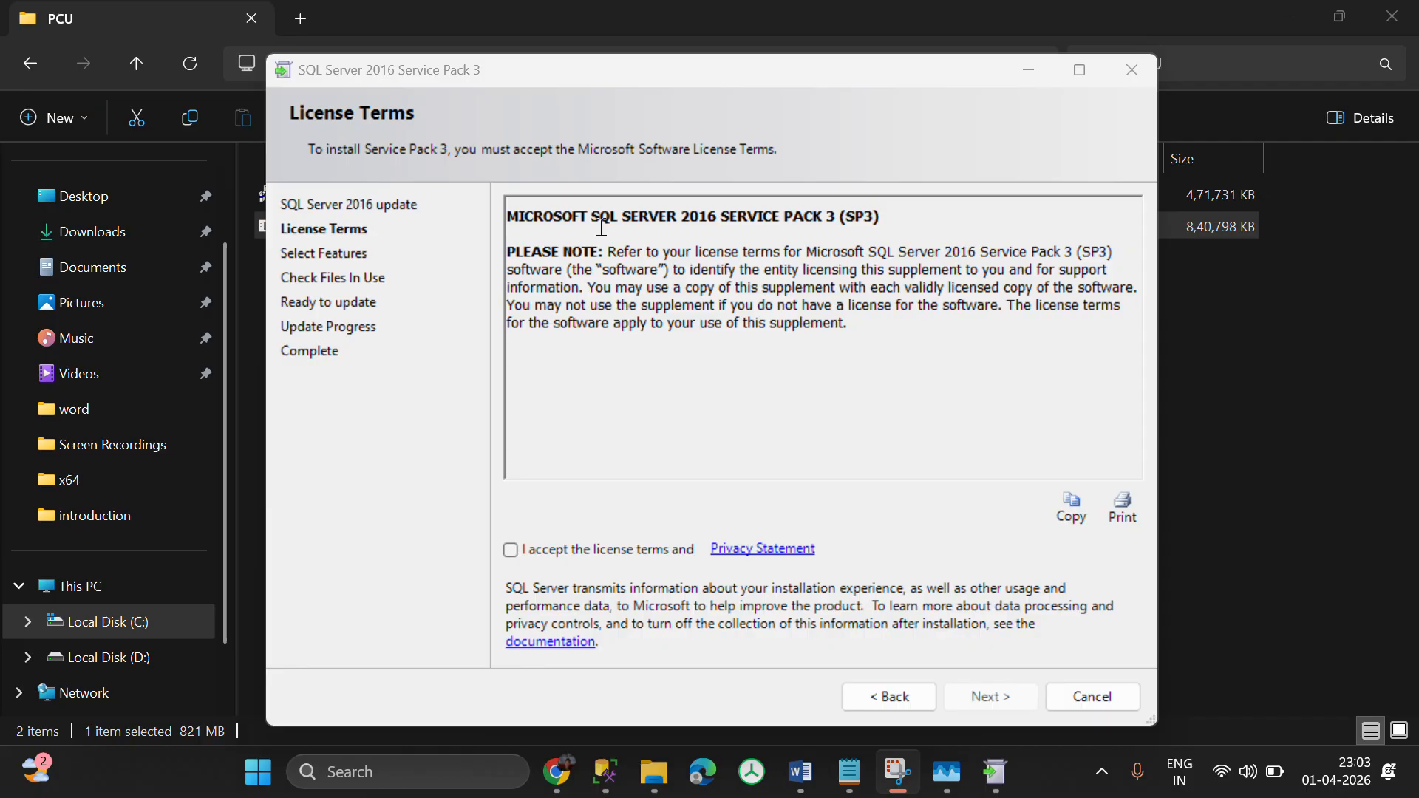
- Look over the PCU folder and the Service Pack 3 license terms, and review the installer cache restore solutions in the Word document
left_click(1244, 371)
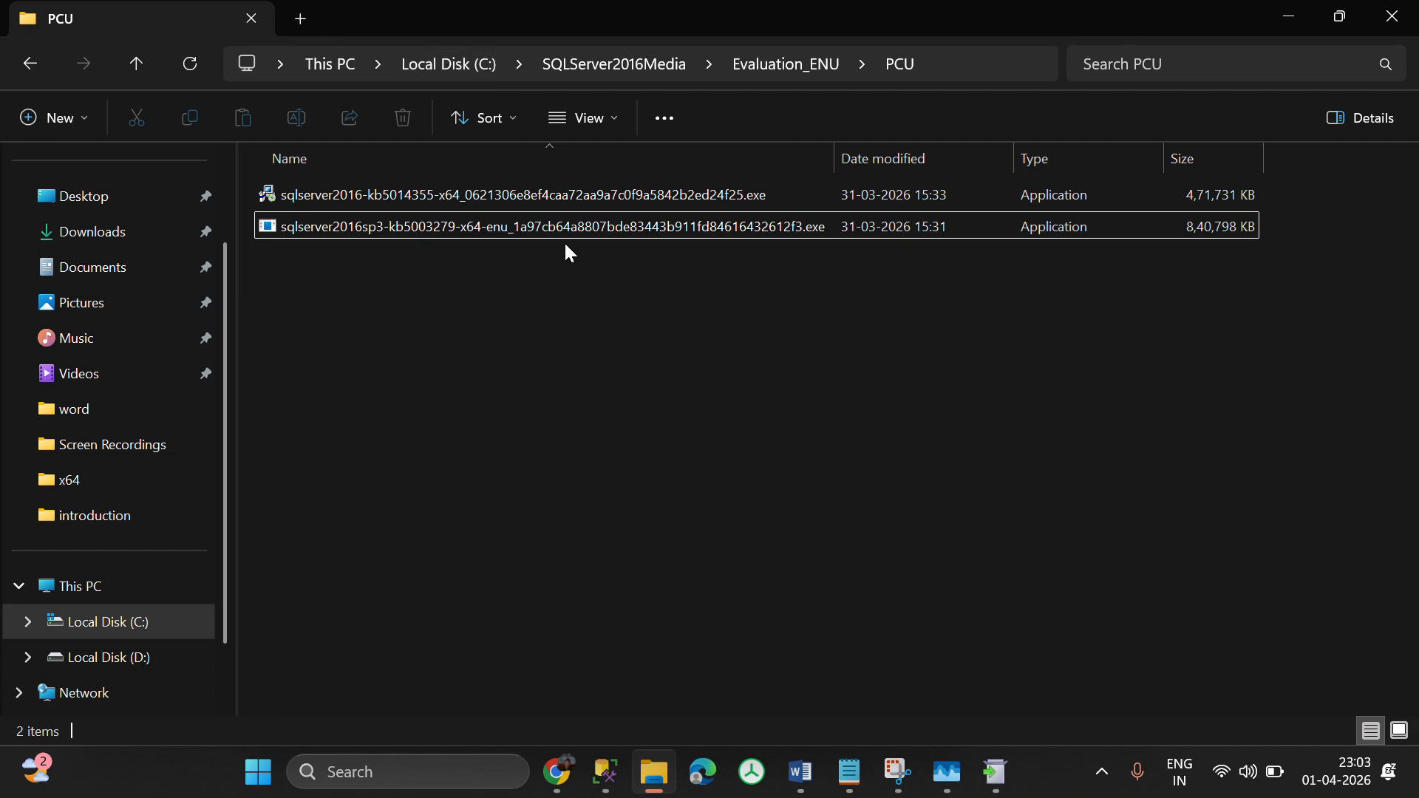
left_click(1007, 782)
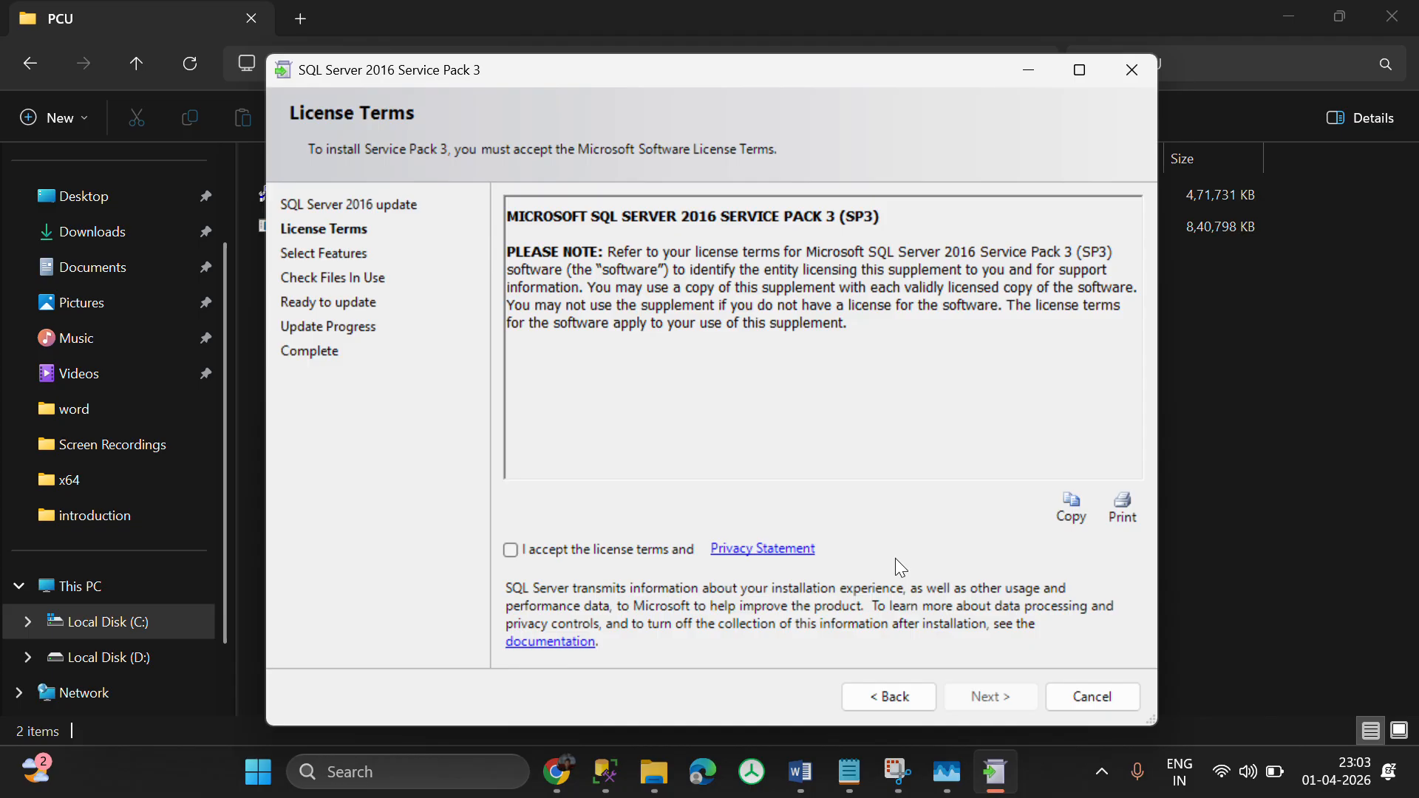
left_click(817, 772)
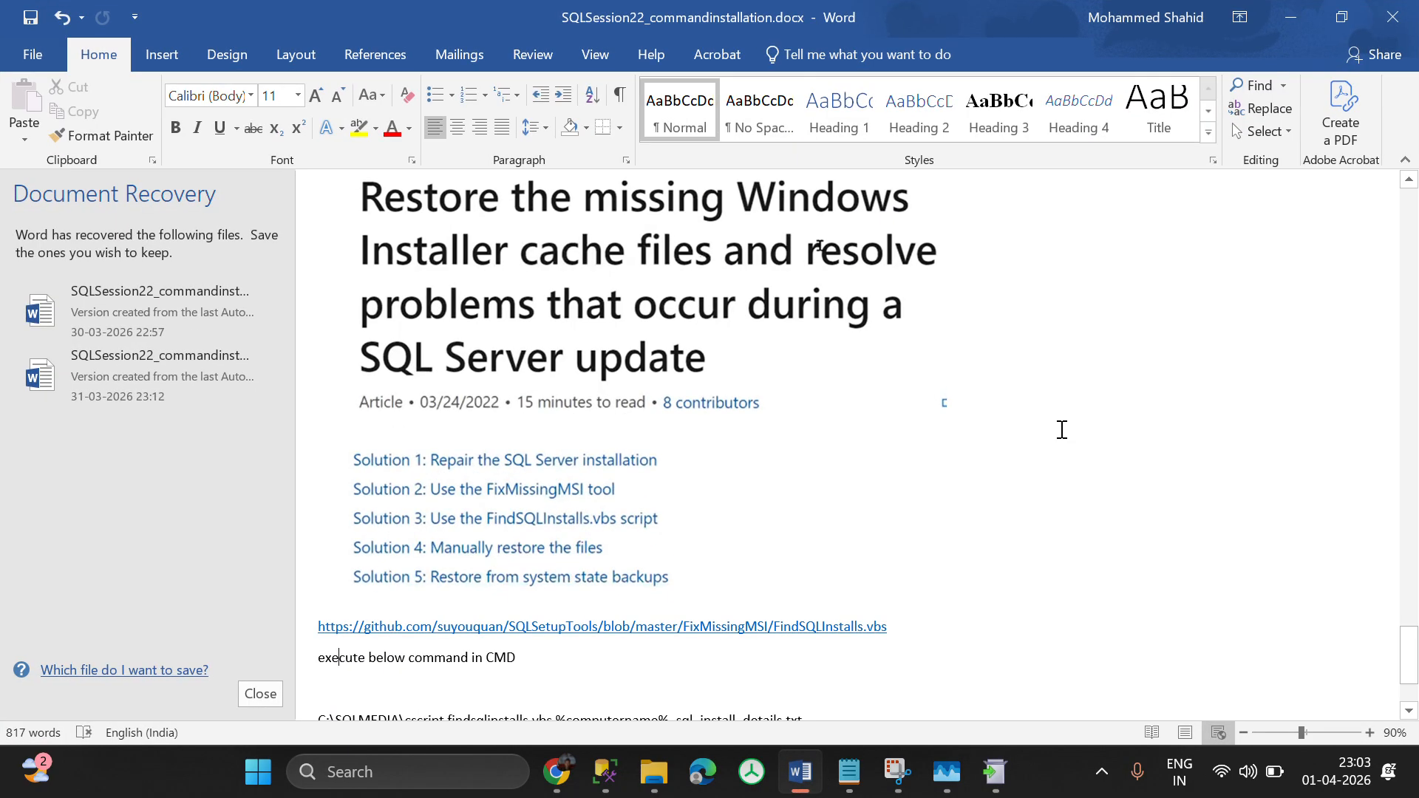
key("alt+Tab")
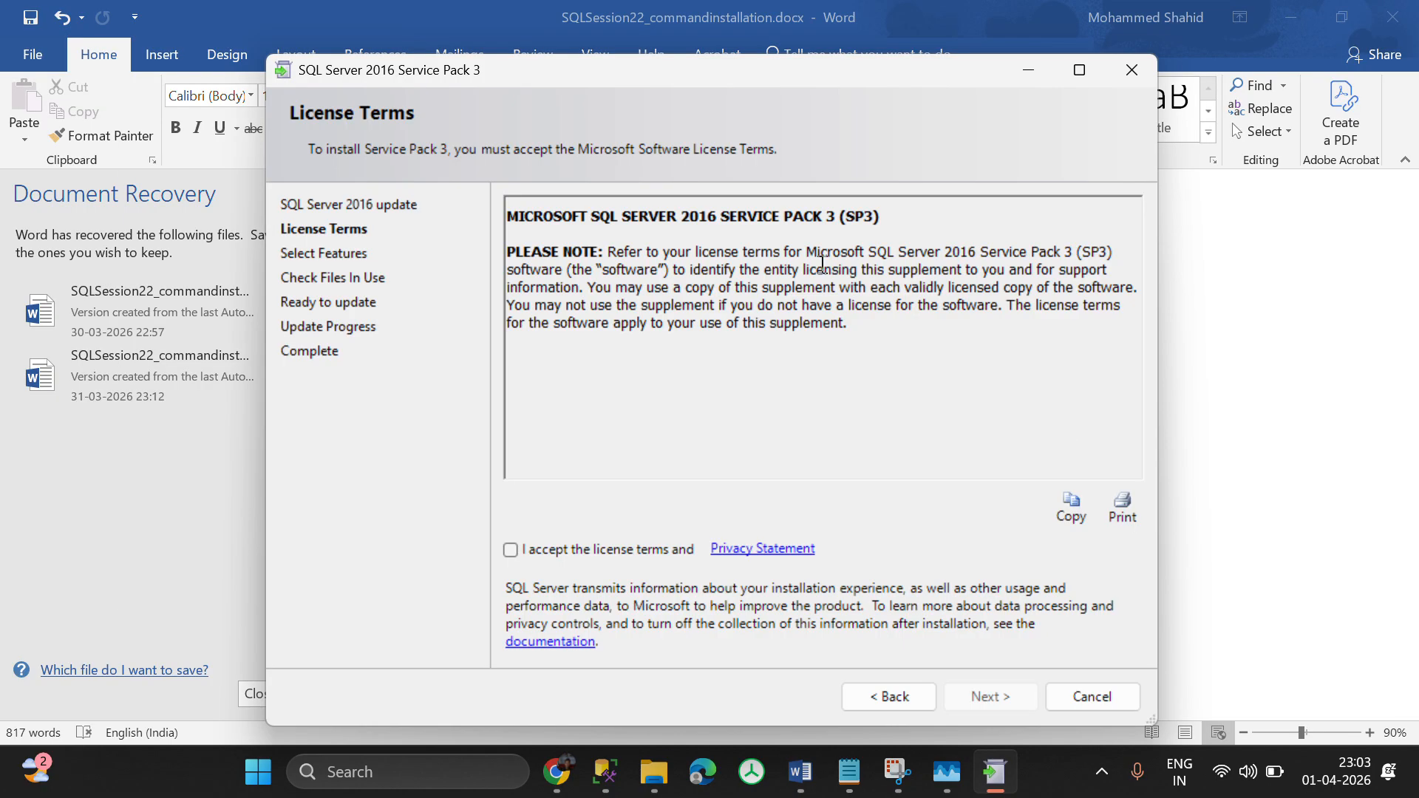
key("alt+Tab")
scroll(946, 414, "down", 4)
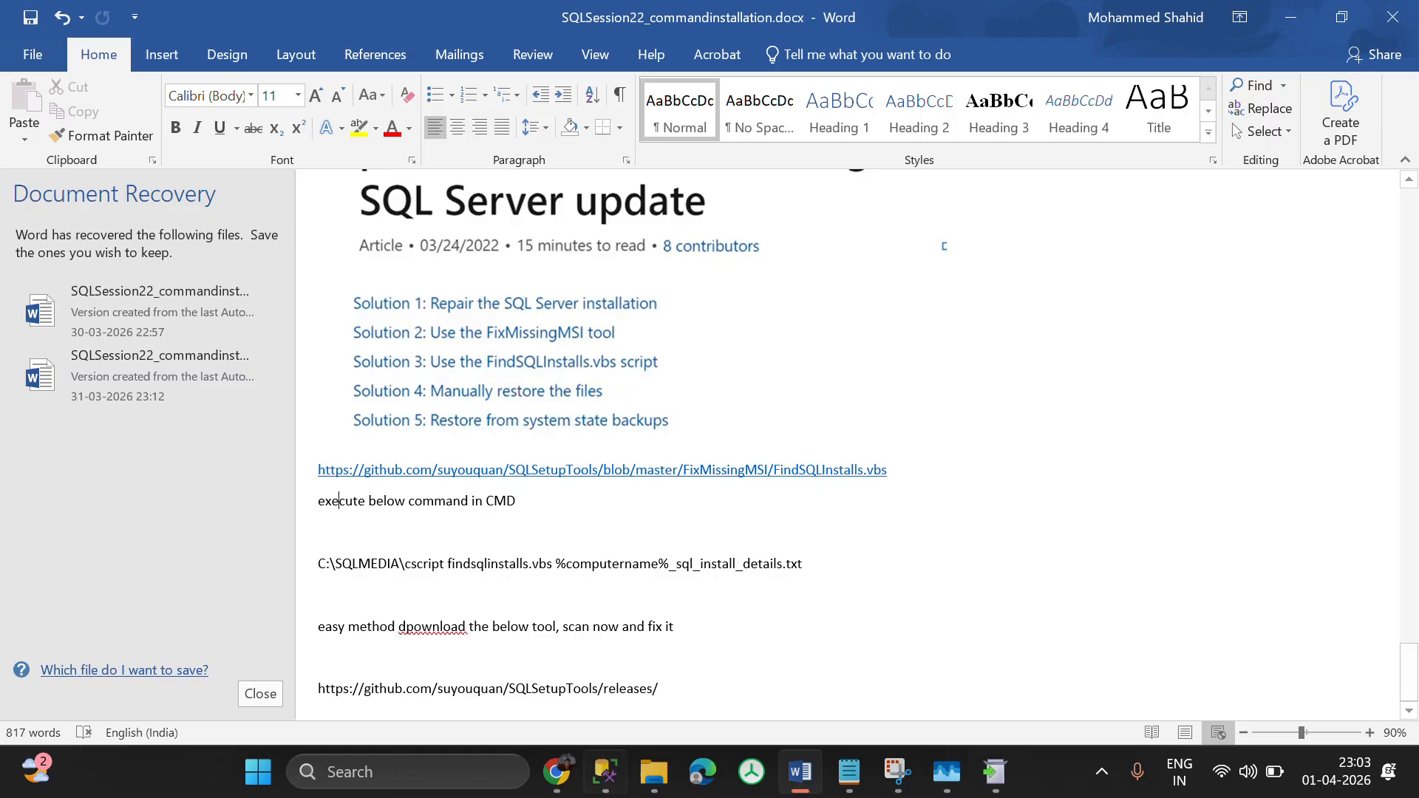
left_click(654, 772)
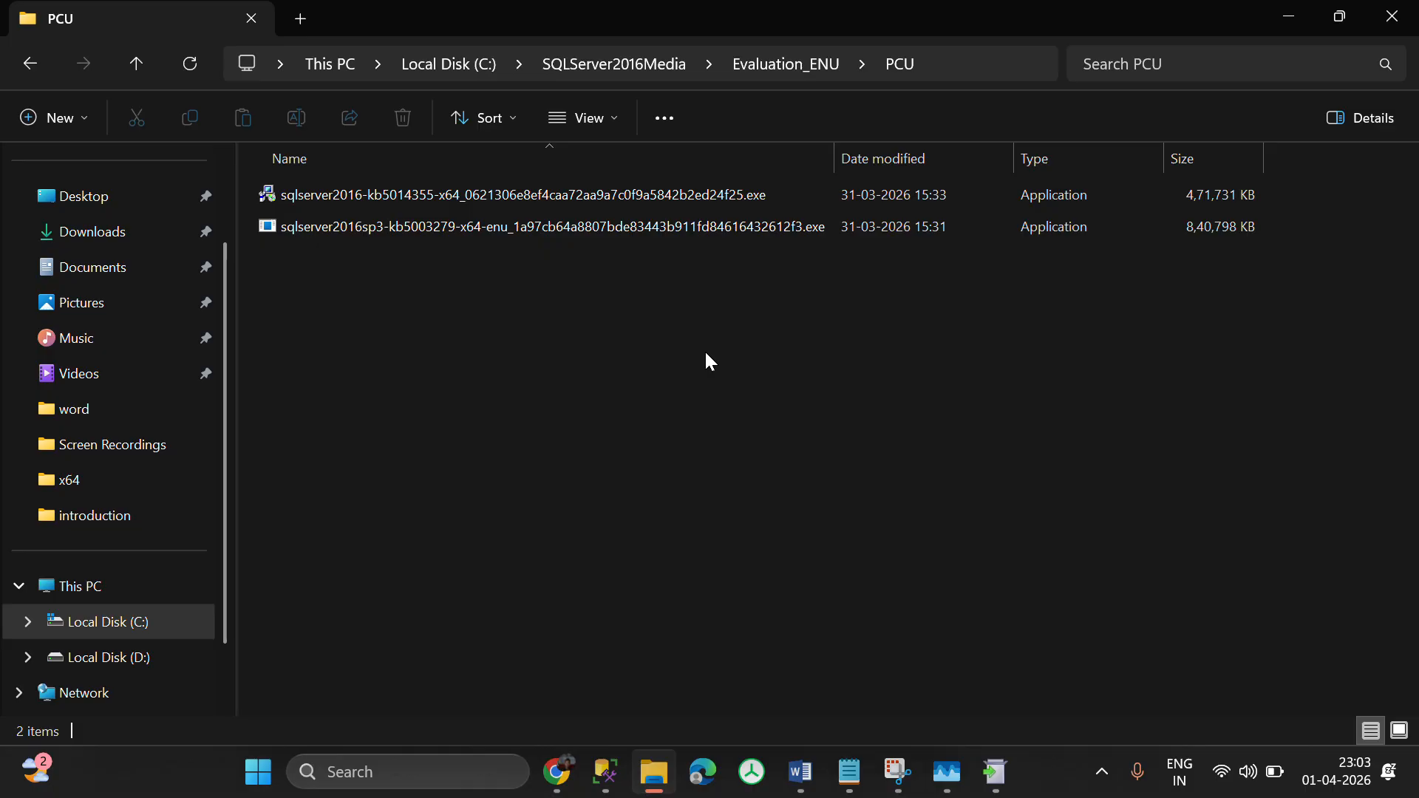
key("alt+Tab")
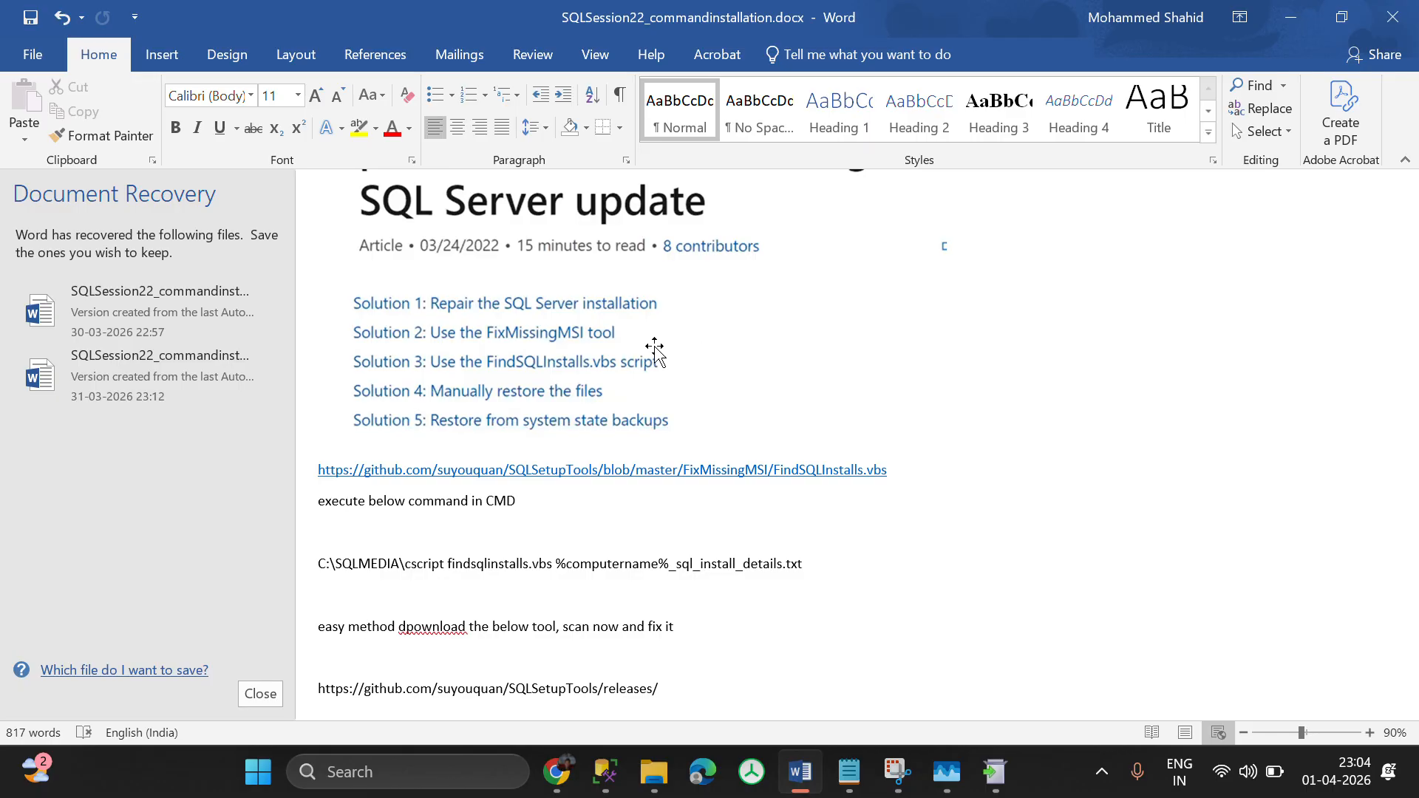
scroll(606, 344, "up", 2)
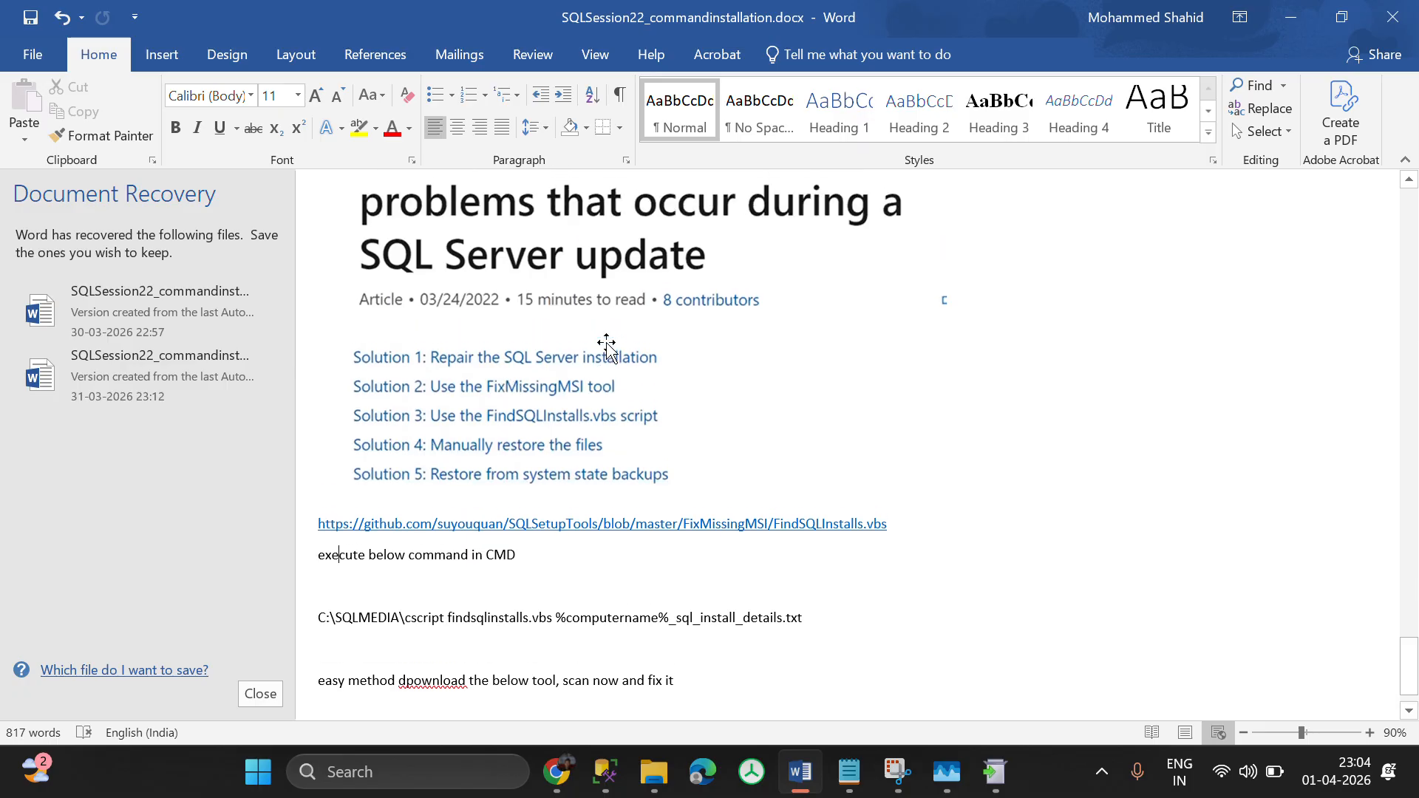
- Revisit the Service Pack 3 license page and the Word list of solutions, and return to the PCU folder in File Explorer
left_click(996, 772)
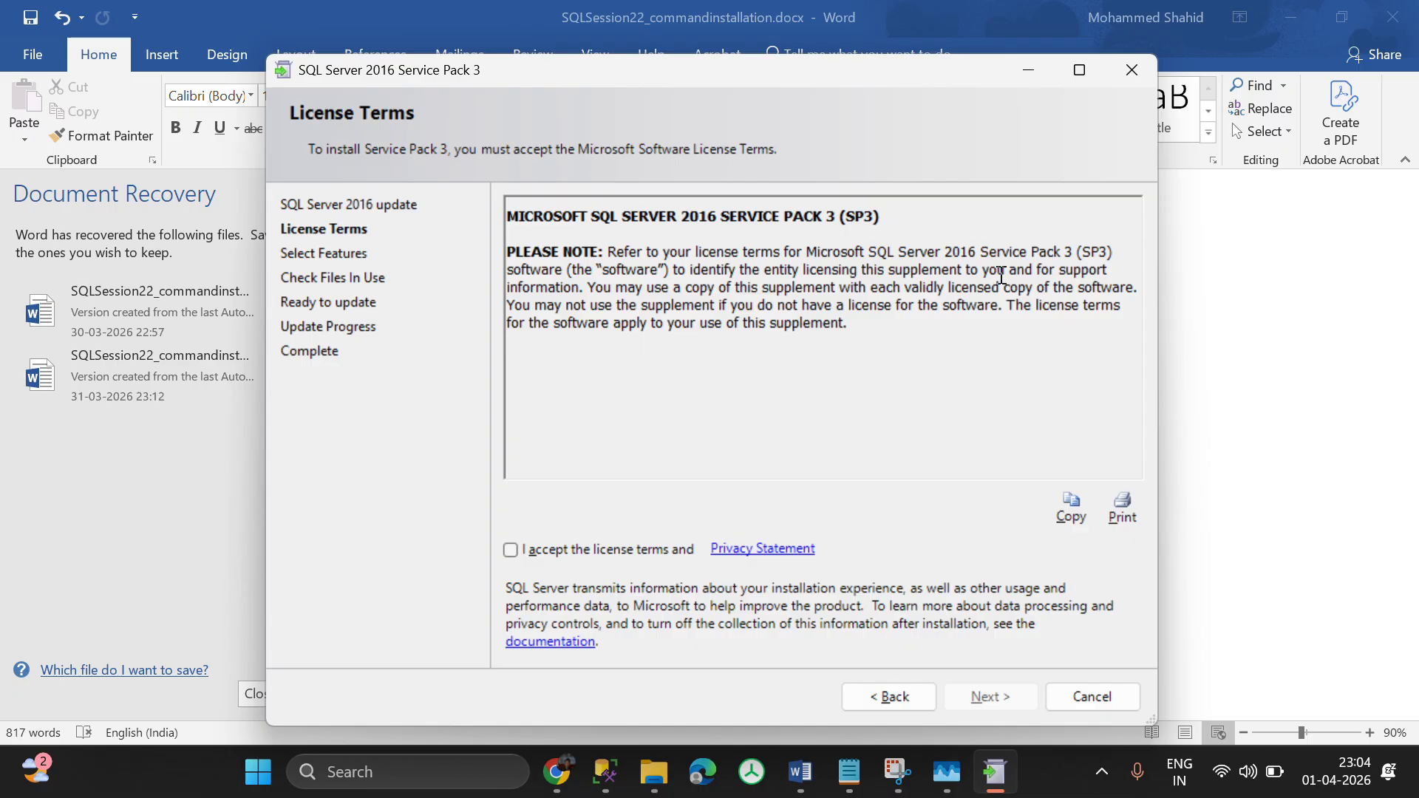
key("alt+Tab")
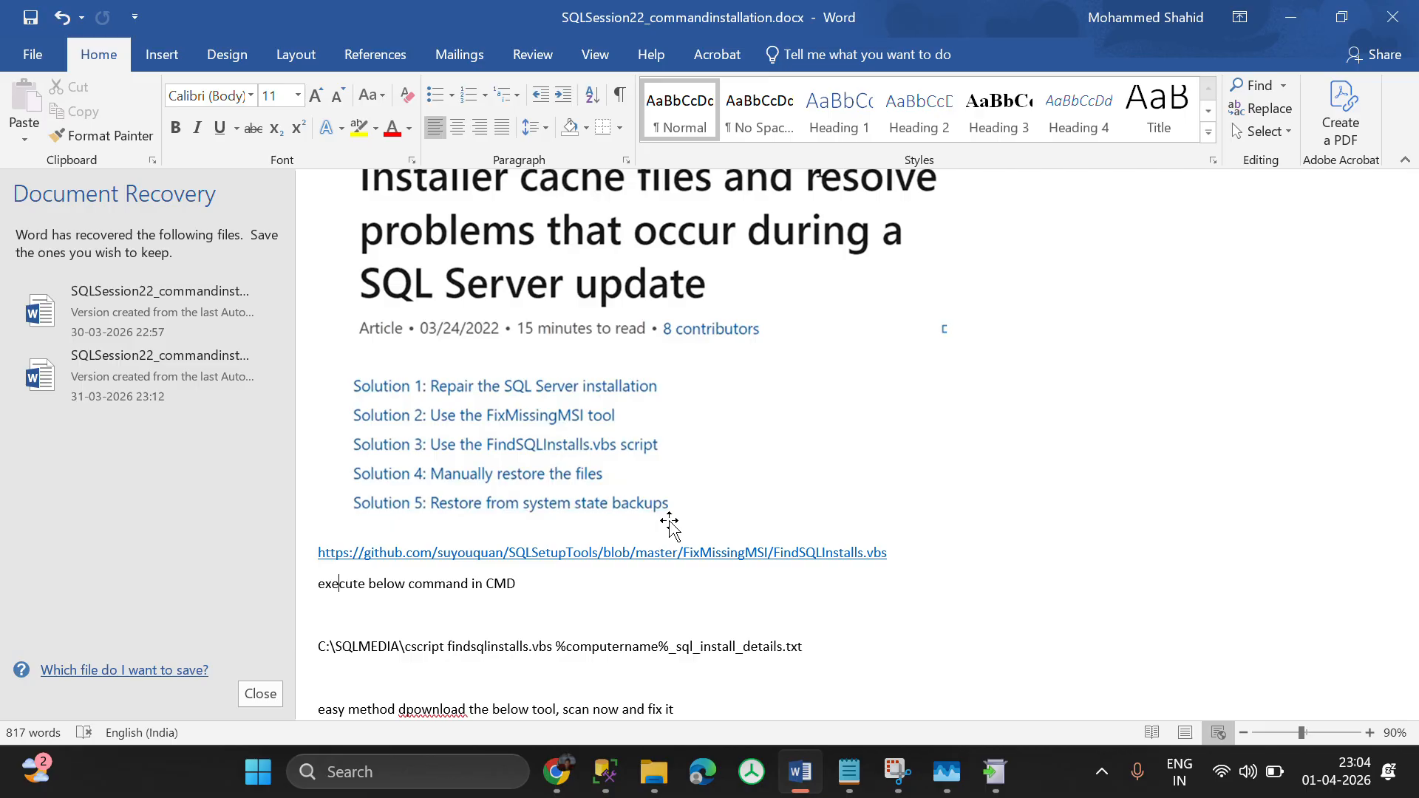
mouse_move(654, 772)
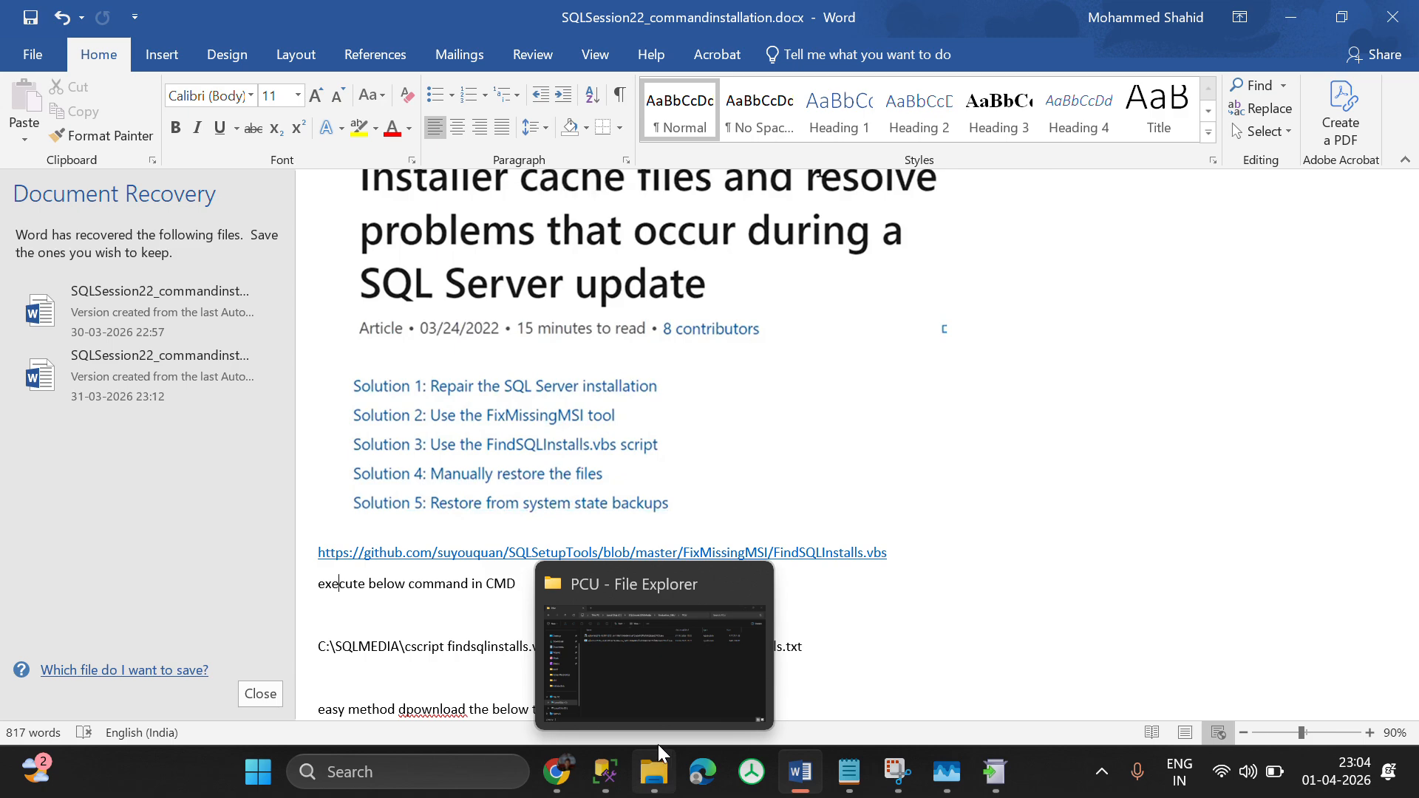
left_click(640, 682)
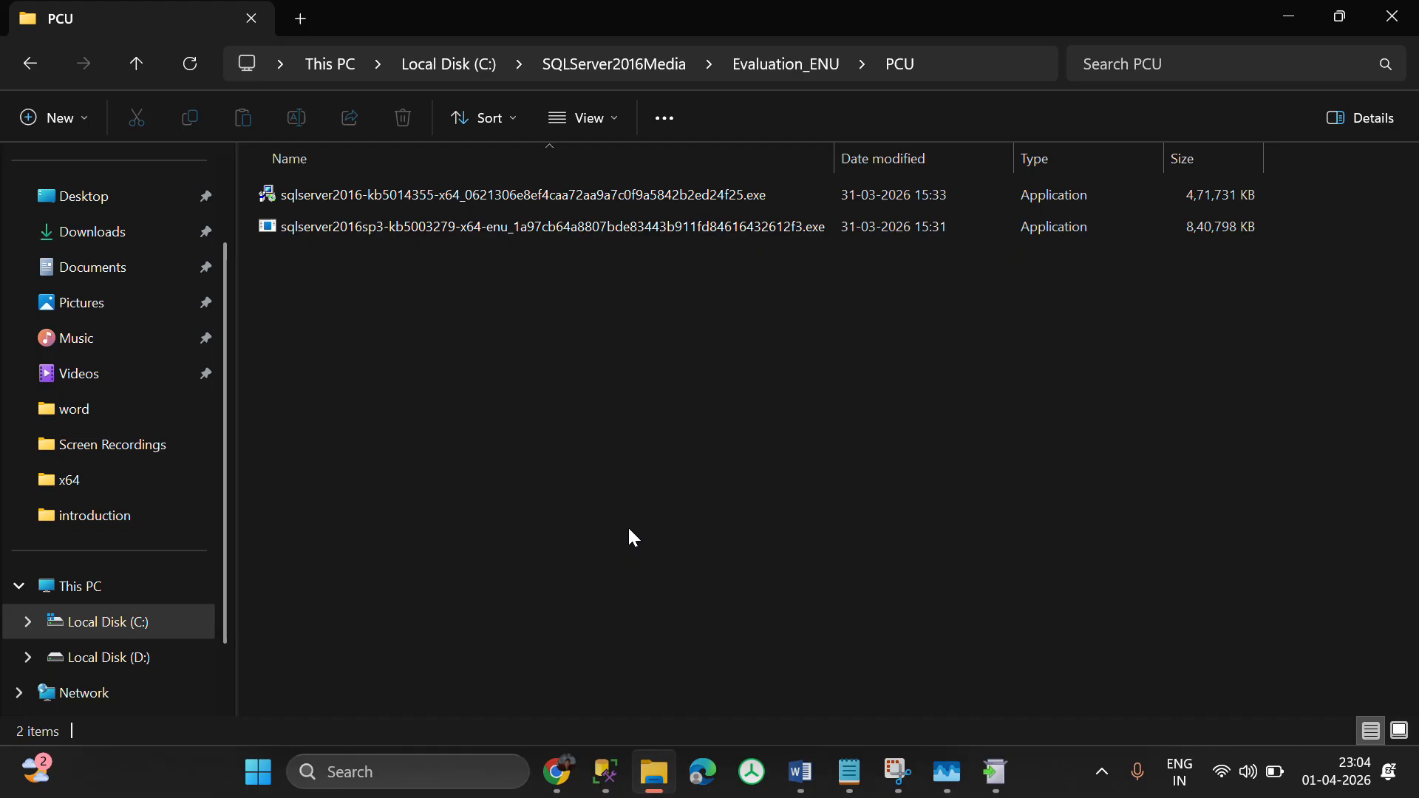
key("alt+Tab")
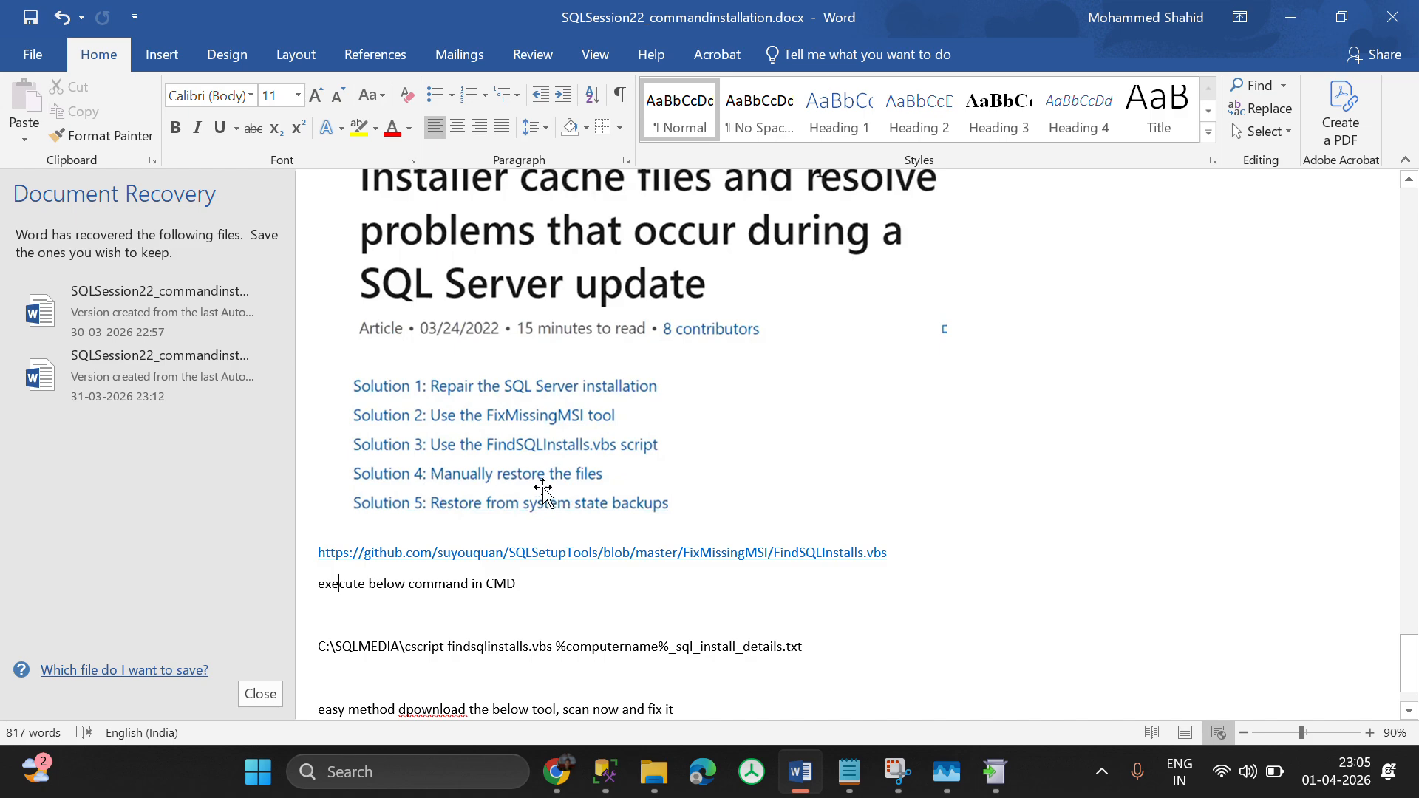
key("alt+Tab")
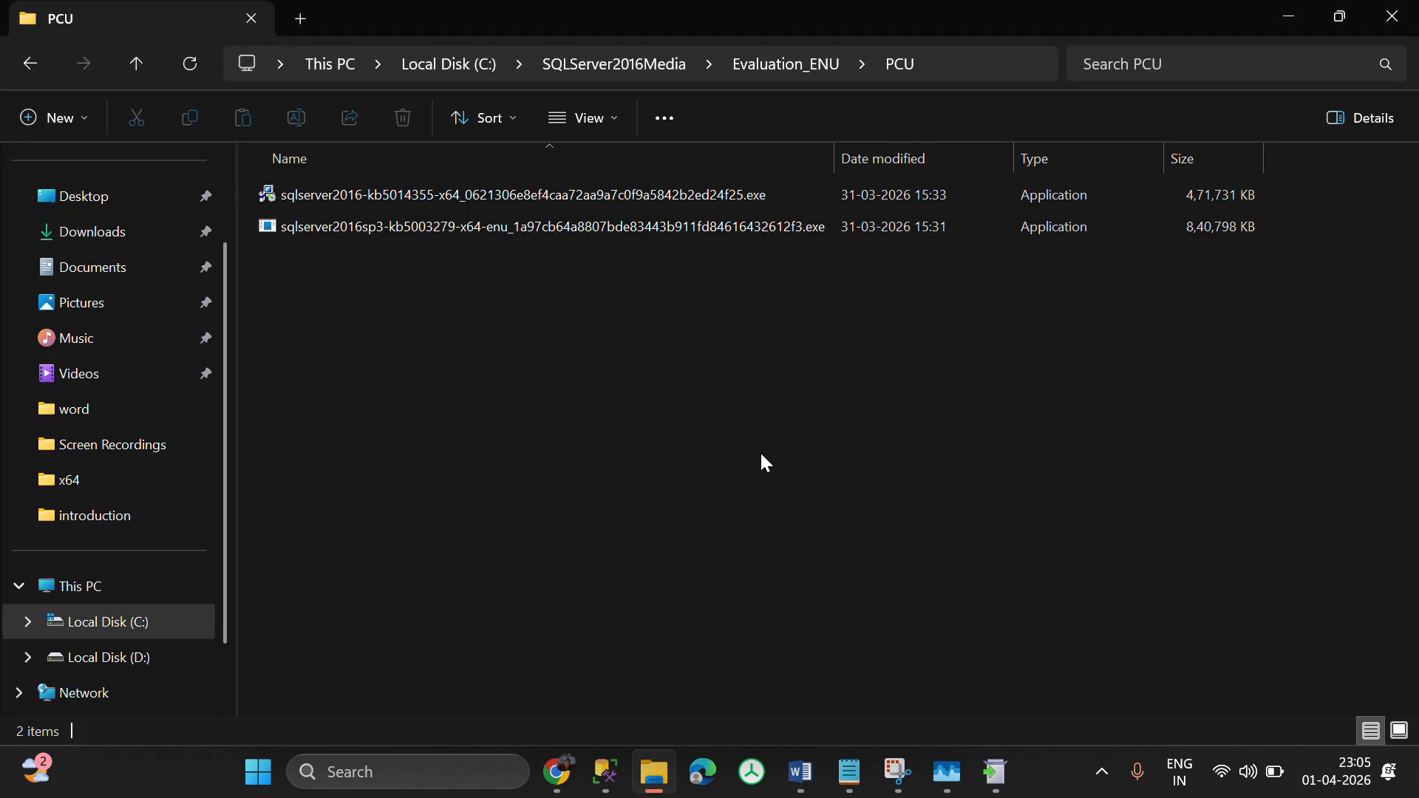
- Bring up the SQL Server 2016 Service Pack 3 license terms page again and compare it with the PCU folder
left_click(990, 773)
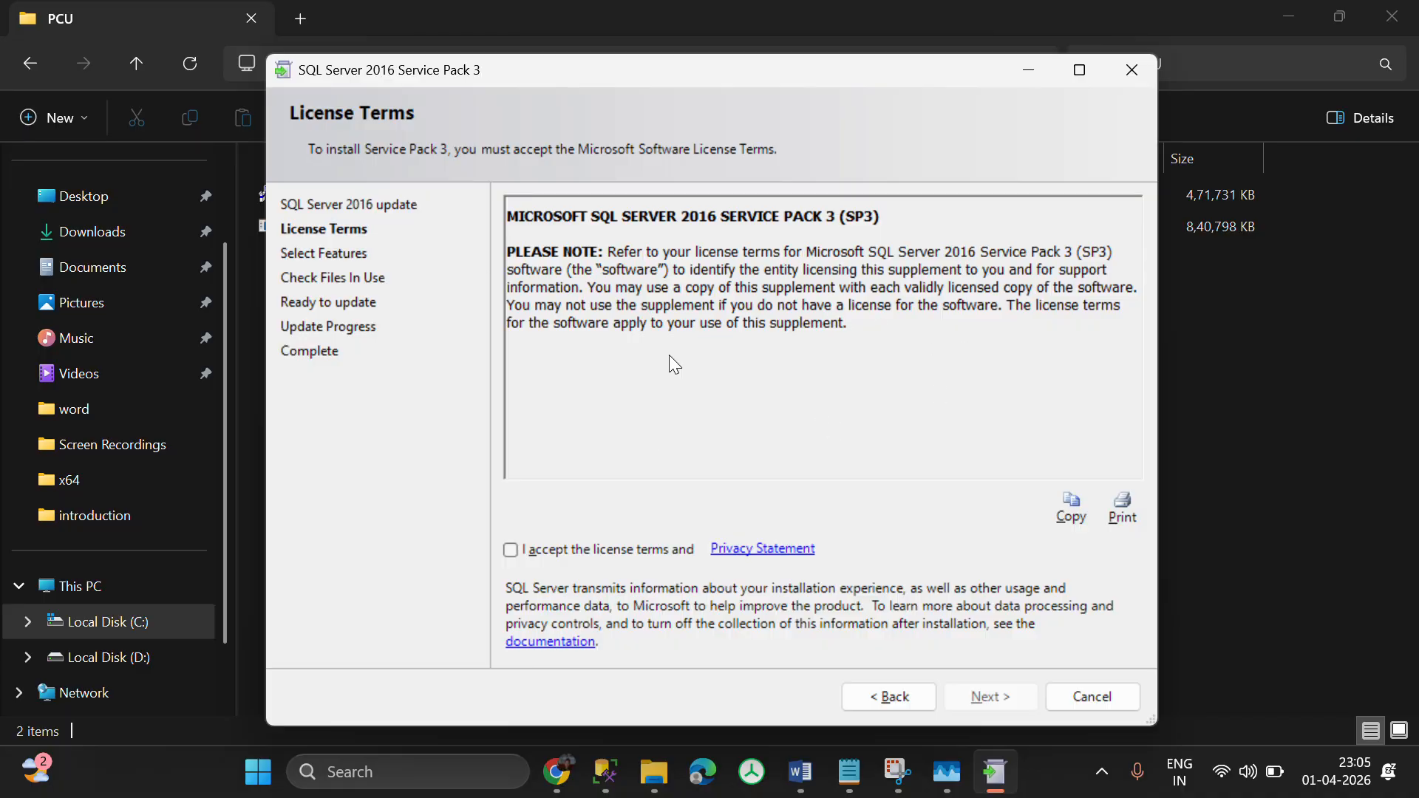
key("alt+Tab")
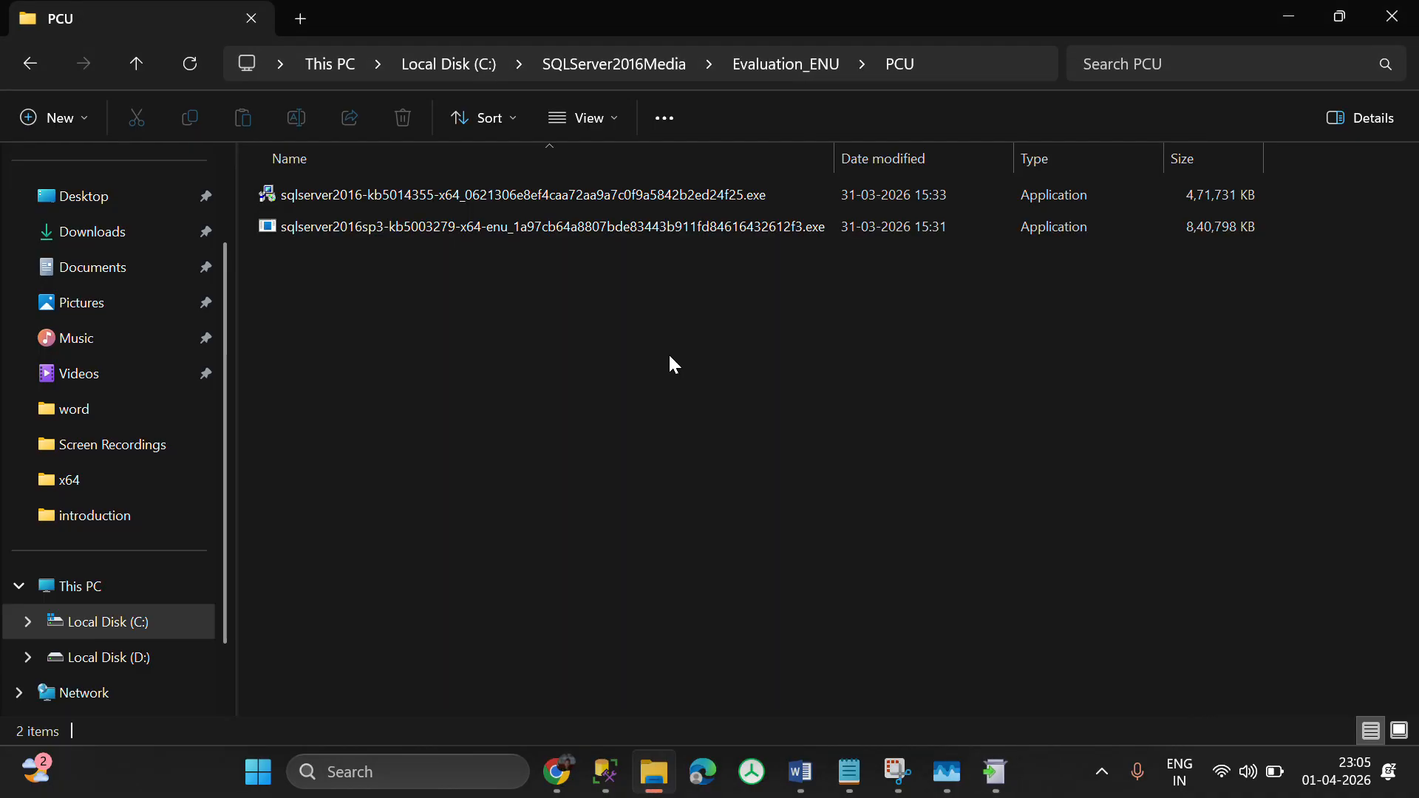
key("alt+Tab")
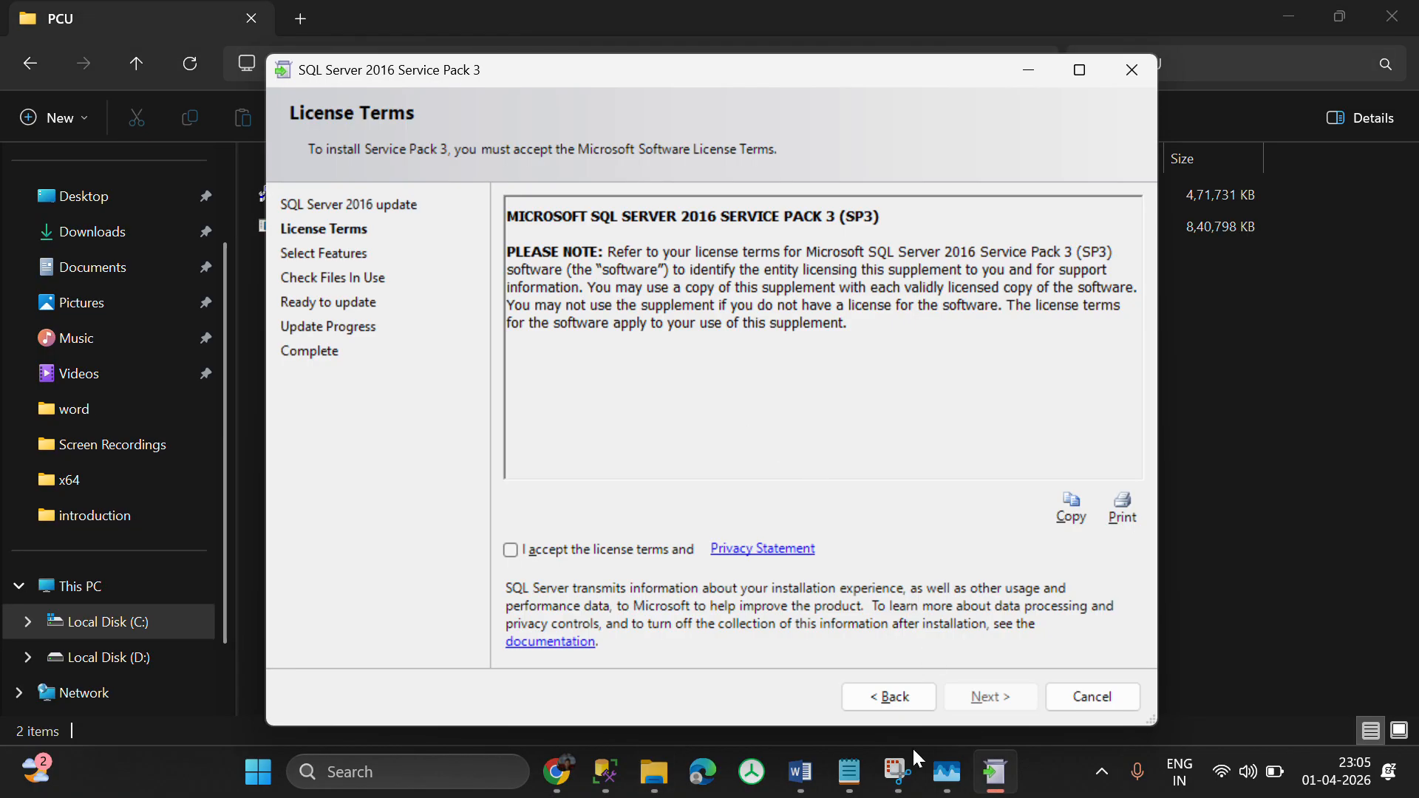
mouse_move(658, 773)
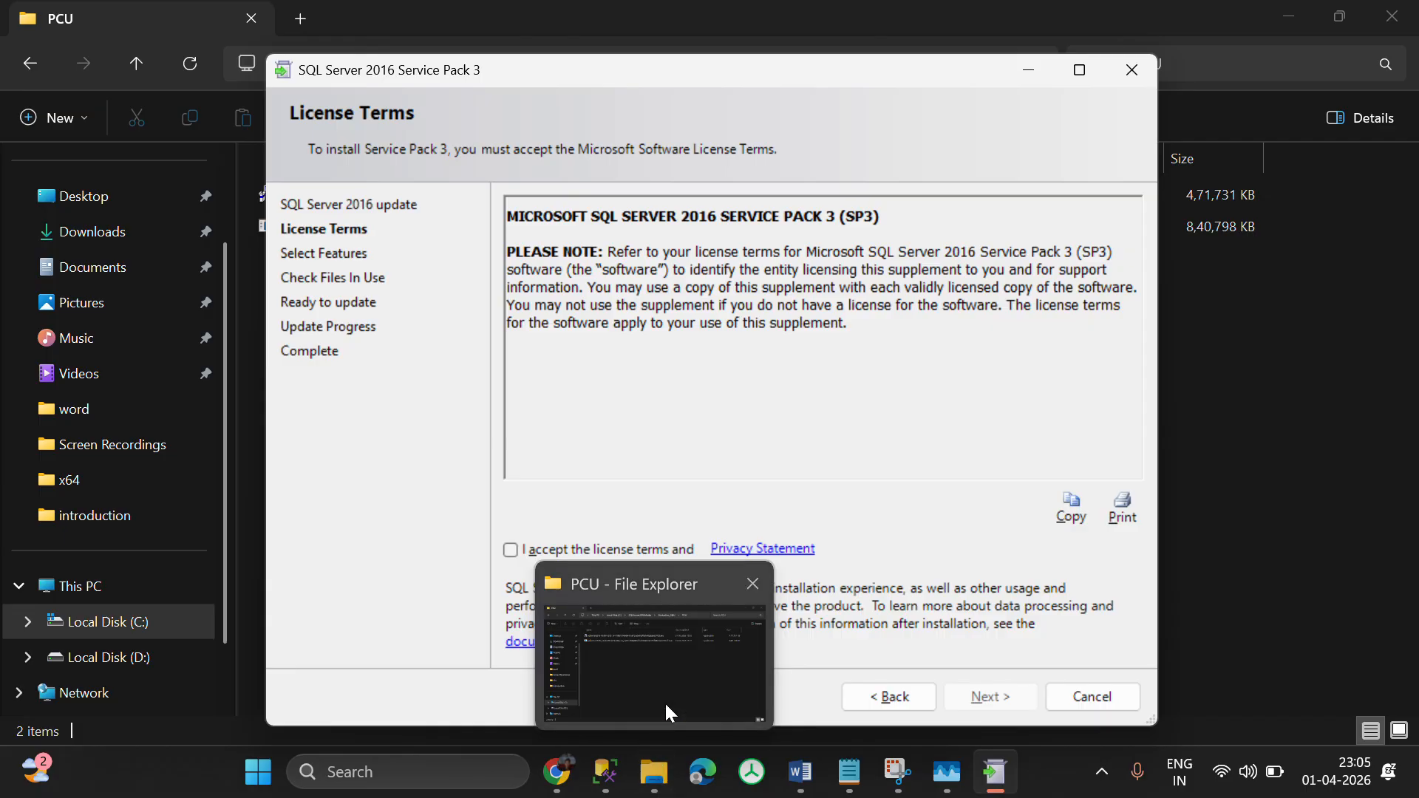
mouse_move(665, 704)
- Open the C:\windows\installer folder and inspect the file details of the cached package 1c4e76b6.msi
key("super+r")
key("Return")
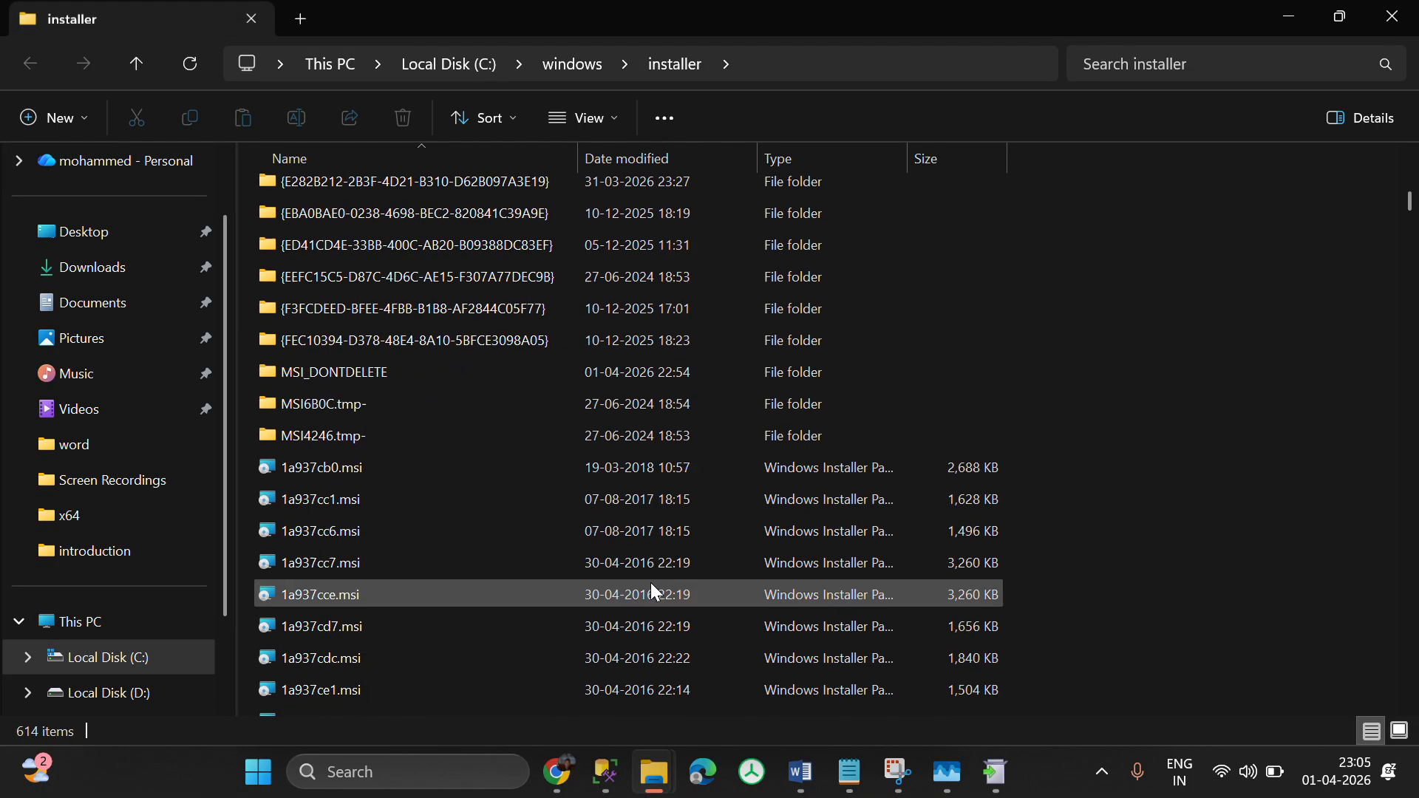
scroll(427, 528, "down", 1)
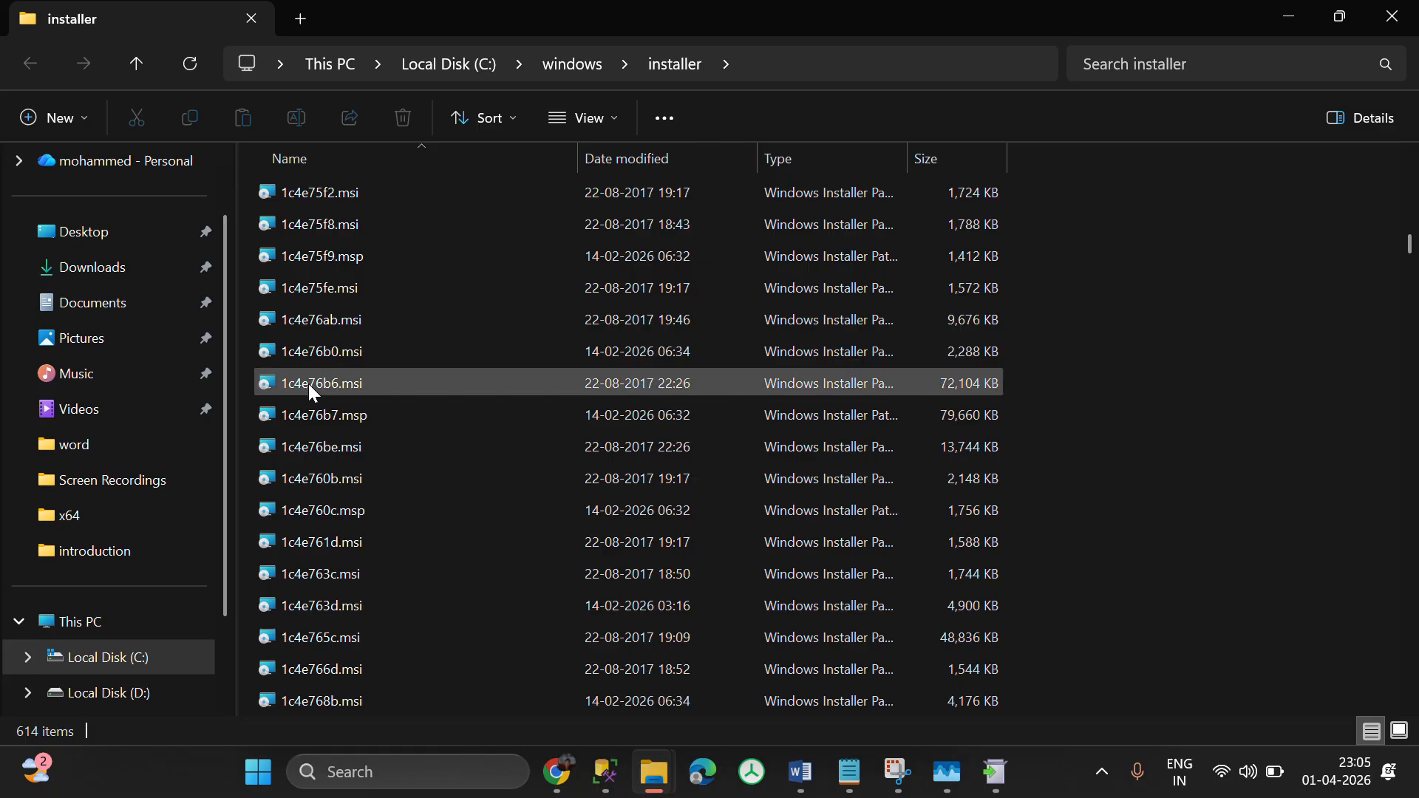
mouse_move(369, 394)
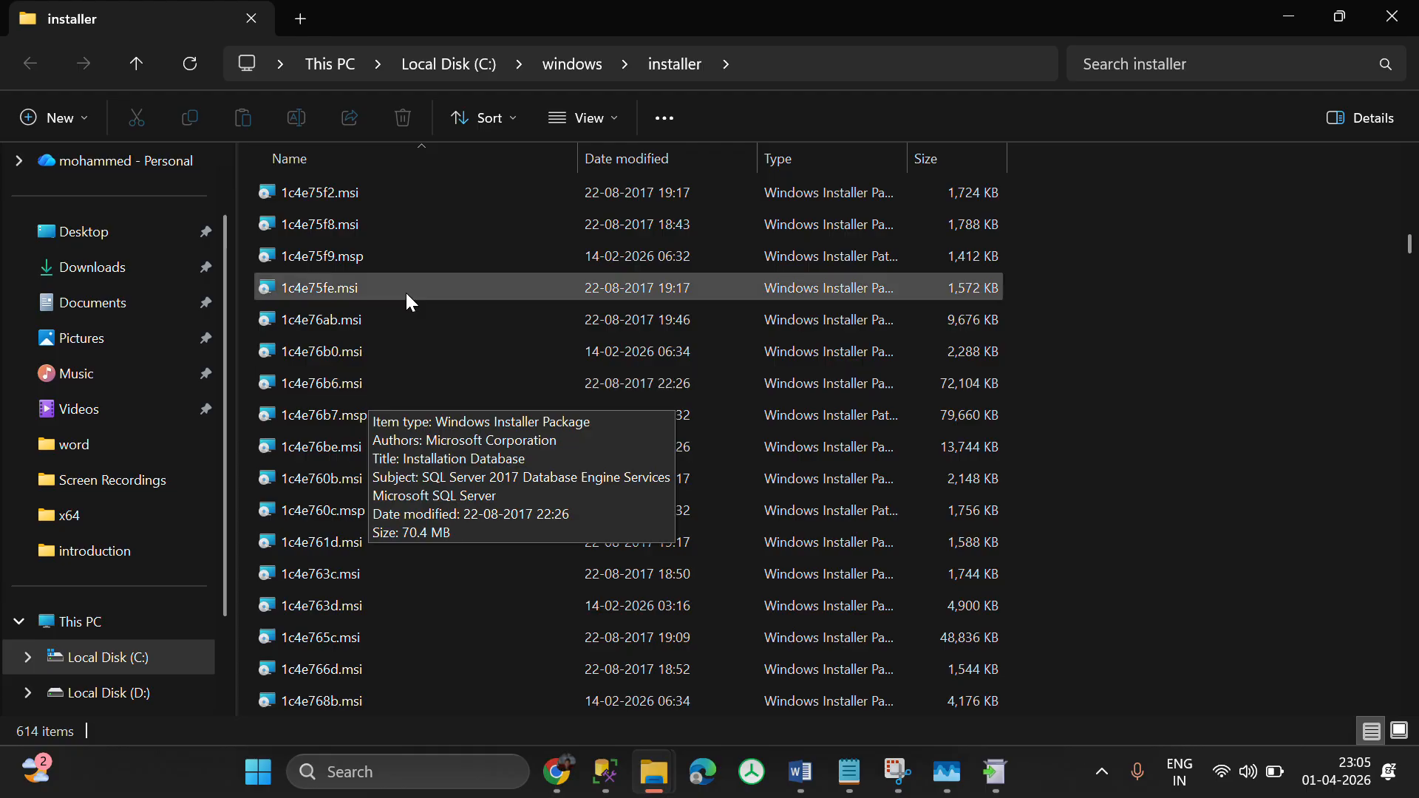
- Open the installation media's Setup folder at C:\SQLServer2016Media\Evaluation_ENU\x64\Setup
left_click(444, 74)
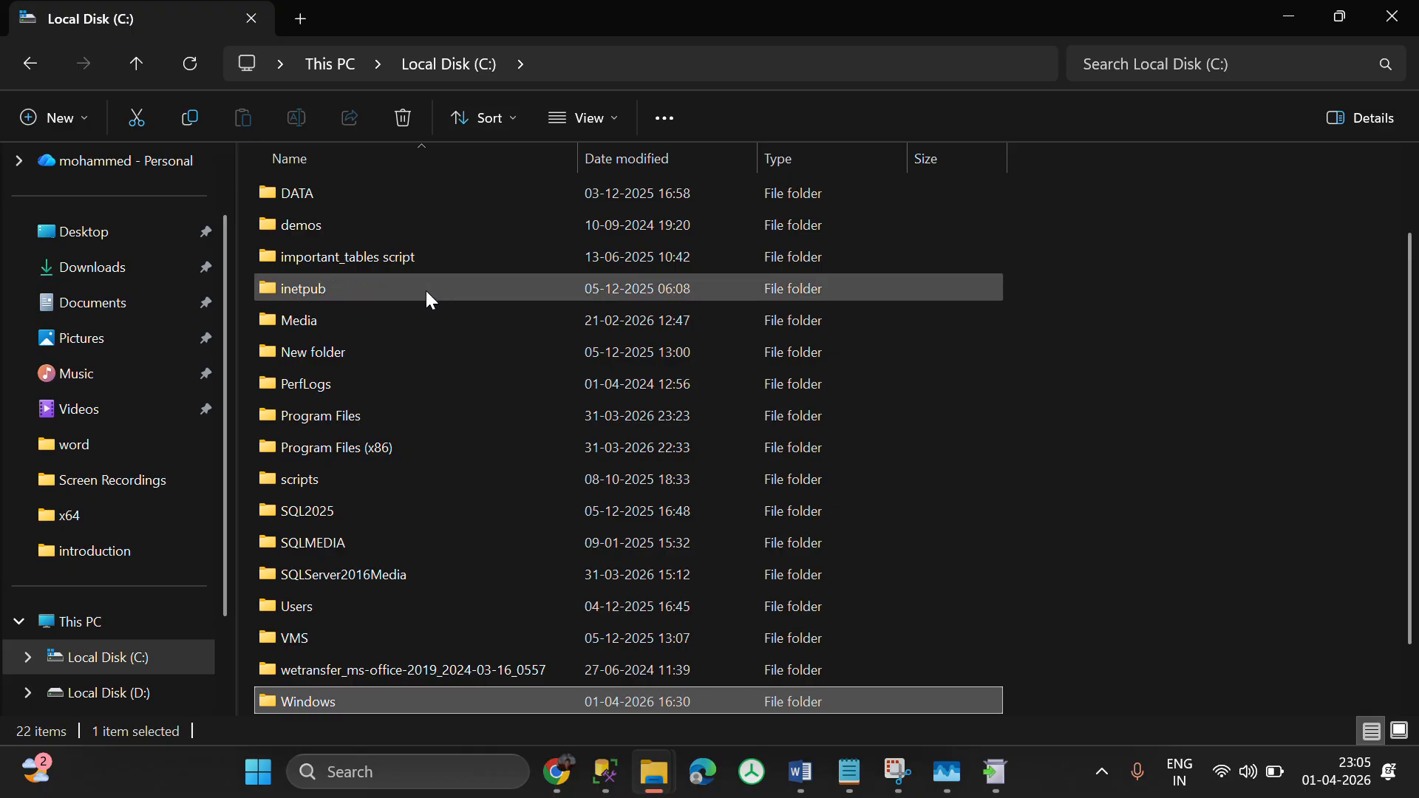
scroll(427, 298, "down", 2)
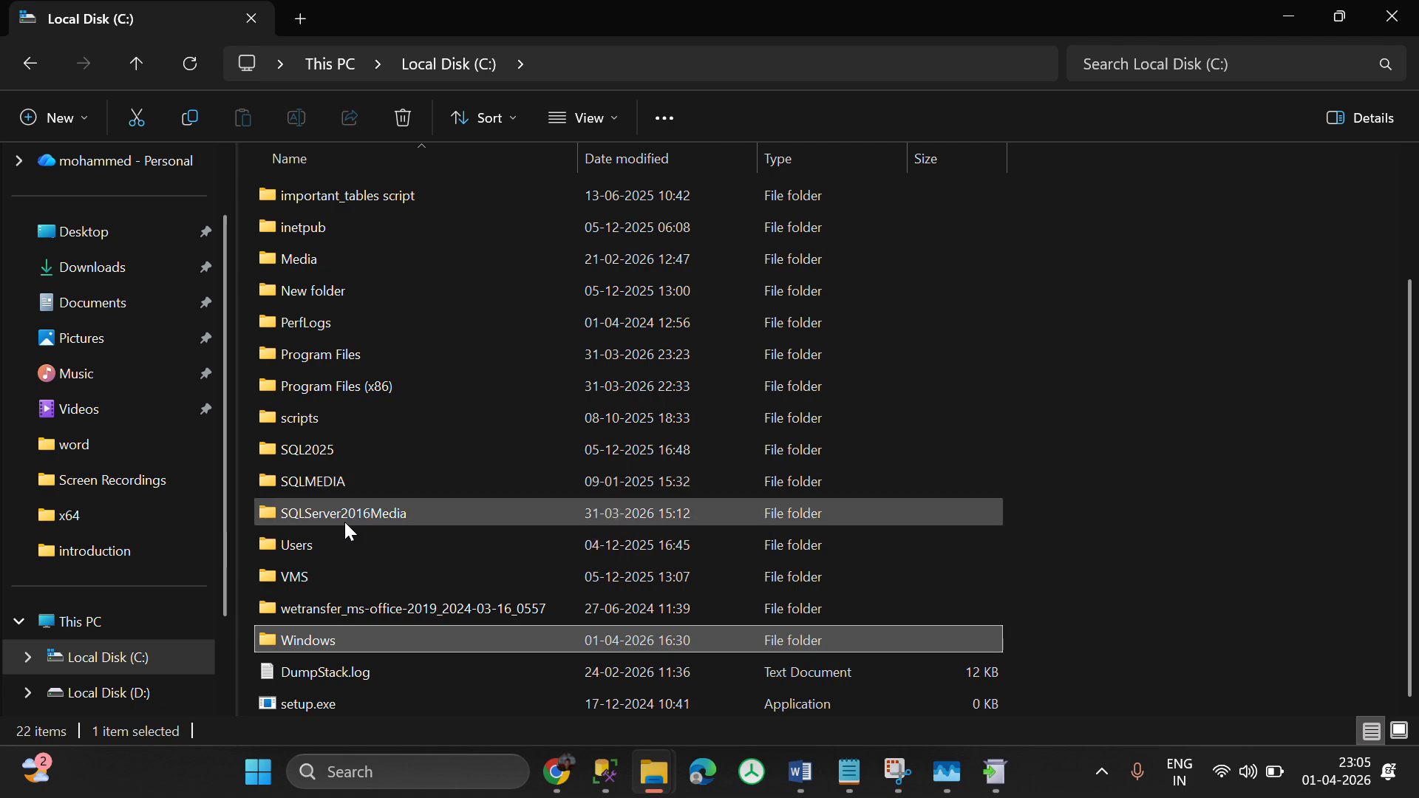
double_click(345, 520)
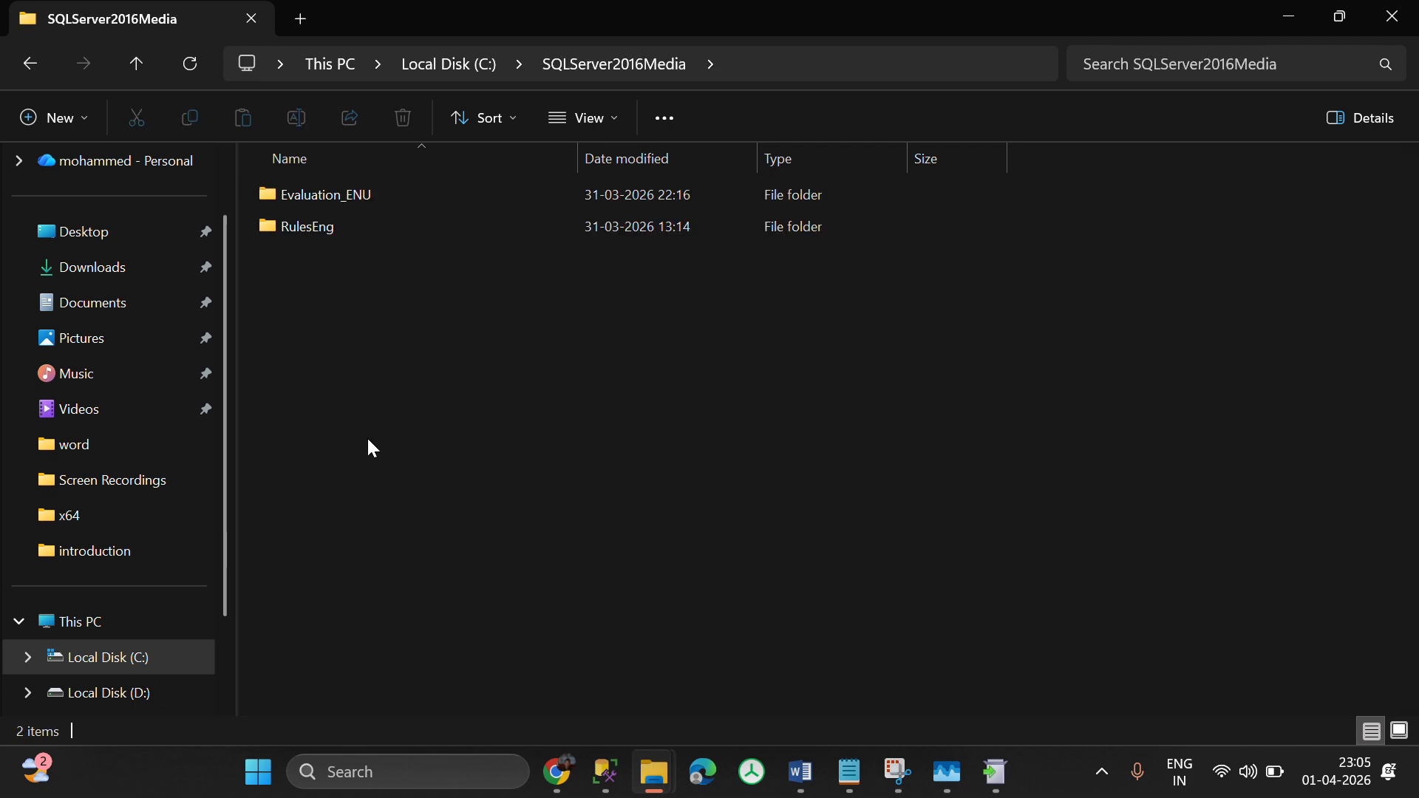
double_click(377, 194)
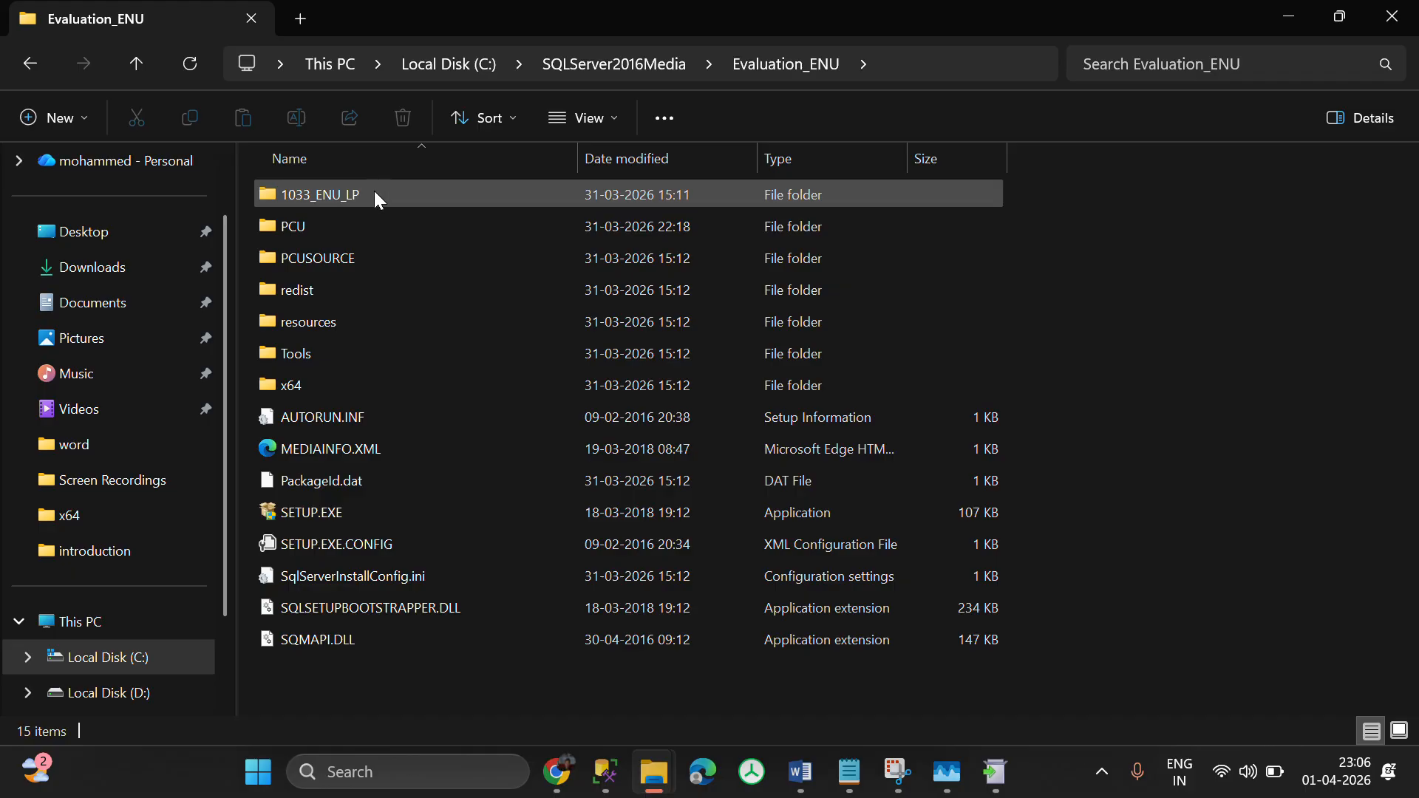
left_click(316, 388)
double_click(312, 380)
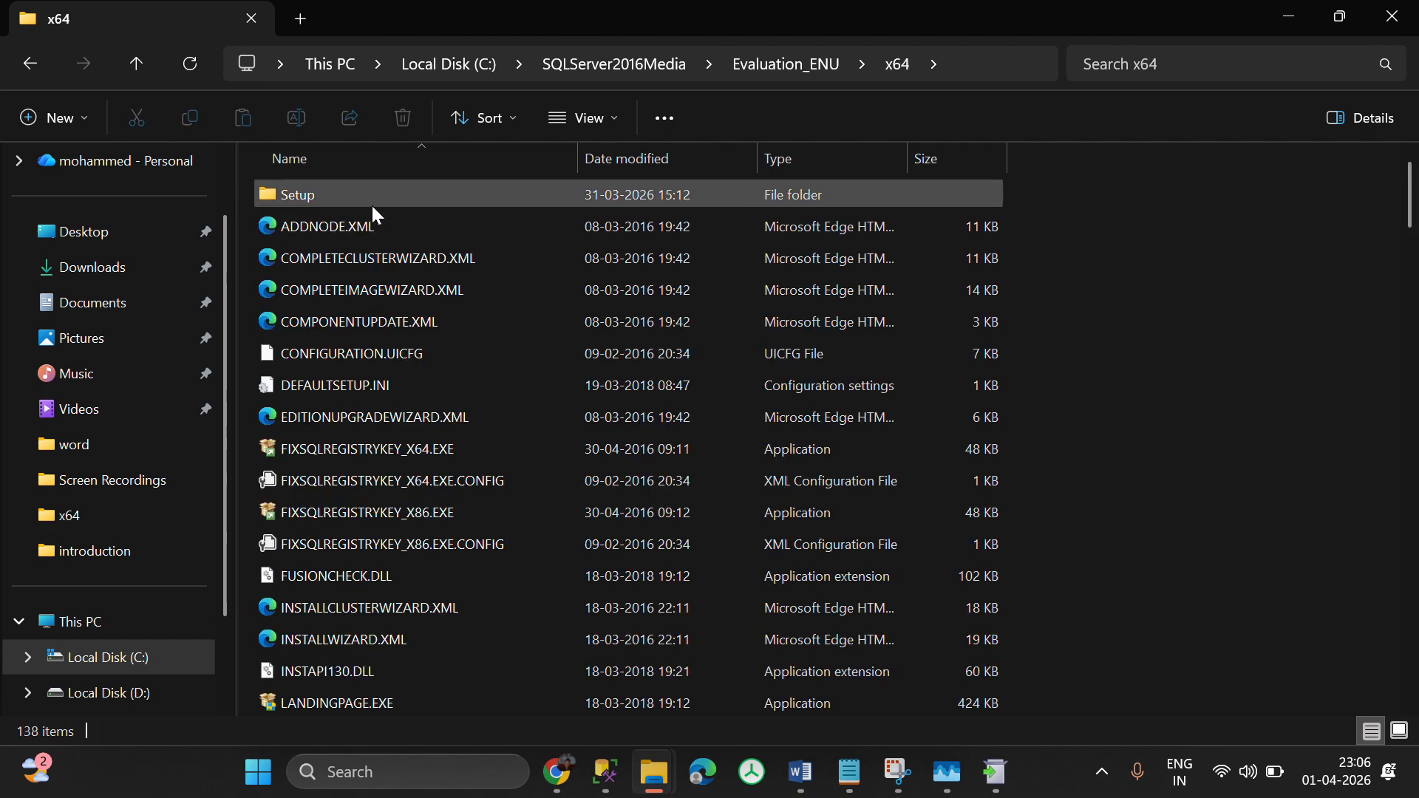
double_click(343, 196)
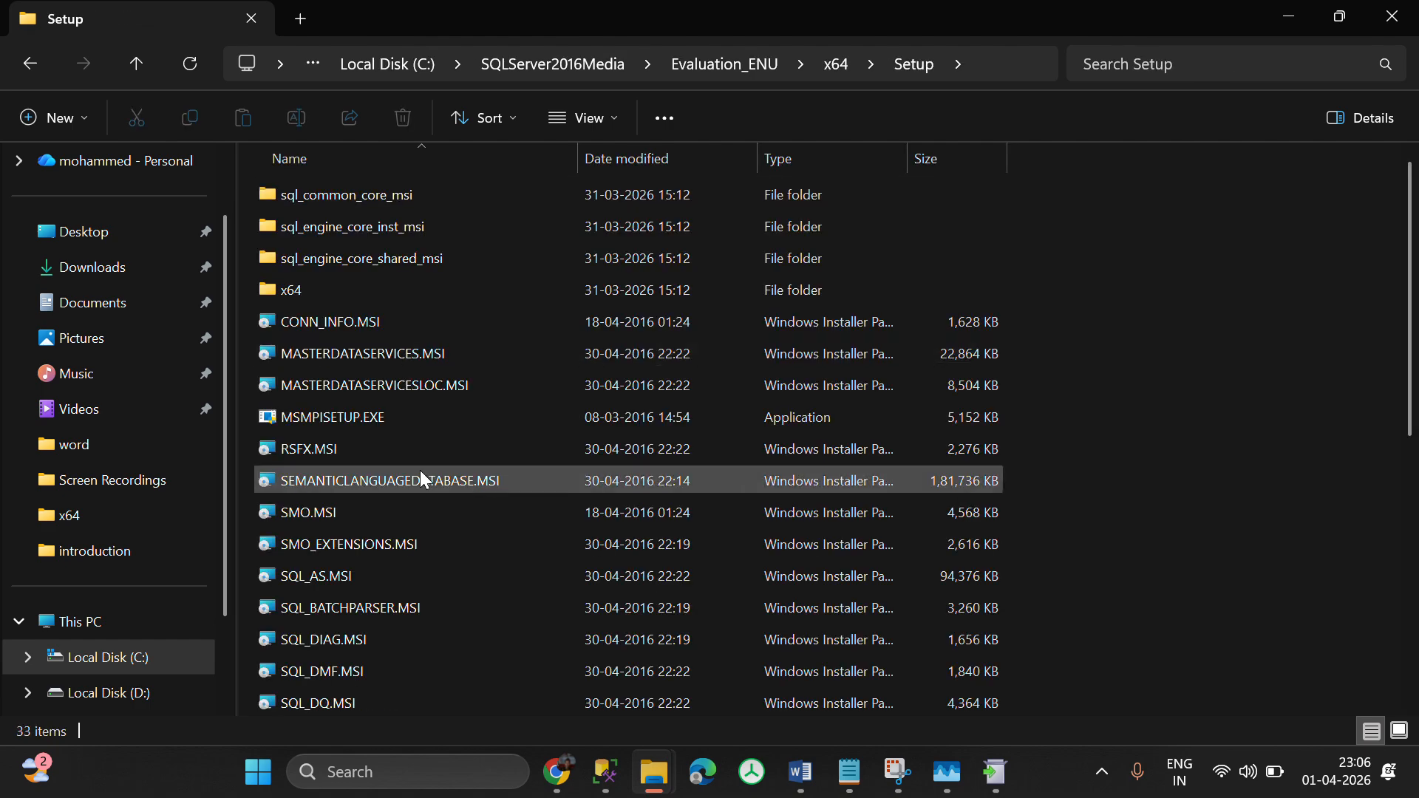
- Browse the MSI packages in the Setup folder, select SQL_DQ.MSI, and go back to look through the x64 folder
scroll(420, 470, "down", 2)
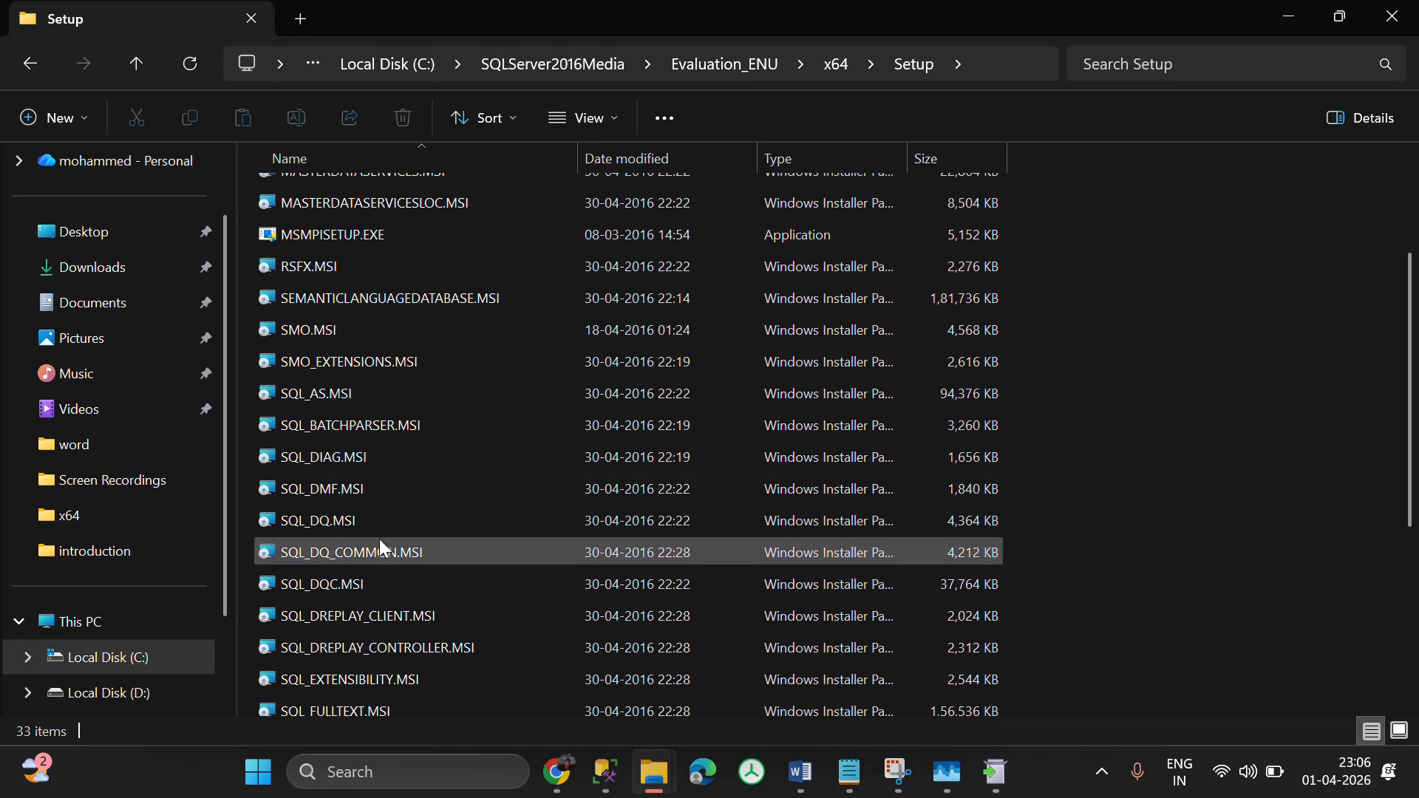
left_click(335, 519)
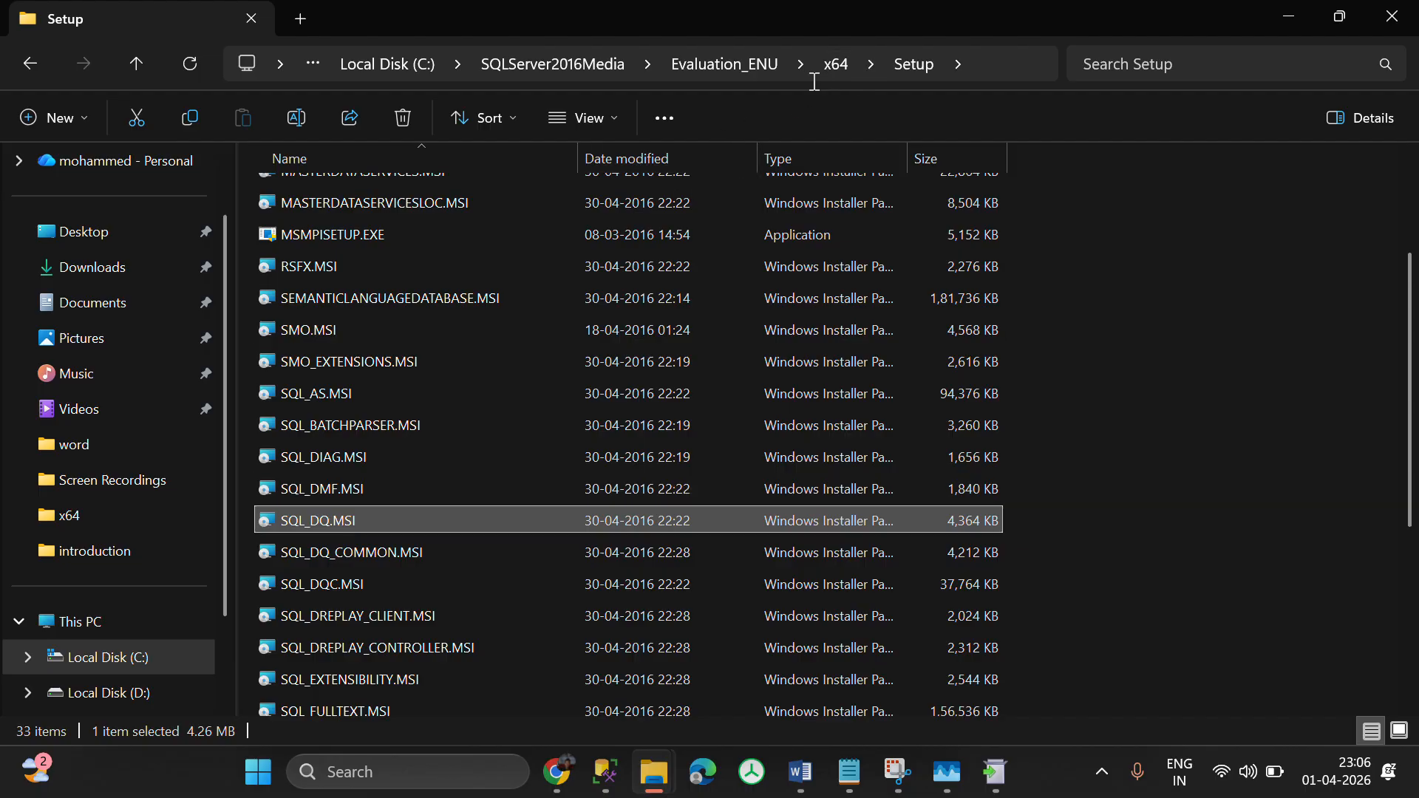
left_click(137, 71)
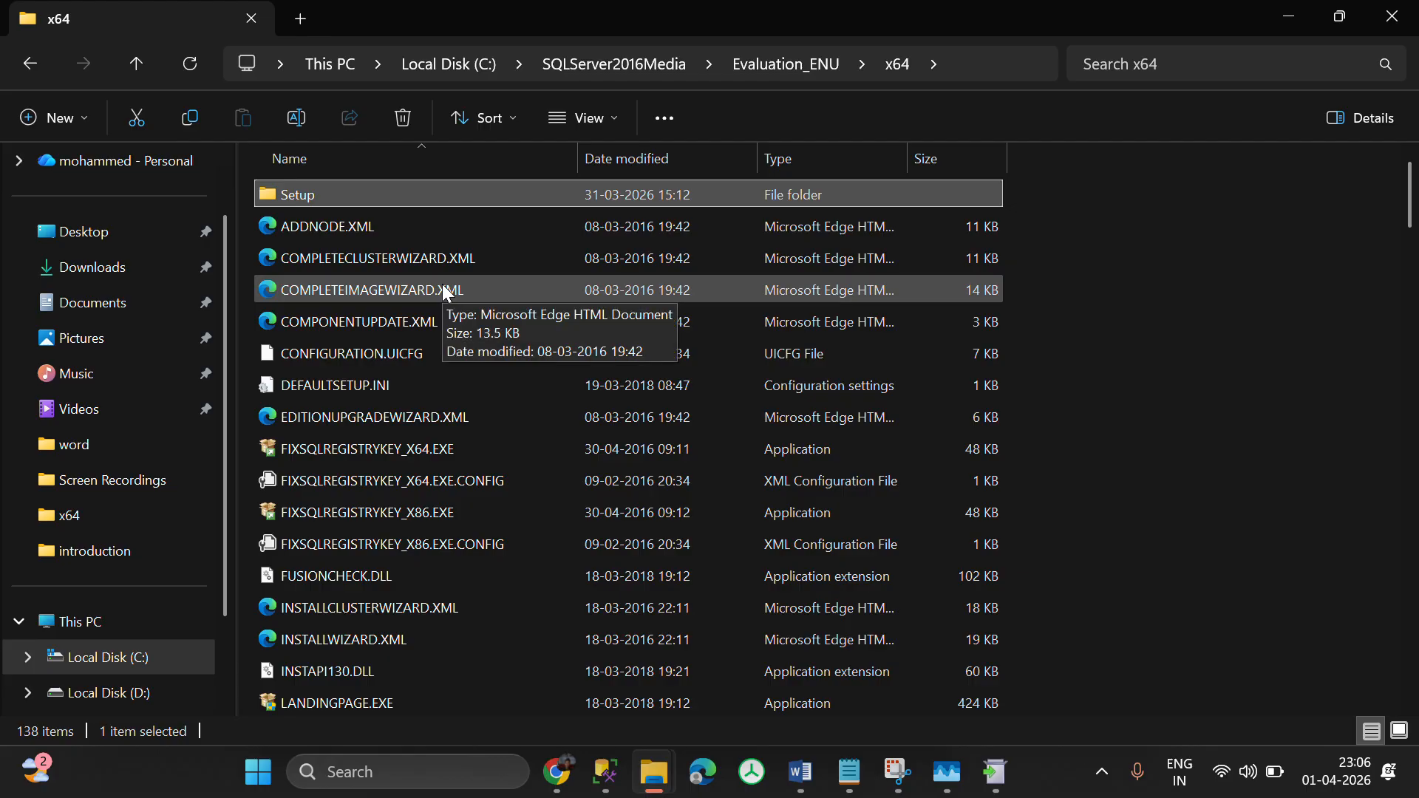
scroll(412, 619, "down", 2)
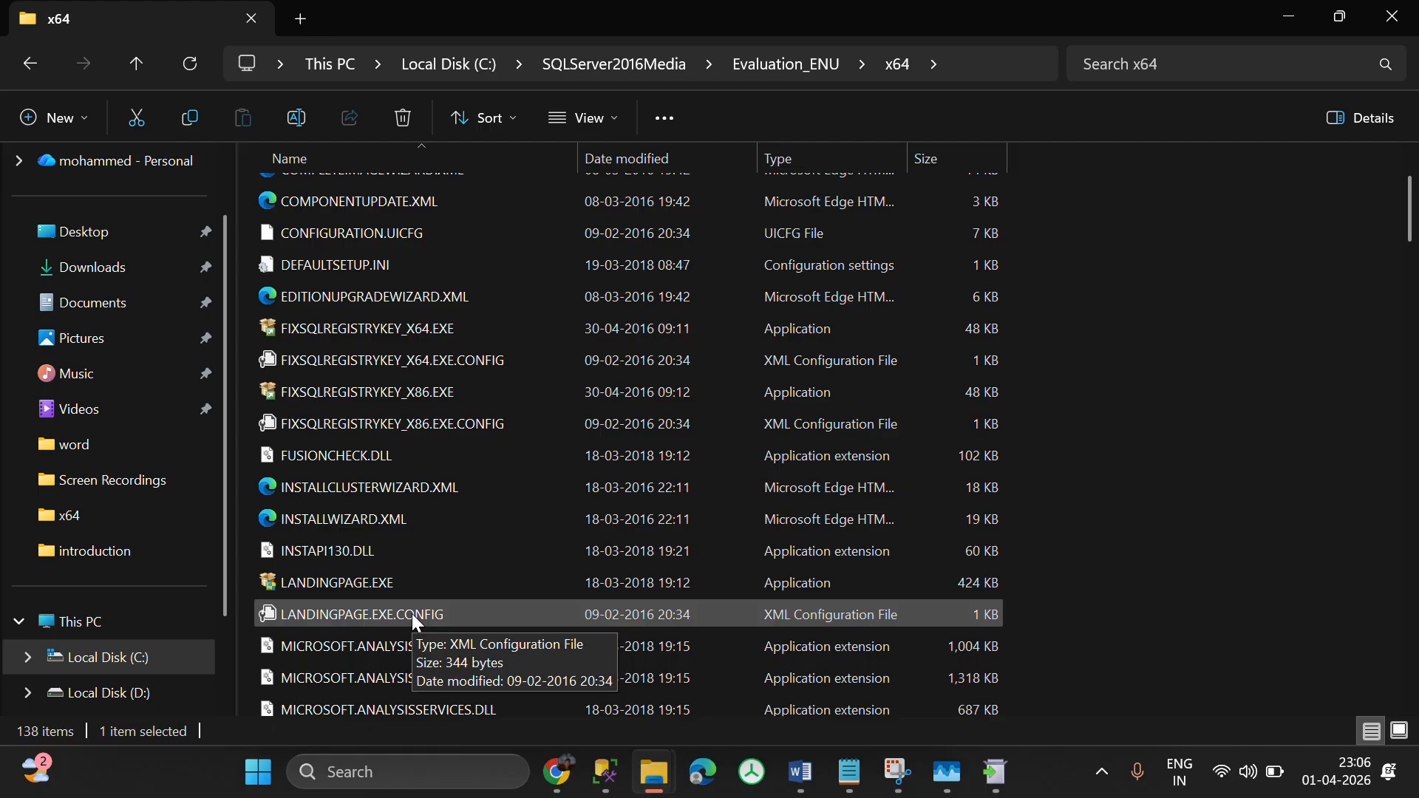
- Look through the setup files in the x64 folder and return to the Evaluation_ENU folder
scroll(411, 621, "down", 2)
scroll(411, 621, "up", 4)
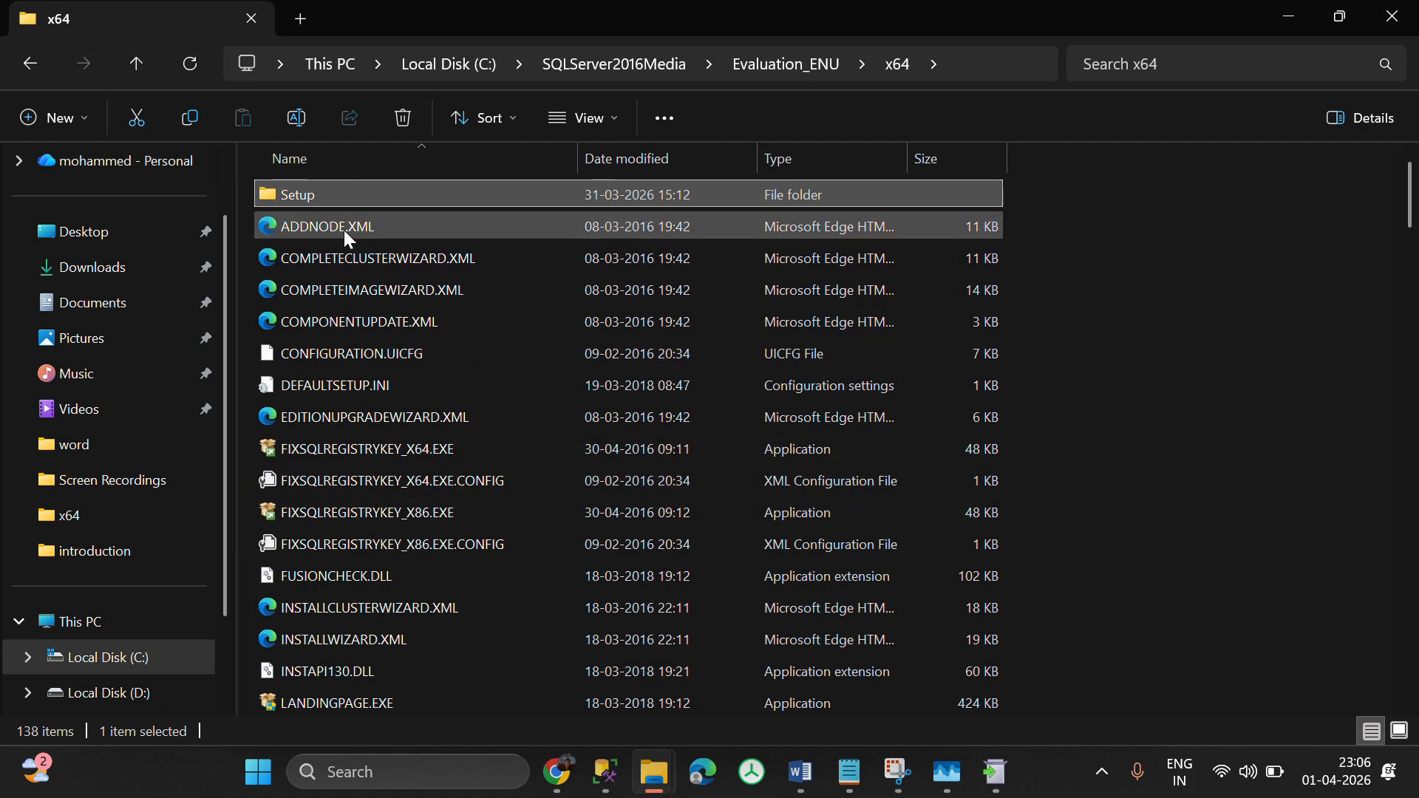
scroll(407, 568, "down", 2)
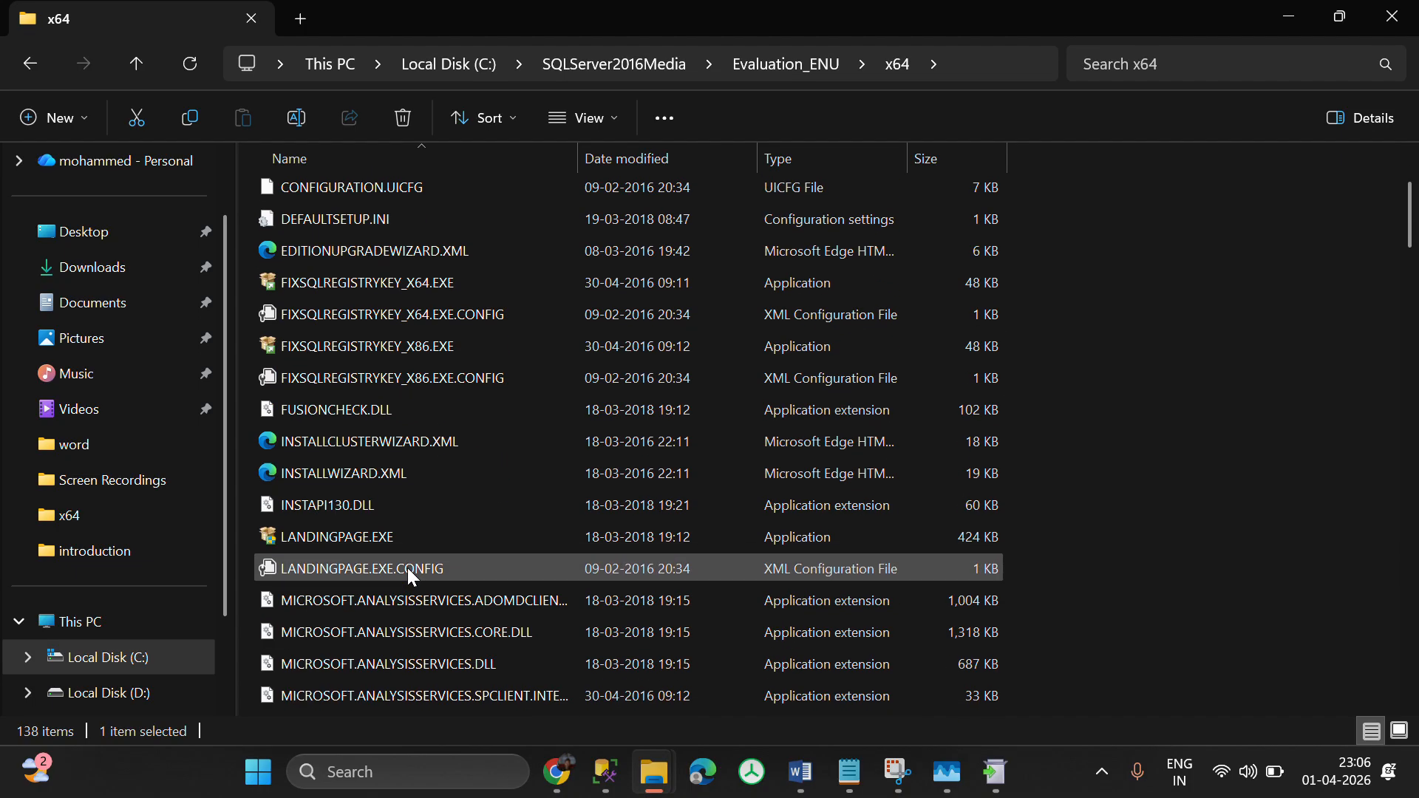
scroll(406, 567, "up", 2)
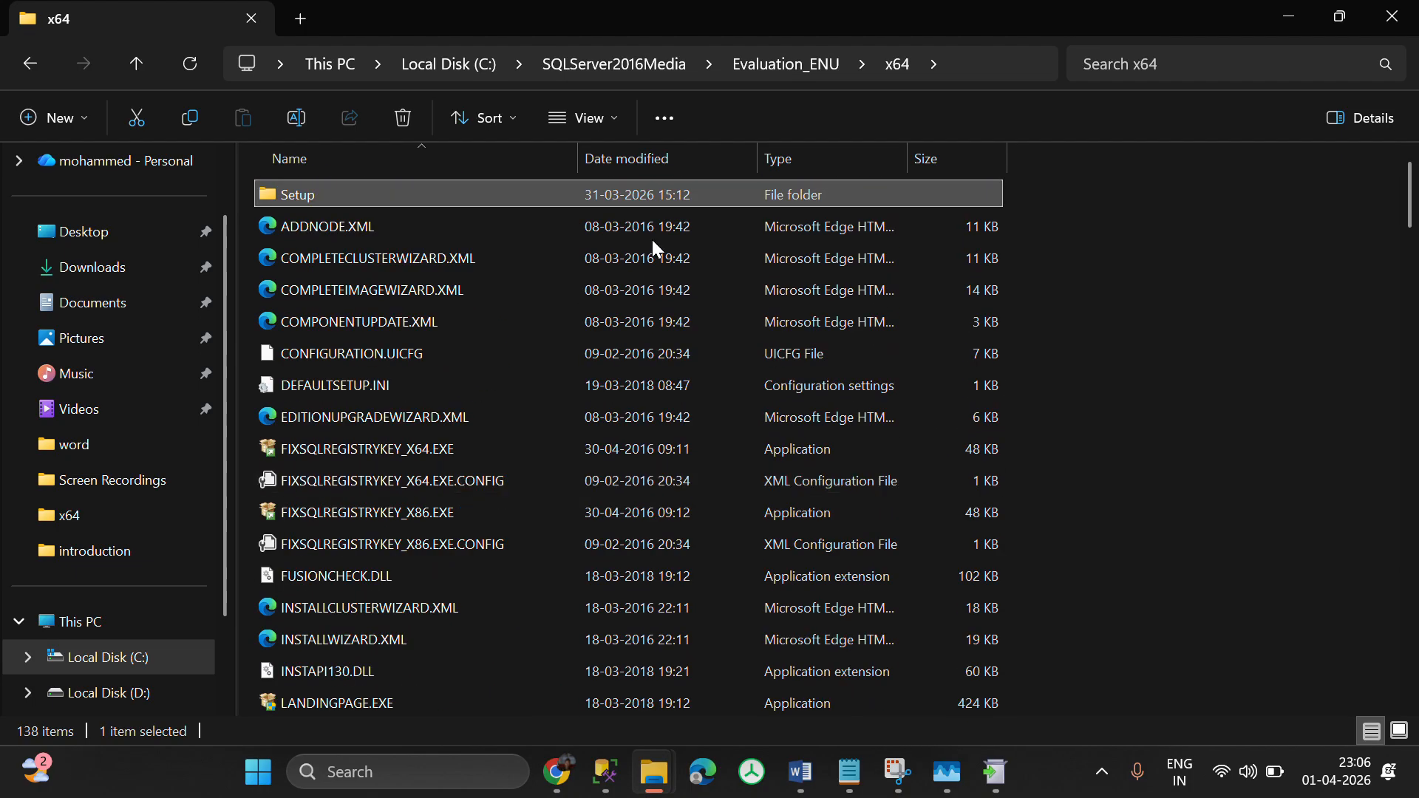
left_click(134, 69)
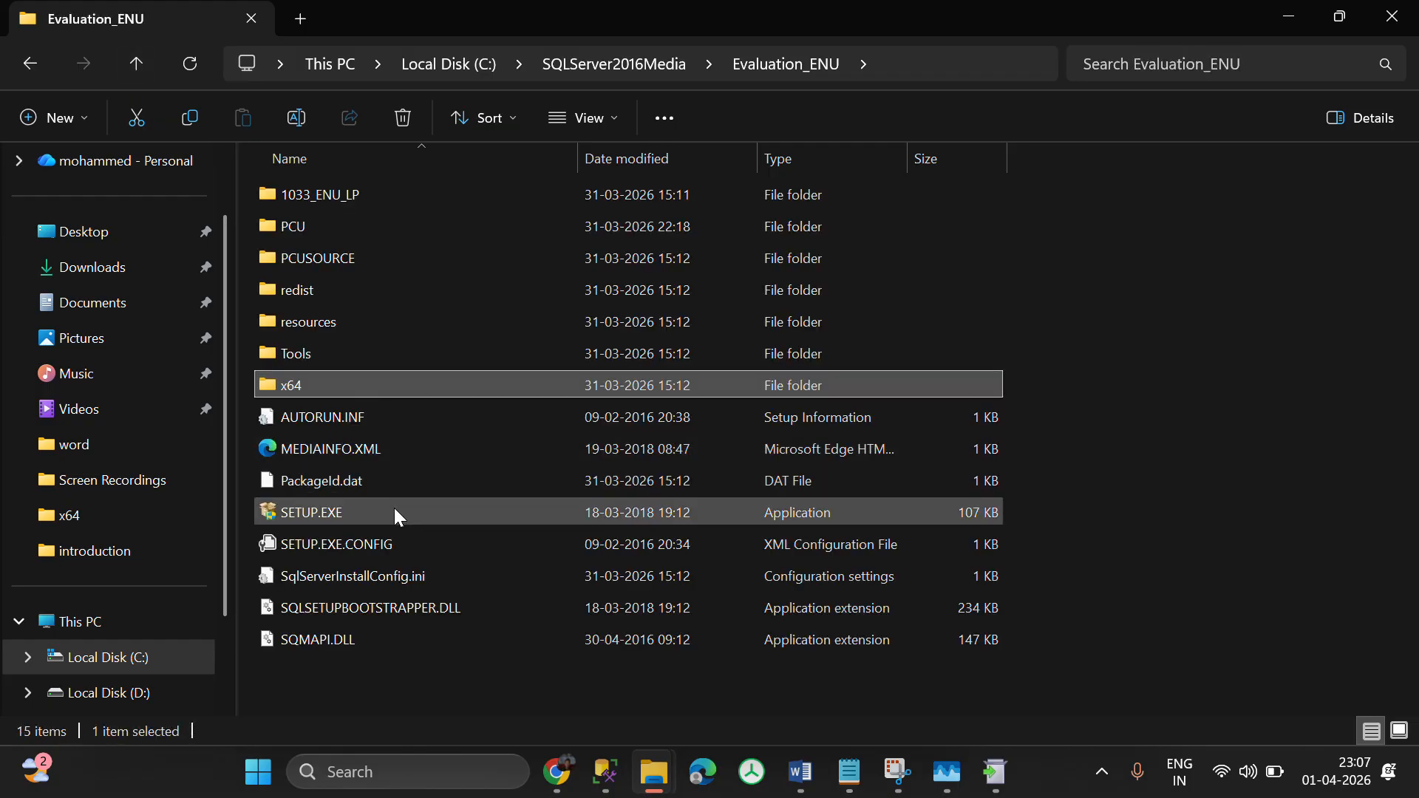
- Check the installers in the redist\VSTA\14.0 folder and return to the Evaluation_ENU folder
double_click(348, 285)
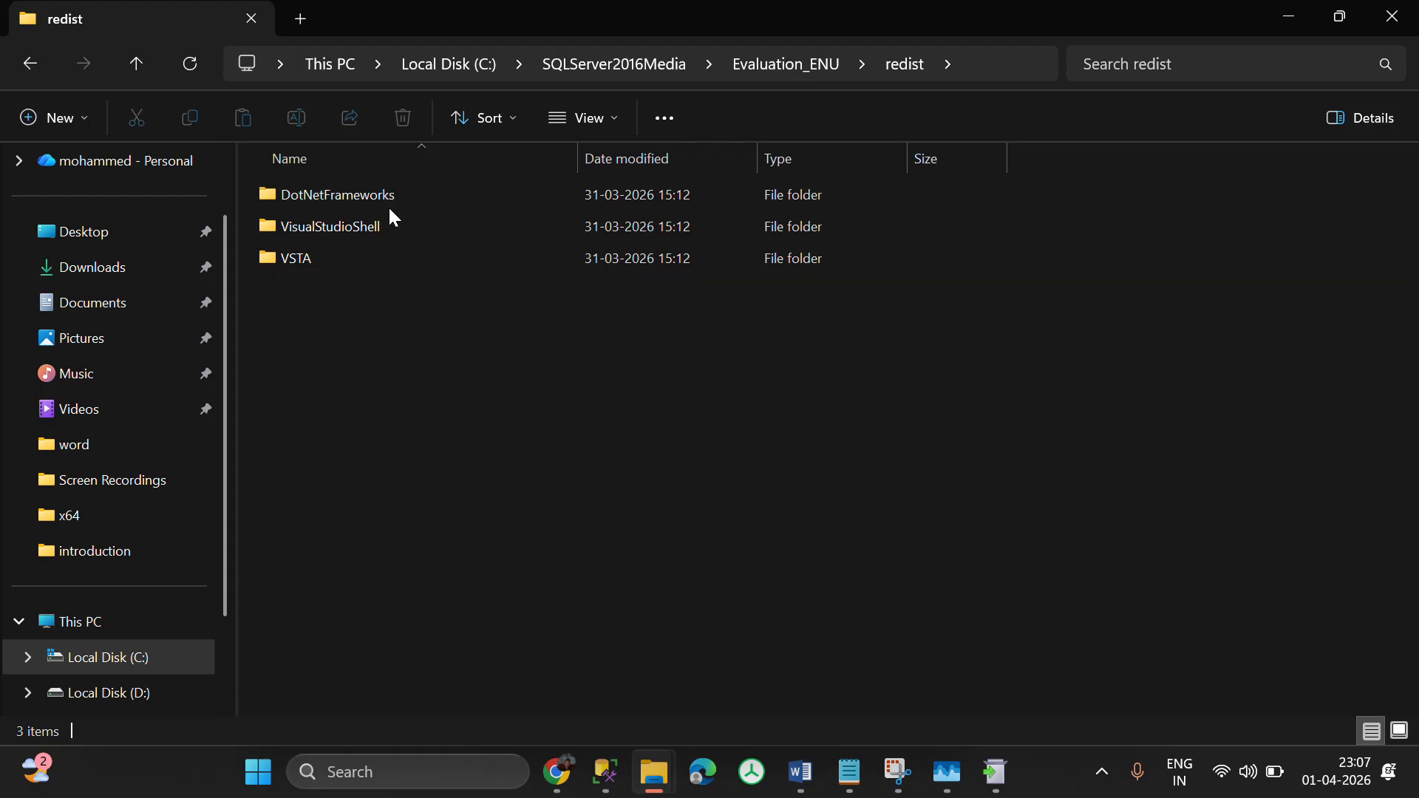
double_click(353, 263)
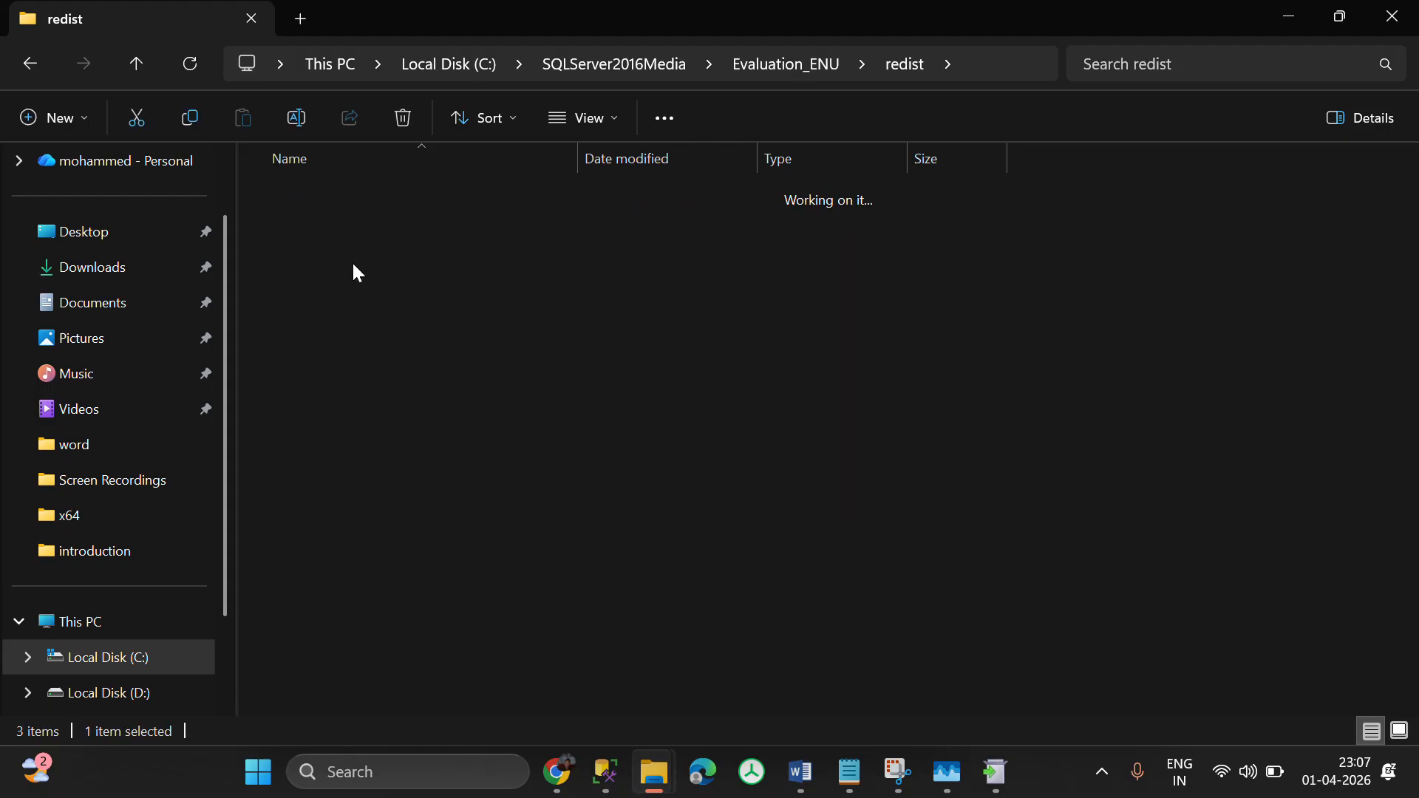
double_click(316, 200)
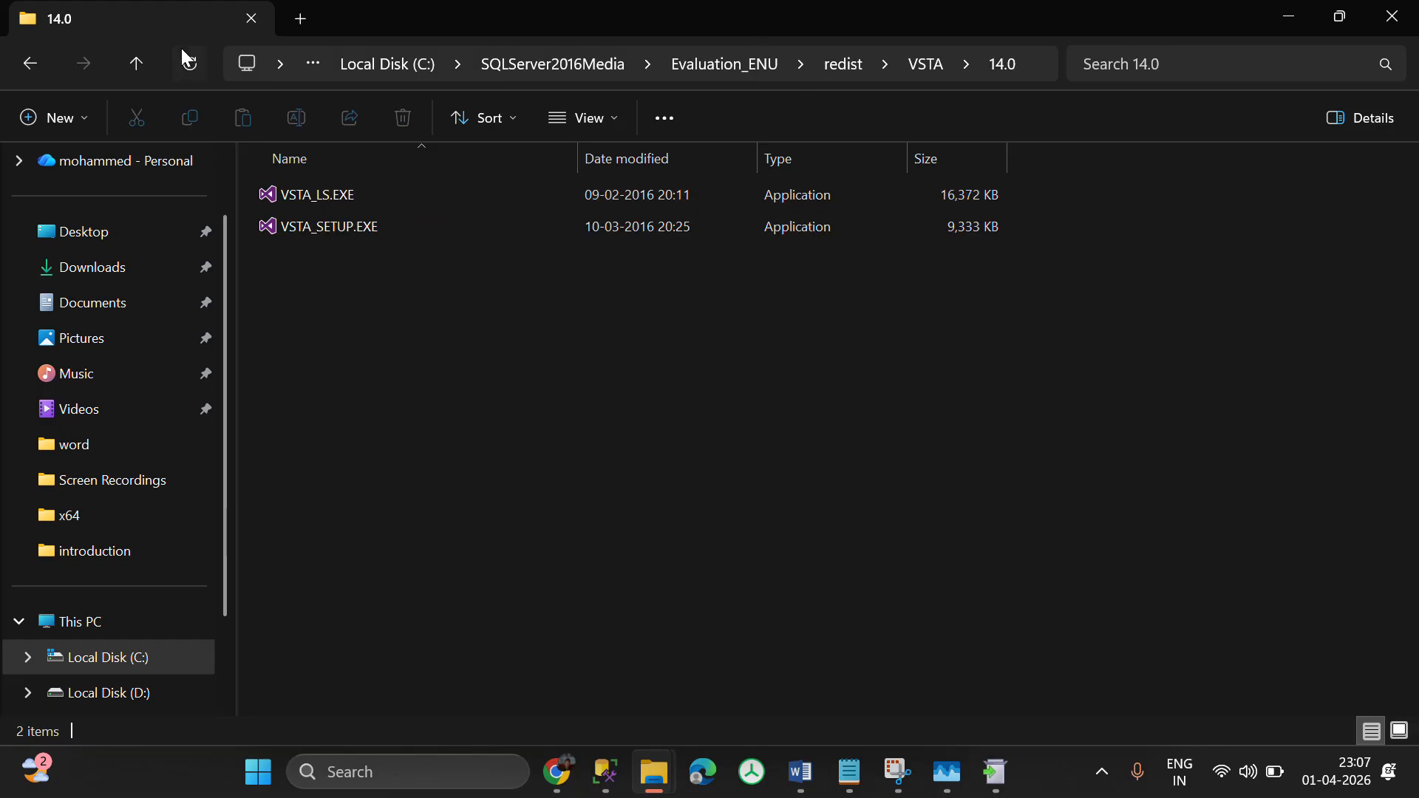
left_click(145, 60)
left_click(145, 60)
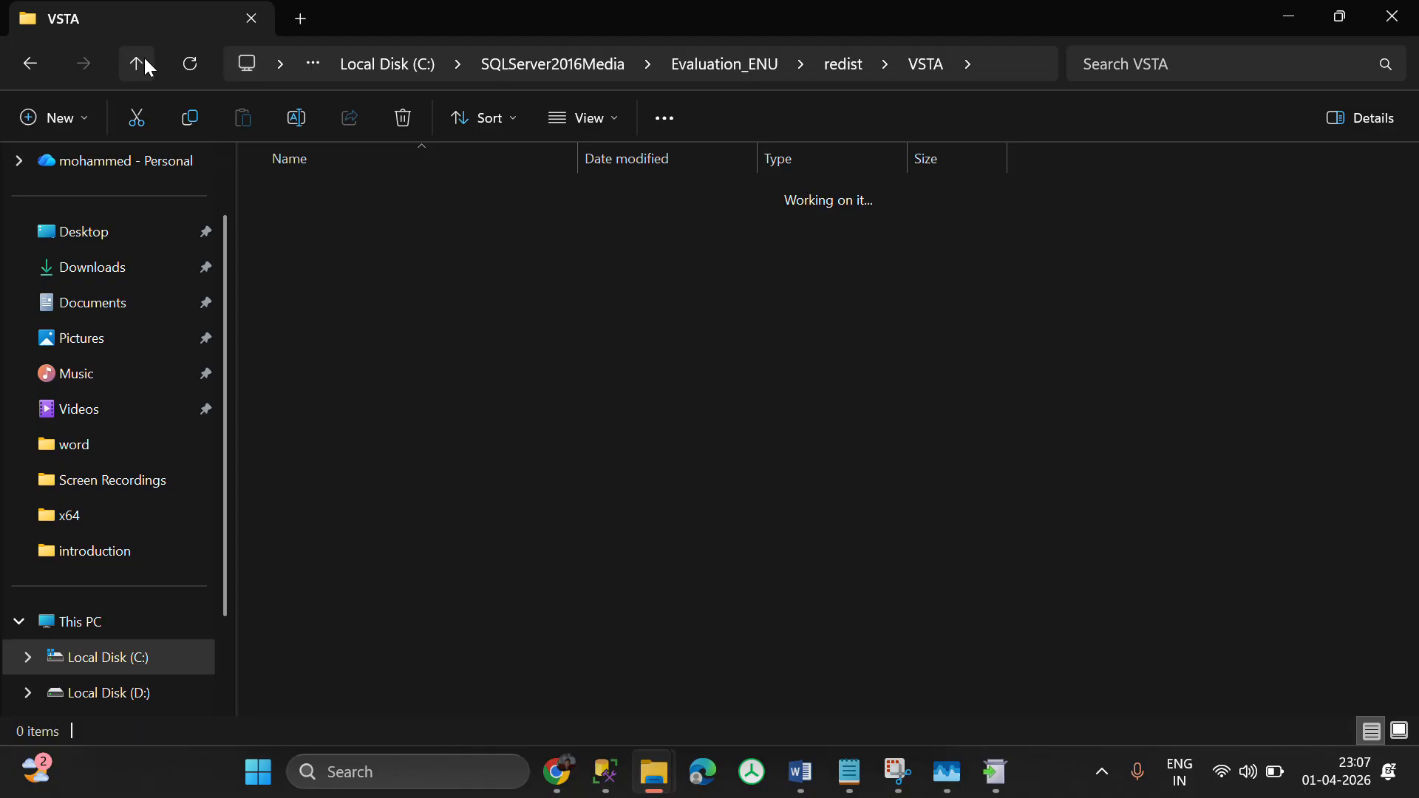
left_click(145, 61)
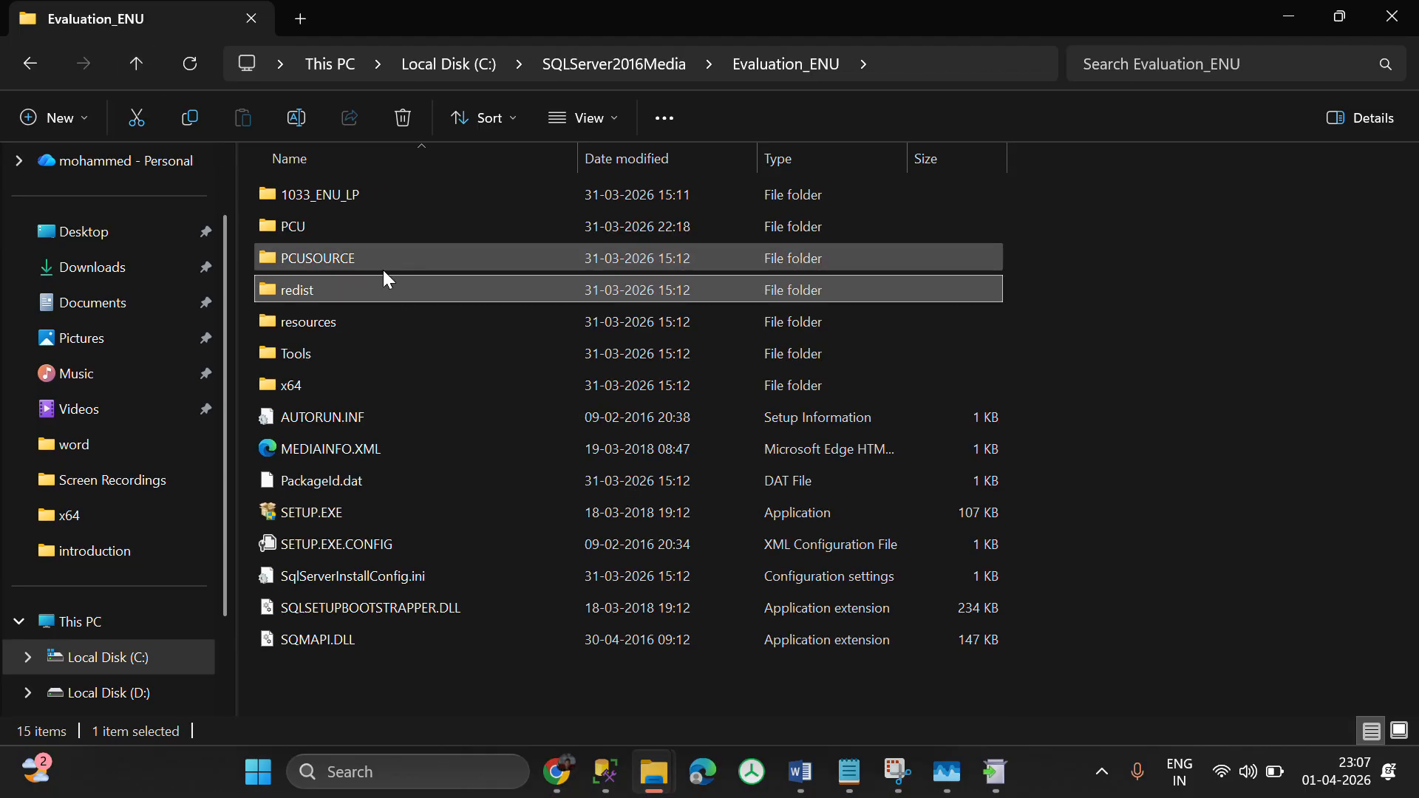
- Open the 1033_ENU_LP\x64\Setup folder inside Evaluation_ENU
double_click(352, 194)
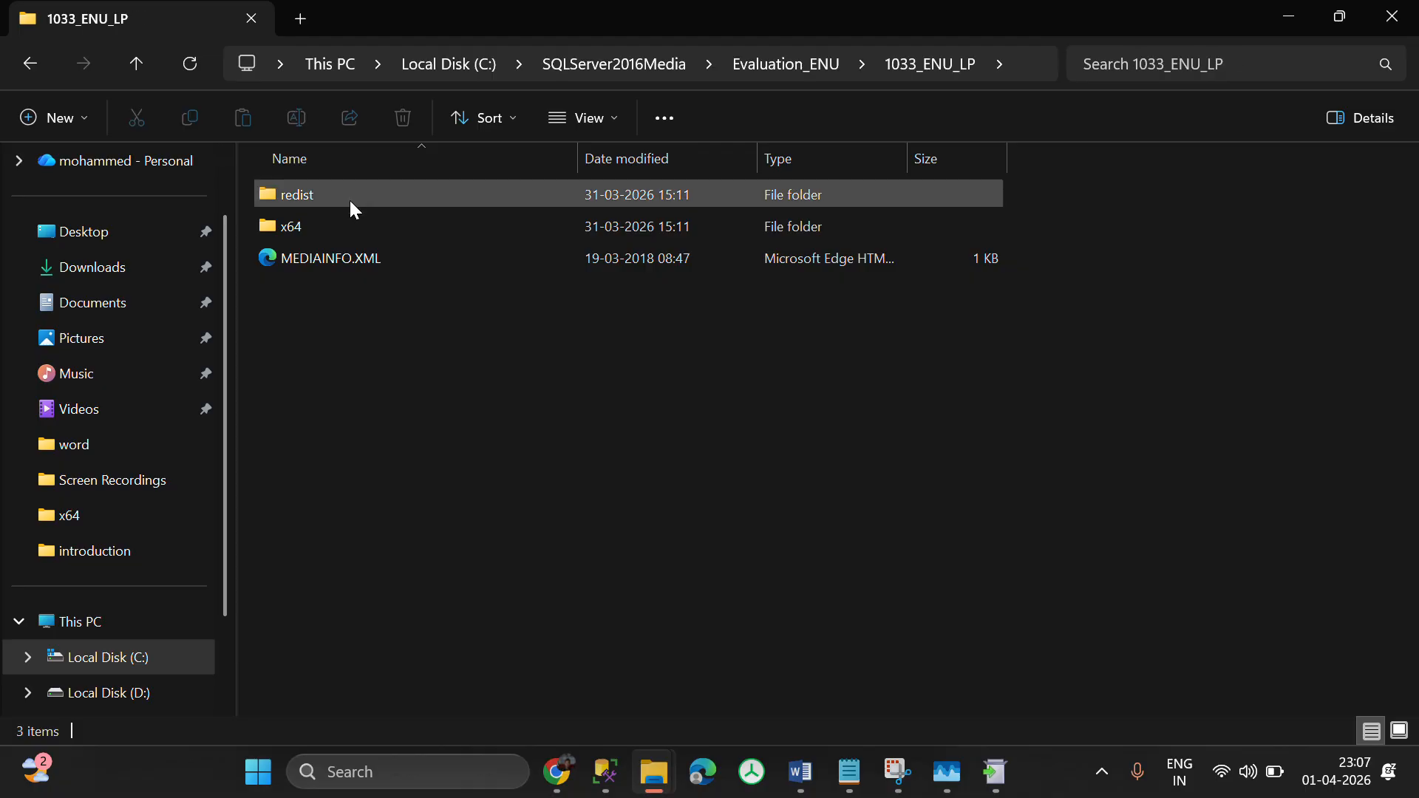
double_click(335, 229)
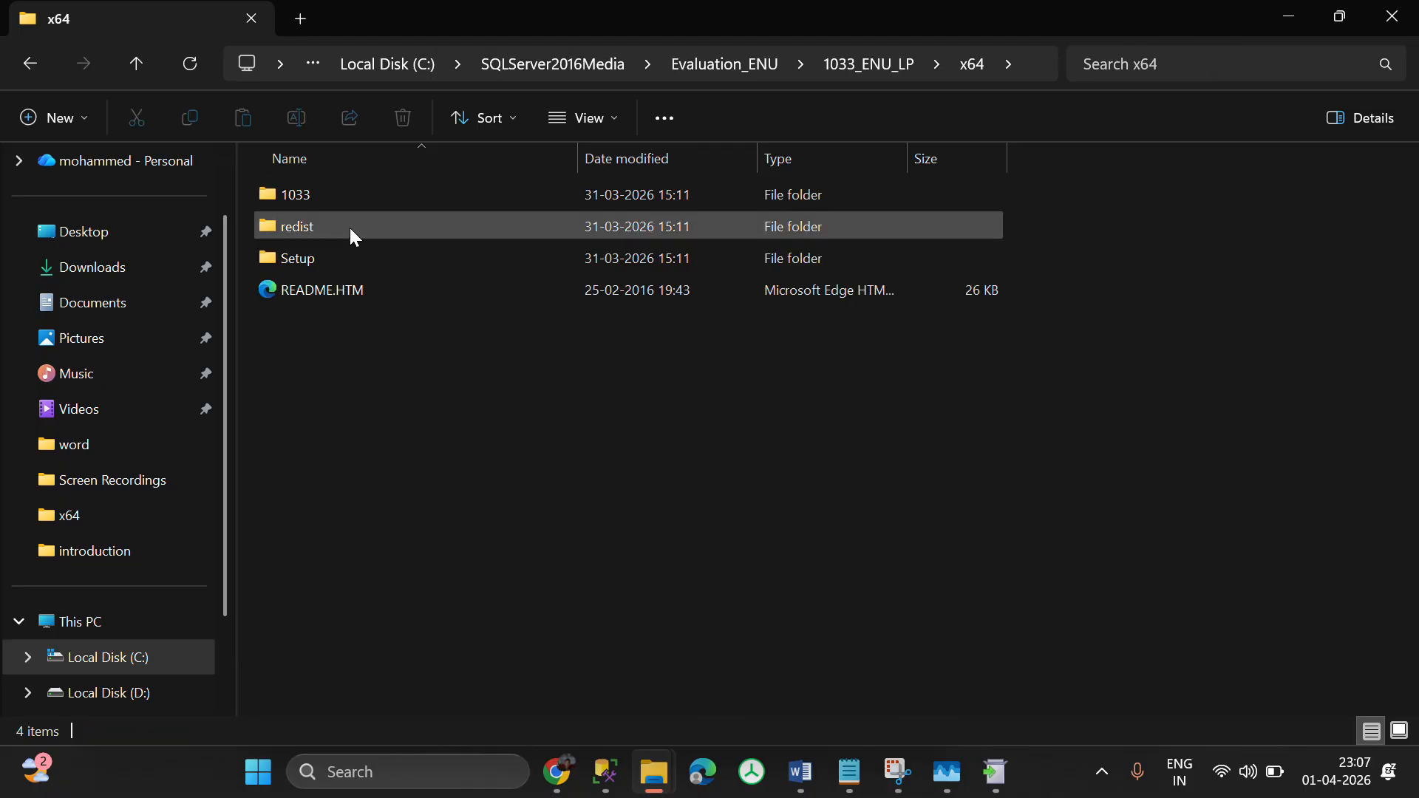
double_click(345, 259)
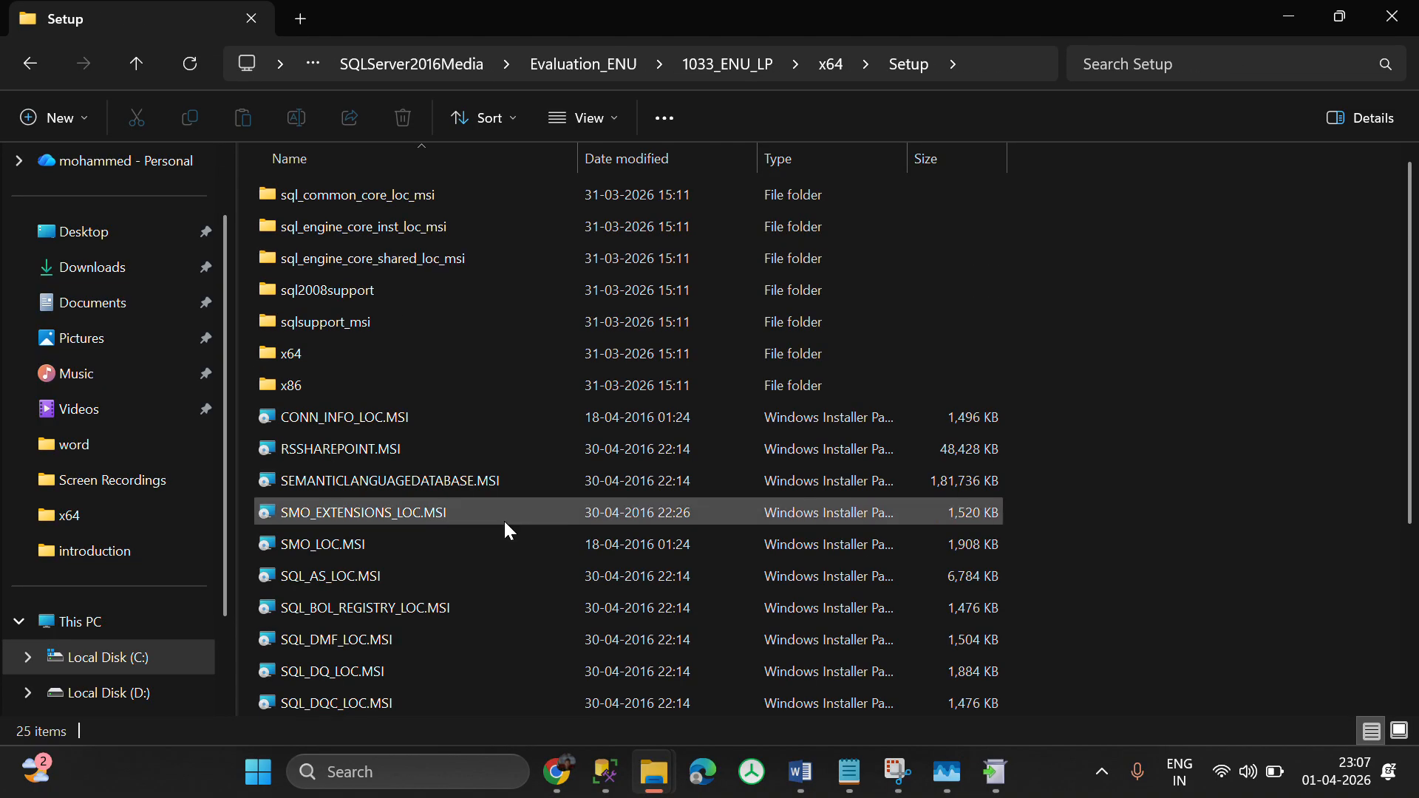
- Copy the SQL_DQ_LOC.MSI file from the Setup folder to the clipboard
left_click(328, 509)
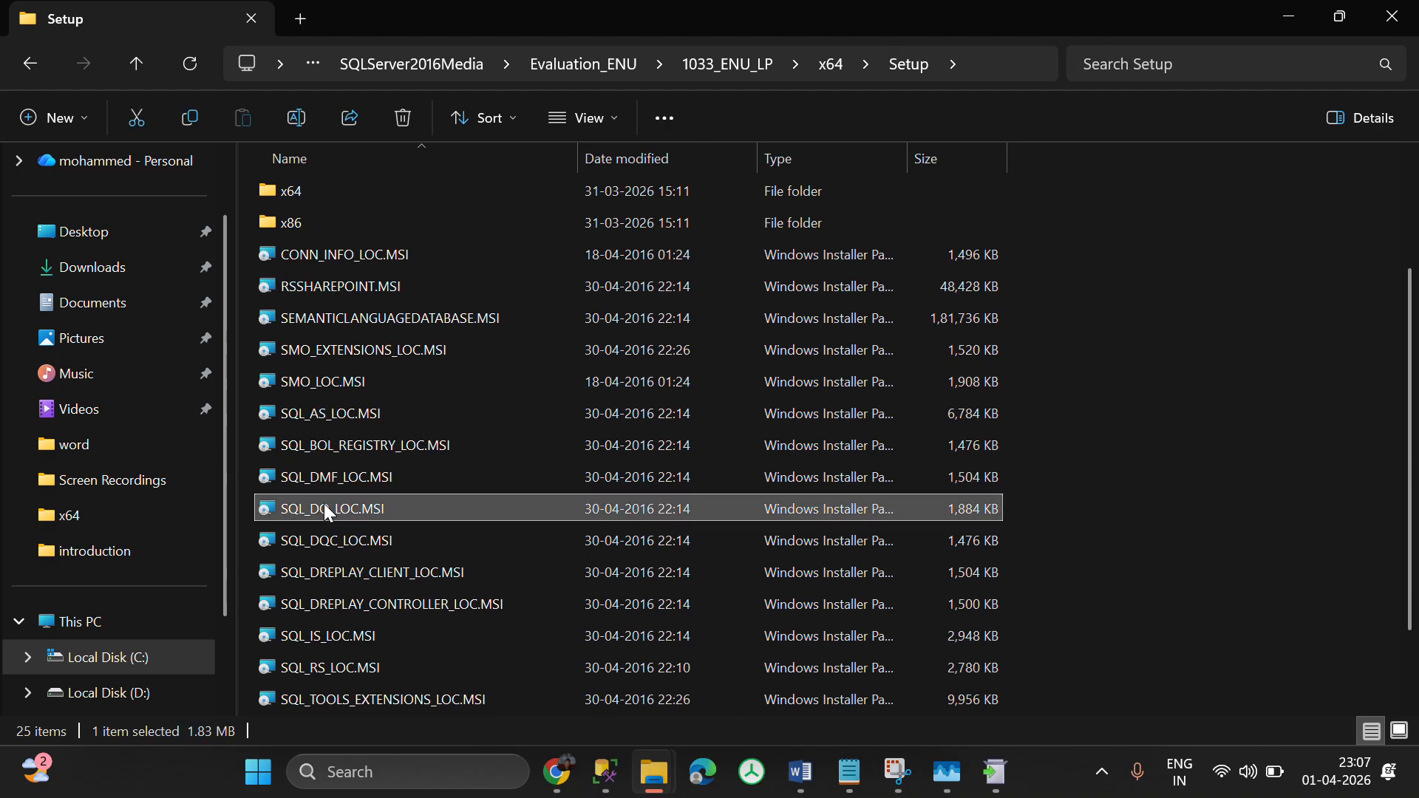
right_click(328, 510)
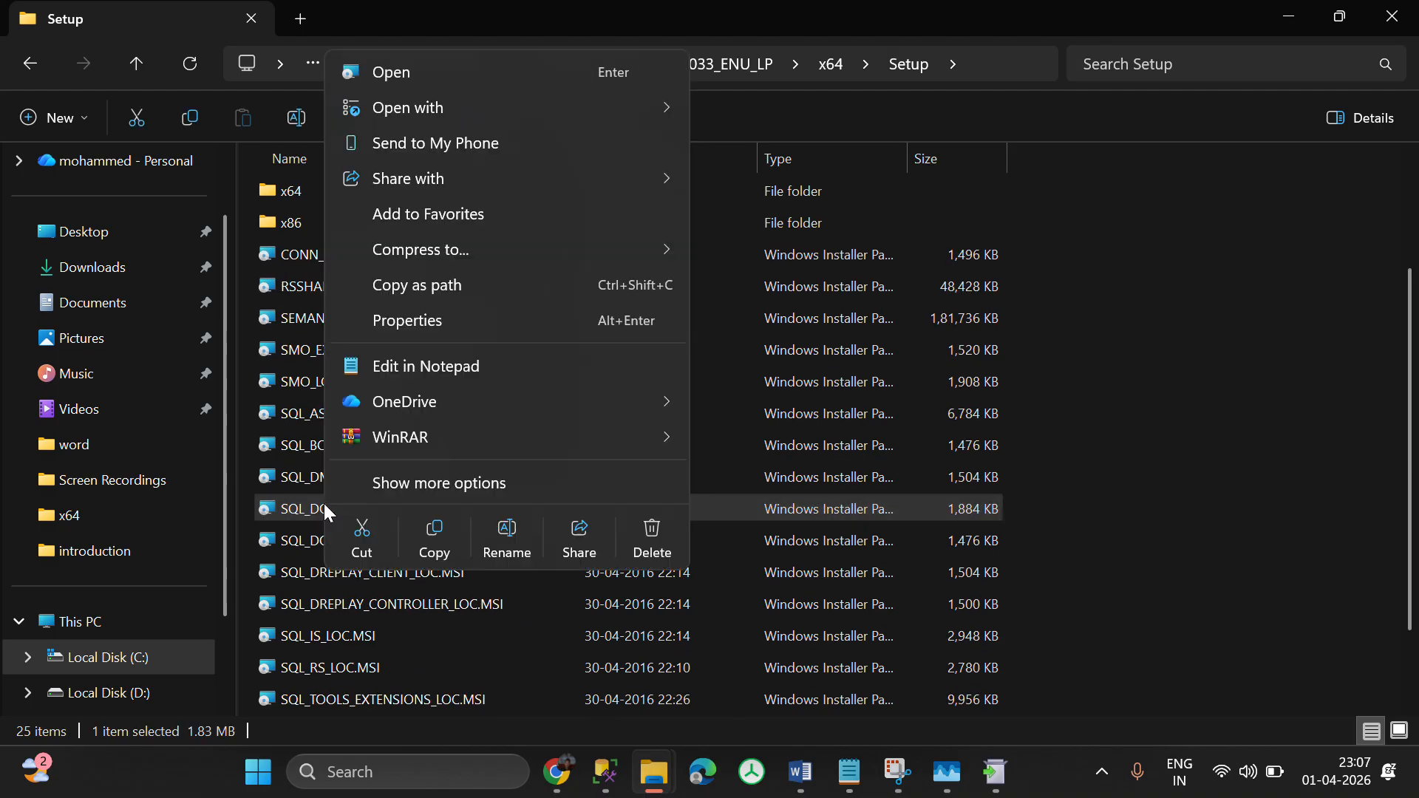
left_click(992, 70)
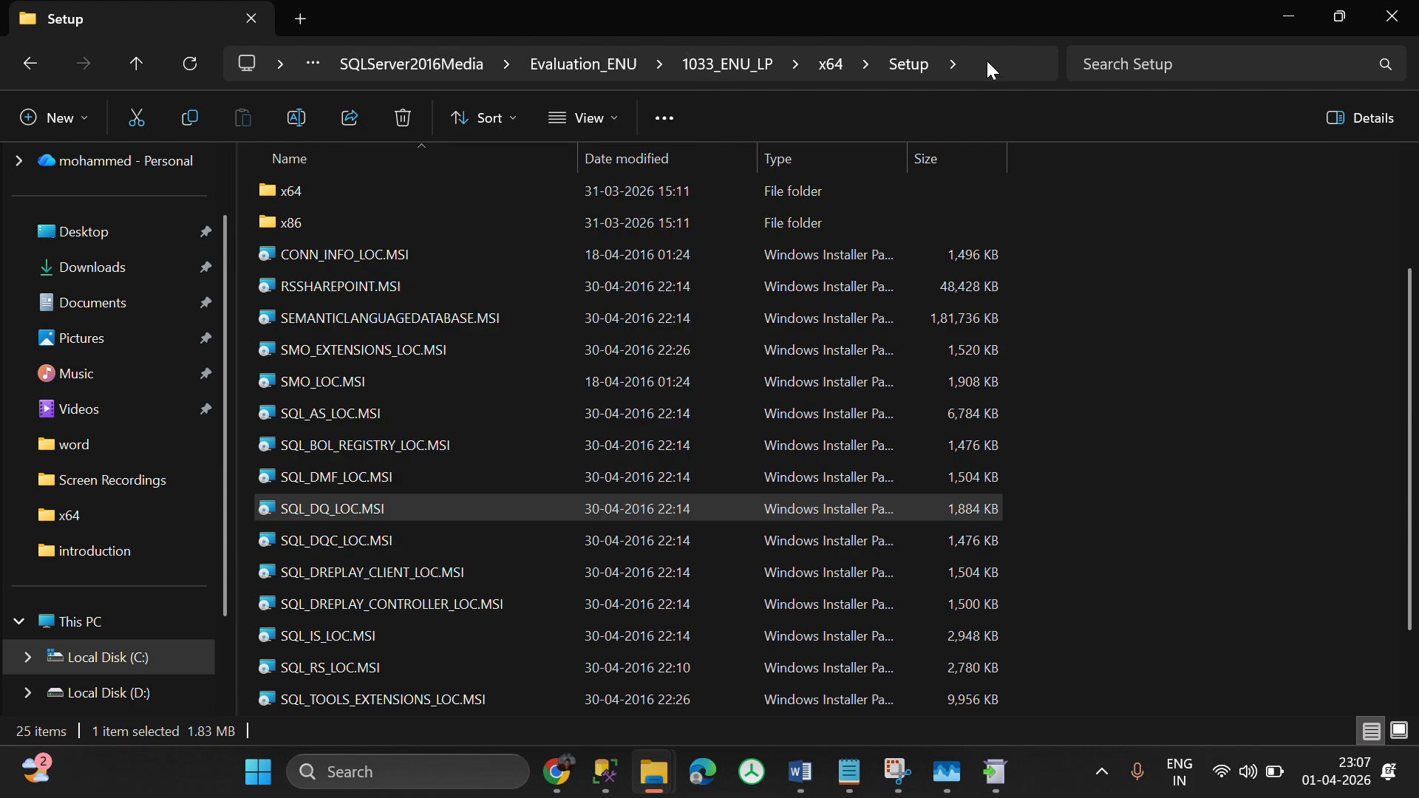
left_click(988, 61)
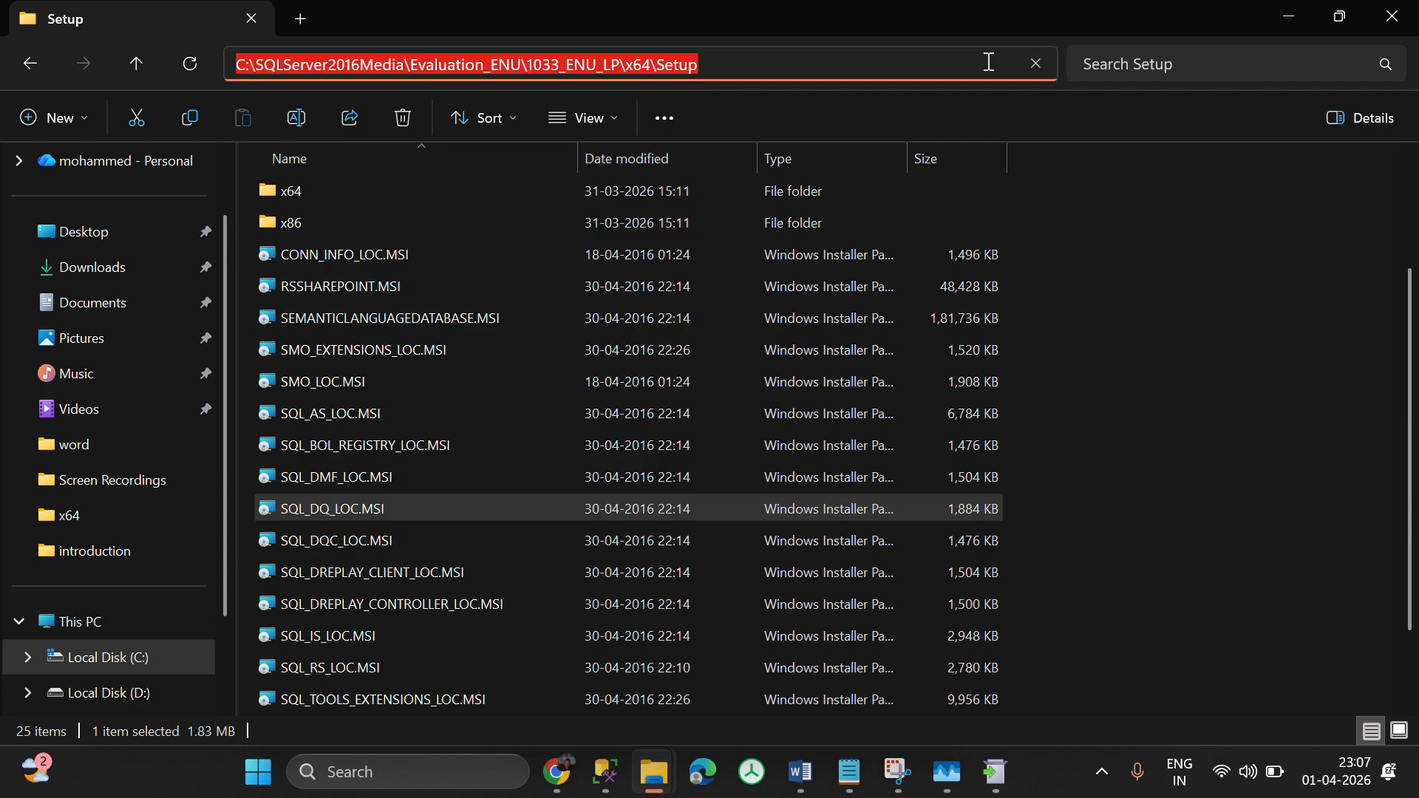
left_click(318, 508)
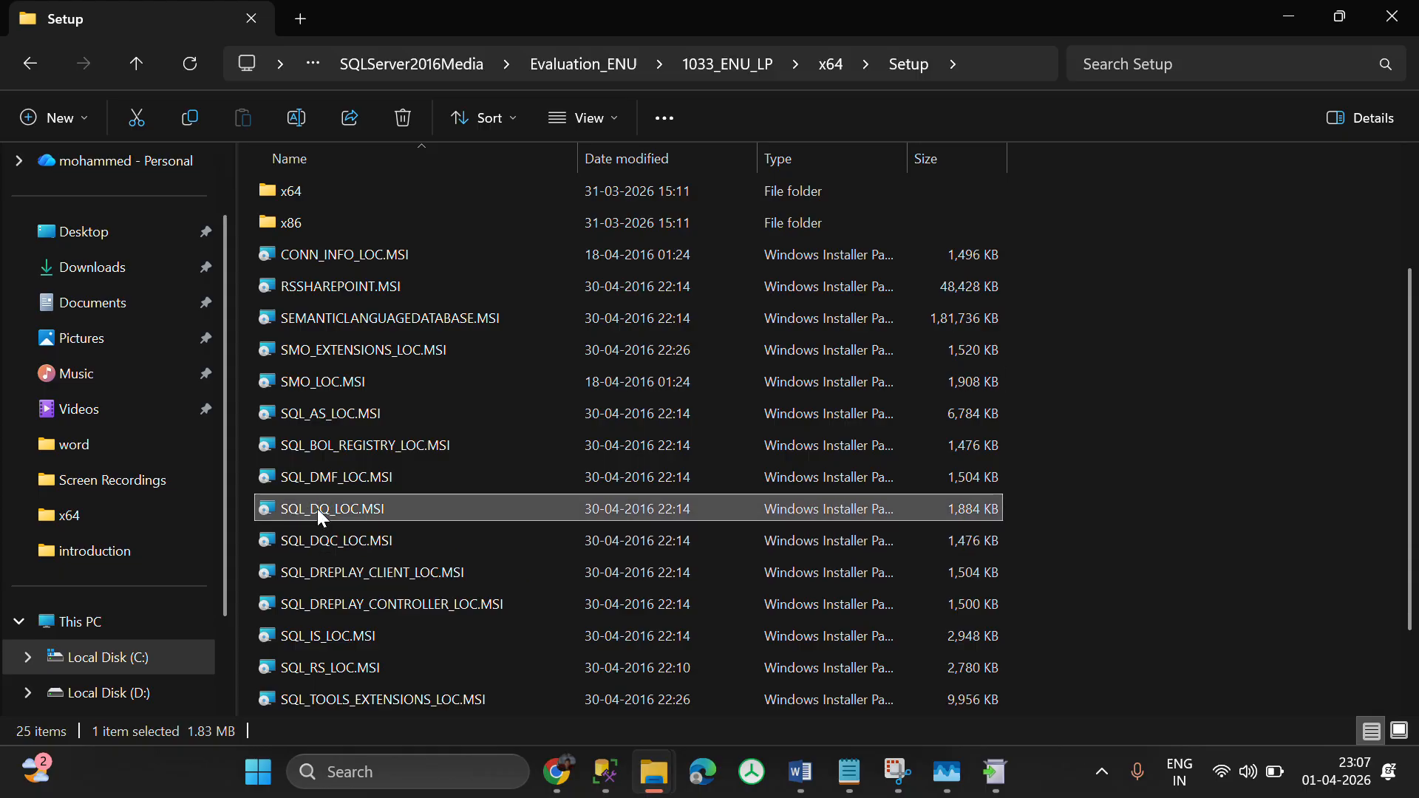
right_click(320, 515)
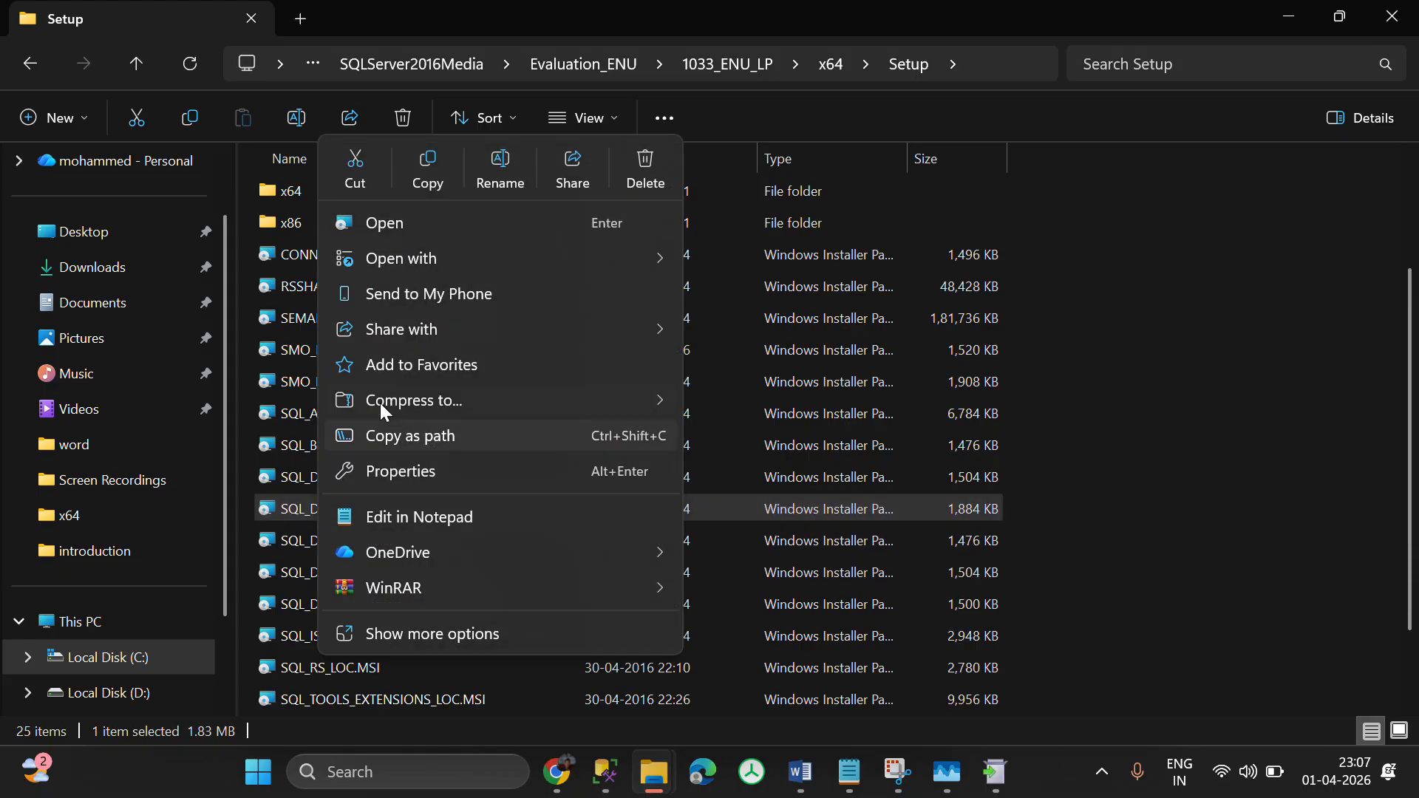
left_click(429, 170)
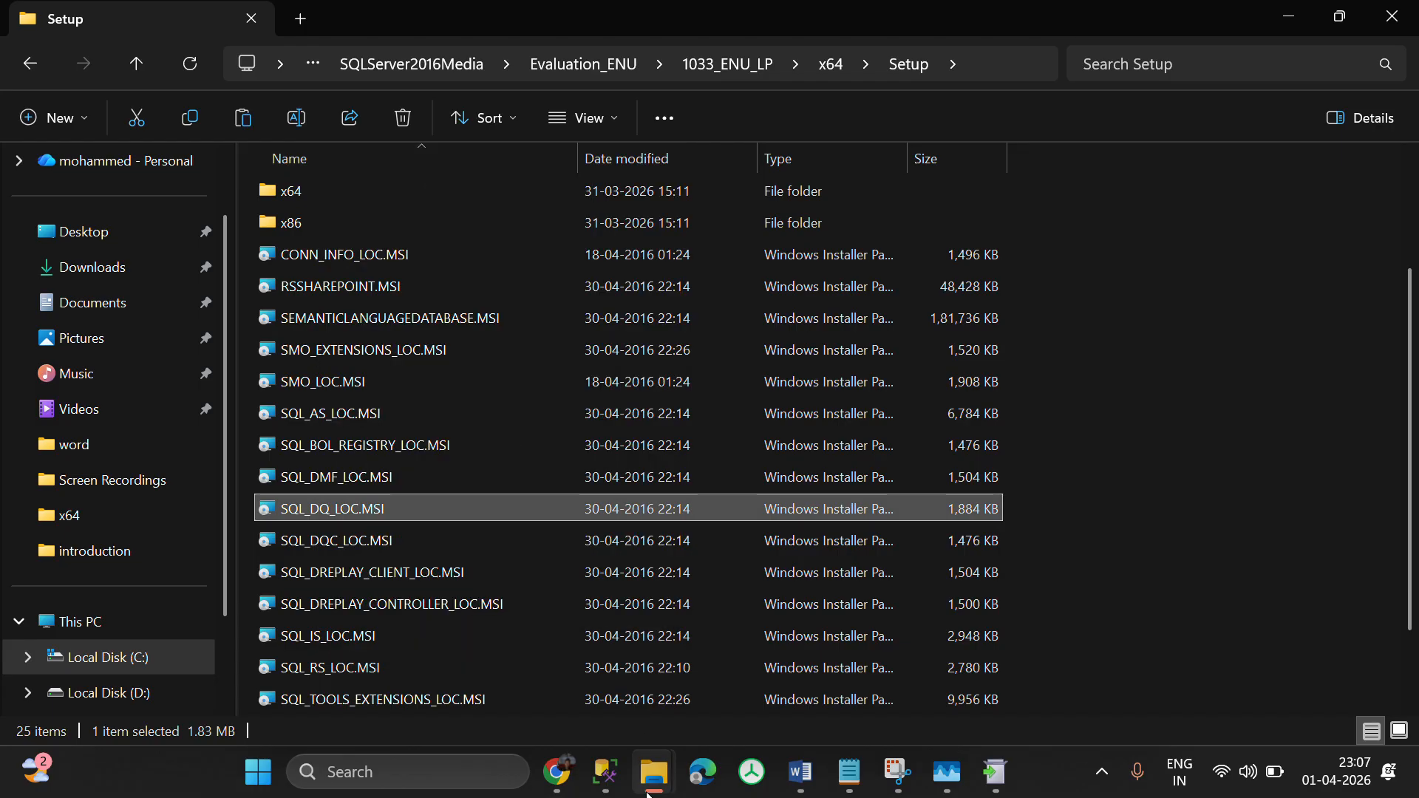
- Switch to the File Explorer window showing the Evaluation_ENU\PCU folder
mouse_move(655, 772)
left_click(526, 658)
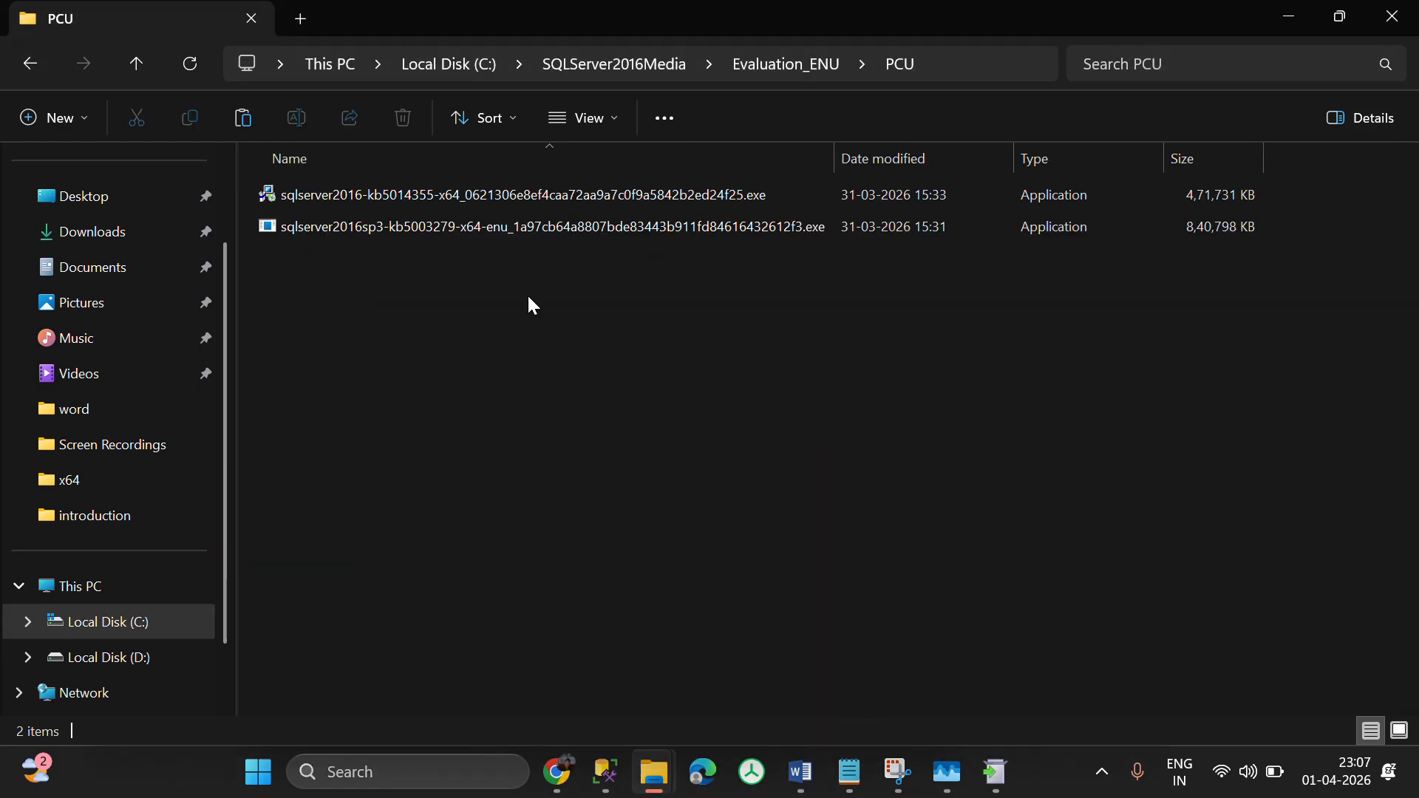
mouse_move(655, 772)
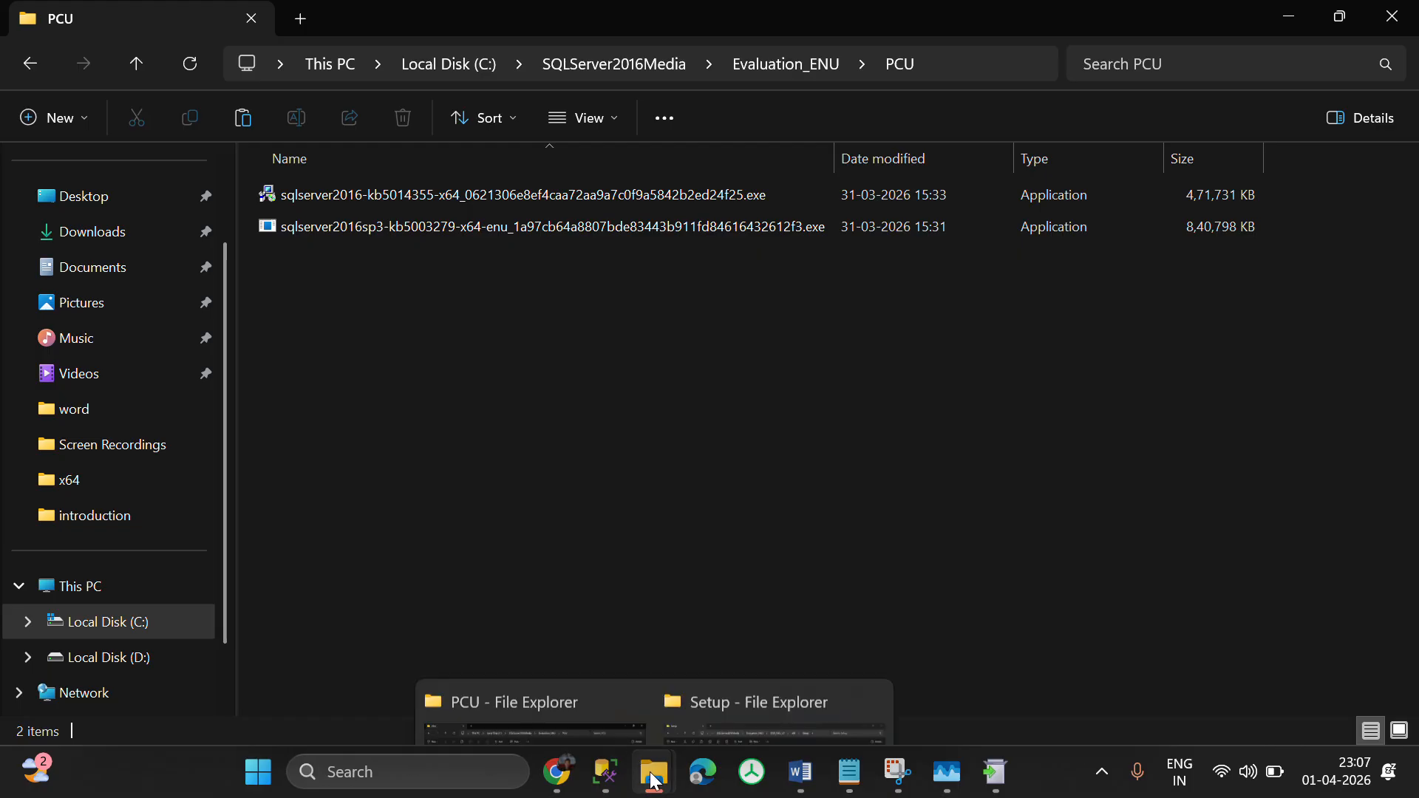
mouse_move(817, 659)
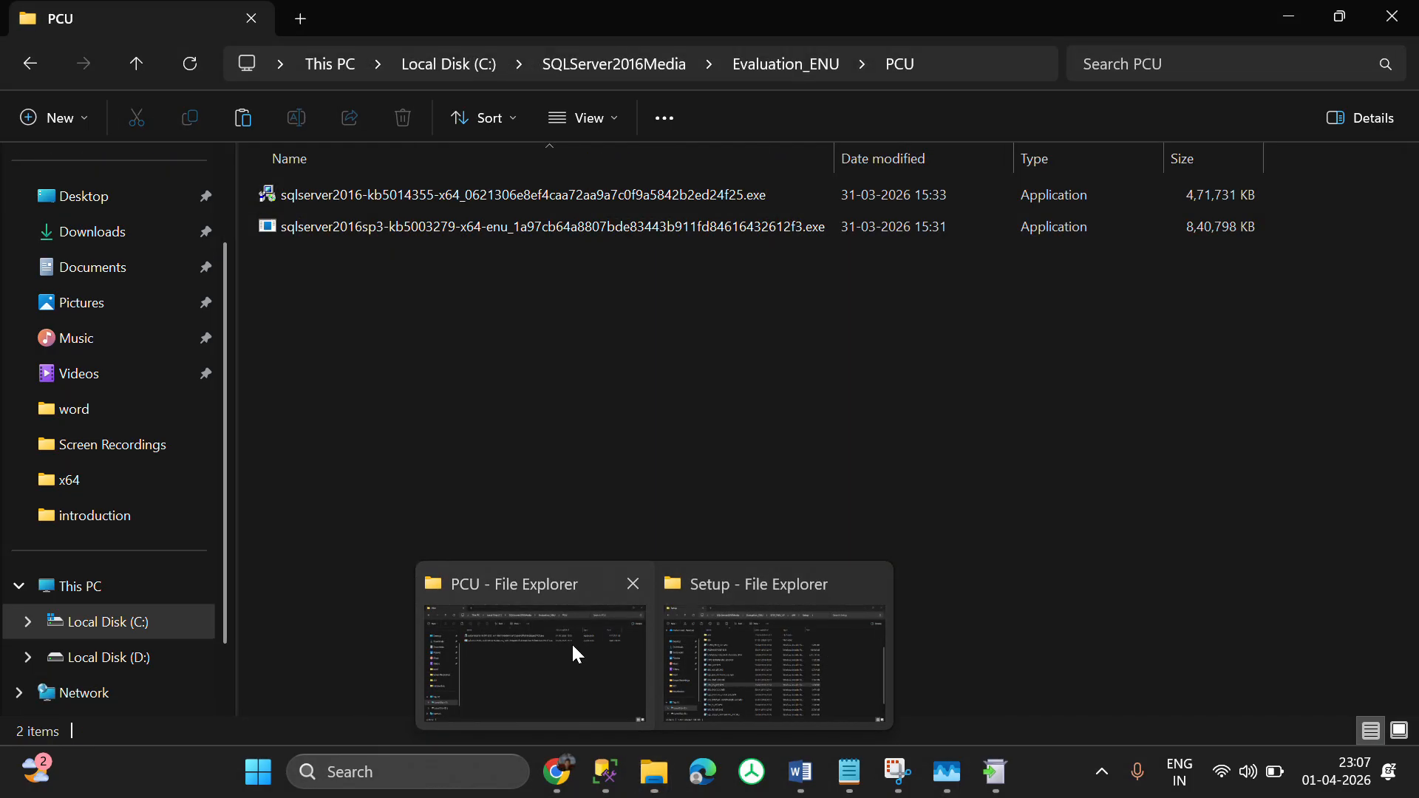
left_click(570, 642)
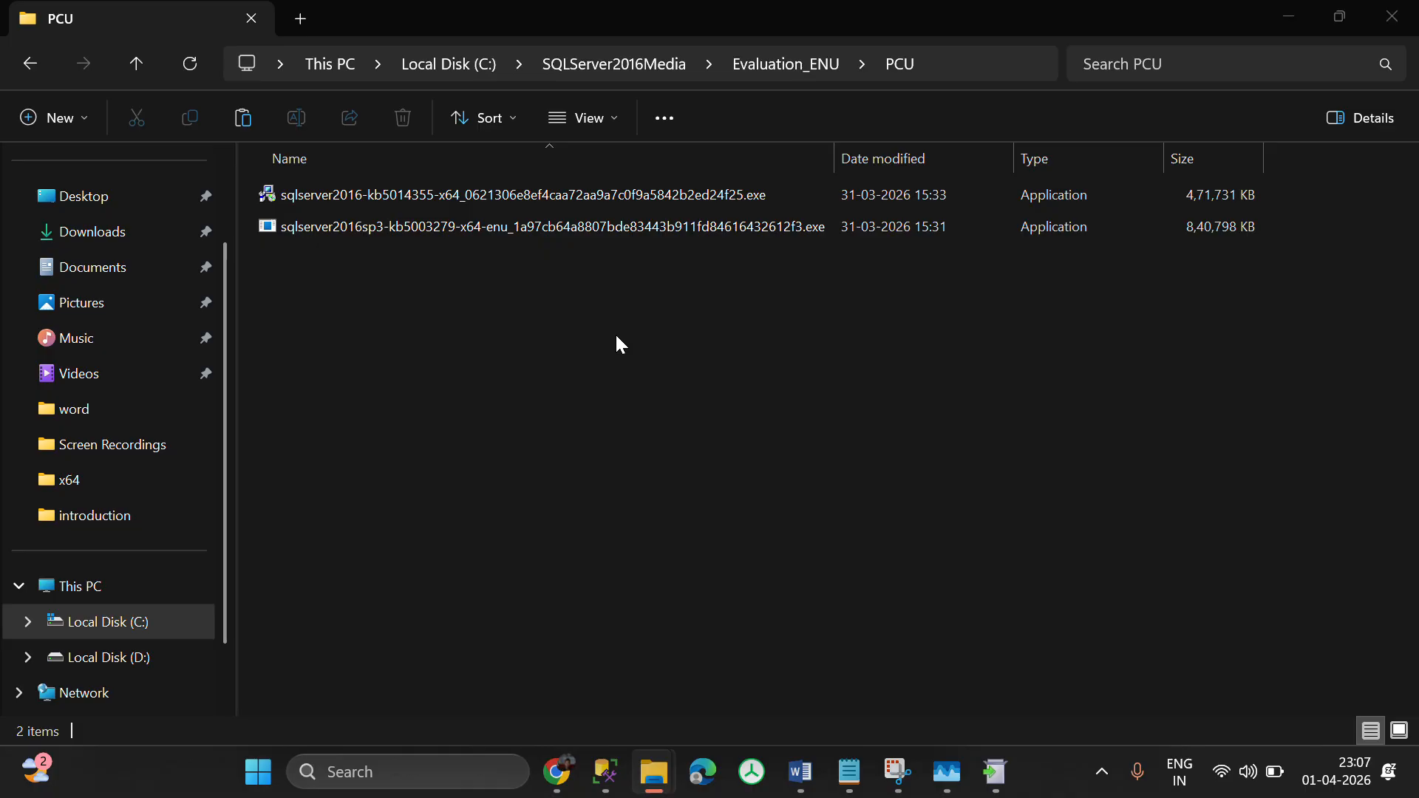
- Open the C:\windows\installer folder through Run and look through its cached MSI and MSP files
key("super+r")
key("Return")
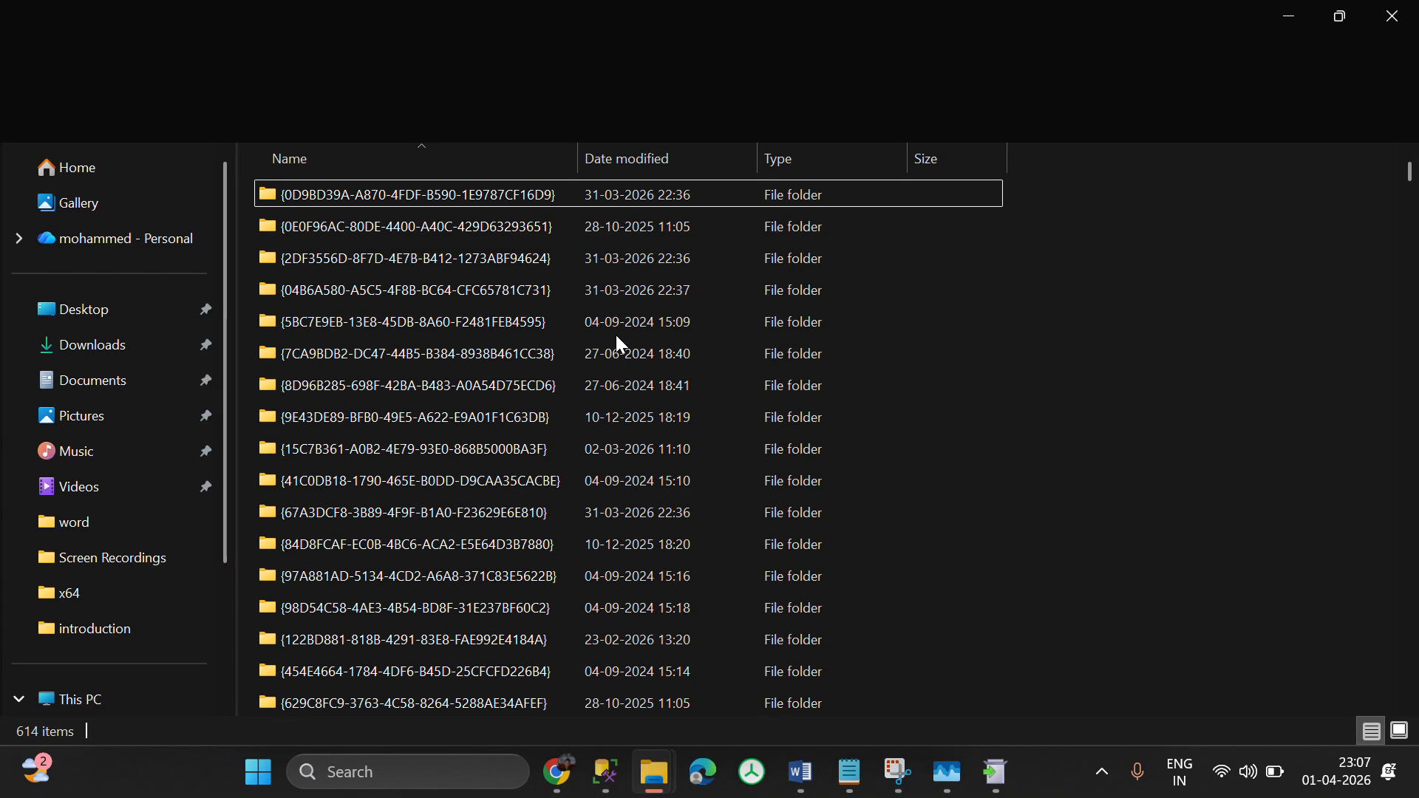
scroll(979, 511, "down", 14)
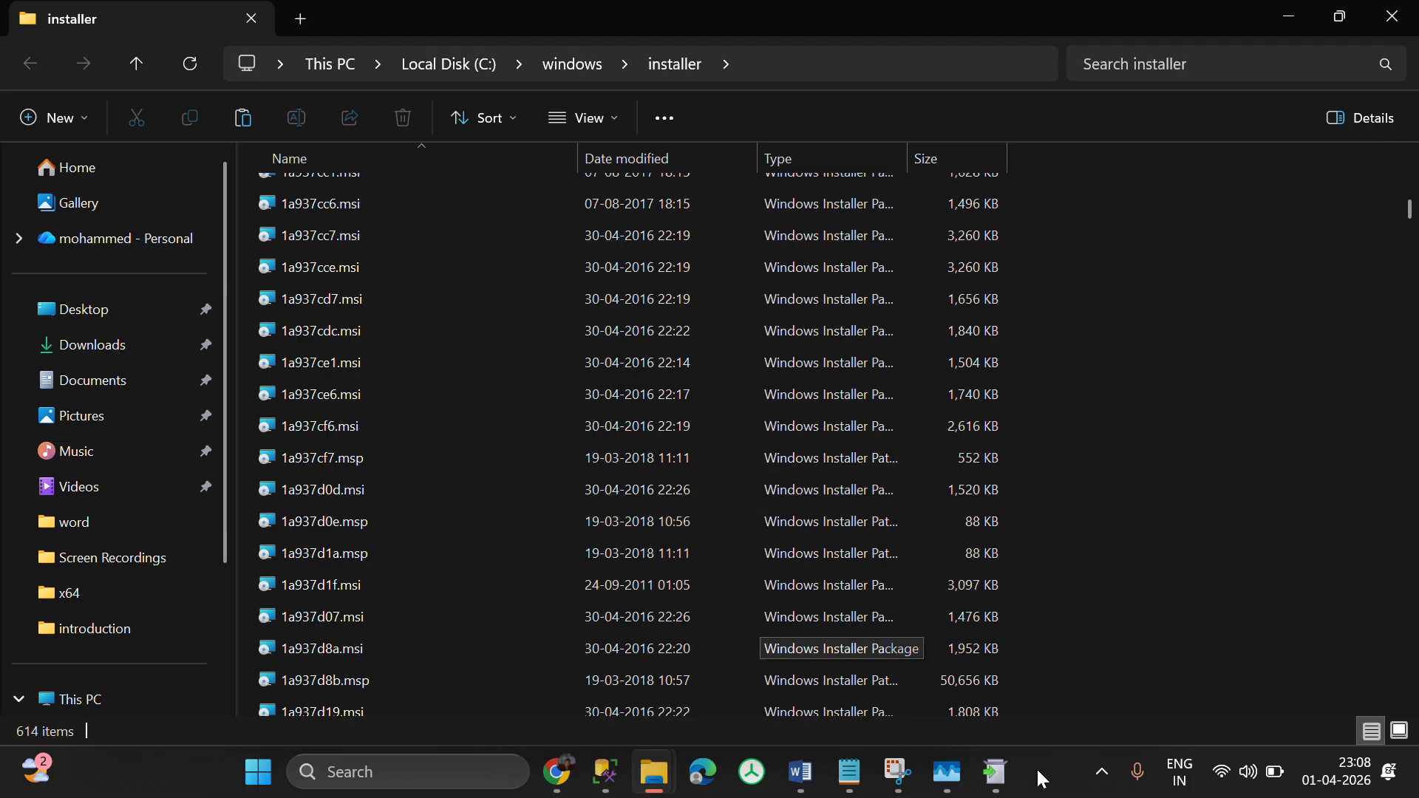
- Consult the installer cache solutions in the Word document SQLSession22_commandinstallation.docx and the FindSQLInstalls.vbs script in Notepad
mouse_move(1018, 789)
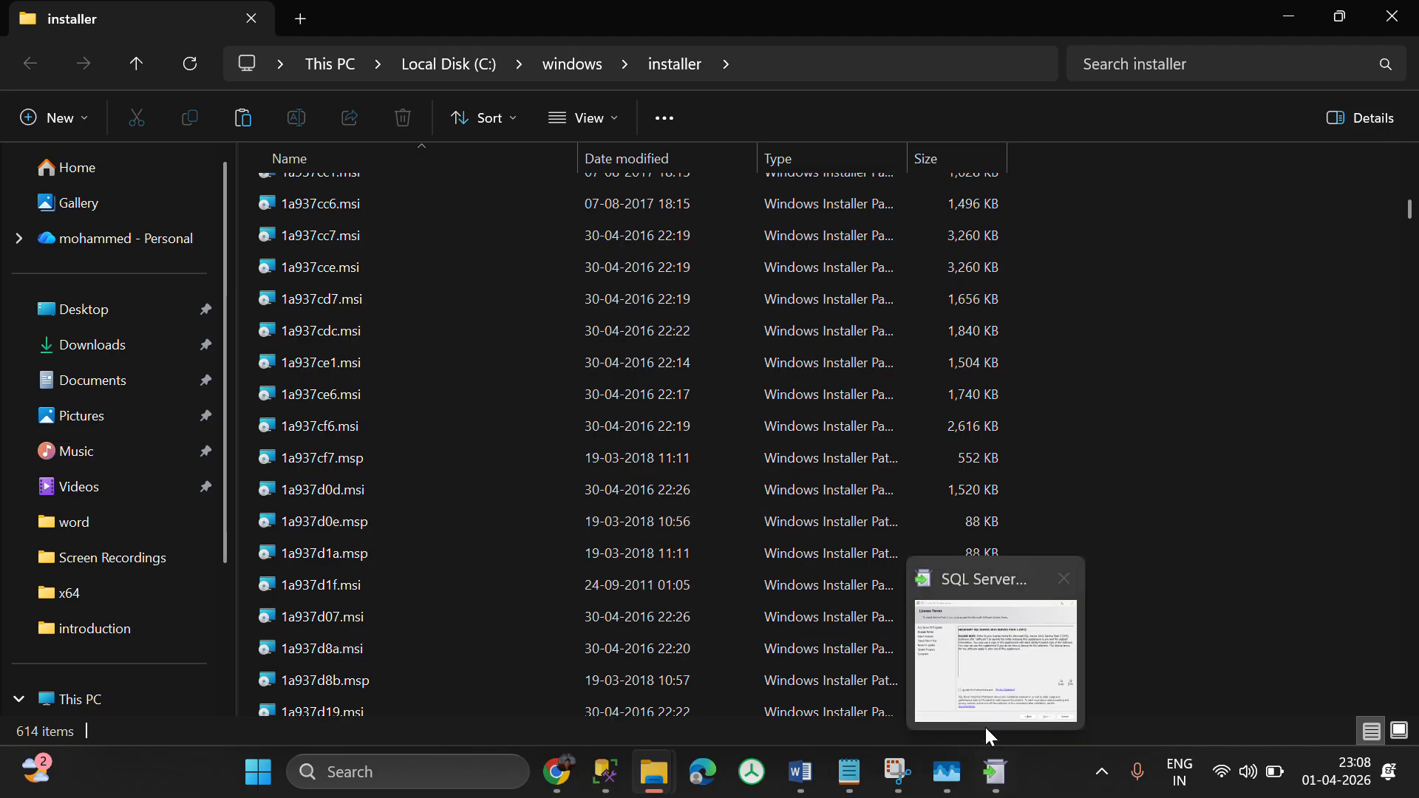
left_click(804, 773)
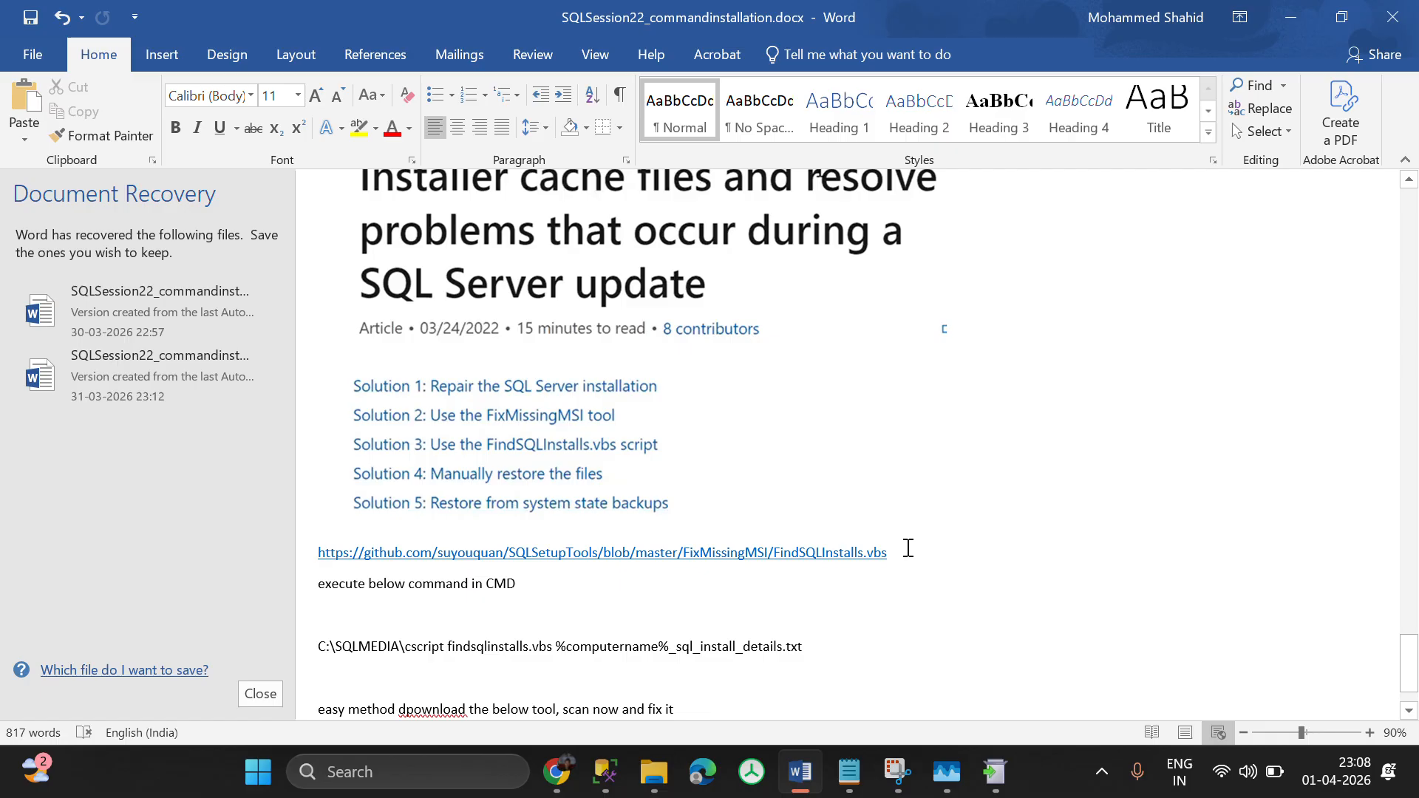
key("alt+Tab")
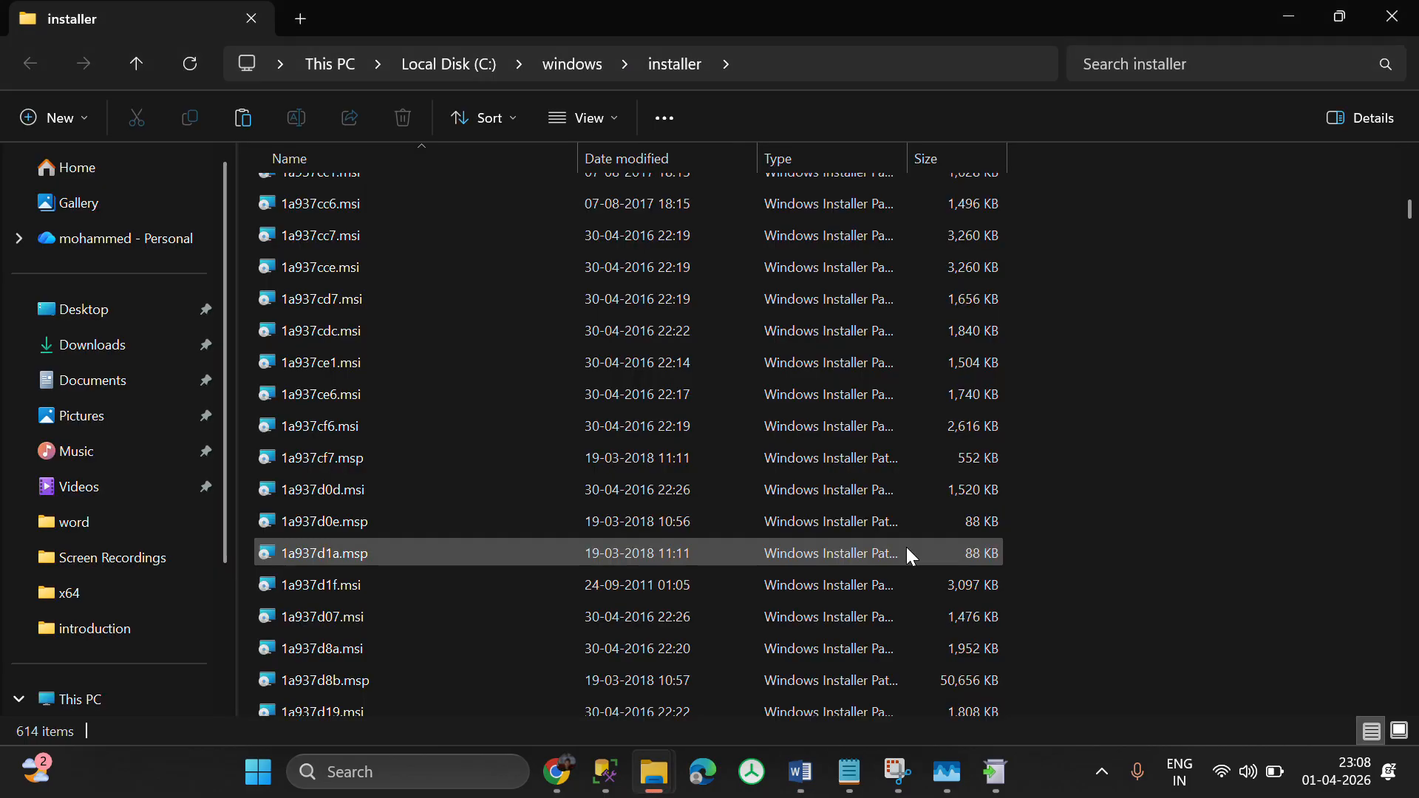
key("alt+Tab")
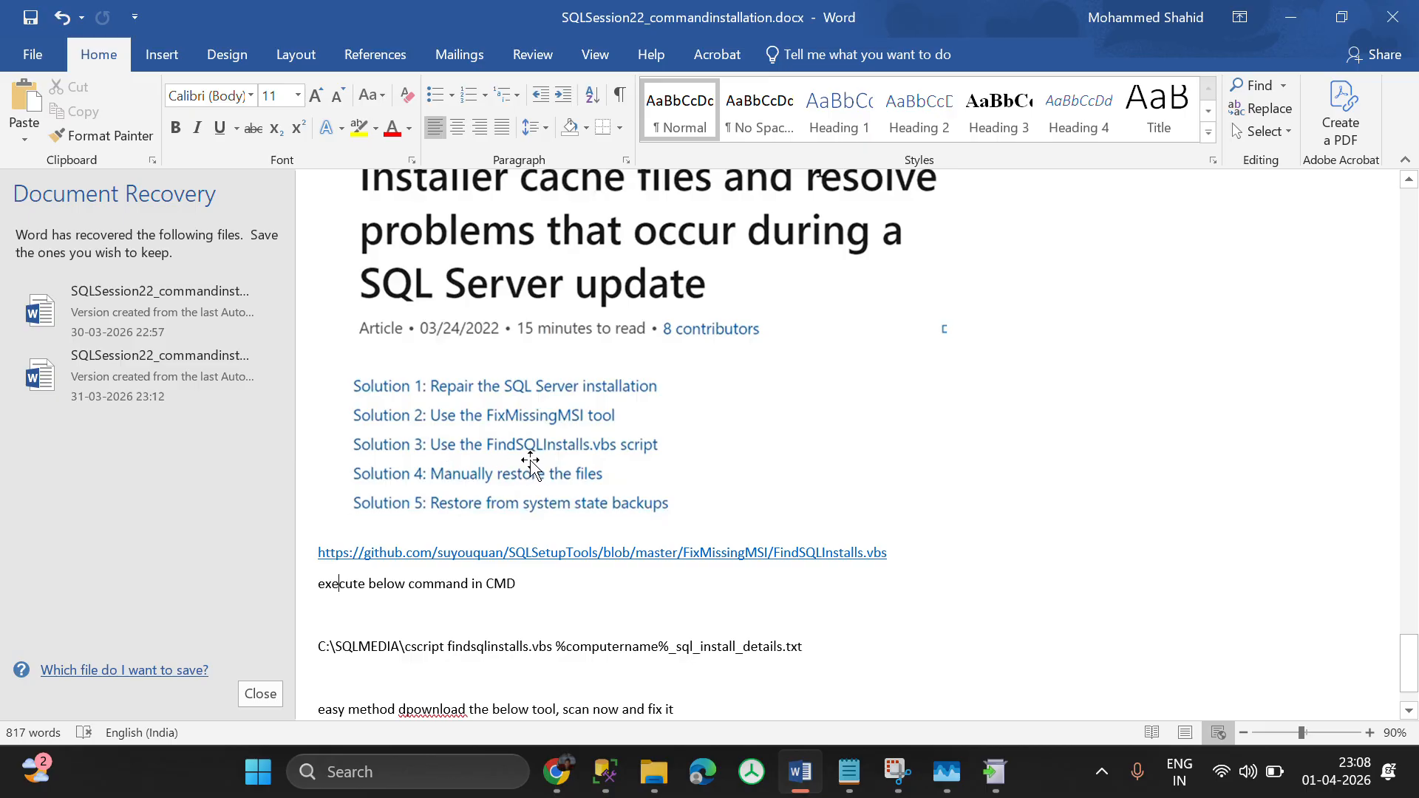
key("alt+Tab")
left_click(842, 778)
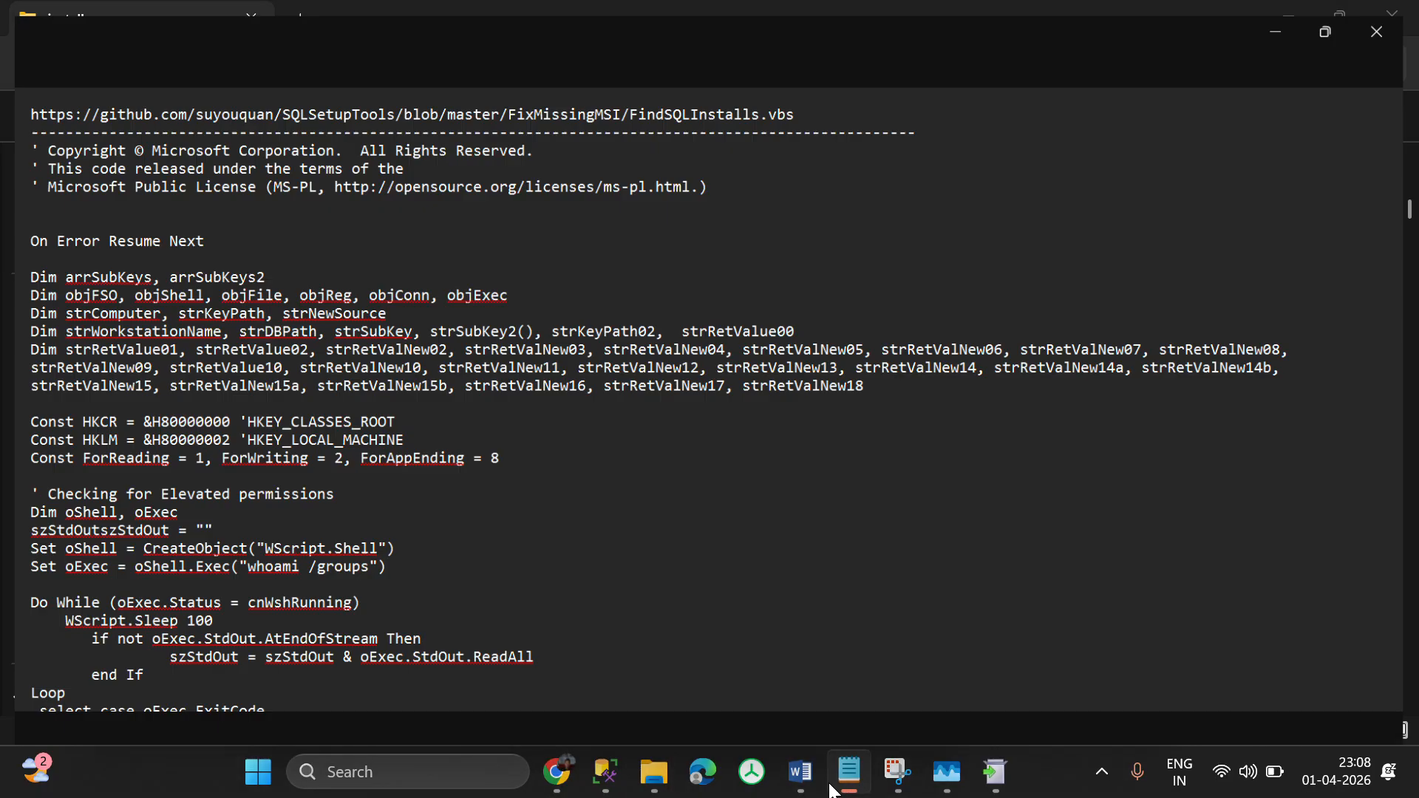
left_click(836, 785)
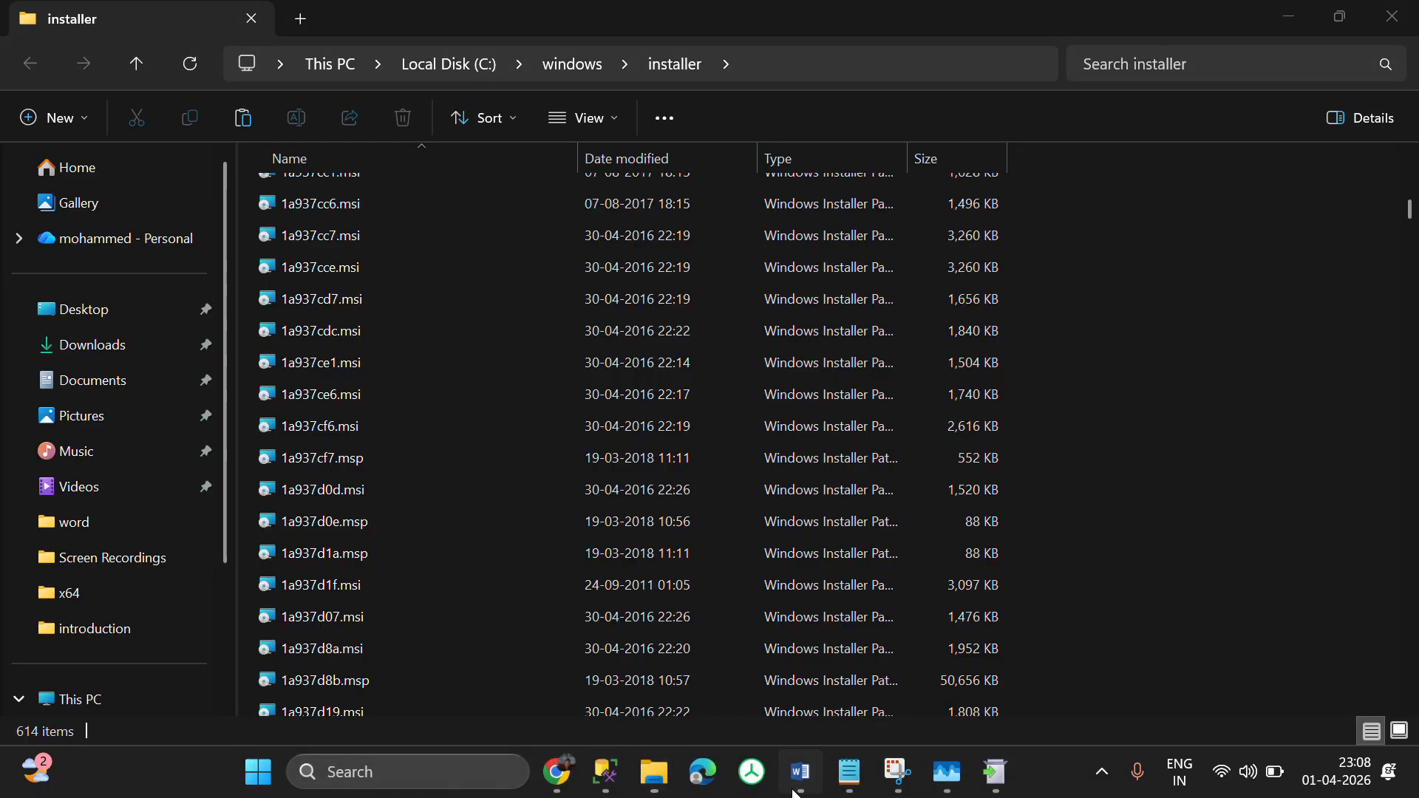
- Switch to the Word document SQLSession22_commandinstallation.docx and select the GitHub link to FindSQLInstalls.vbs
left_click(795, 791)
scroll(960, 415, "down", 3)
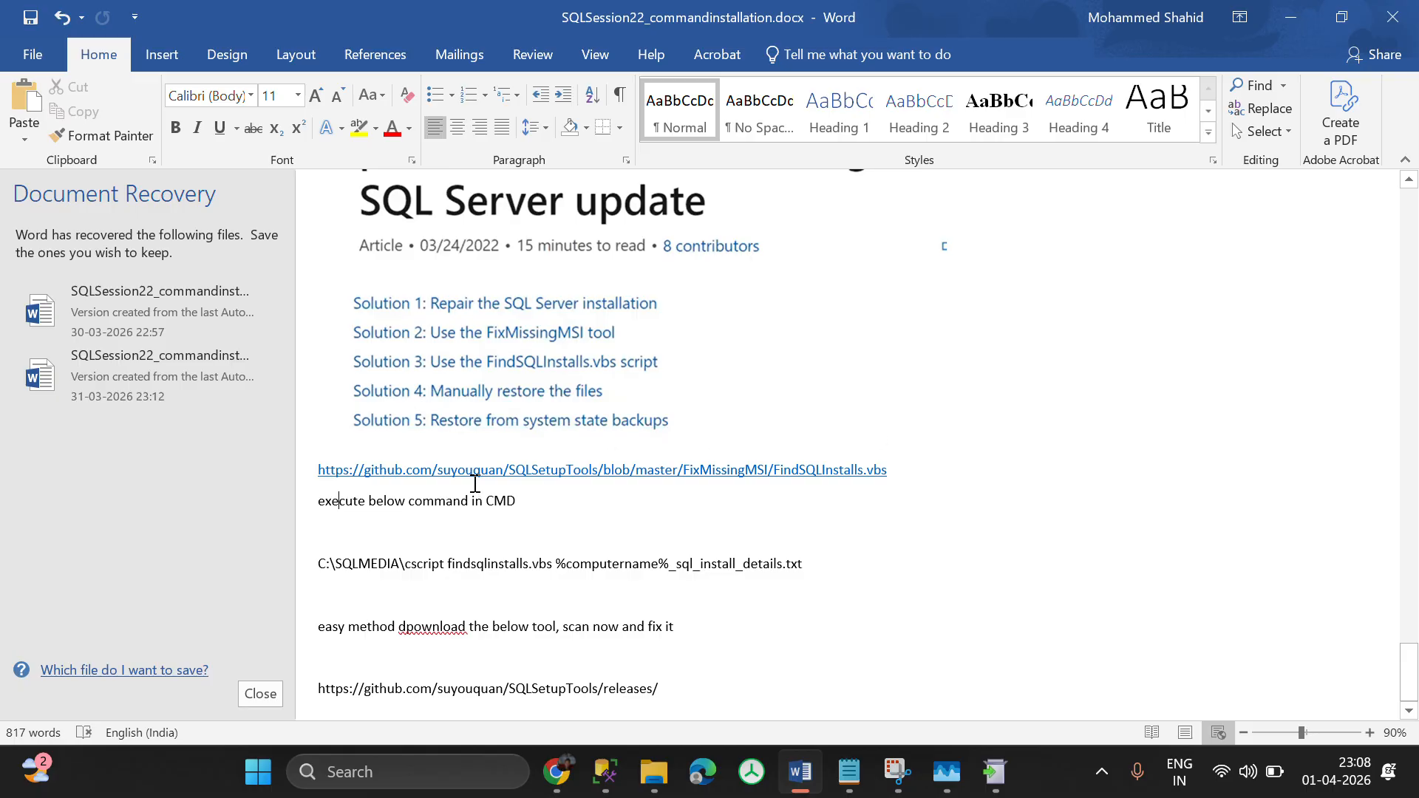
left_click_drag(899, 472, 315, 468)
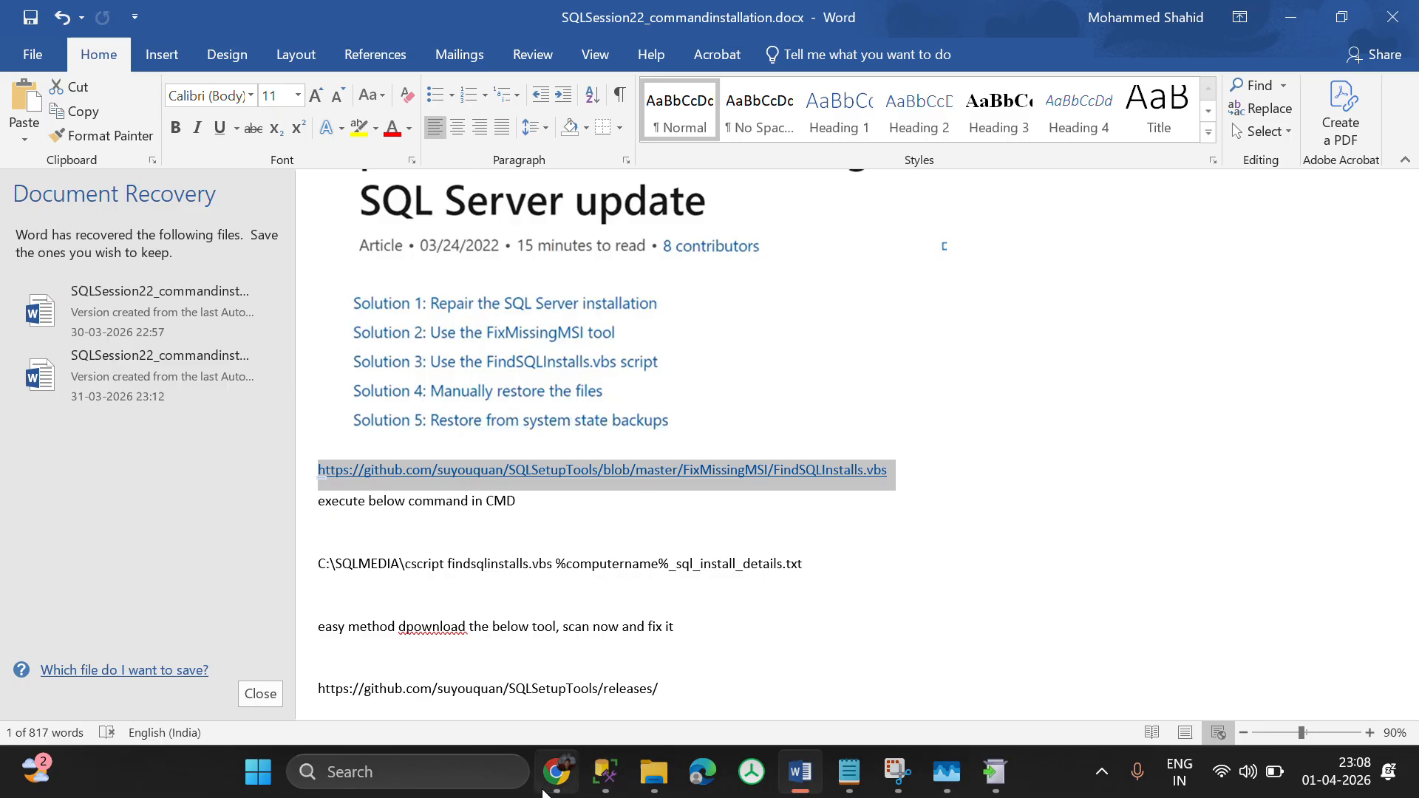
- Switch to Chrome, open a new browser tab and keep the browser window maximized
left_click(557, 772)
left_click(307, 70)
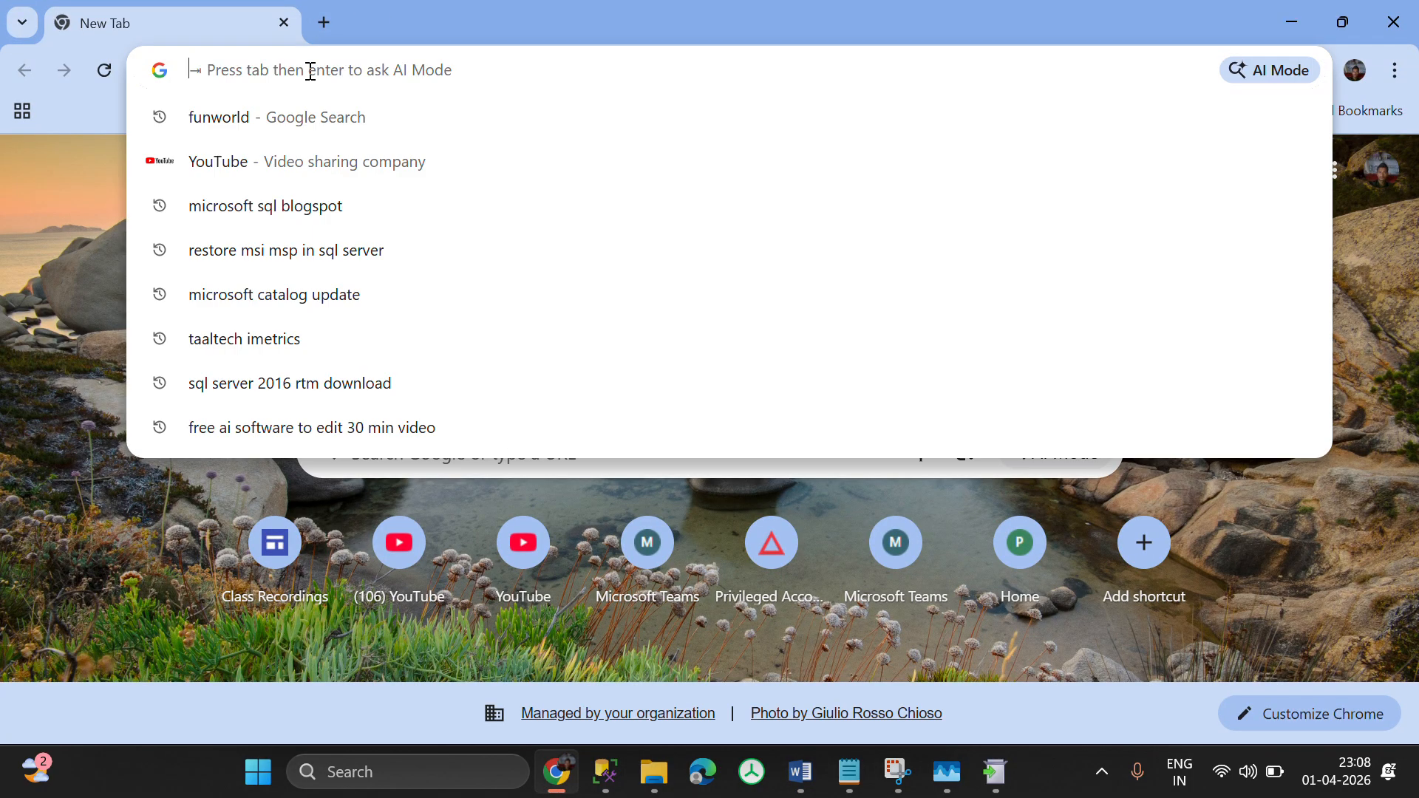
left_click(33, 185)
left_click(346, 76)
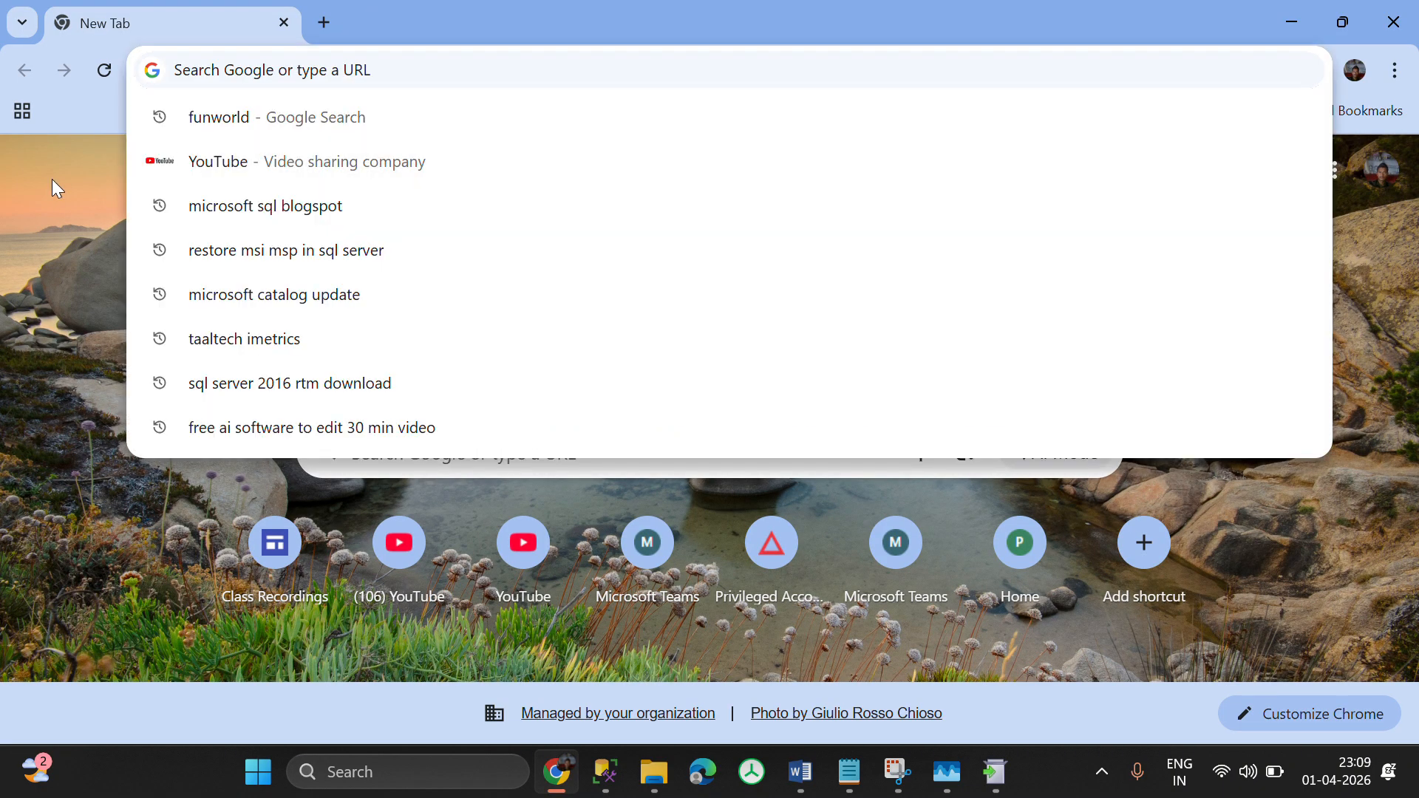
left_click(51, 179)
left_click(316, 82)
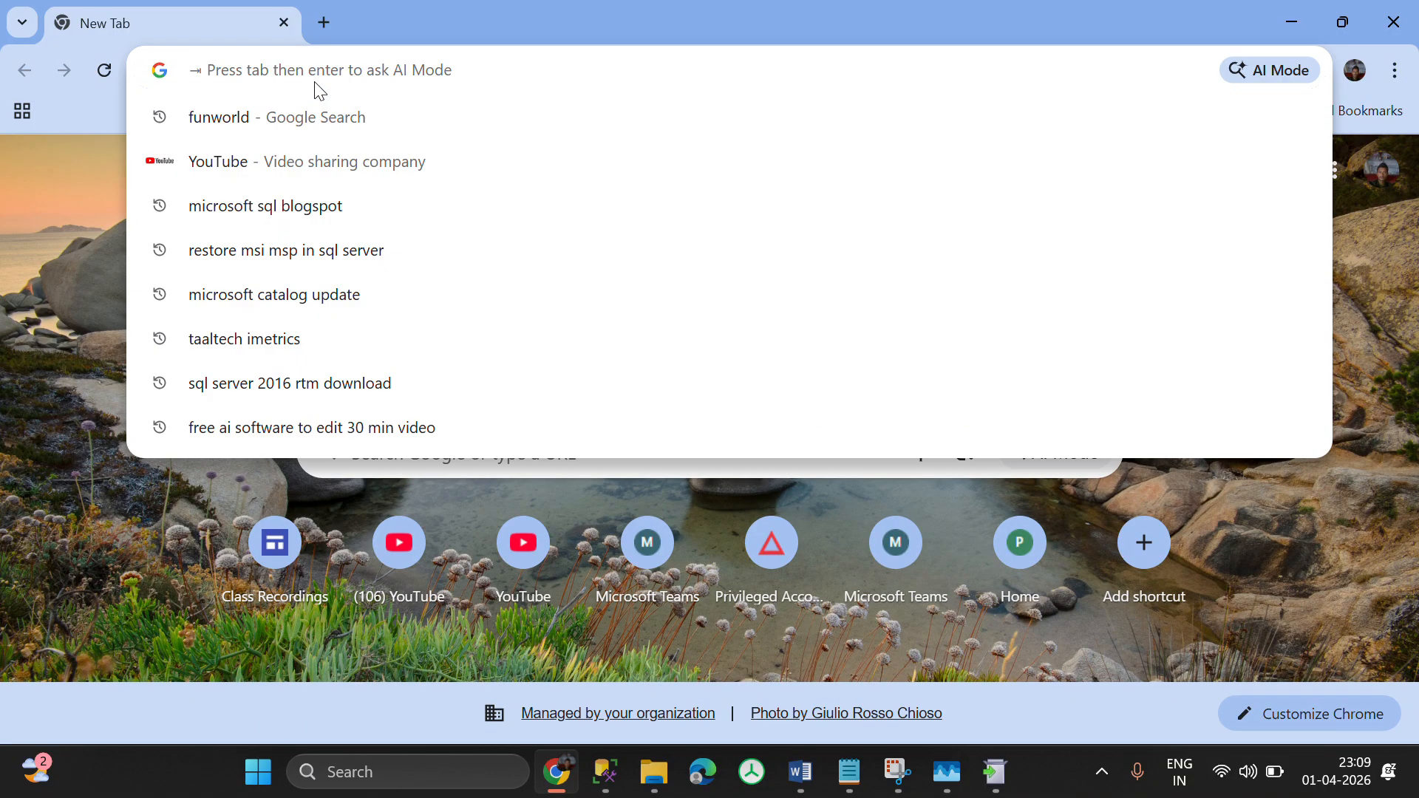
left_click(7, 269)
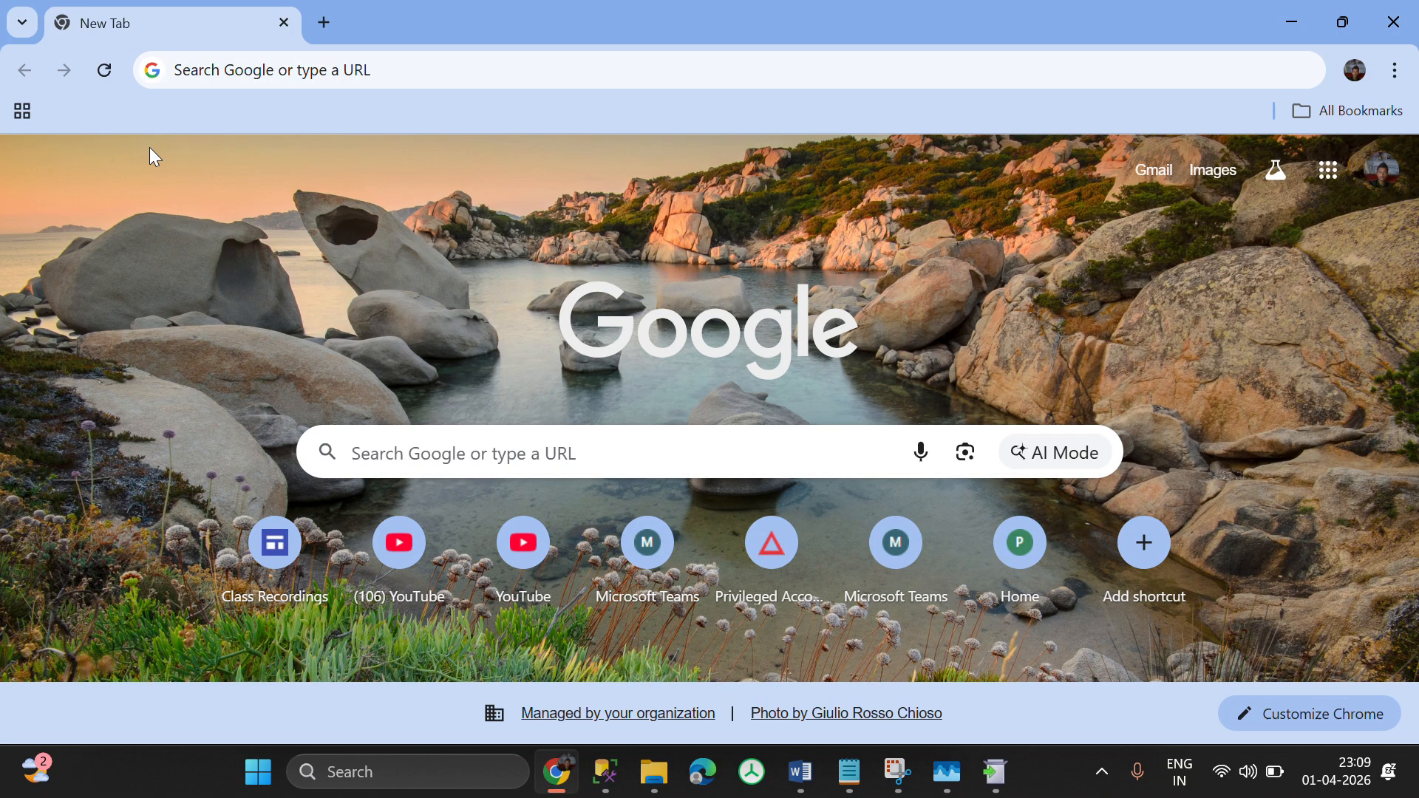
double_click(316, 39)
left_click(329, 27)
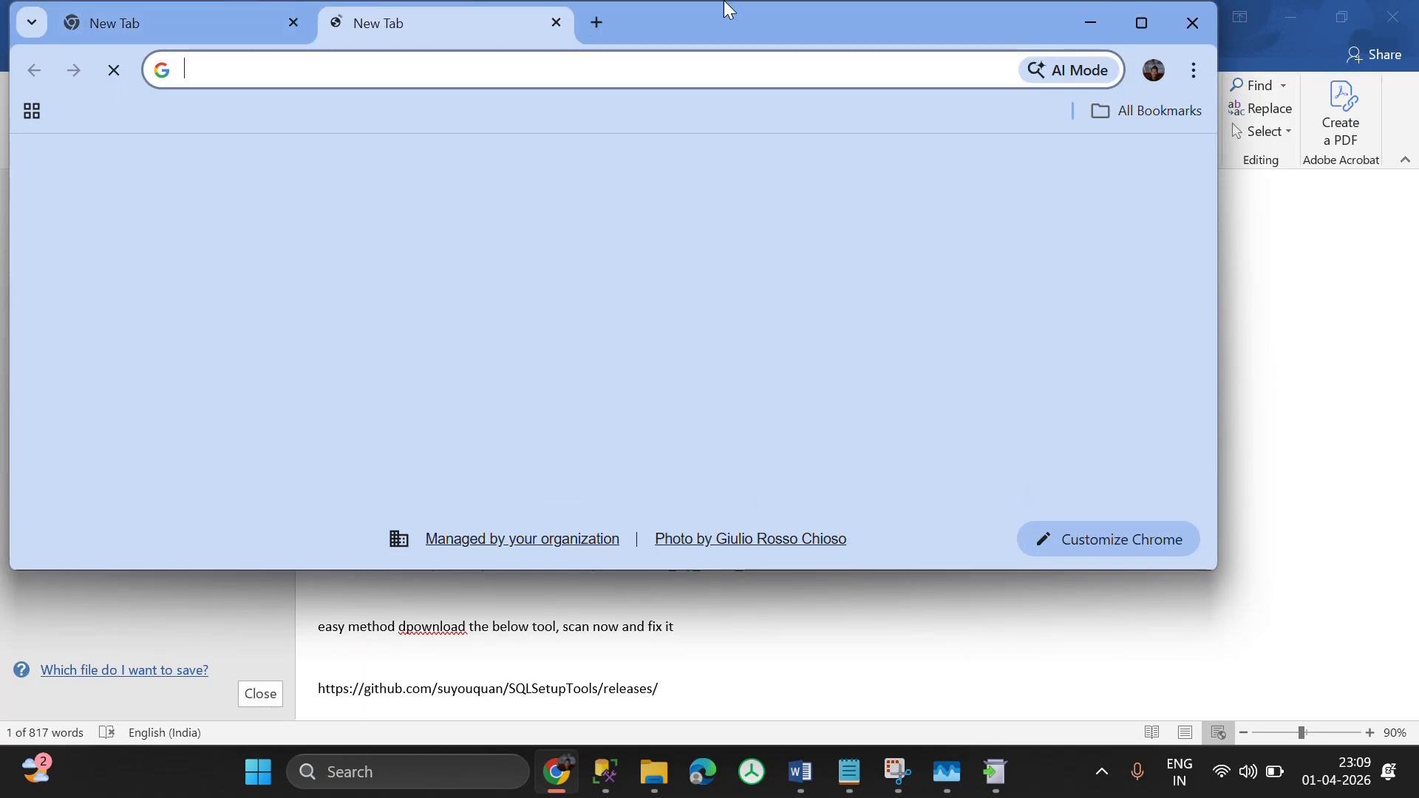
left_click(1142, 29)
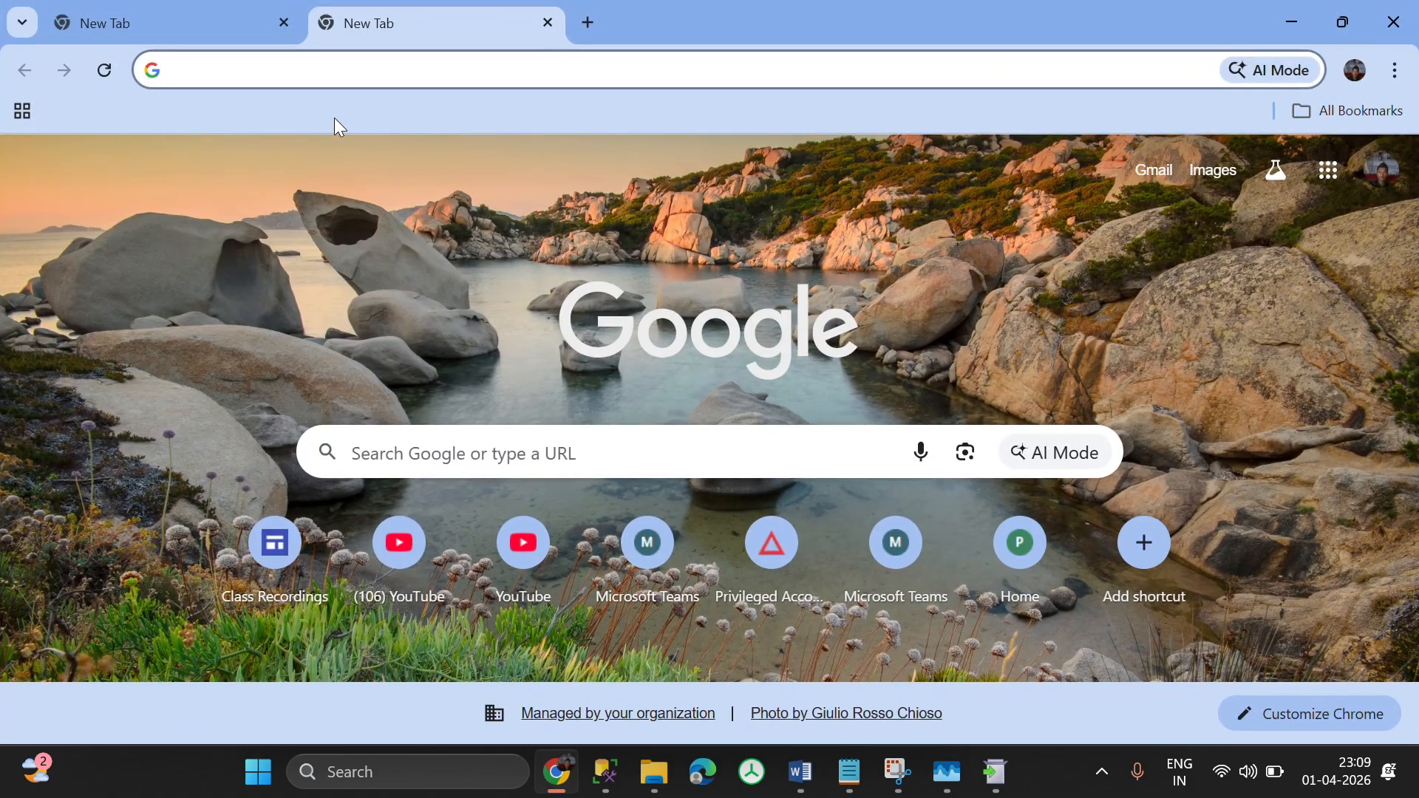
- Take the selected FindSQLInstalls.vbs link from Word, keeping it in the document, and open it in the new Chrome tab
key("alt+Tab")
key("ctrl+x")
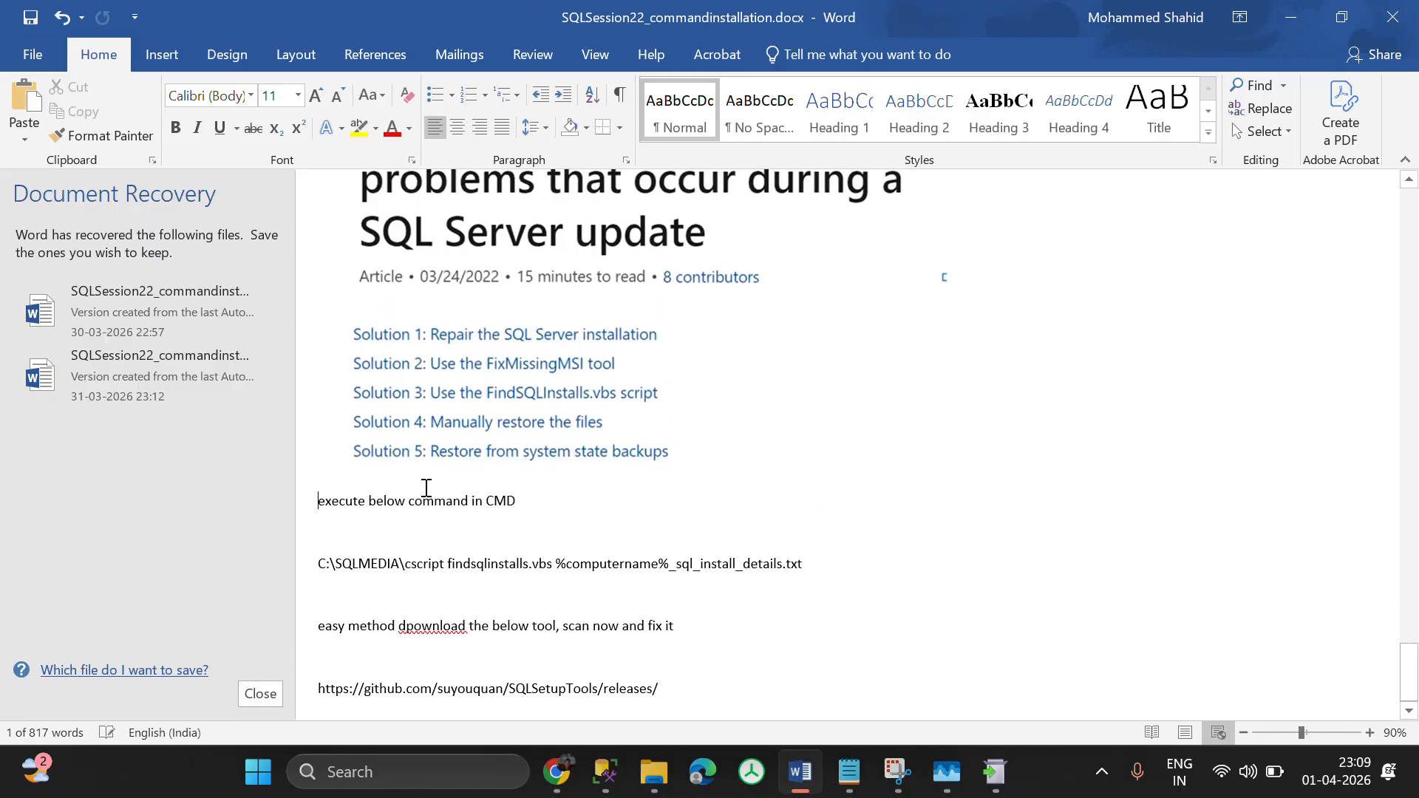
key("ctrl+z")
key("alt+Tab")
key("ctrl+v")
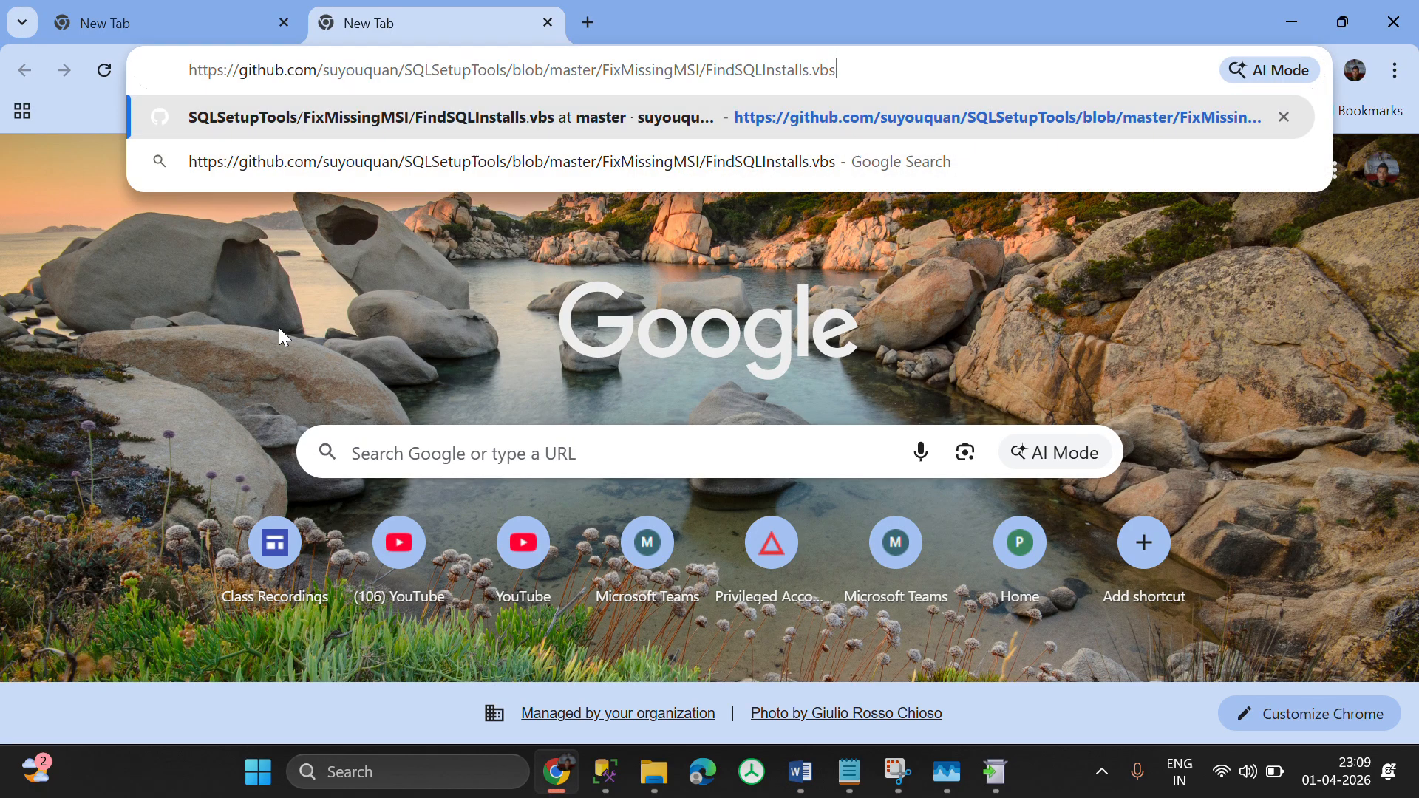
key("Return")
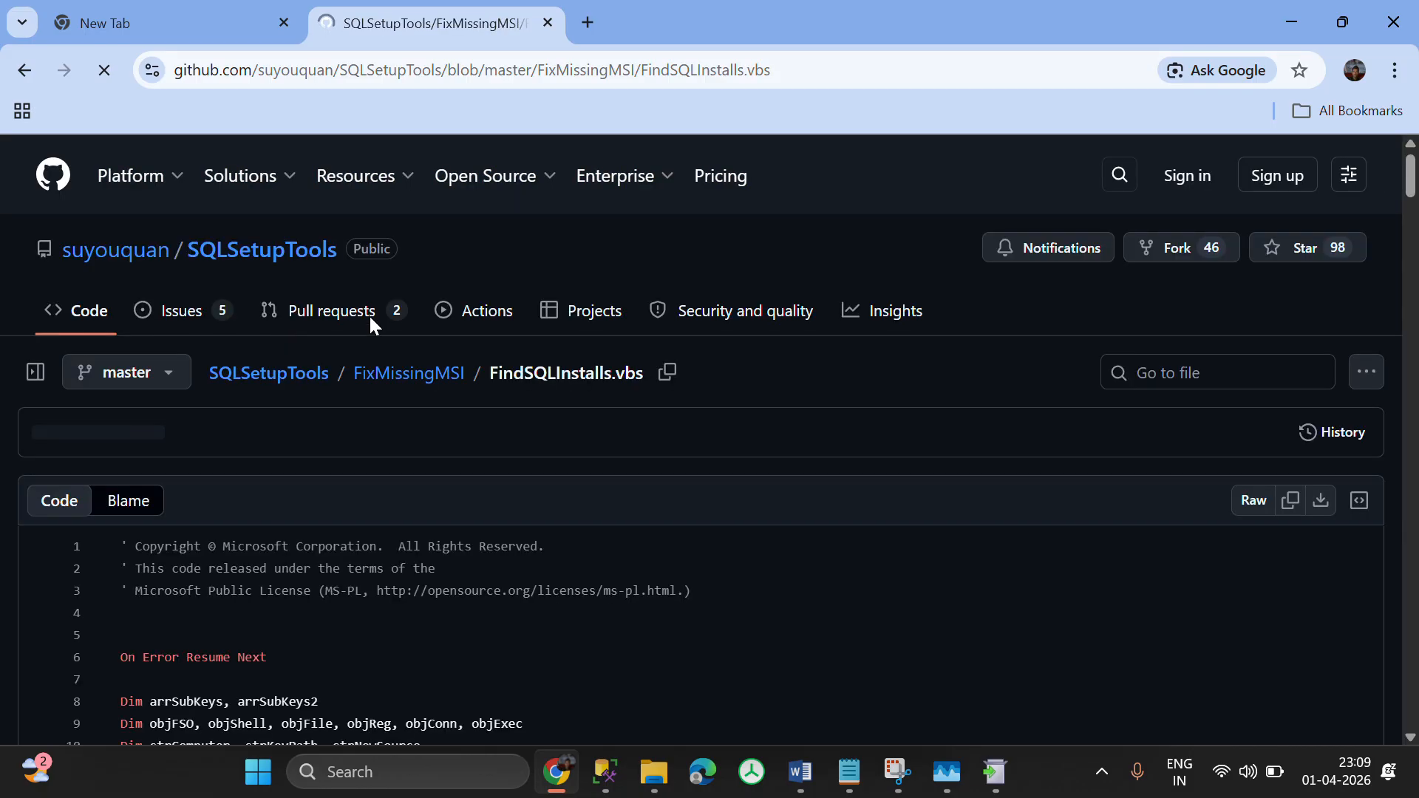
- Copy the FindSQLInstalls.vbs code from its GitHub page and return to the instructions in Word
scroll(702, 392, "down", 4)
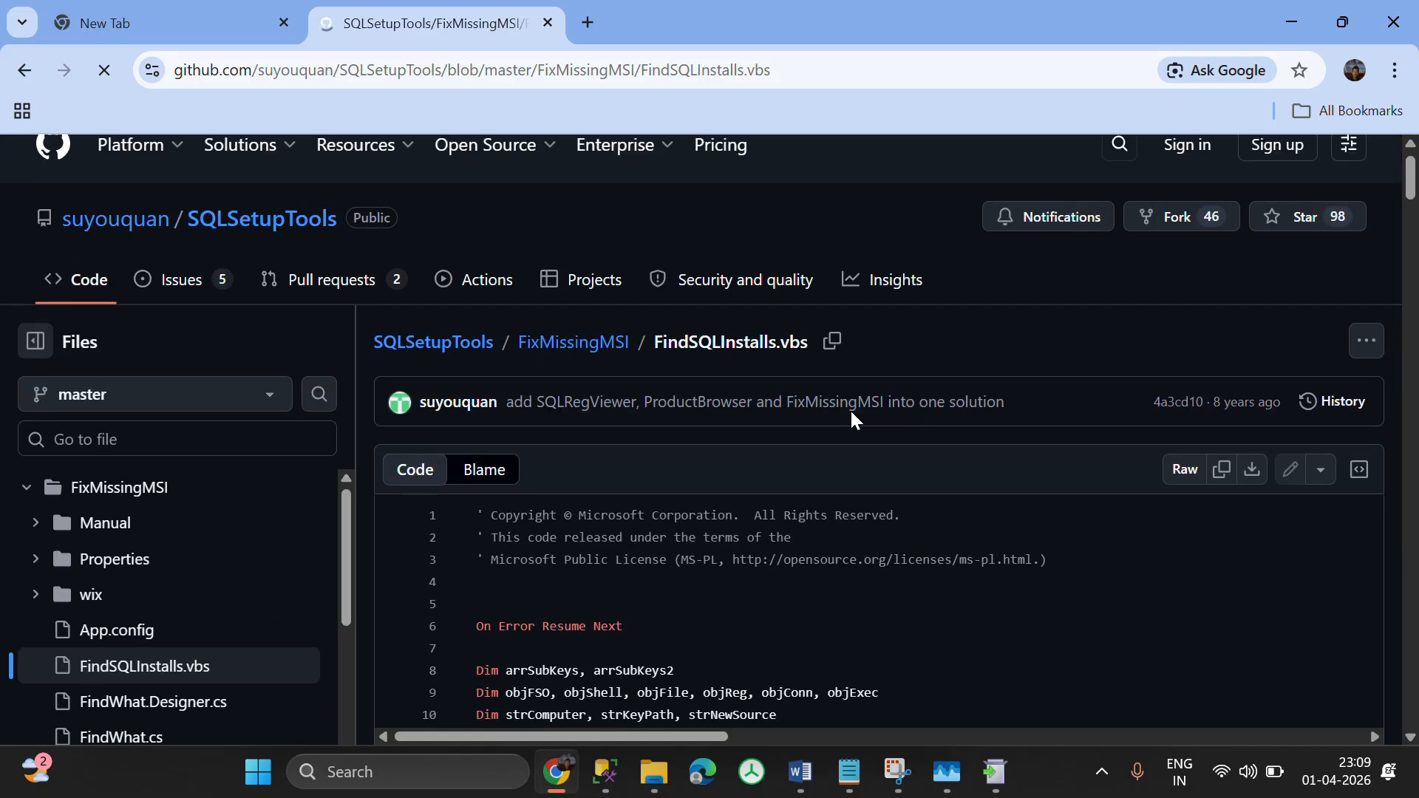
left_click(1213, 468)
key("alt+Tab")
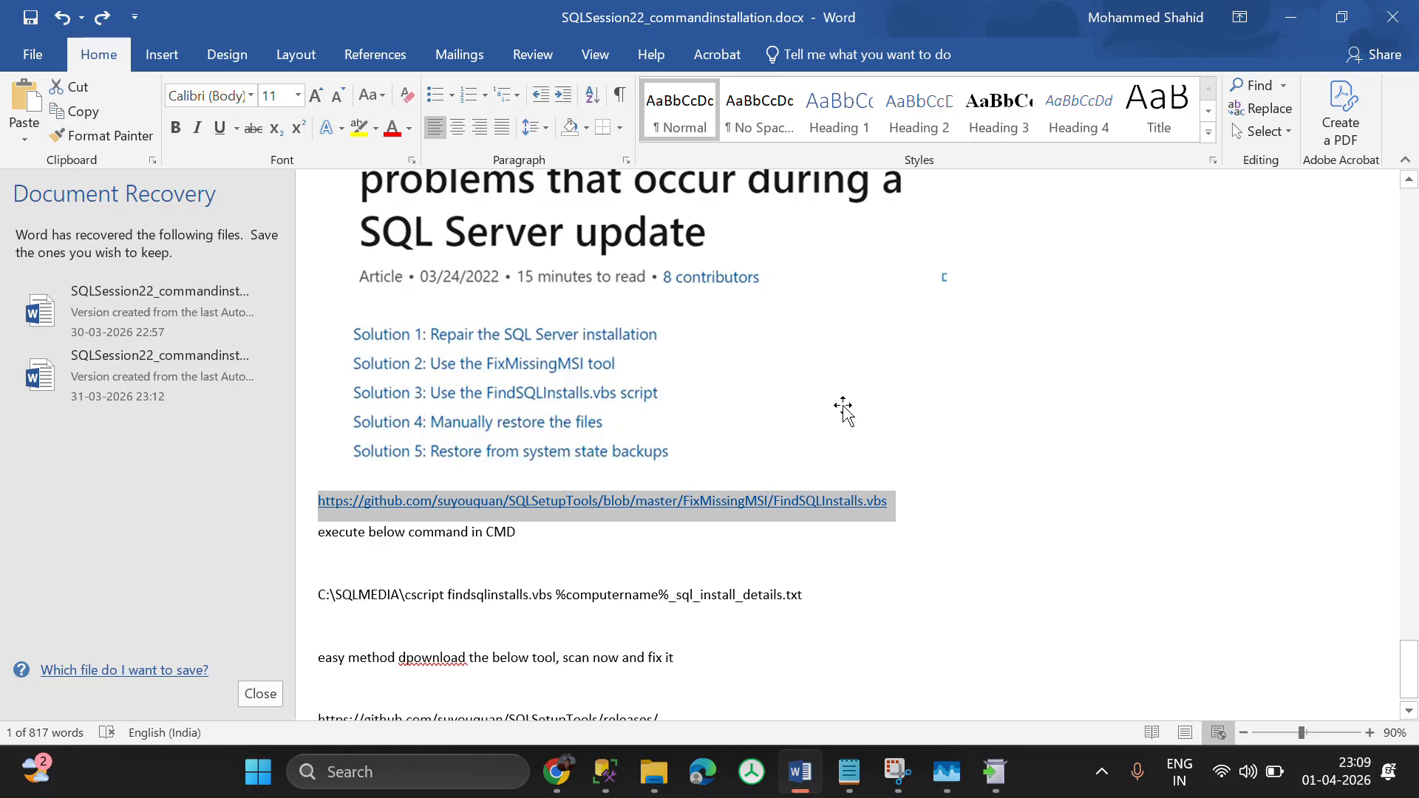
scroll(843, 407, "down", 1)
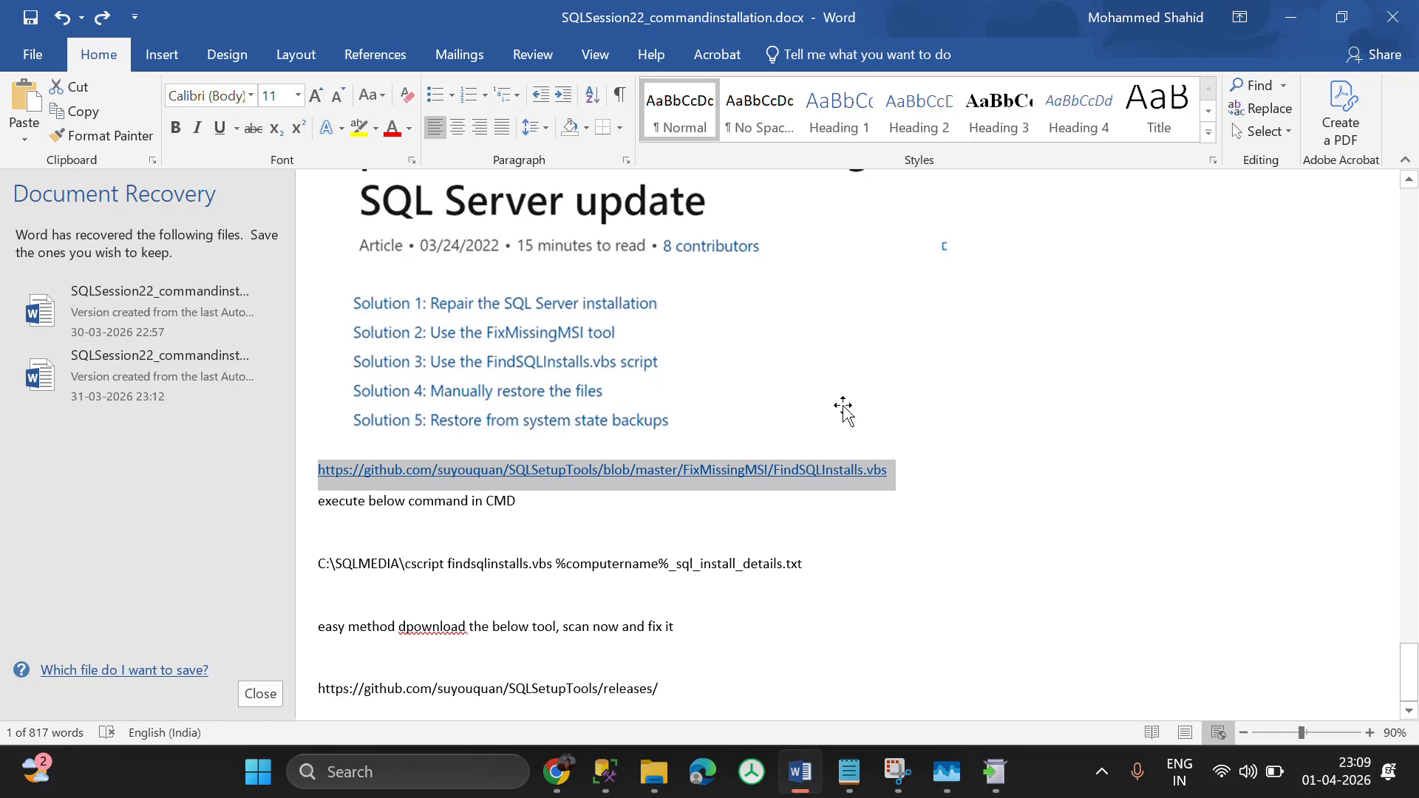
- Switch to the File Explorer window showing the PCU folder and open the Media folder on Local Disk (C:)
mouse_move(654, 771)
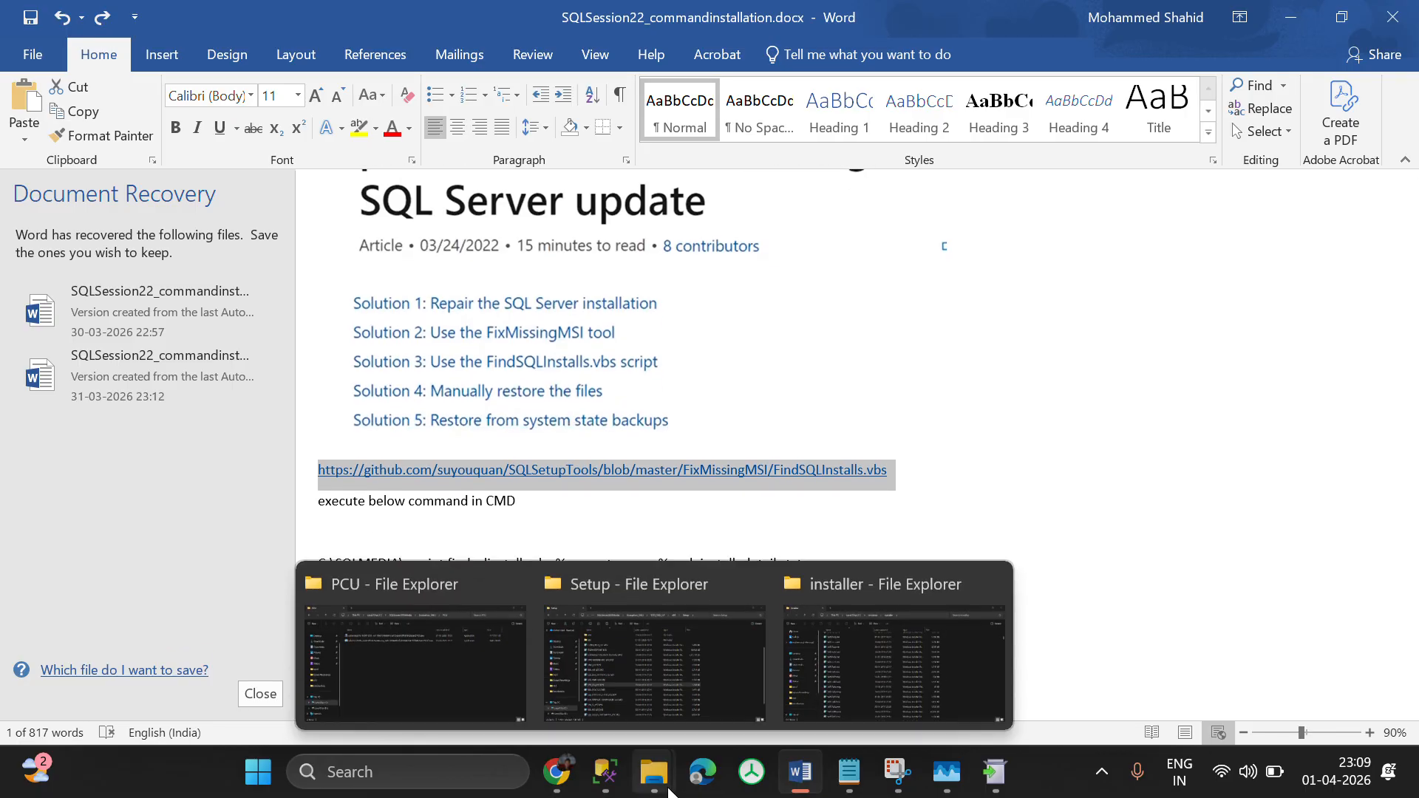
left_click(444, 686)
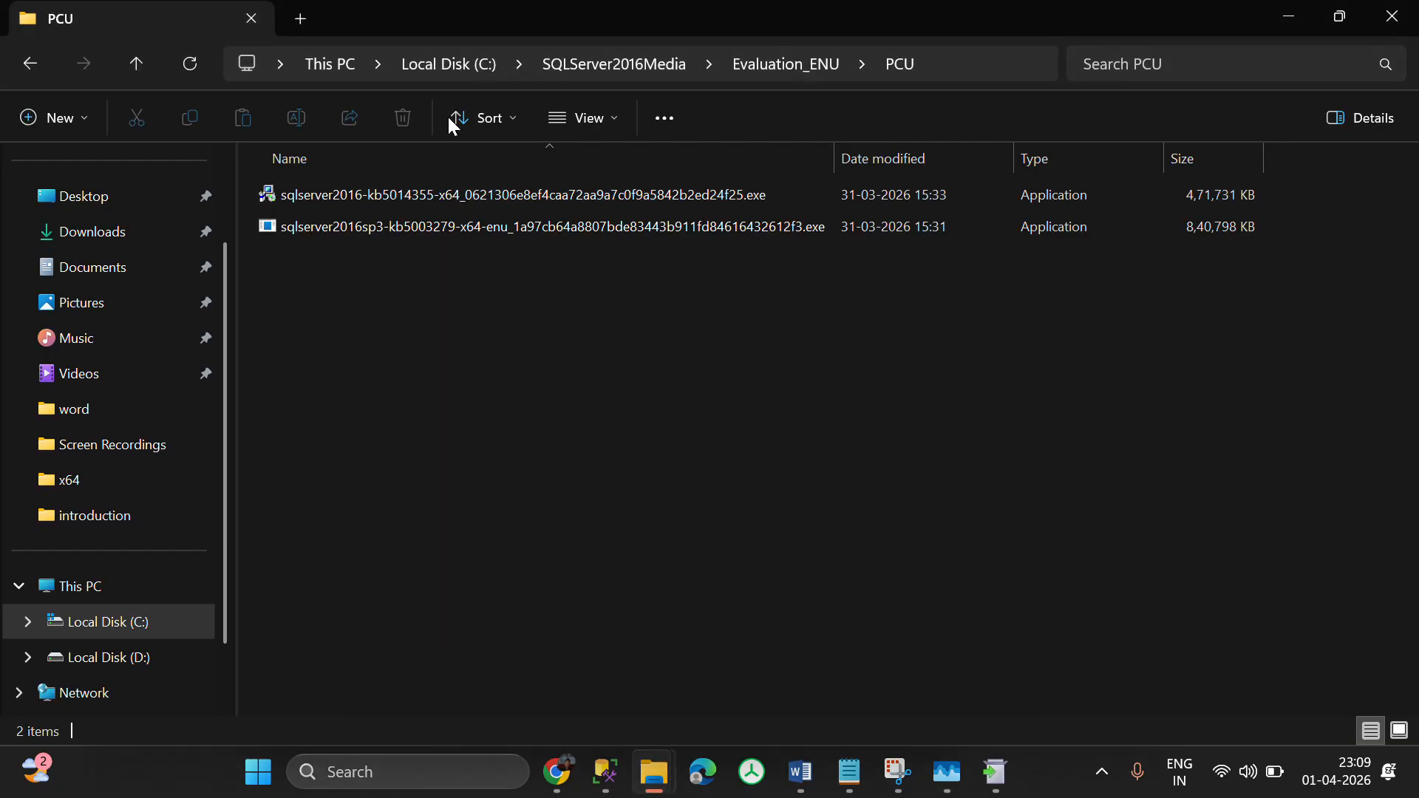
left_click(484, 65)
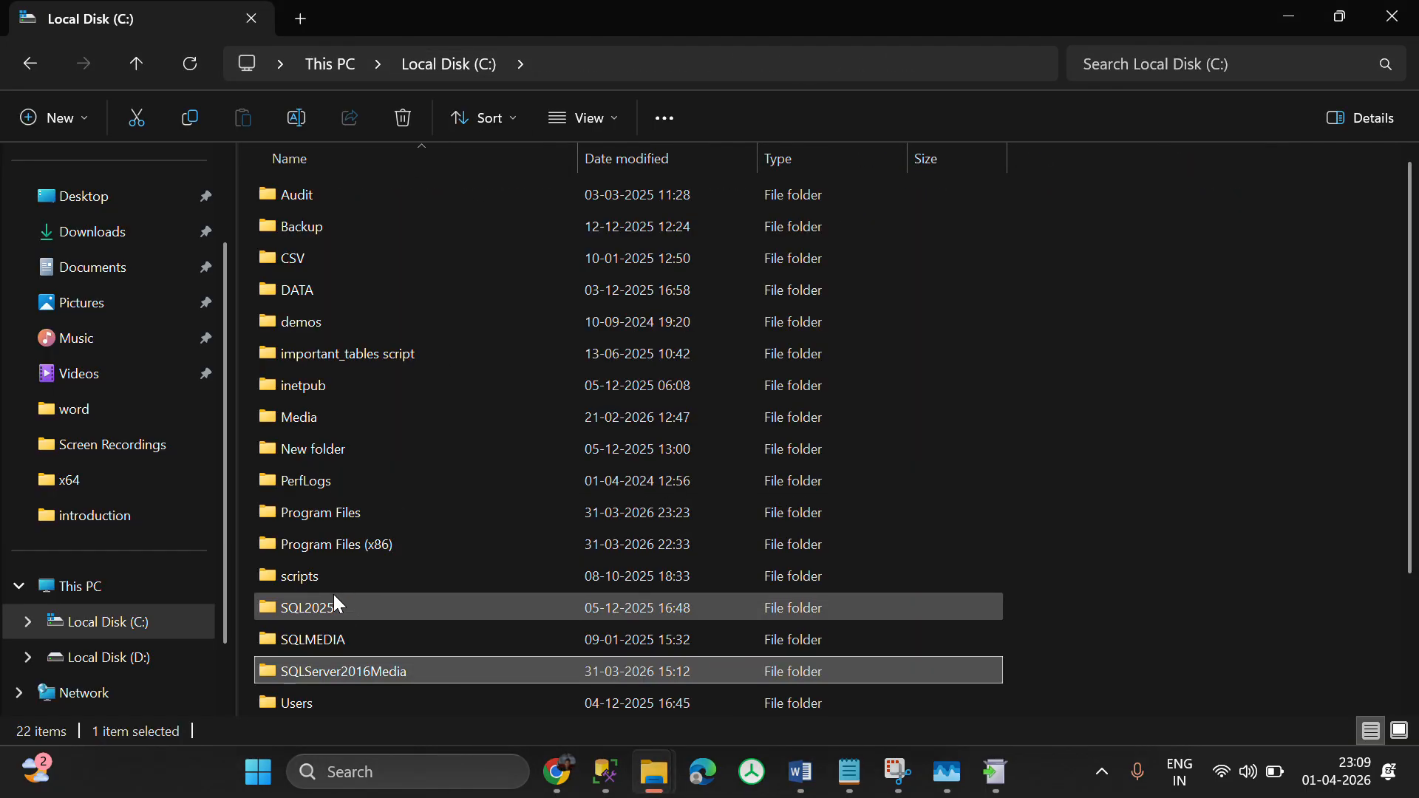
double_click(339, 419)
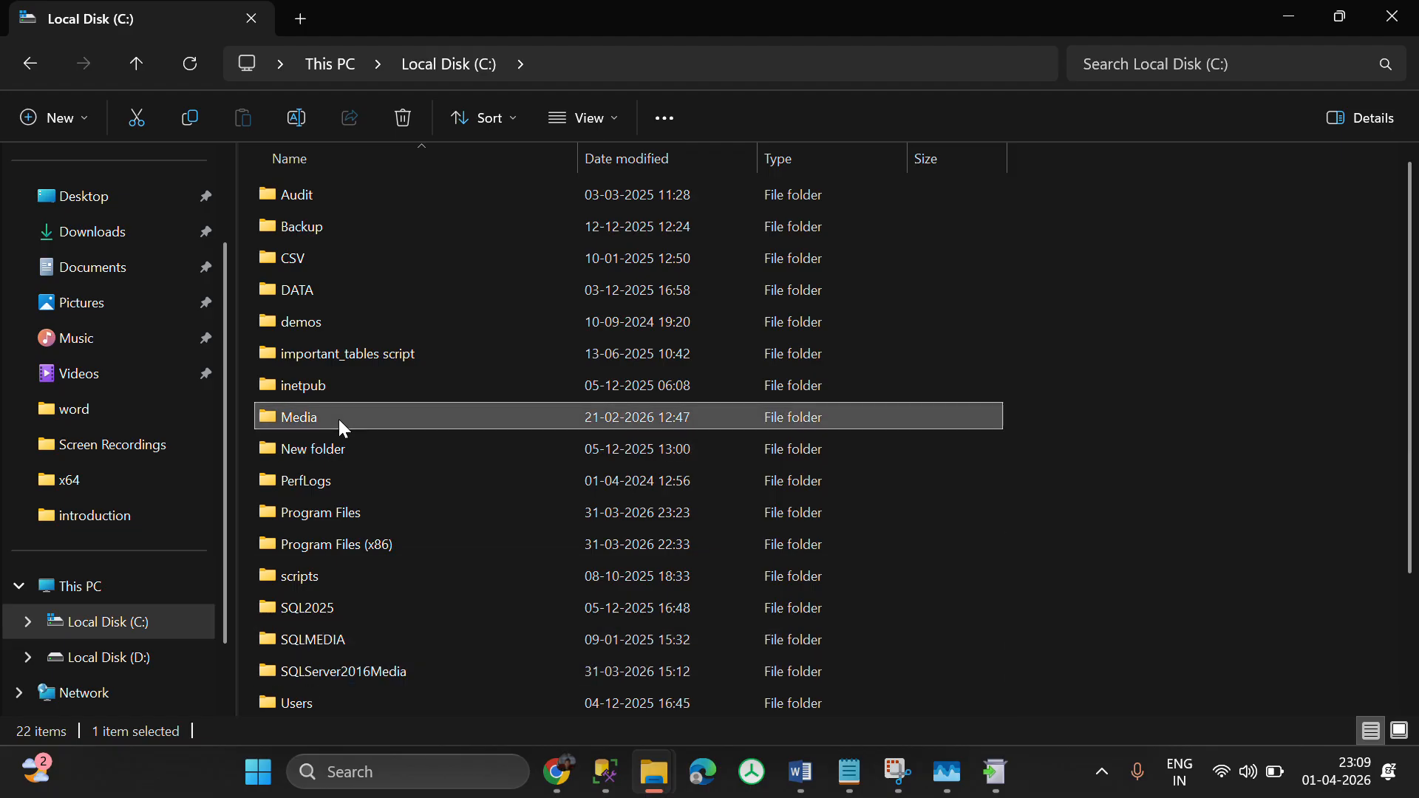
- Try to run findsqlinstalls.vbs directly from the Media folder and dismiss the Windows Script Host messages
left_click(367, 232)
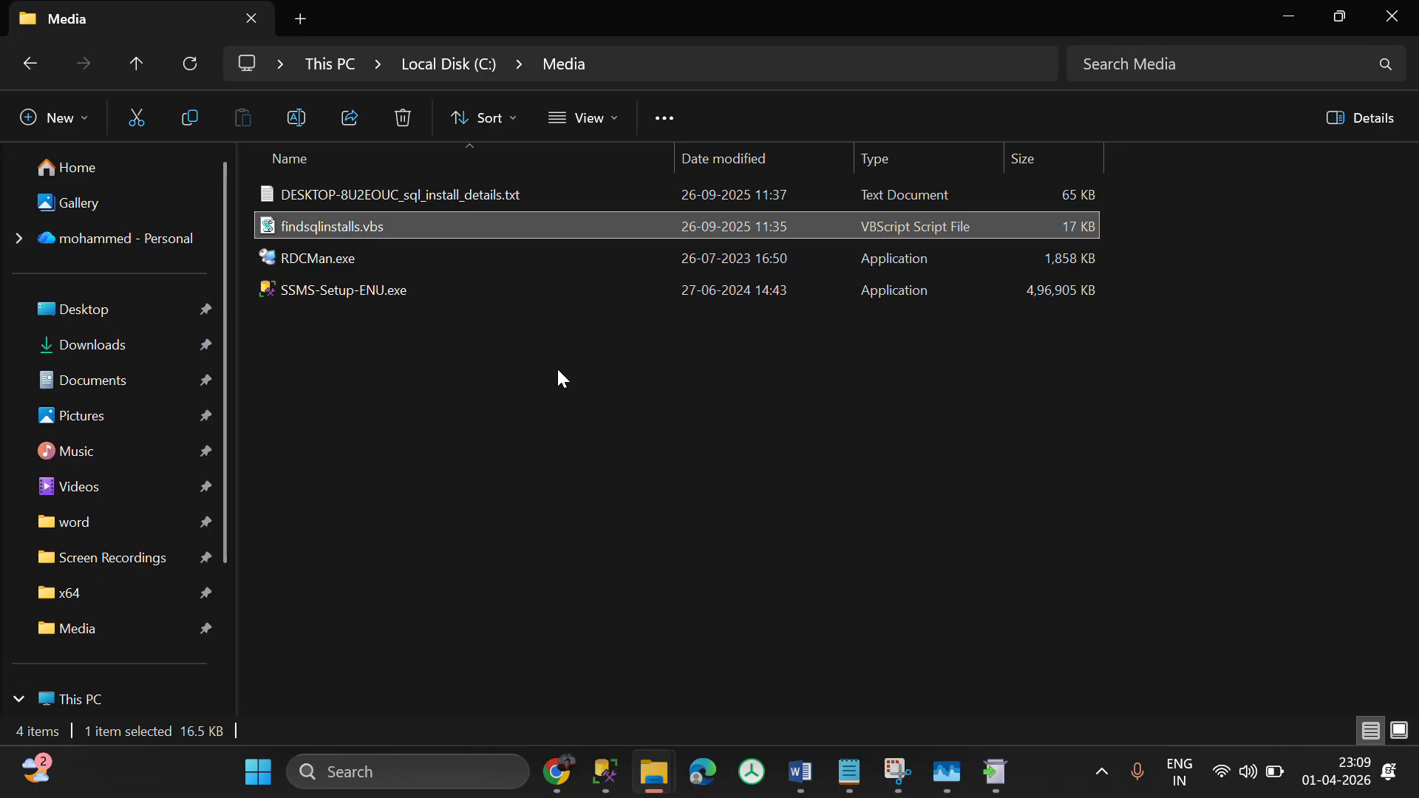
key("Return")
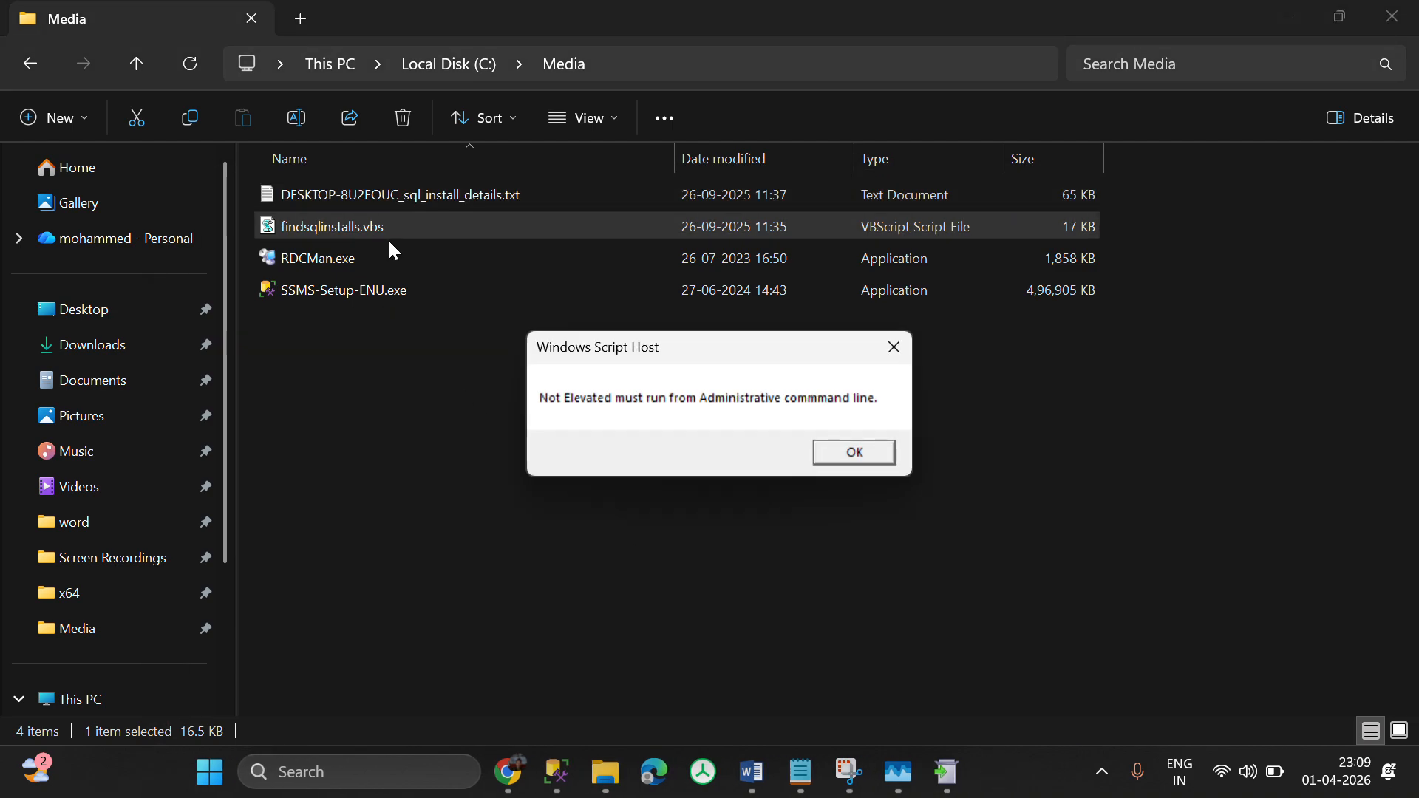
left_click(893, 348)
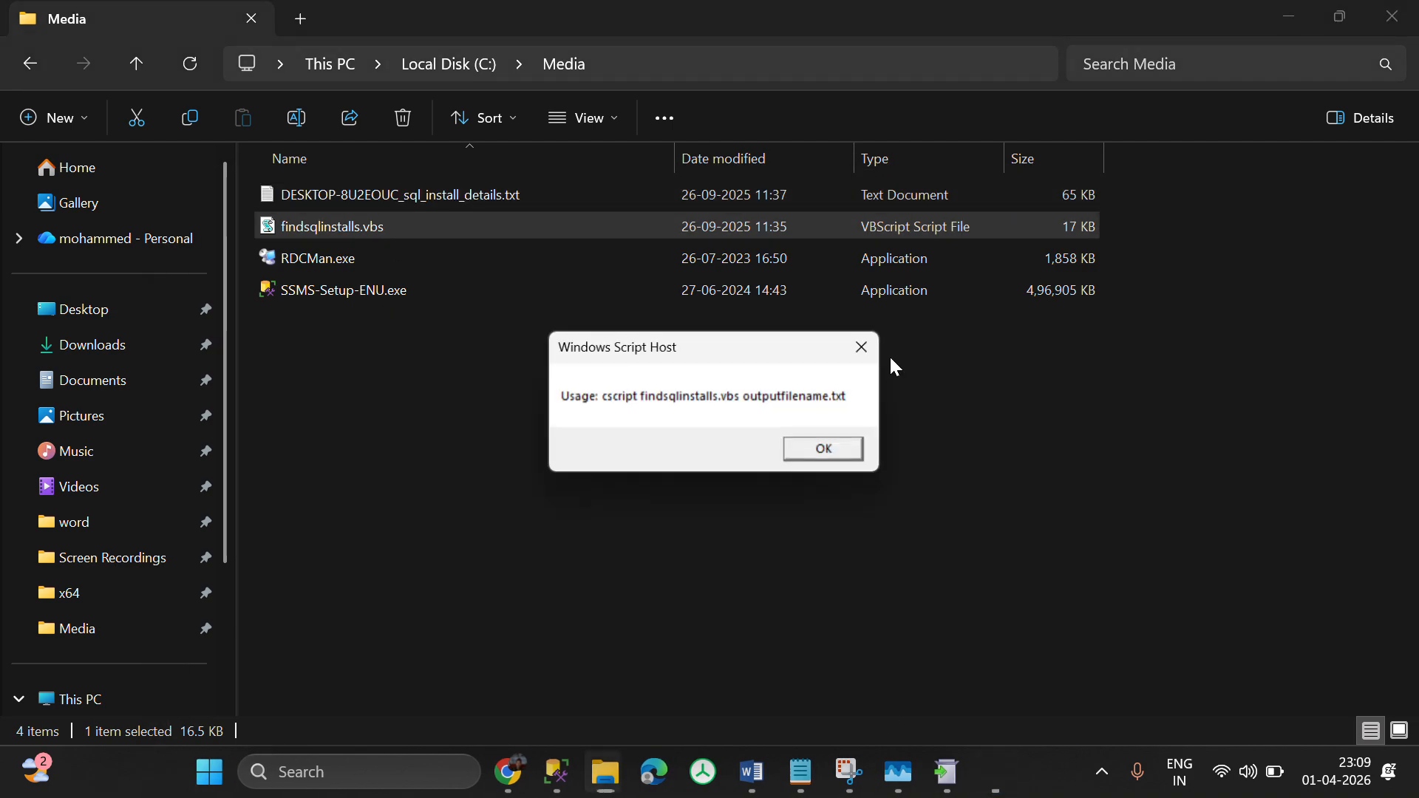
left_click(850, 451)
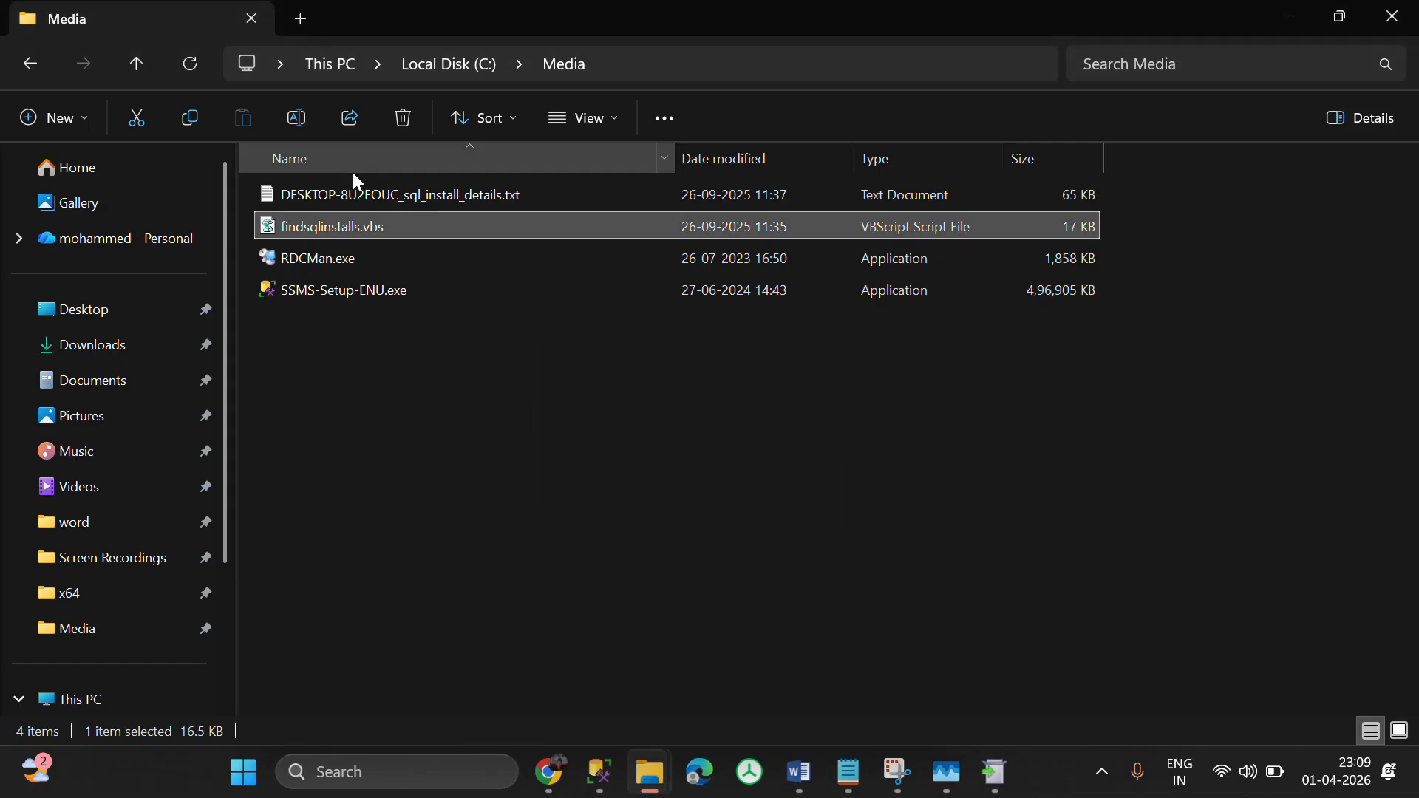
- Open findsqlinstalls.vbs from the Media folder in Notepad
right_click(319, 234)
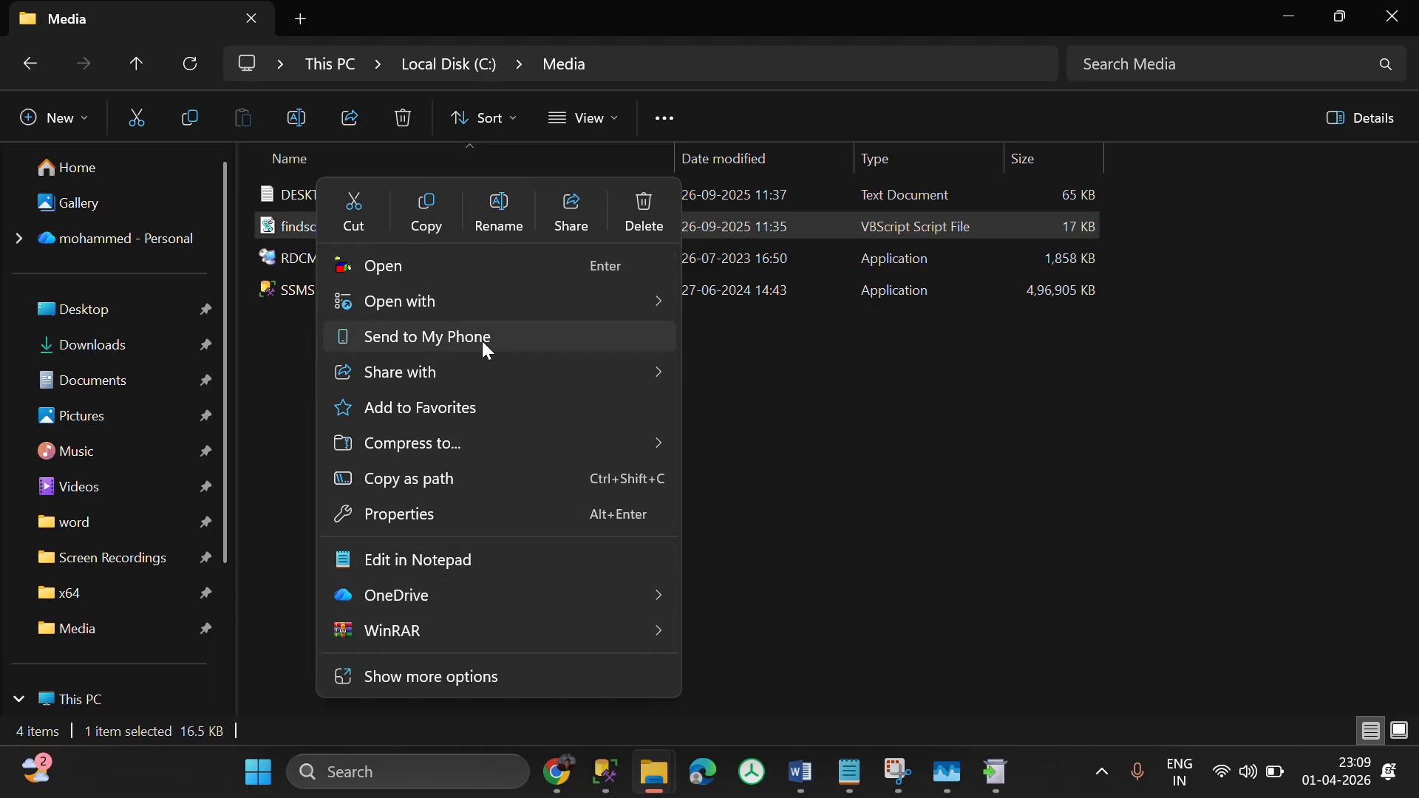
mouse_move(529, 303)
left_click(779, 340)
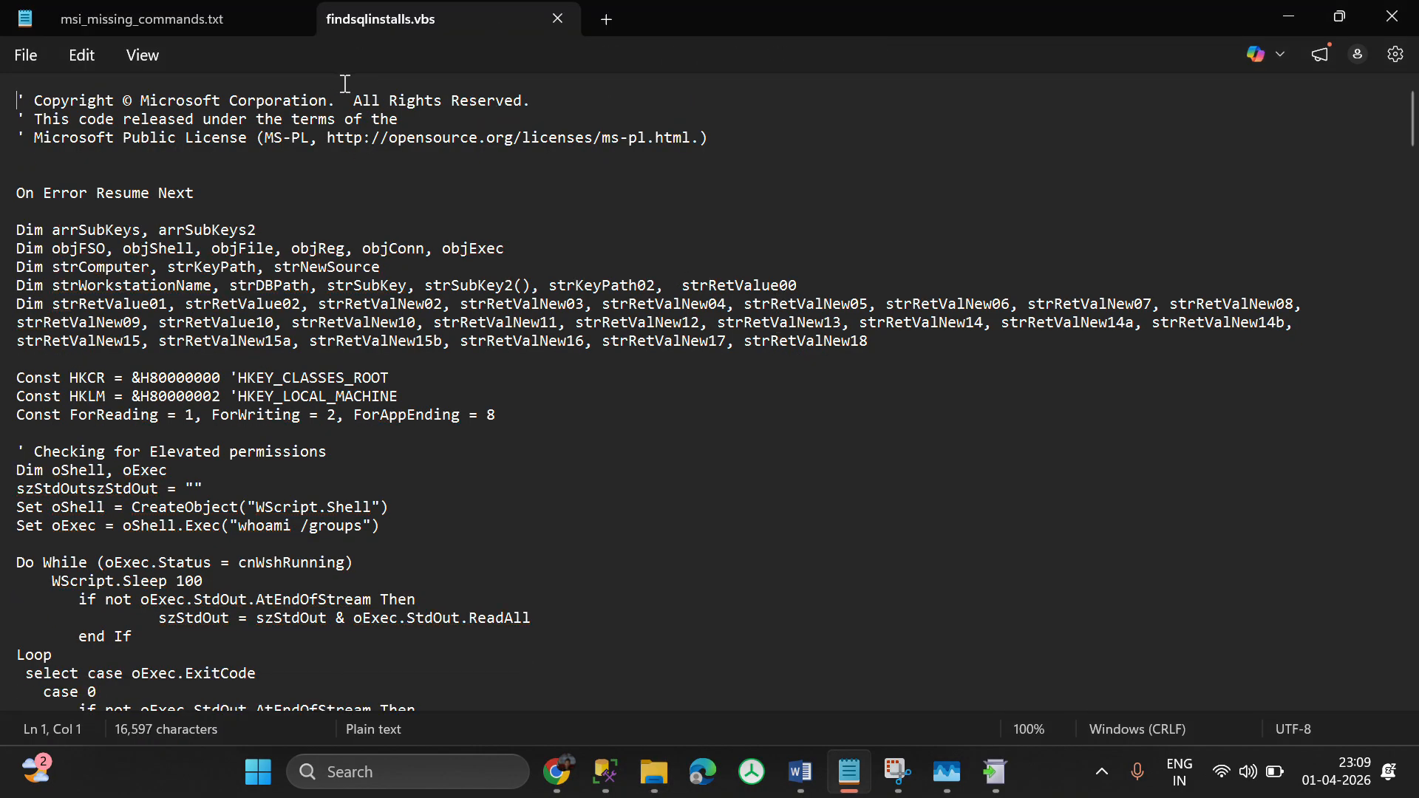
key("alt+Tab")
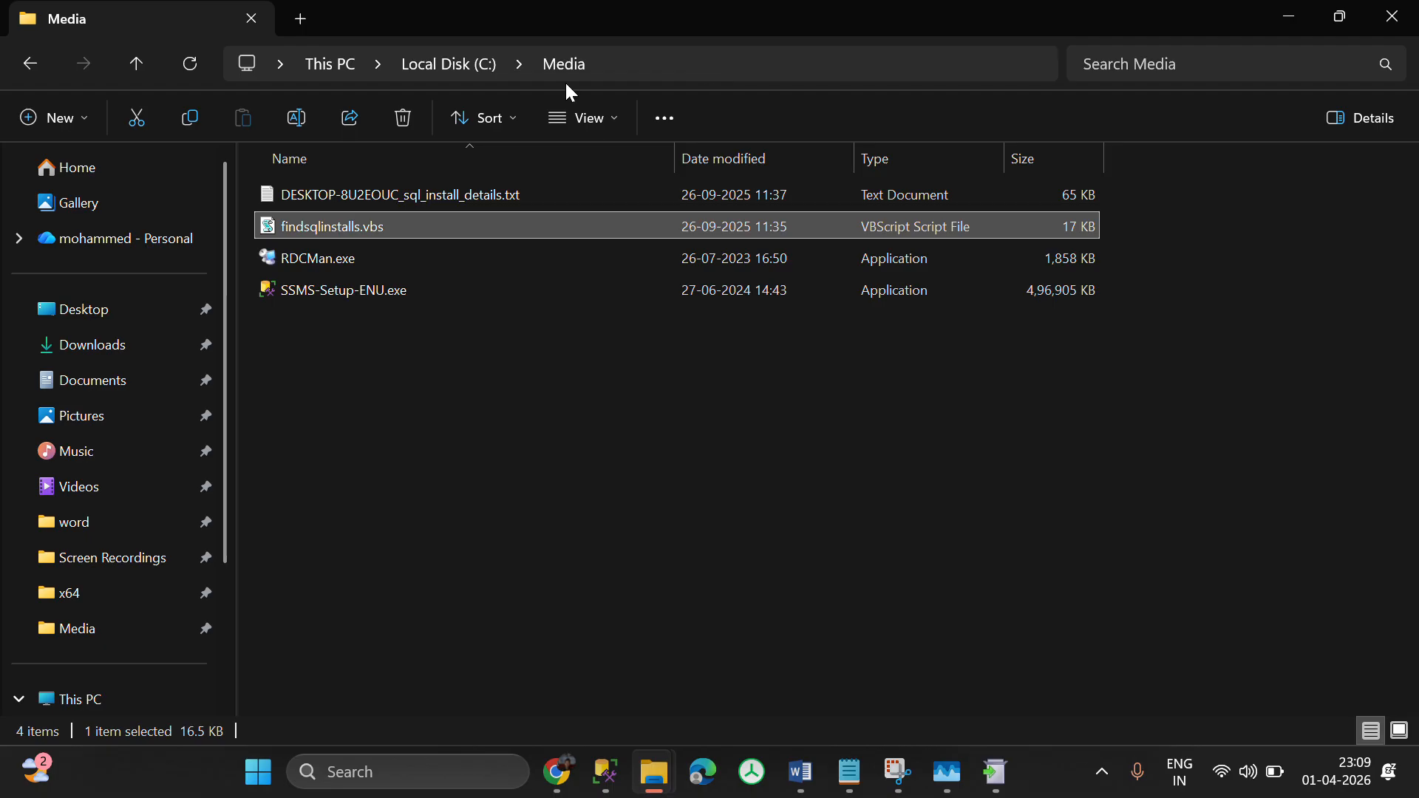
key("alt+Tab")
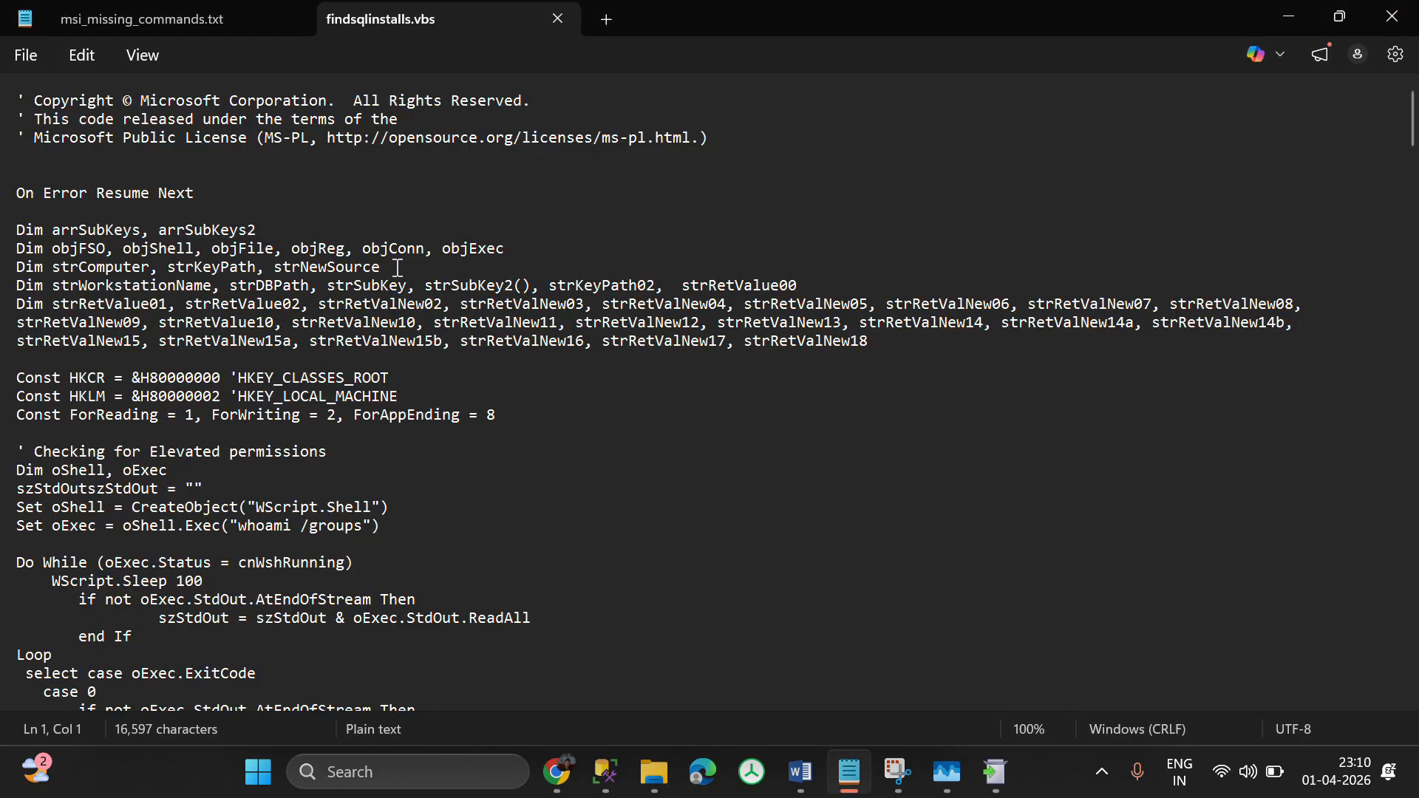
- Look through the whole findsqlinstalls.vbs script and close Notepad
scroll(497, 516, "down", 15)
scroll(499, 517, "down", 20)
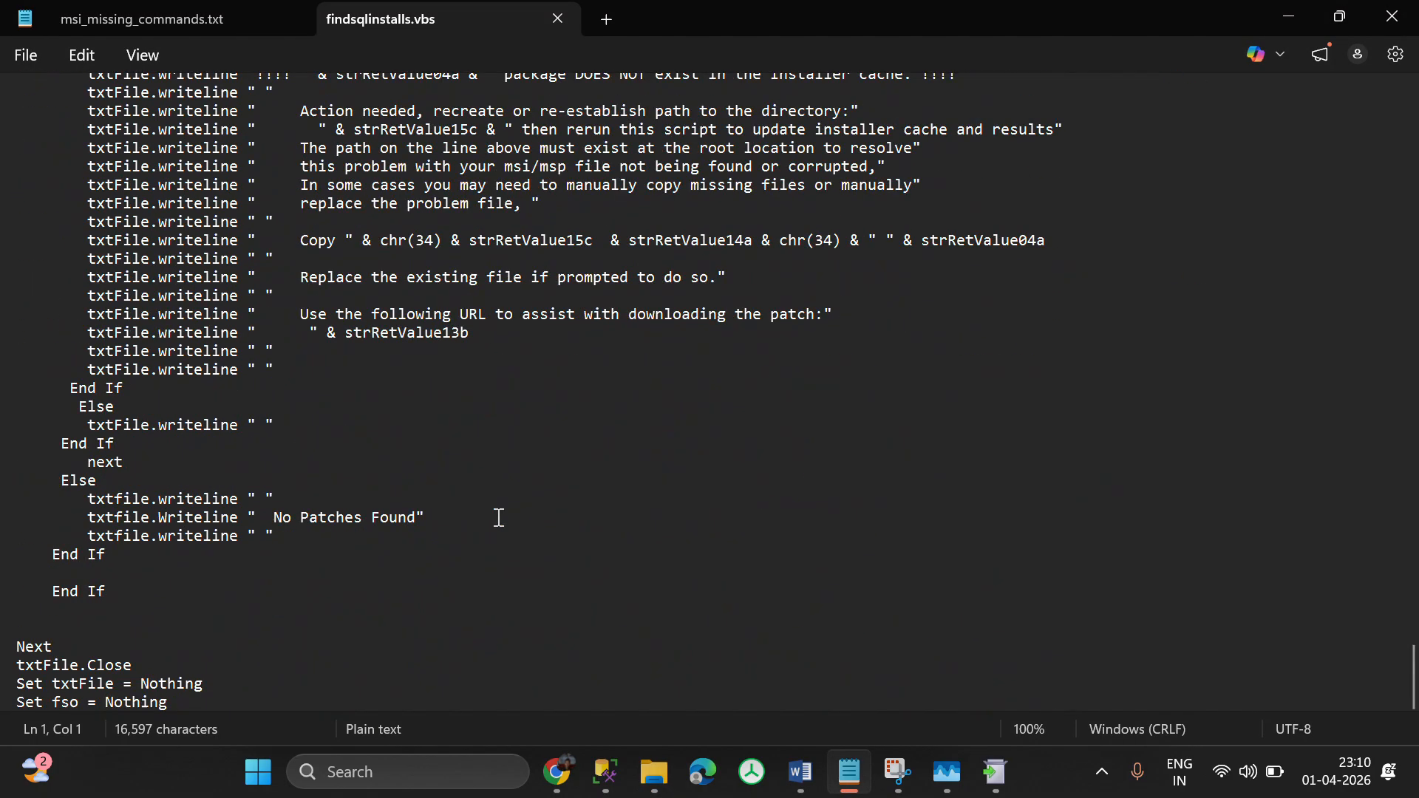
scroll(499, 517, "up", 20)
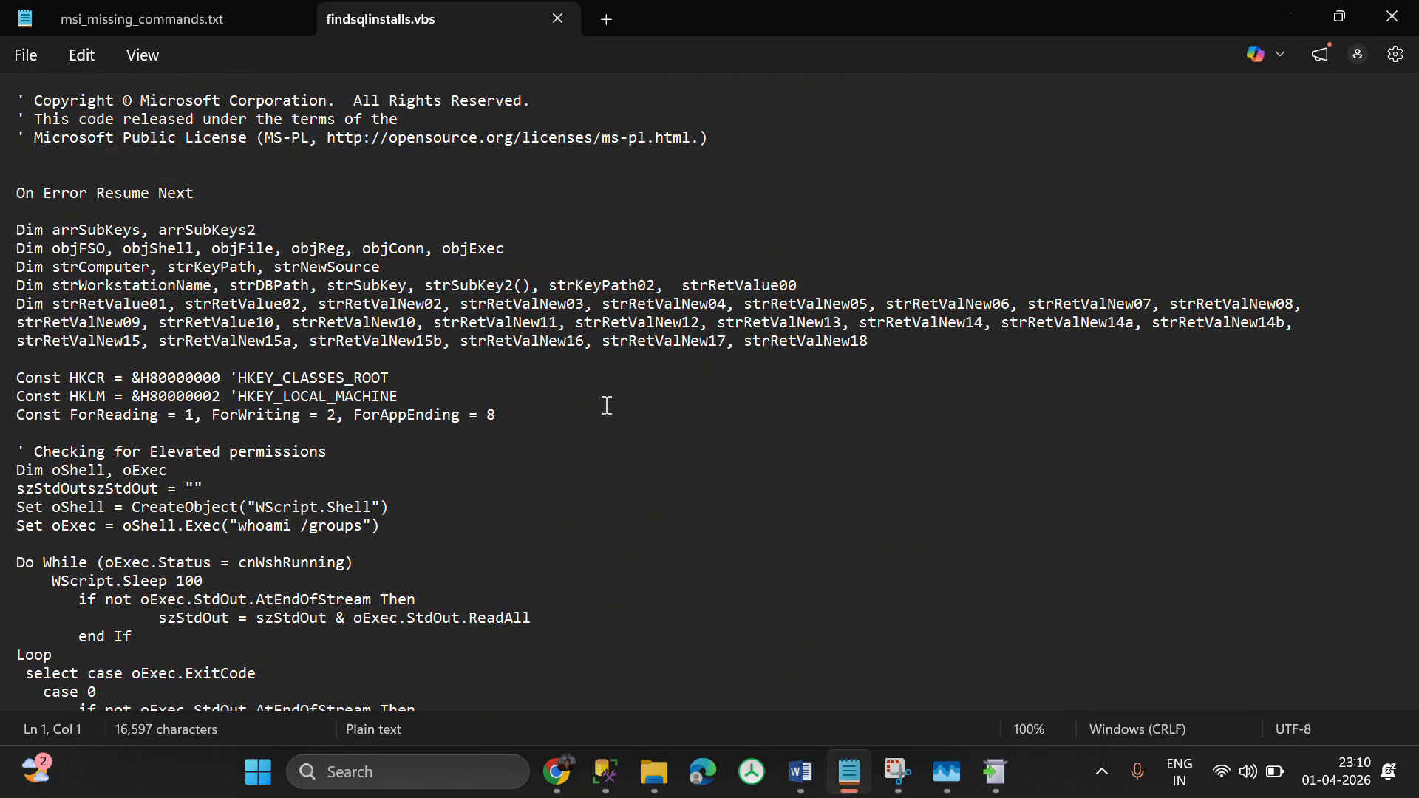
left_click(1392, 16)
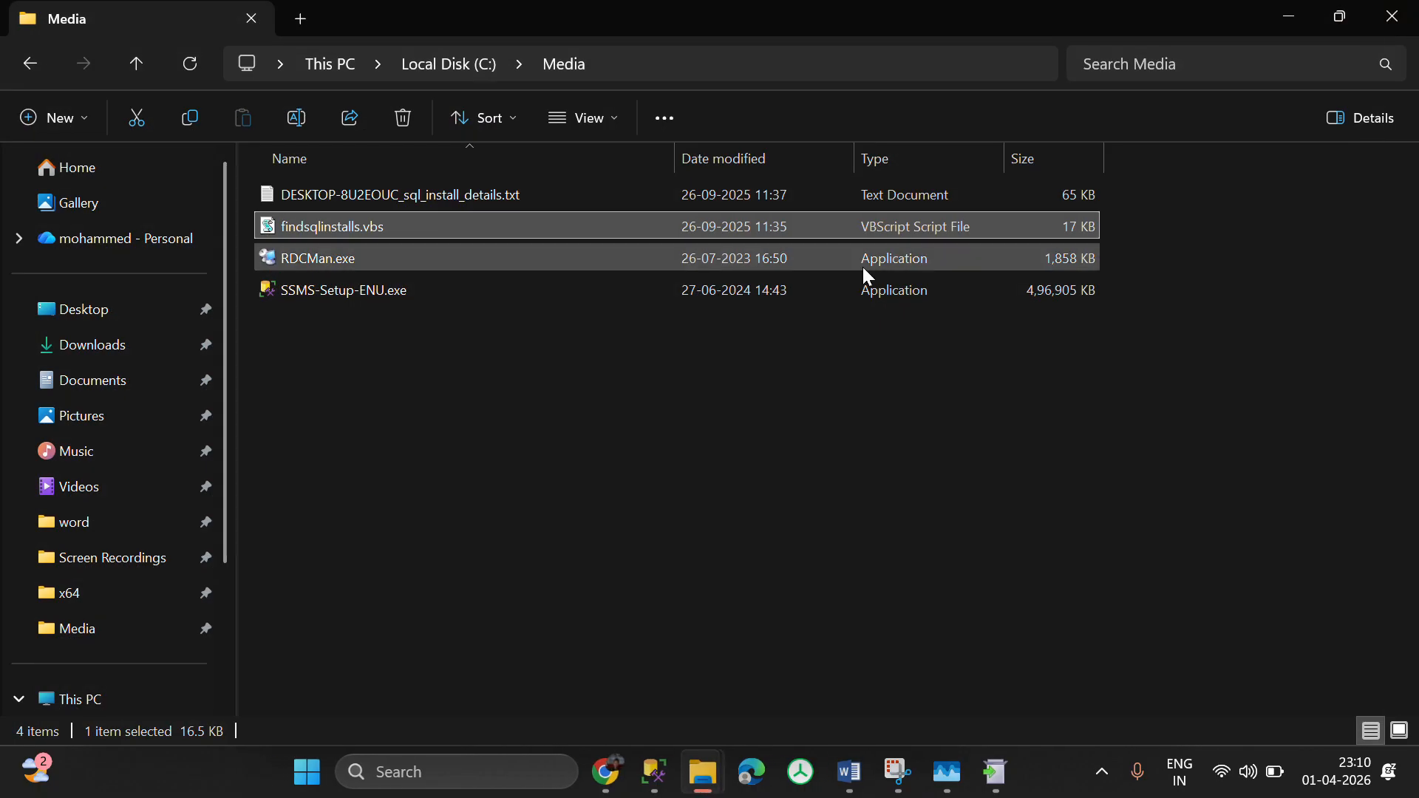
- Return to the Word document and review the cscript findsqlinstalls.vbs %computername%_sql_install_details.txt command line
left_click(867, 780)
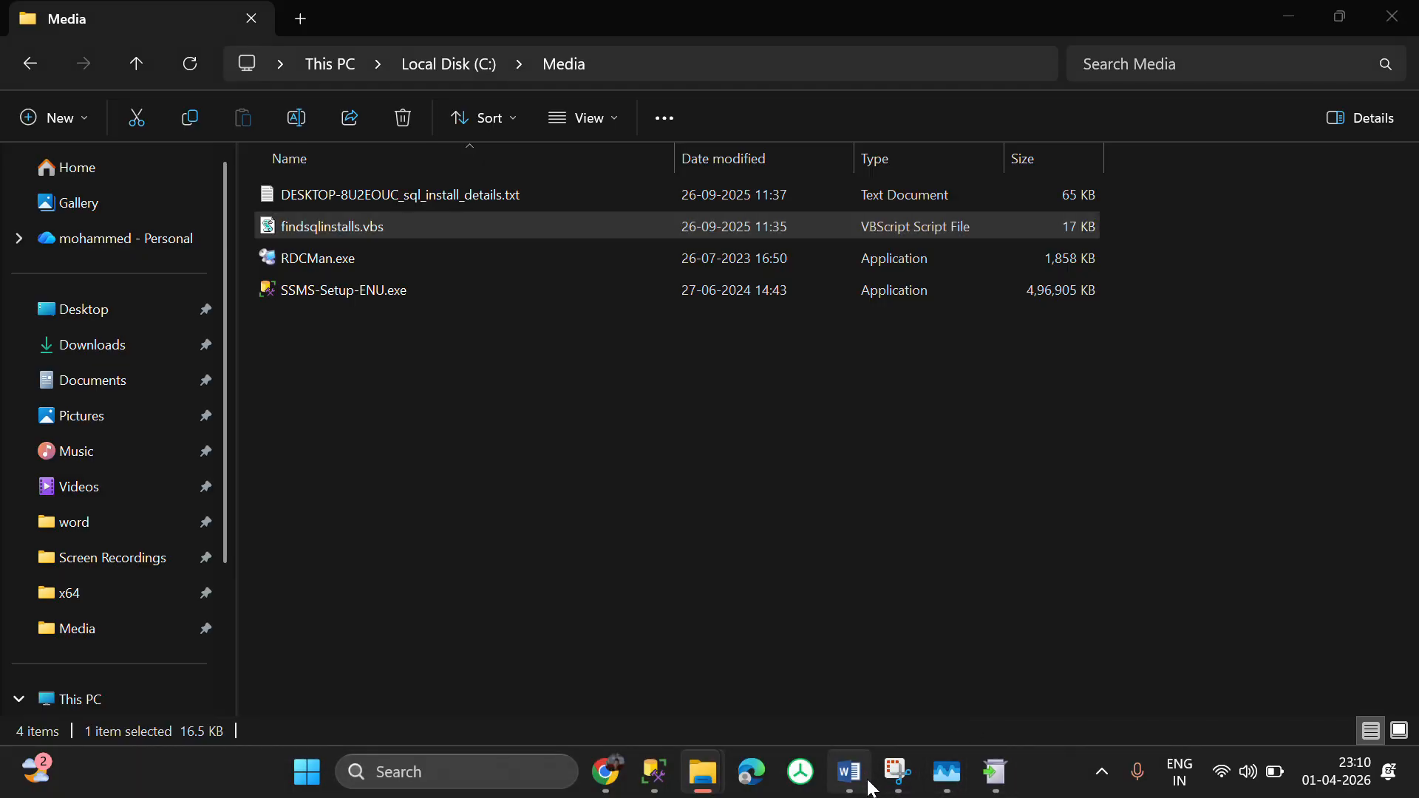
key("alt+Tab")
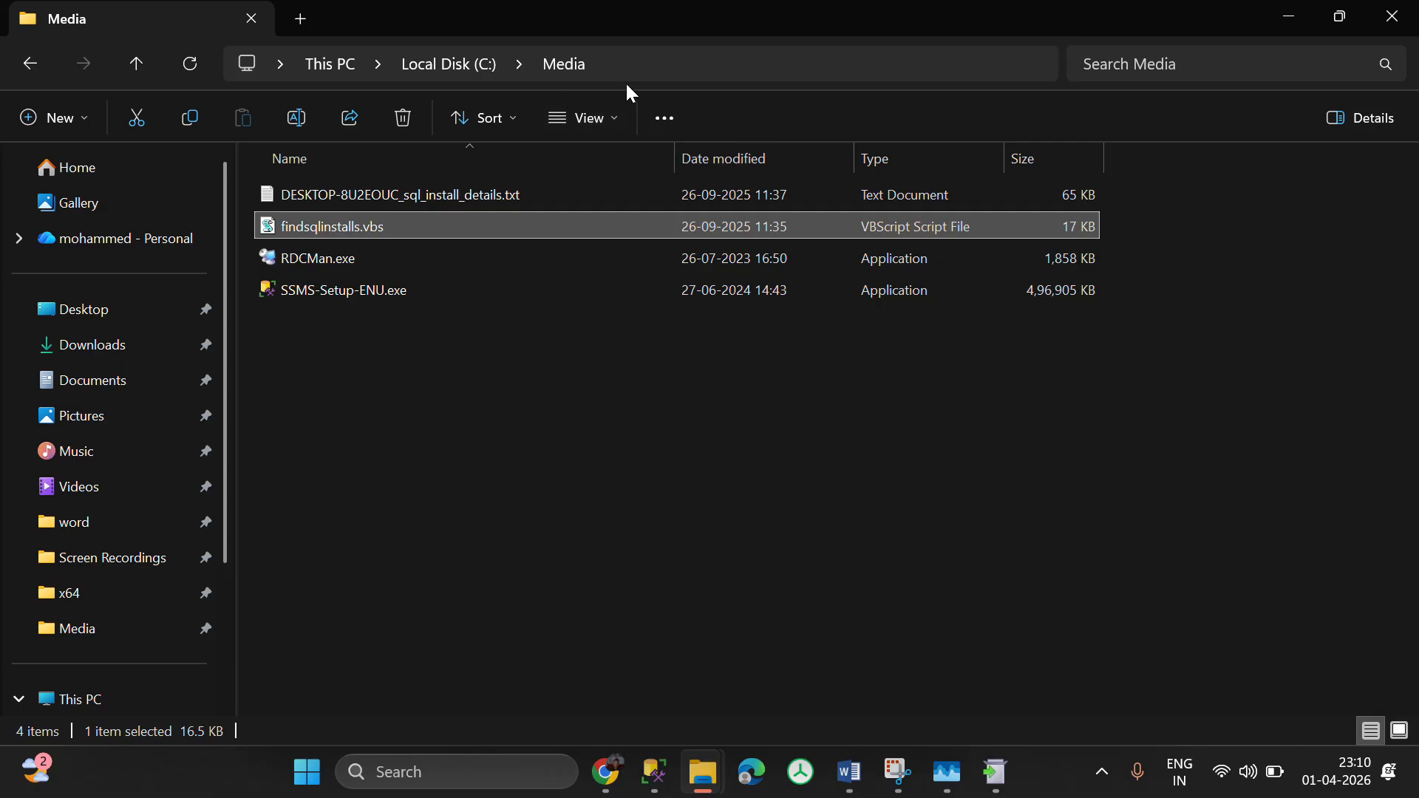
key("alt+Tab")
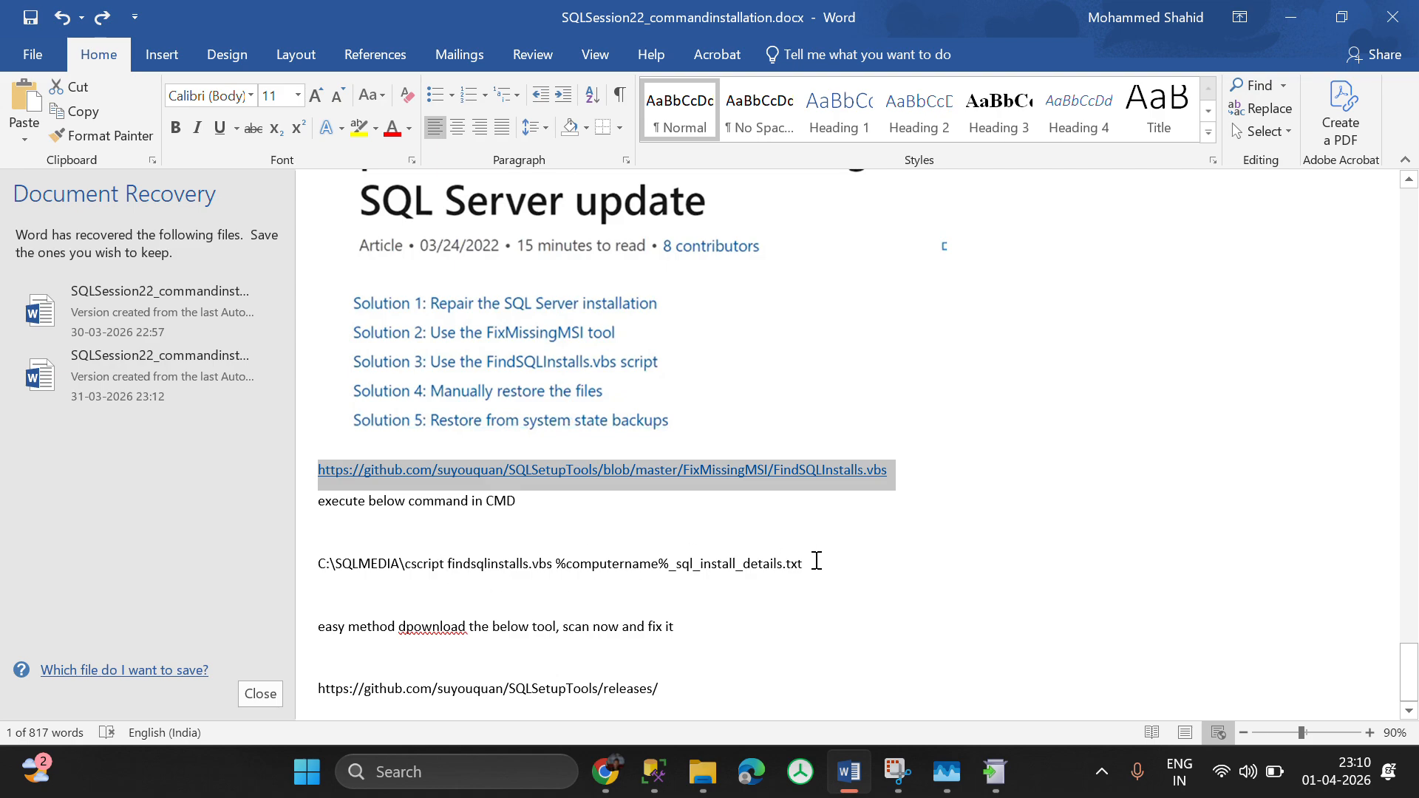
left_click_drag(750, 566, 320, 574)
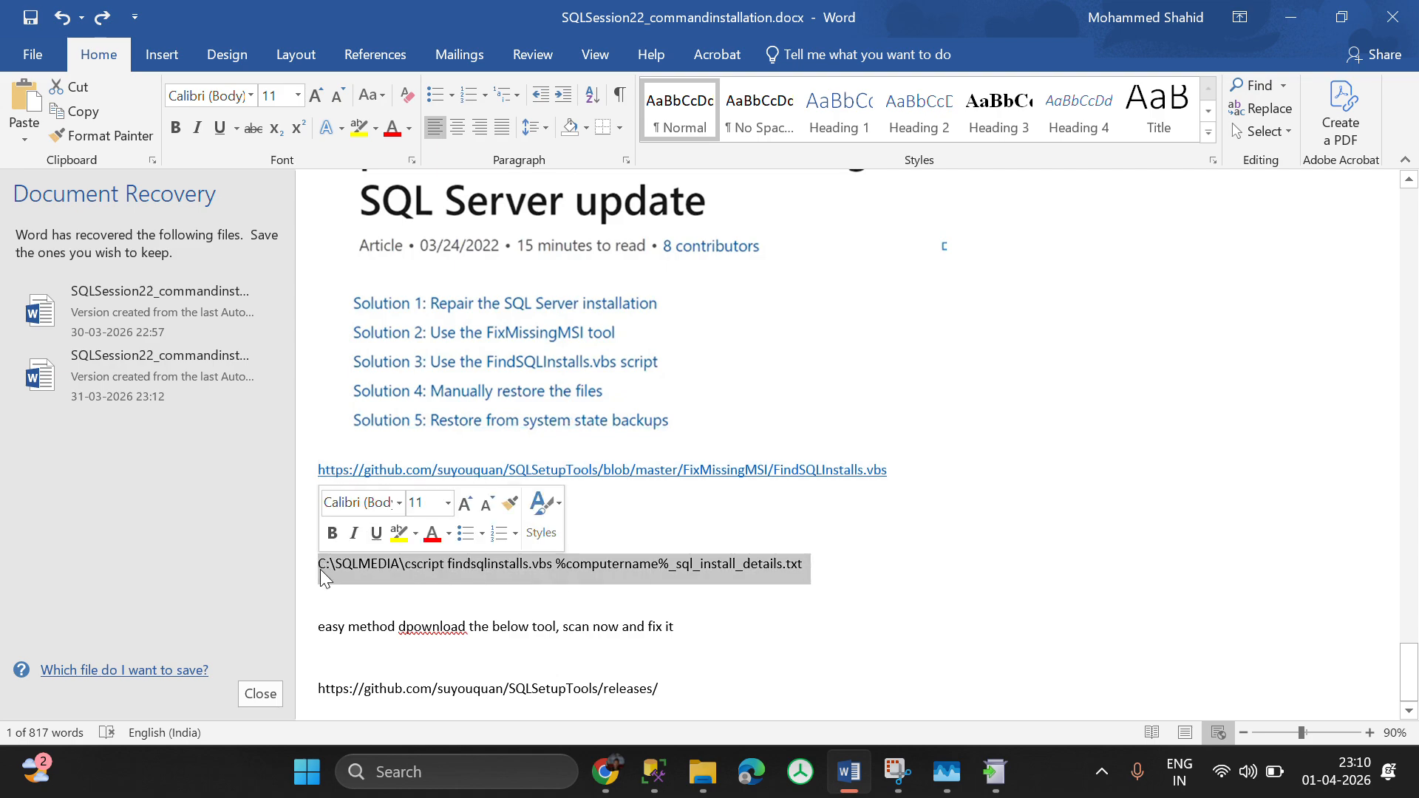
left_click(458, 569)
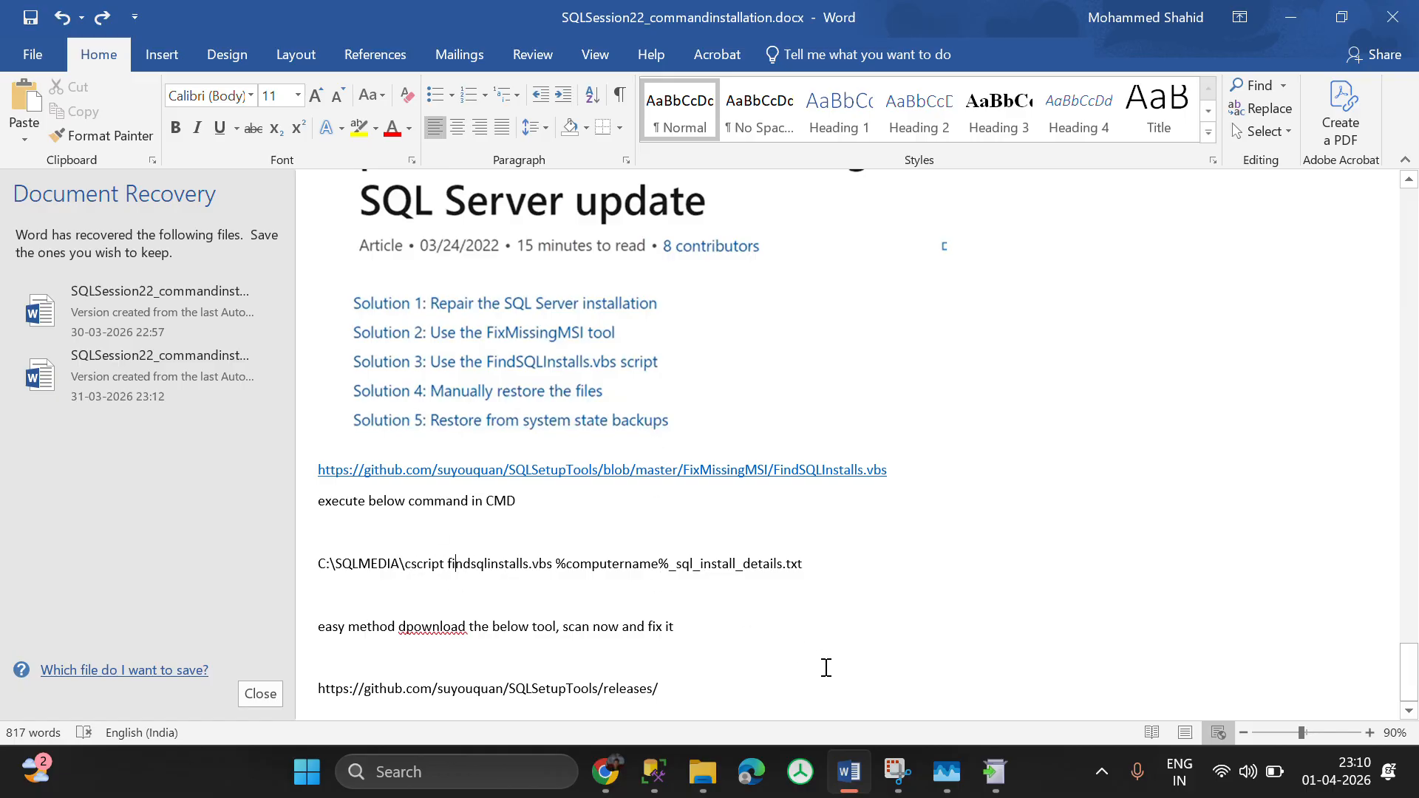
- Open Command Prompt as administrator
key("super")
type("md")
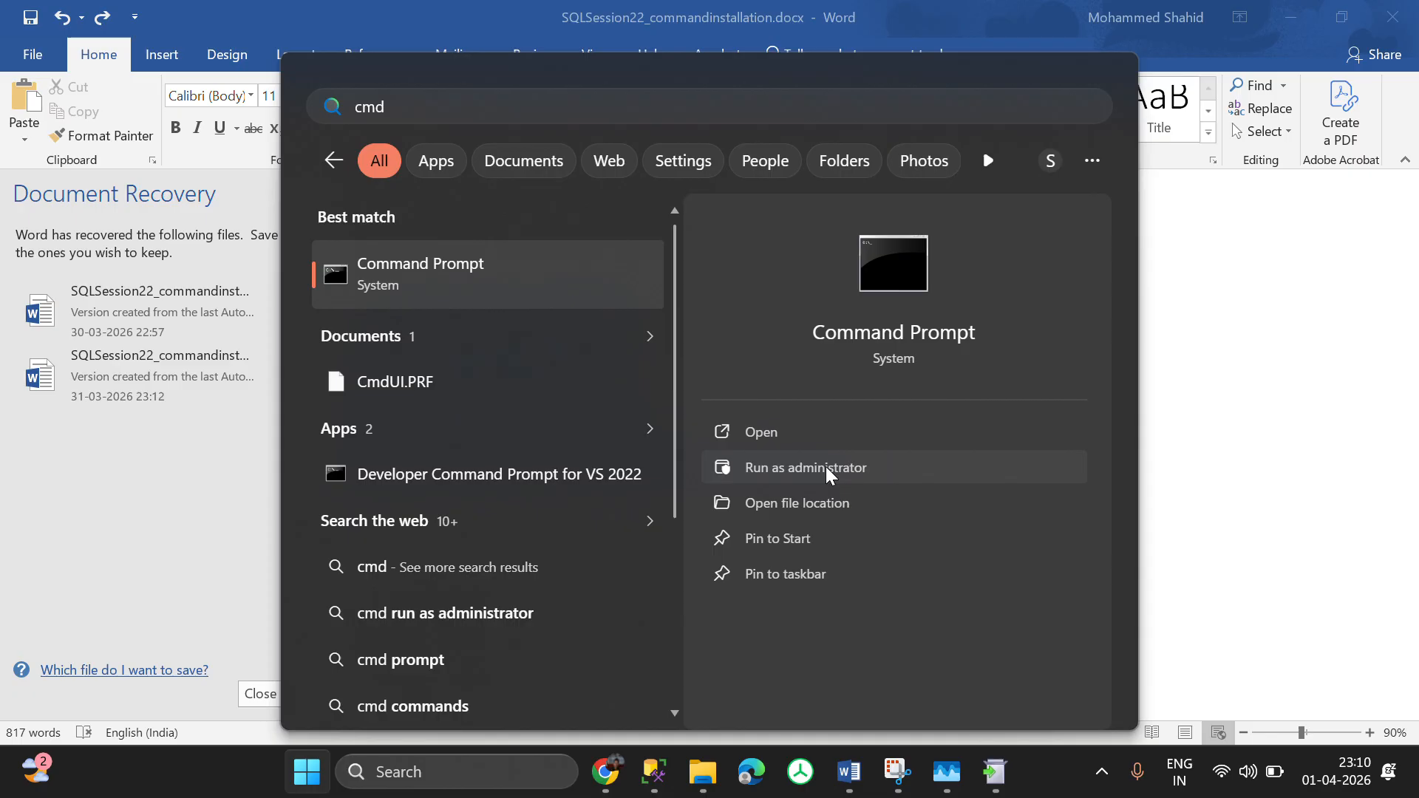
left_click(826, 467)
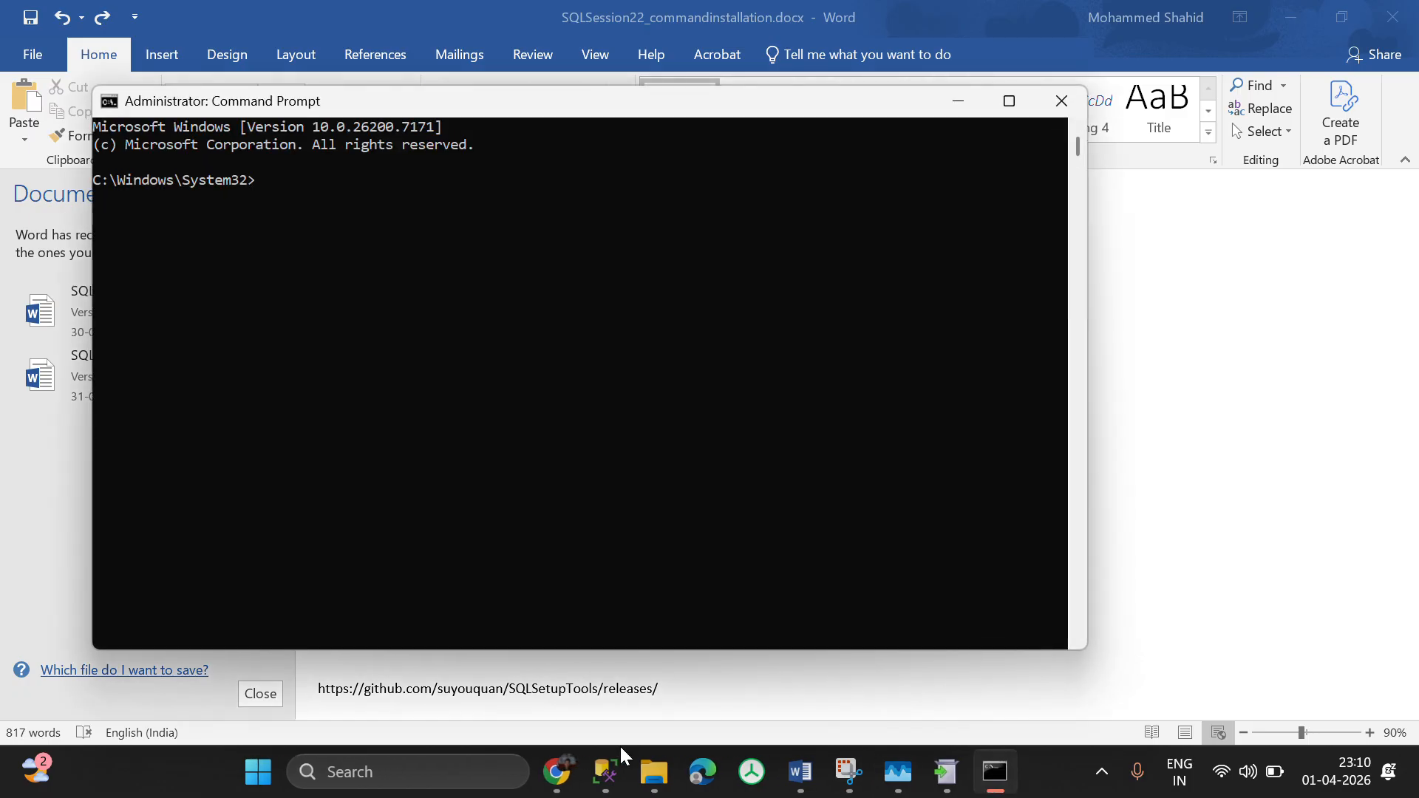
- Switch to File Explorer and look over the Media folder and the SQL Server 2016 media's x64 Setup folder
mouse_move(655, 772)
left_click(485, 675)
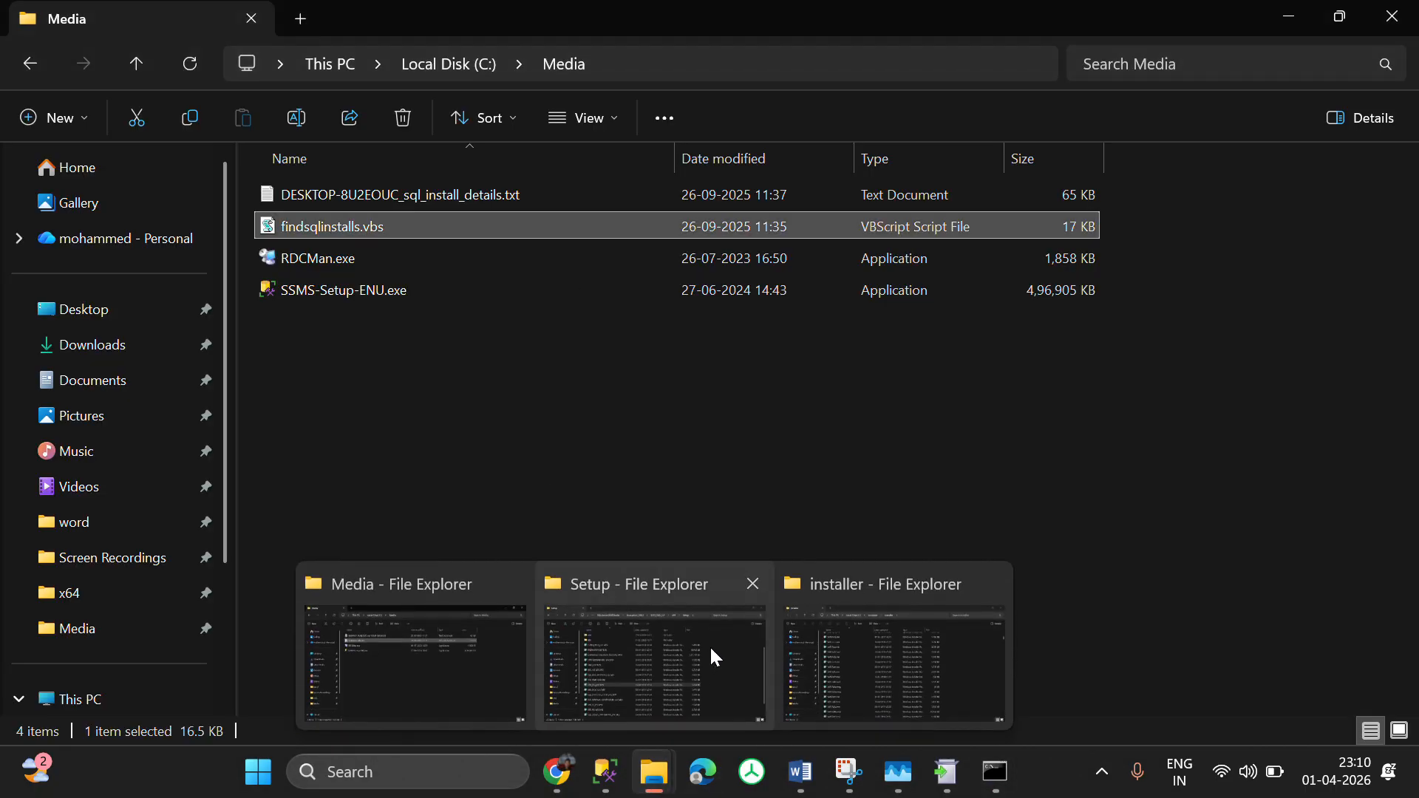
left_click(711, 645)
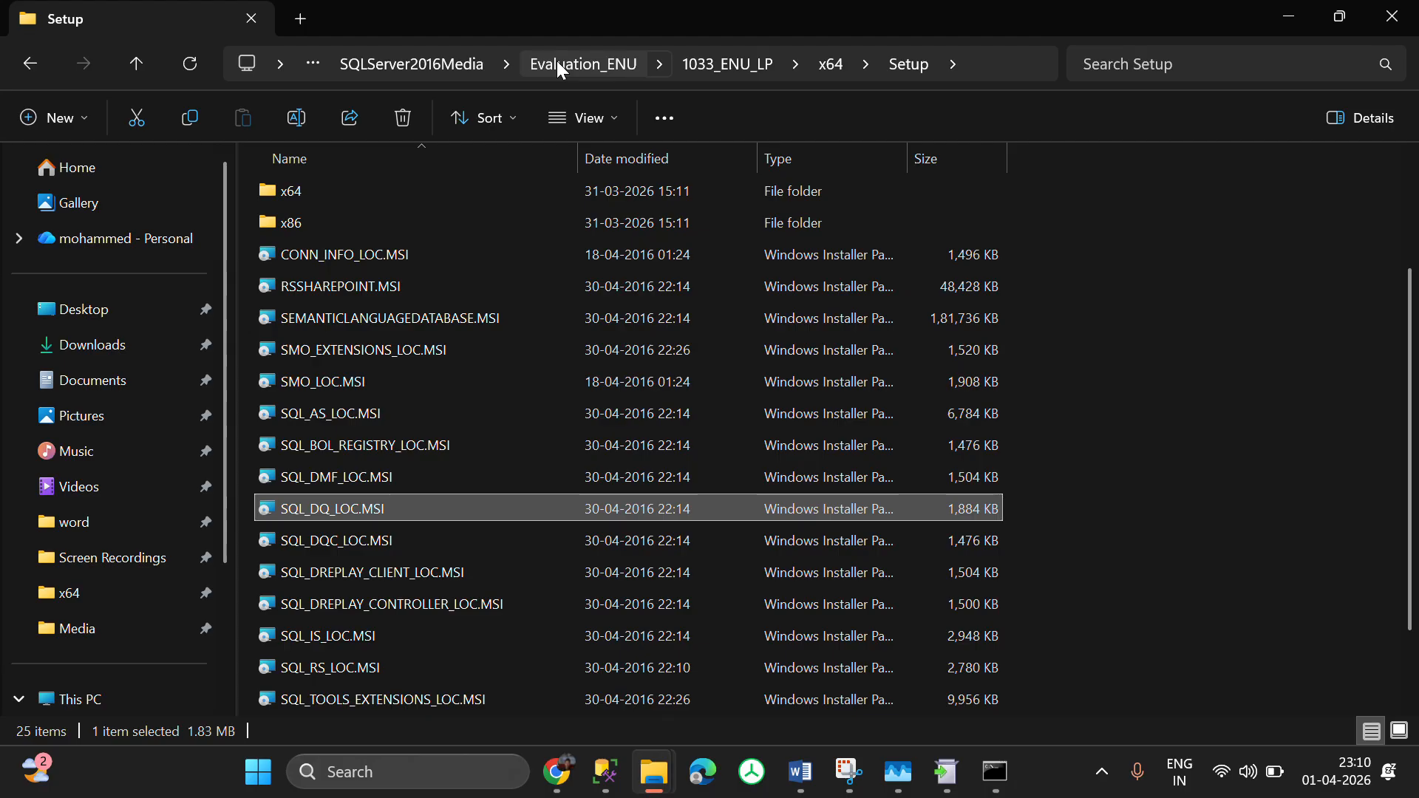
key("alt+Tab")
key("alt+Tab")
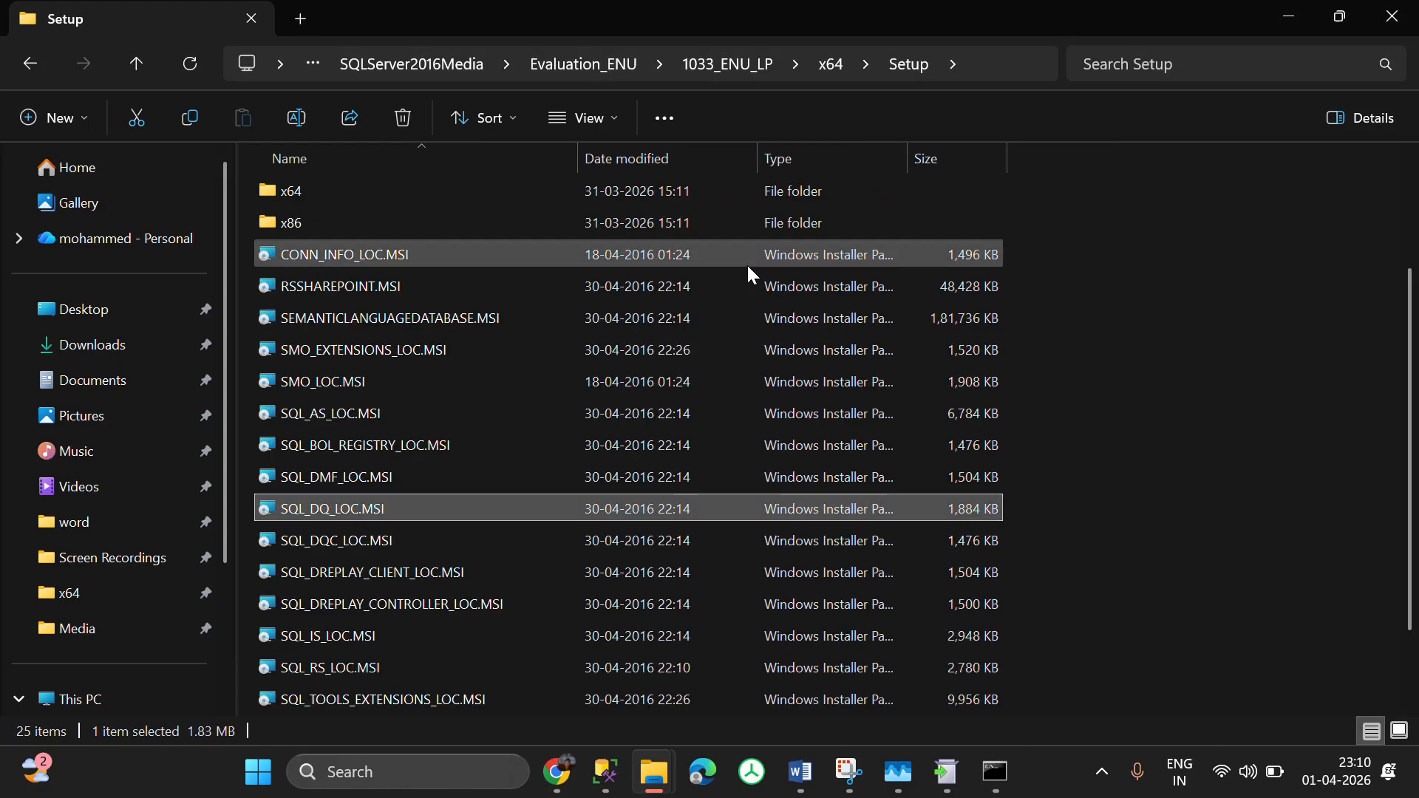
mouse_move(748, 274)
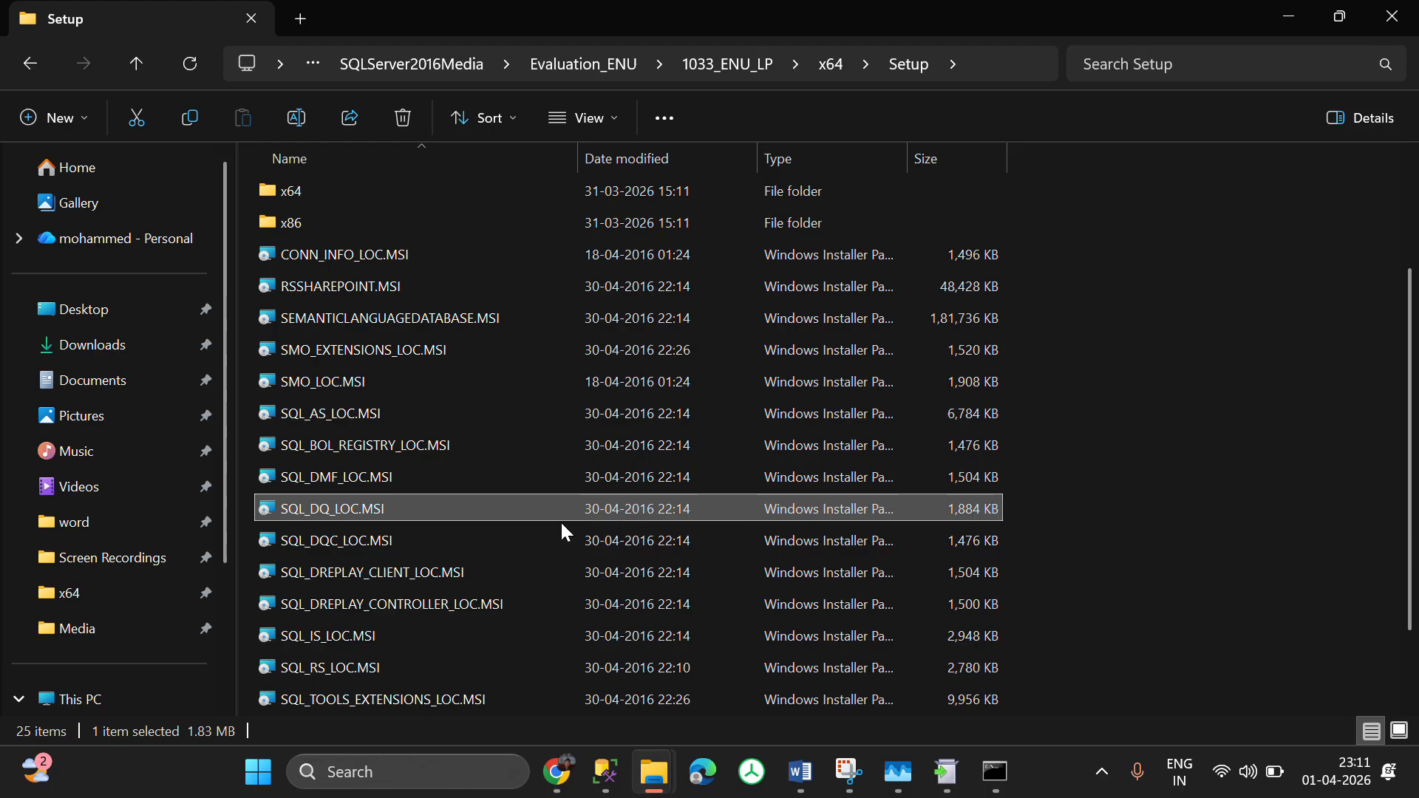
mouse_move(978, 771)
mouse_move(443, 513)
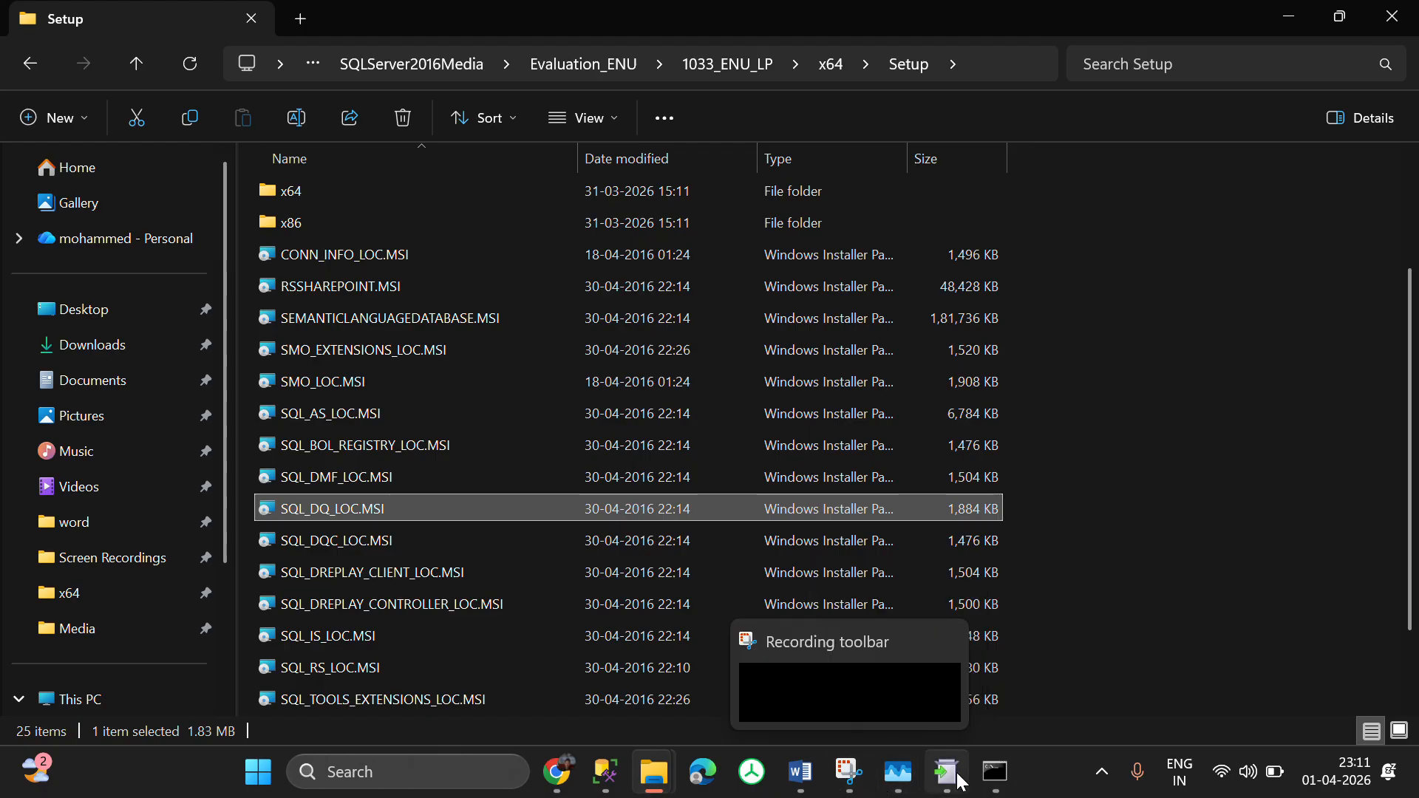
- Change the administrator Command Prompt's working directory to c:\media
left_click(997, 782)
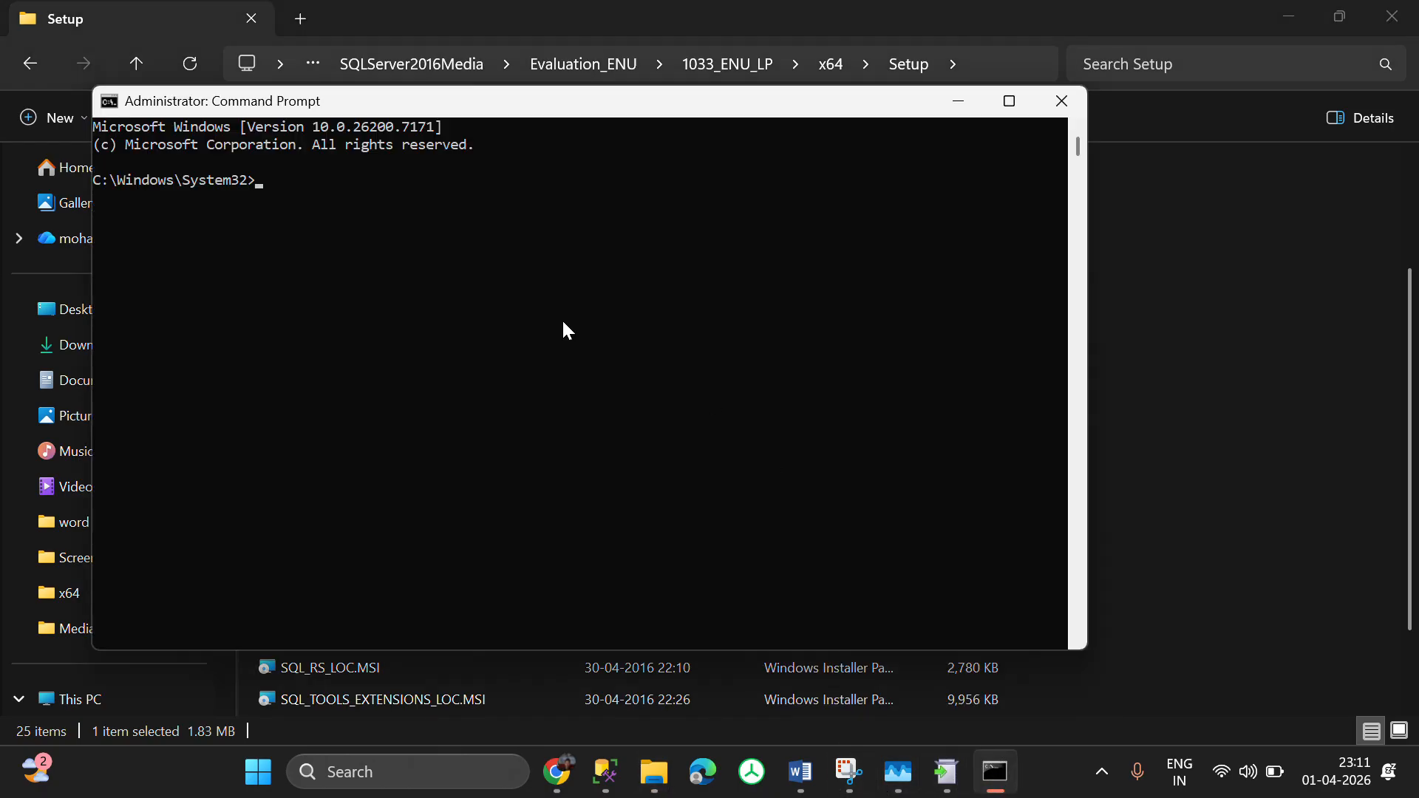
type("cd")
key("alt+Tab")
key("alt+Tab")
type("c:\\media")
key("Return")
- Close the Setup folder window and bring the Media folder window to the front
key("alt+Tab")
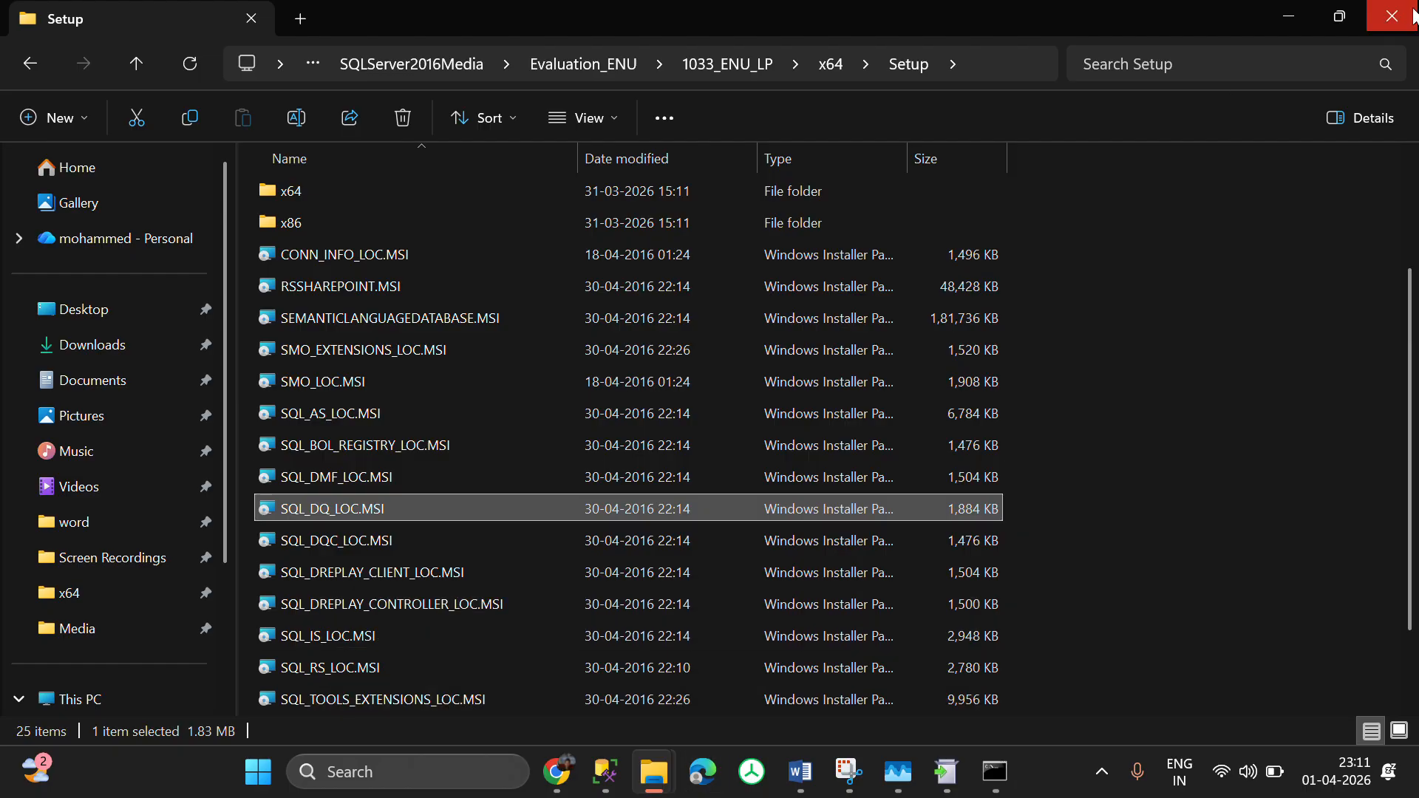
left_click(1393, 16)
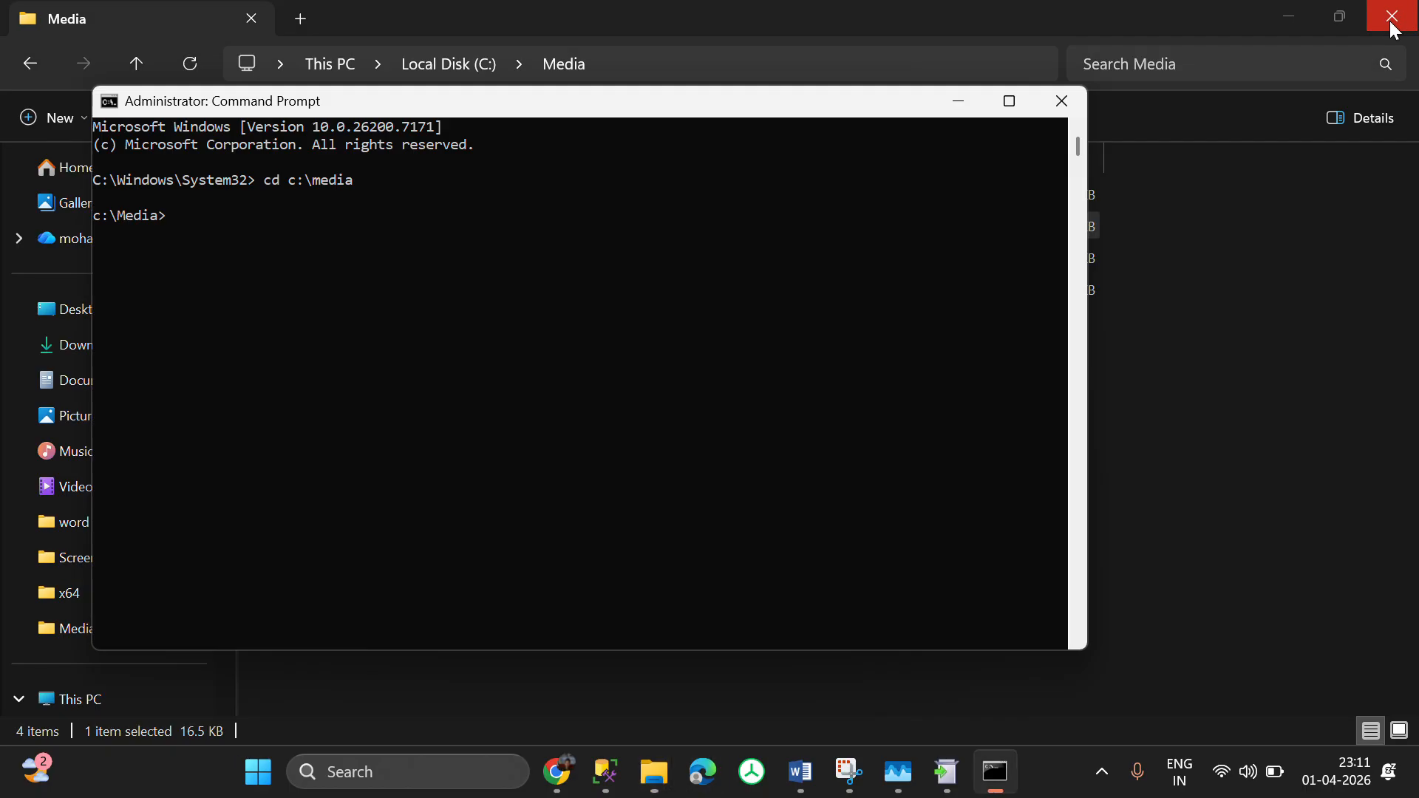
left_click(648, 753)
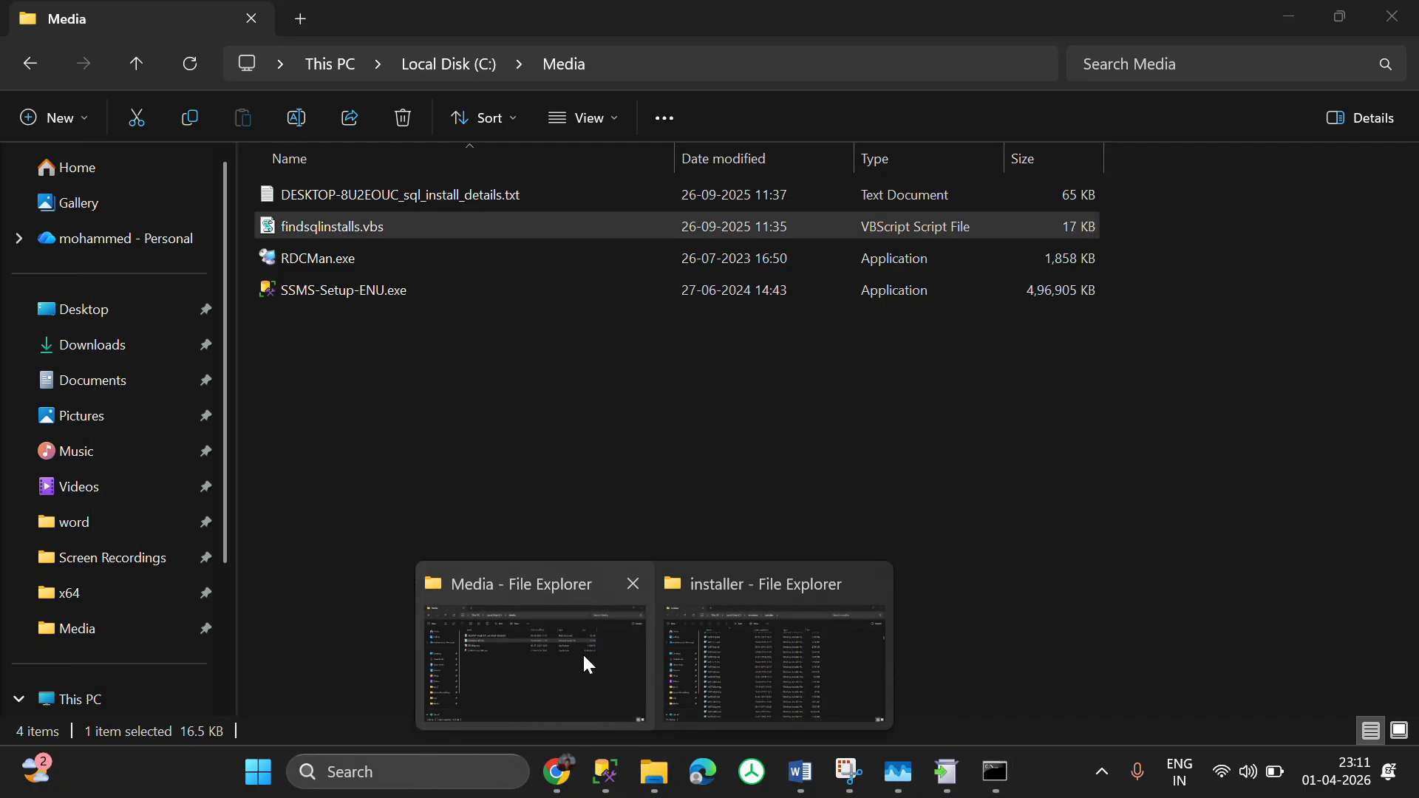
left_click(588, 664)
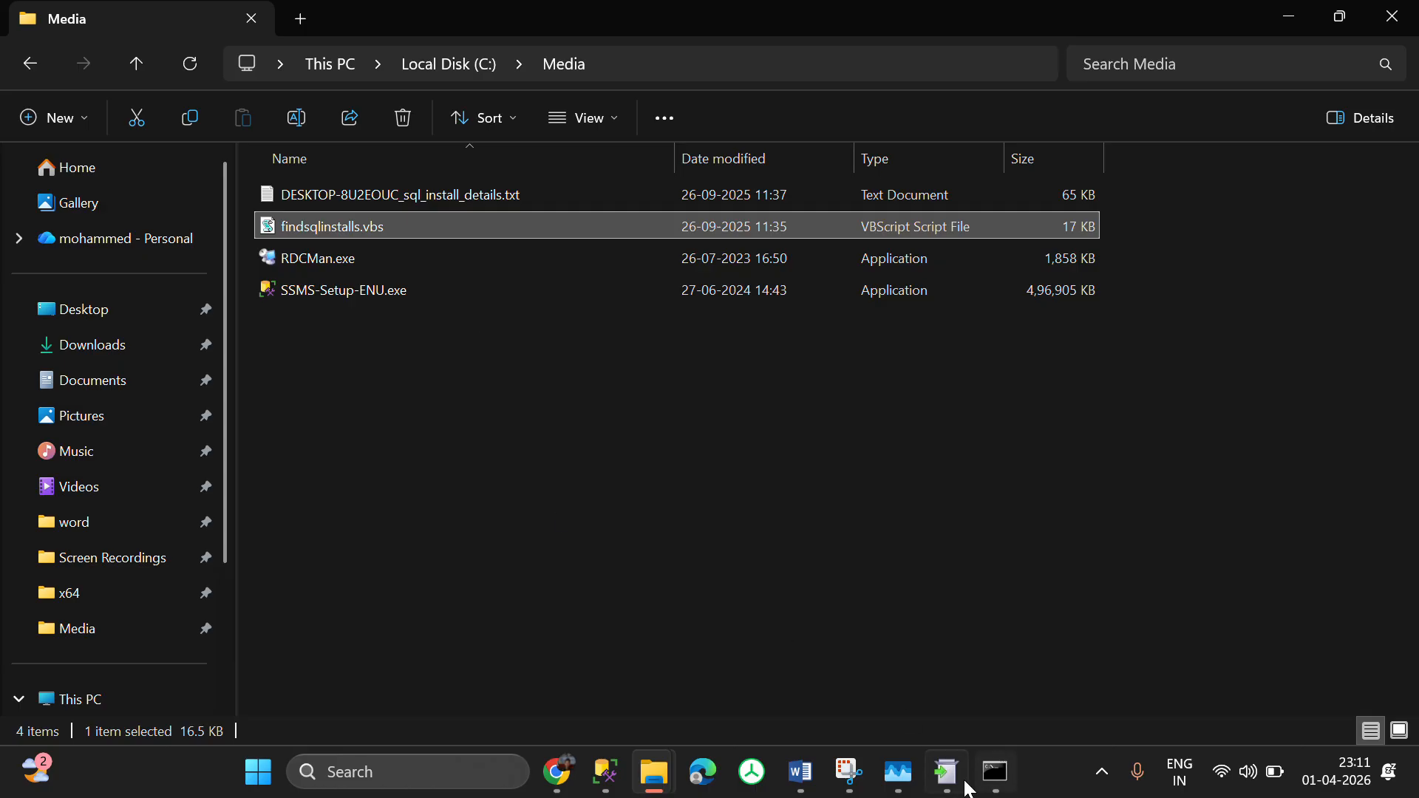
- Copy cscript findsqlinstalls.vbs %computername%_sql_install_details.txt from the Word document and run it in the administrator Command Prompt
left_click(798, 658)
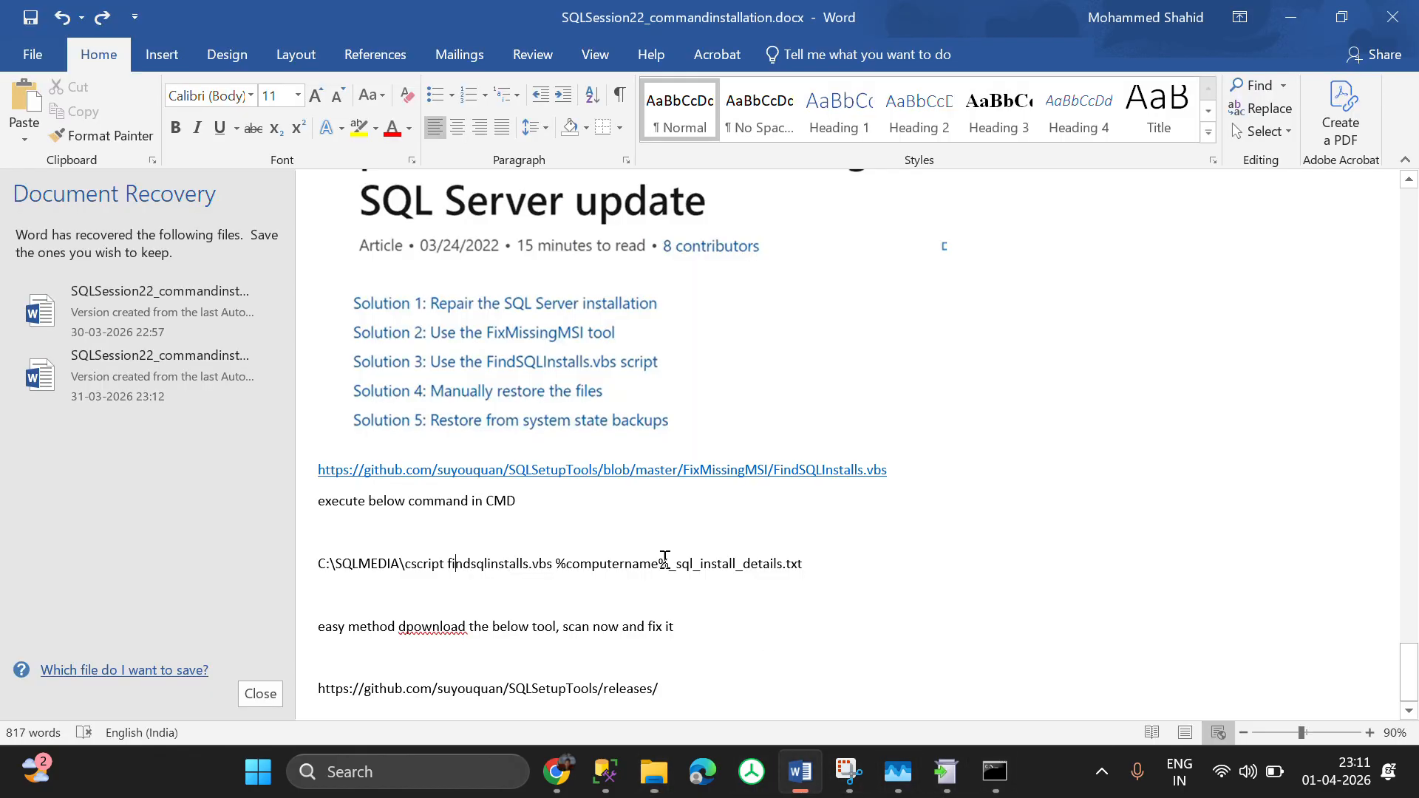
left_click_drag(405, 563, 861, 573)
key("ctrl+c")
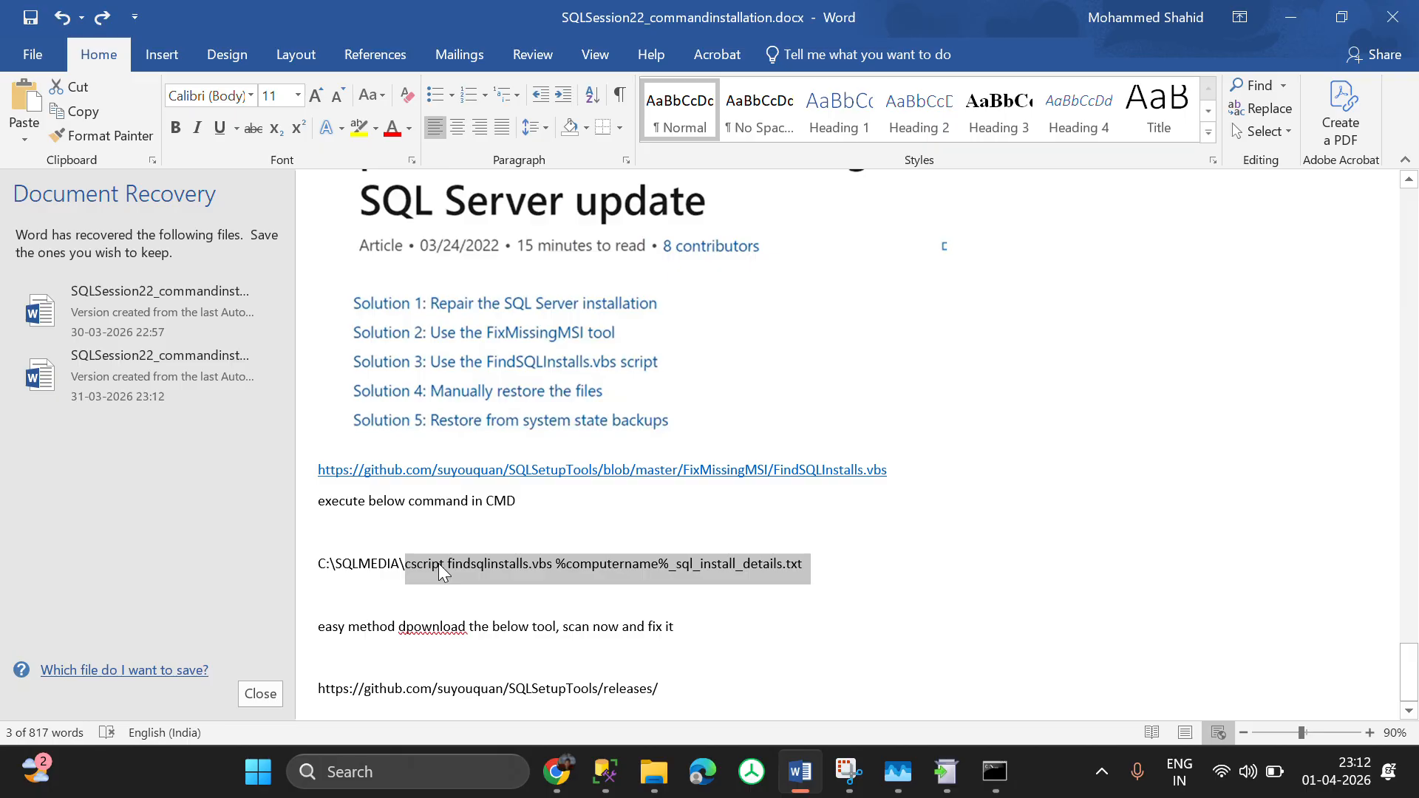
key("alt+Tab")
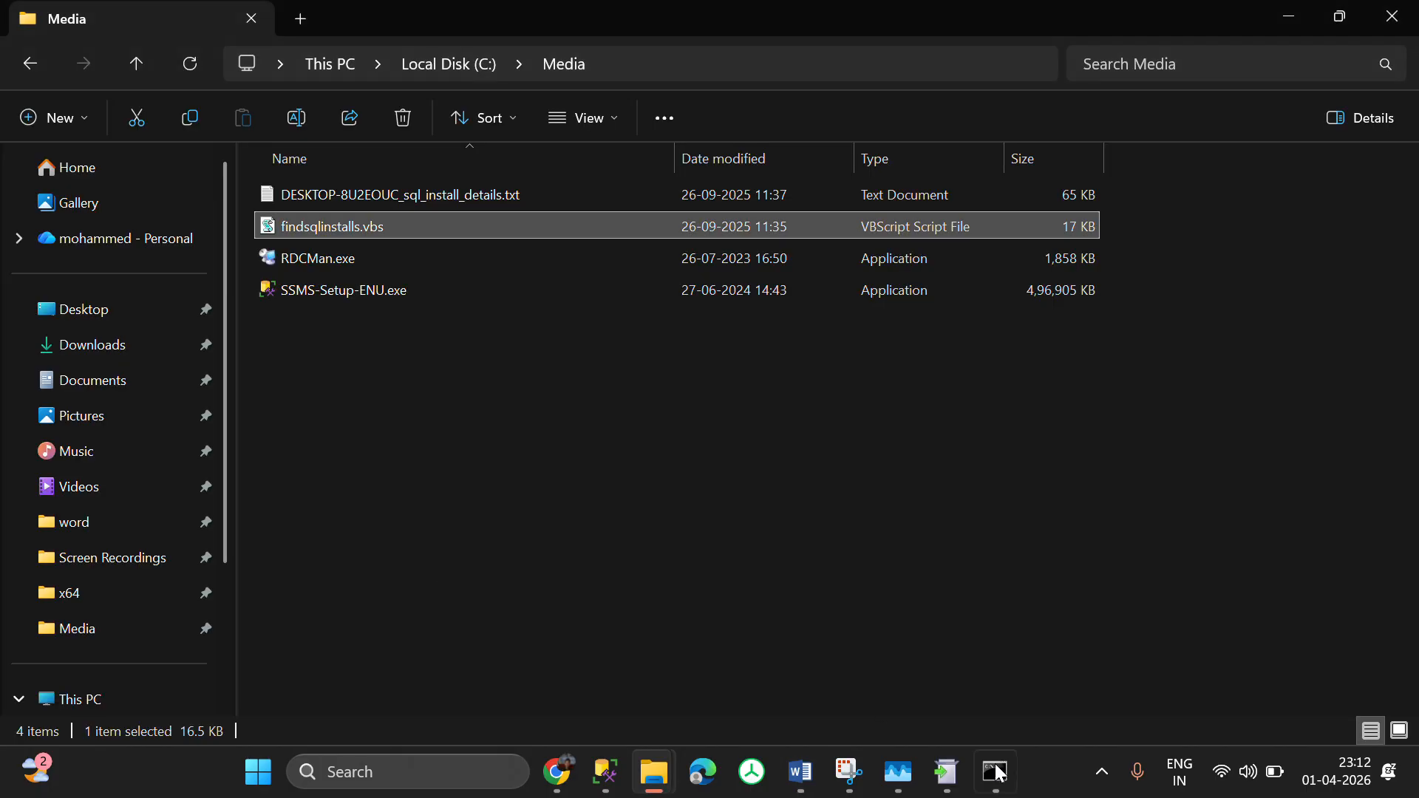
left_click(996, 789)
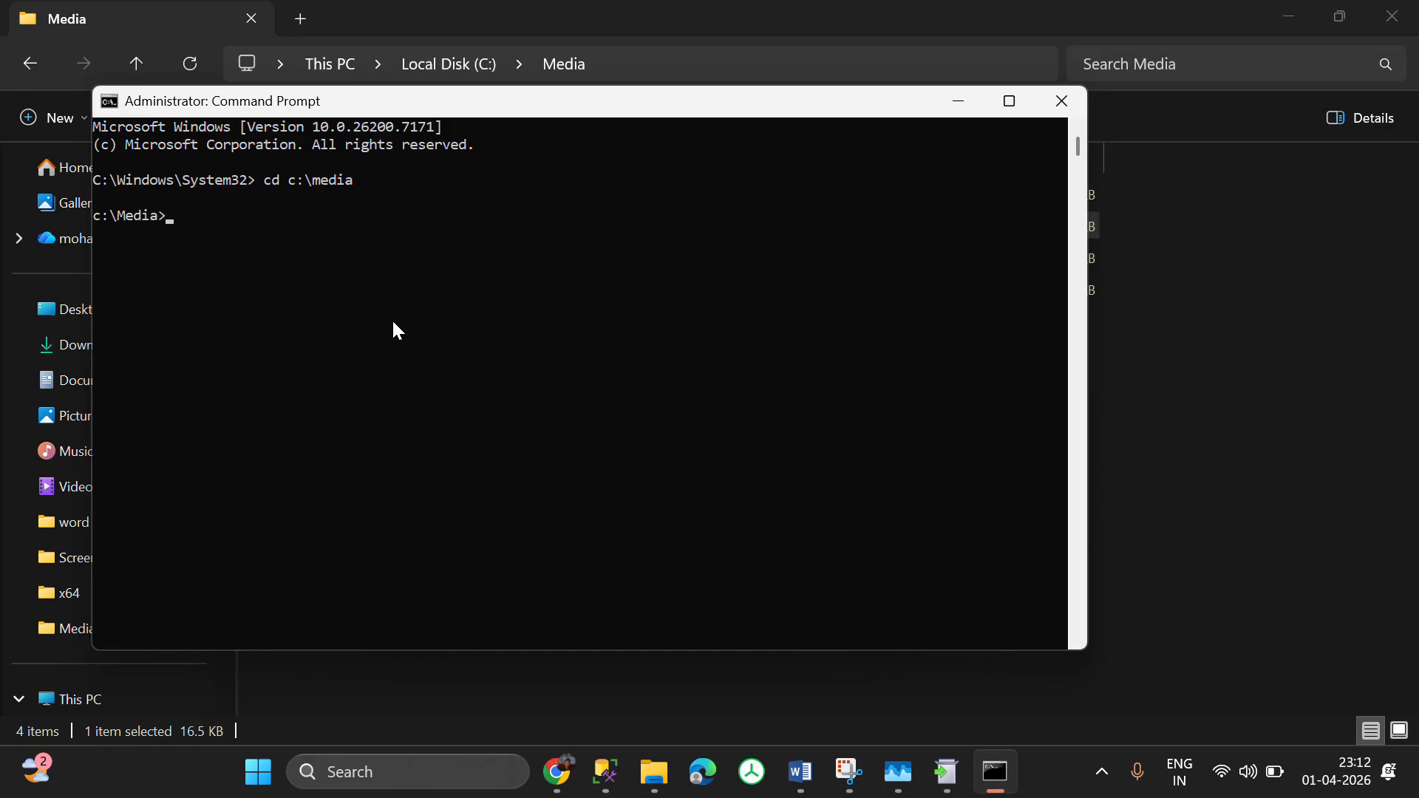
key("ctrl+v")
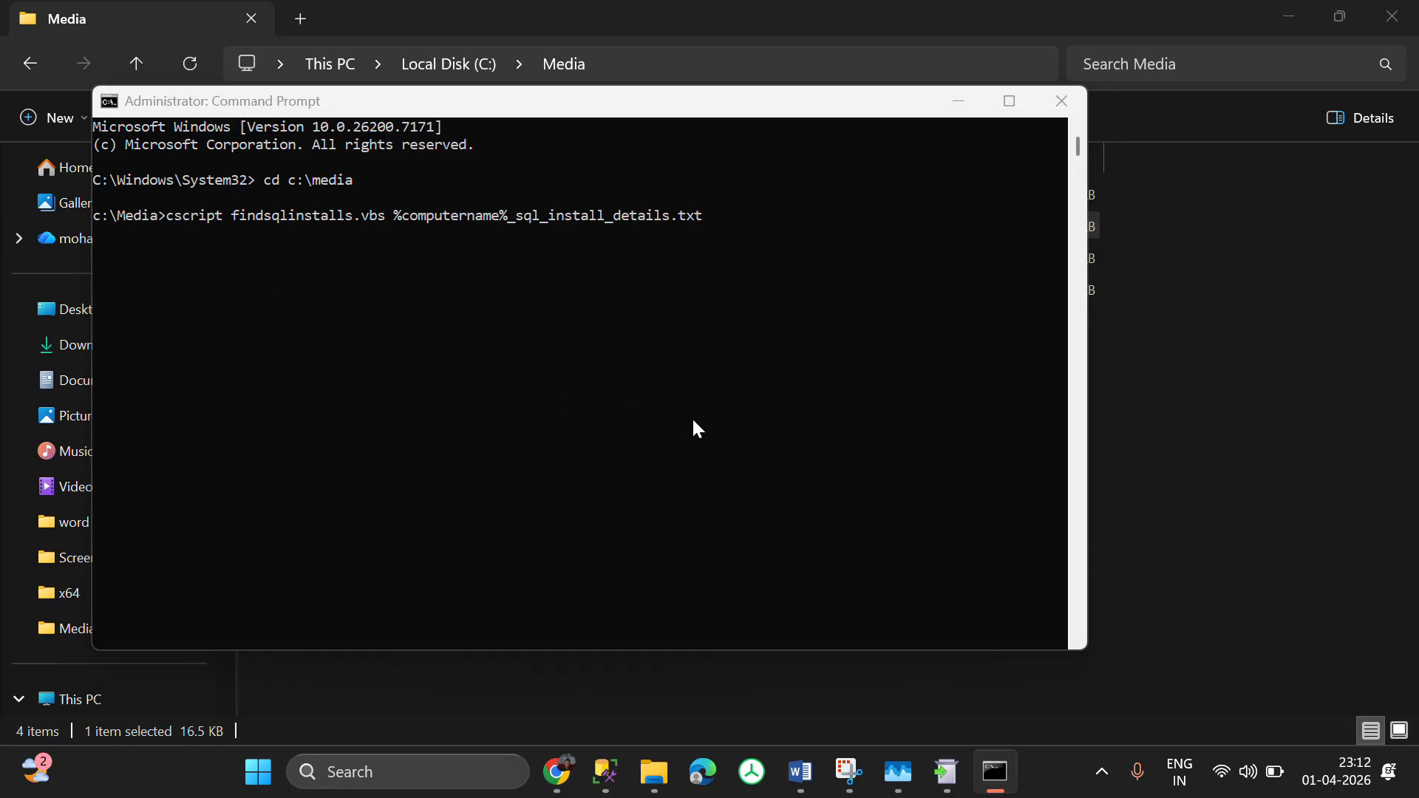
key("alt+Tab")
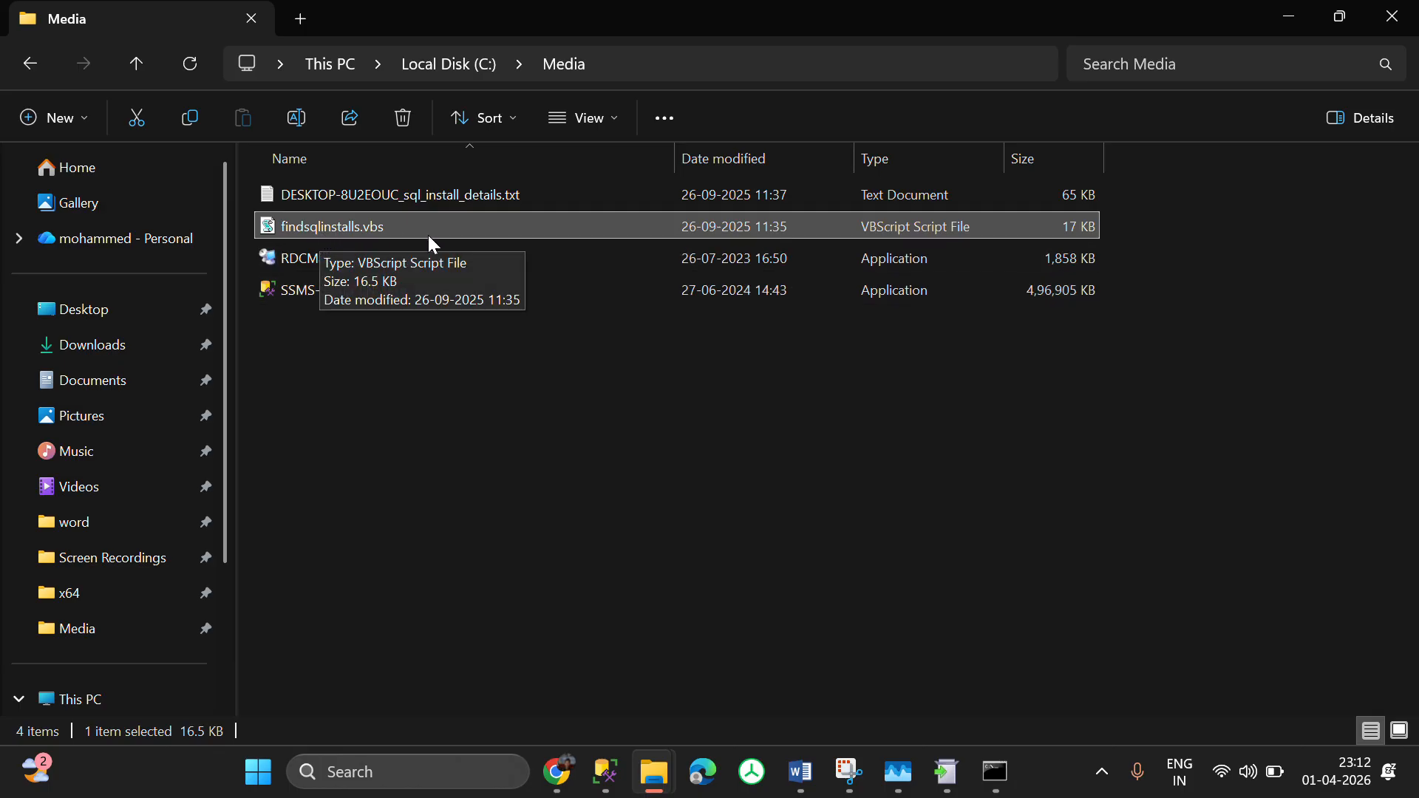
key("alt+Tab")
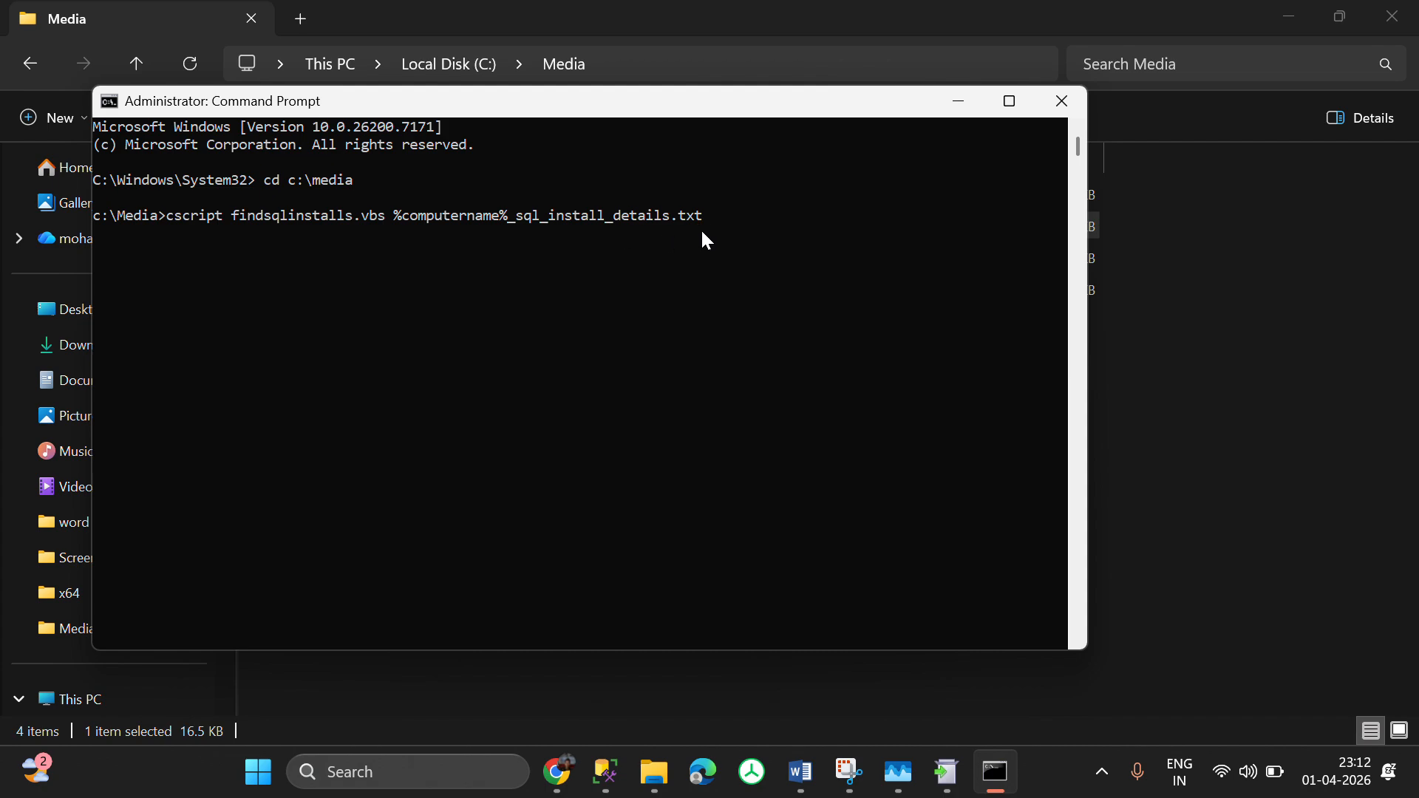
key("Return")
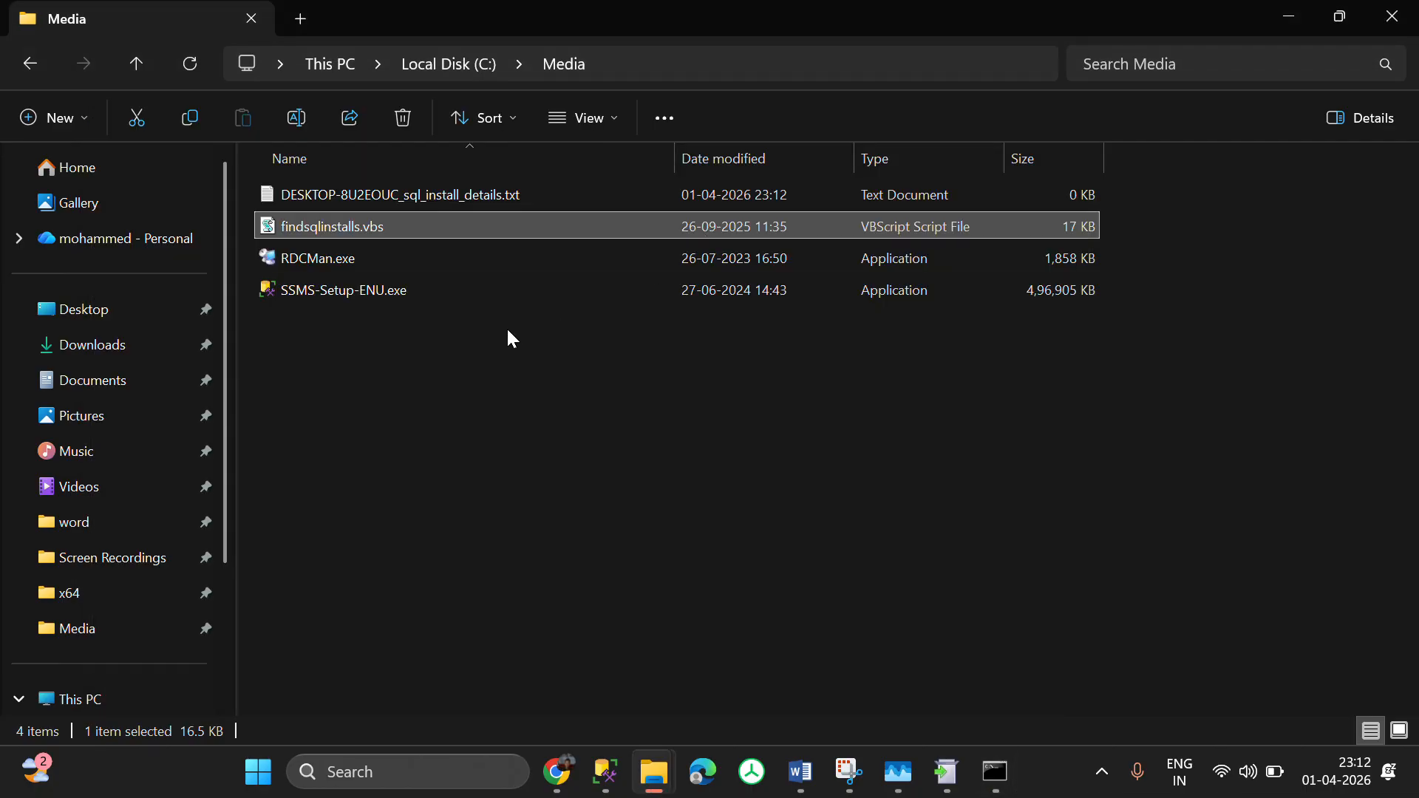
- Try to permanently delete DESKTOP-8U2EOUC_sql_install_details.txt from the Media folder while the script is running
right_click(509, 332)
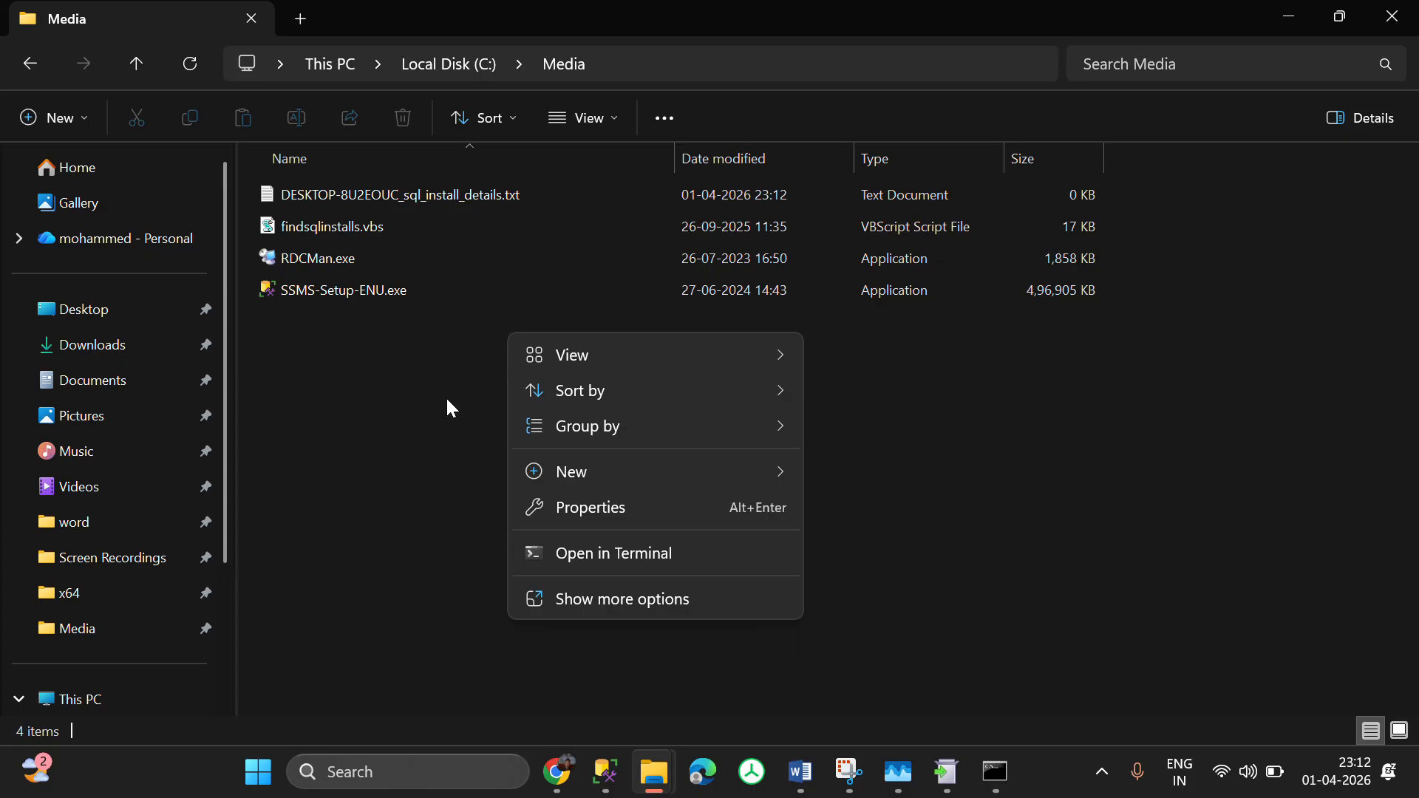
left_click(442, 559)
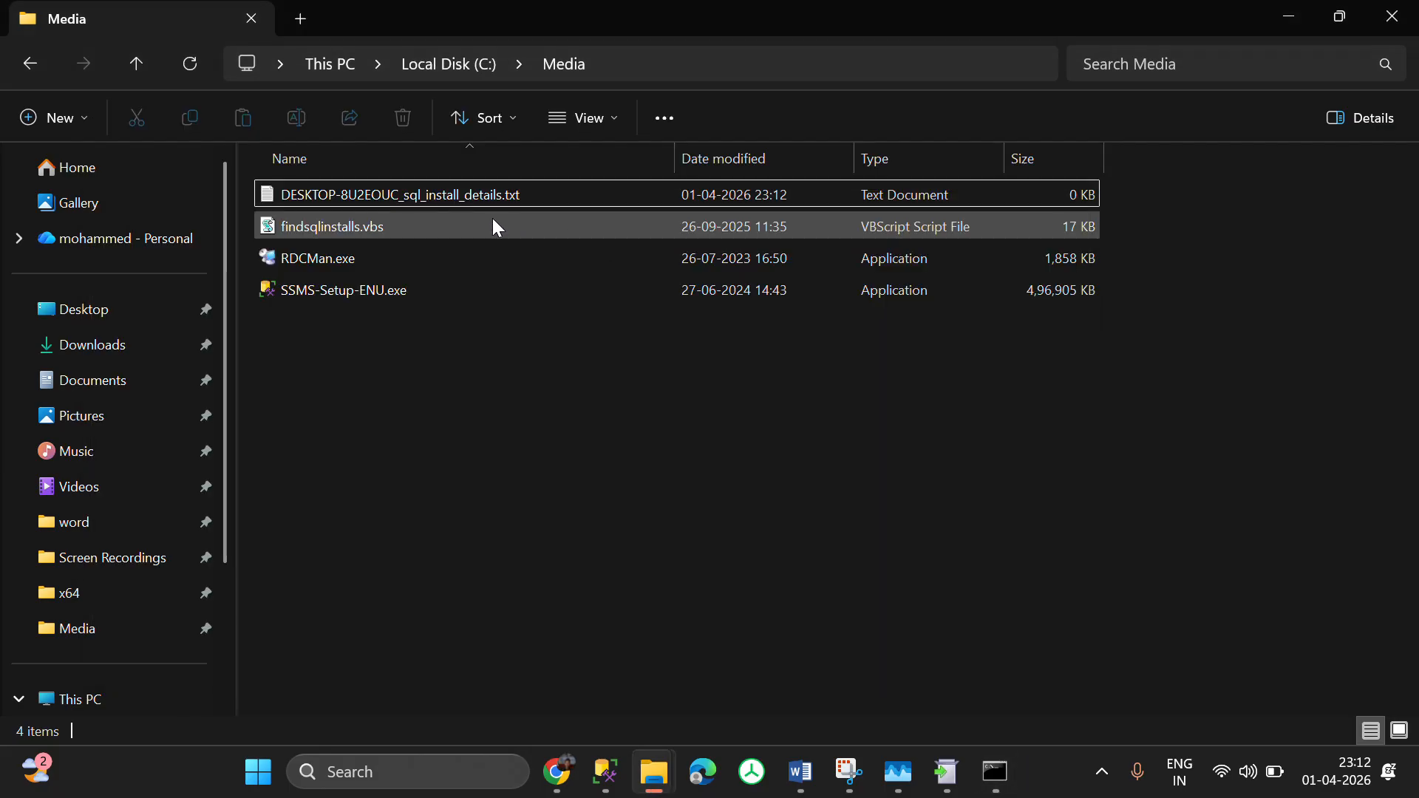
left_click(426, 204)
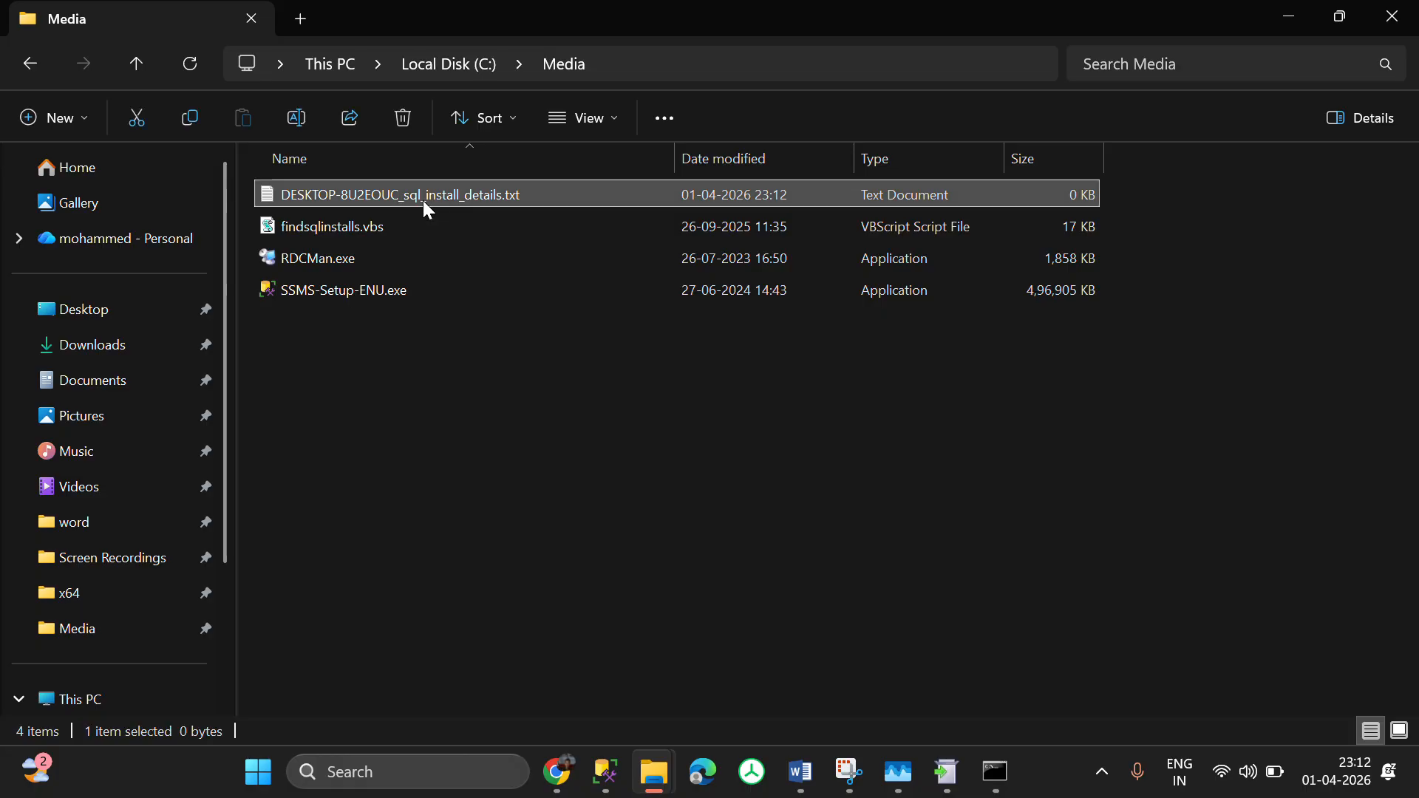
key("shift+Delete")
key("Return")
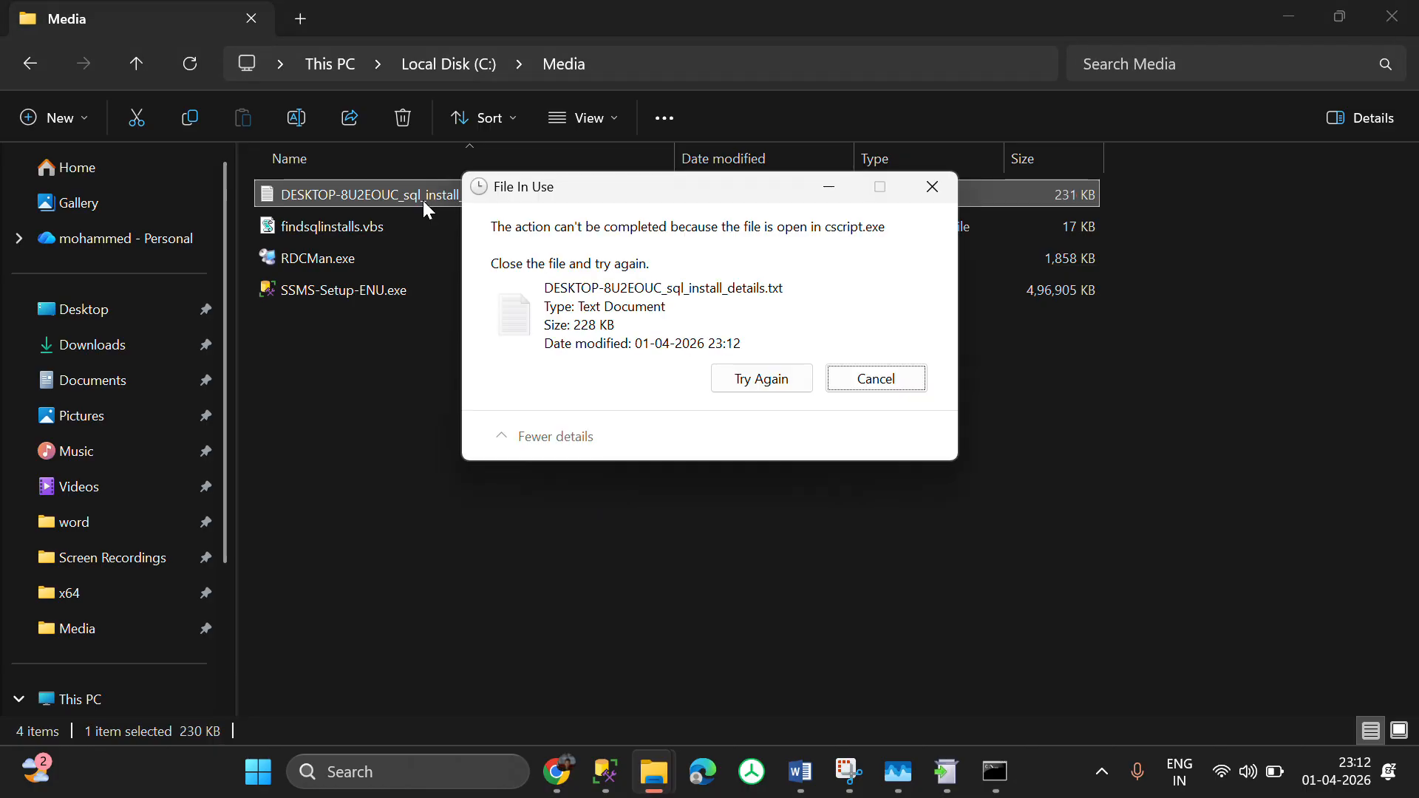
left_click(763, 381)
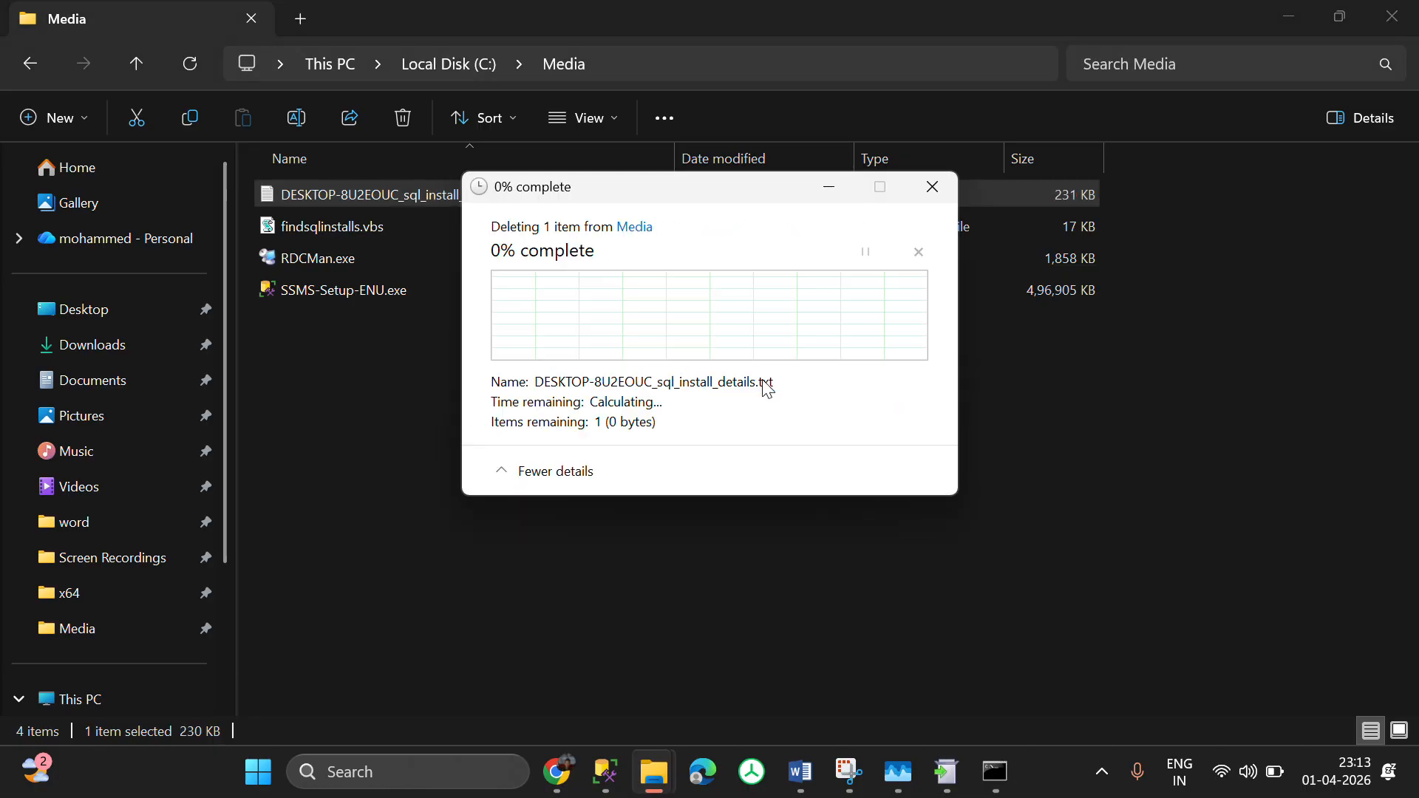
key("Escape")
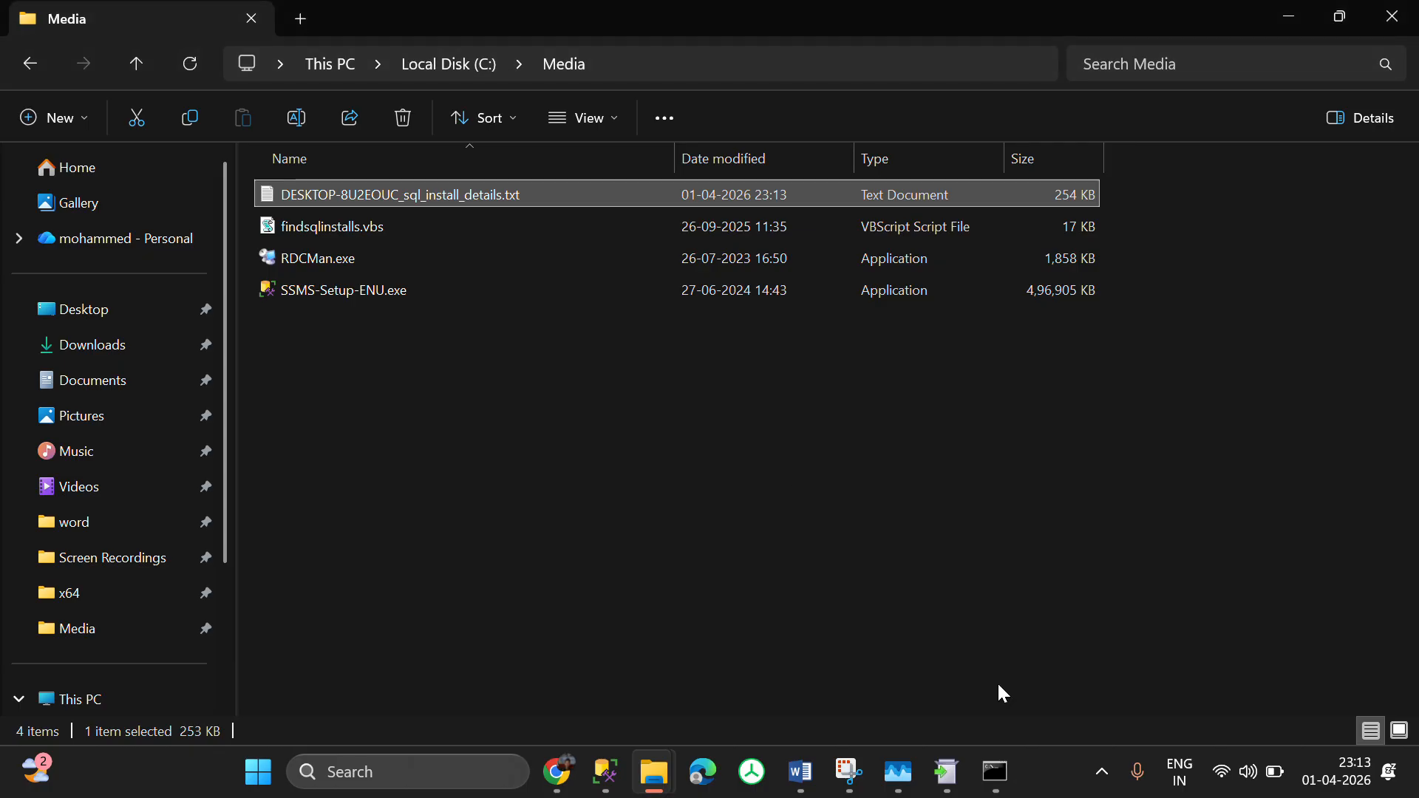
- Stop the running script in Command Prompt and permanently delete DESKTOP-8U2EOUC_sql_install_details.txt from the Media folder
left_click(1003, 775)
key("ctrl+c")
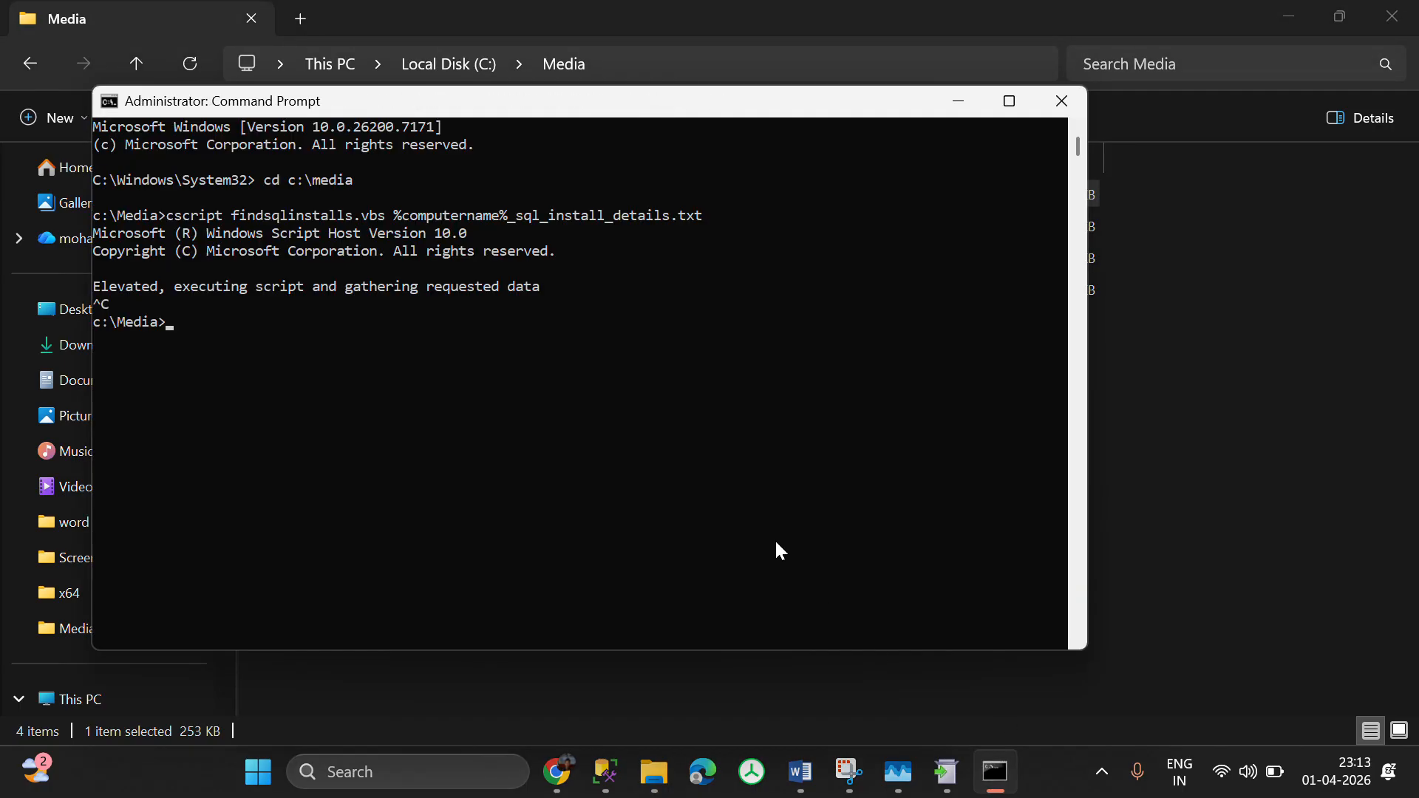
key("alt+Tab")
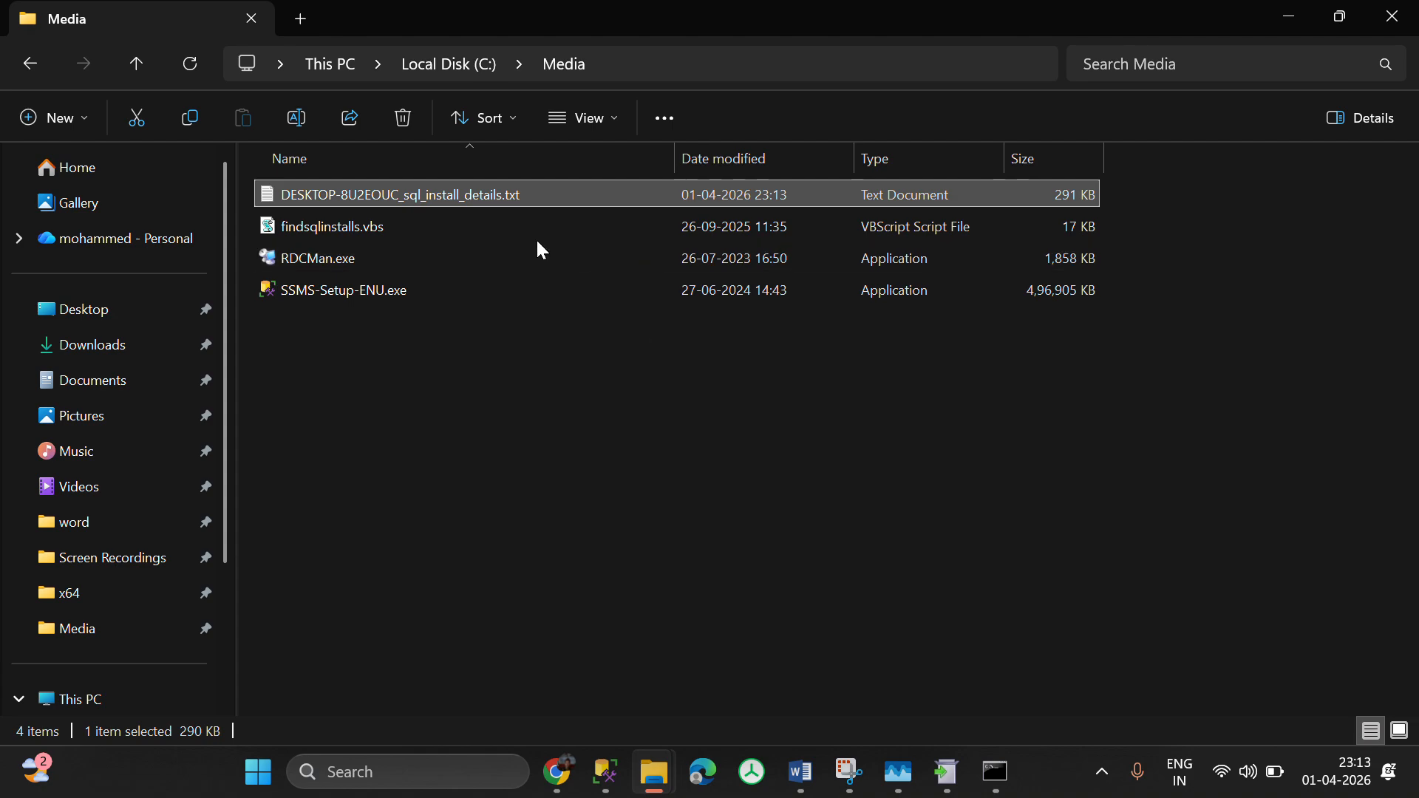
key("shift+Delete")
key("Return")
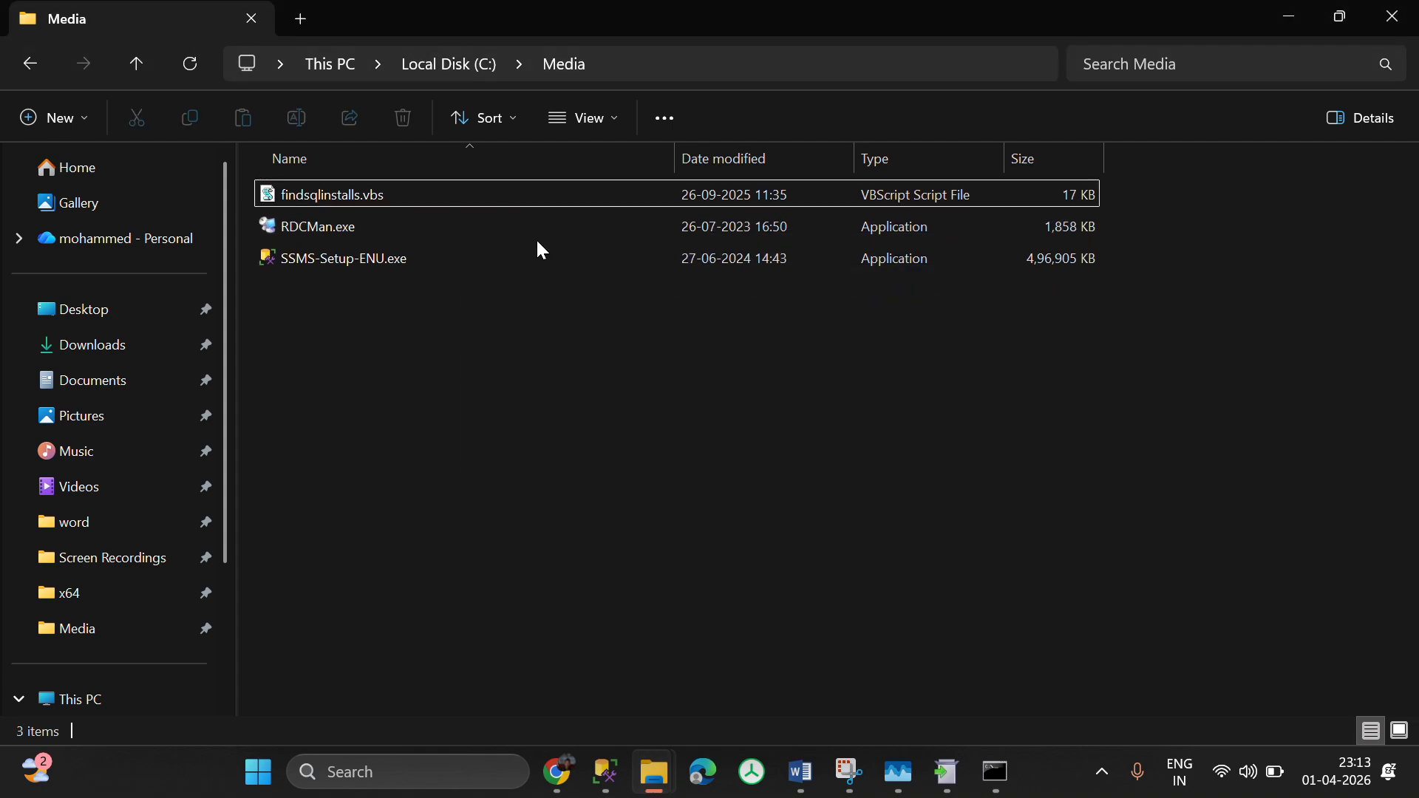
- Run the previous cscript findsqlinstalls.vbs command again in the administrator Command Prompt
key("alt+Tab")
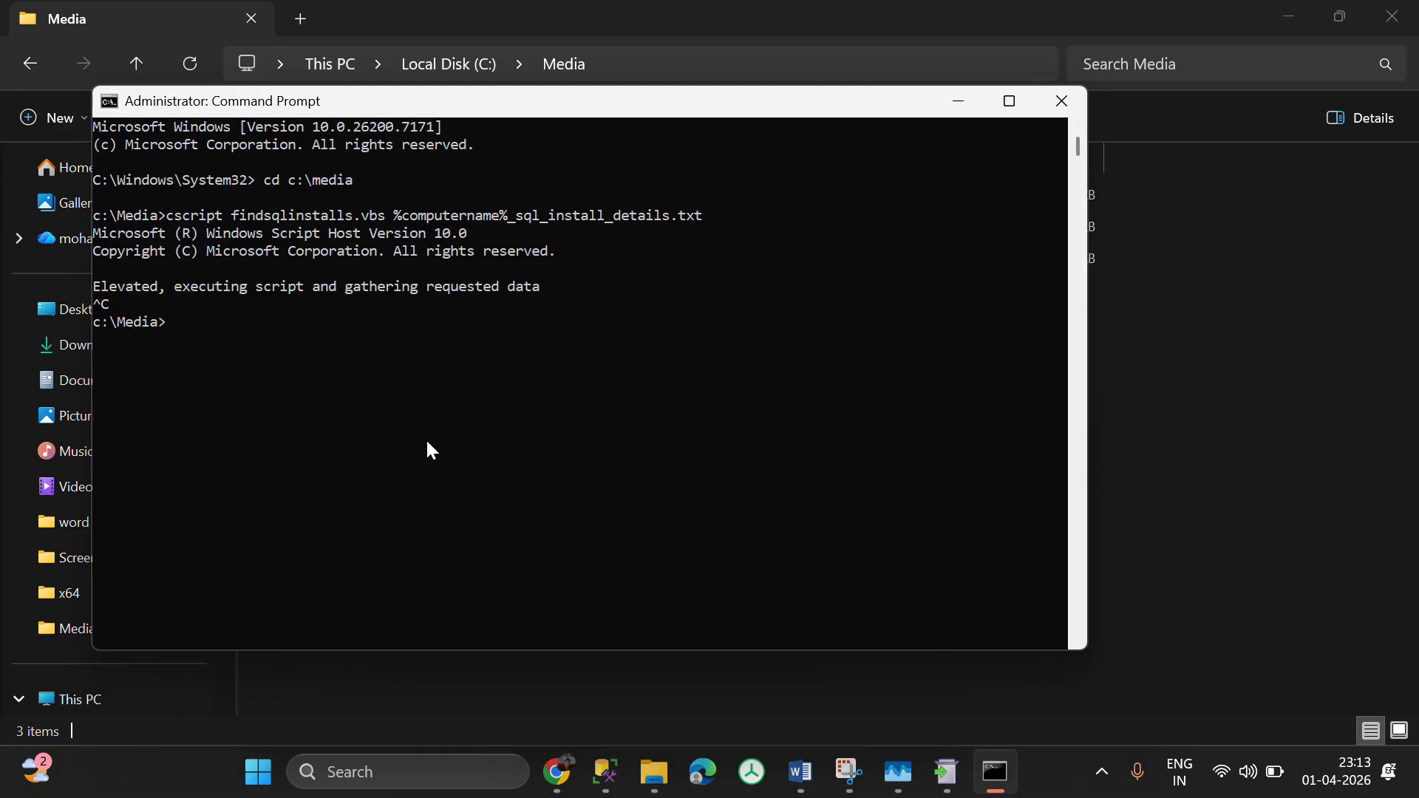
key("alt+Tab")
key("alt+Tab")
key("Up")
key("Return")
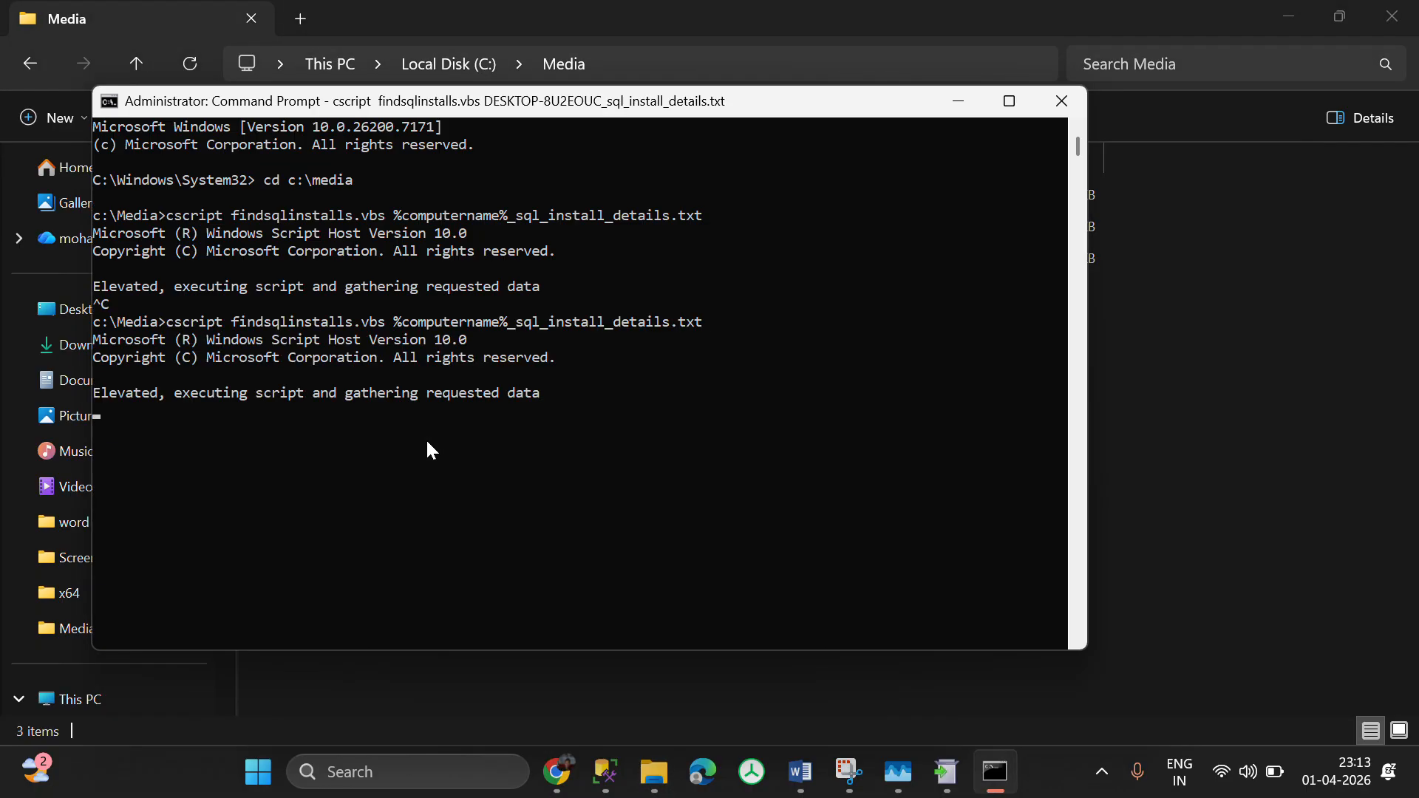
- Check the Media folder for the newly generated sql_install_details.txt file and check the script's progress in Command Prompt
left_click(1347, 427)
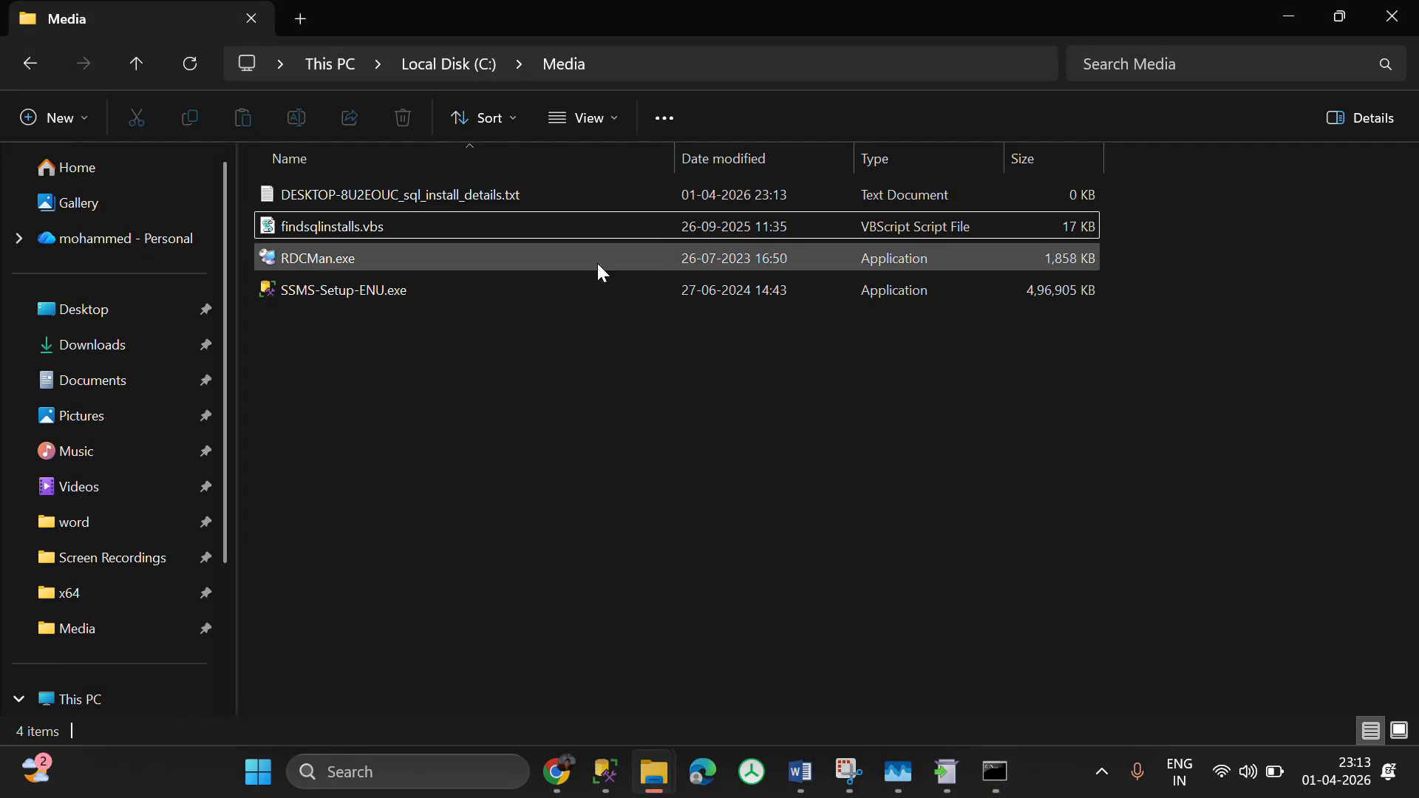
left_click(453, 197)
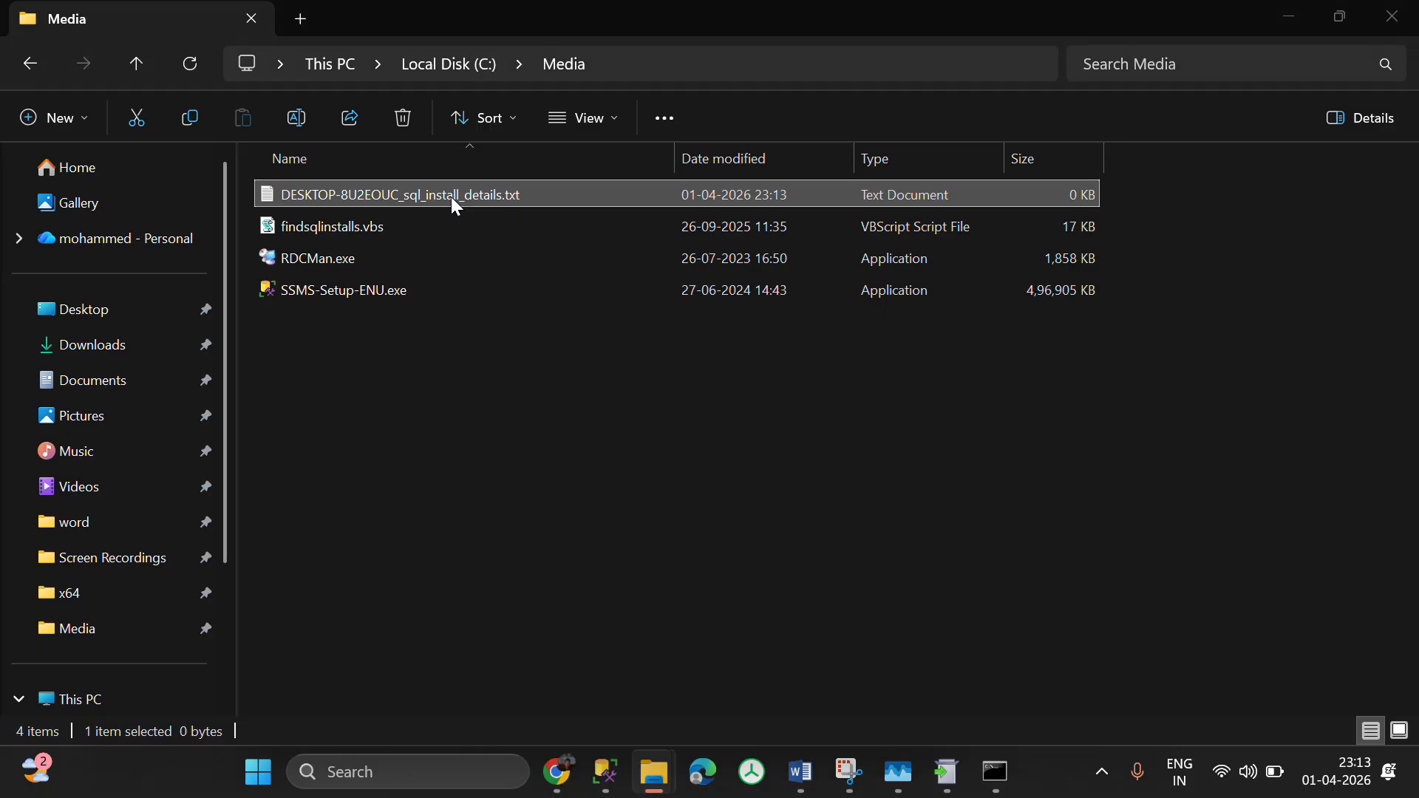
key("alt+Tab")
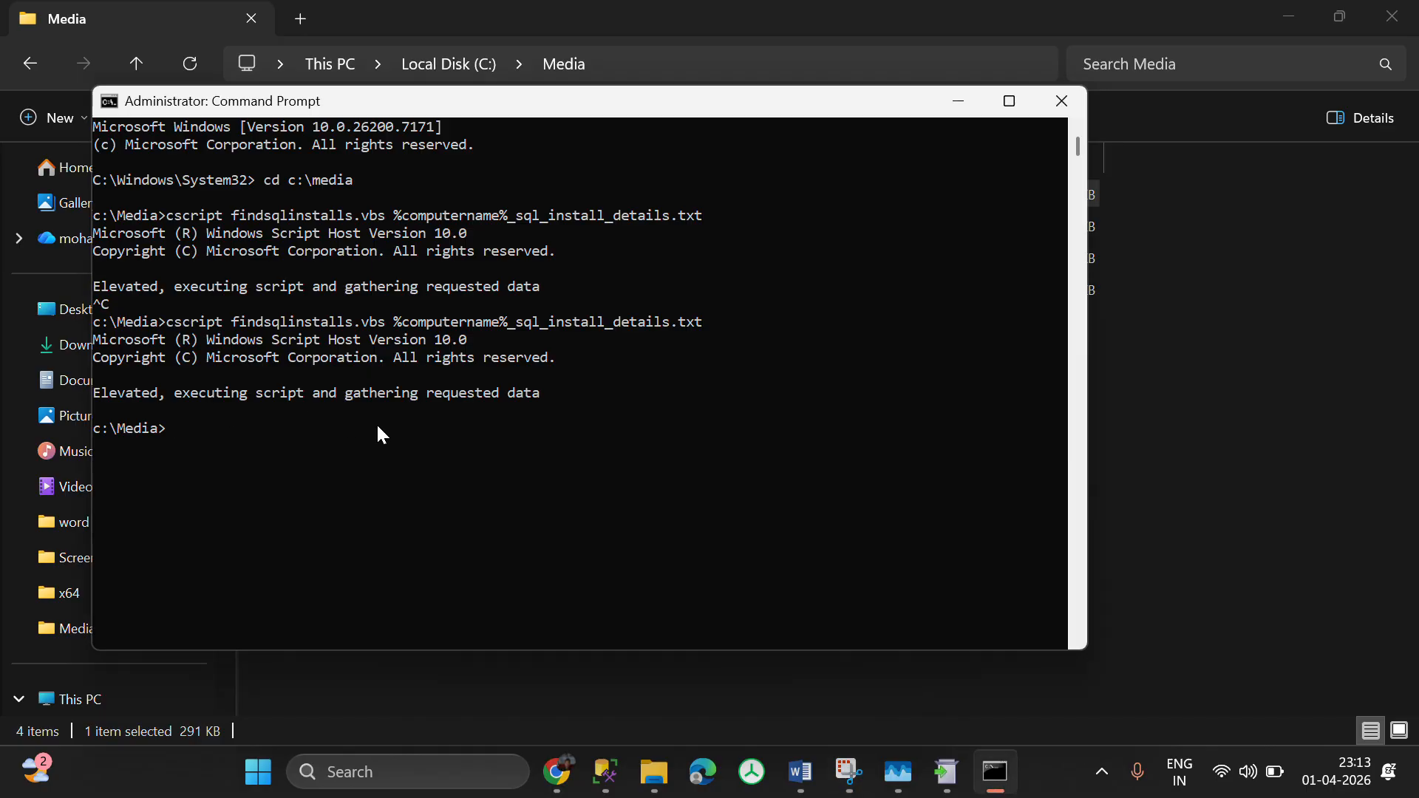
left_click(1320, 339)
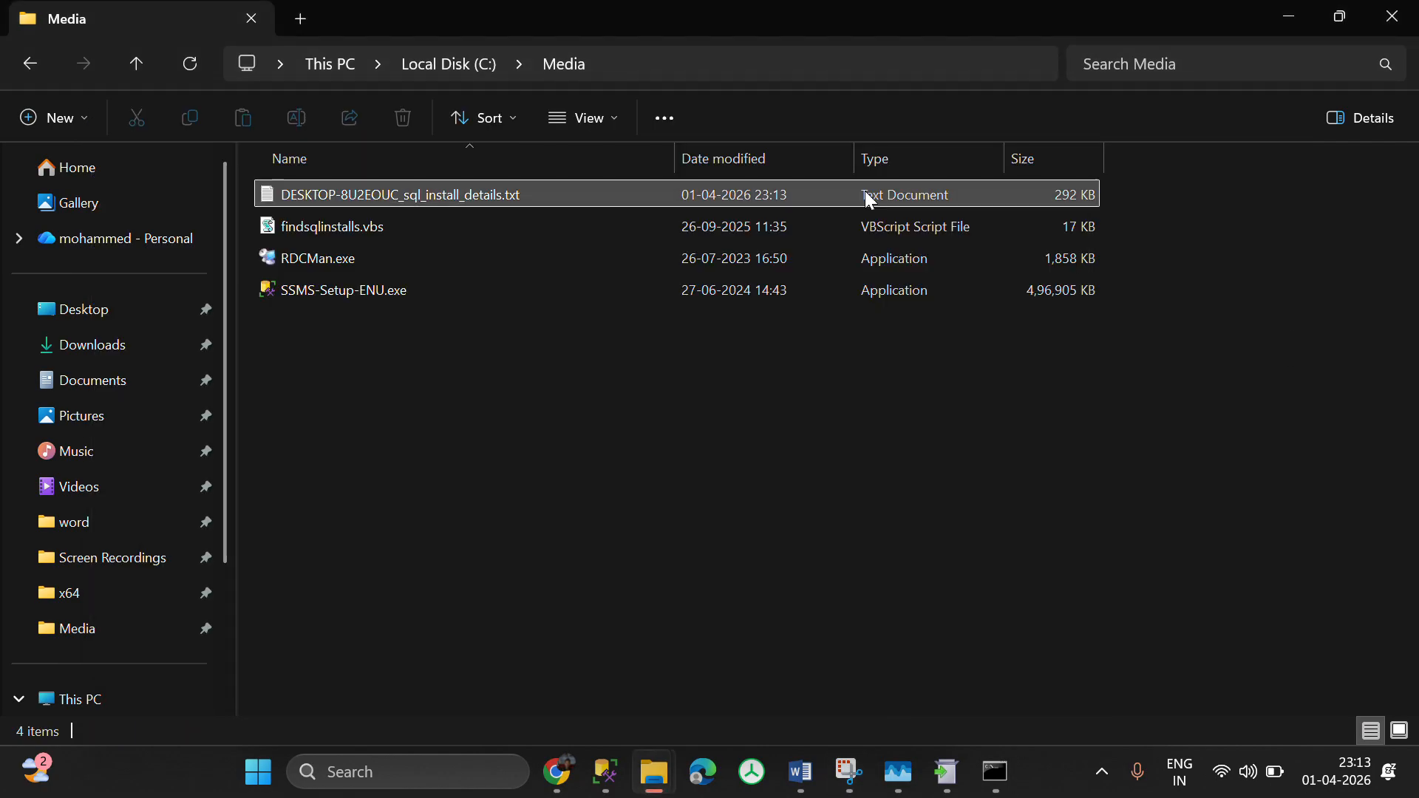
- Open DESKTOP-8U2EOUC_sql_install_details.txt from the Media folder, maximize its window, and review the SQL Server 2025 Common Files entry
double_click(540, 212)
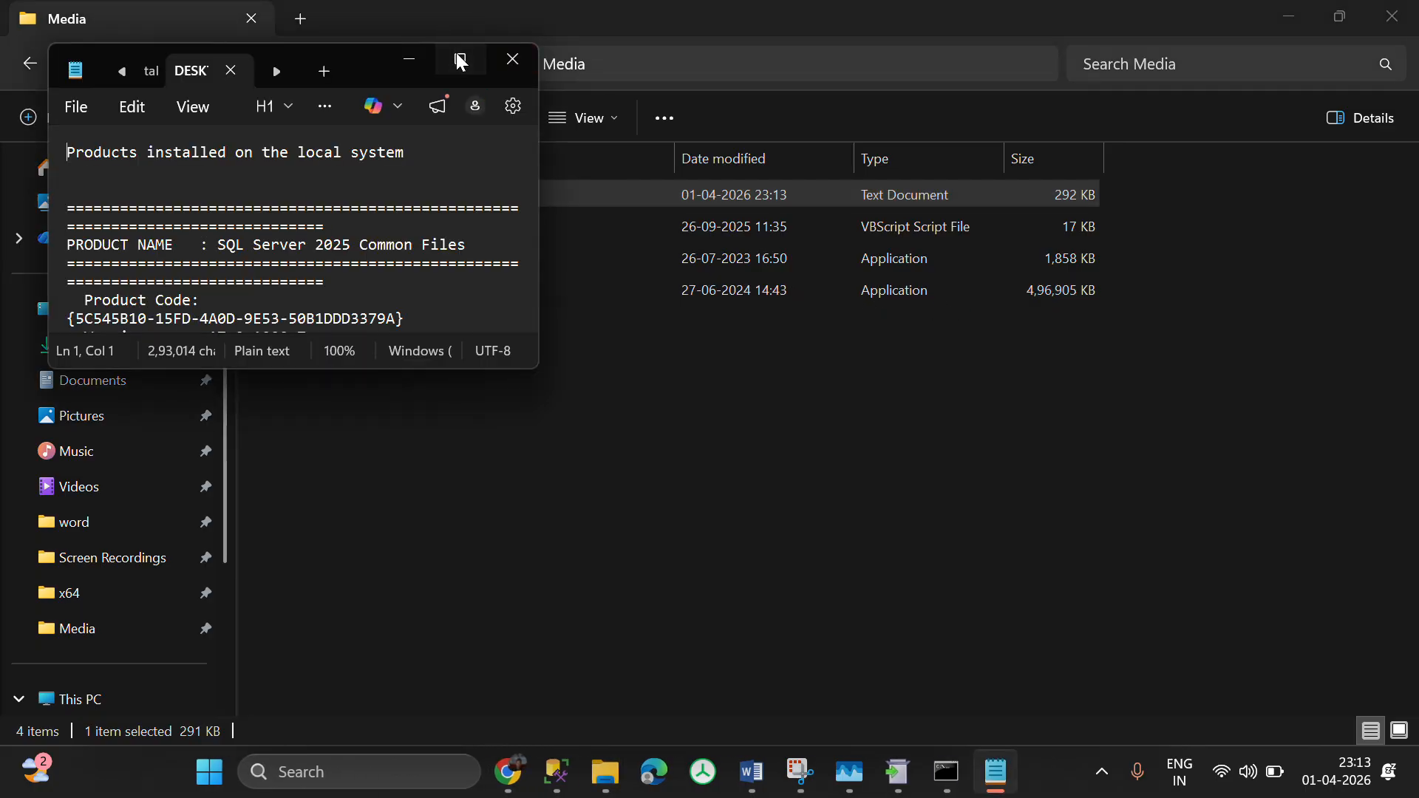
left_click(456, 53)
scroll(536, 351, "down", 1)
scroll(537, 352, "down", 4)
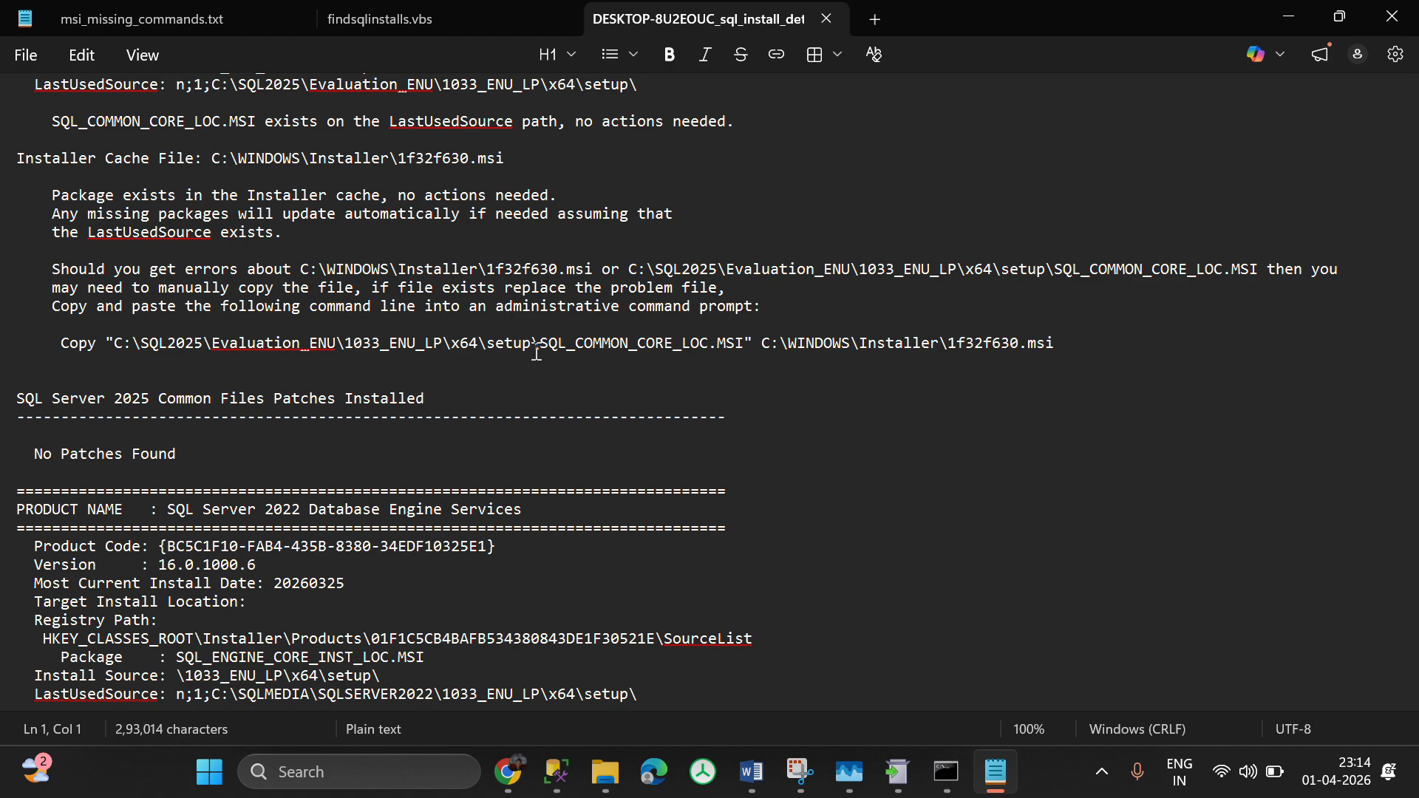
scroll(536, 353, "up", 1)
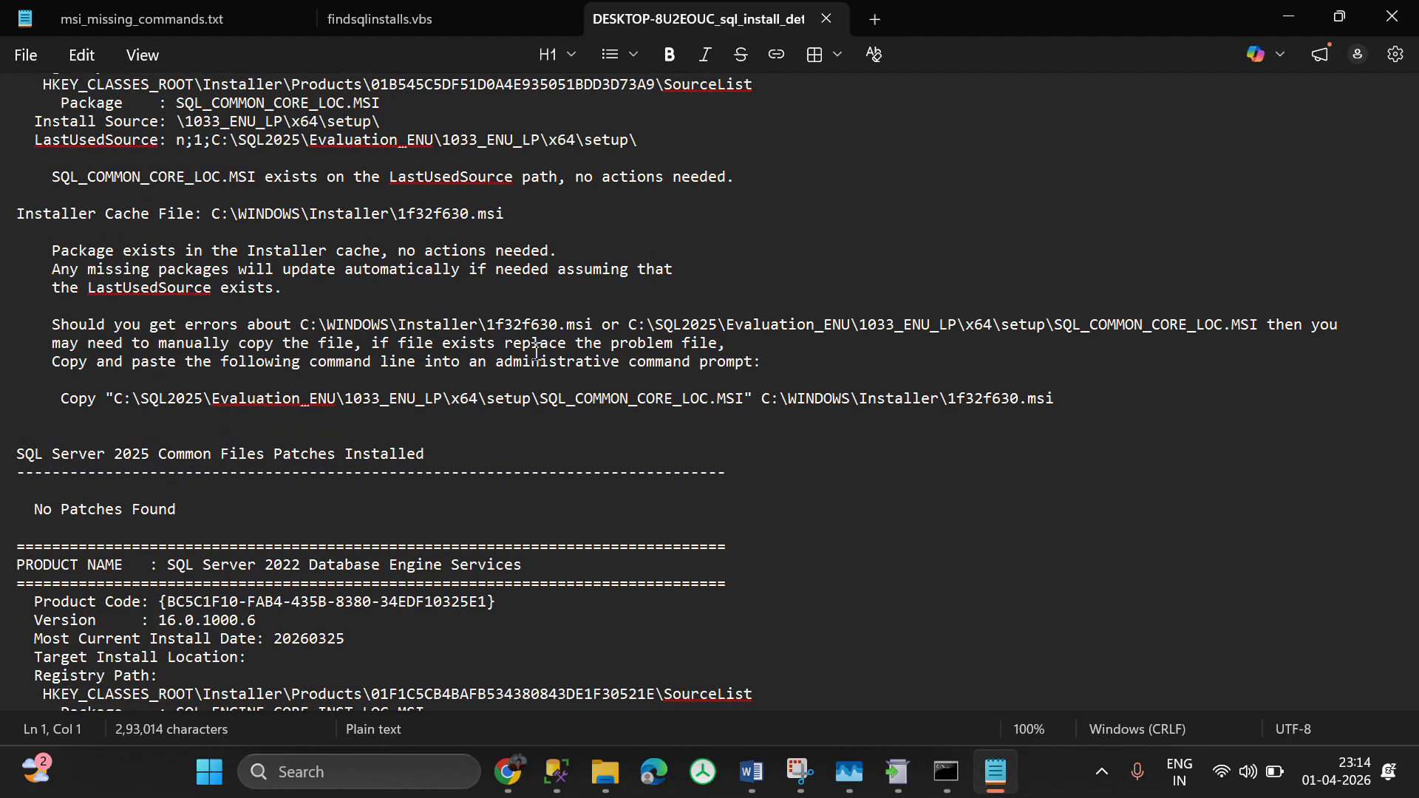
scroll(536, 352, "up", 3)
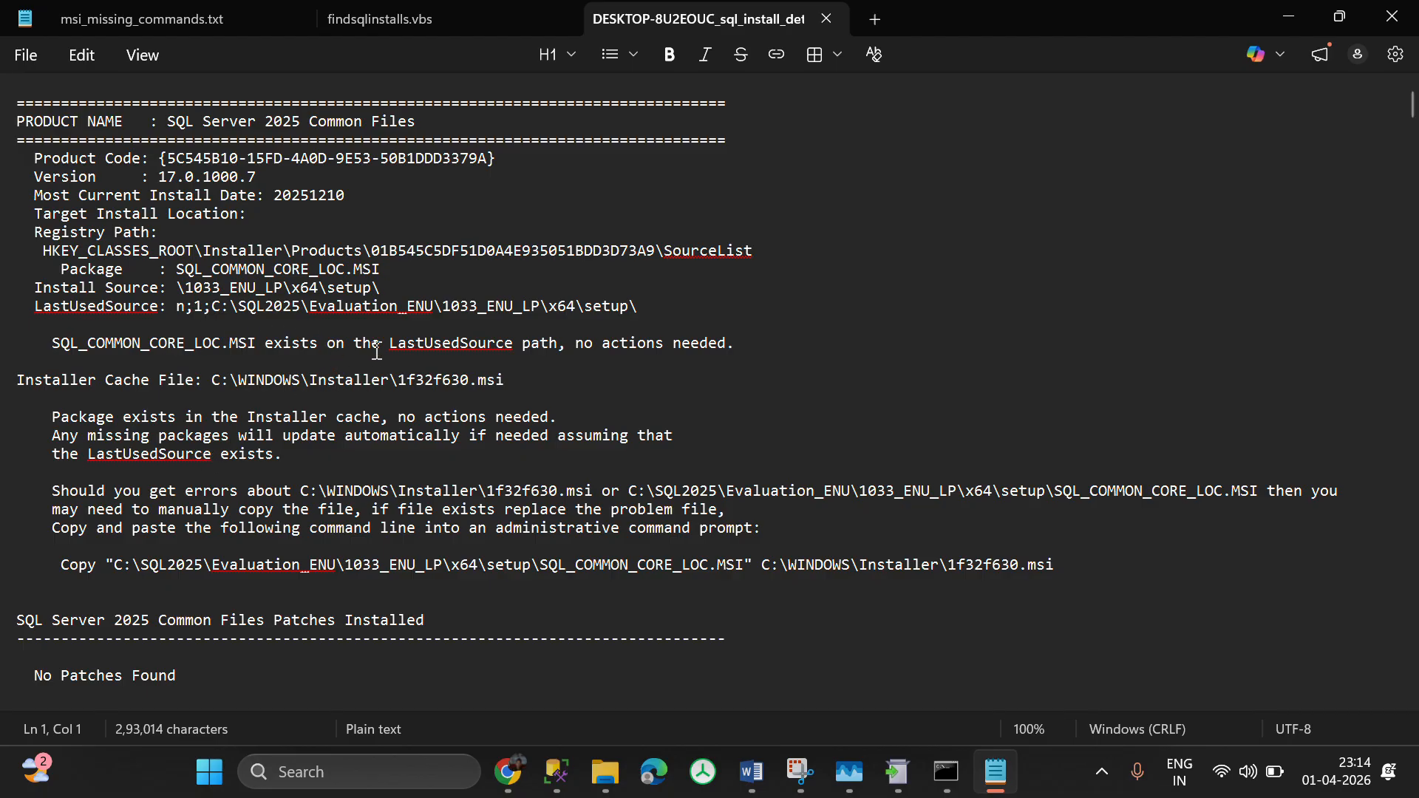
scroll(376, 350, "down", 2)
scroll(376, 351, "up", 2)
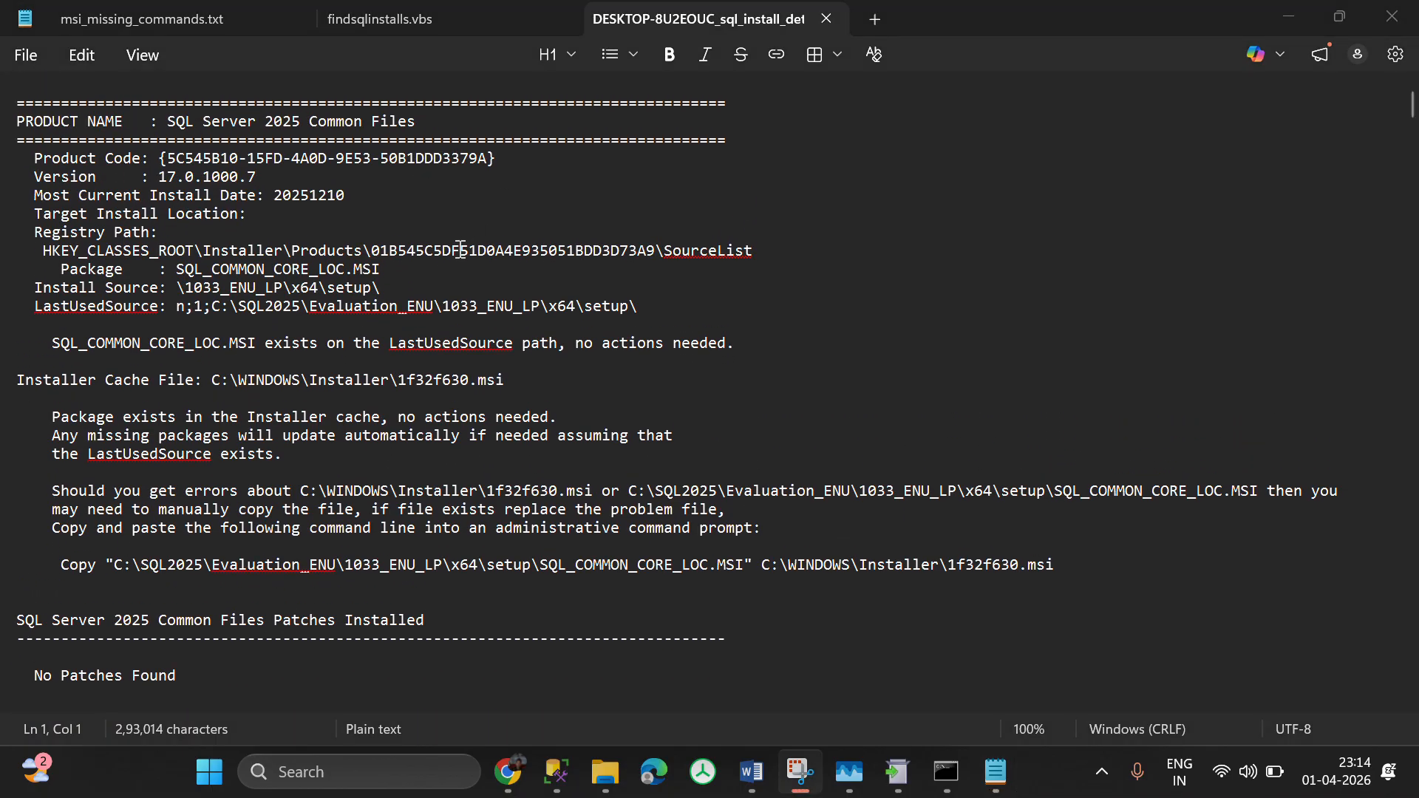
- Examine the missing-packages note and the Installer Cache File path in the SQL Server 2025 Common Files entry
left_click(112, 565)
left_click_drag(54, 437, 566, 452)
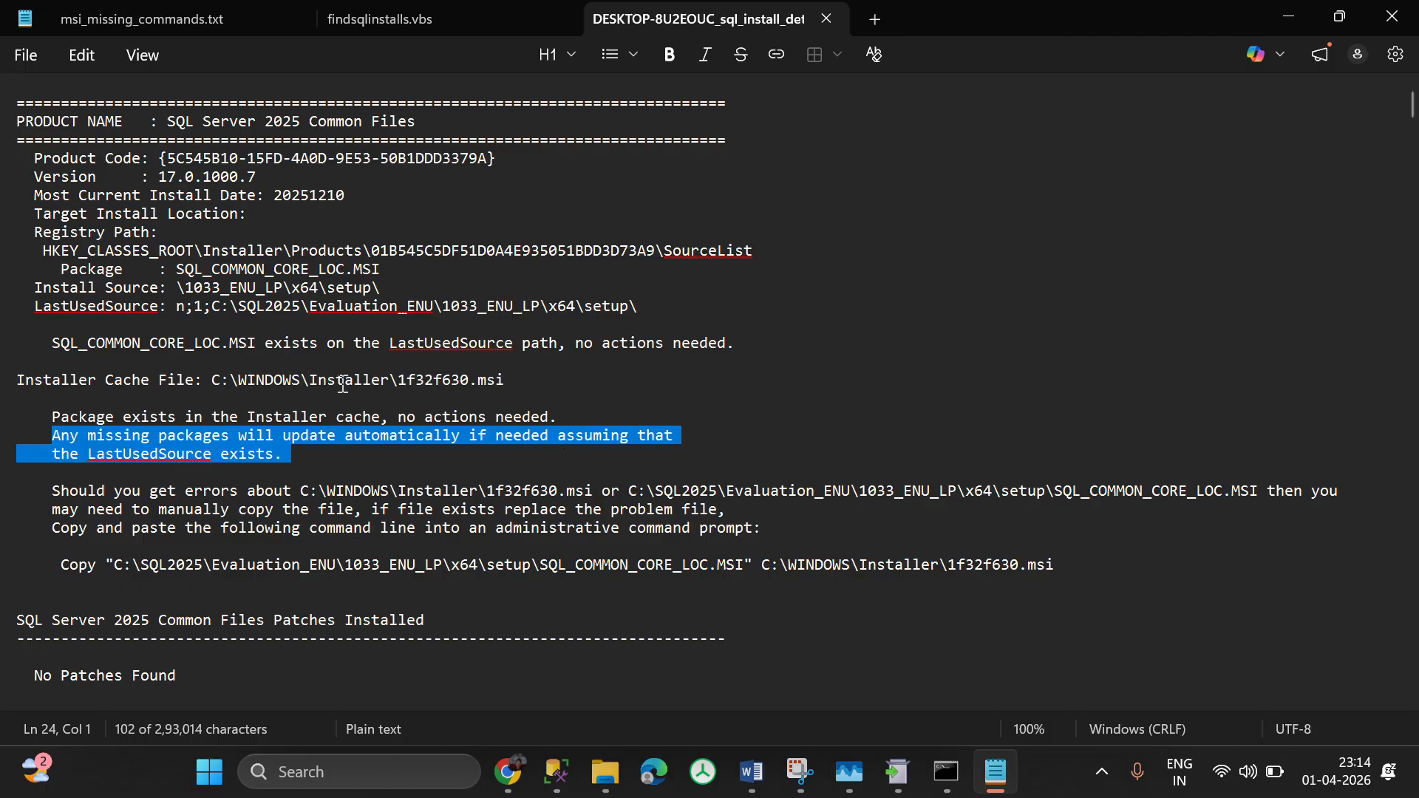
left_click_drag(345, 383, 184, 382)
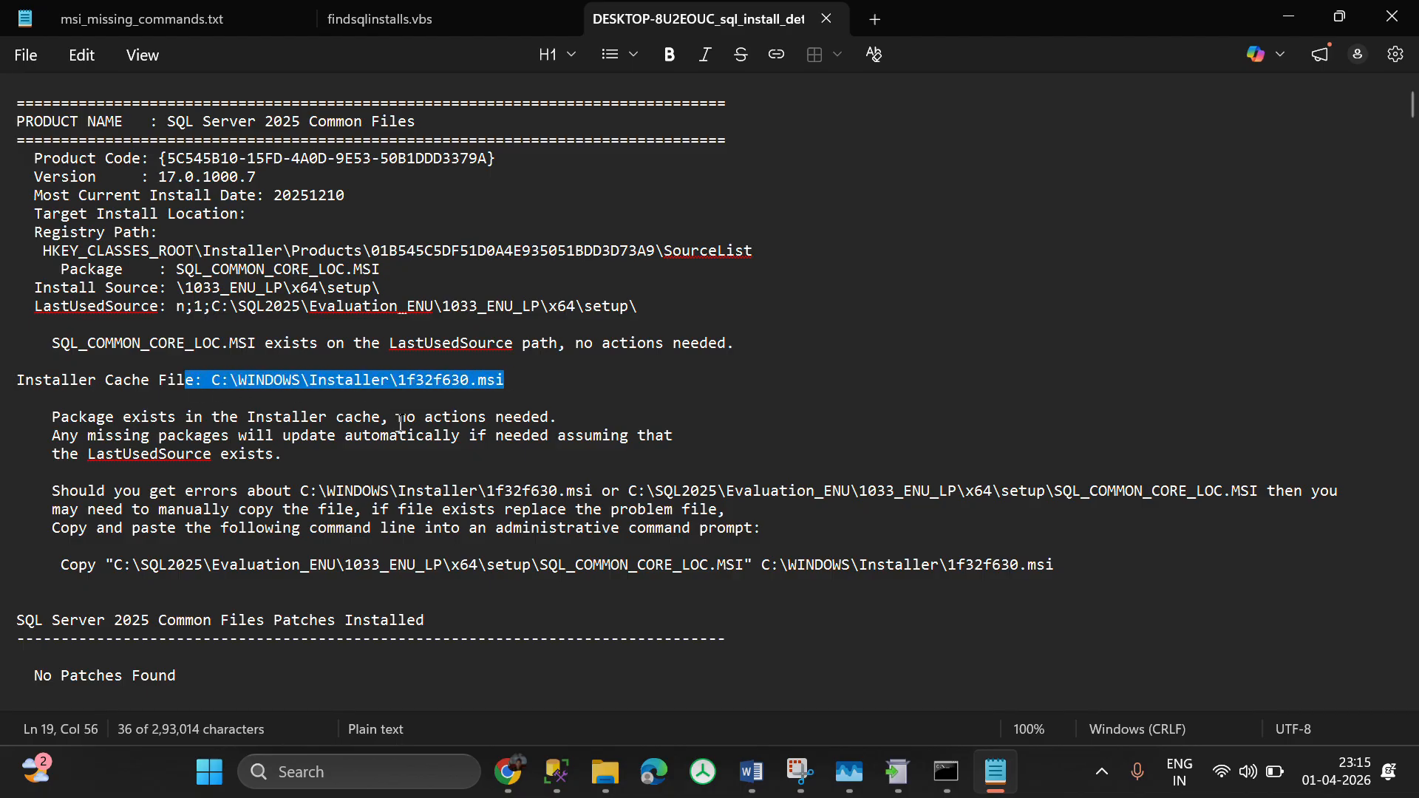
left_click(525, 378)
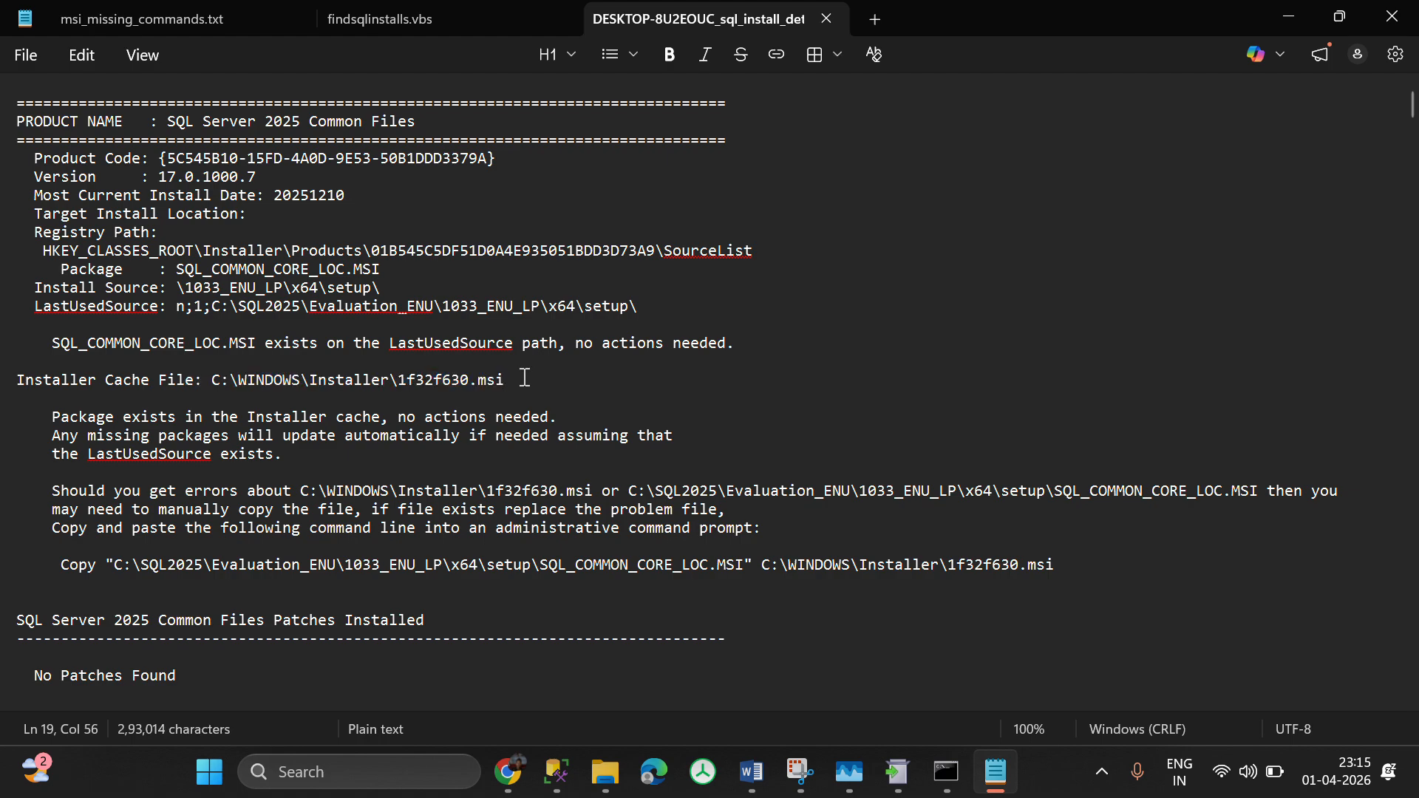
- Copy the SQL_COMMON_CORE_LOC.MSI copy command from the SQL Server 2025 Common Files entry into a new Notepad tab
scroll(426, 438, "down", 3)
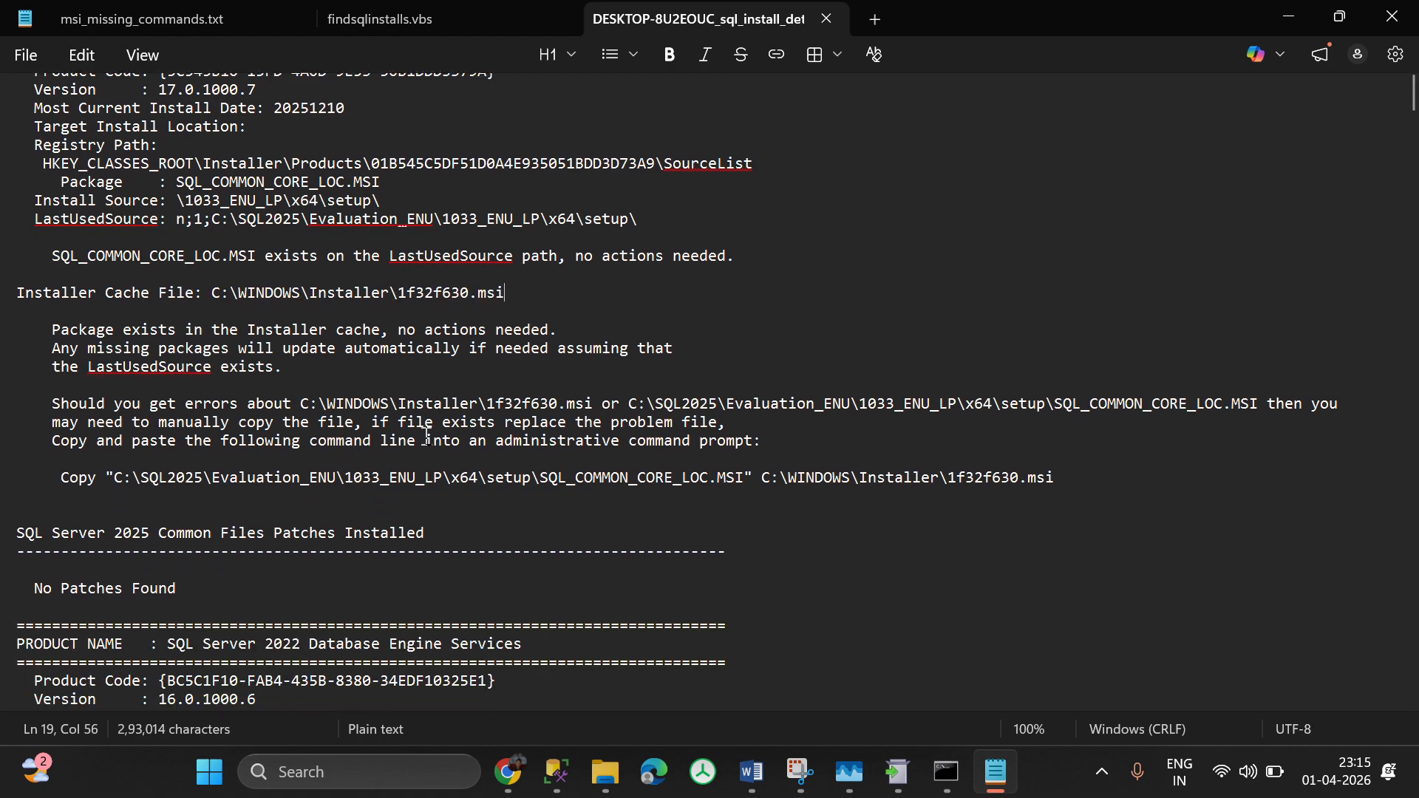
scroll(426, 438, "down", 3)
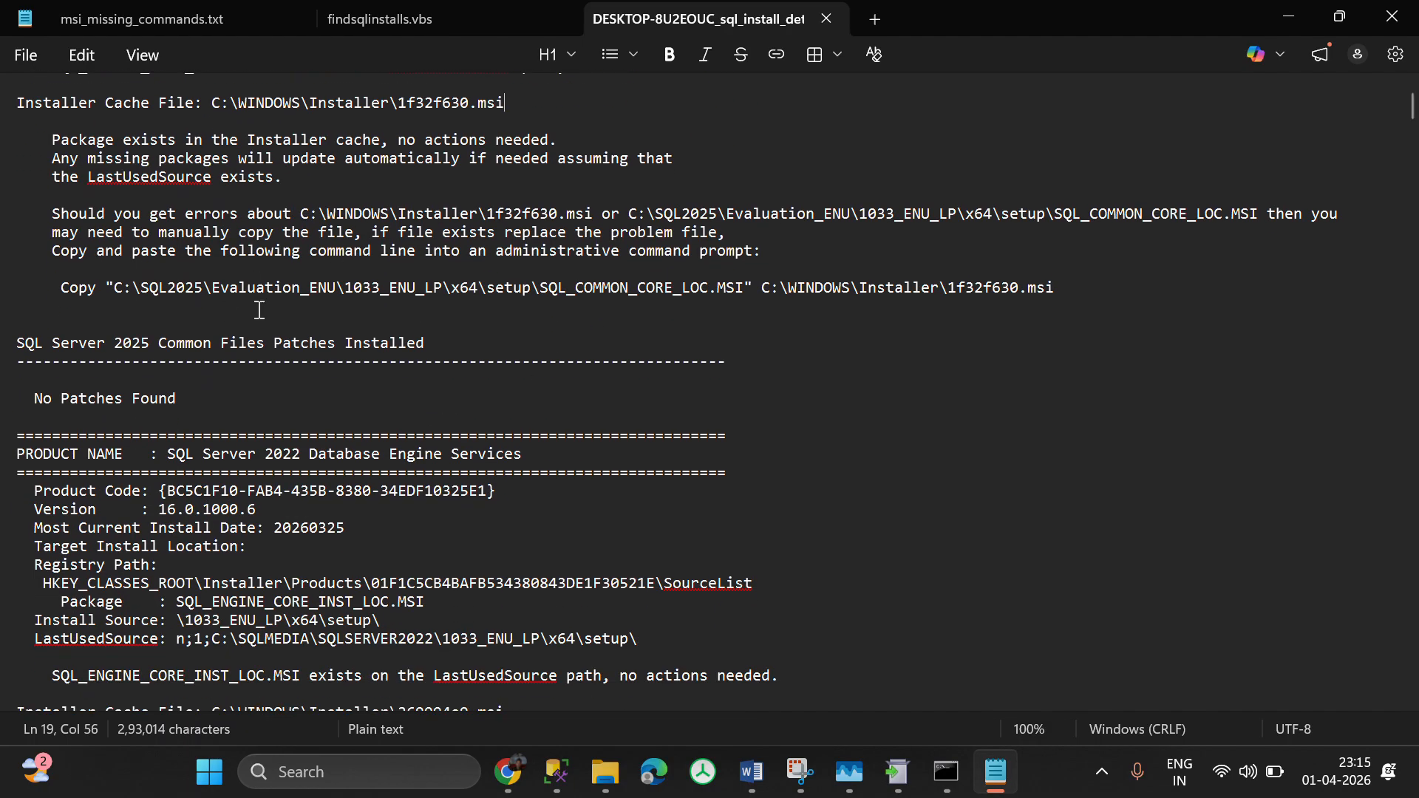
scroll(260, 310, "up", 2)
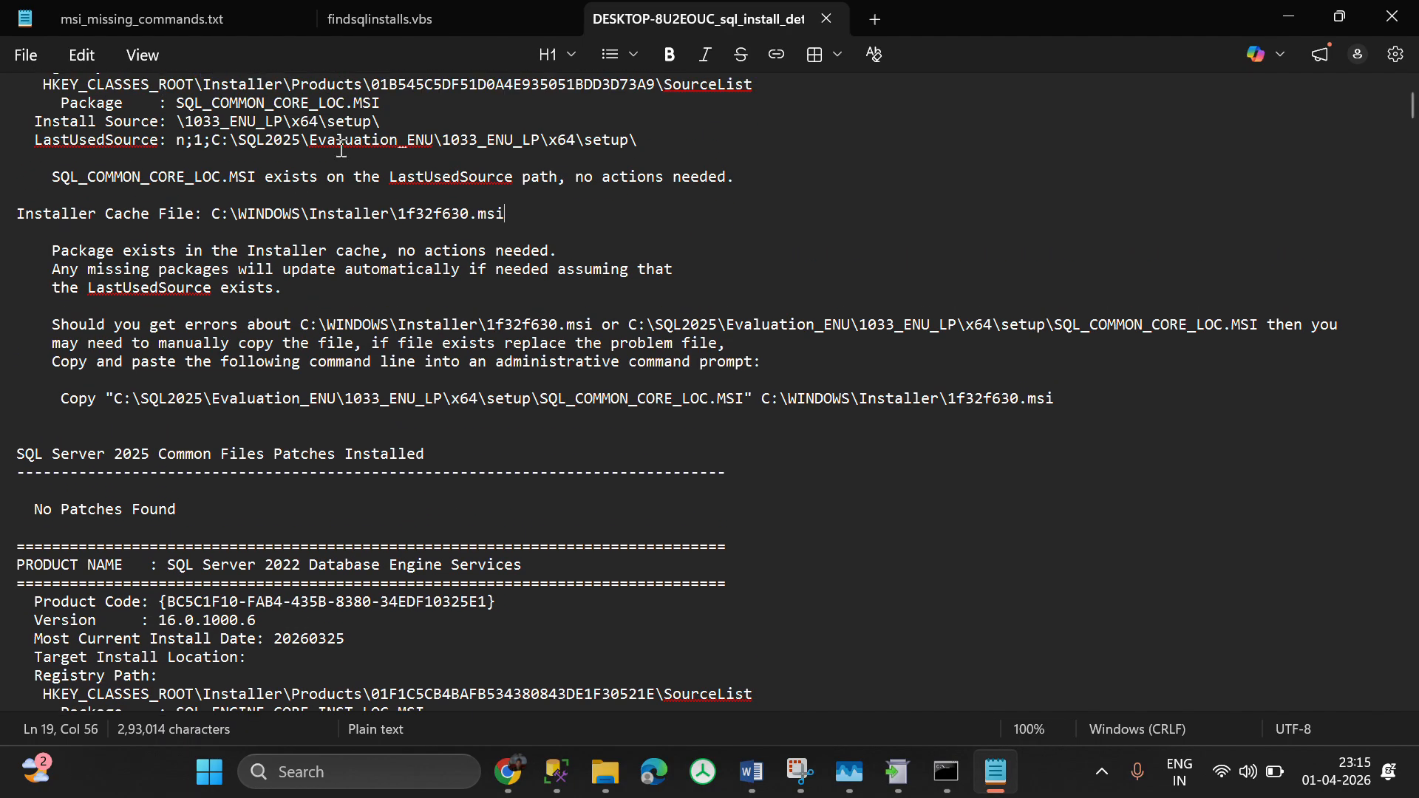
left_click_drag(1057, 399, 66, 406)
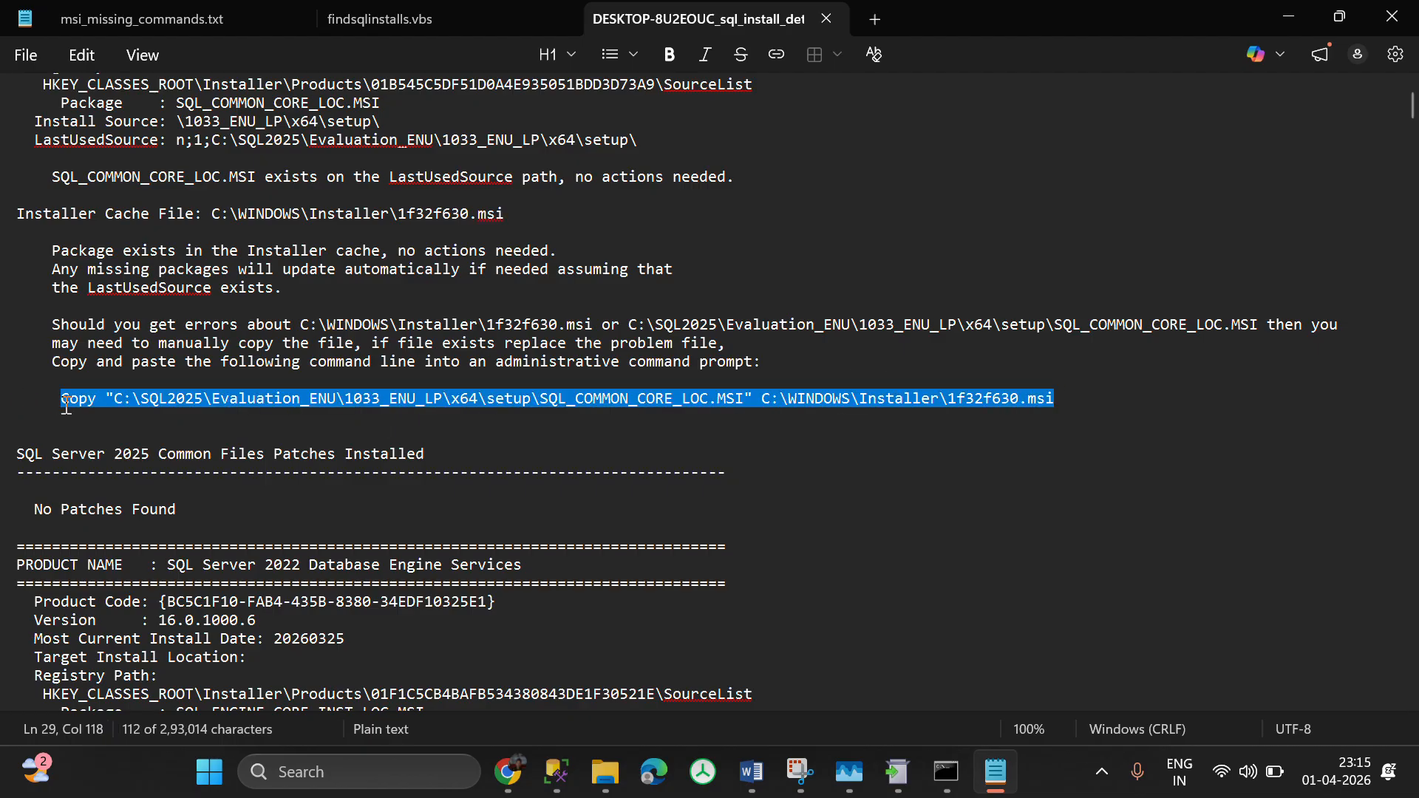
left_click(875, 20)
key("ctrl+v")
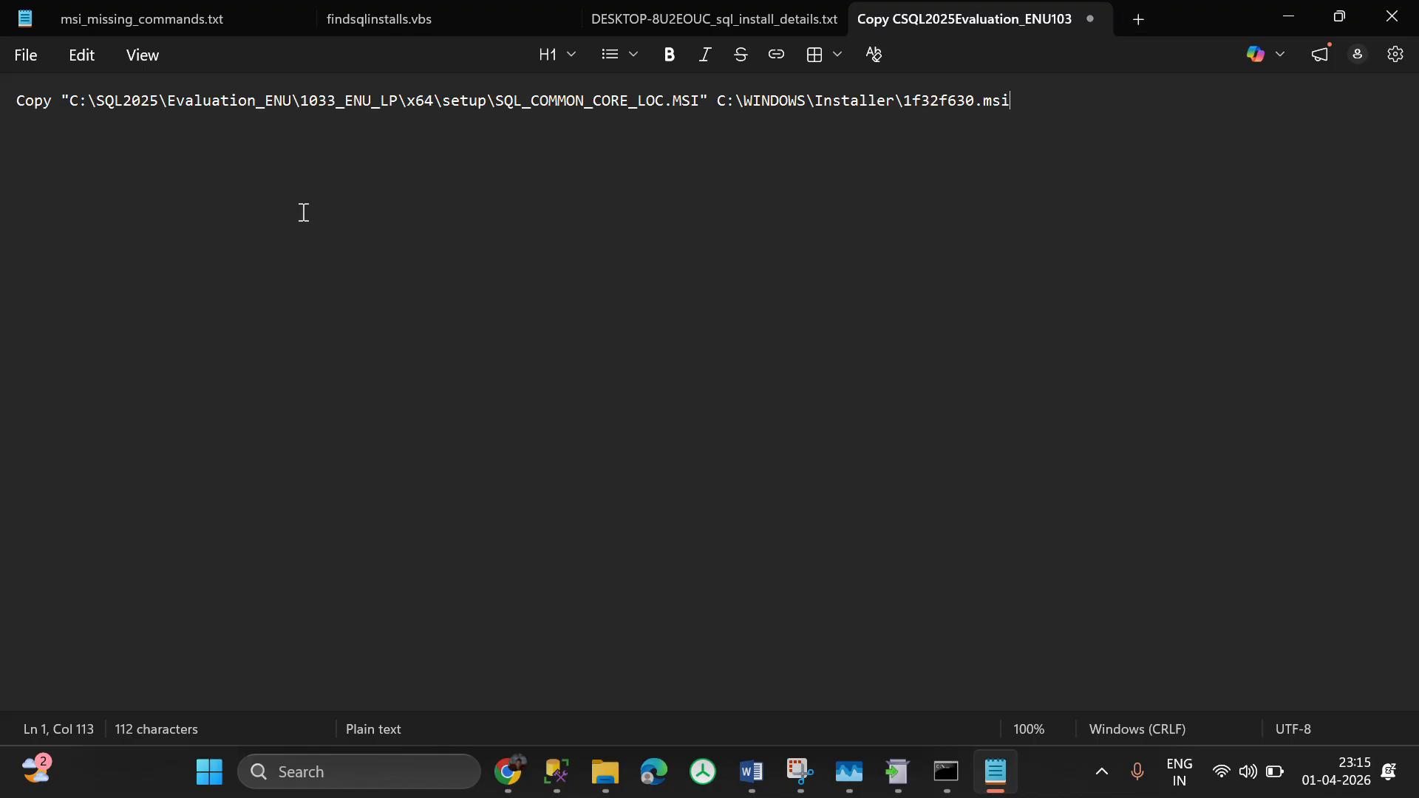
- Look through msi_missing_commands.txt and close it
left_click(244, 18)
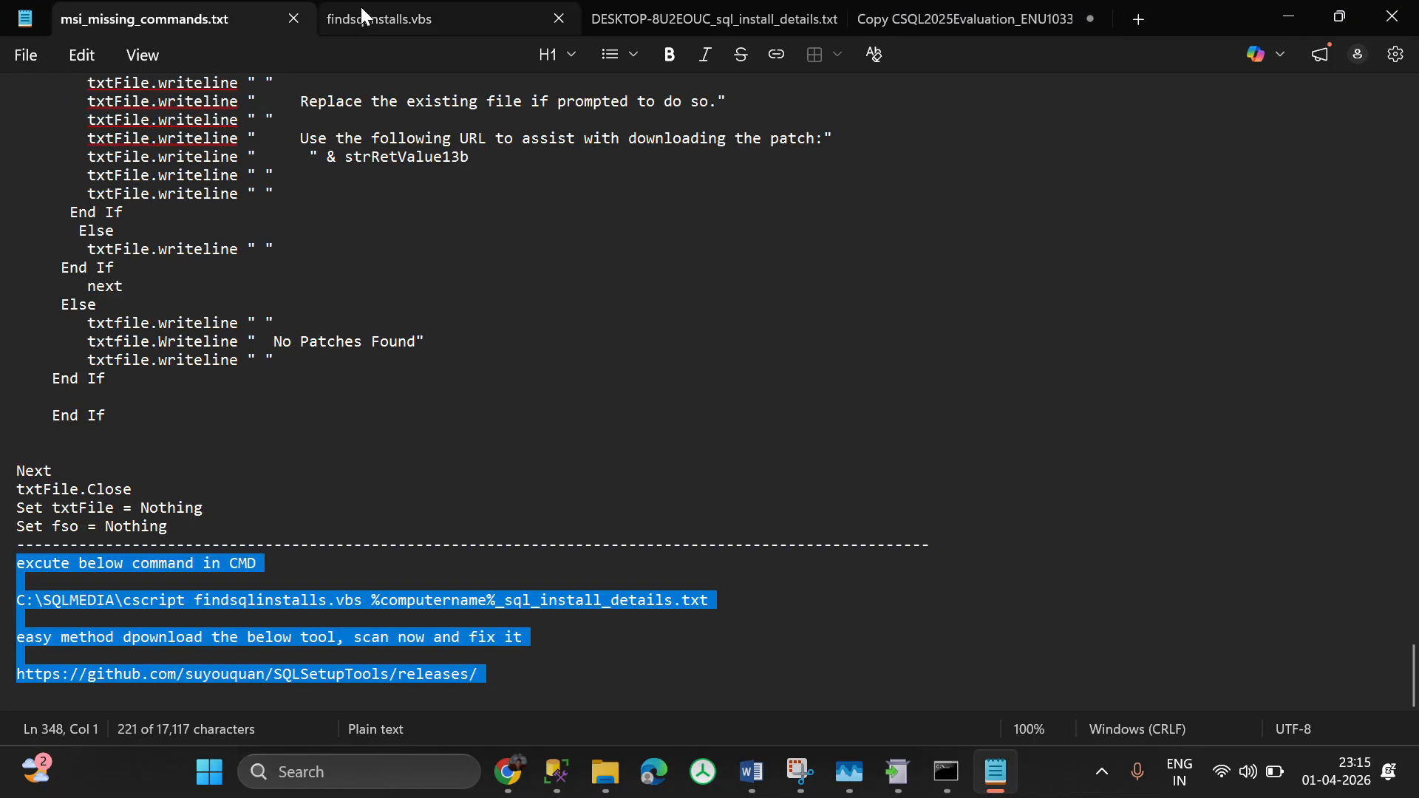
scroll(451, 326, "down", 1)
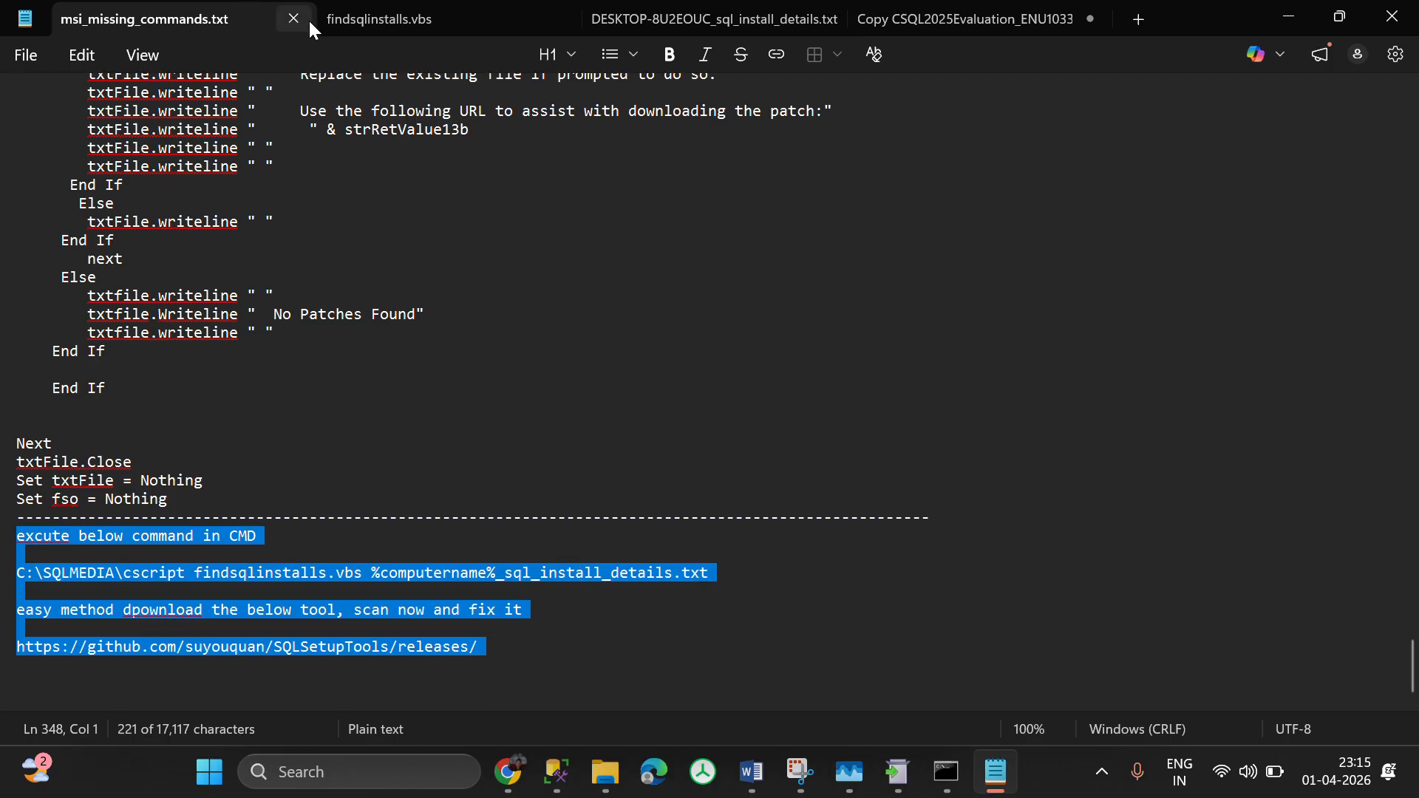
scroll(374, 420, "up", 20)
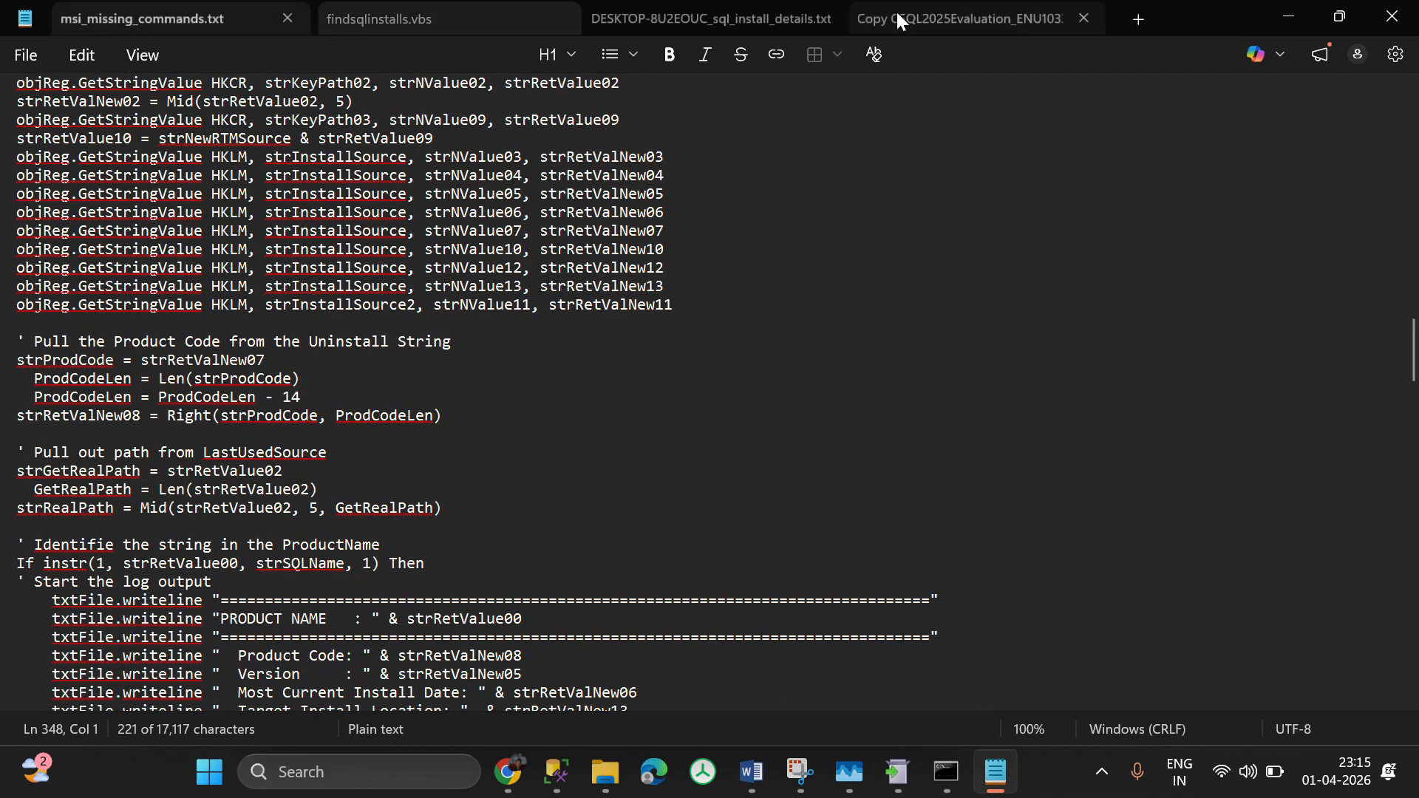
left_click_drag(897, 13, 892, 13)
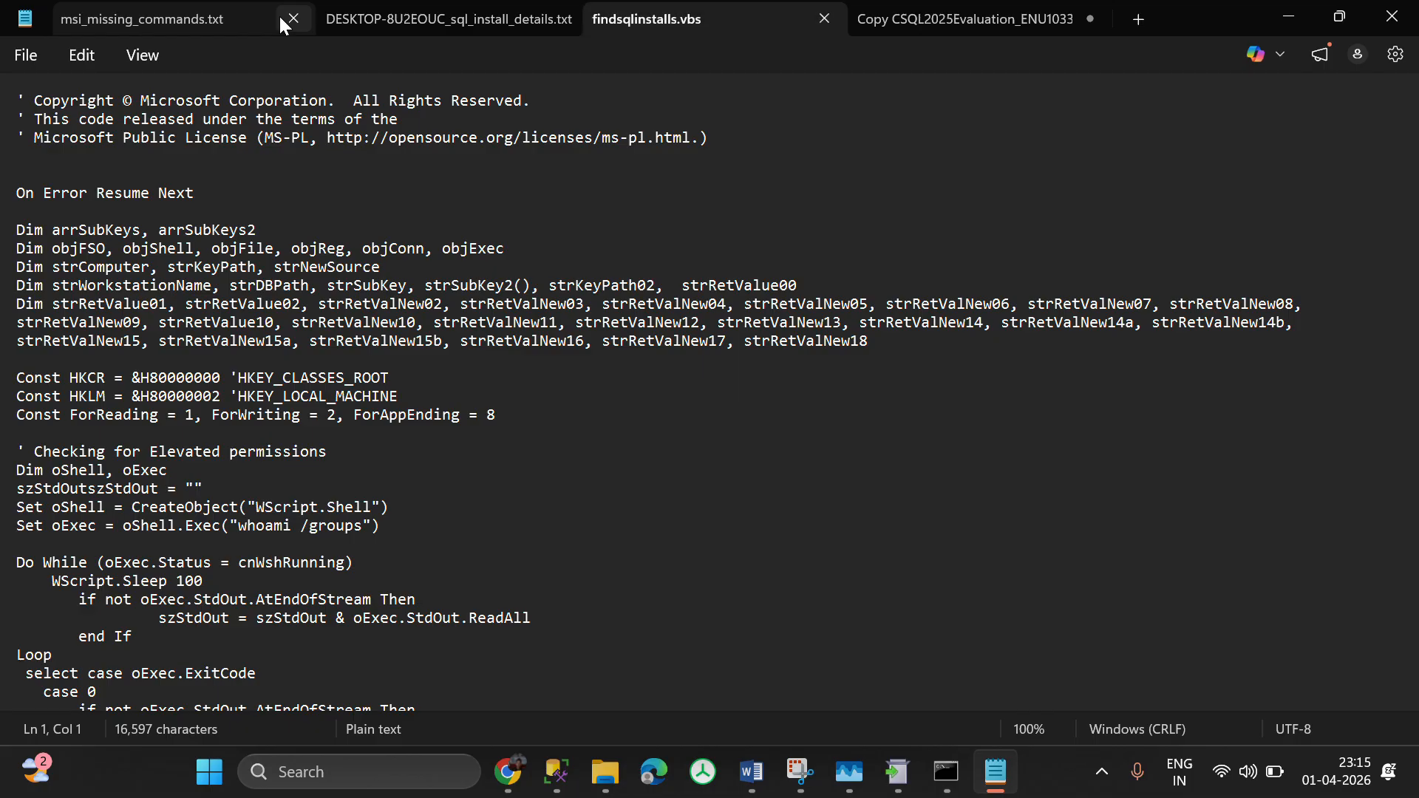
left_click(286, 23)
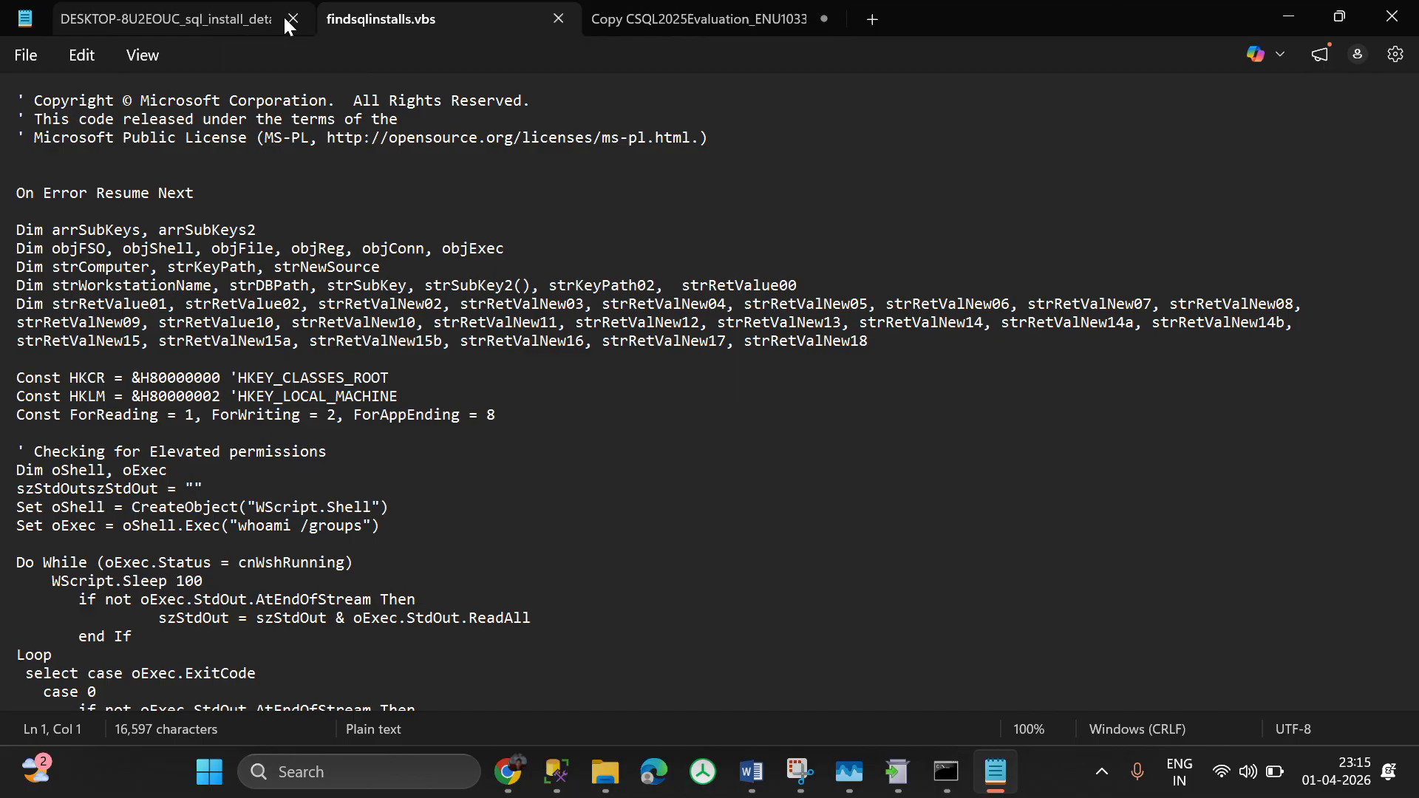
- Close findsqlinstalls.vbs and paste the SQL_ENGINE_CORE_INST_LOC.MSI copy command from the details file below the first command, separated by a blank line
left_click(185, 19)
scroll(332, 198, "down", 6)
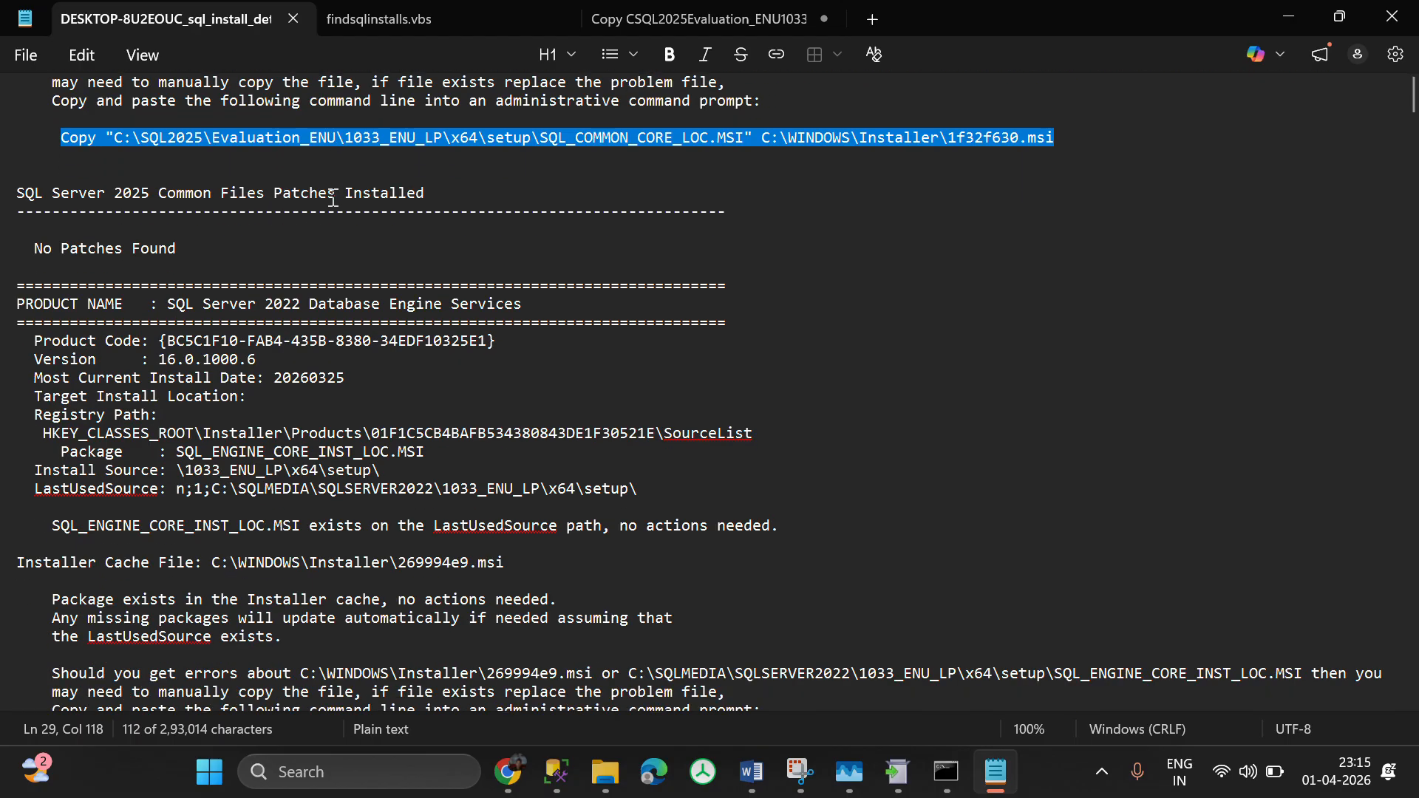
scroll(340, 207, "down", 4)
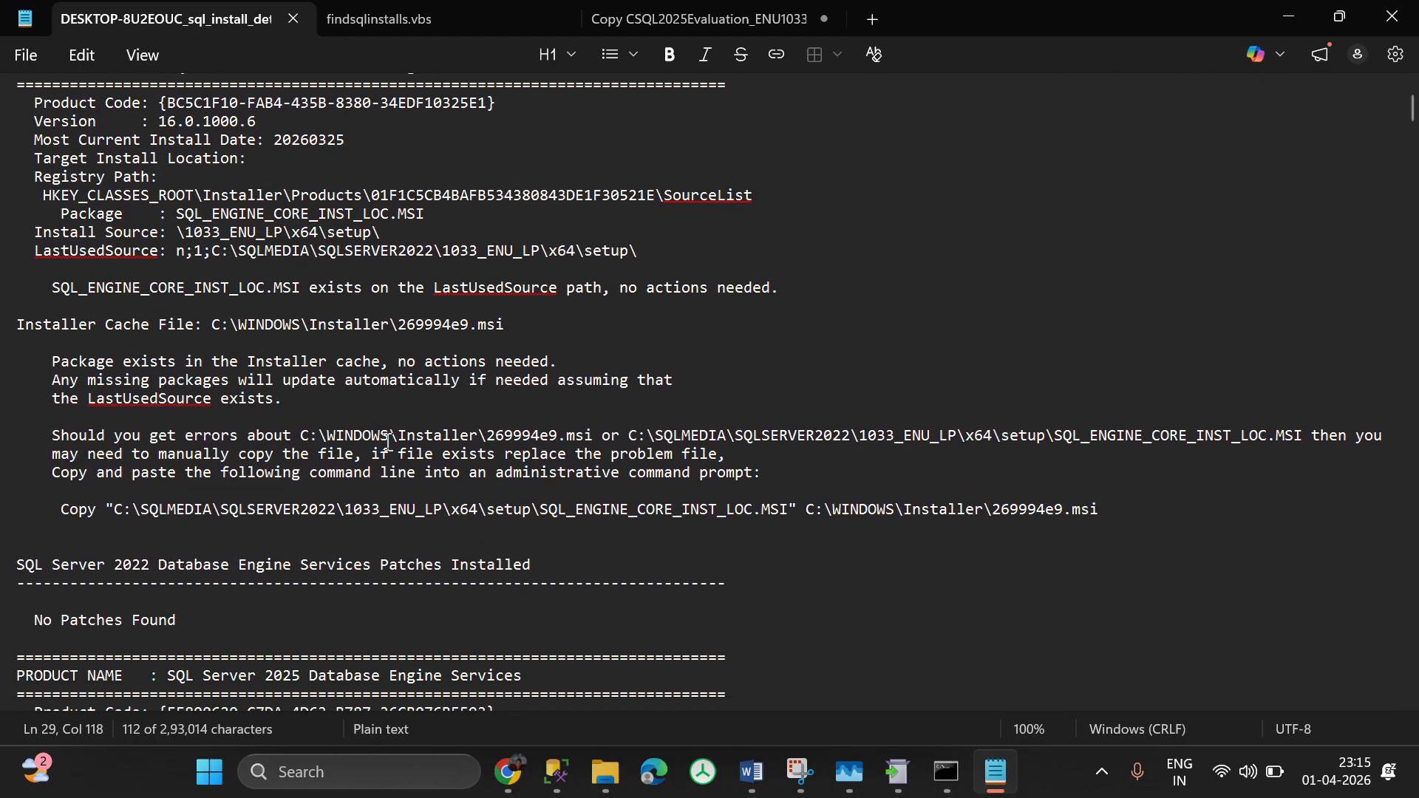
left_click_drag(1109, 508, 53, 510)
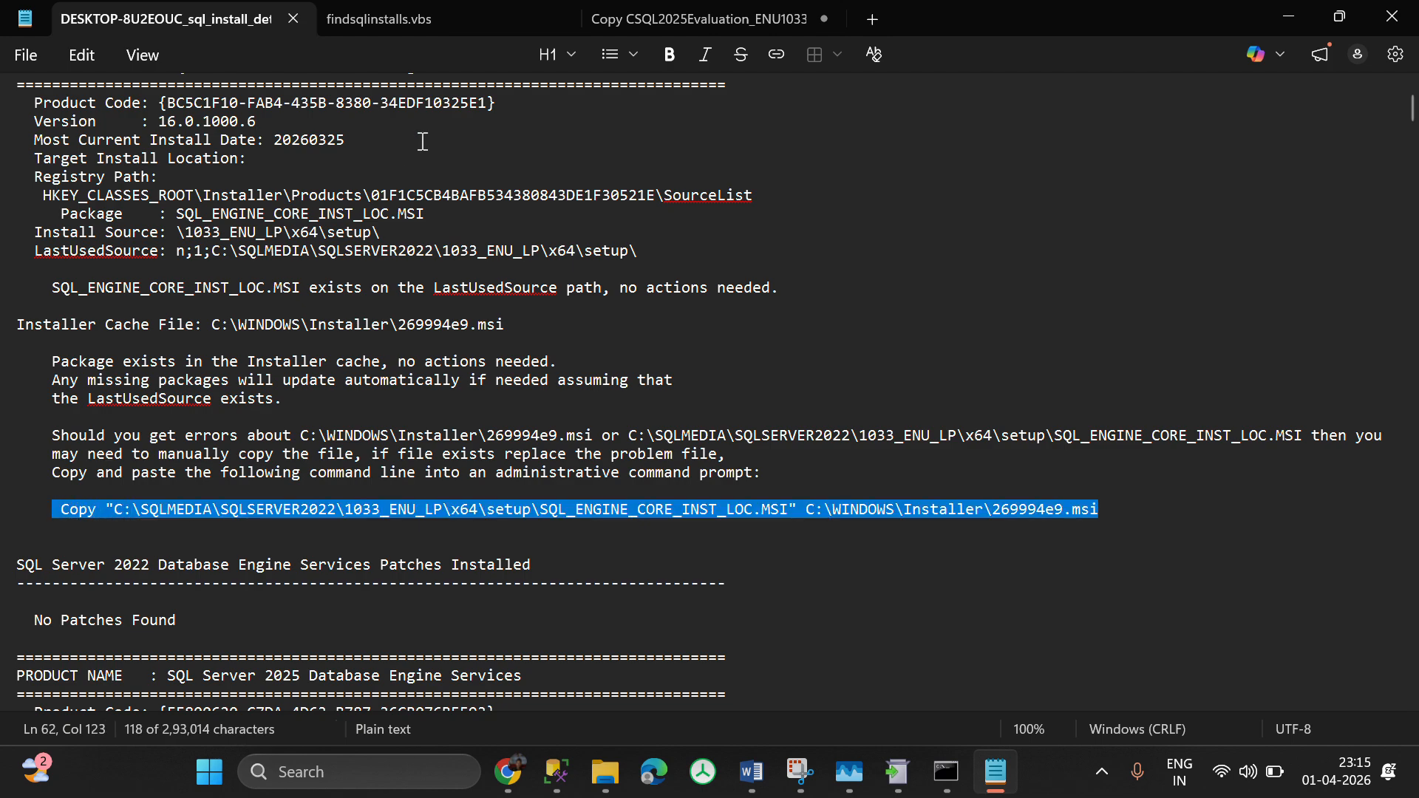
left_click(343, 12)
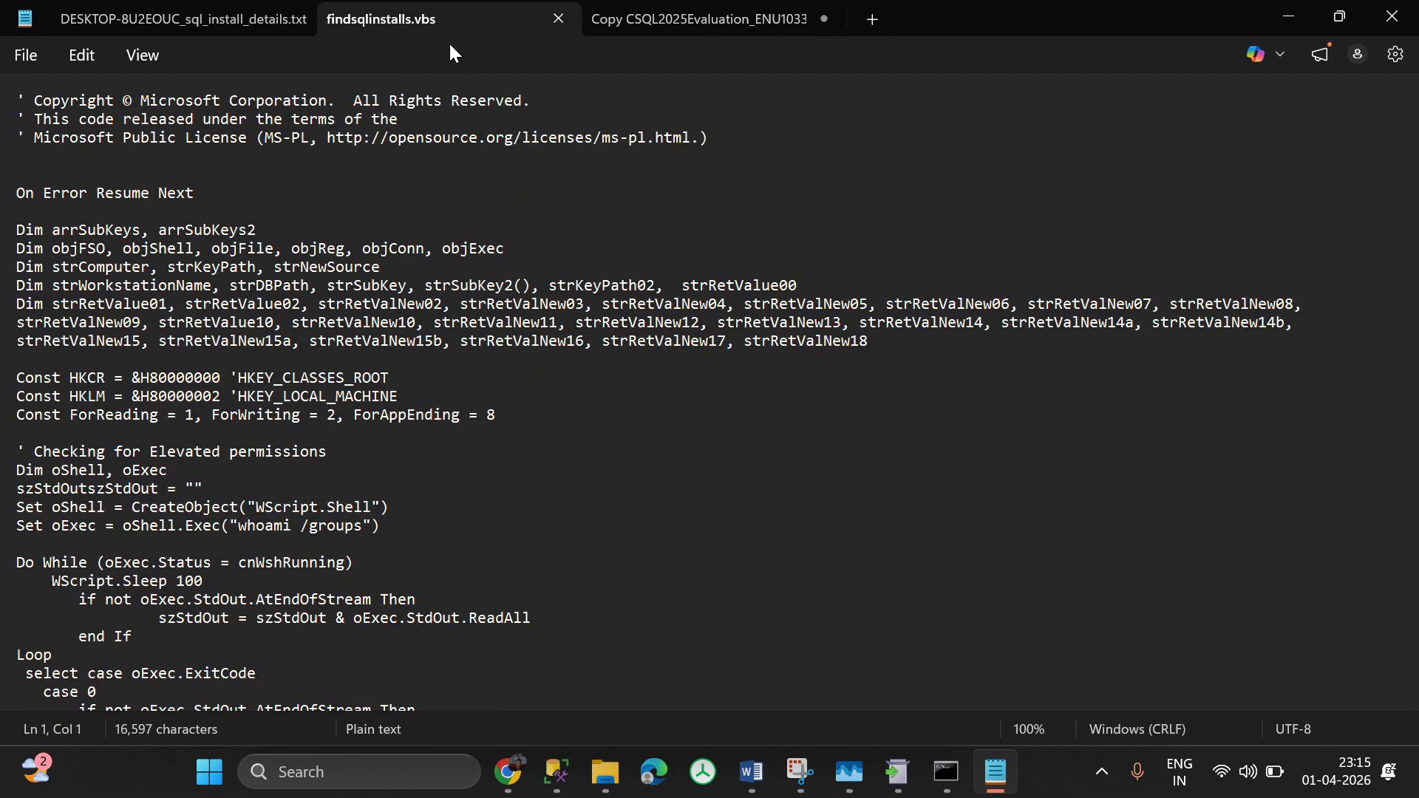
left_click(558, 19)
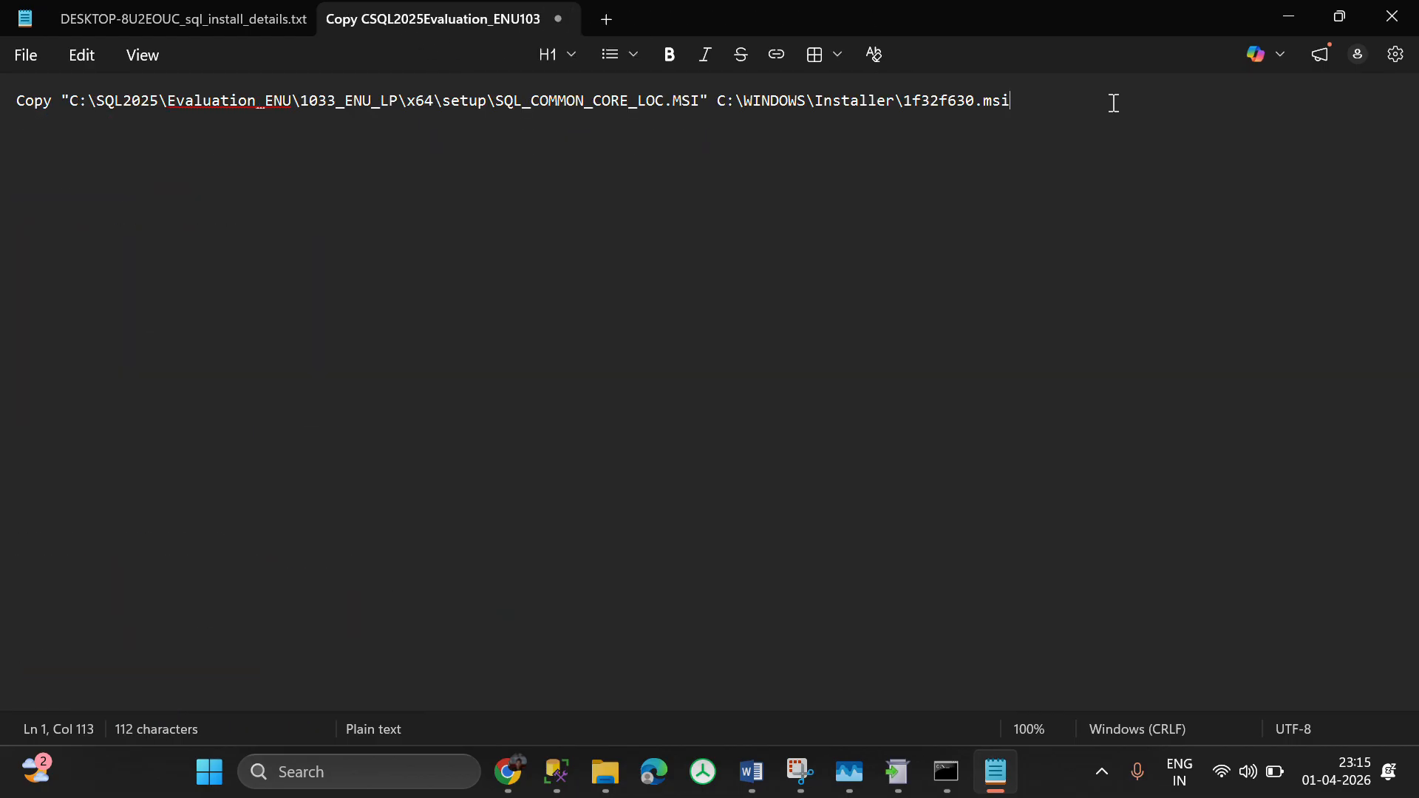
key("Return")
key("Return")
key("ctrl+v")
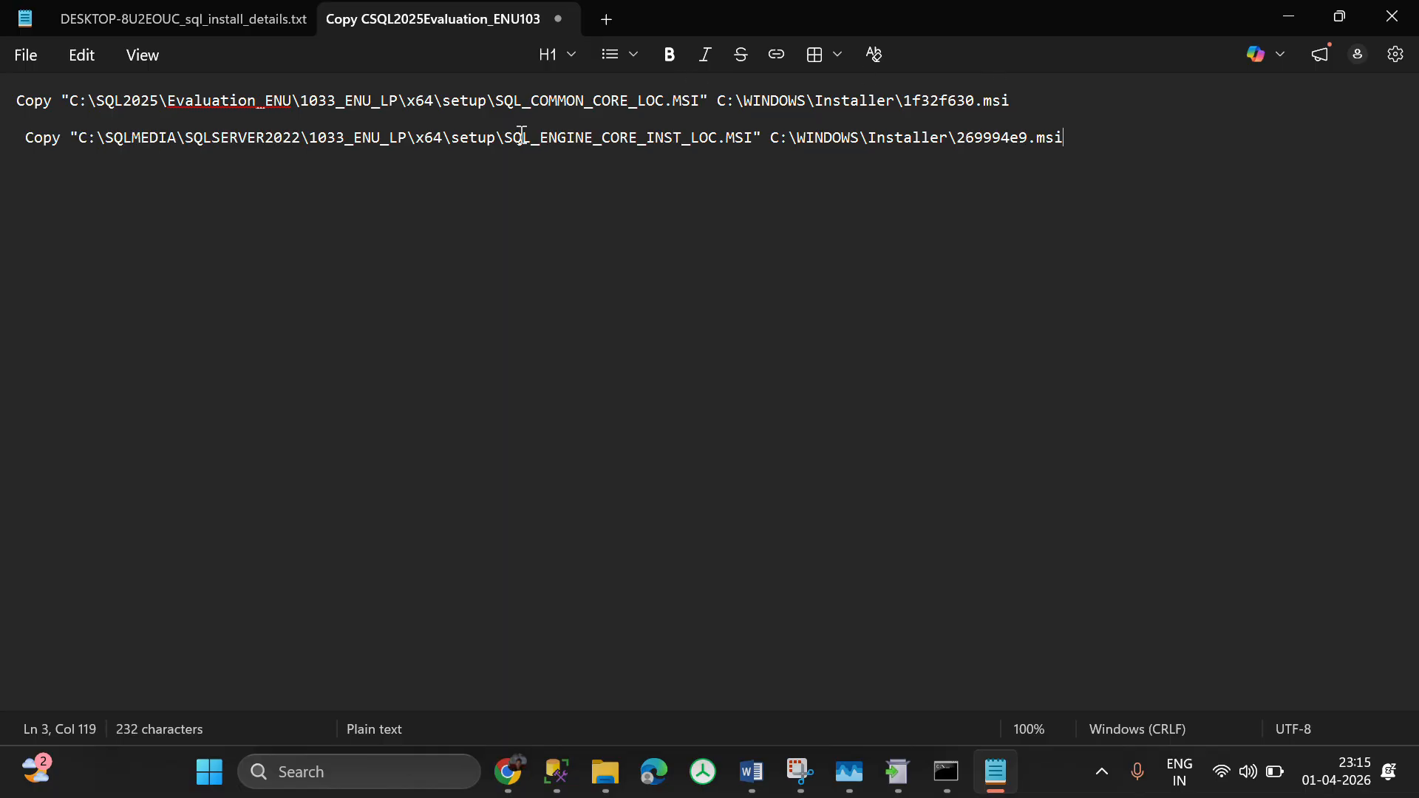
- Review the installer cache notes and copy commands in the SQL Server 2022 and 2025 Database Engine Services entries of the details file
left_click(122, 9)
scroll(334, 436, "down", 4)
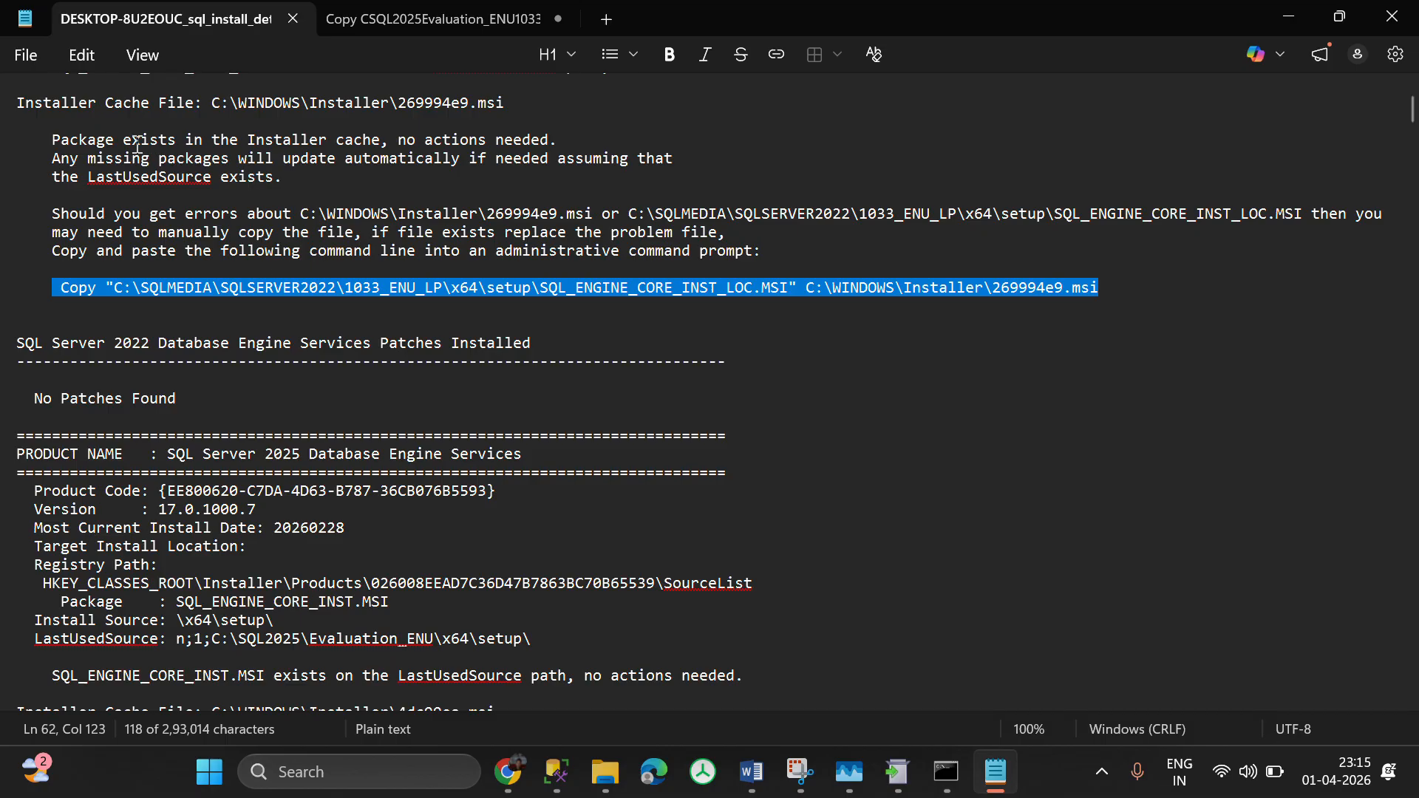
left_click_drag(131, 142, 411, 153)
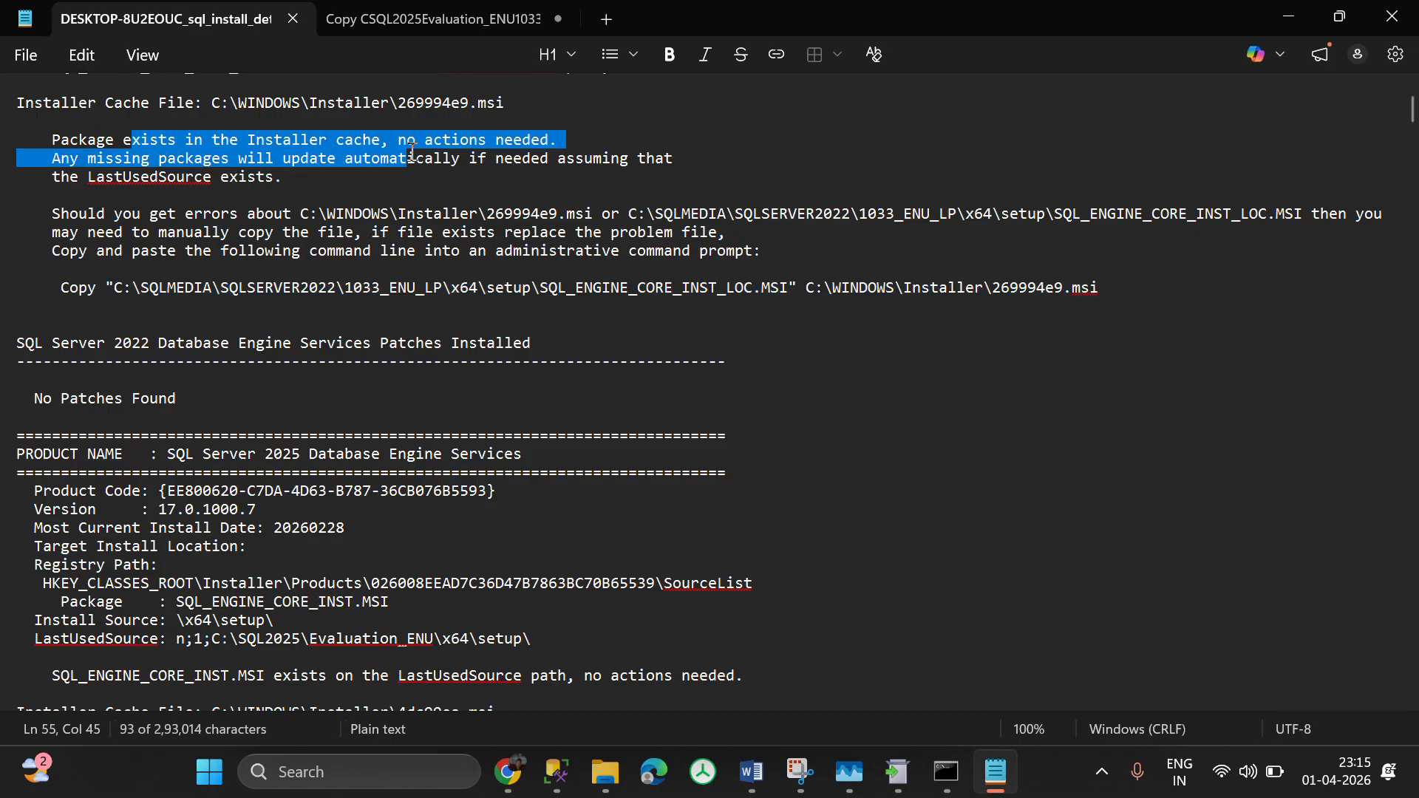
scroll(412, 153, "down", 4)
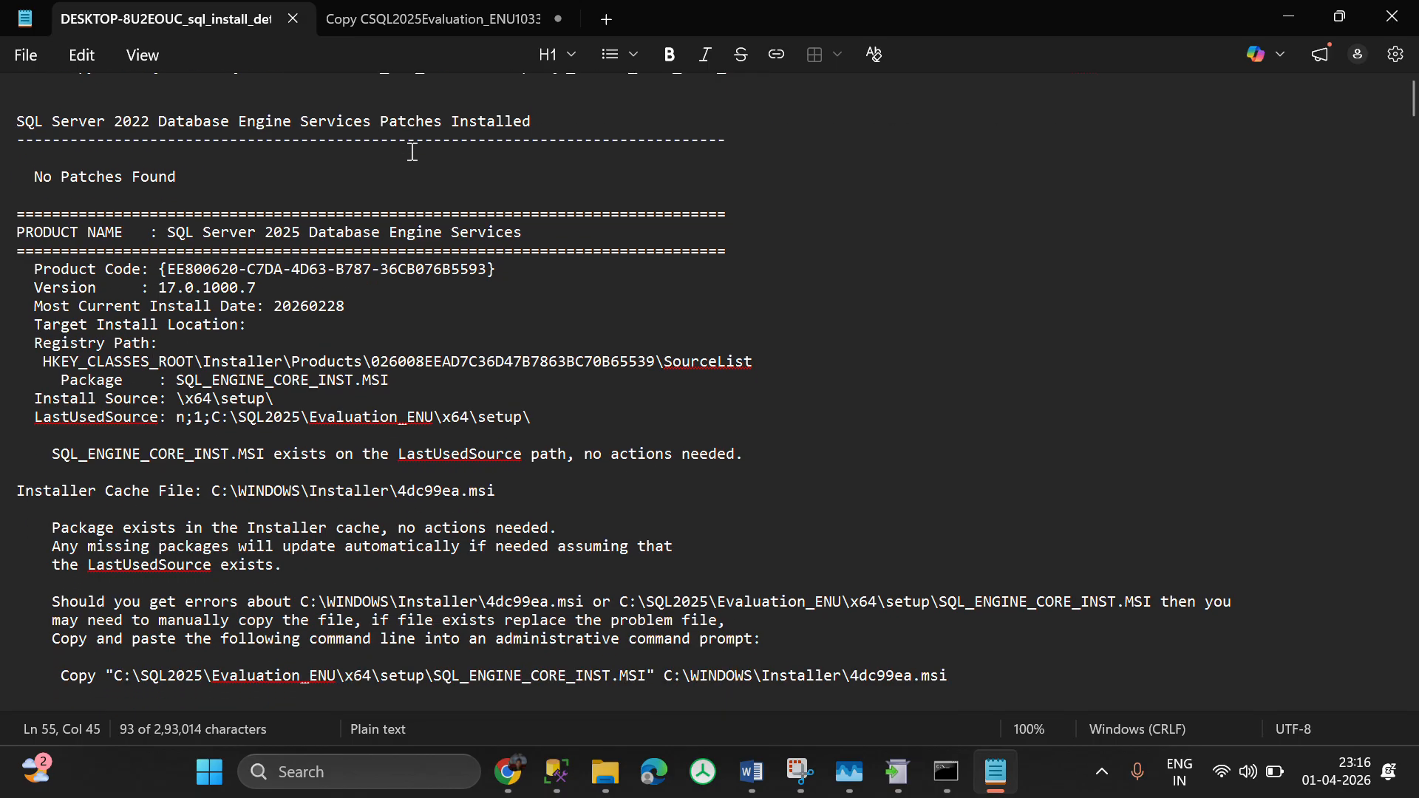
scroll(412, 152, "down", 3)
scroll(421, 228, "up", 1)
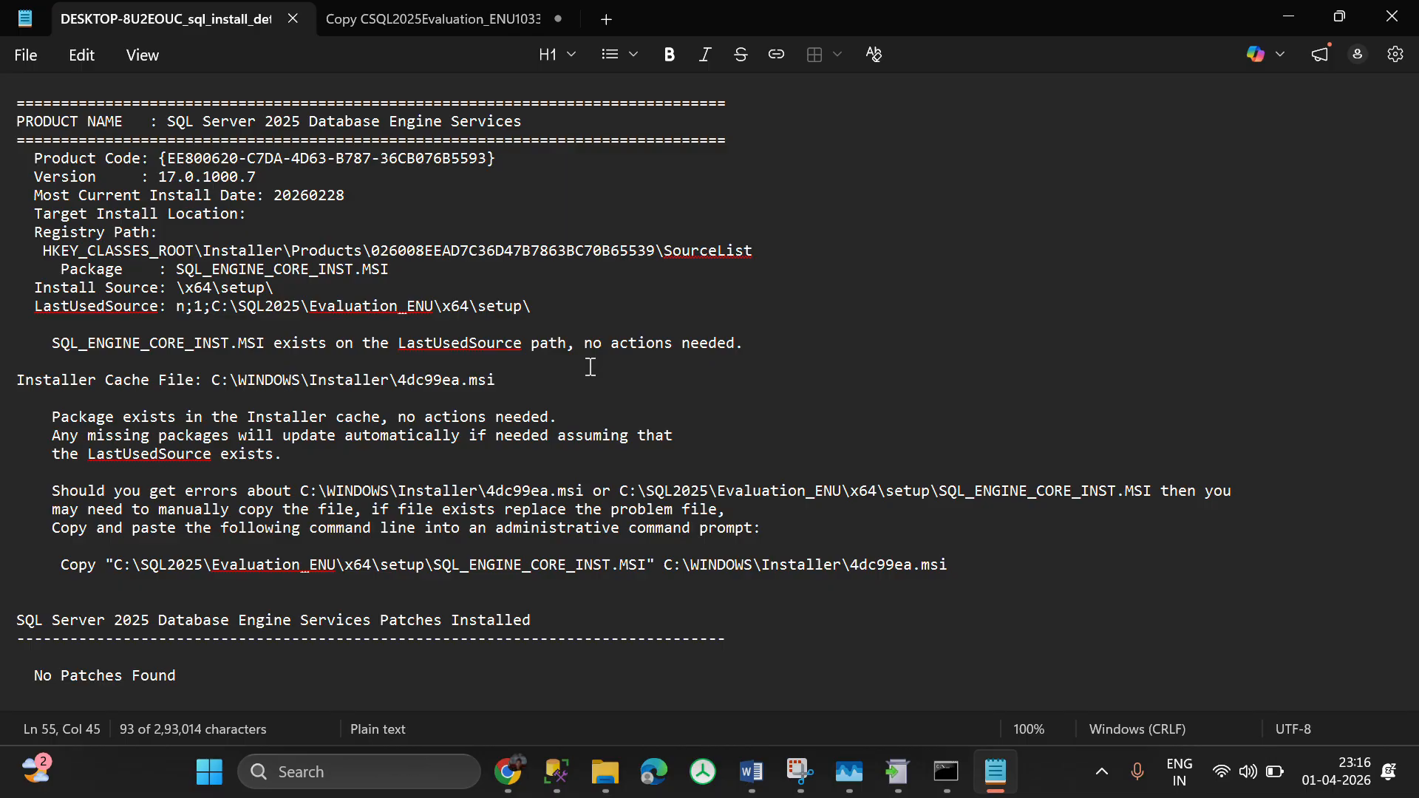
scroll(591, 368, "down", 1)
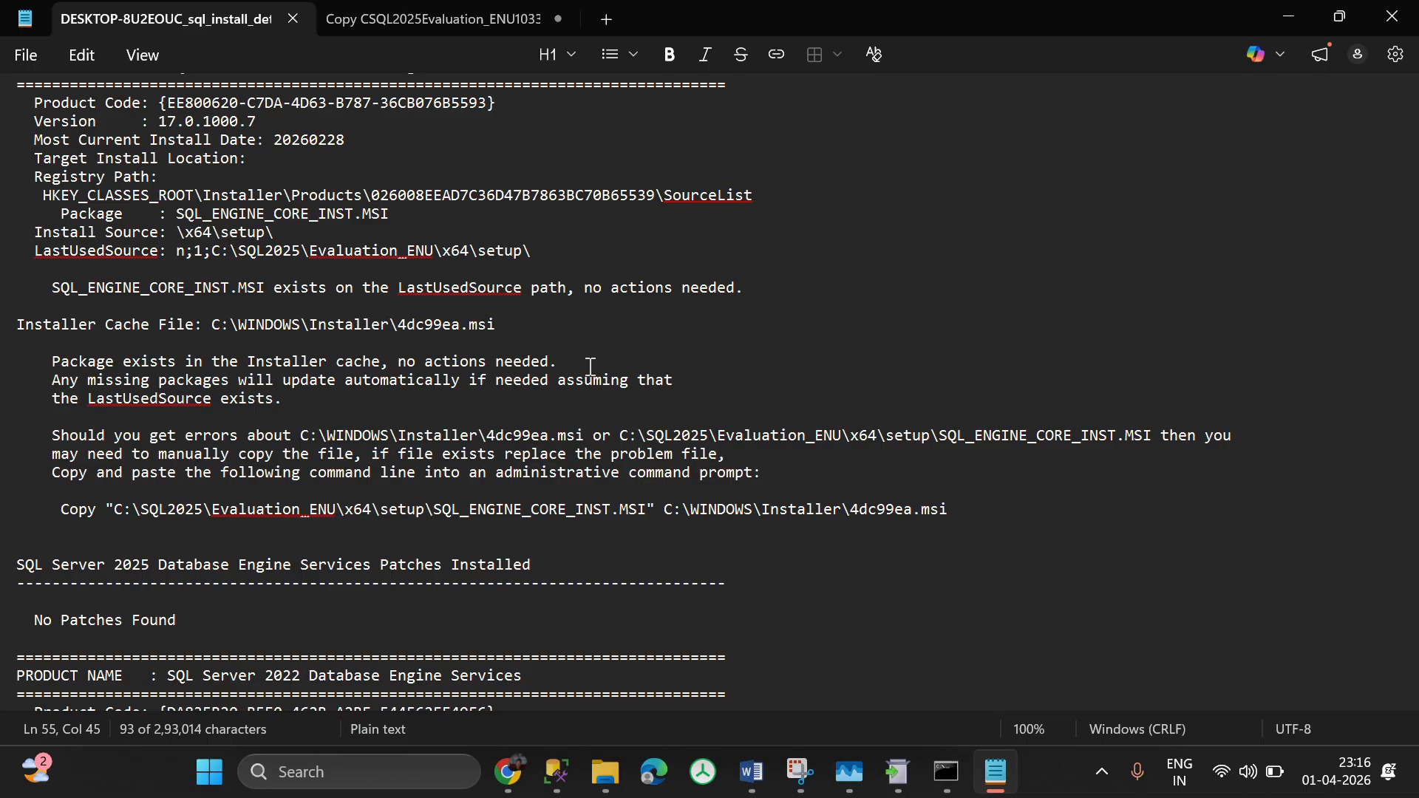
- Examine the remaining product and patch entries in the details file, down to SQL Server 2016 Database Engine Shared
left_click(584, 36)
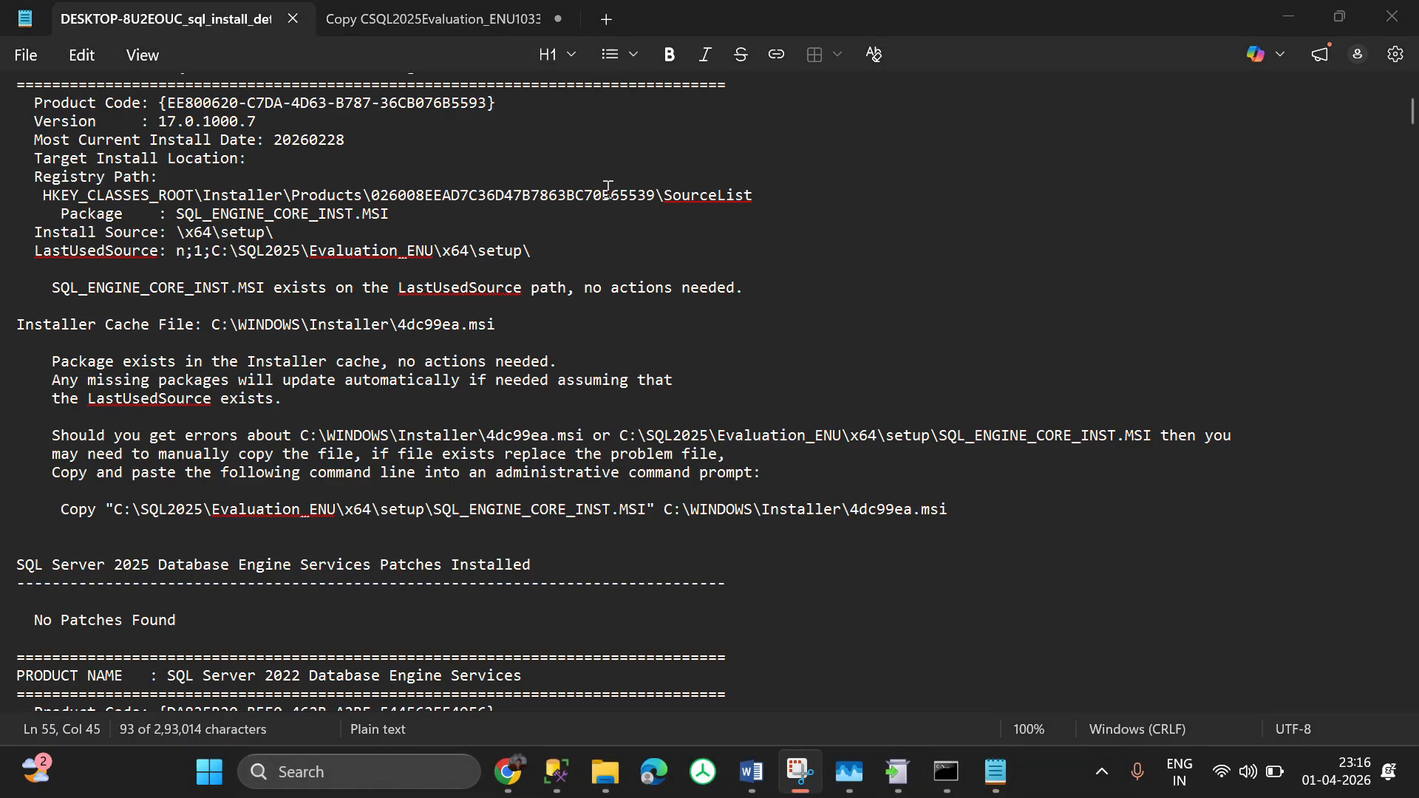
scroll(600, 364, "down", 6)
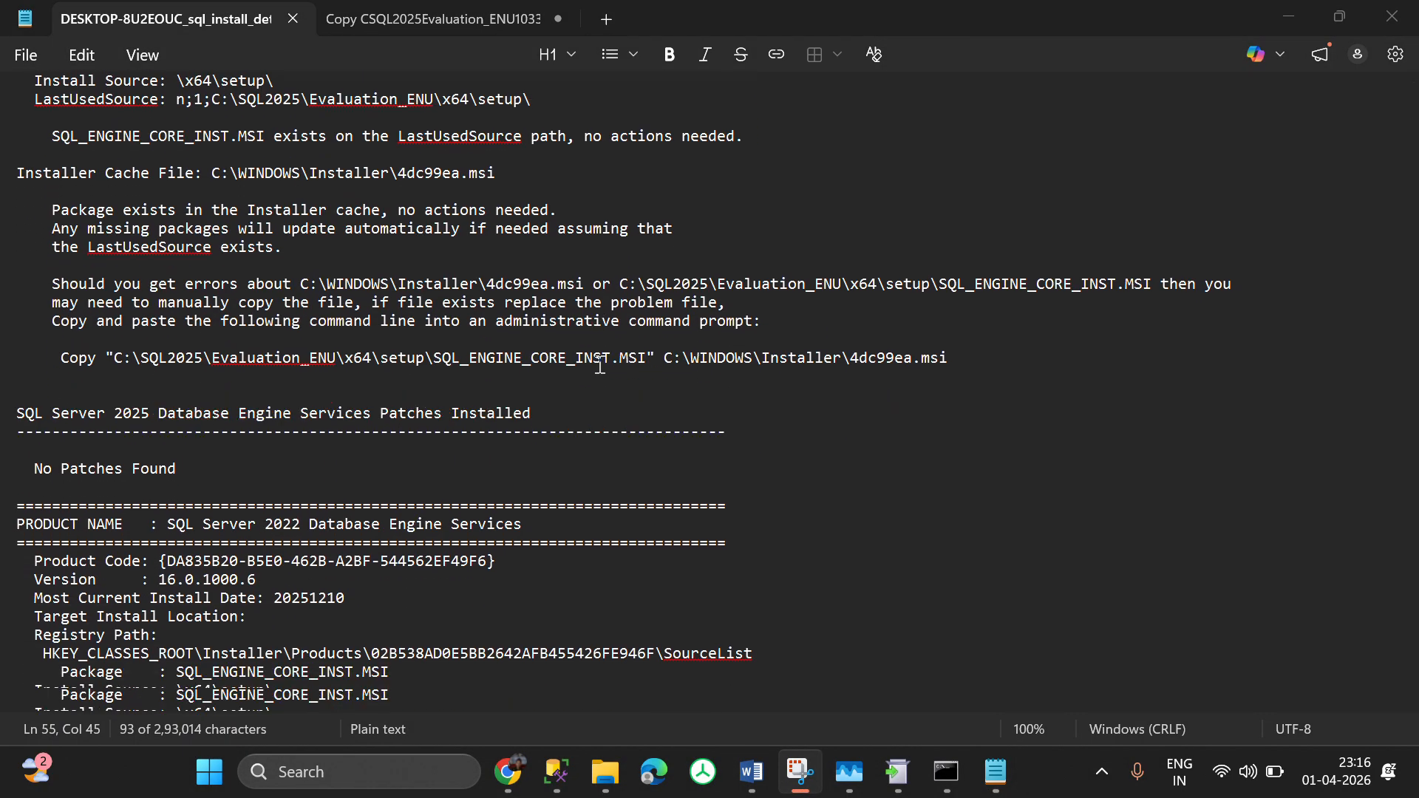
scroll(600, 364, "down", 13)
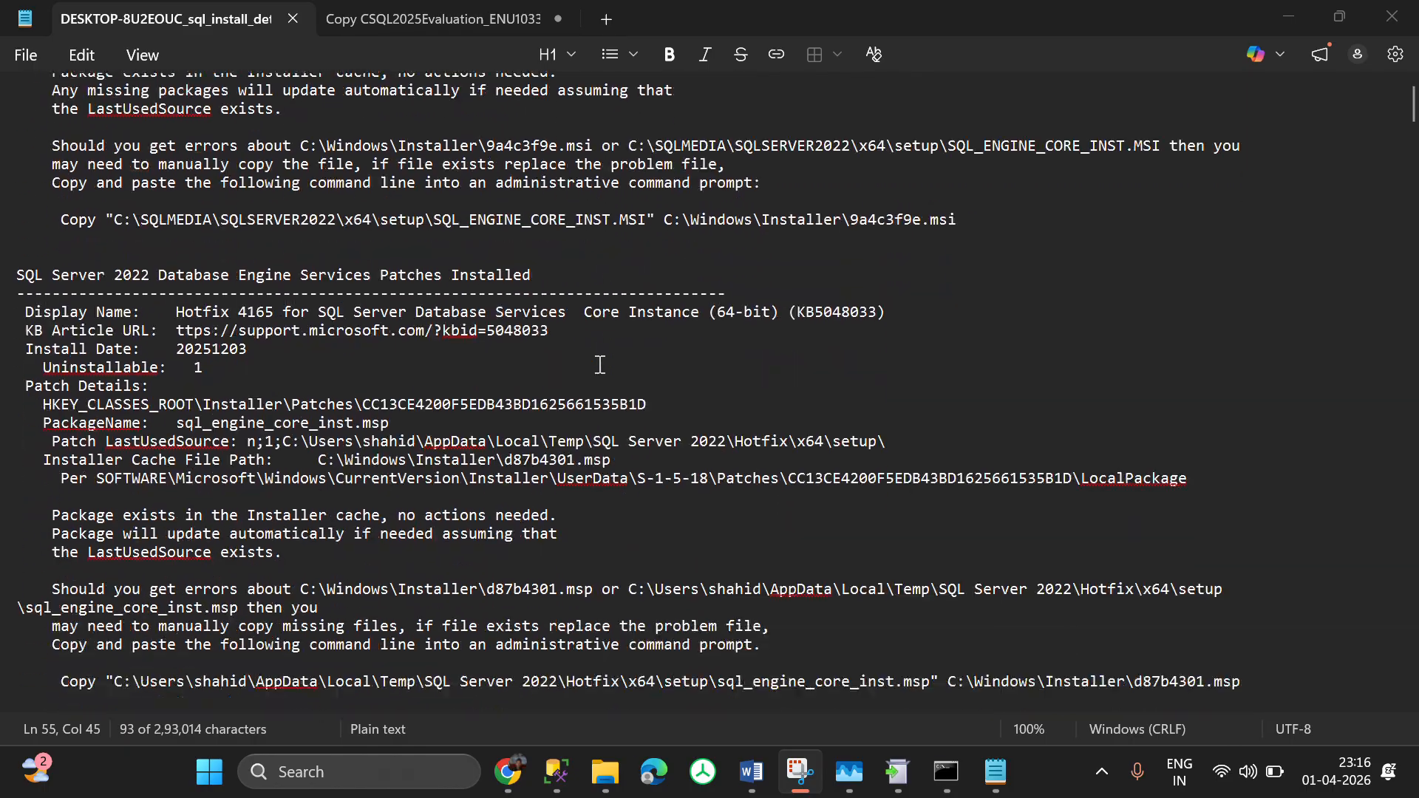
scroll(600, 364, "down", 20)
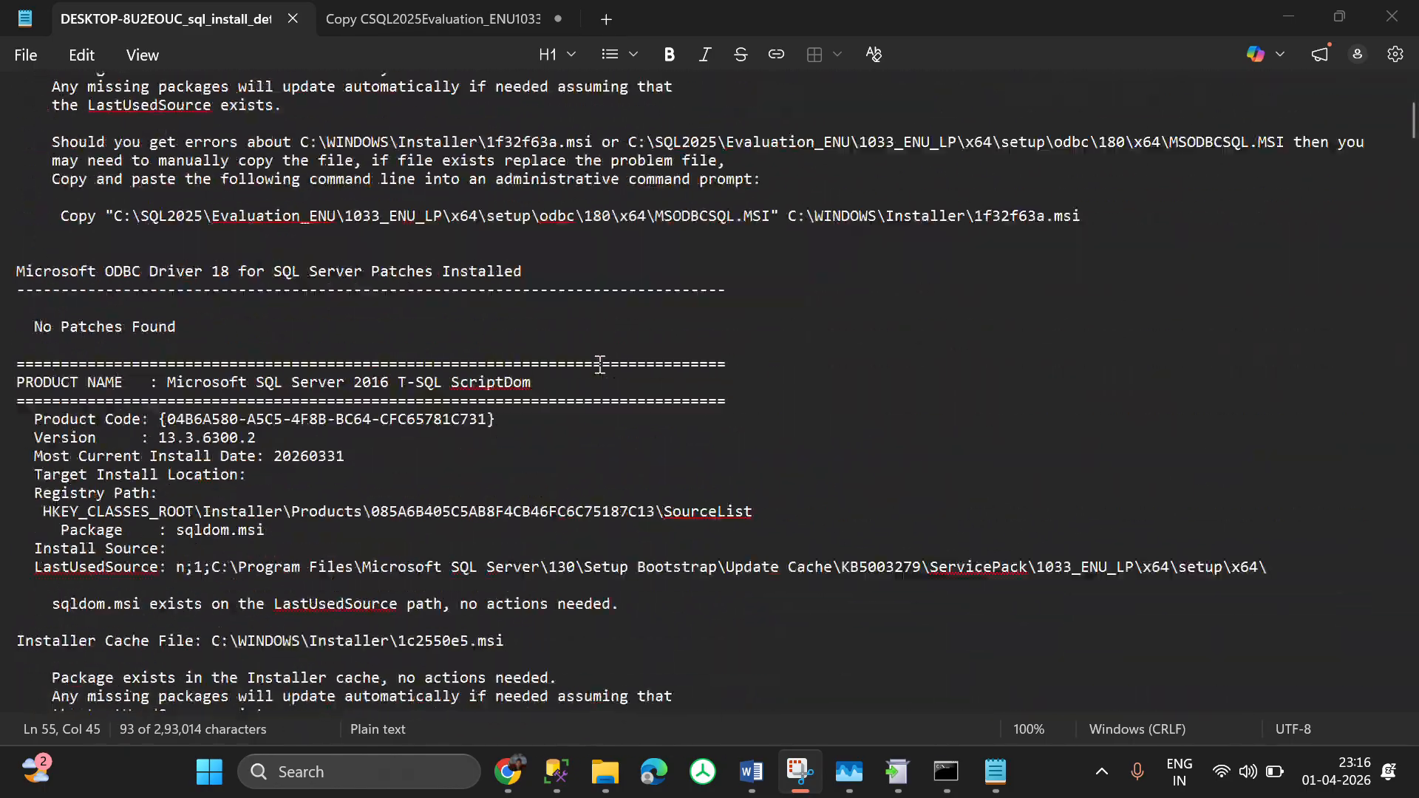
scroll(600, 363, "down", 13)
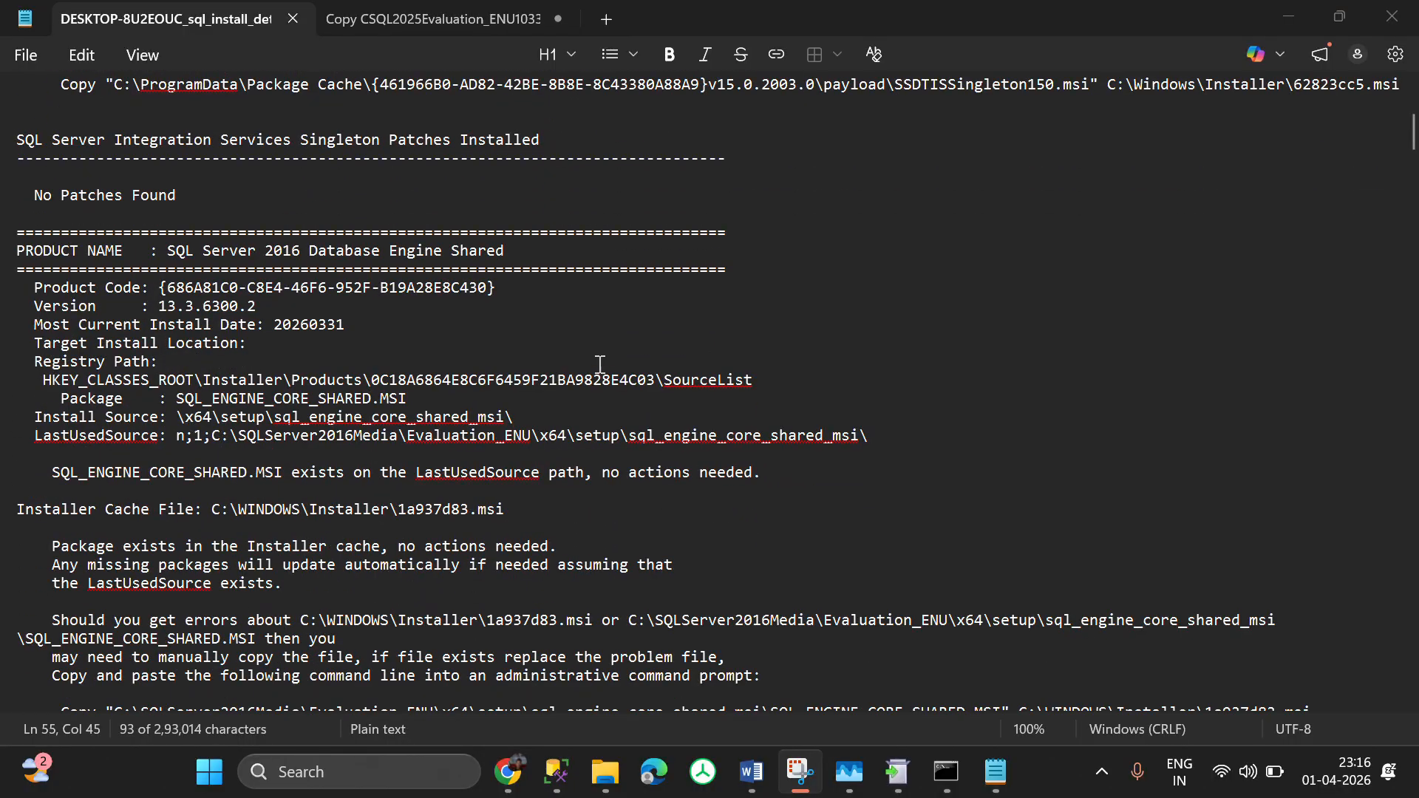
scroll(600, 363, "down", 2)
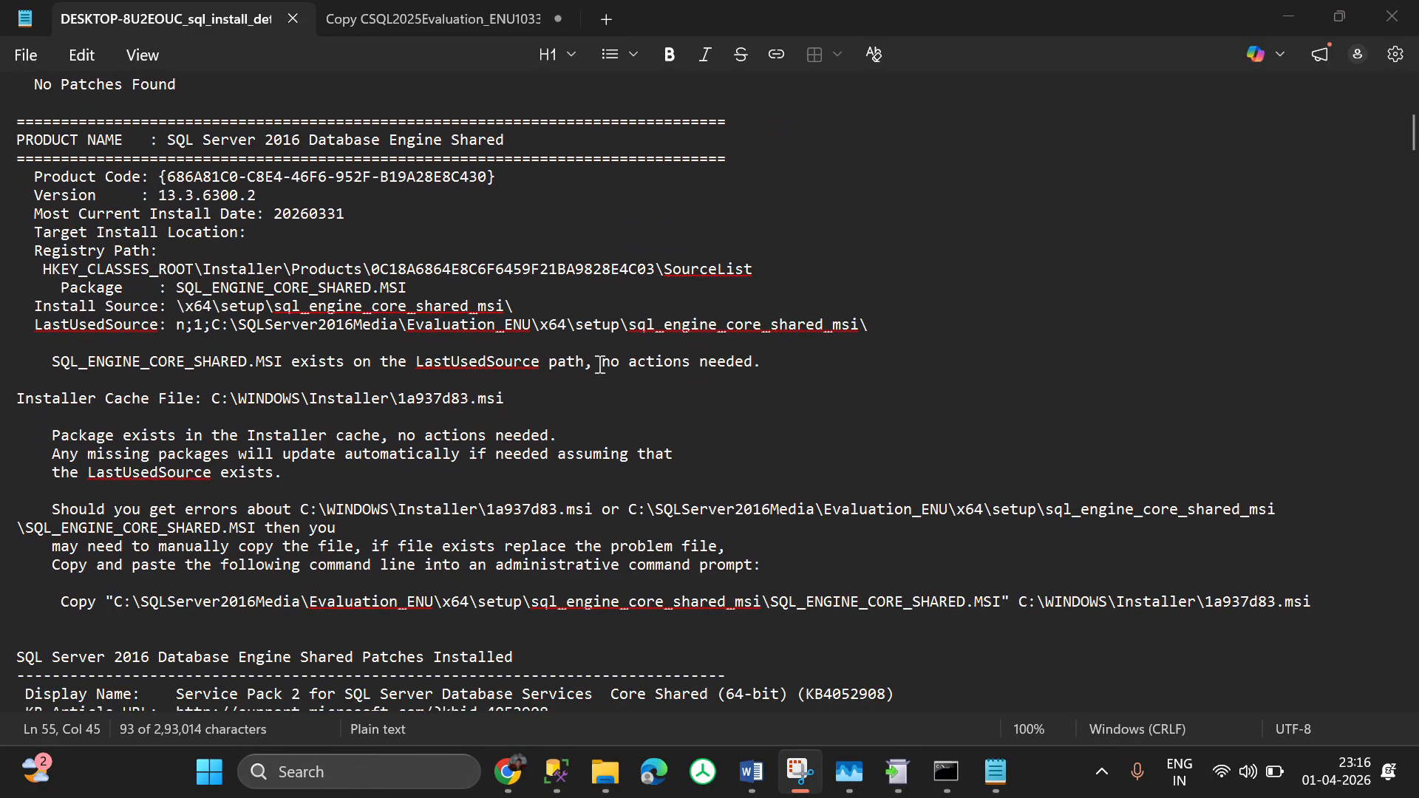
- Review the installer cache notes and the copy command in the SQL Server 2016 Database Engine Shared entry
left_click_drag(558, 436, 44, 440)
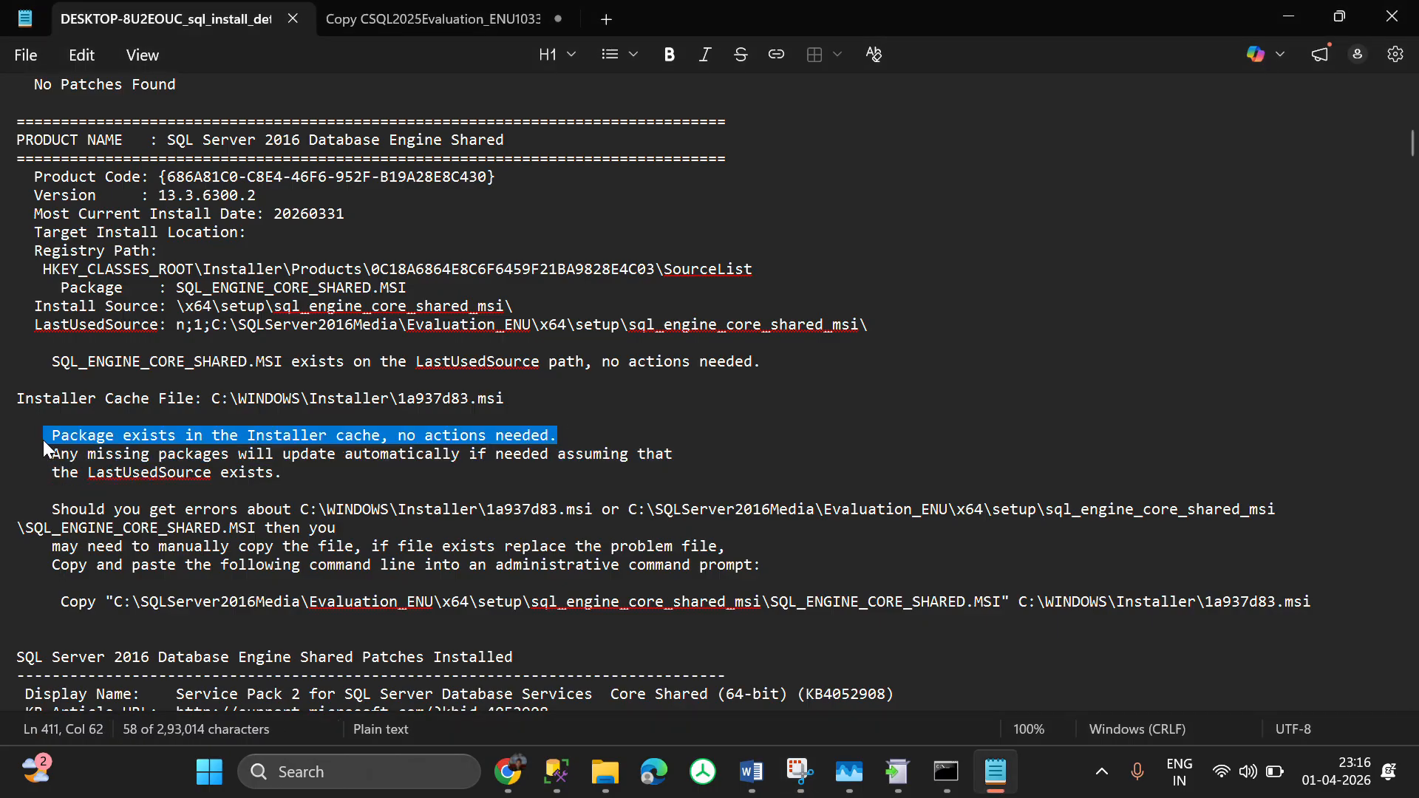
left_click(508, 459)
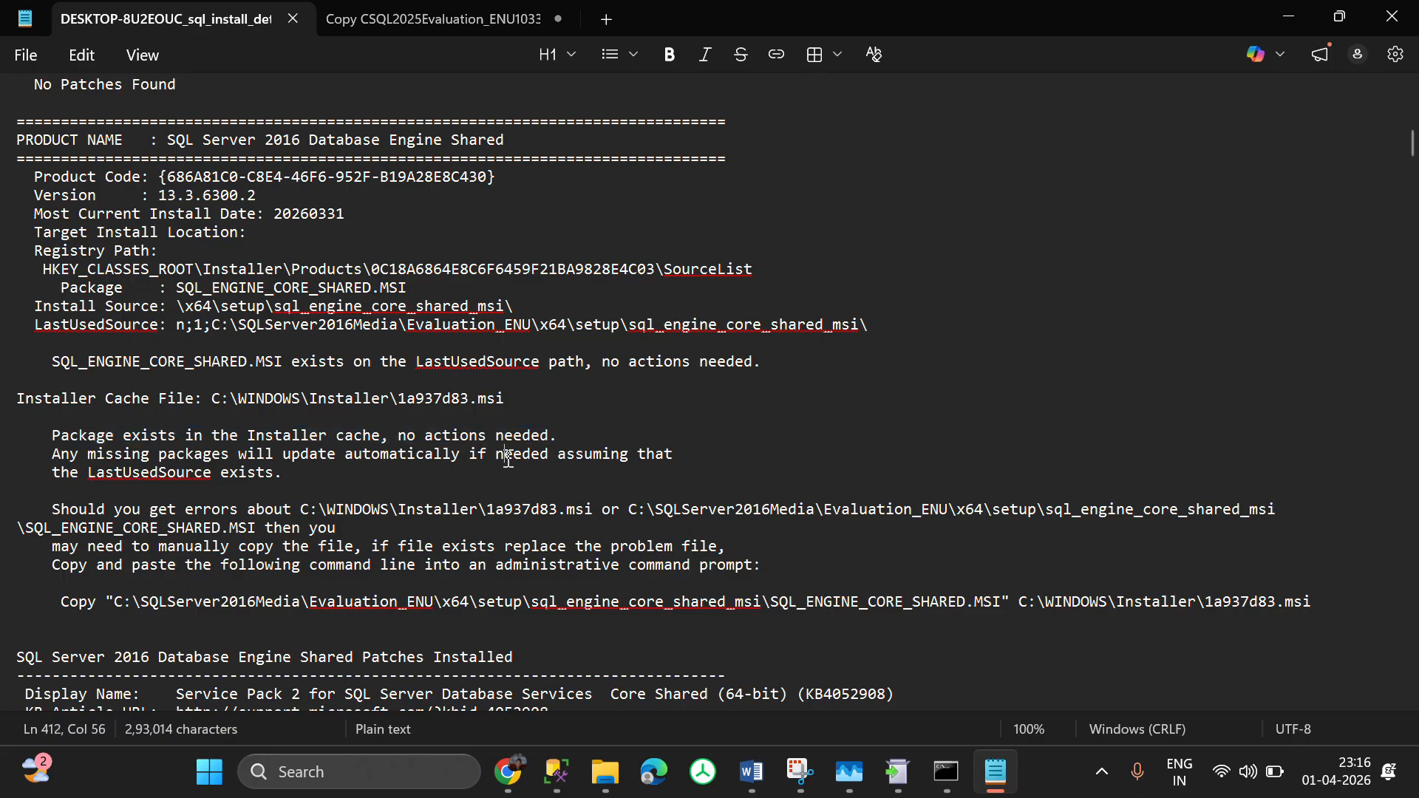
scroll(509, 459, "down", 2)
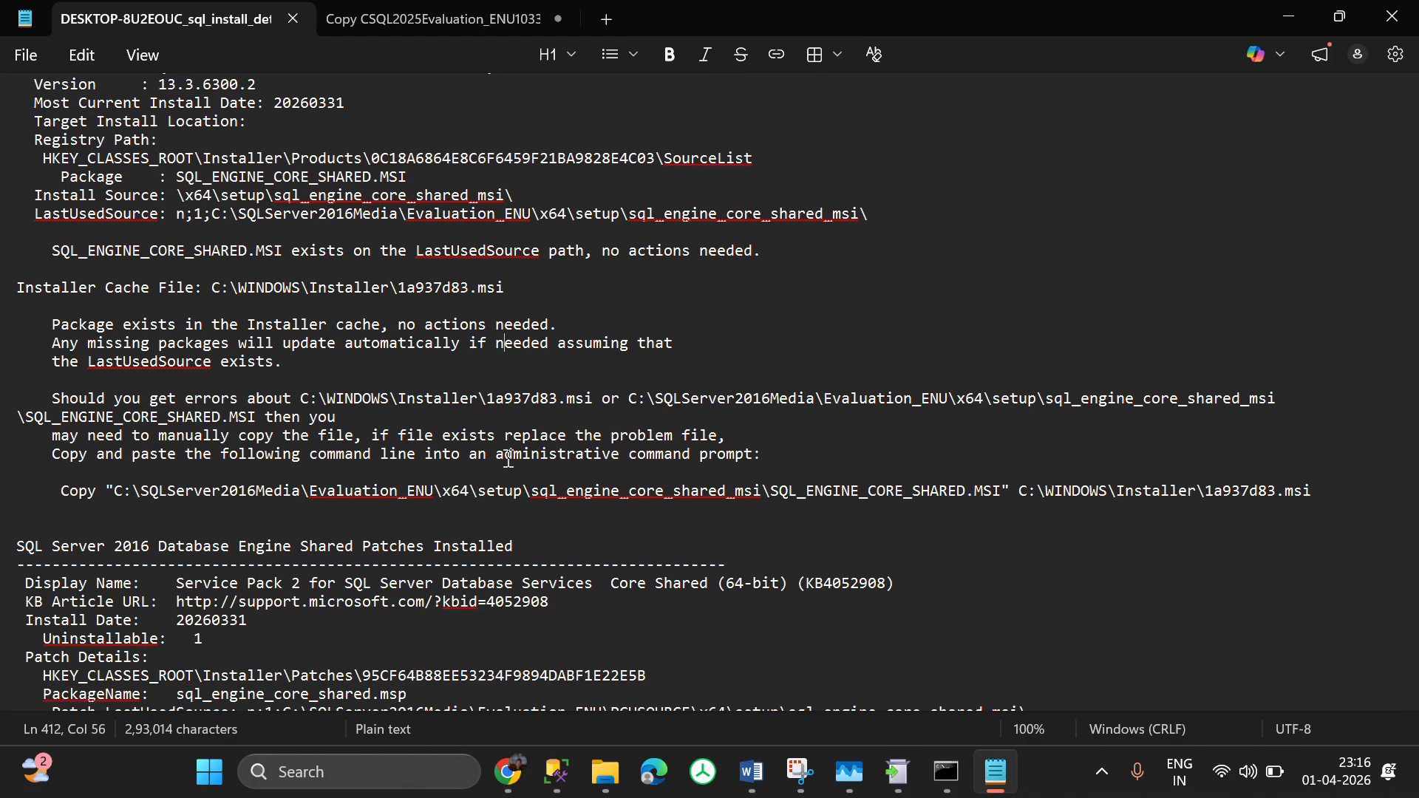
scroll(508, 459, "down", 2)
scroll(508, 459, "up", 2)
left_click_drag(1334, 491, 59, 491)
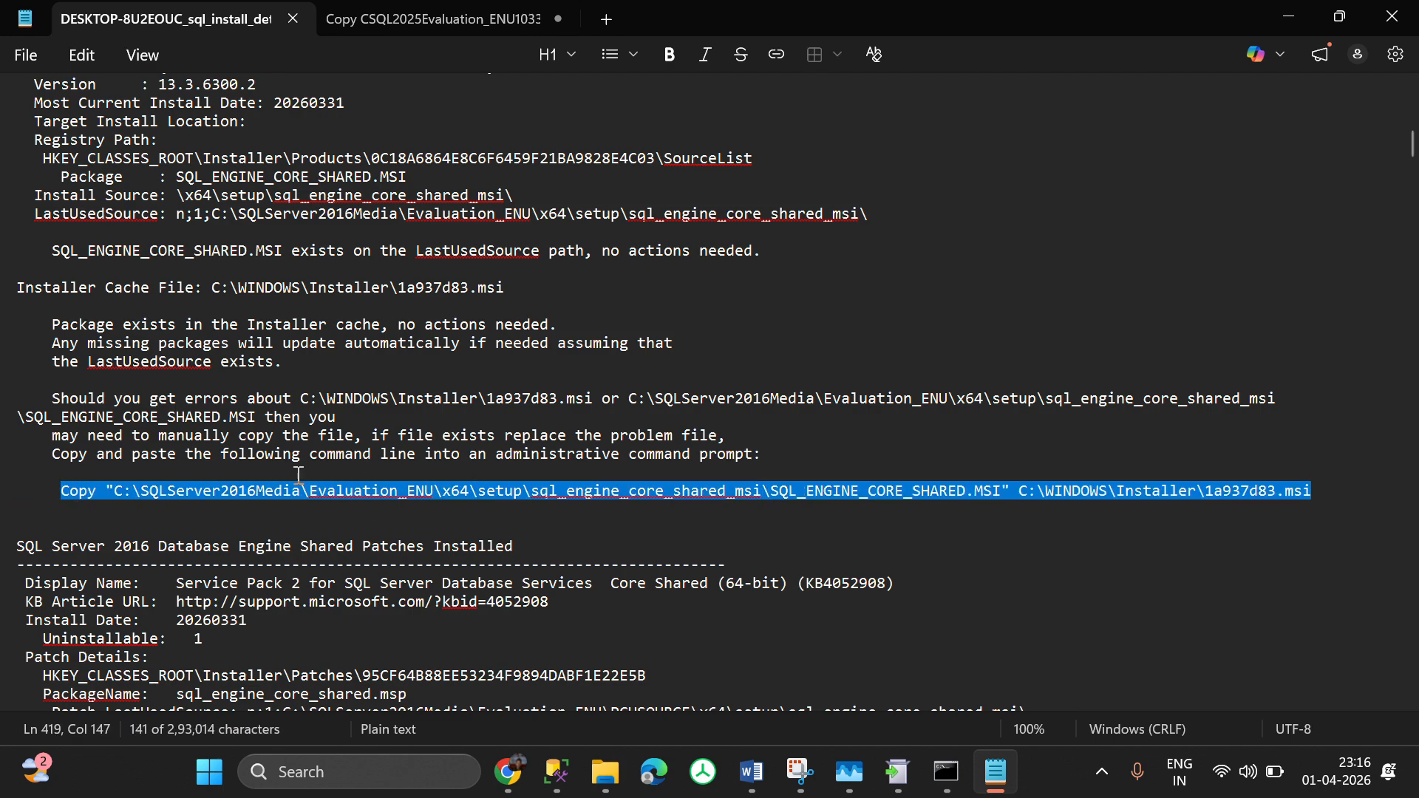
key("Up")
- Open the folder C:\SQLServer2016Media\Evaluation_ENU\x64\setup using the path copied from the SQL_ENGINE_CORE_SHARED.MSI copy command
left_click_drag(117, 494, 521, 499)
key("ctrl+c")
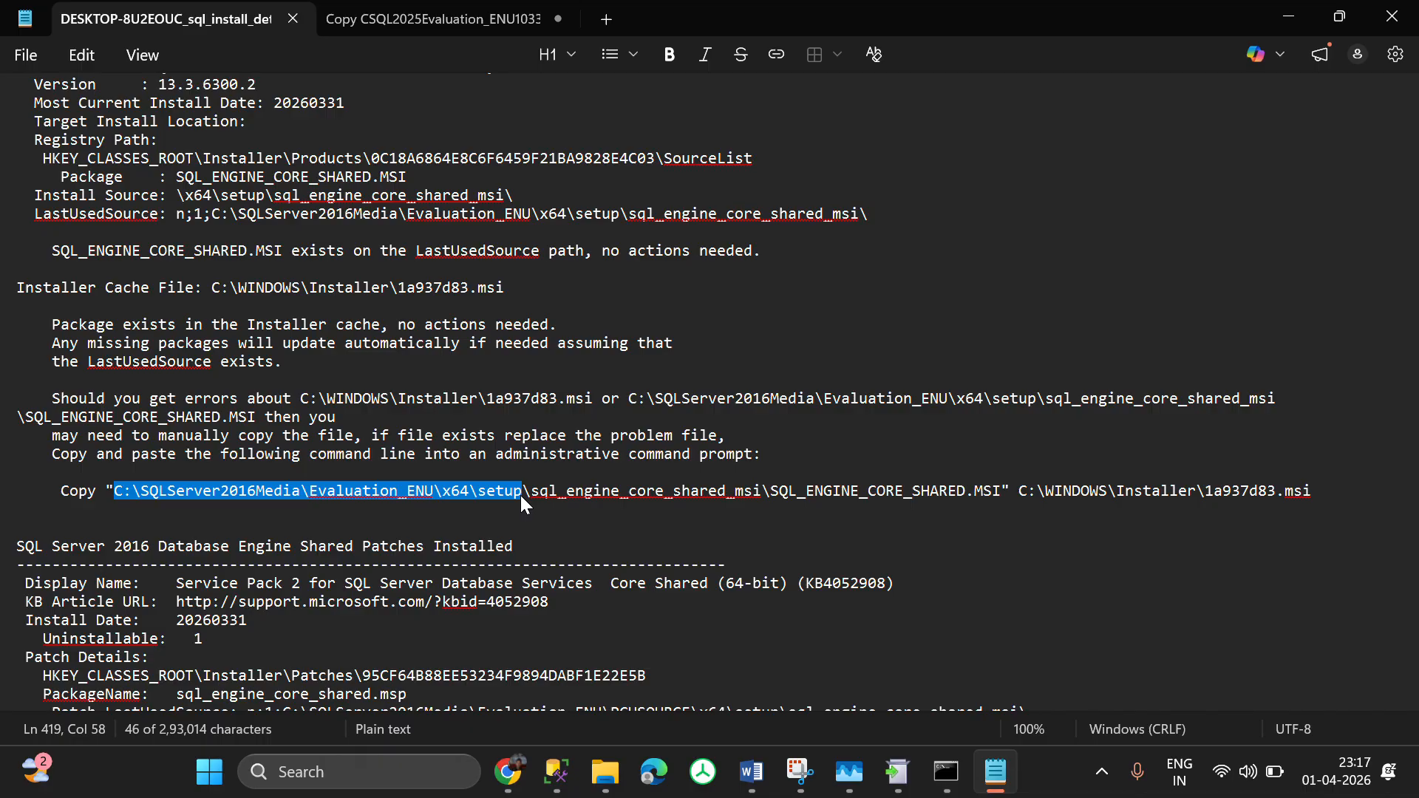
key("super+r")
key("ctrl+v")
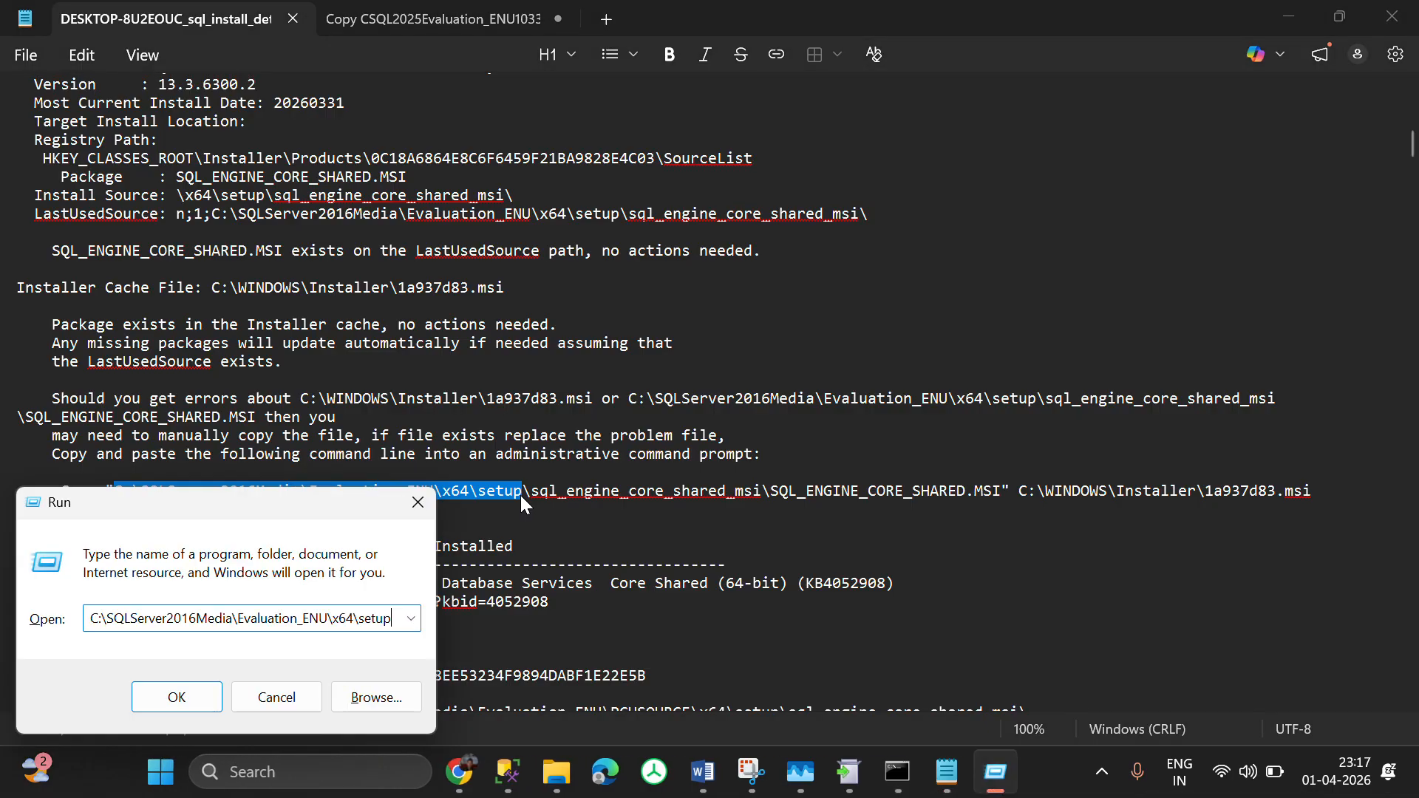
key("Return")
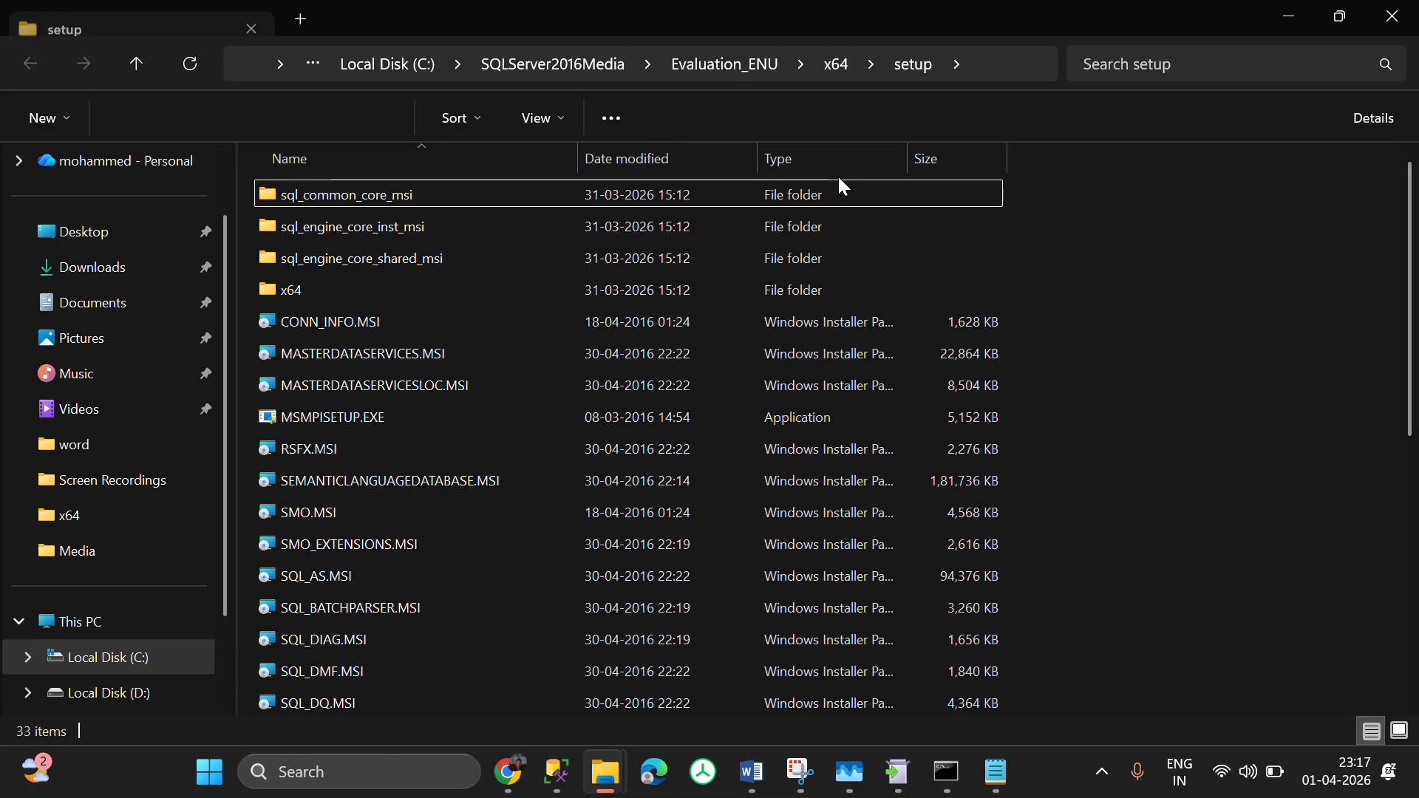
- Look through the SQL Server 2016 setup folder and compare its contents with the source path in the copy command
key("alt+Tab")
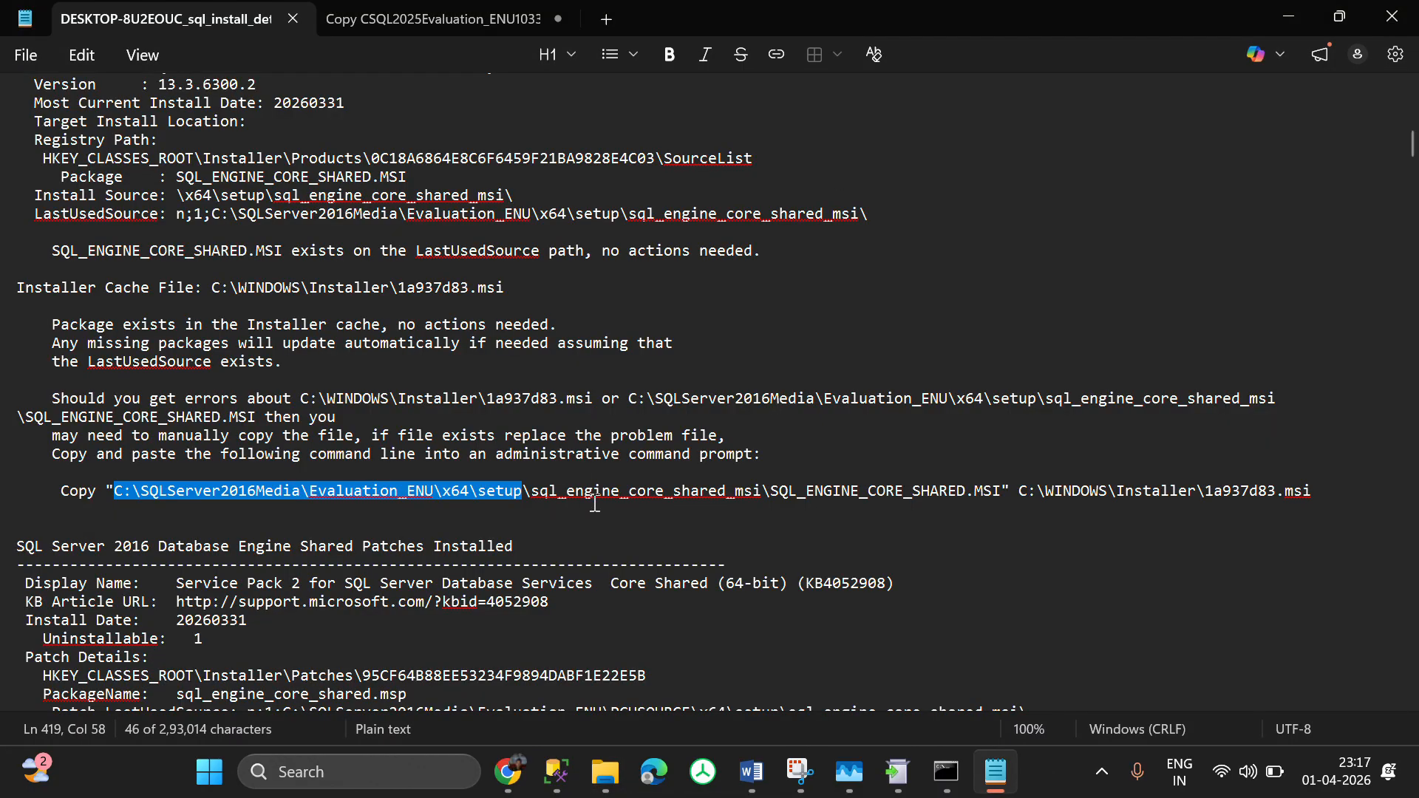
key("alt+Tab")
scroll(447, 629, "down", 1)
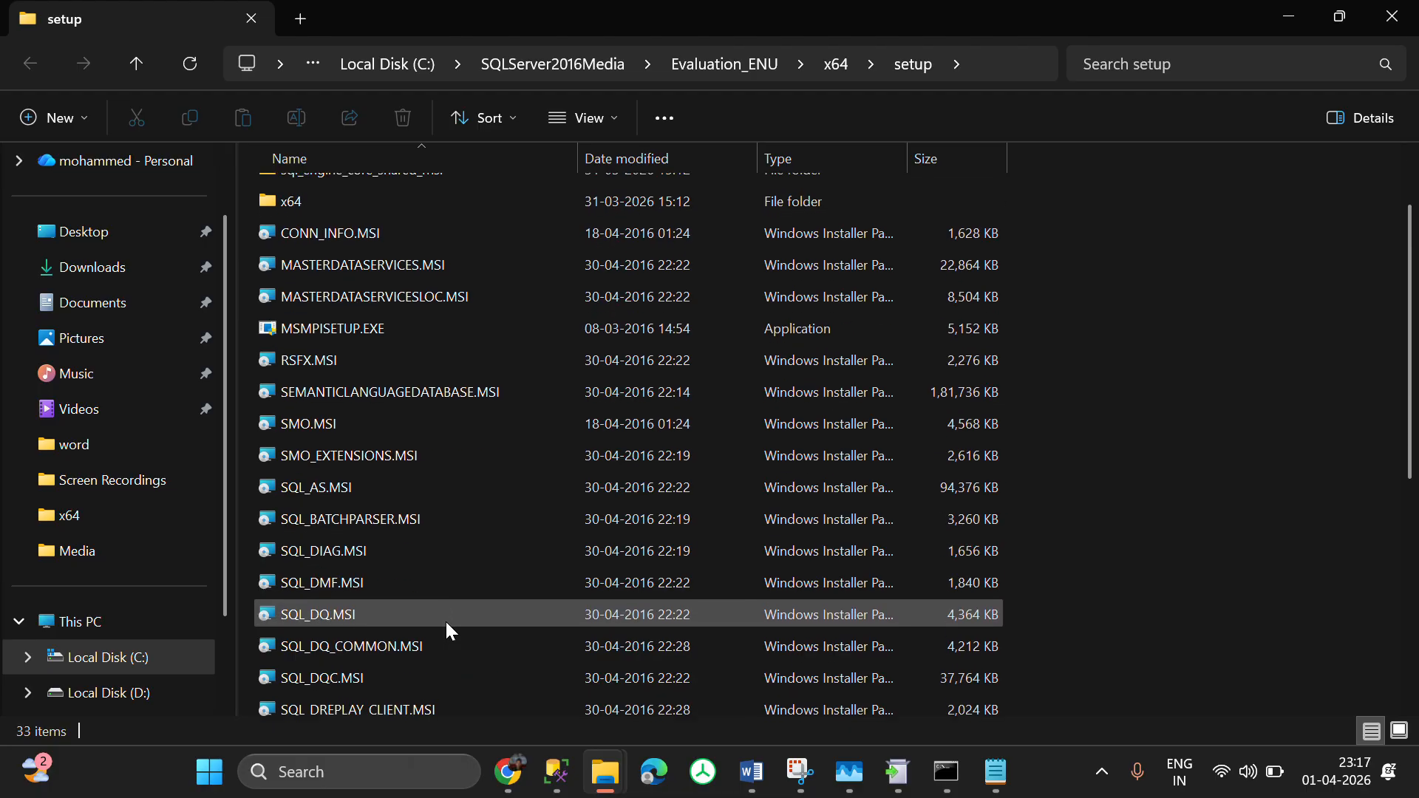
scroll(447, 624, "down", 3)
key("alt+Tab")
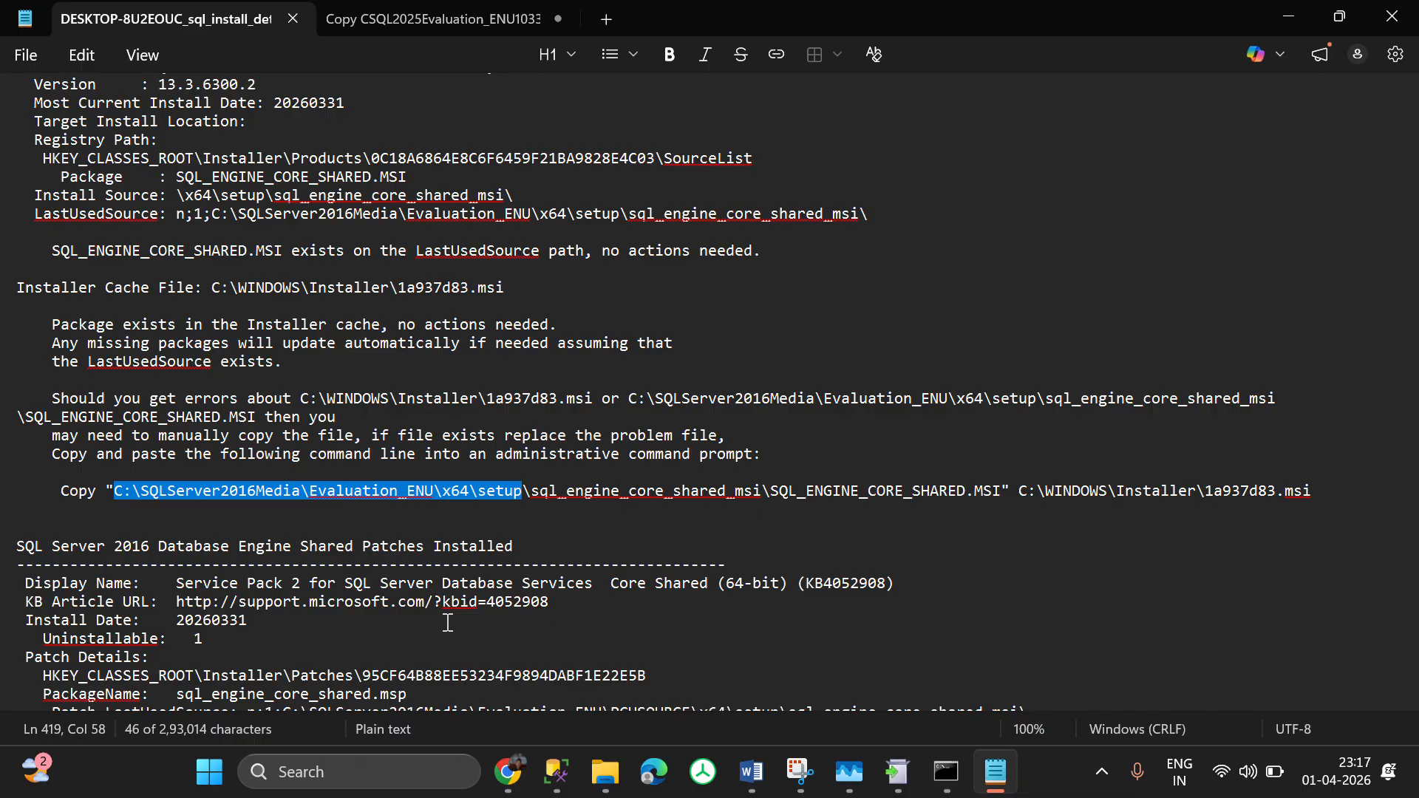
left_click(573, 504)
key("alt+Tab")
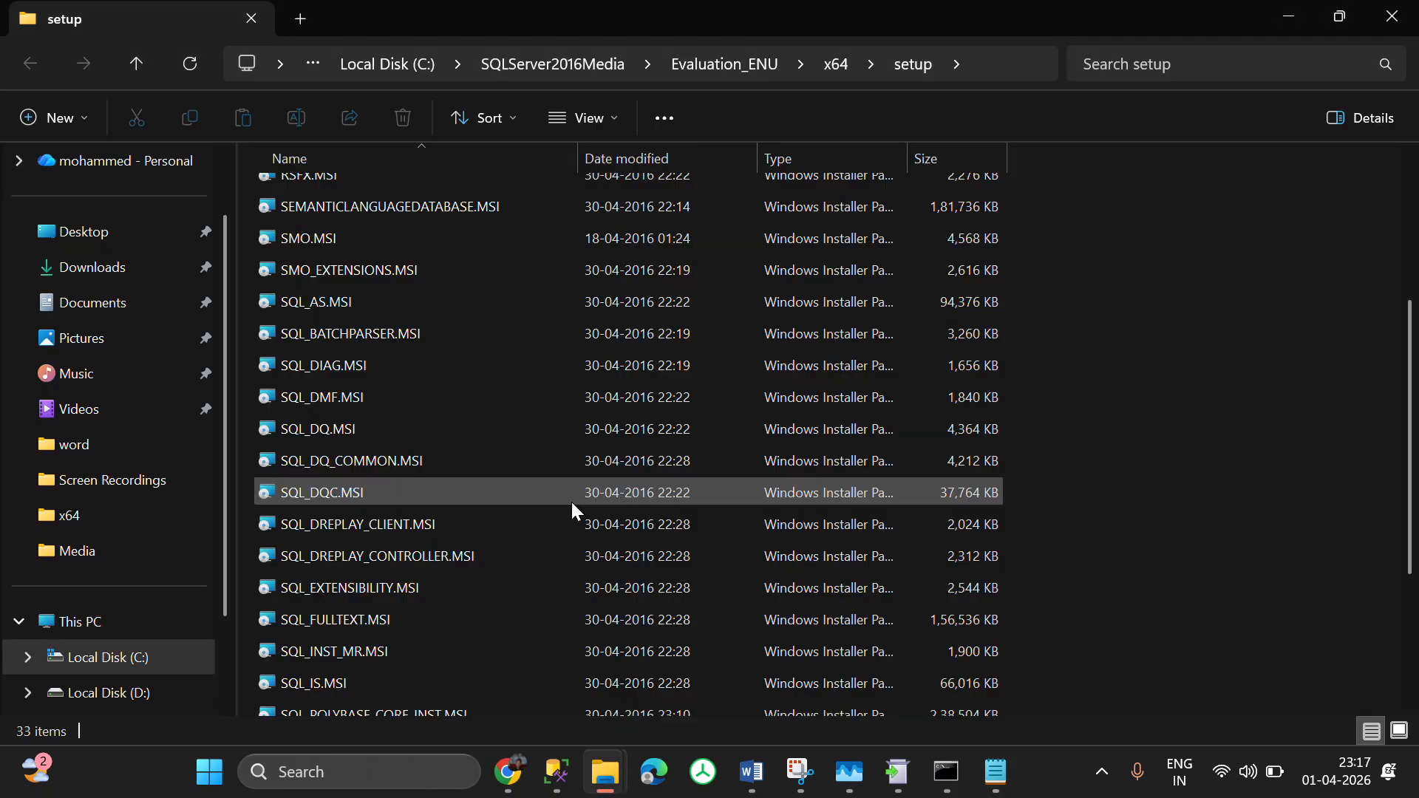
key("alt+Tab")
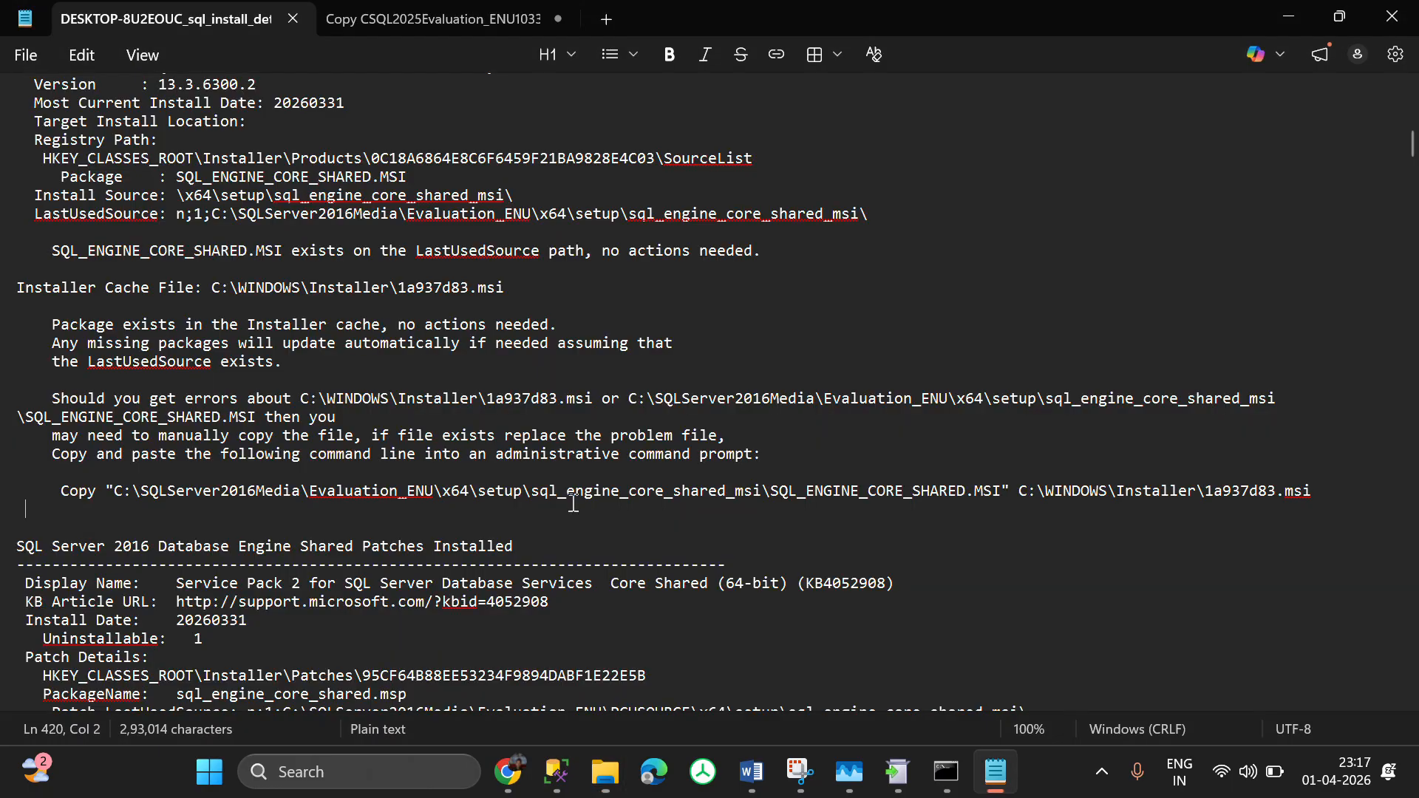
- Copy the SQL_ENGINE_CORE_SHARED.MSI copy command from the details file and paste it below the collected commands, separated by a blank line
triple_click(1301, 490)
left_click_drag(248, 482, 63, 491)
key("ctrl+c")
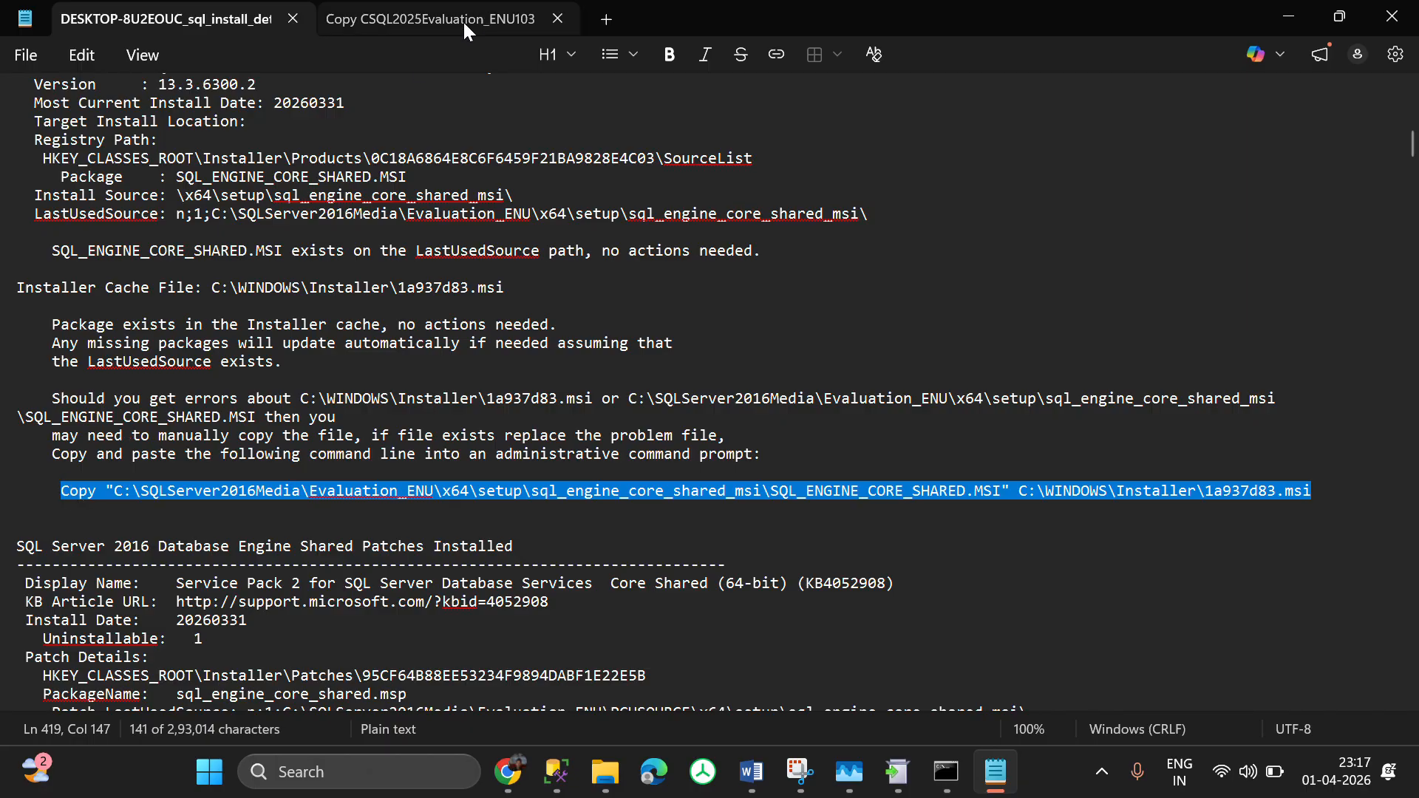
left_click(437, 23)
key("Return")
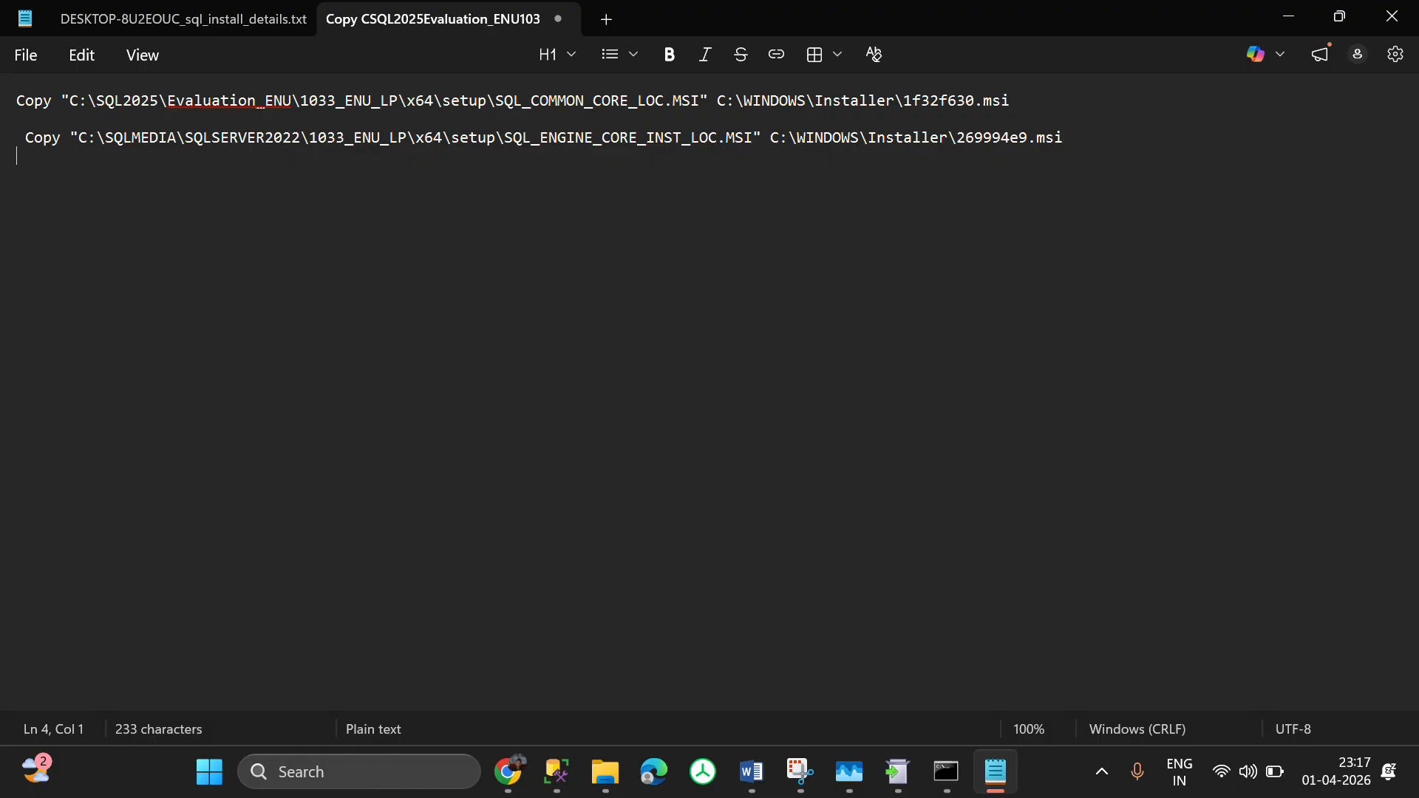
key("Return")
key("ctrl+v")
key("alt")
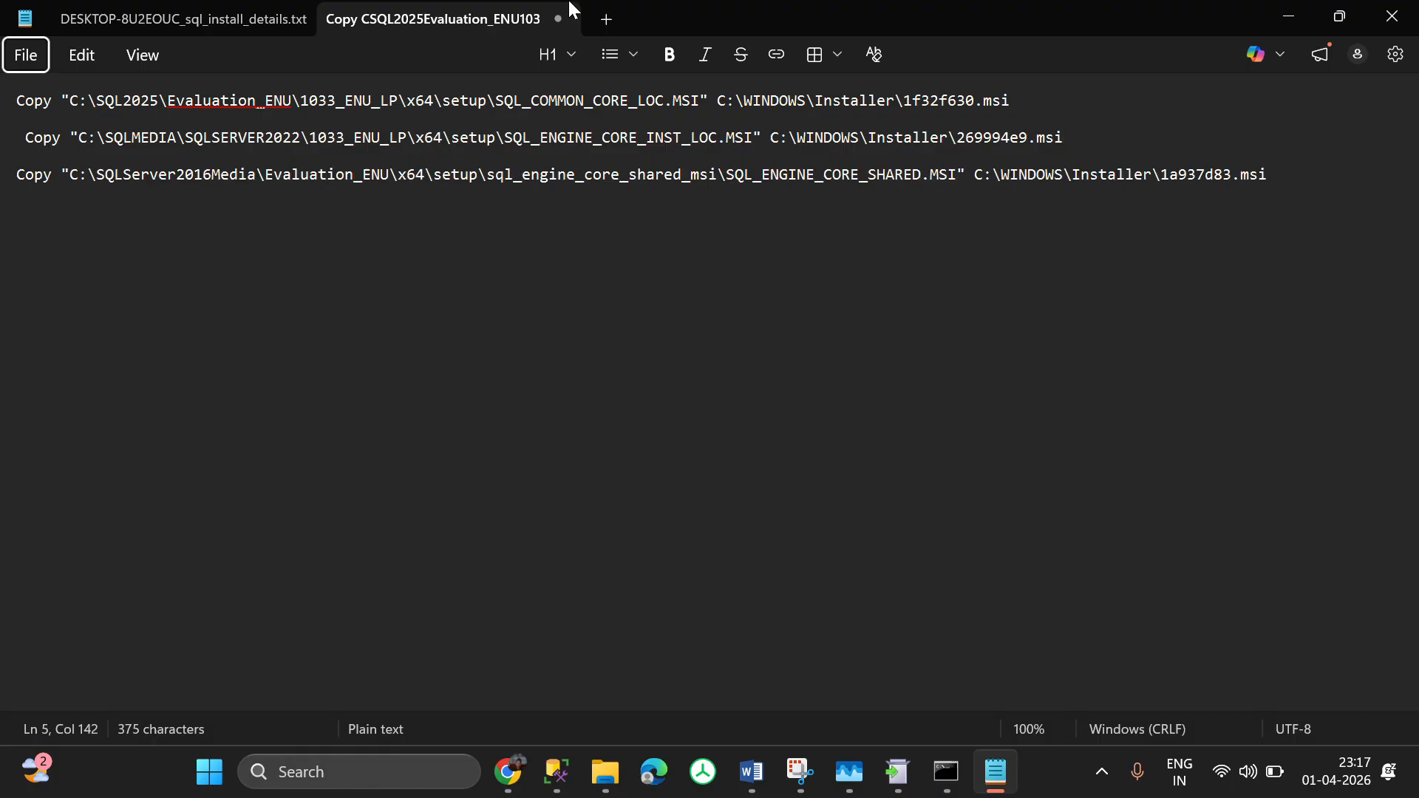
- Open C:\SQLServer2016Media\Evaluation_ENU\x64\setup\sql_engine_core_shared_msi using the source folder path copied from the details file's command
left_click(194, 16)
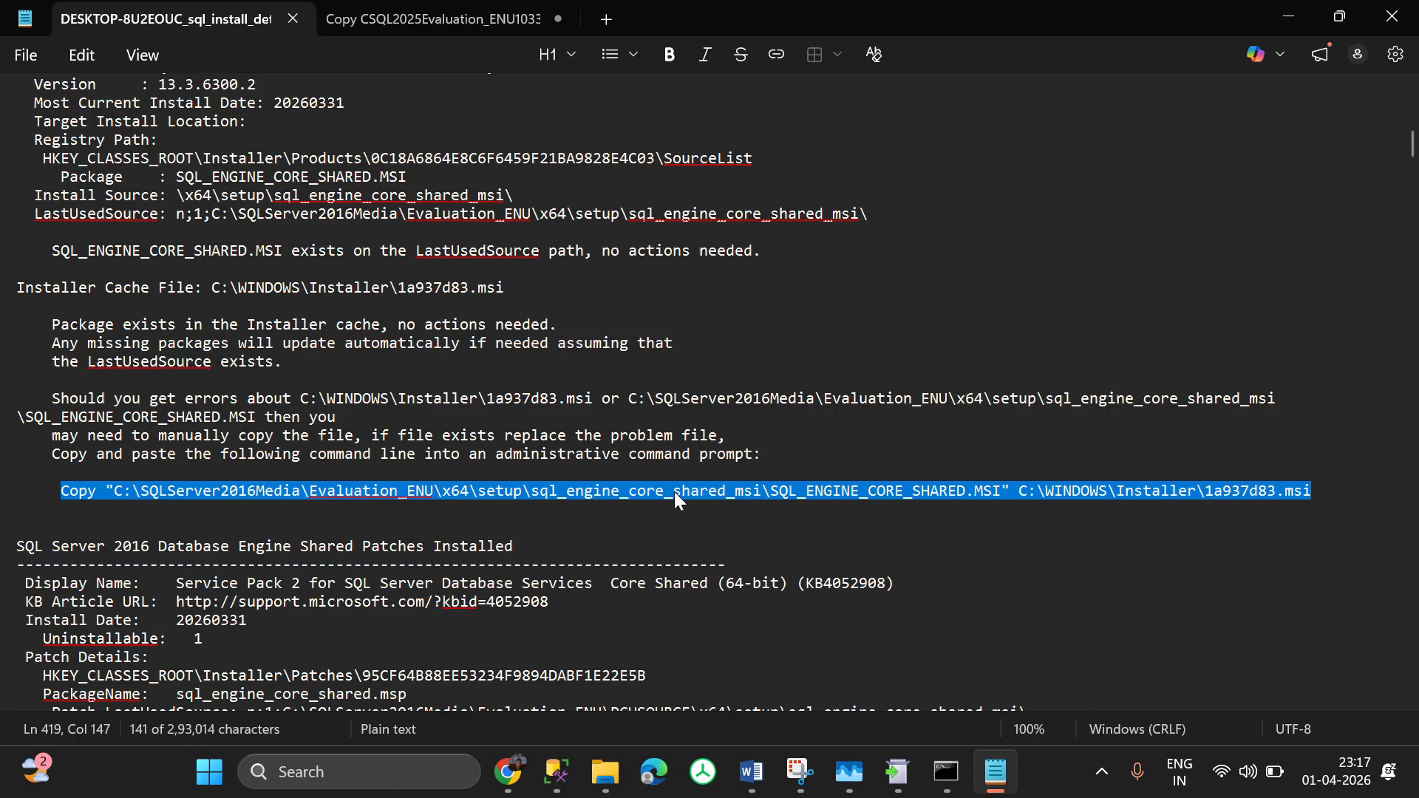
key("alt+Tab")
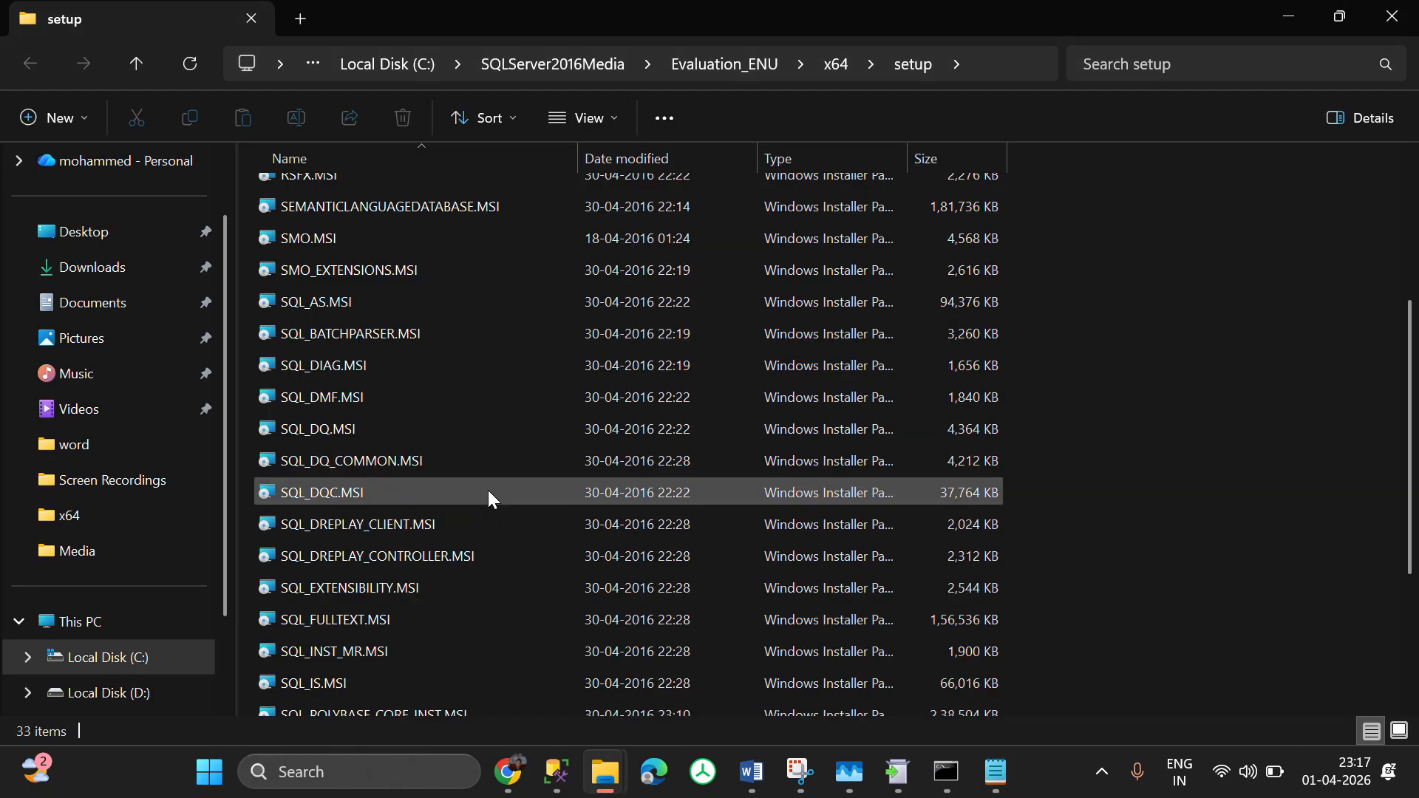
key("alt+Tab")
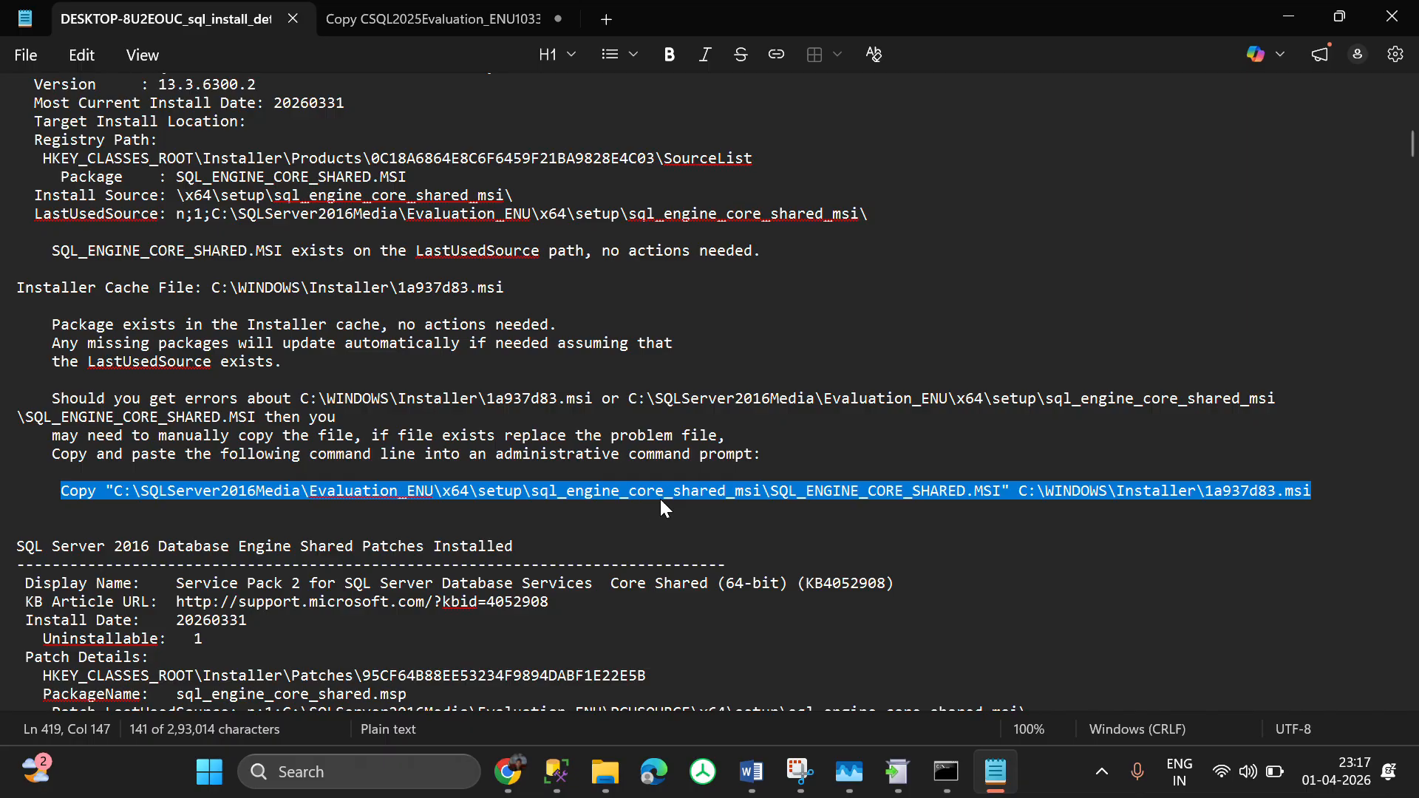
left_click_drag(761, 498, 116, 498)
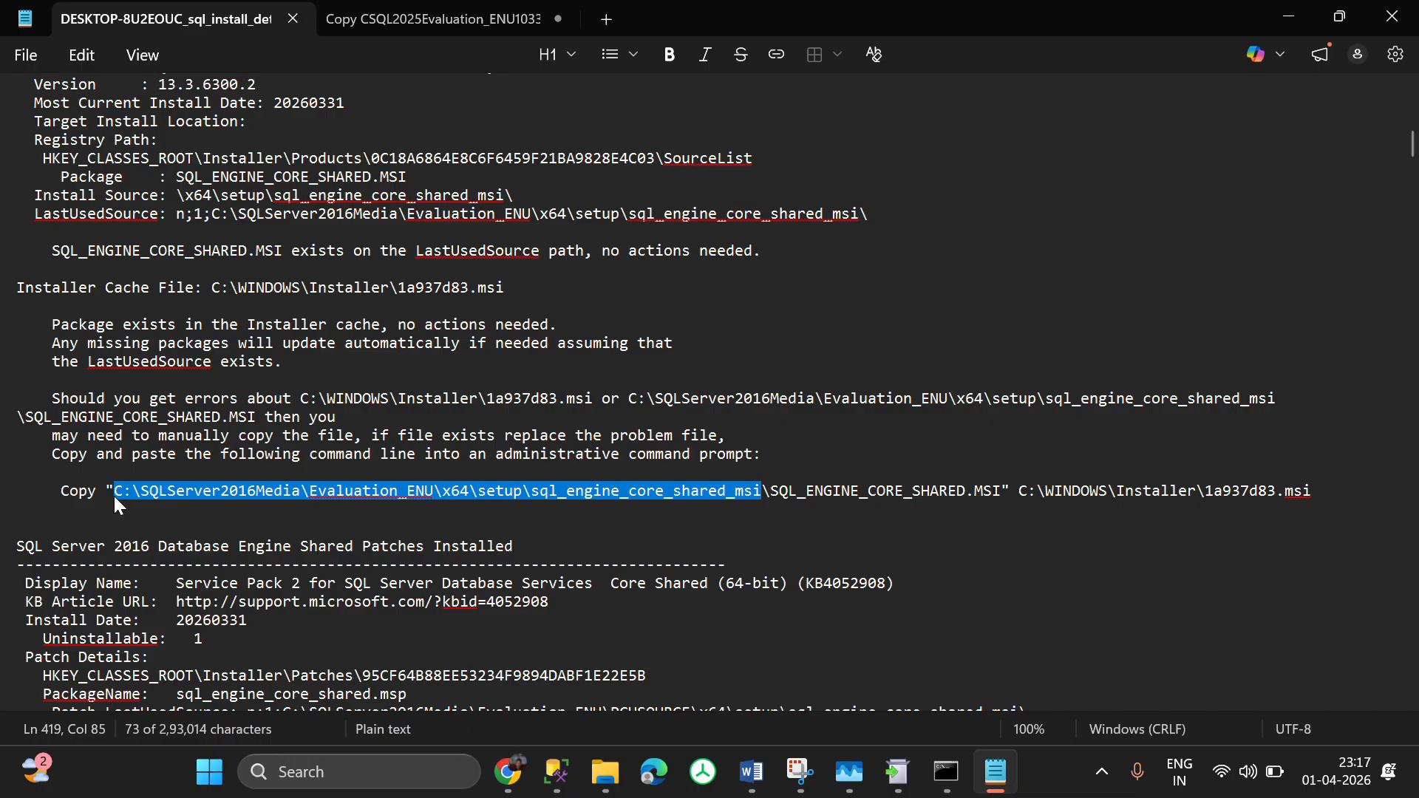
type("C:\\SQLServer2016Media\\Evaluation_ENU\\x64\\setup\\sql_engine_core_shared_msi")
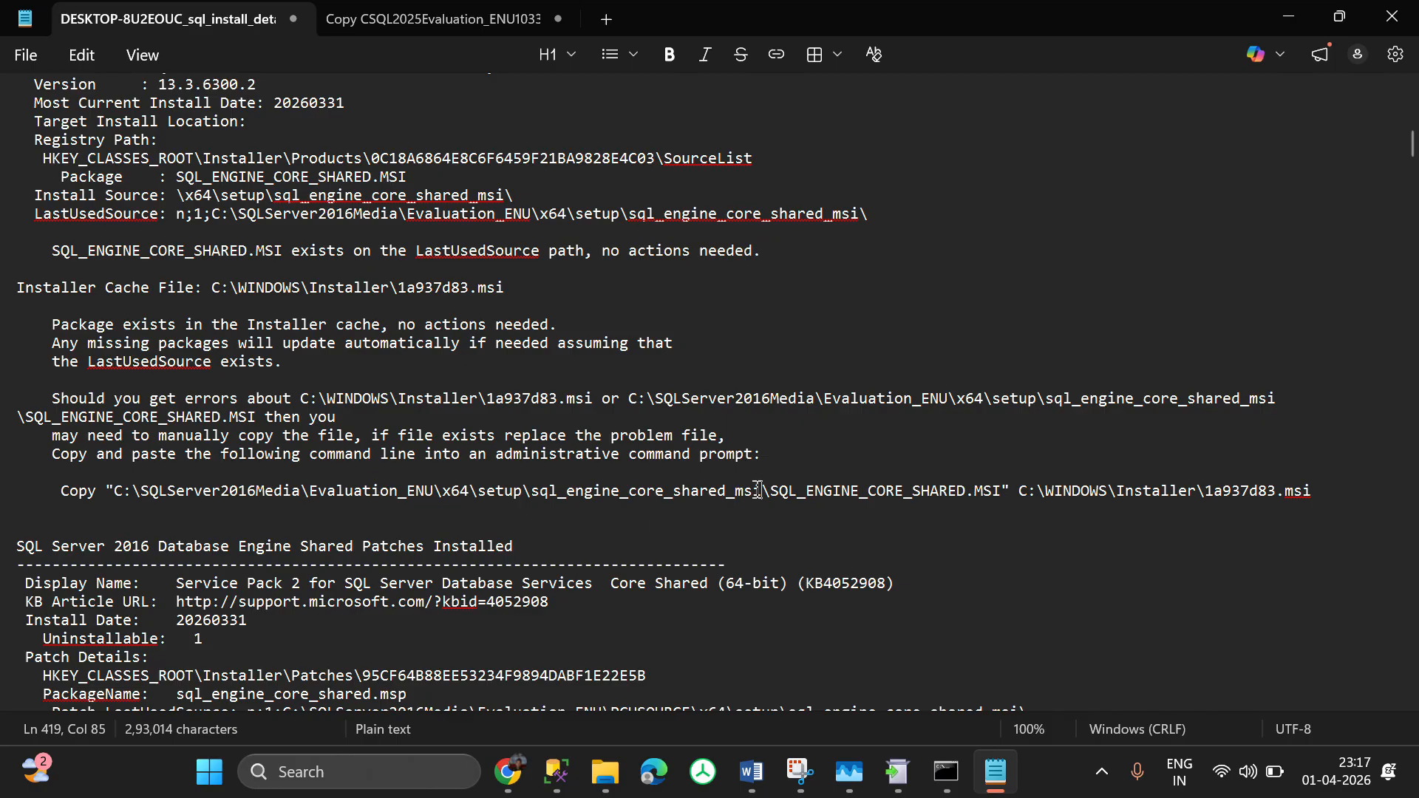
left_click_drag(760, 492, 514, 505)
left_click_drag(129, 482, 119, 492)
key("ctrl+c")
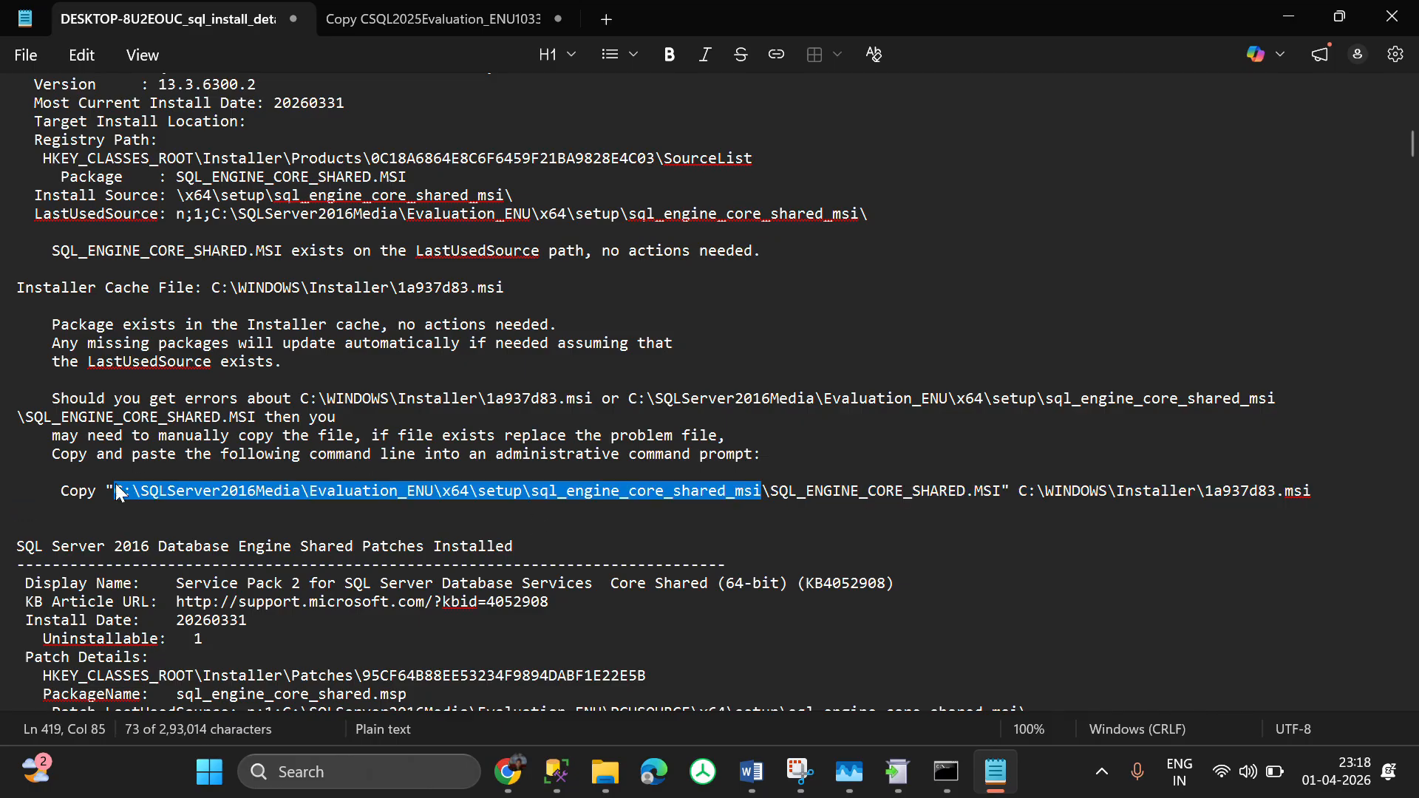
key("super+r")
key("ctrl+v")
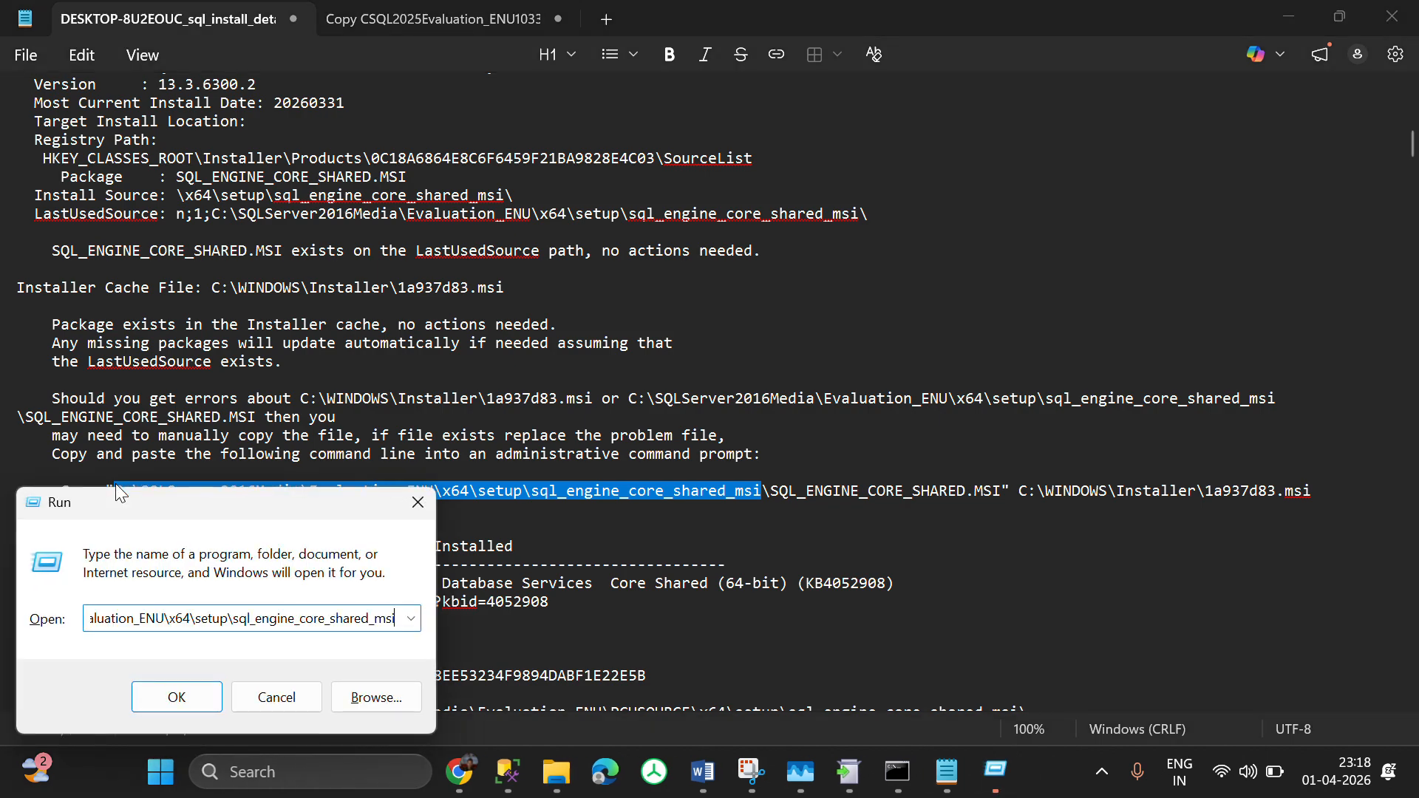
key("Return")
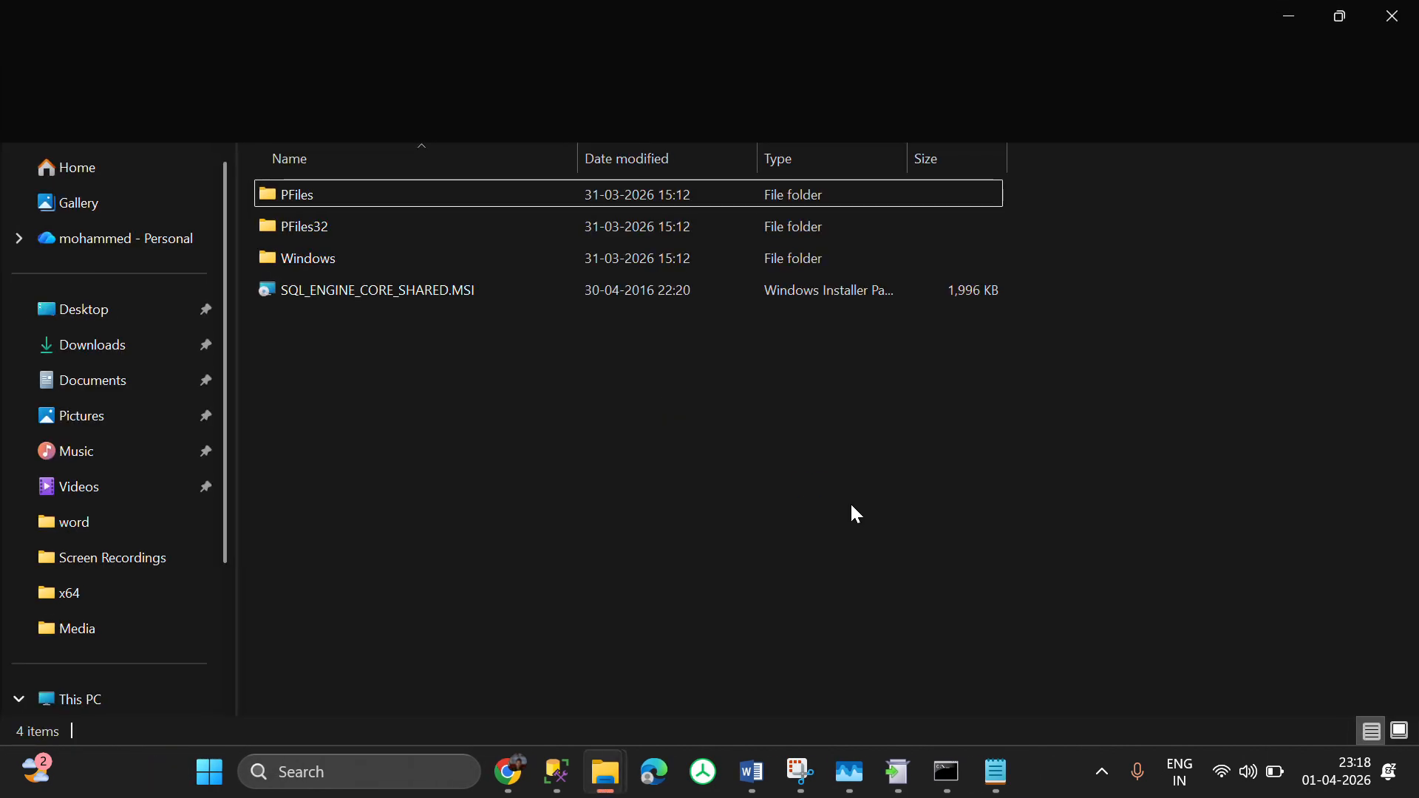
- Copy SQL_ENGINE_CORE_SHARED.MSI to the clipboard and check the C:\windows\installer folder as its manual paste destination
left_click(400, 292)
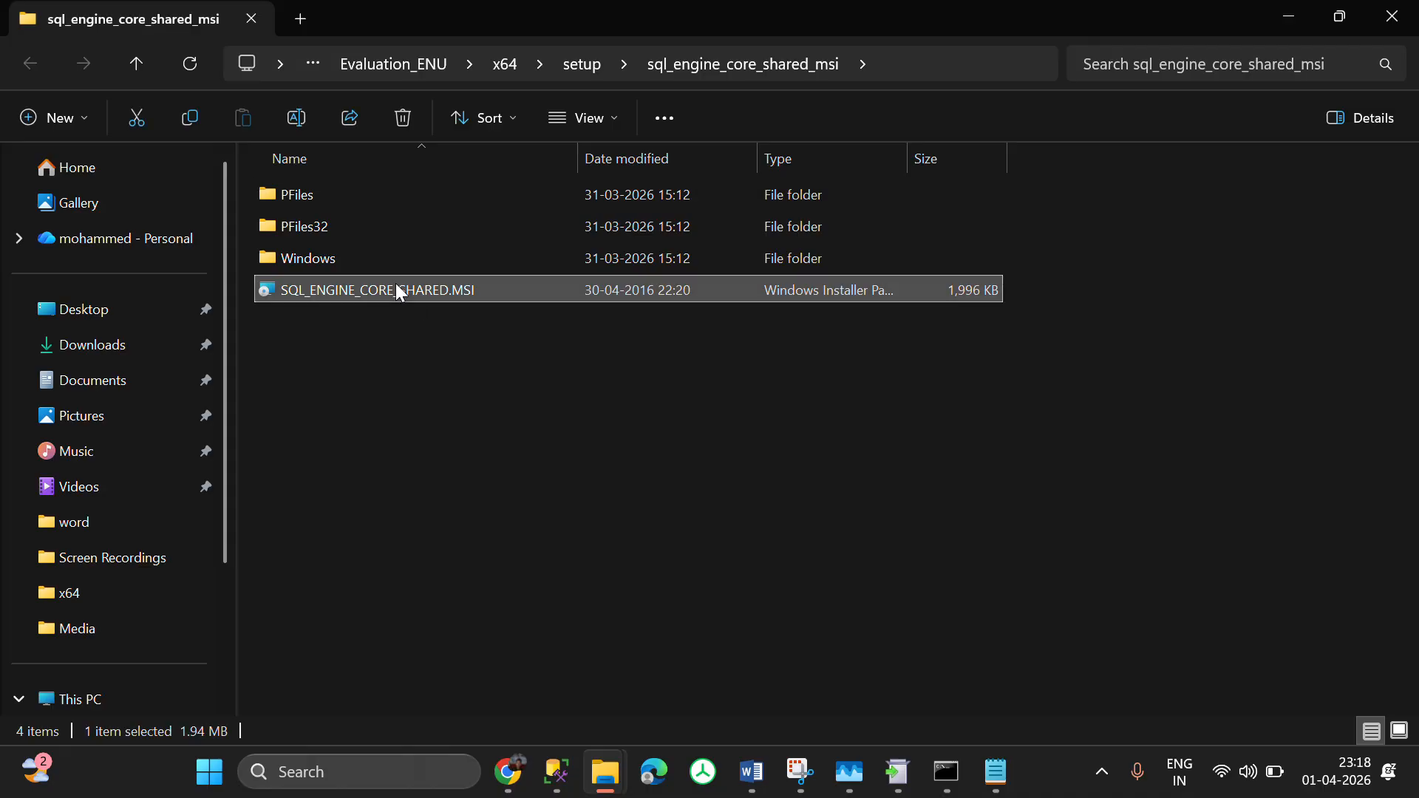
right_click(396, 284)
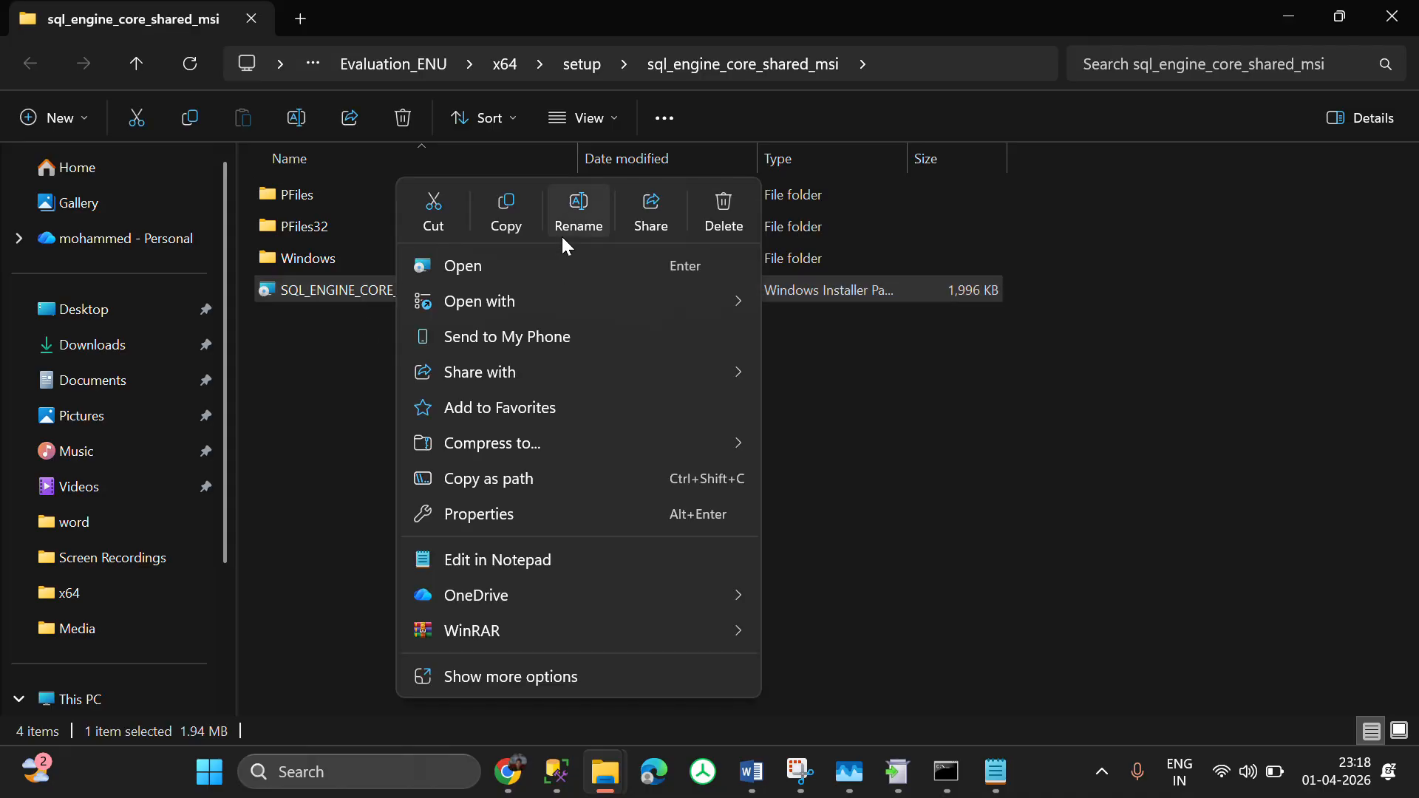
left_click(531, 216)
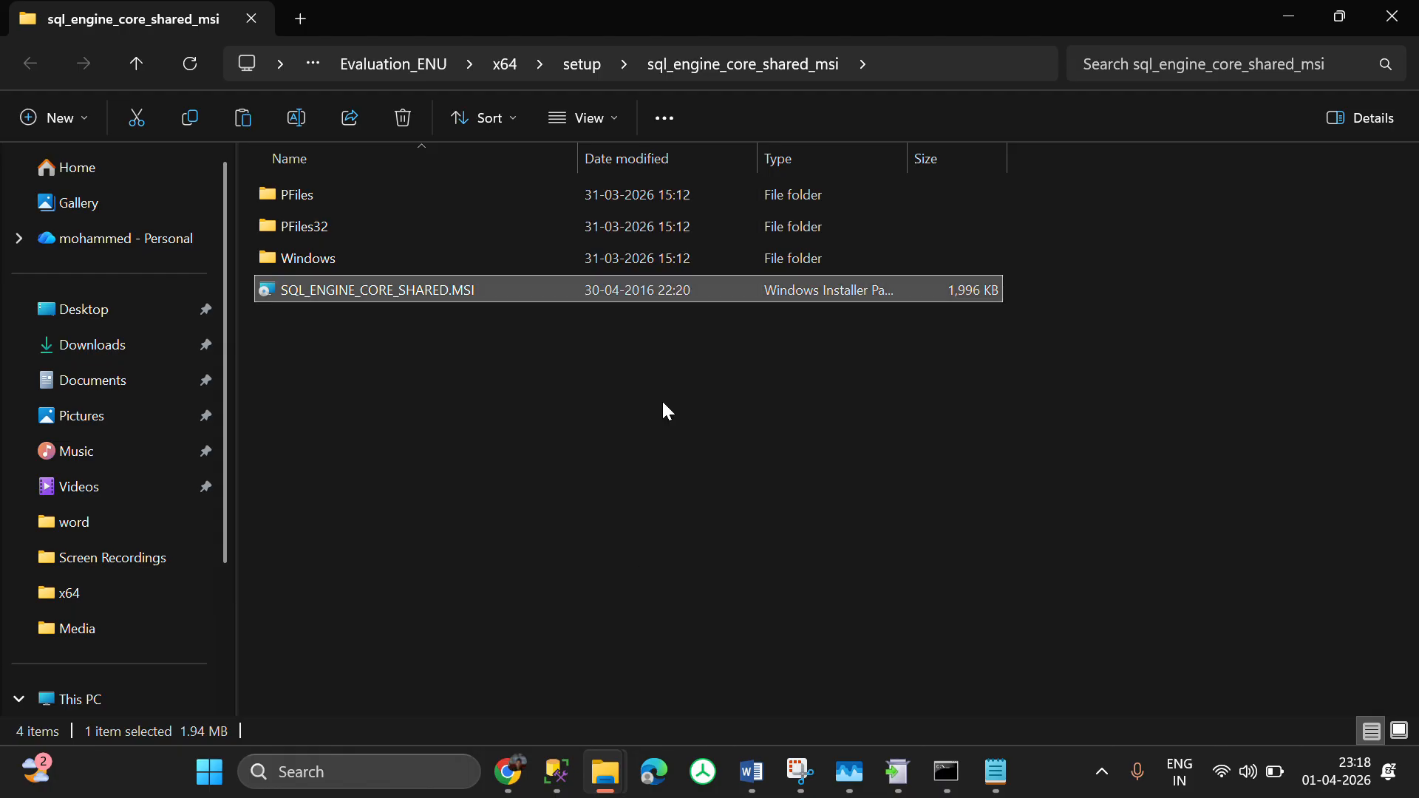
mouse_move(600, 780)
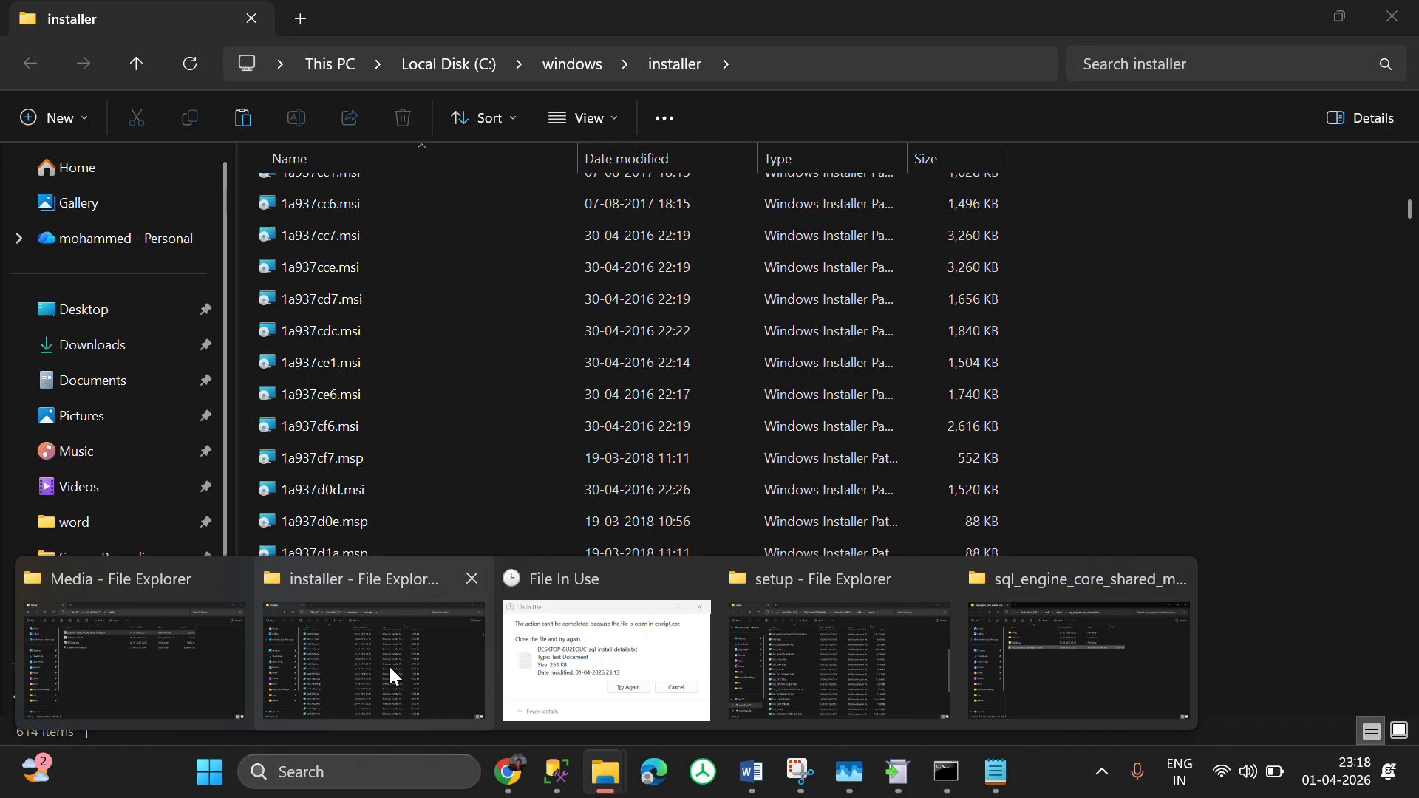
left_click(389, 664)
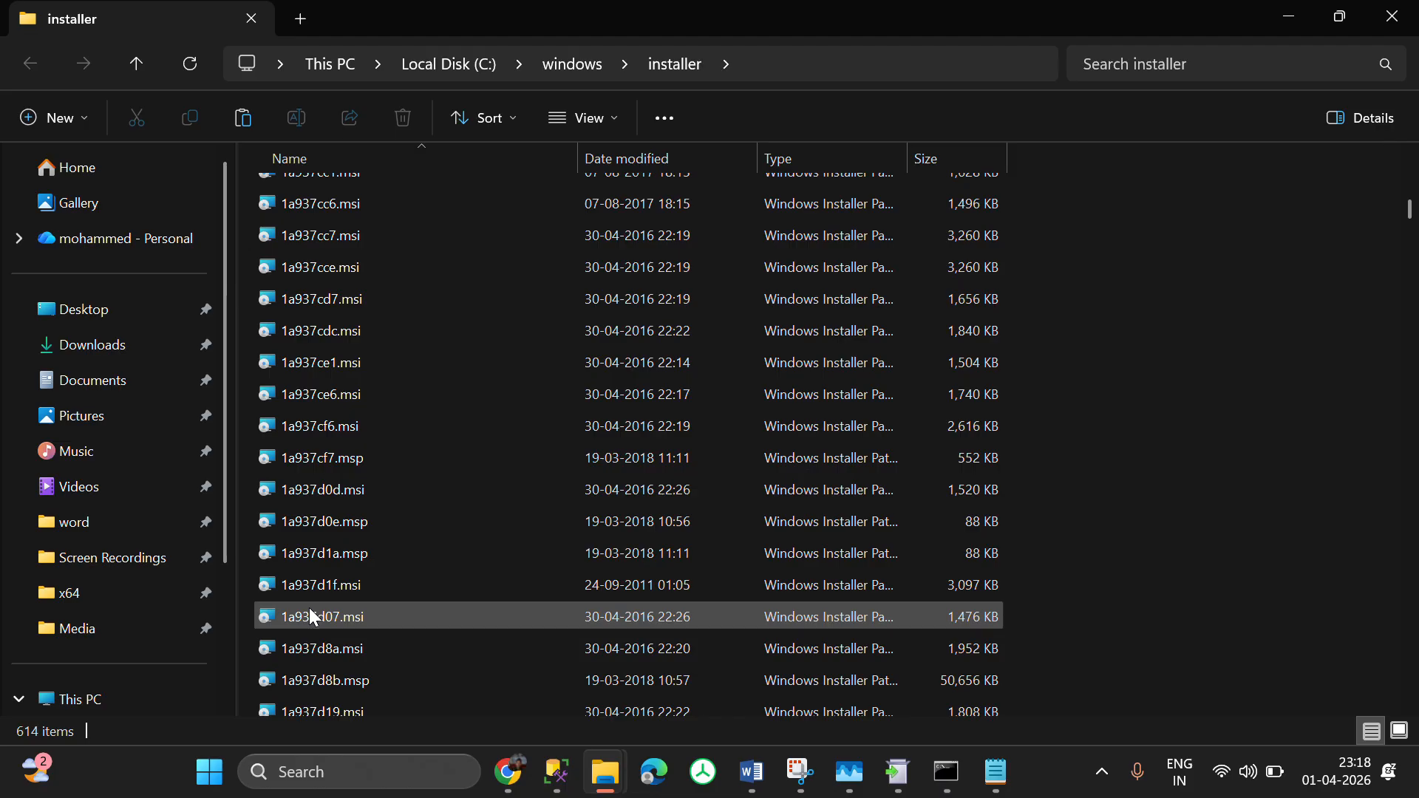
key("alt+Tab")
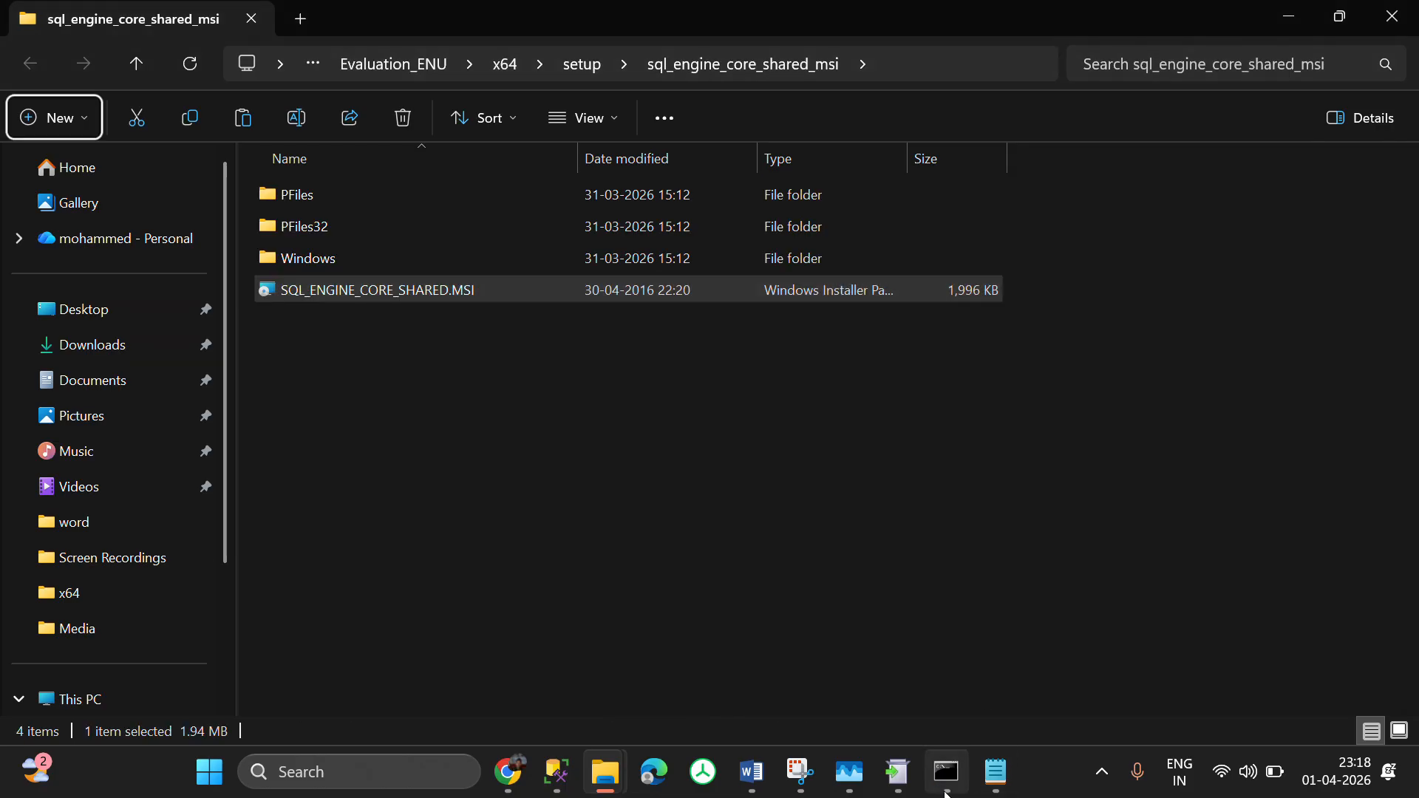
- Check the target name 1a937d83.msi in the details file's copy command and view the collected commands
mouse_move(1017, 769)
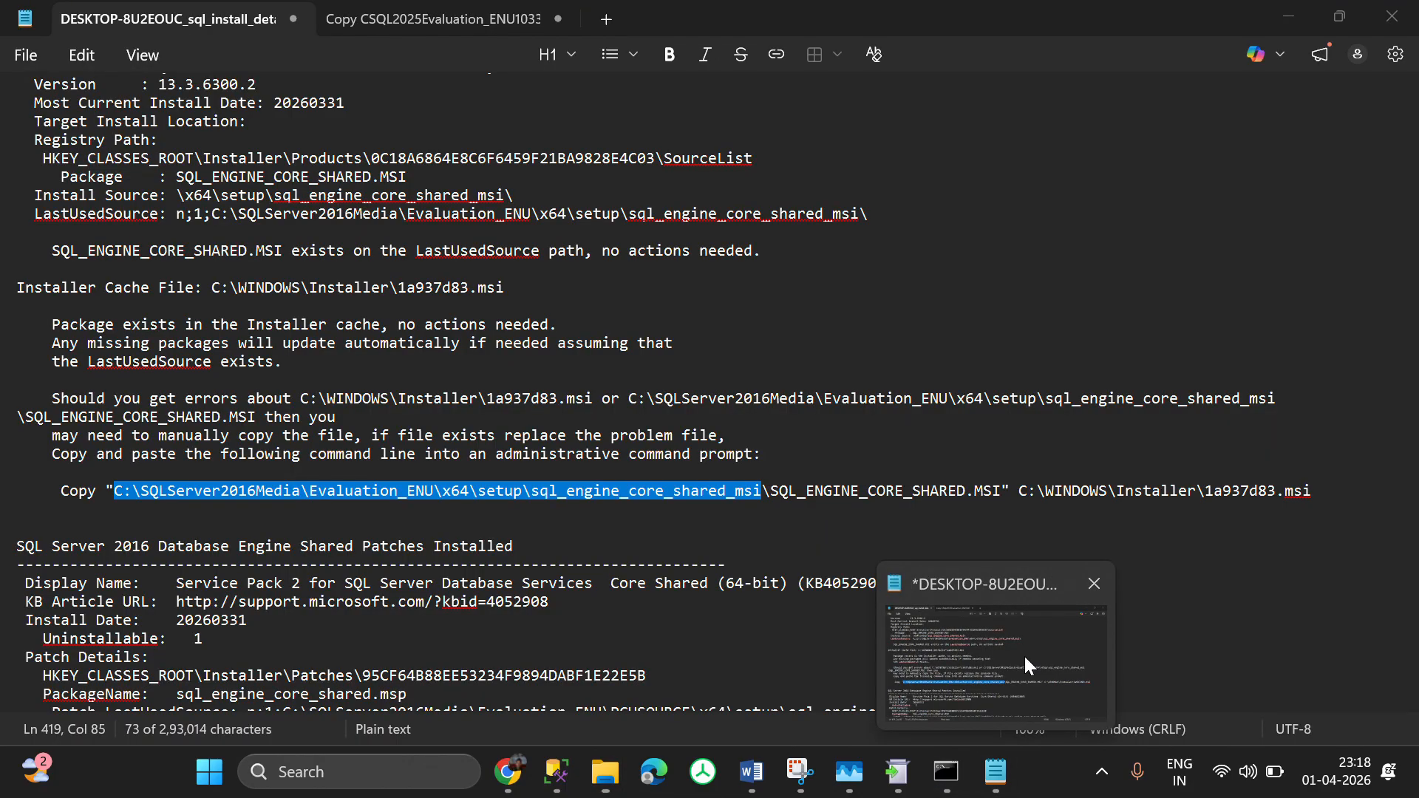
left_click(1025, 657)
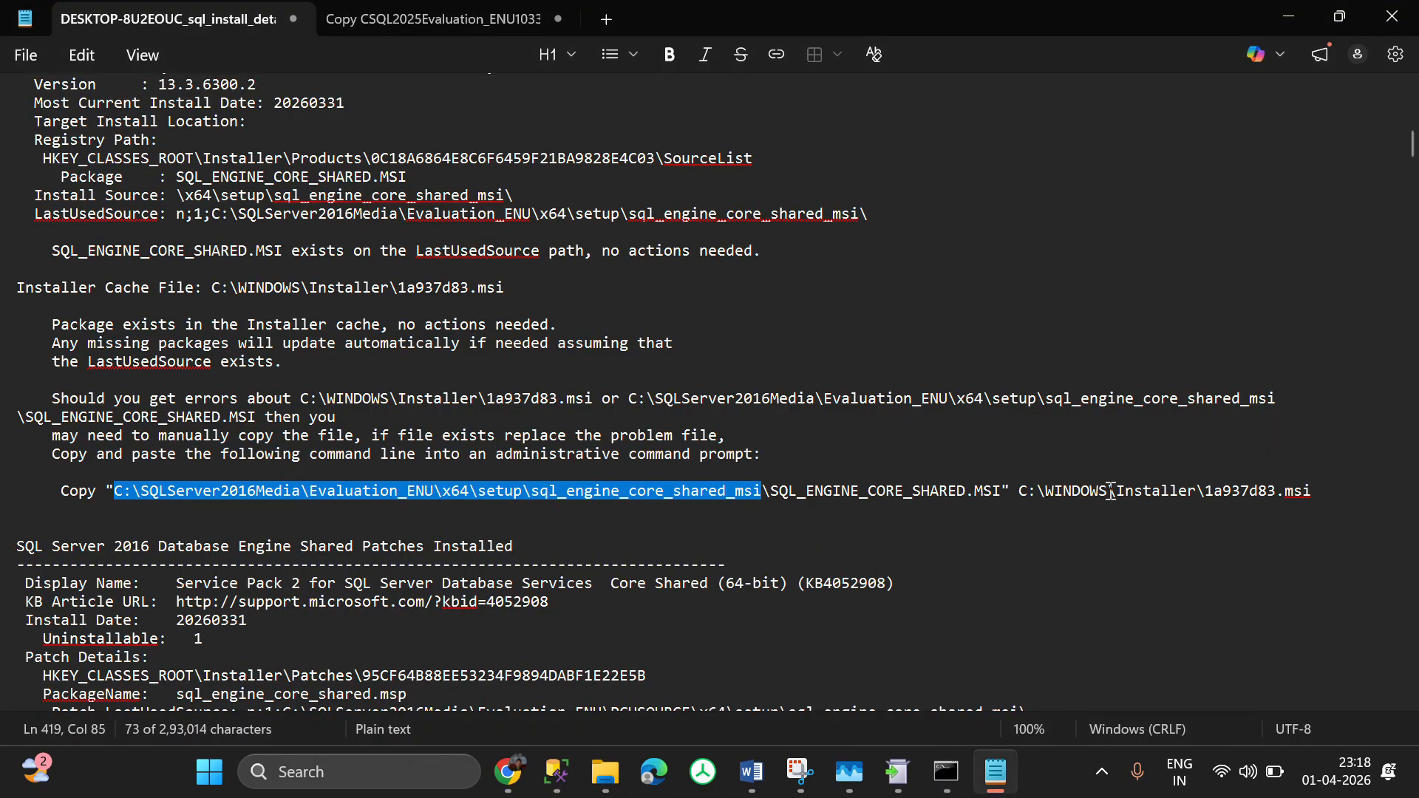
left_click_drag(1214, 493, 1270, 490)
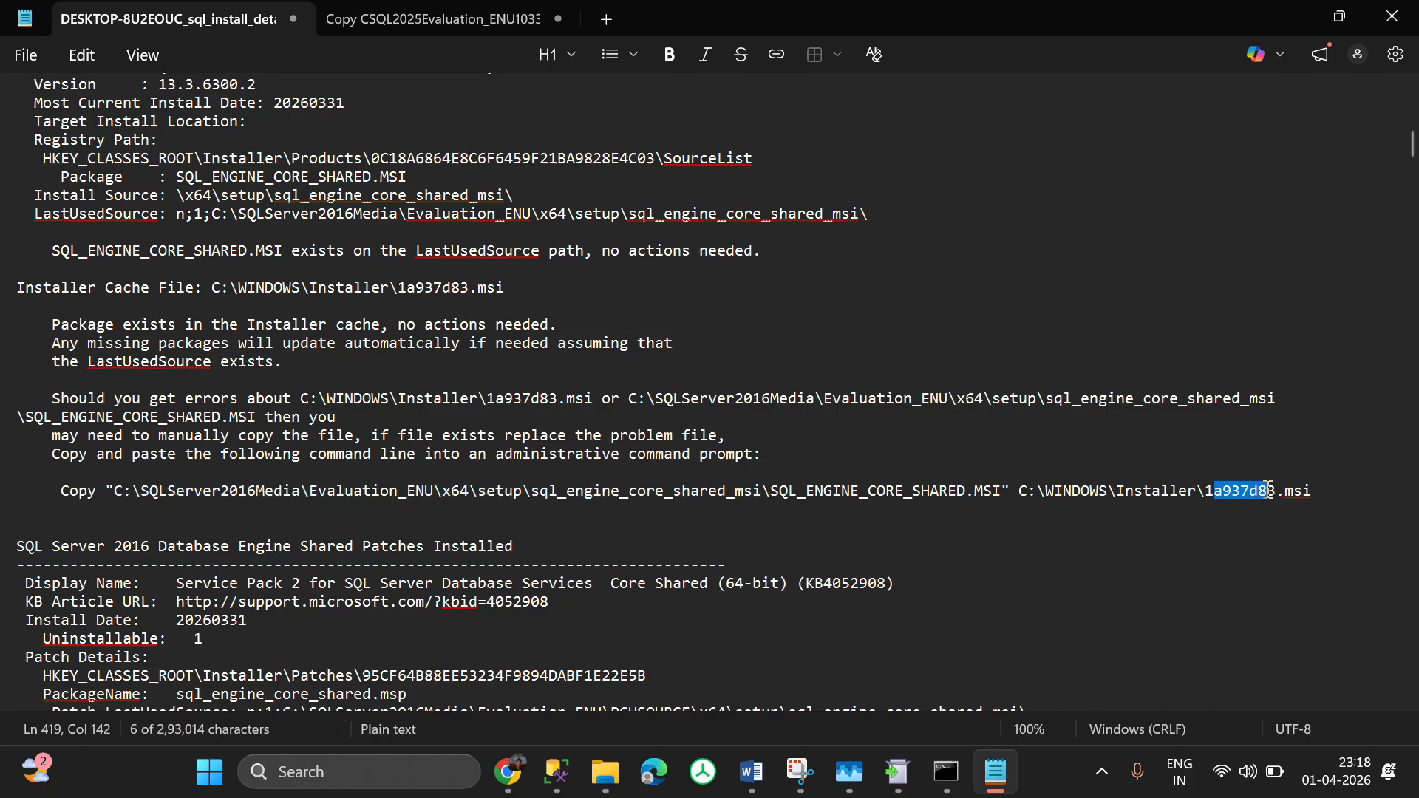
left_click(1198, 527)
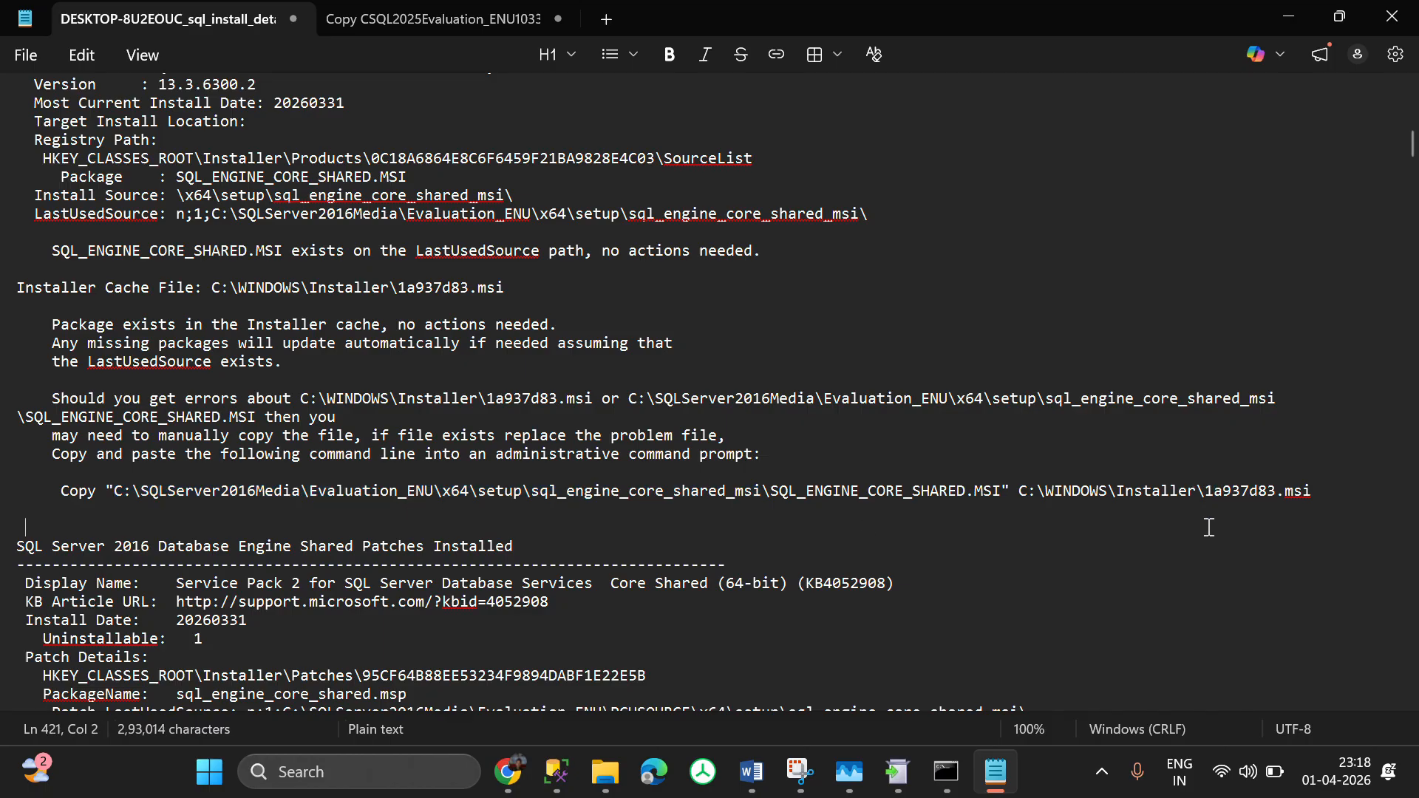
left_click_drag(1330, 485, 85, 501)
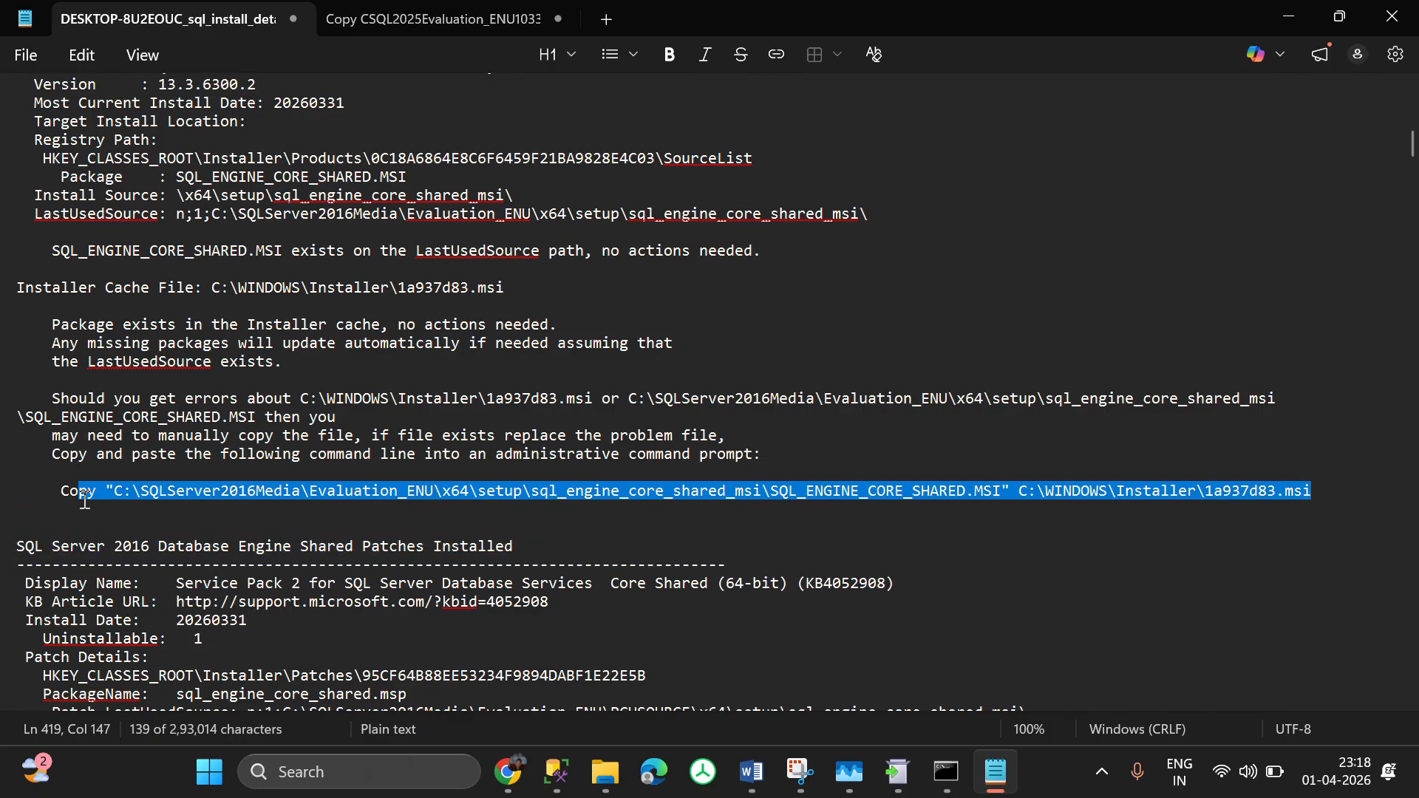
left_click(431, 19)
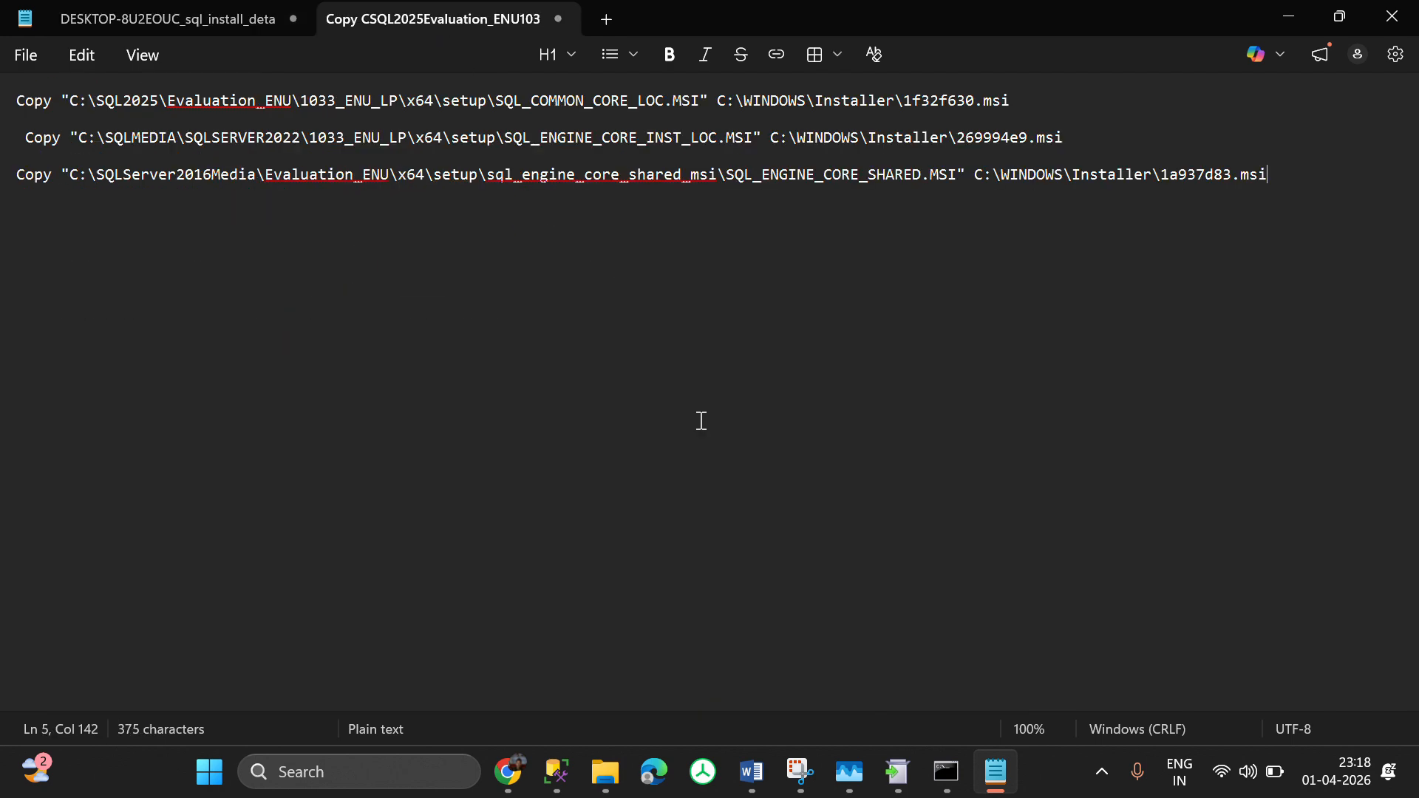
- Switch to the SQLSession22_commandinstallation.docx notes in Word and review the listed solutions for missing MSI files
key("alt+Tab")
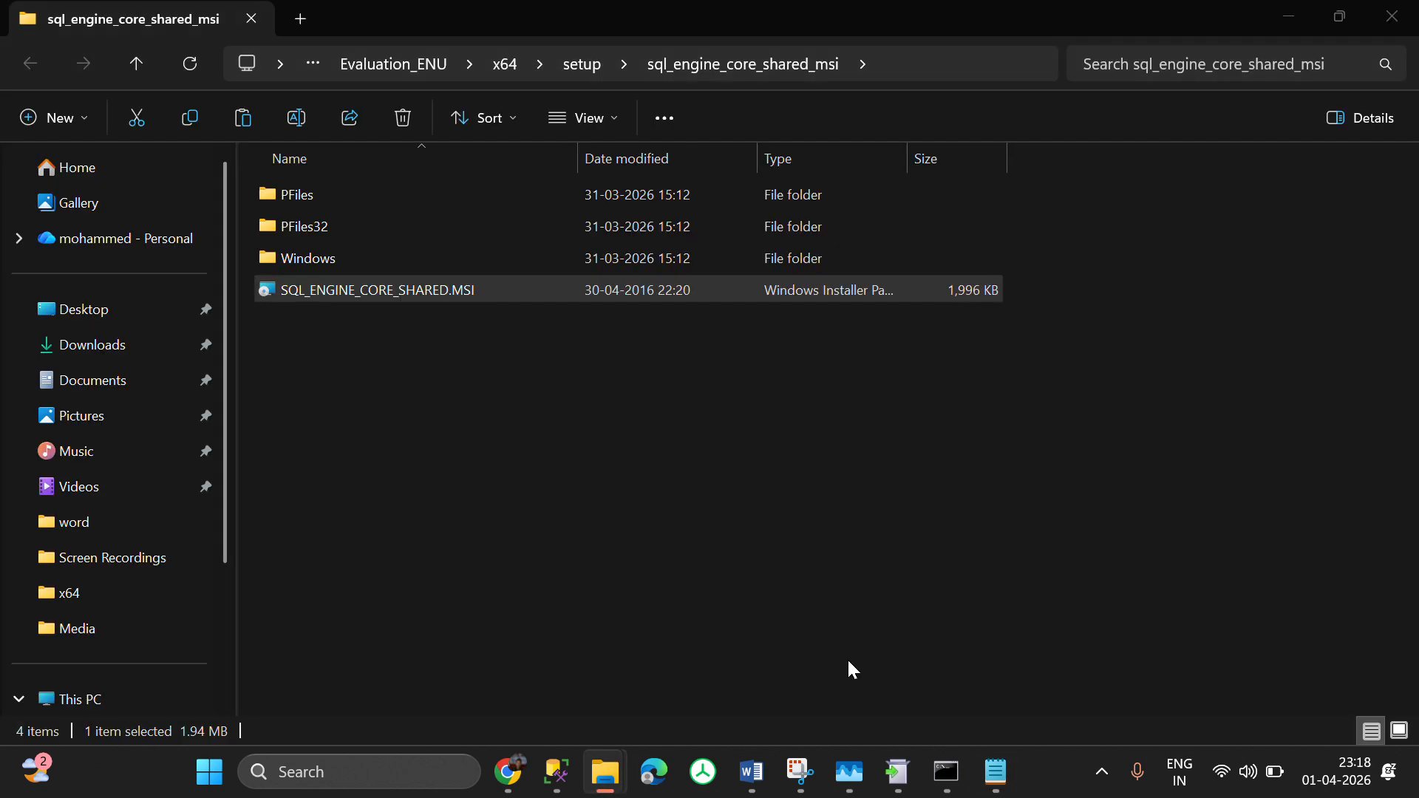
key("alt+Tab")
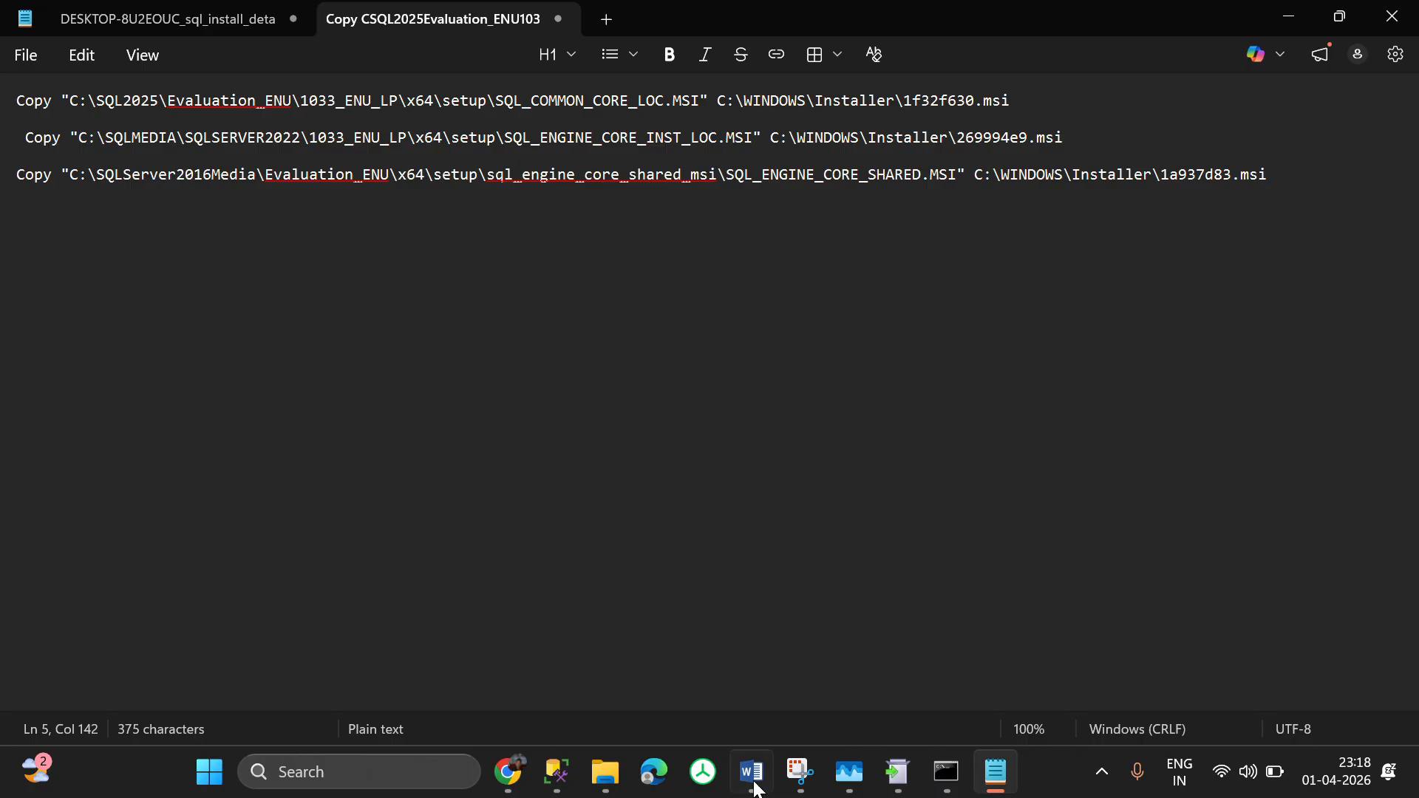
mouse_move(860, 791)
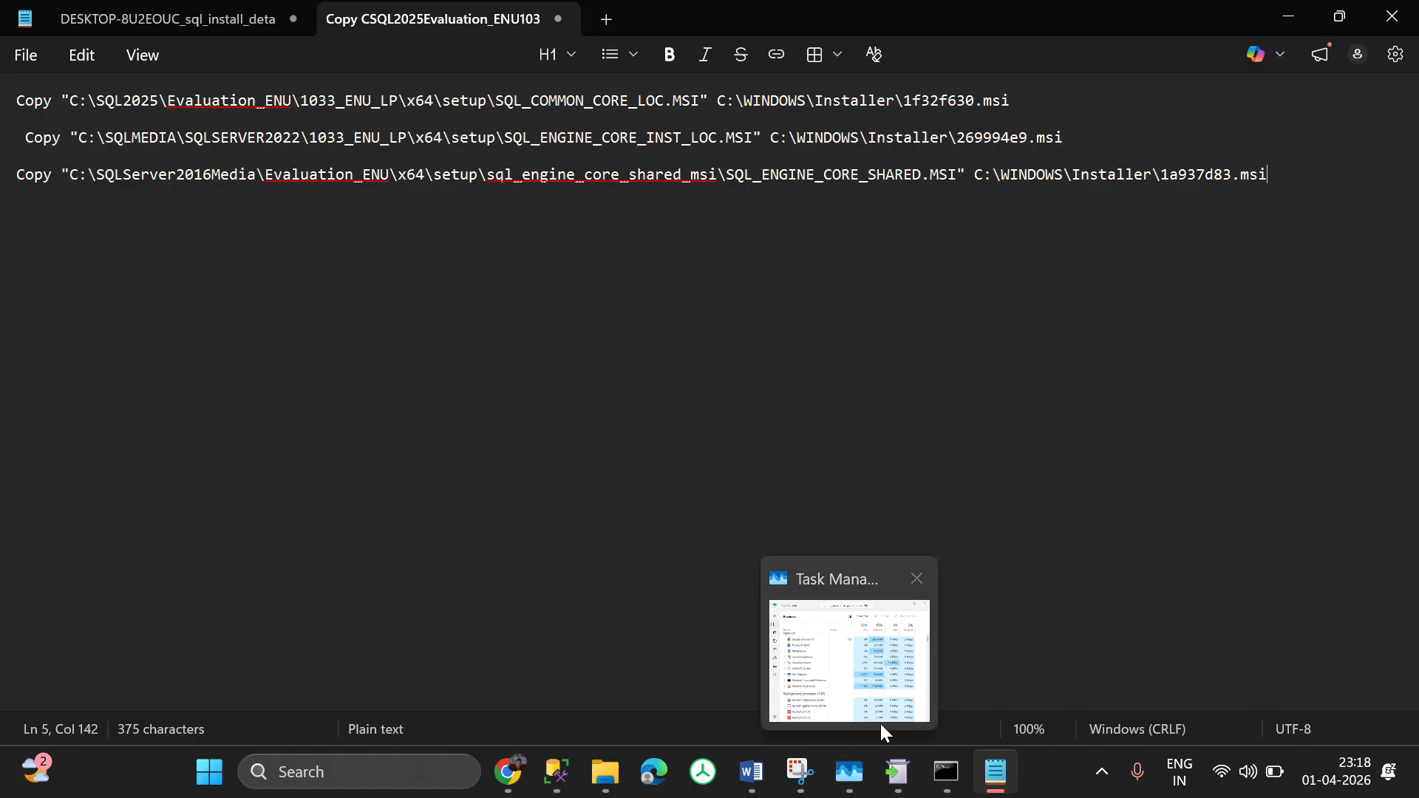
mouse_move(943, 775)
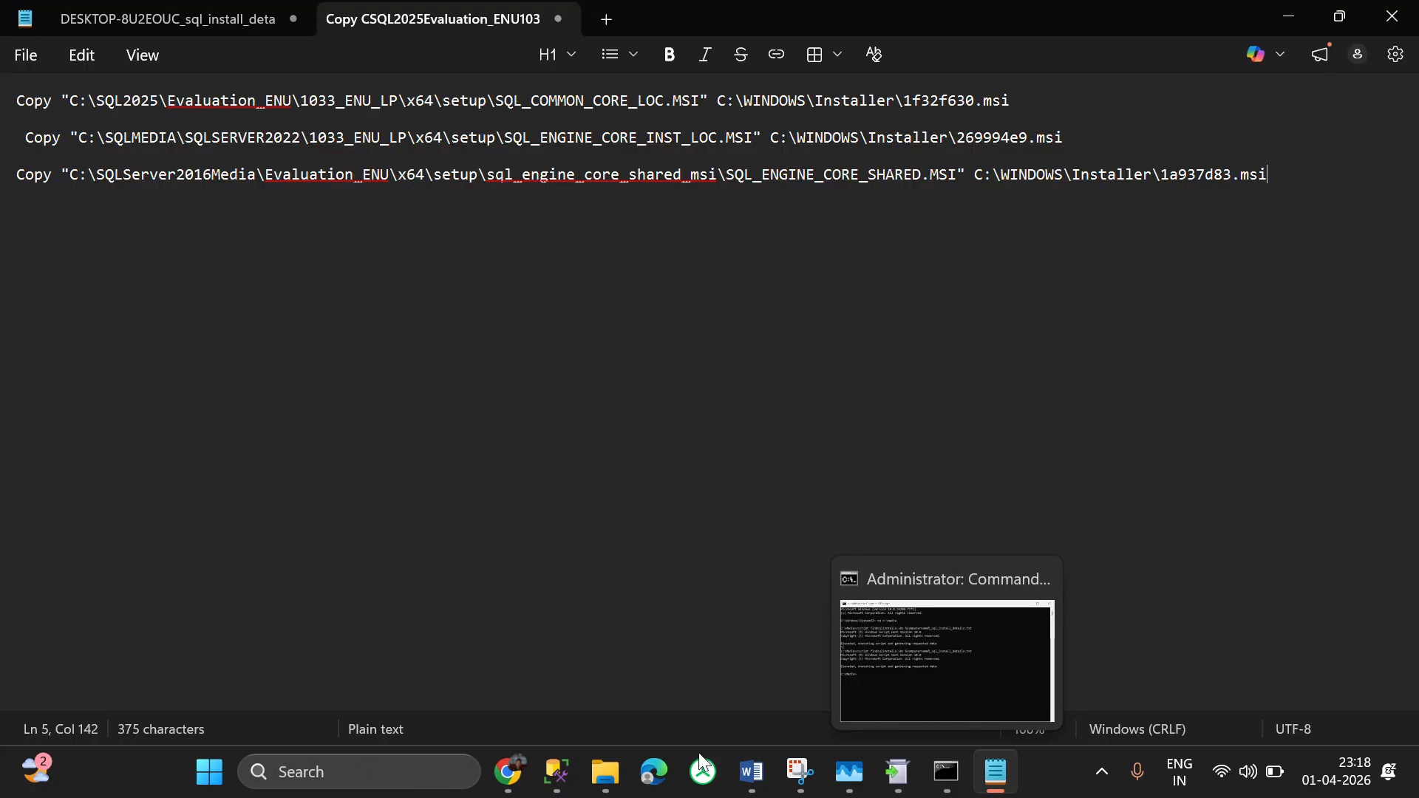
left_click(593, 422)
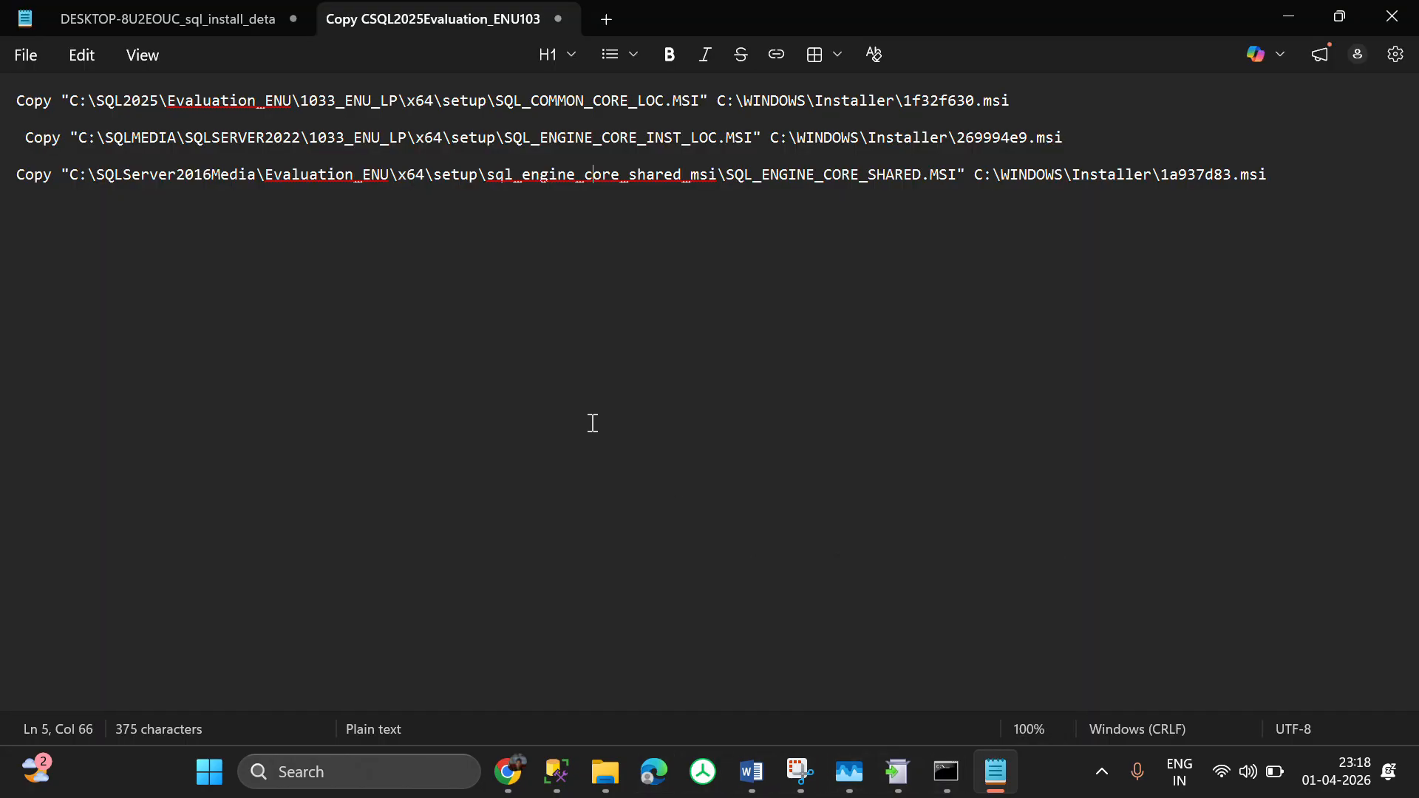
left_click(897, 773)
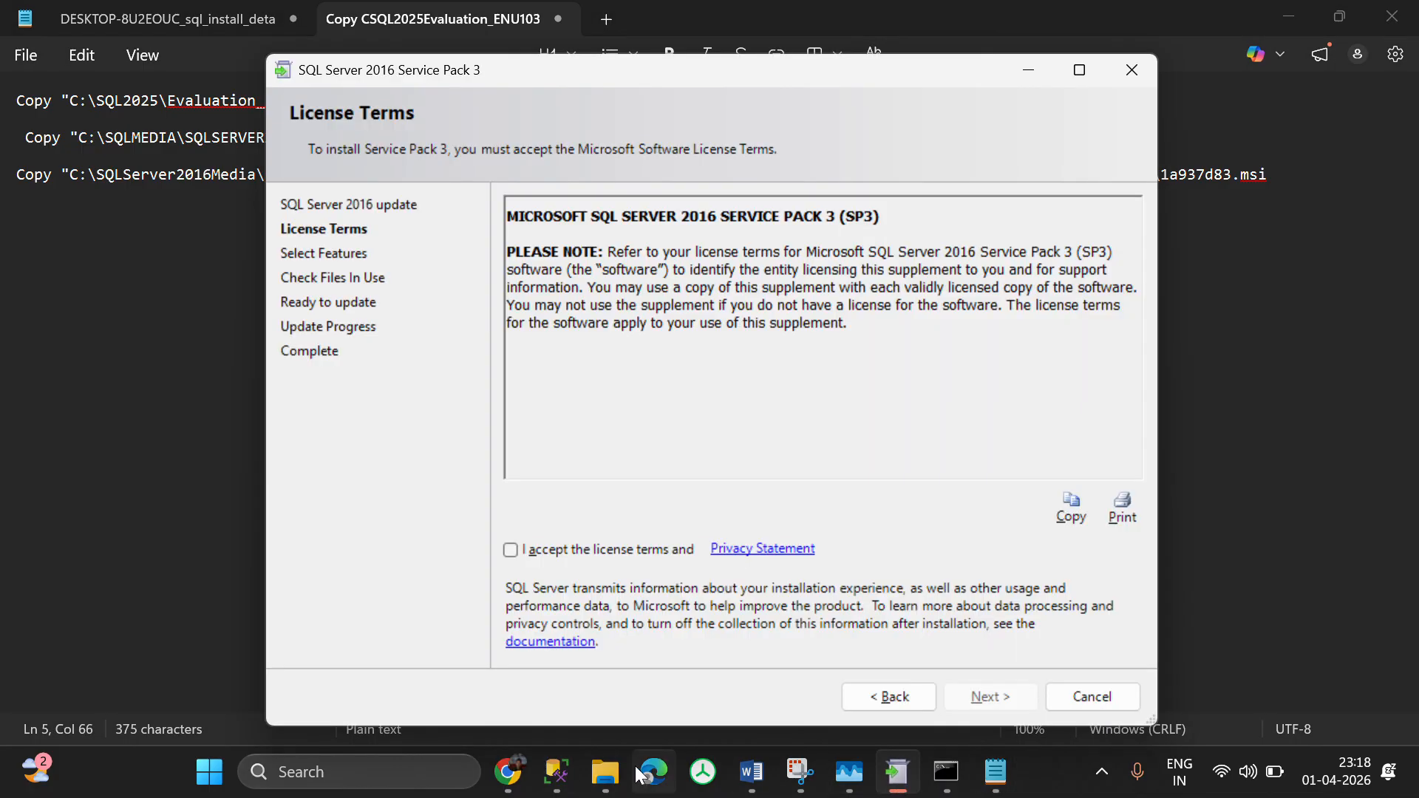
left_click(612, 773)
left_click(752, 772)
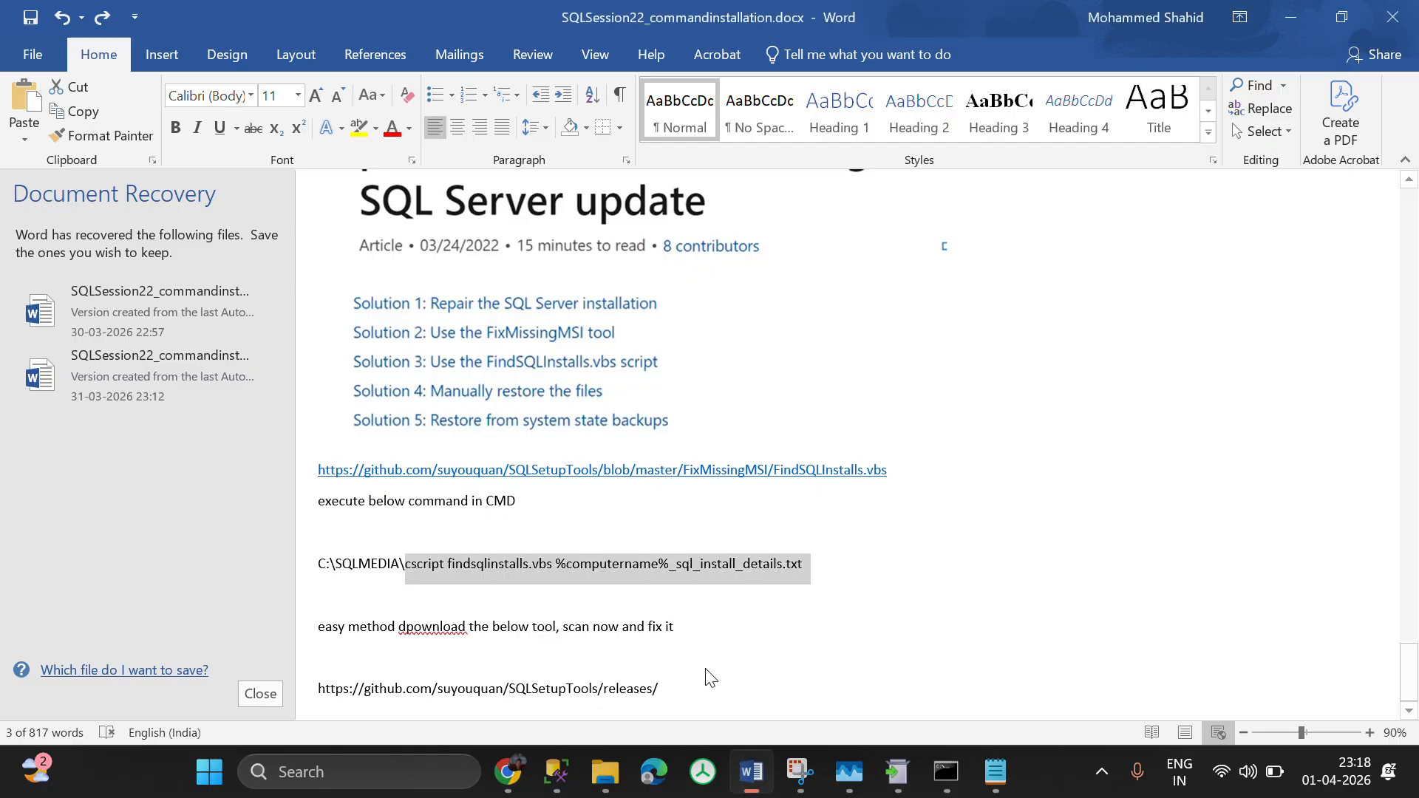
scroll(713, 506, "up", 1)
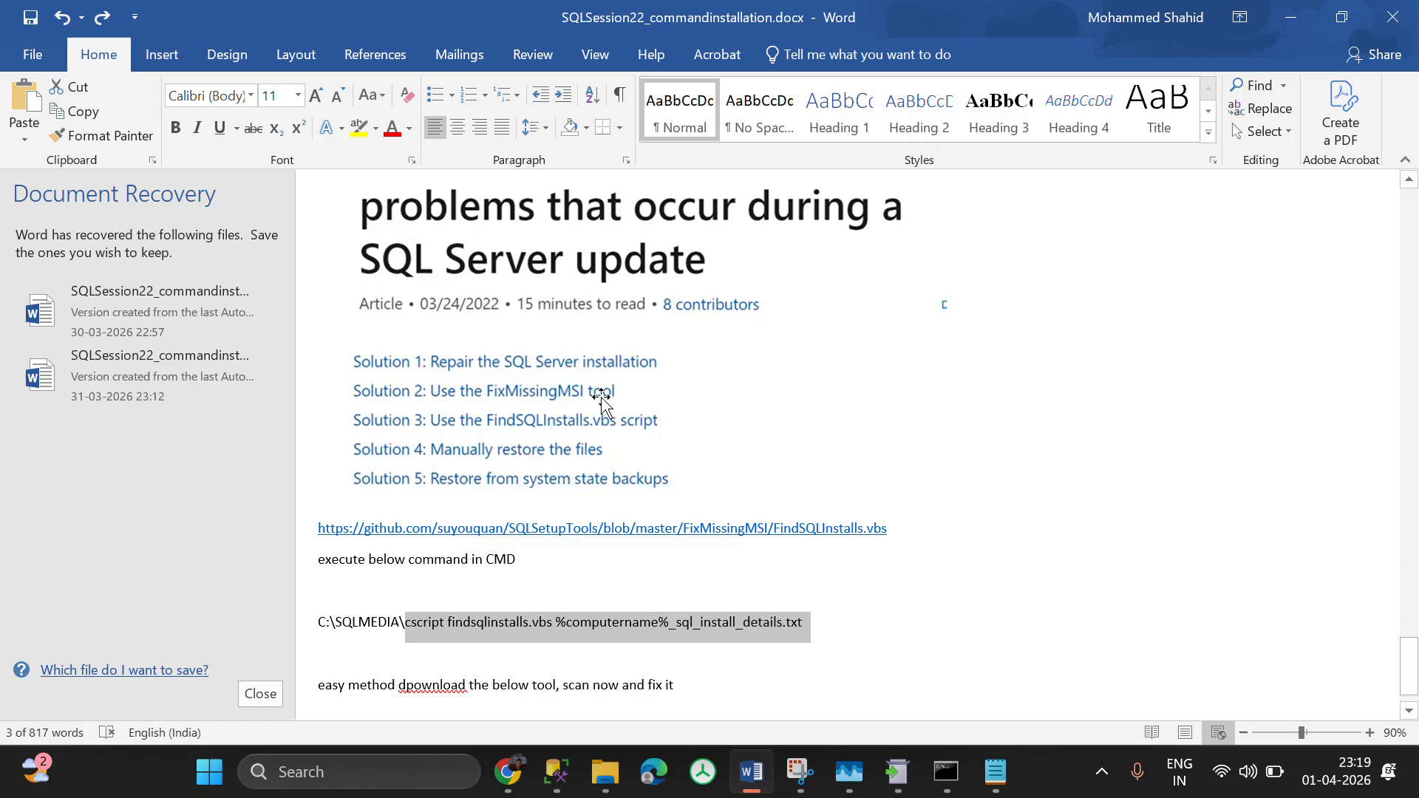
scroll(601, 400, "down", 1)
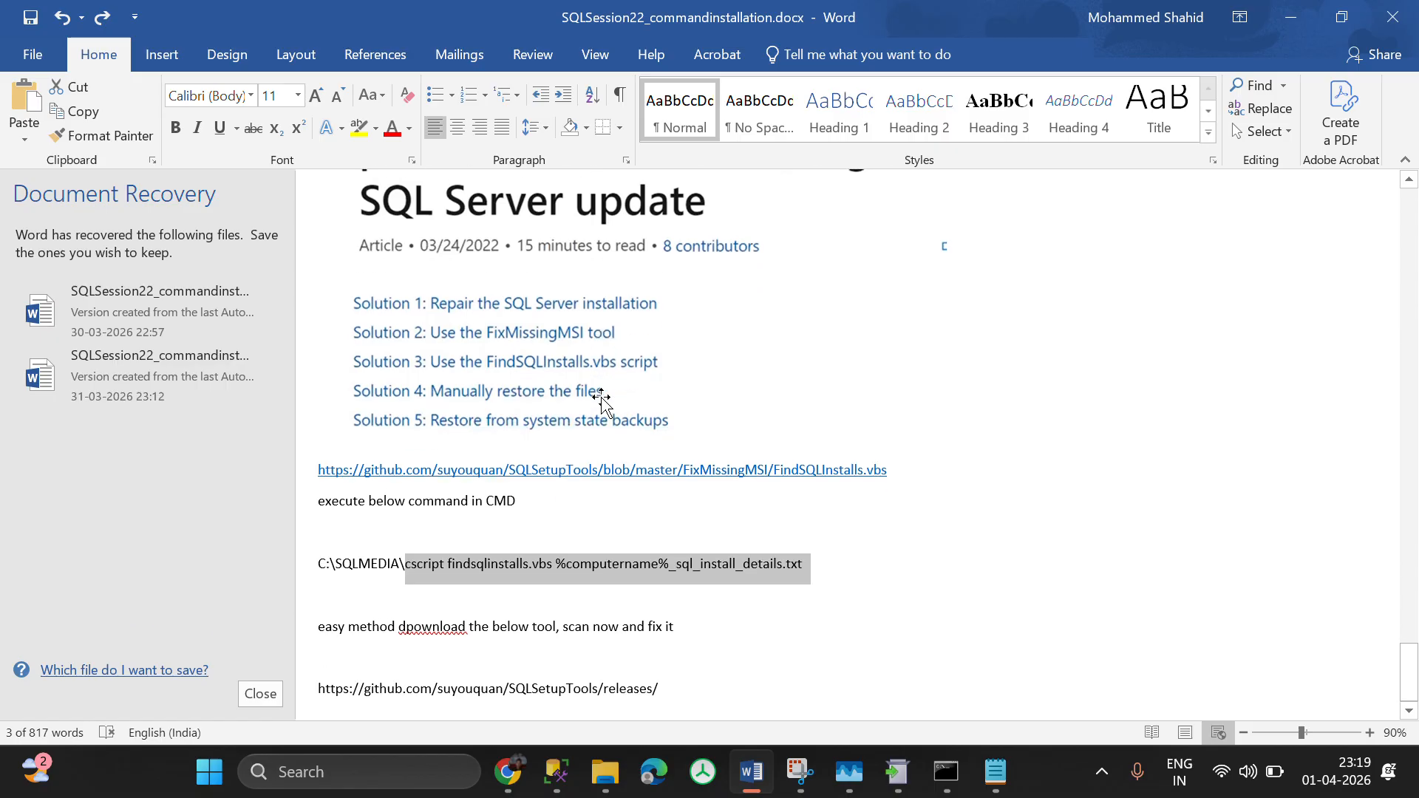
- Select the SQLSetupTools releases address in the notes and switch to Chrome's blank tab, ready to enter an address
left_click_drag(678, 691, 310, 679)
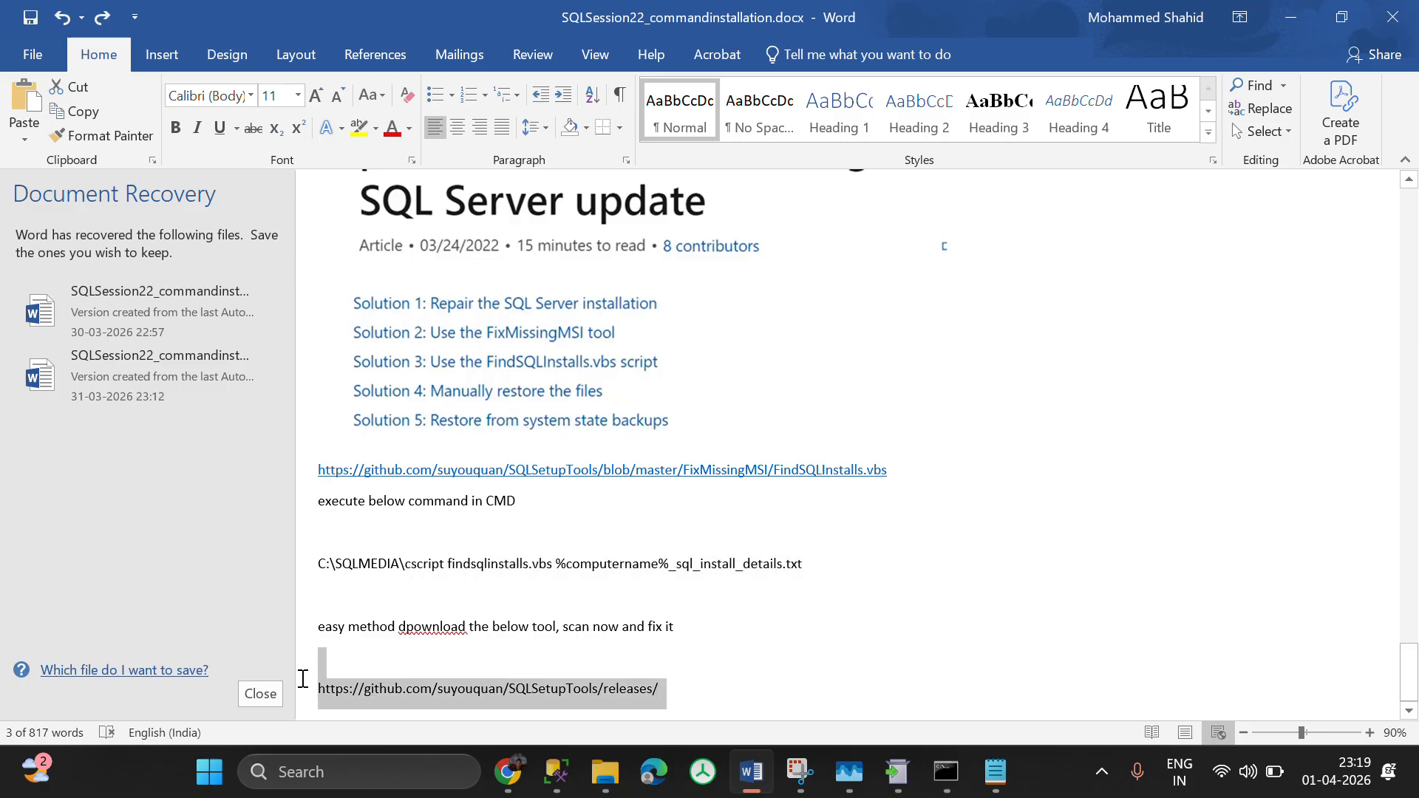
left_click(498, 788)
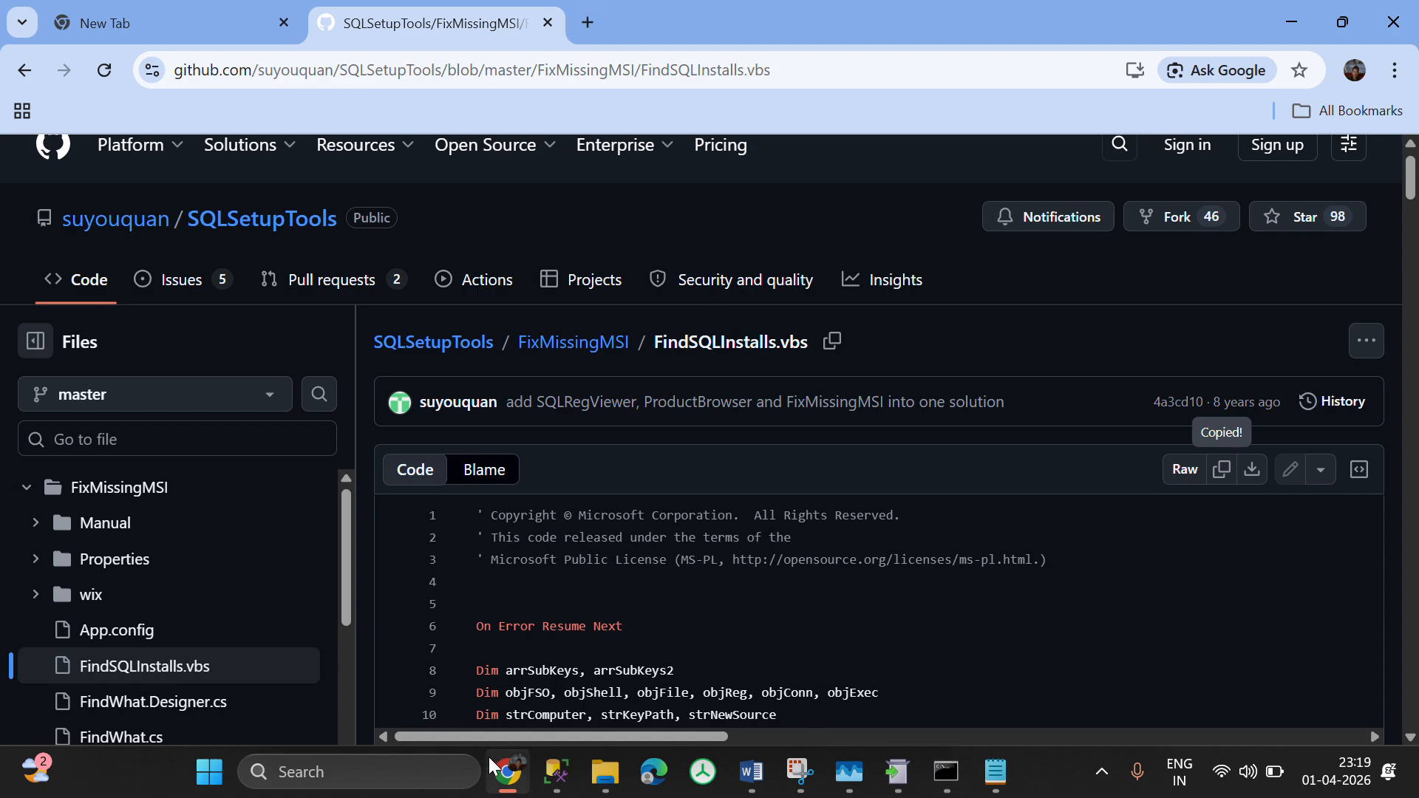
mouse_move(509, 773)
left_click(176, 24)
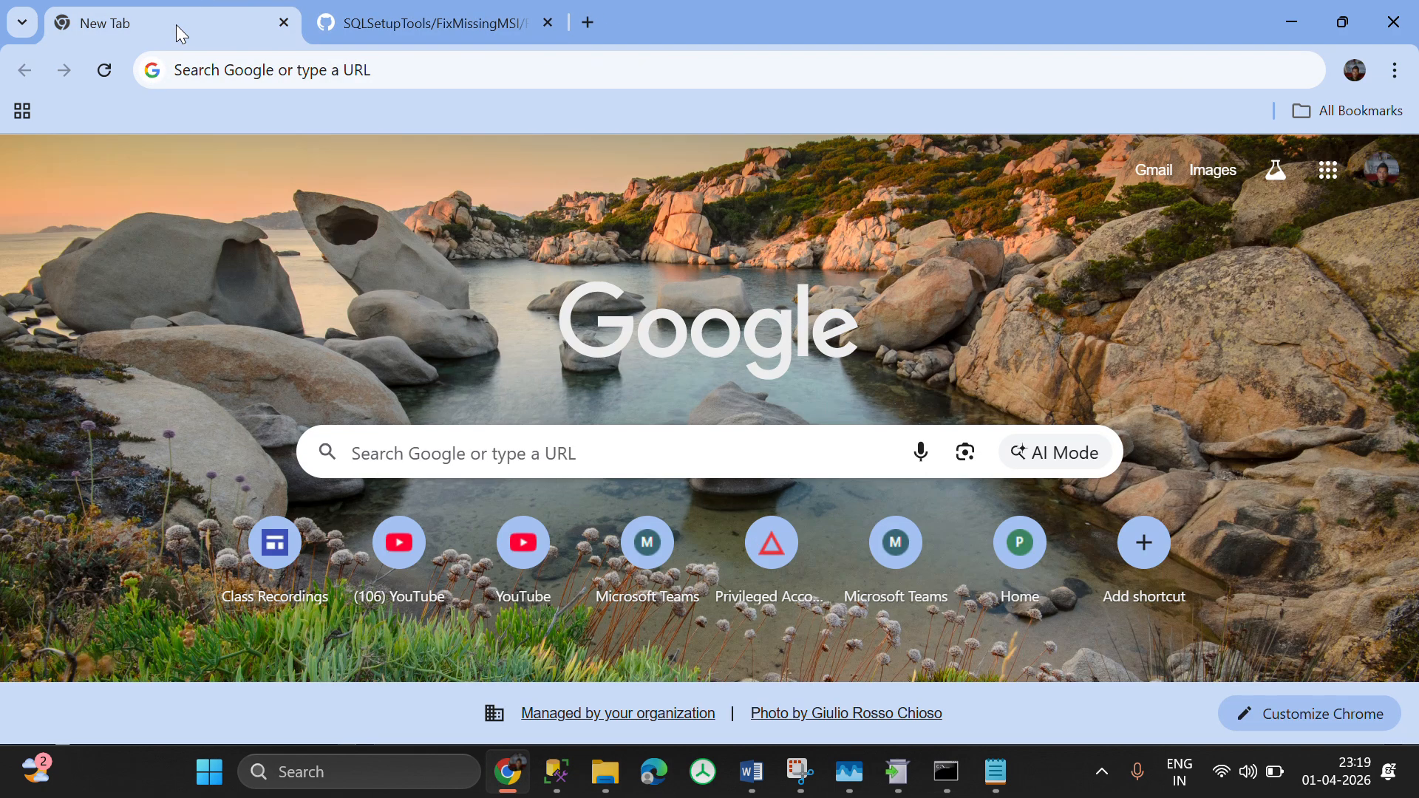
left_click(268, 72)
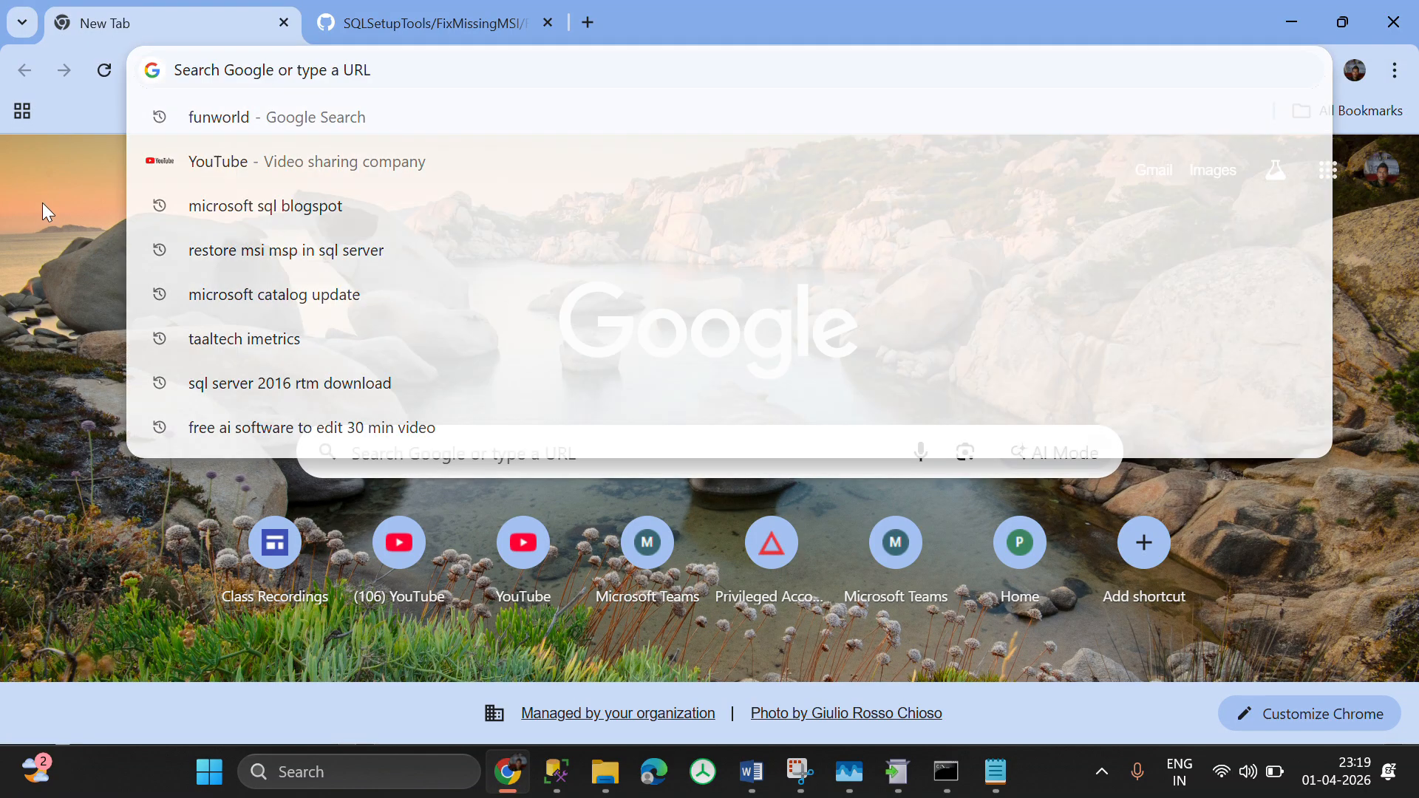
left_click(42, 203)
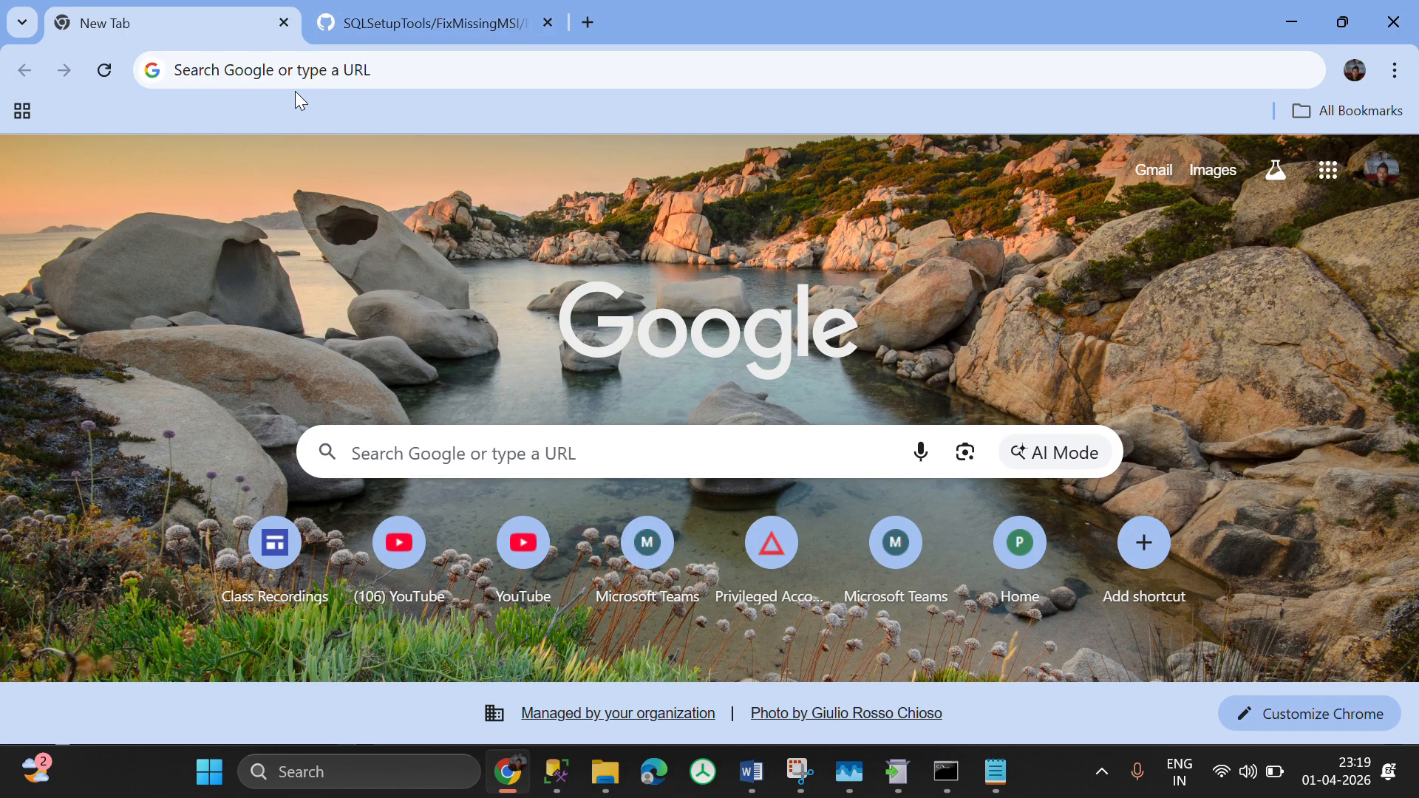
left_click(322, 74)
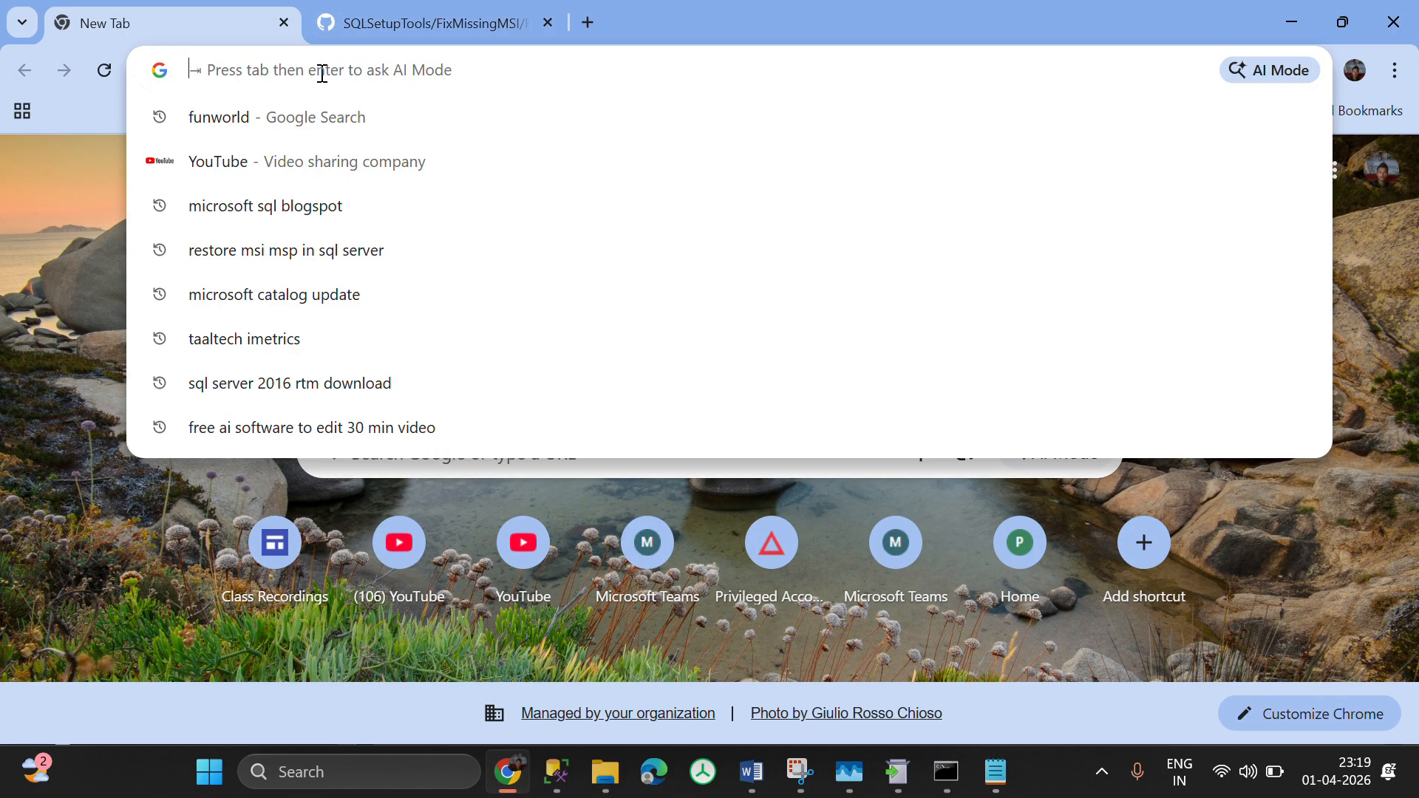
key("alt+Tab")
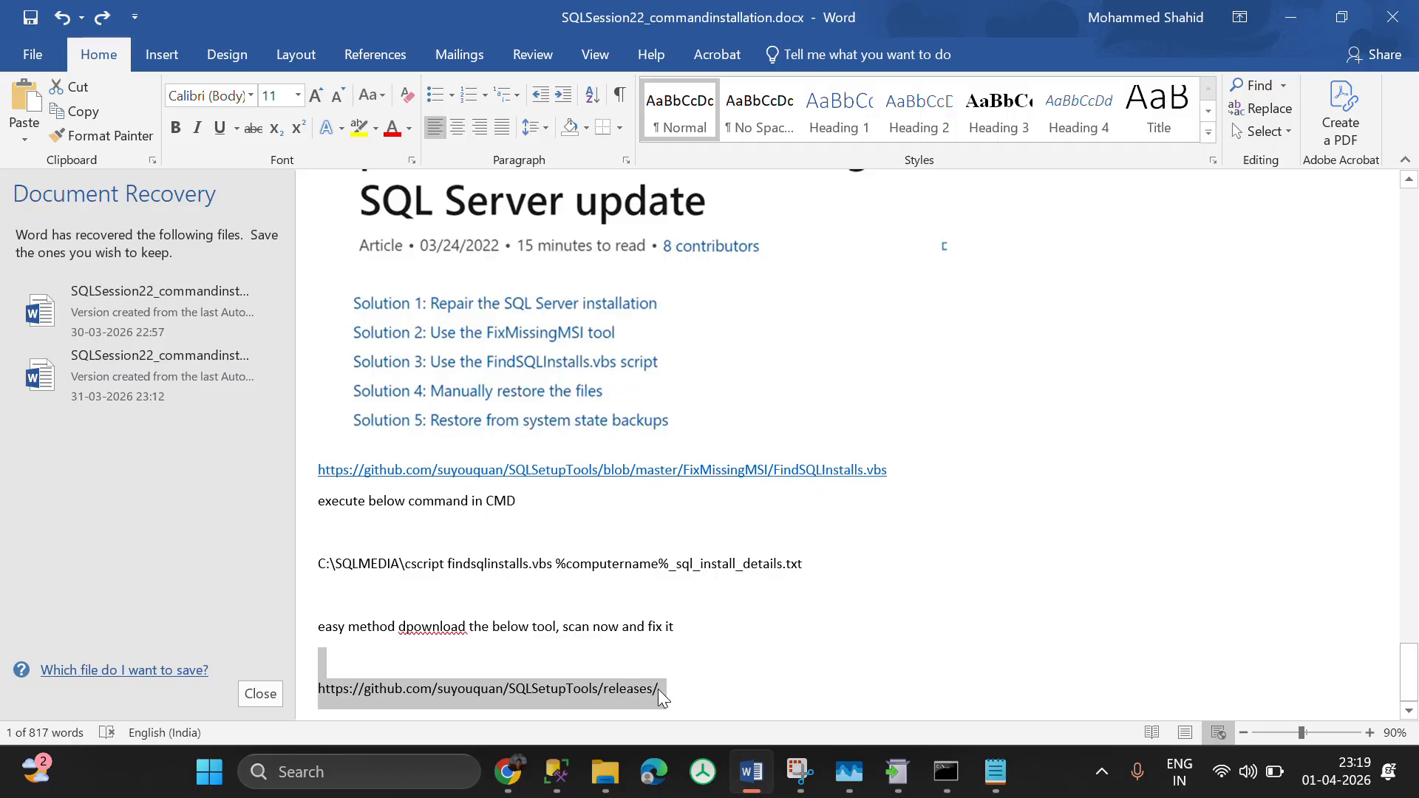
left_click_drag(666, 689, 316, 689)
key("ctrl+c")
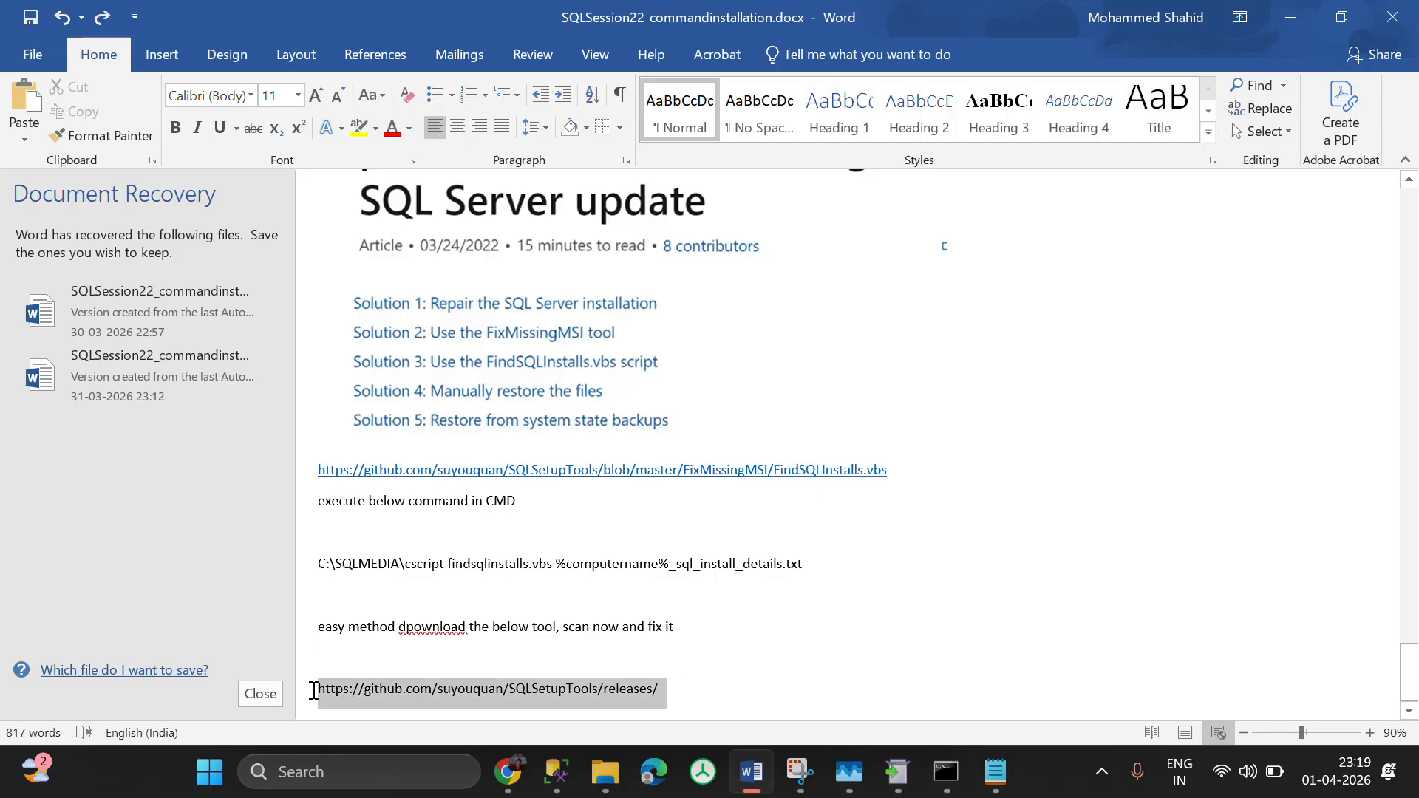
key("alt+Tab")
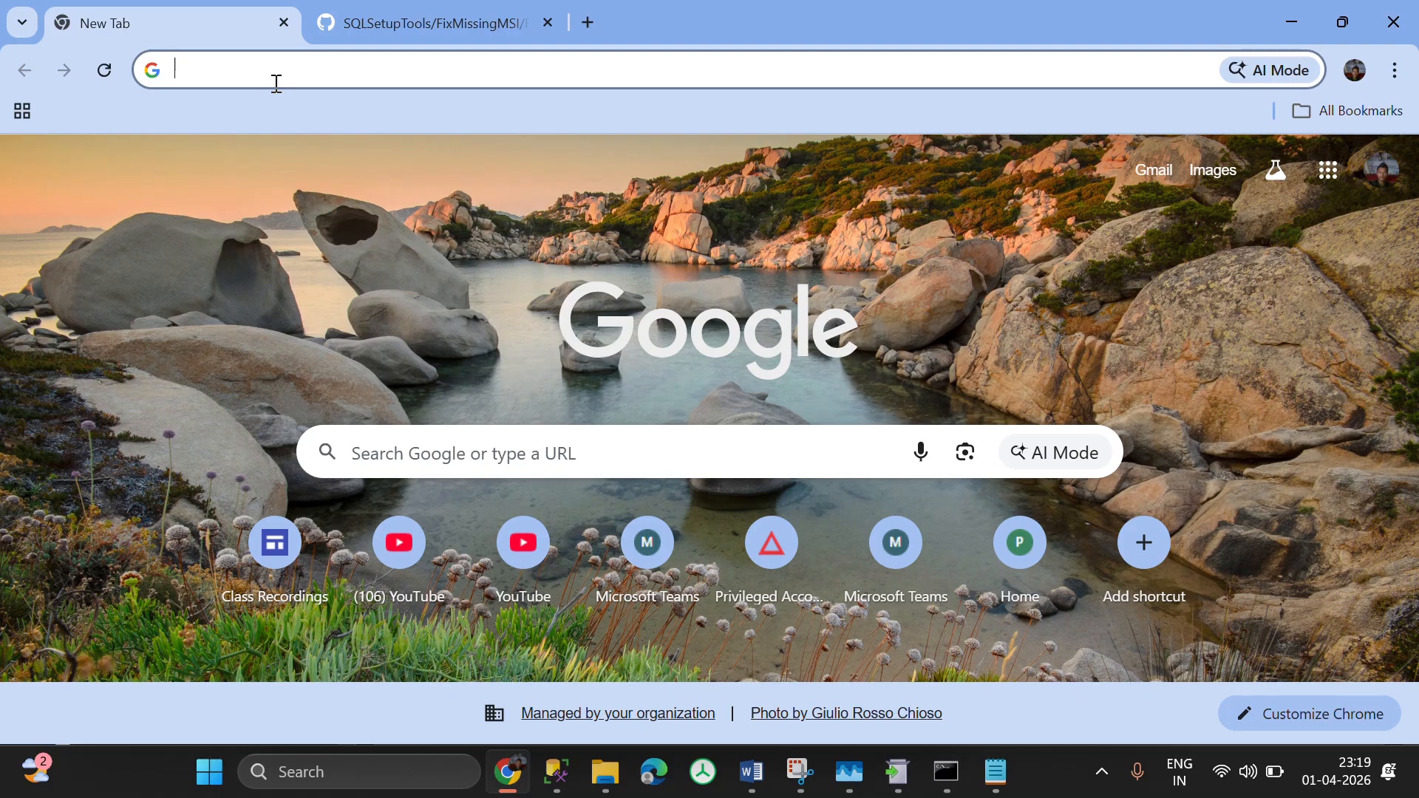
left_click(224, 73)
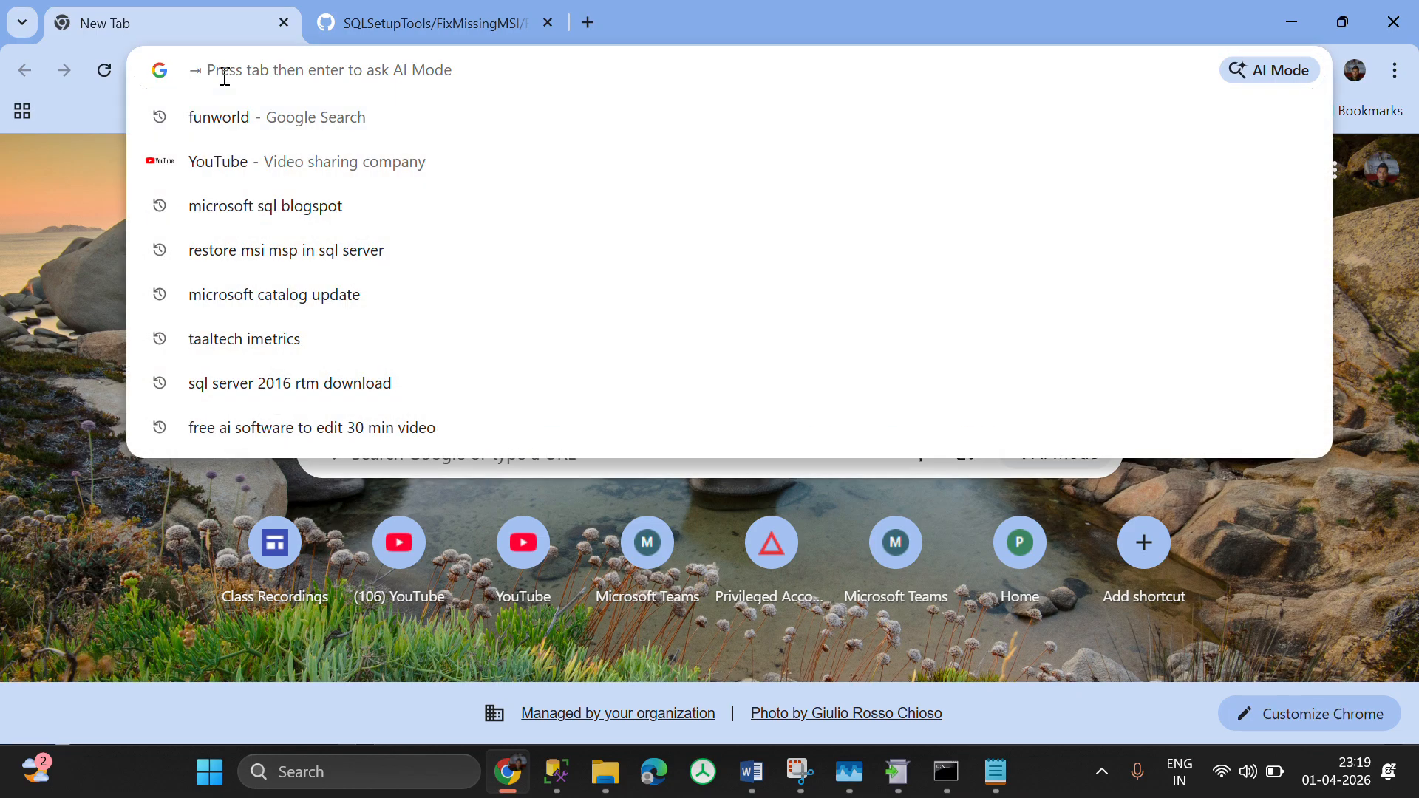
key("alt+Tab")
scroll(588, 486, "up", 1)
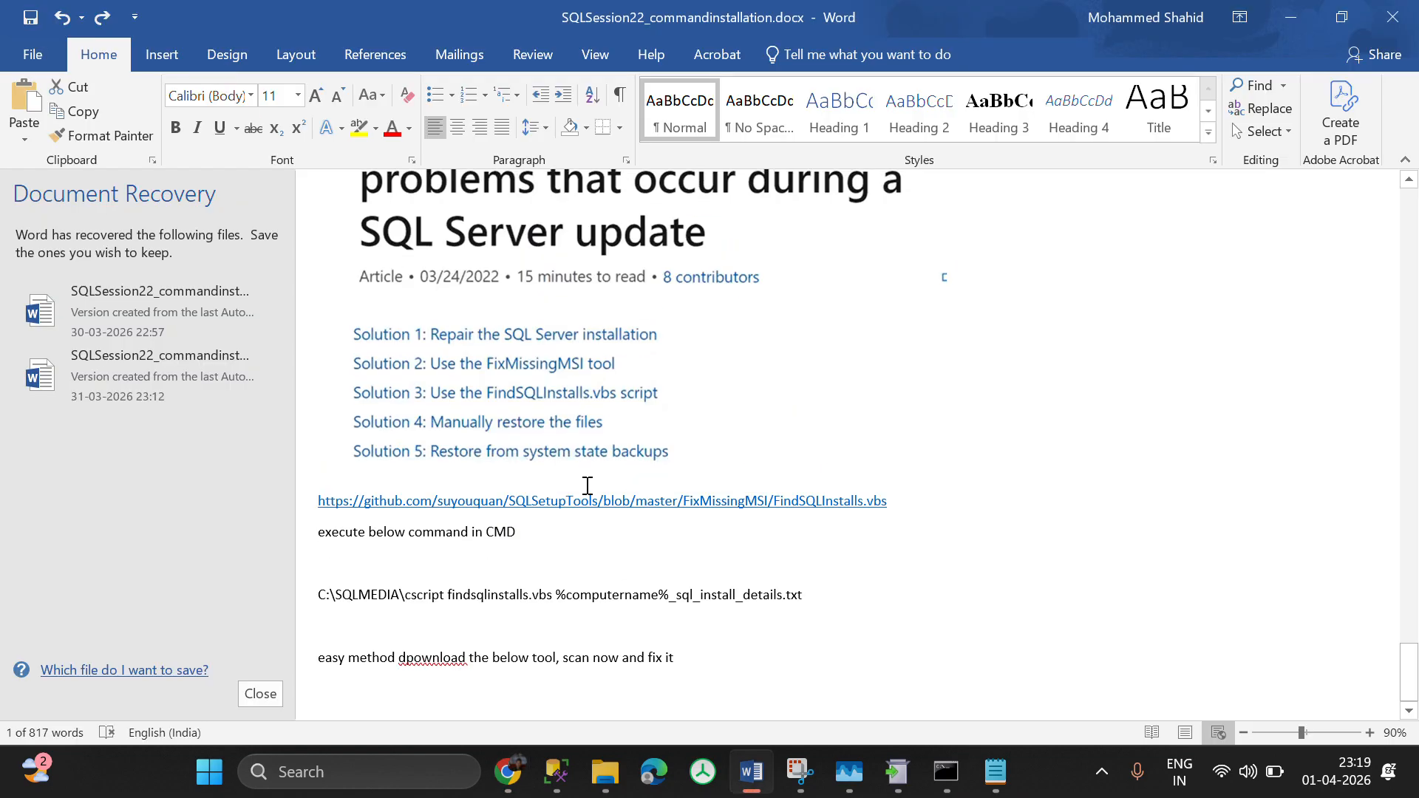
key("alt+Tab")
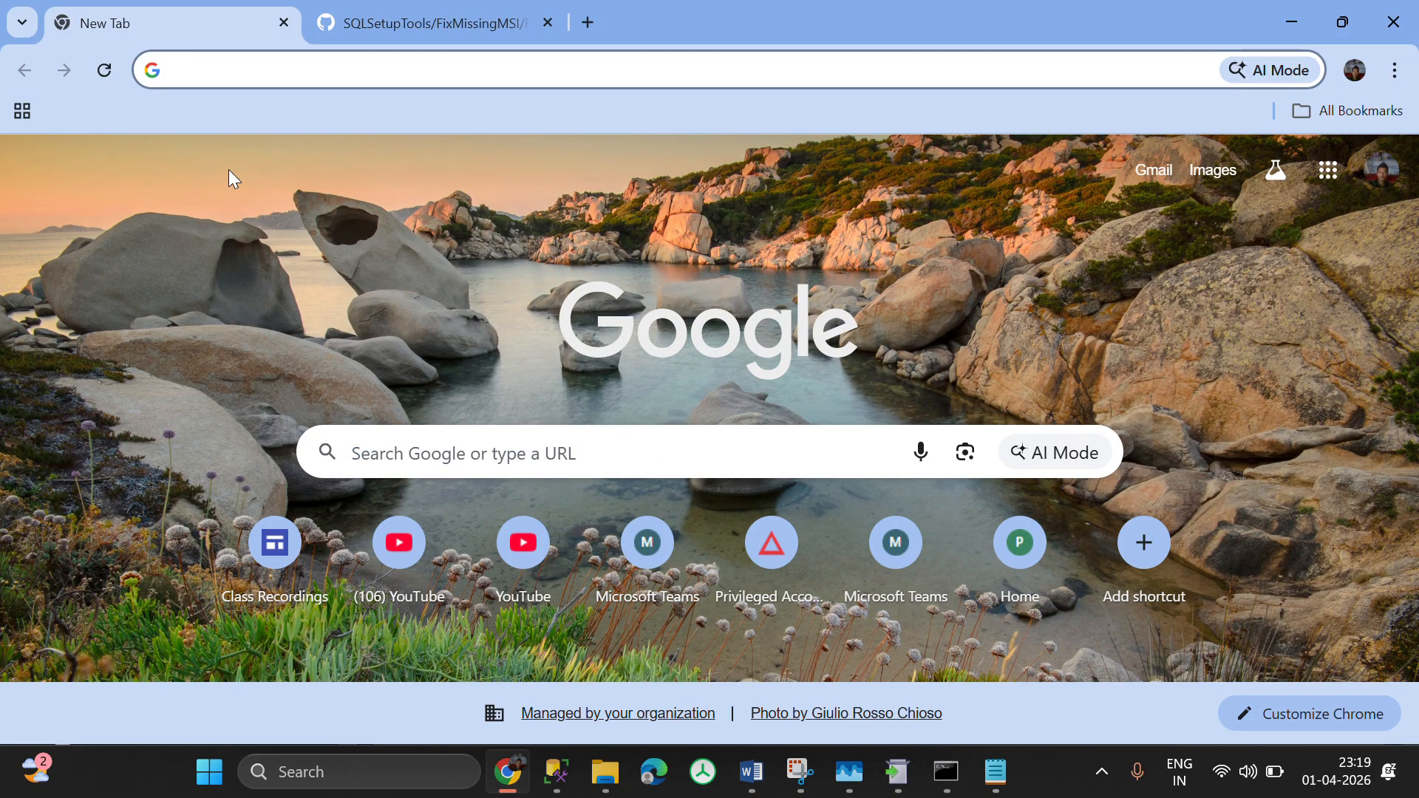
key("ctrl+v")
key("Return")
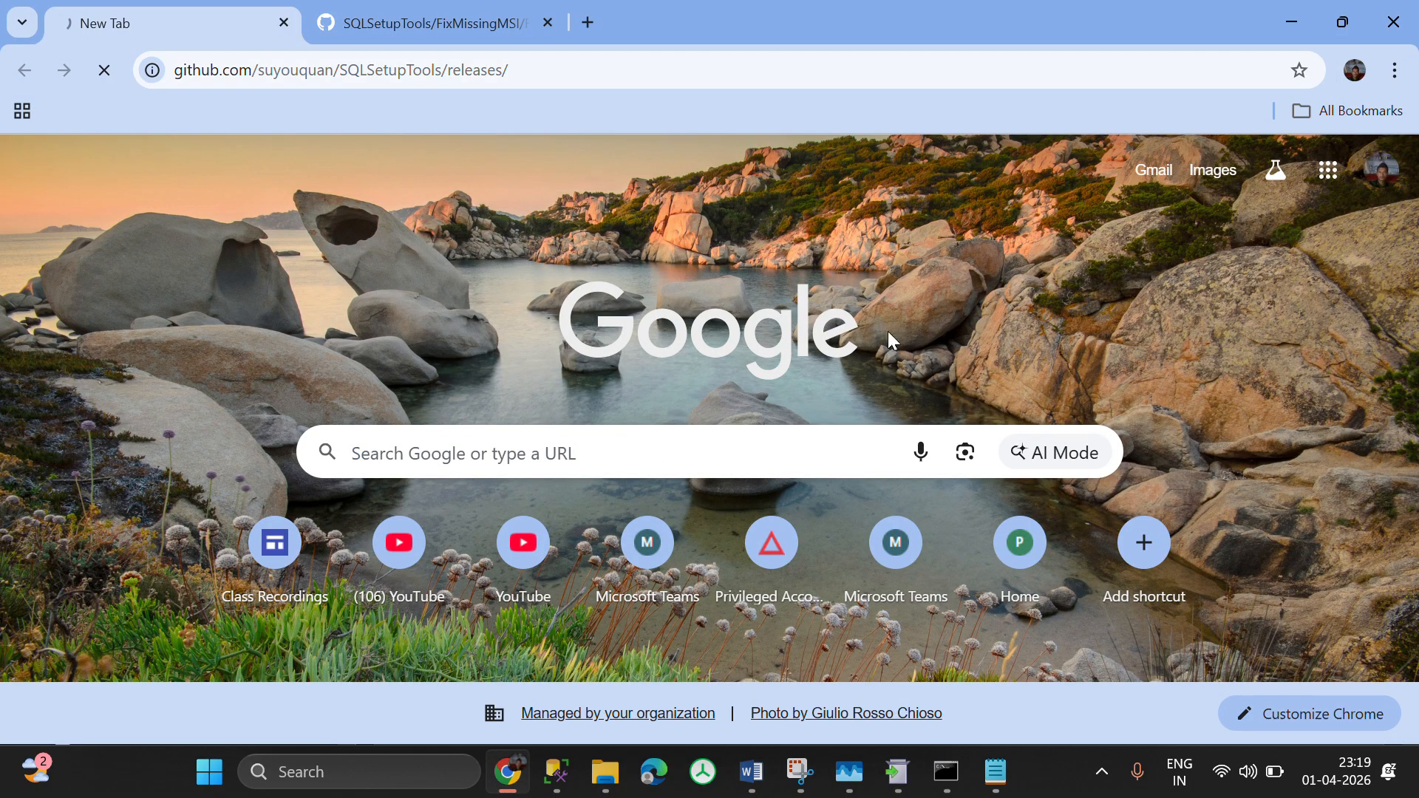
- Download FixMissingMSI_V2.2.1_For_NET45.zip from the assets of the latest FixMissingMSI release
scroll(678, 531, "down", 3)
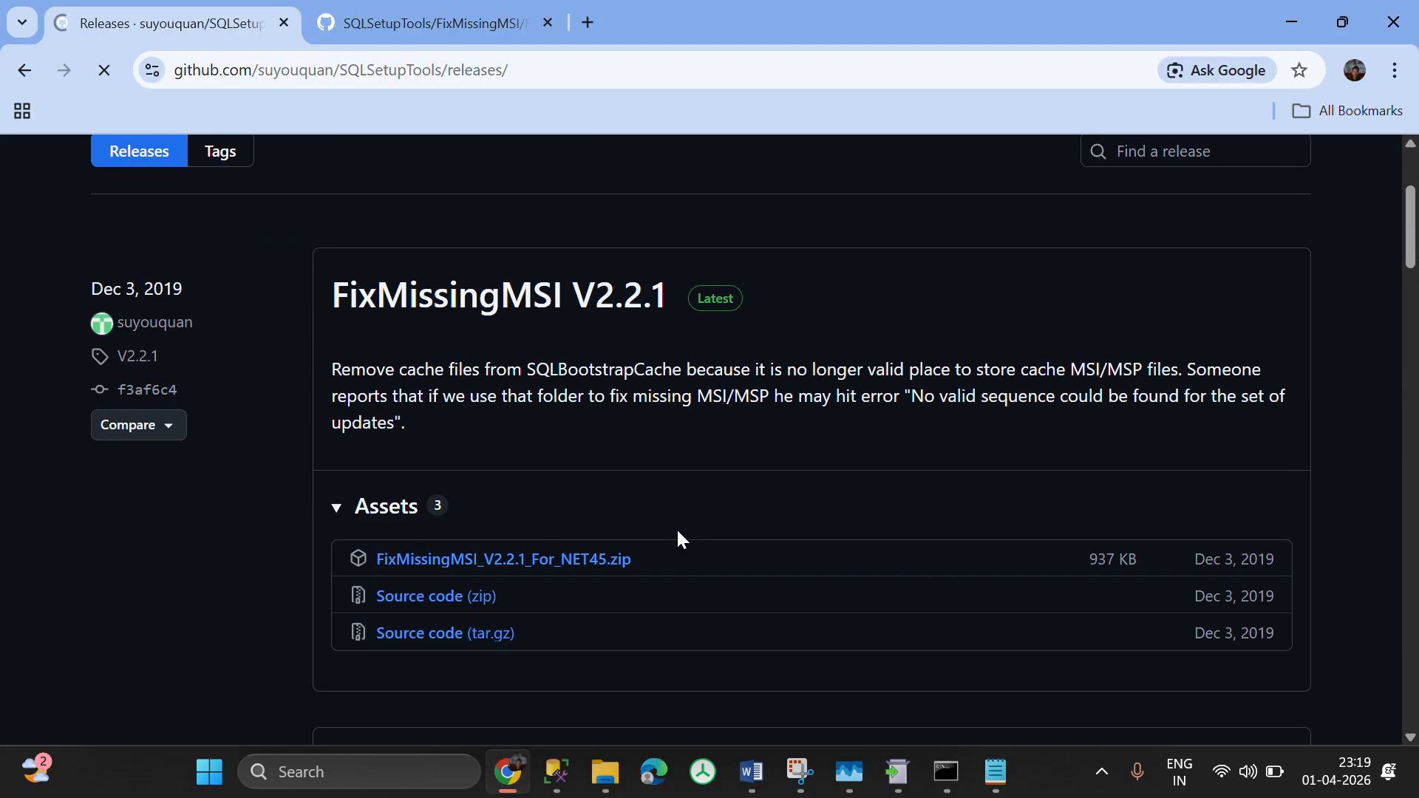
scroll(677, 528, "down", 1)
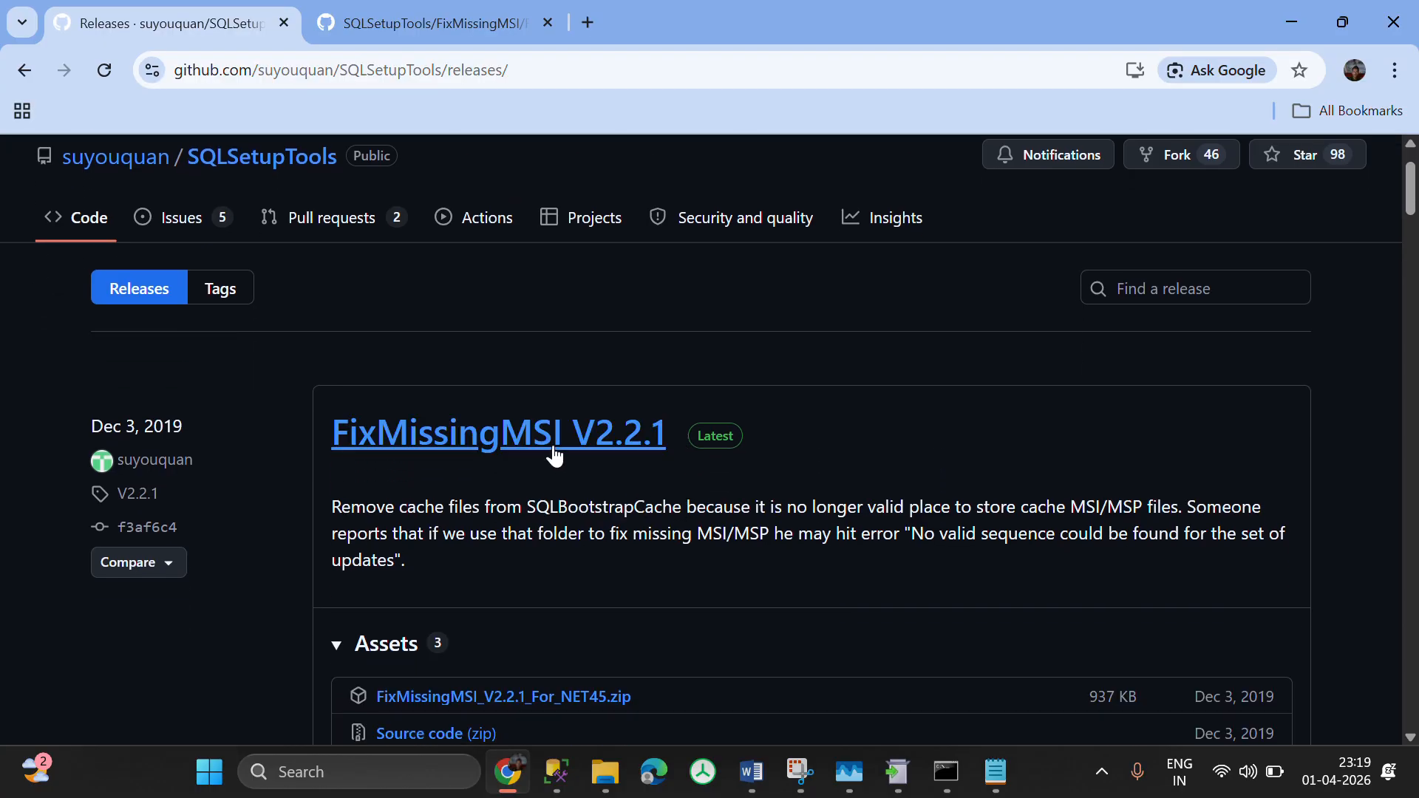
scroll(836, 574, "down", 2)
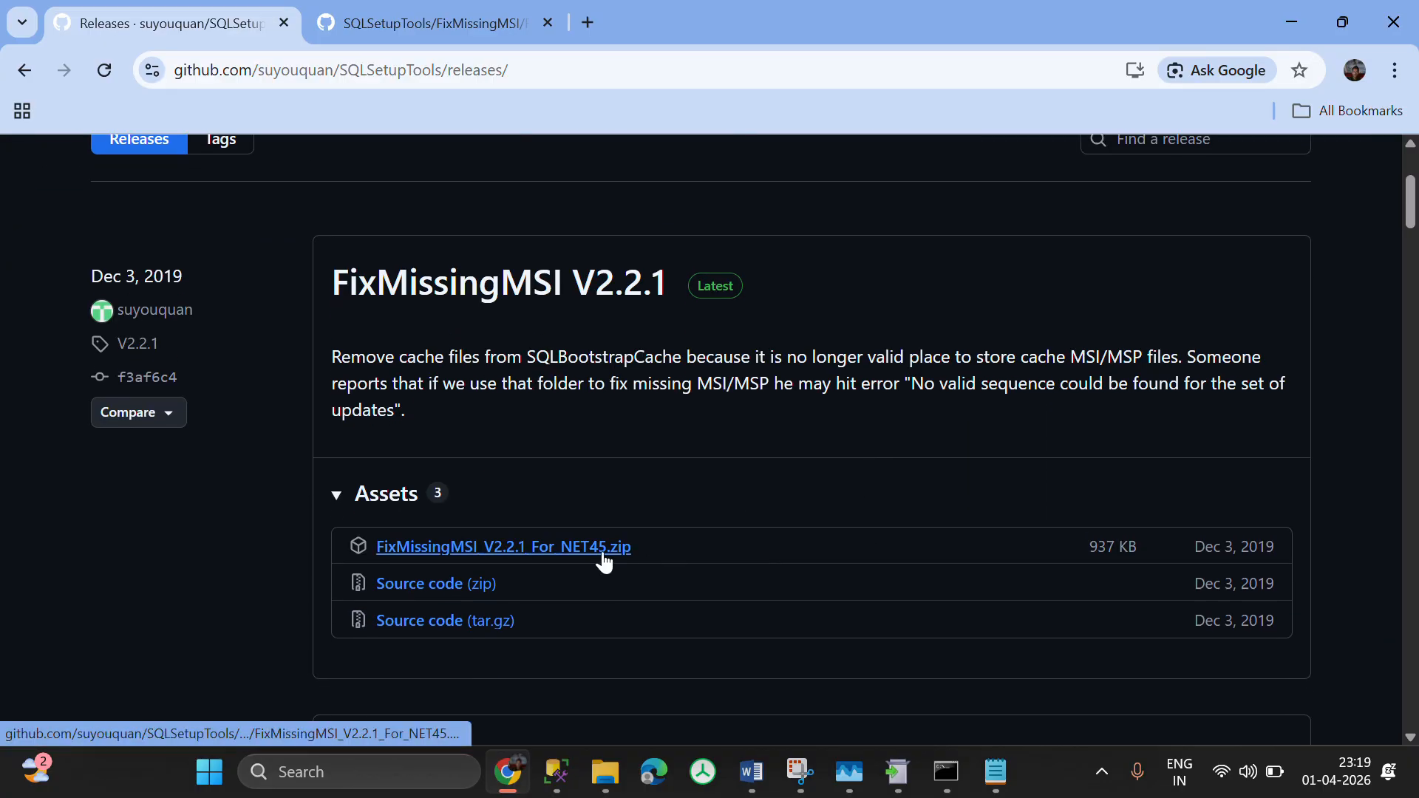
left_click(603, 556)
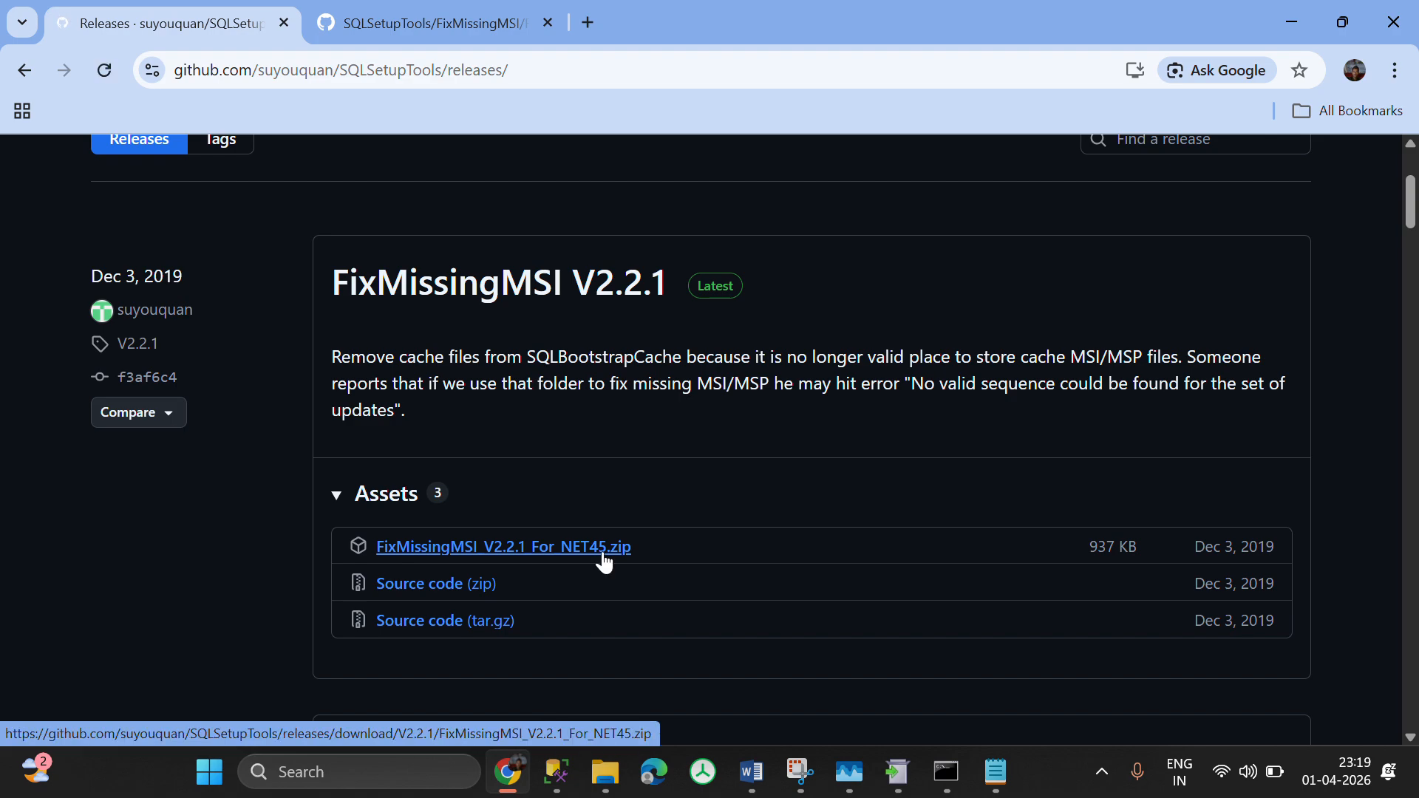
- Search Windows for FixMissingMSI.exe and run it as administrator
key("alt+Tab")
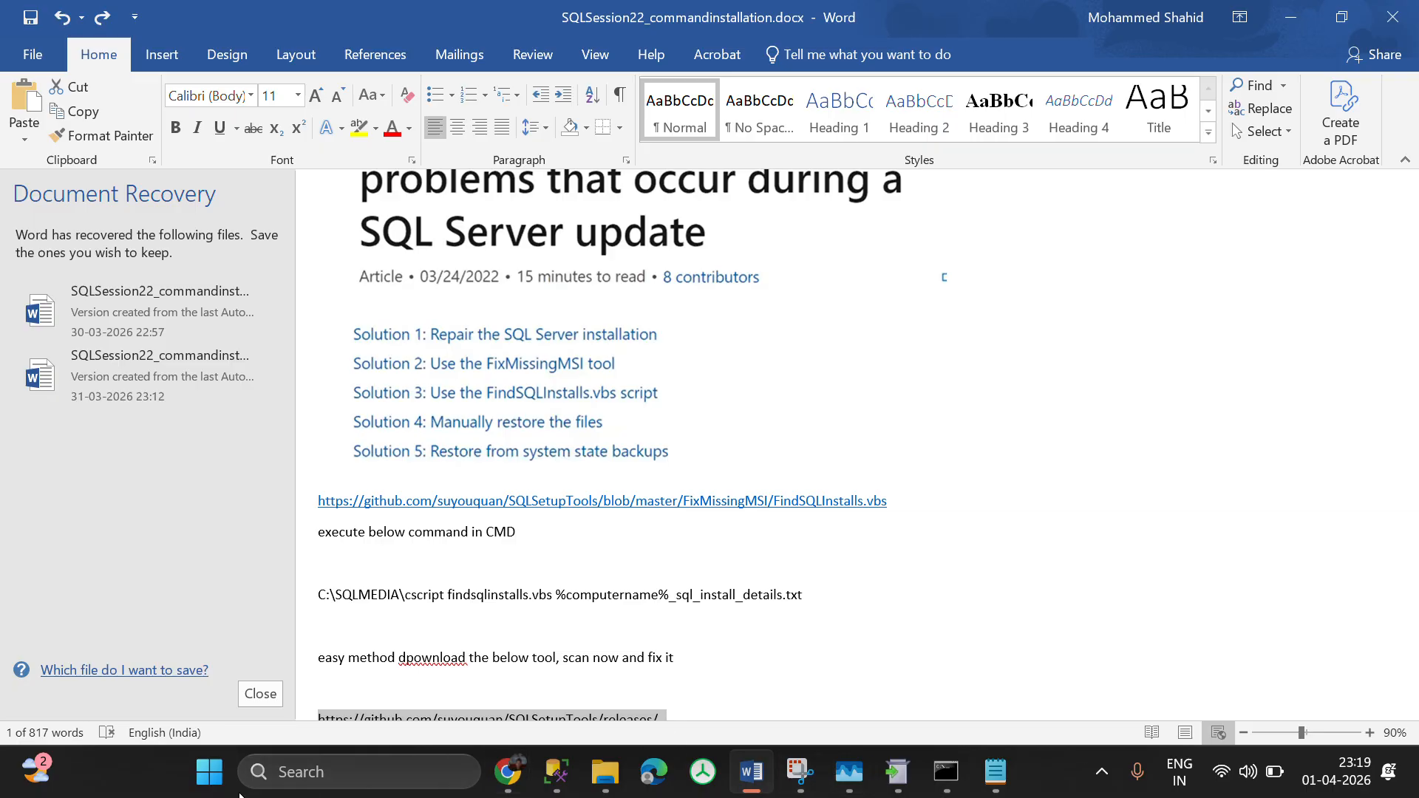
mouse_move(605, 772)
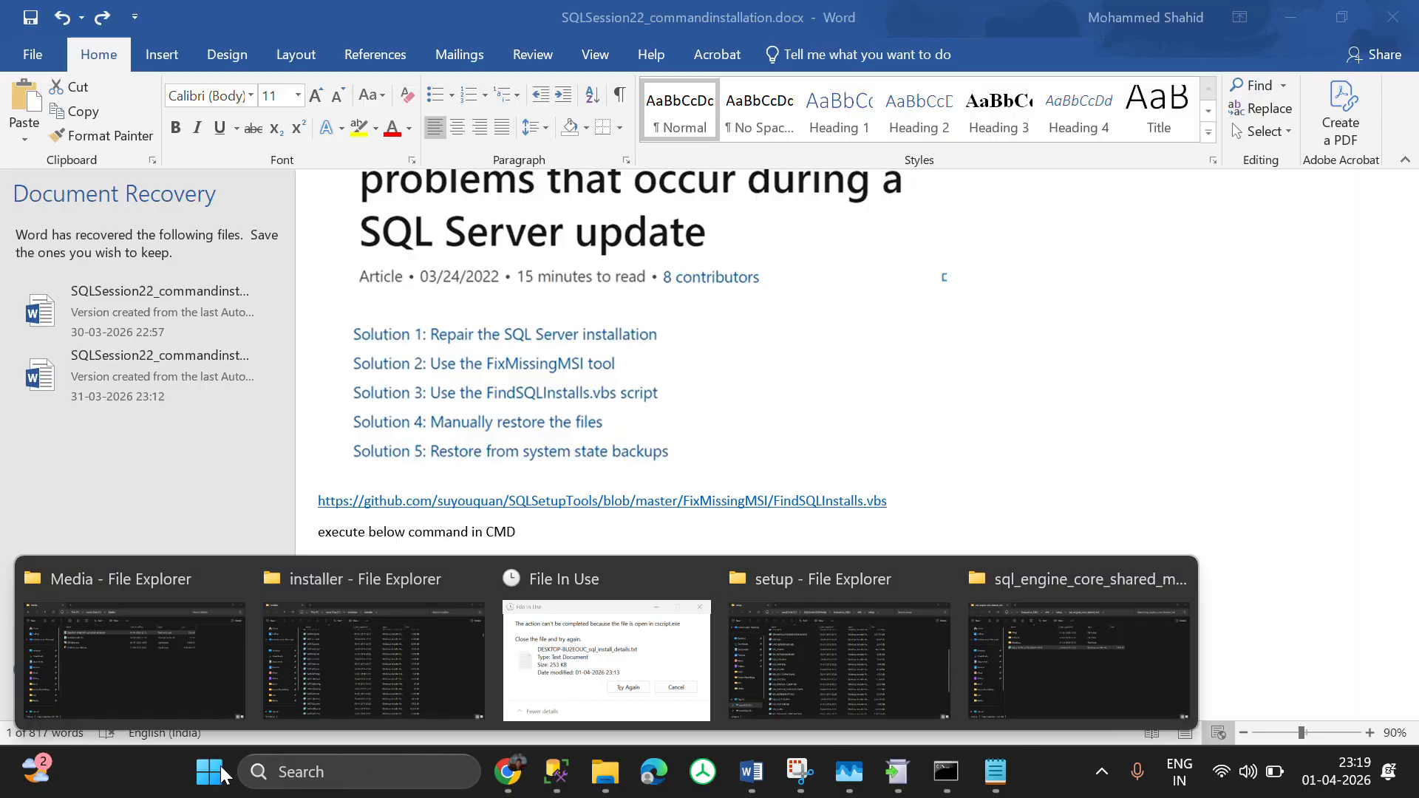
left_click(222, 774)
type("fixMissingMSI.exe")
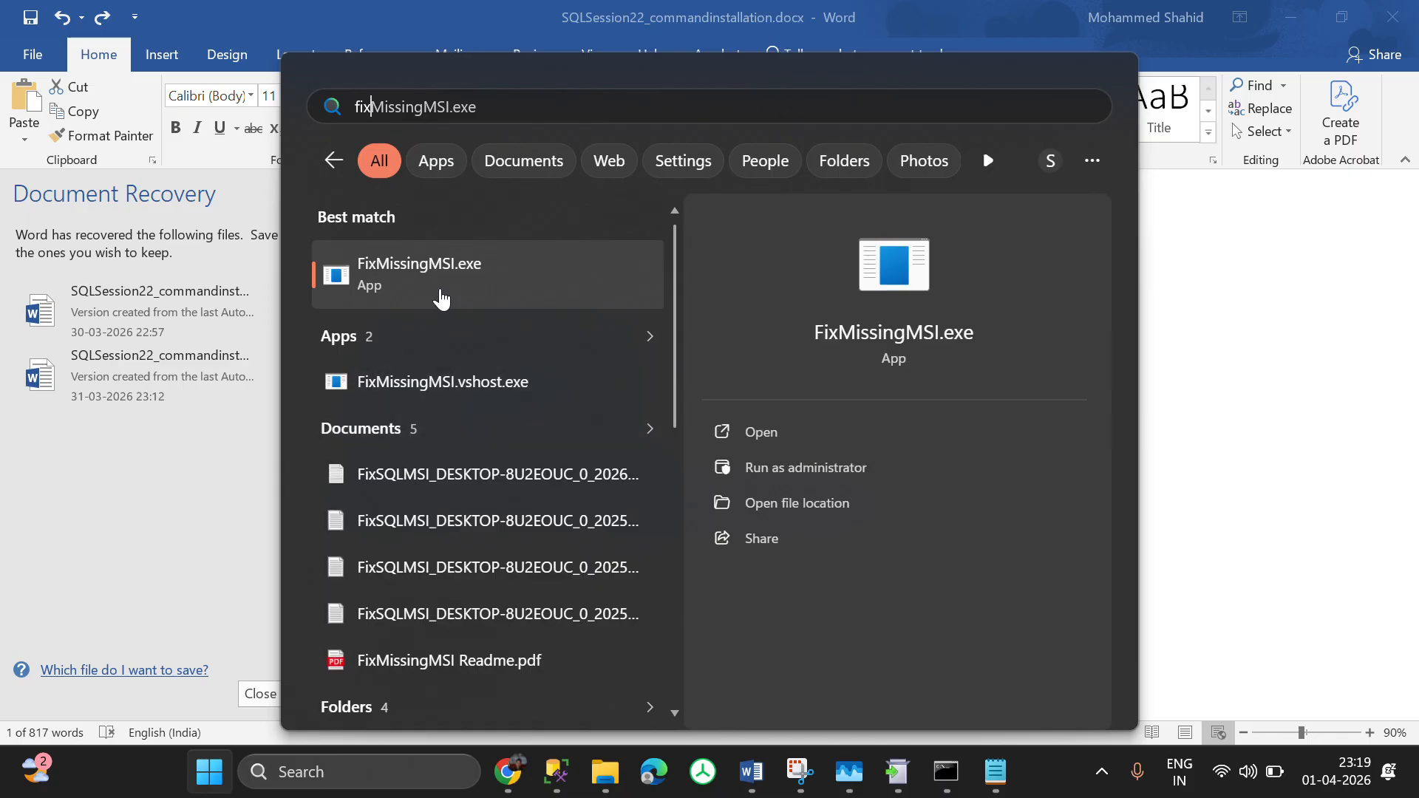
left_click(760, 469)
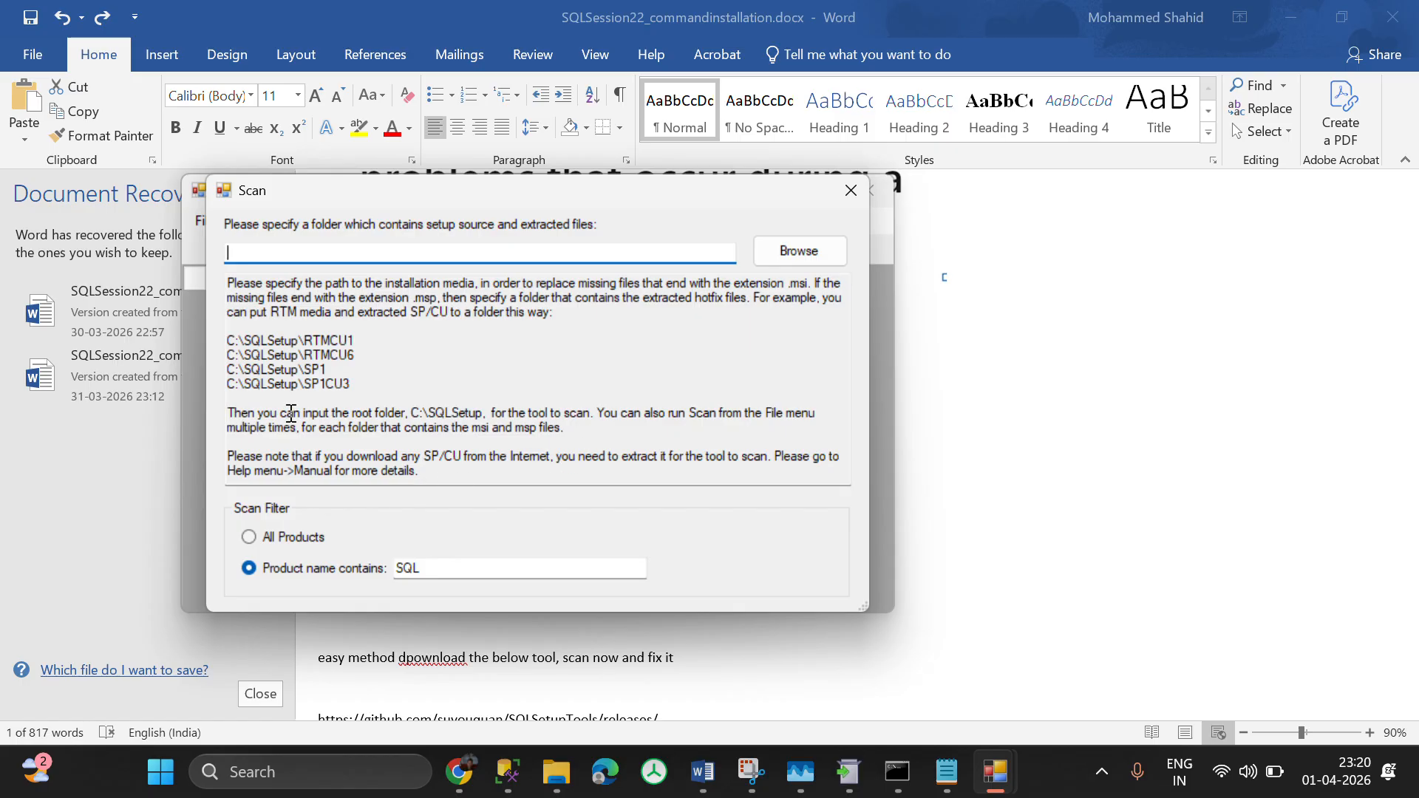
left_click(441, 568)
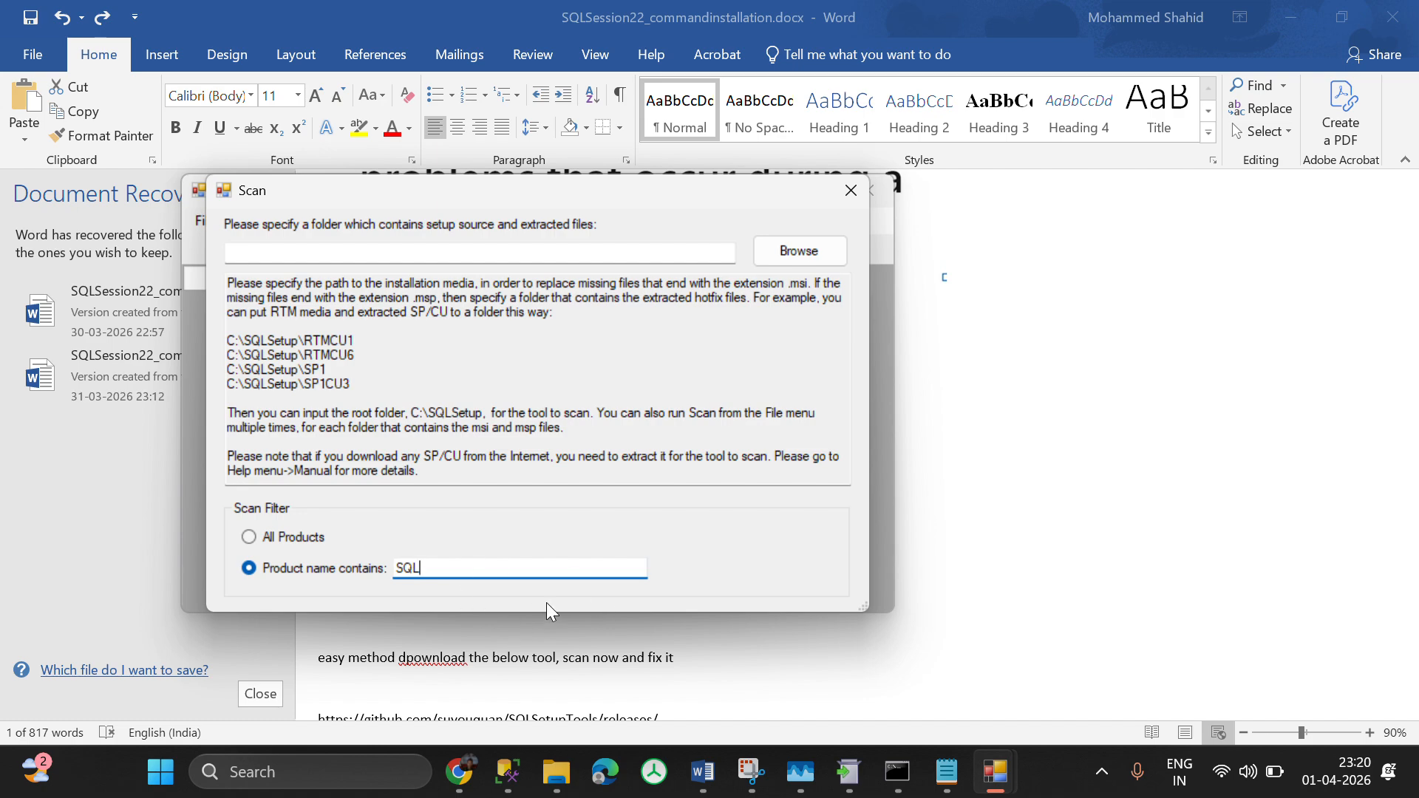
key("Return")
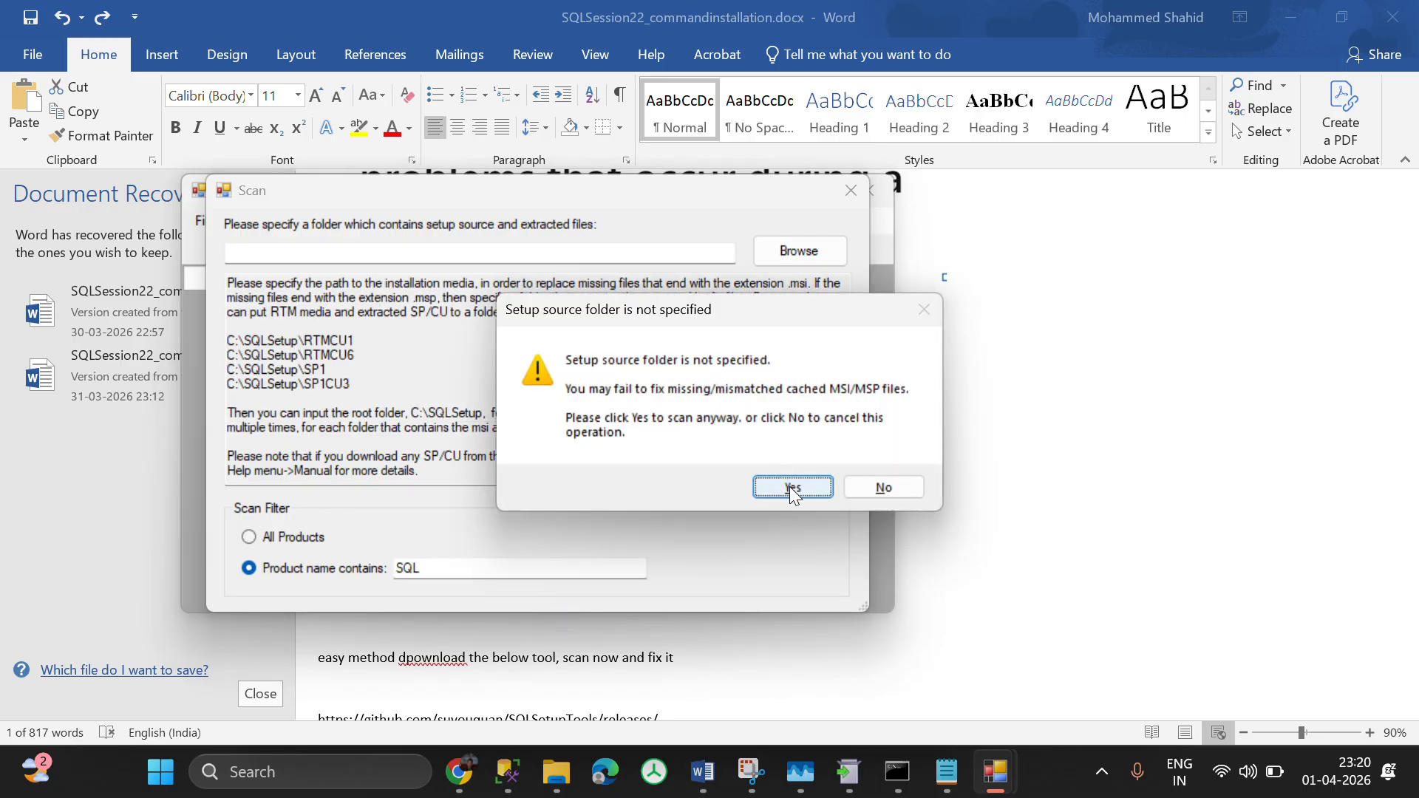
left_click(831, 491)
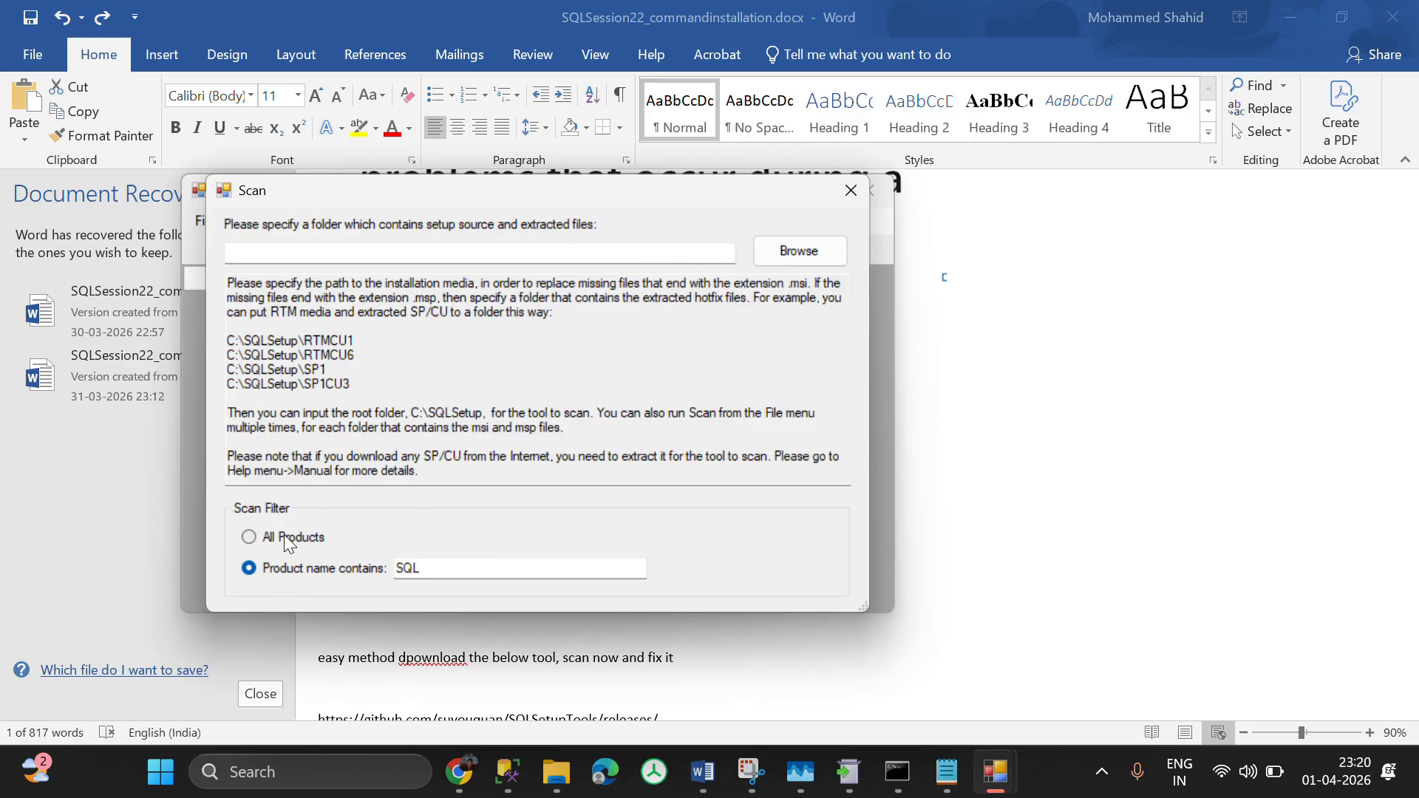
left_click(783, 254)
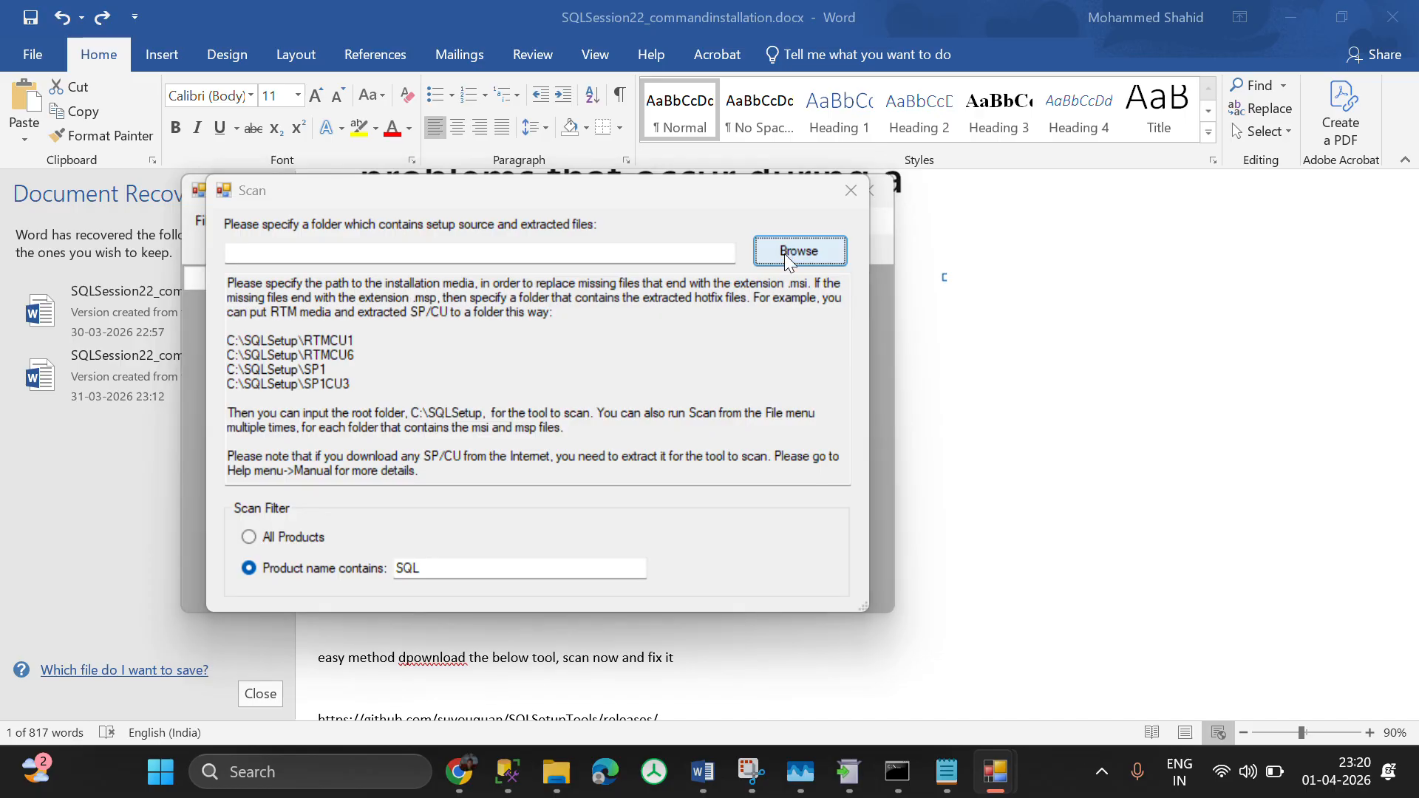
left_click(1054, 208)
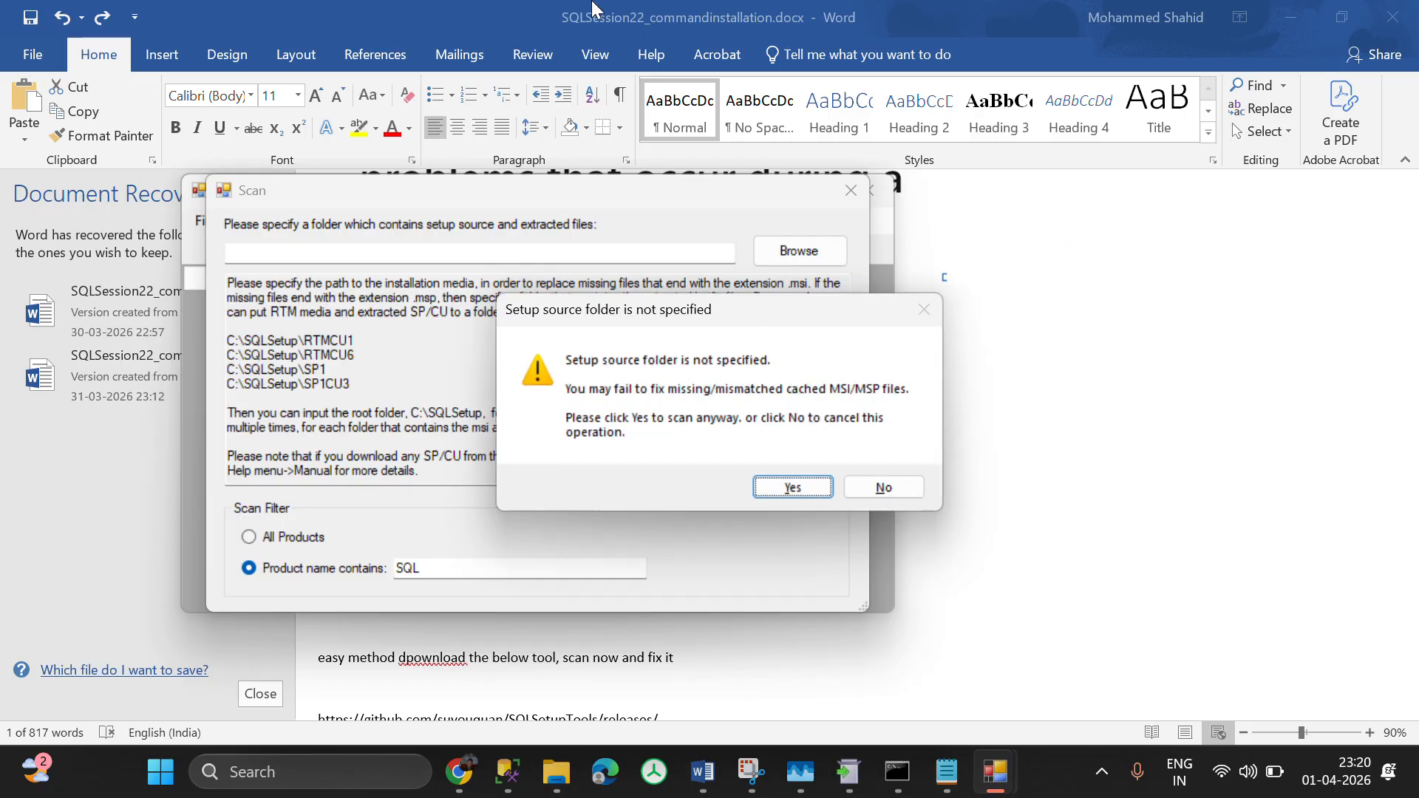
left_click(587, 39)
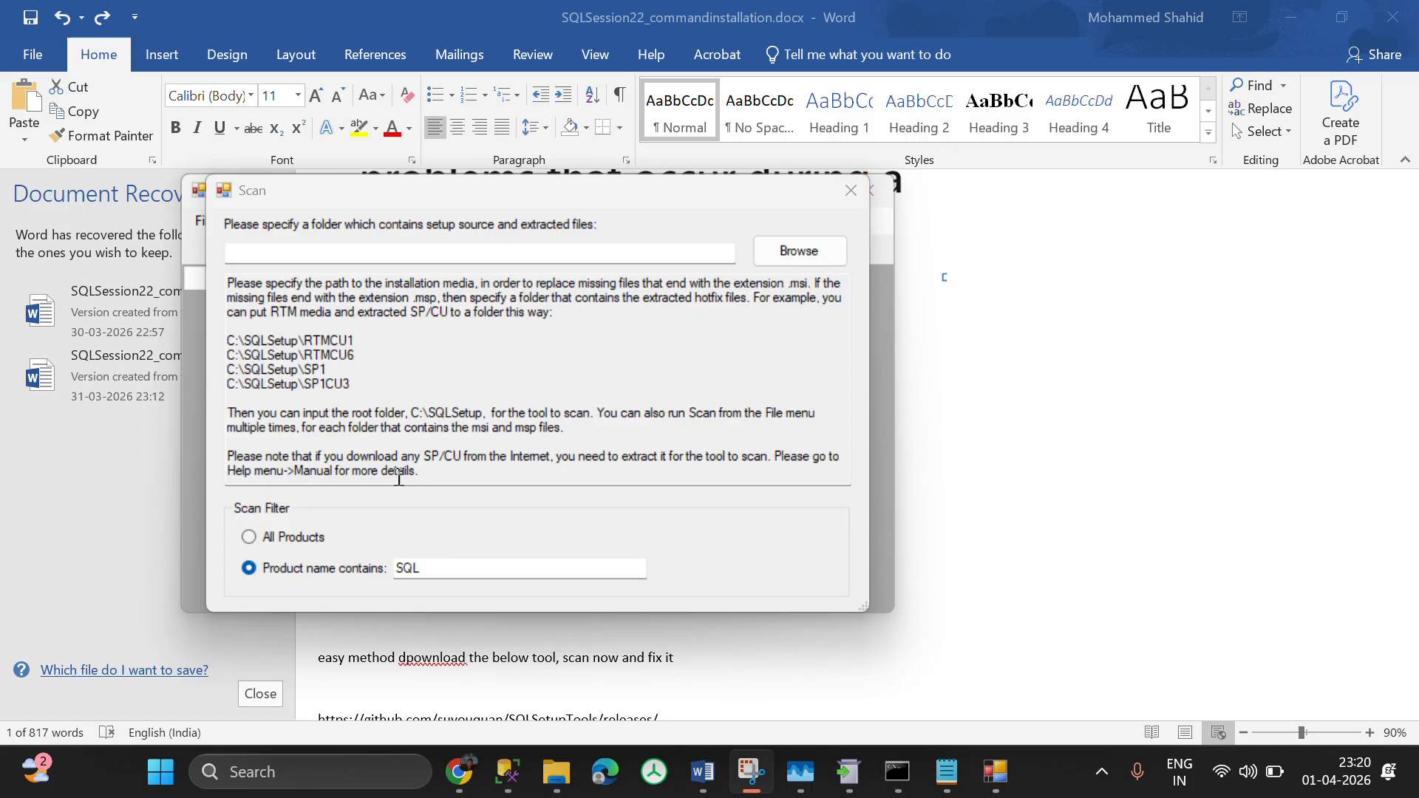
- Open the Windows display settings from the desktop and set the display scale to 100%
left_click(1417, 783)
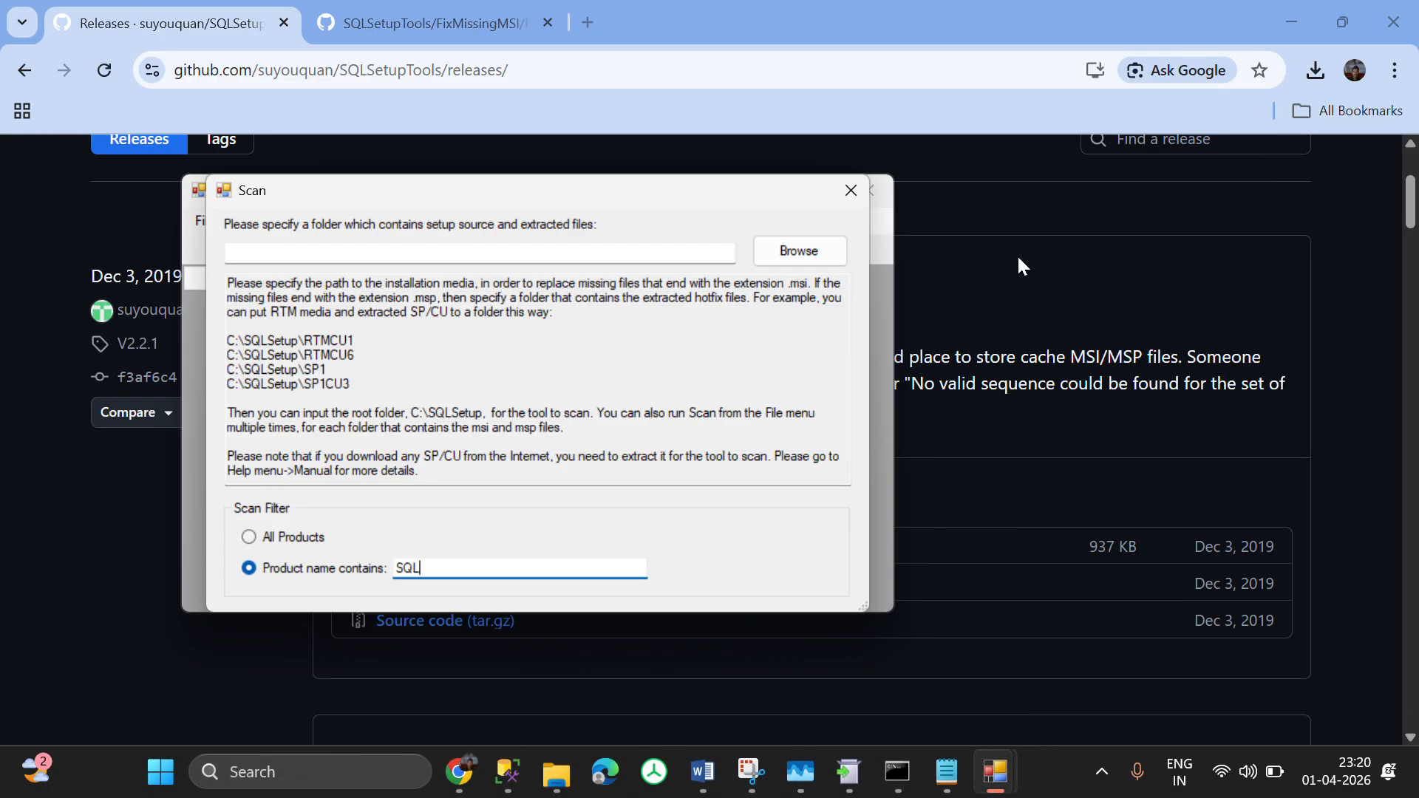
left_click(1417, 784)
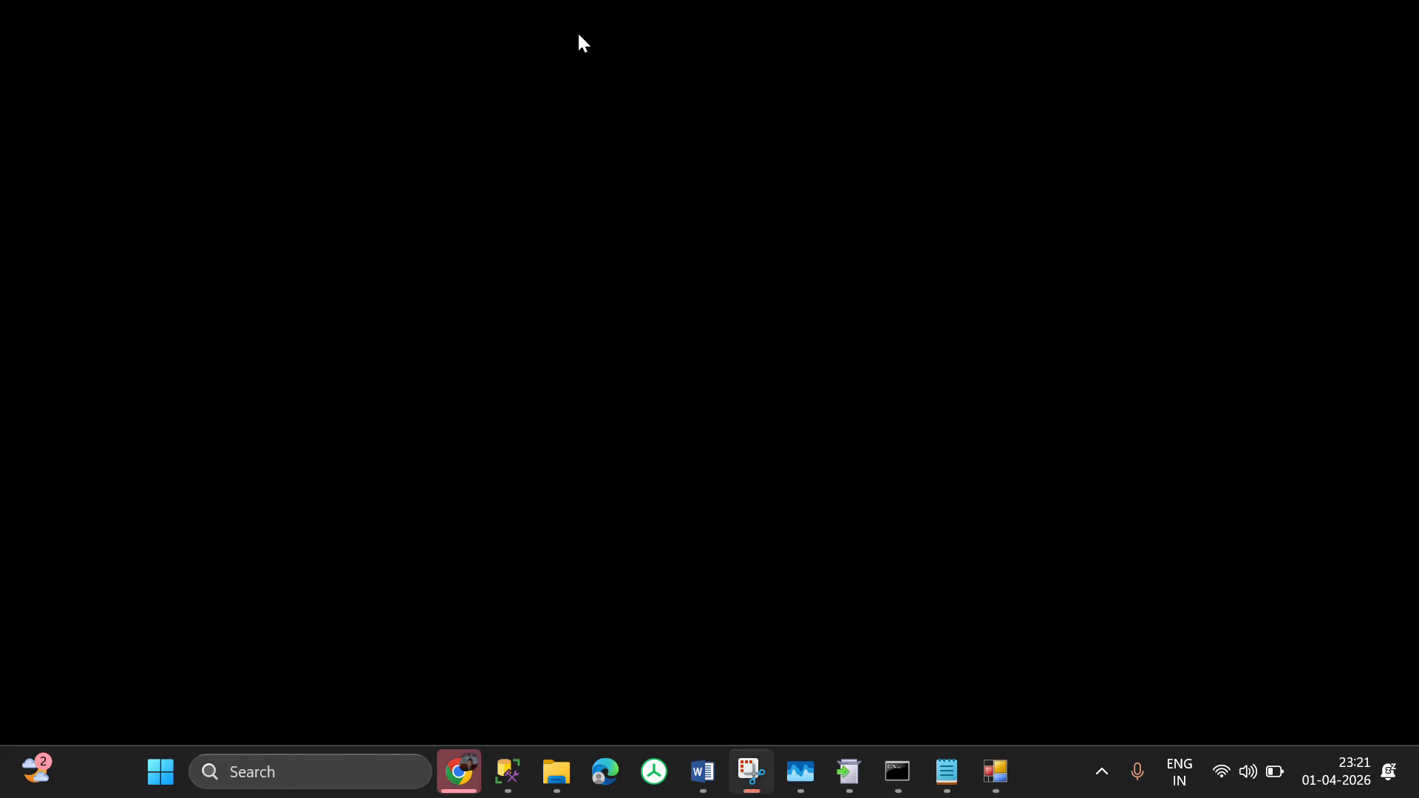
right_click(547, 272)
left_click(678, 457)
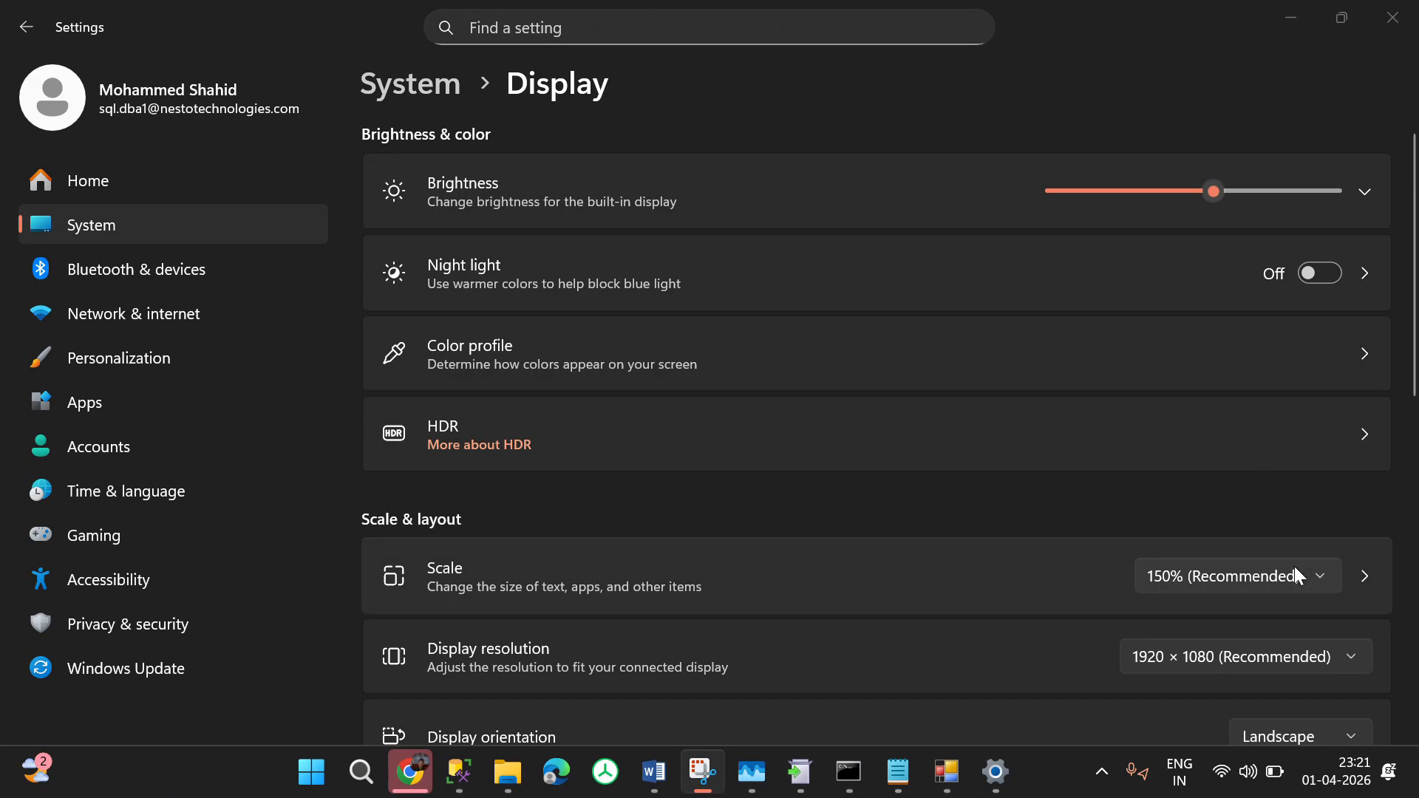
left_click(1289, 576)
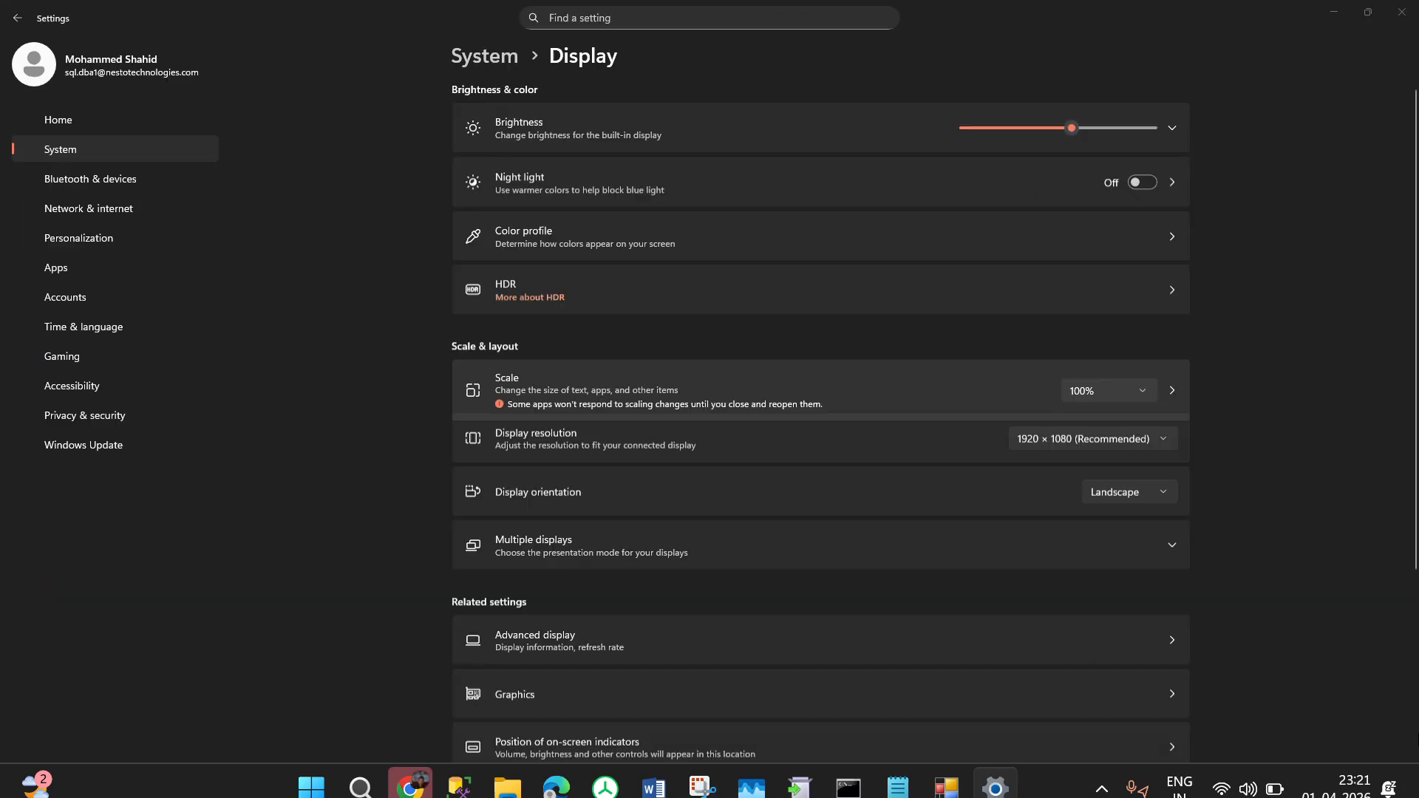
left_click(1005, 788)
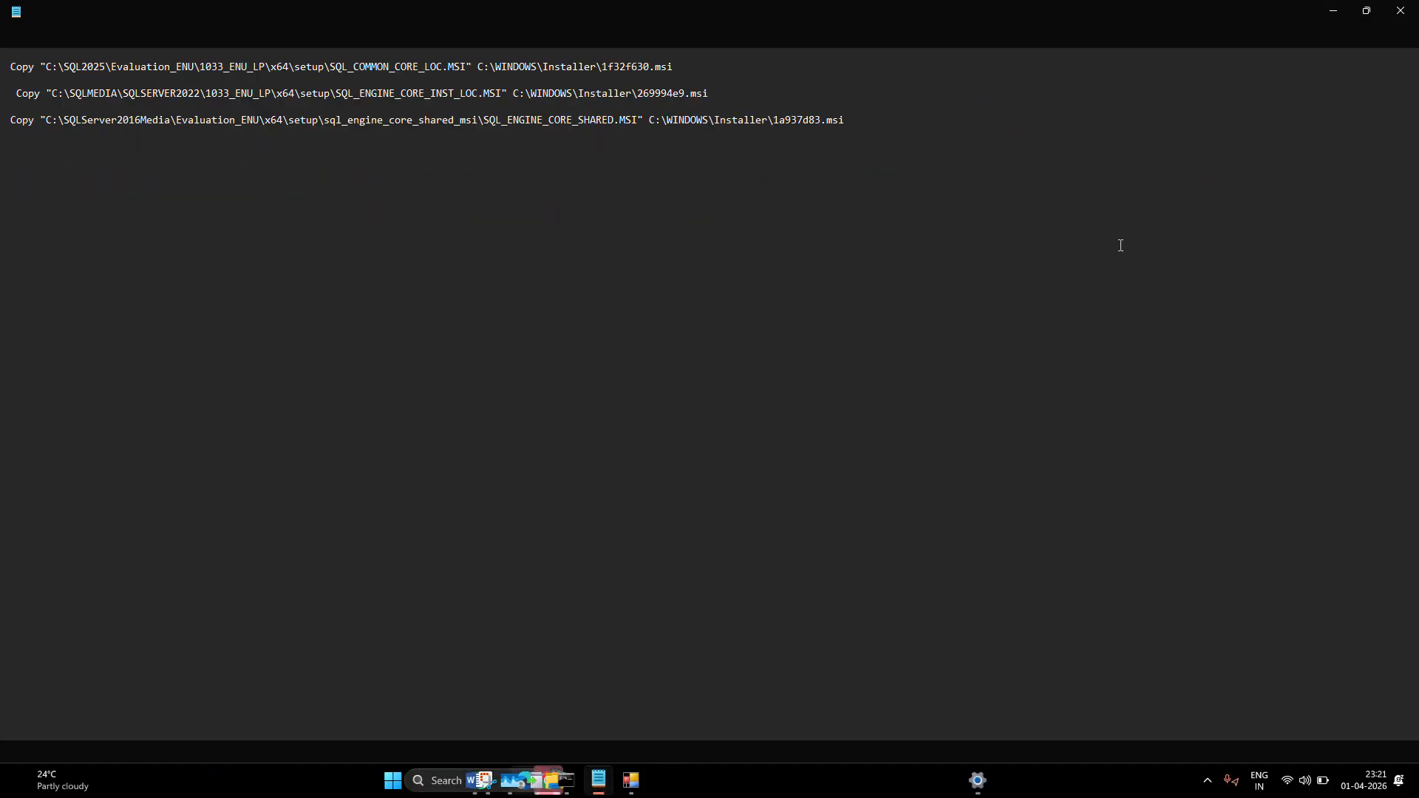
left_click(1327, 18)
scroll(1380, 635, "down", 4)
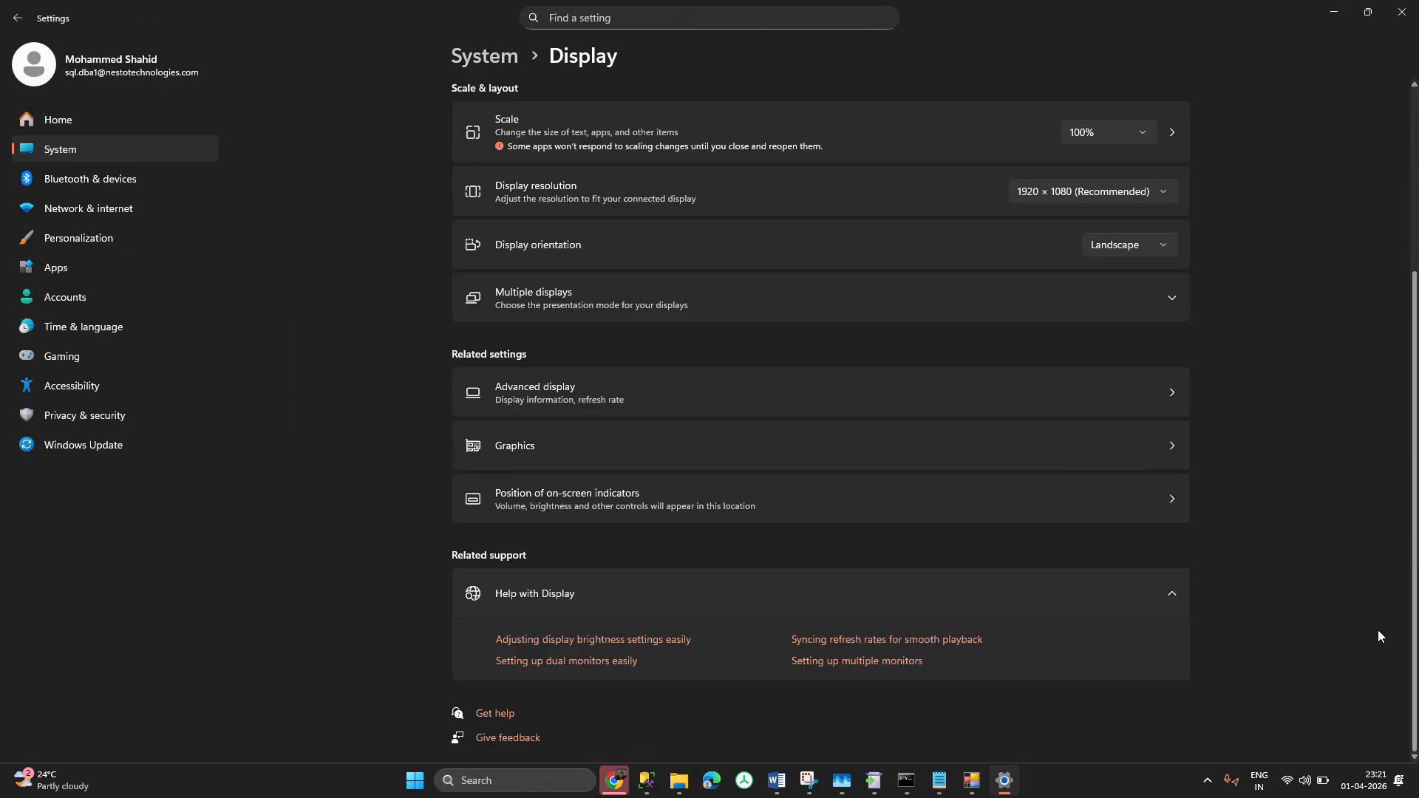
- Return to FixMissingMSI, close its Scan dialog and exit the tool
mouse_move(971, 779)
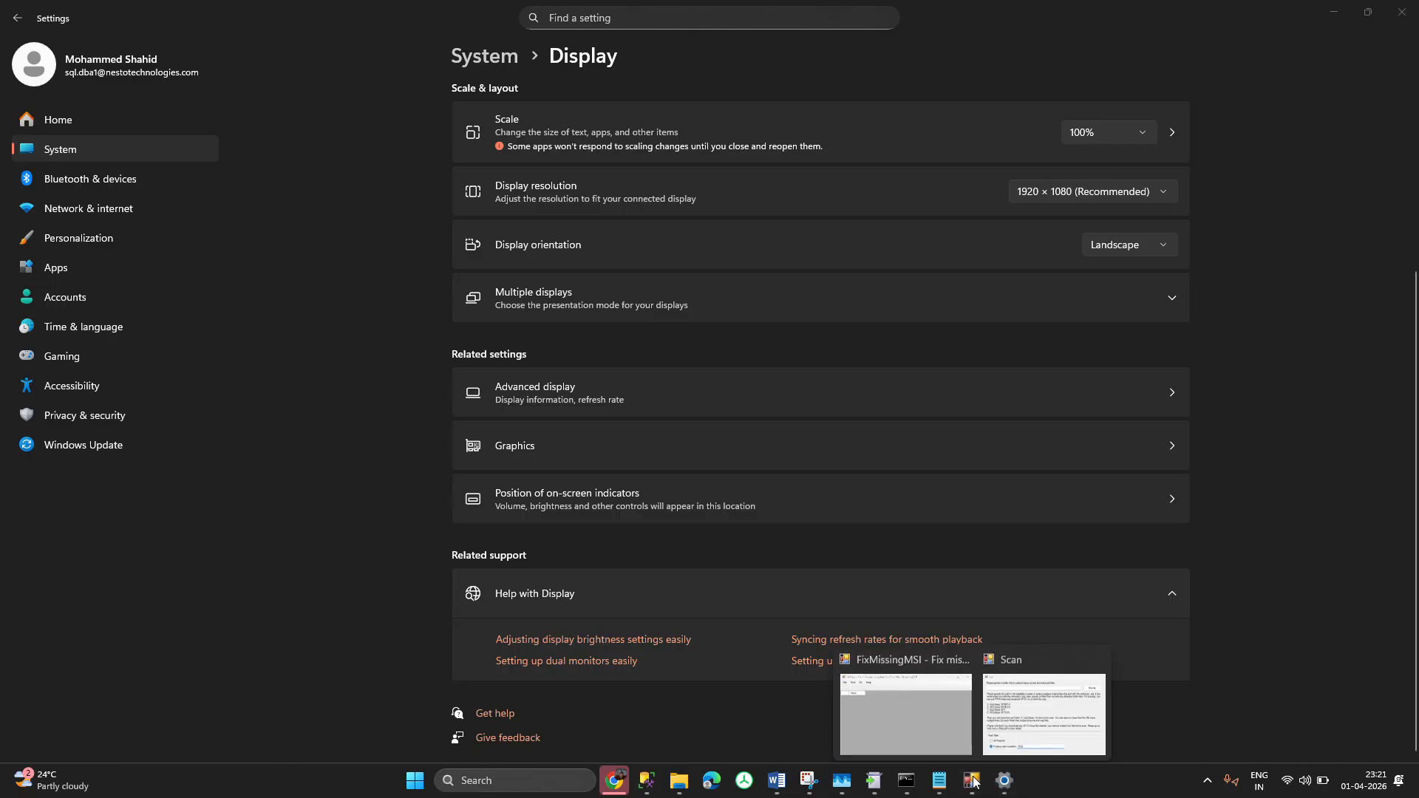
left_click(997, 745)
left_click(998, 745)
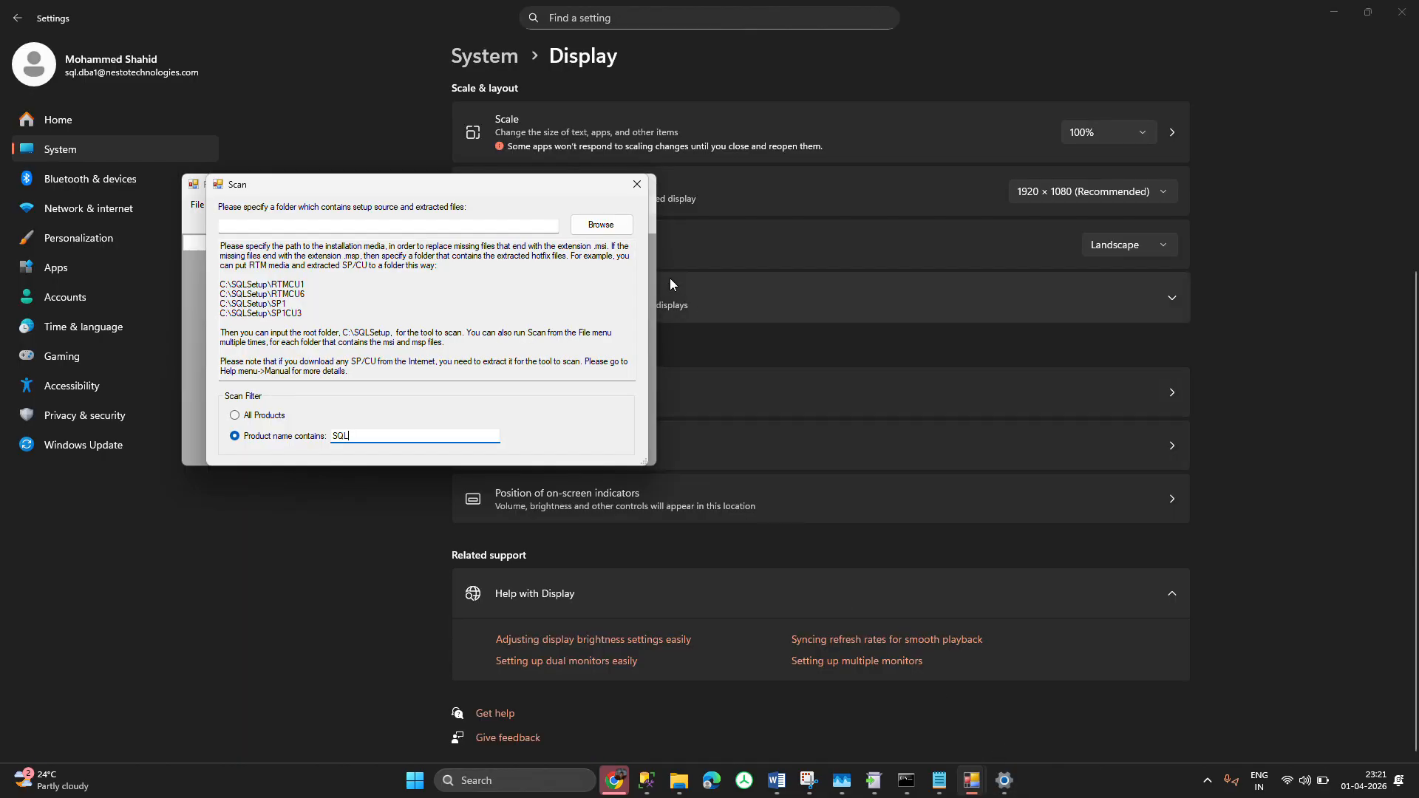
left_click(637, 184)
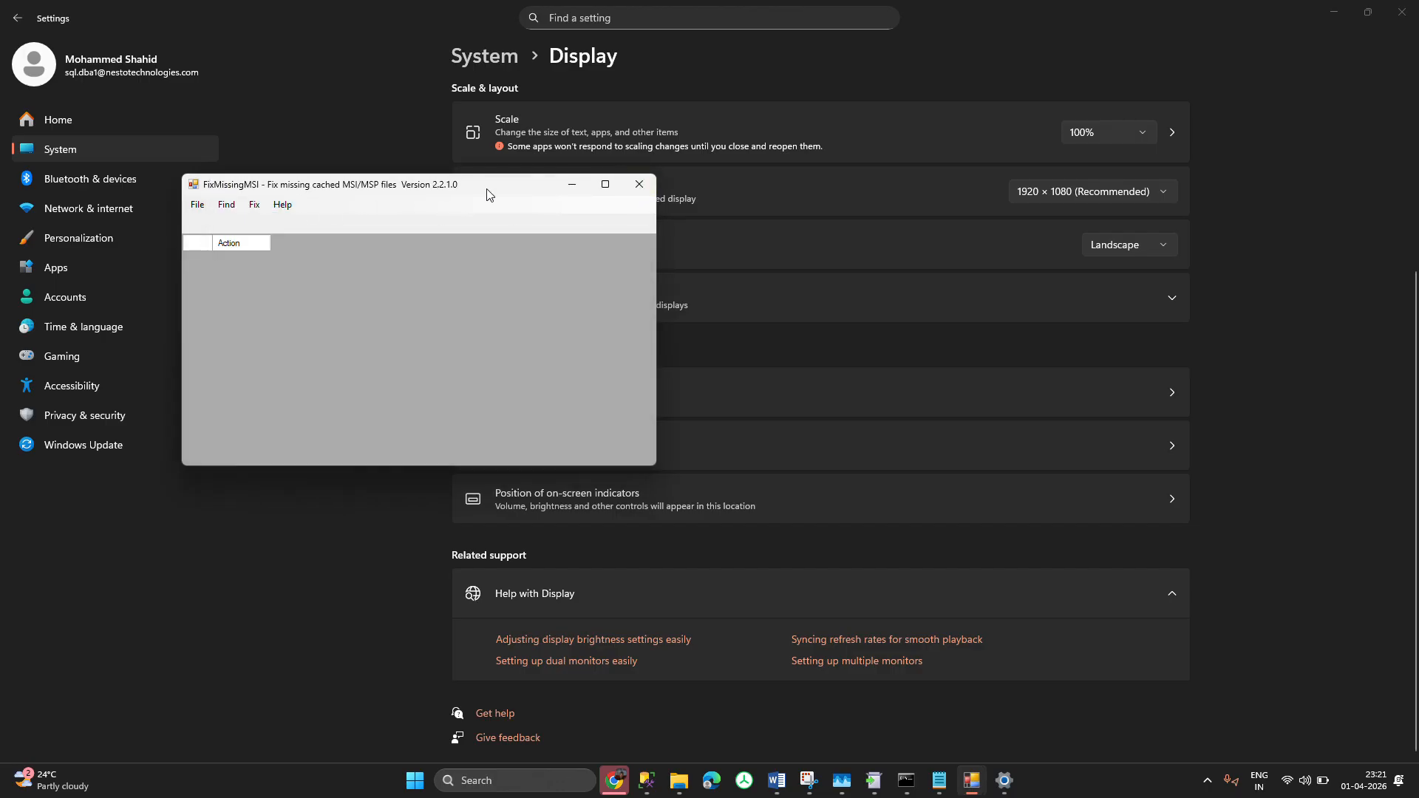
left_click(604, 189)
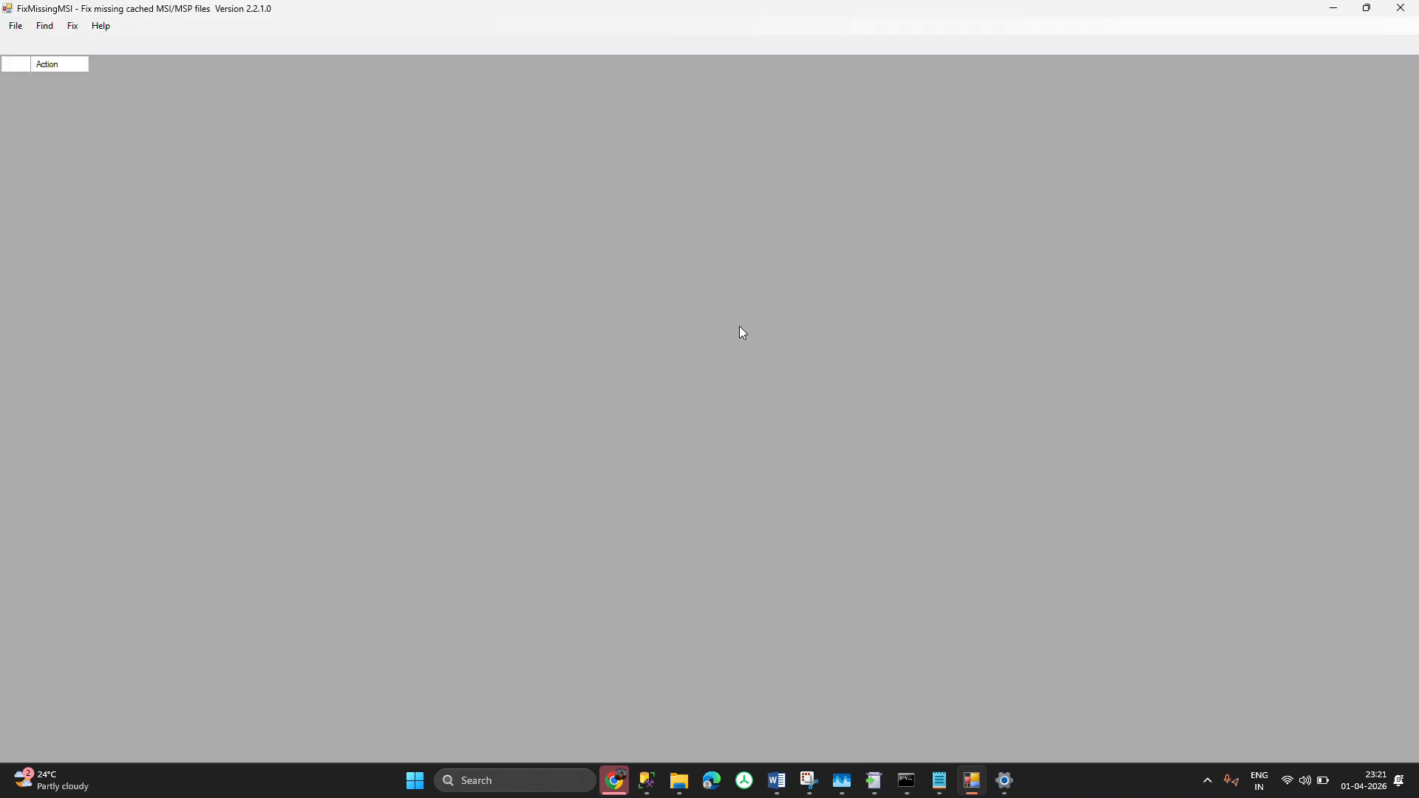
left_click(71, 28)
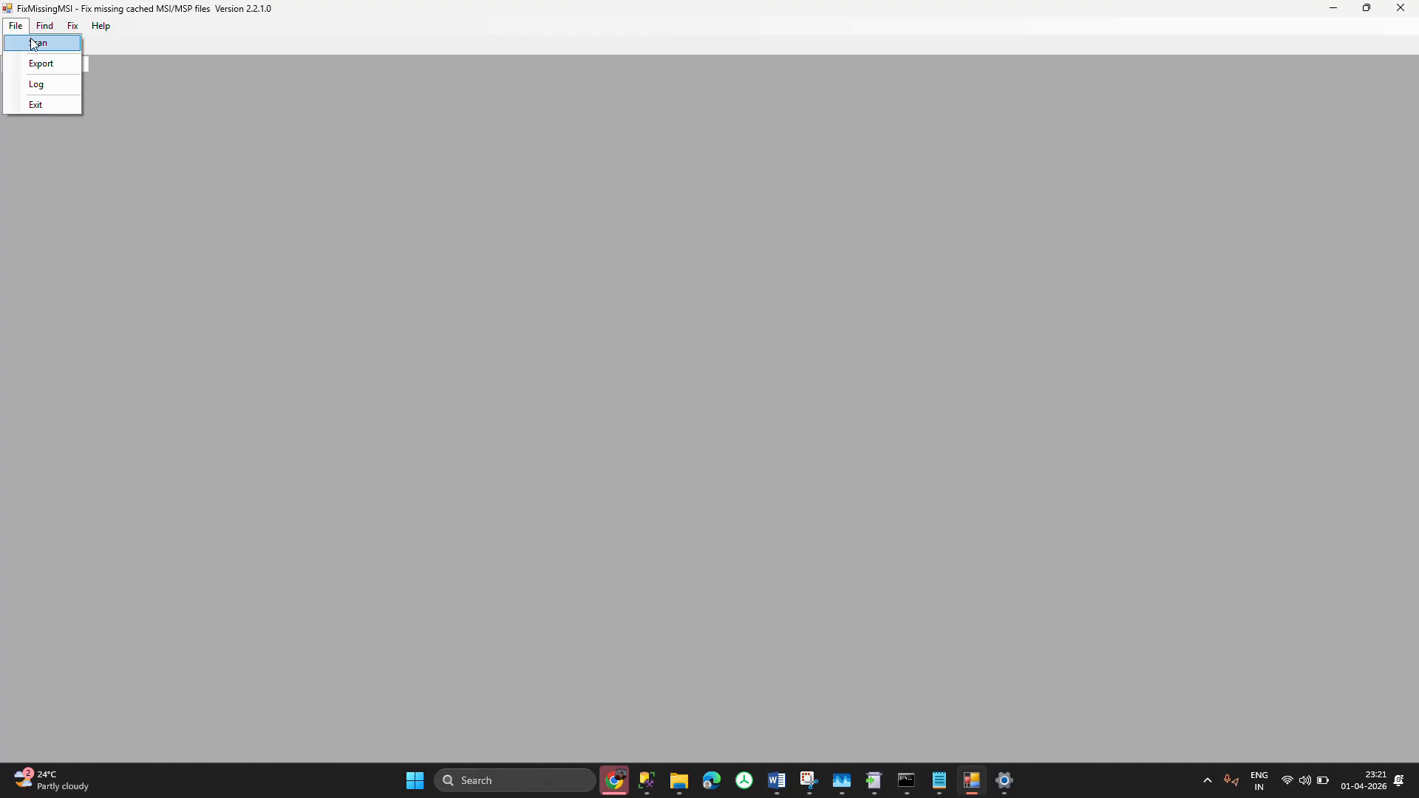
left_click(152, 152)
left_click(16, 26)
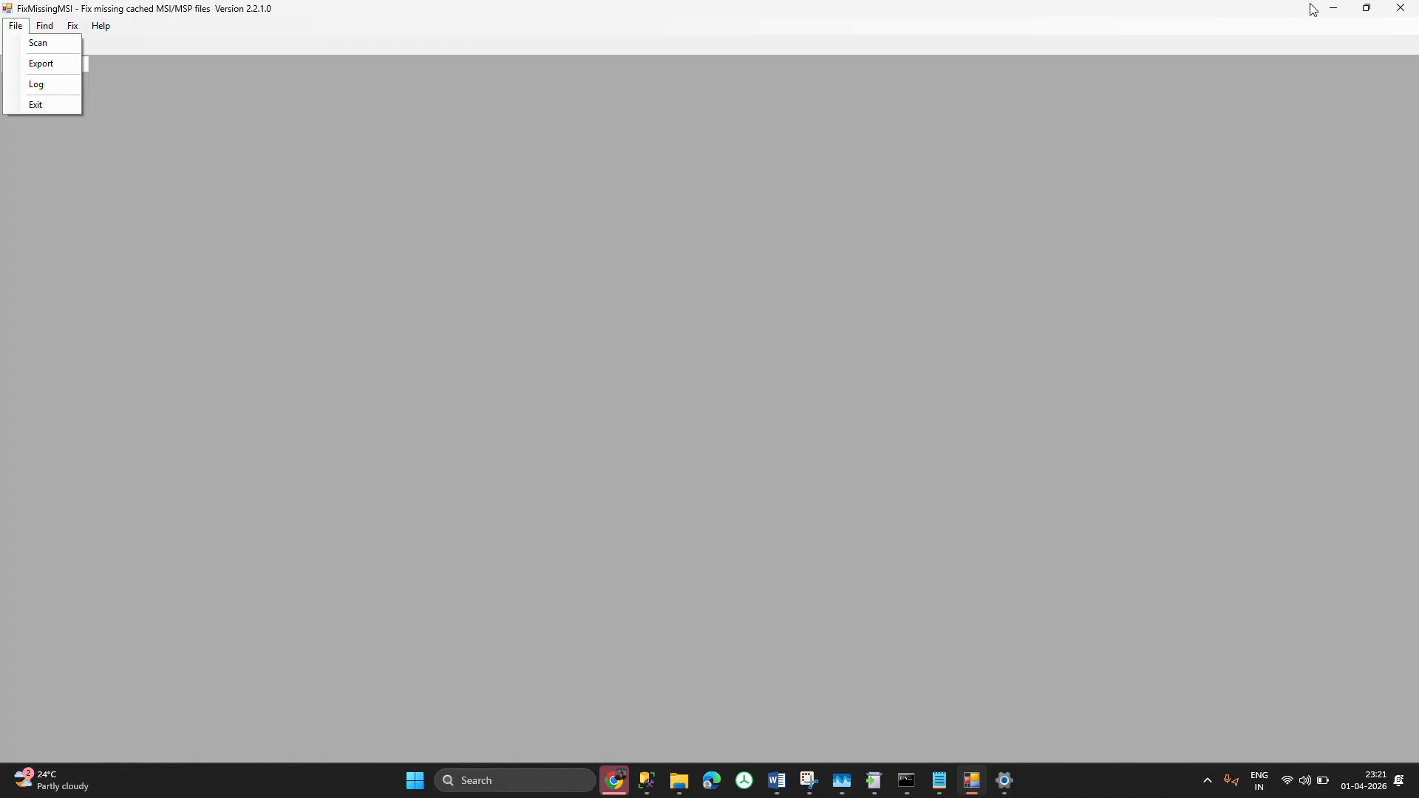
left_click(1398, 7)
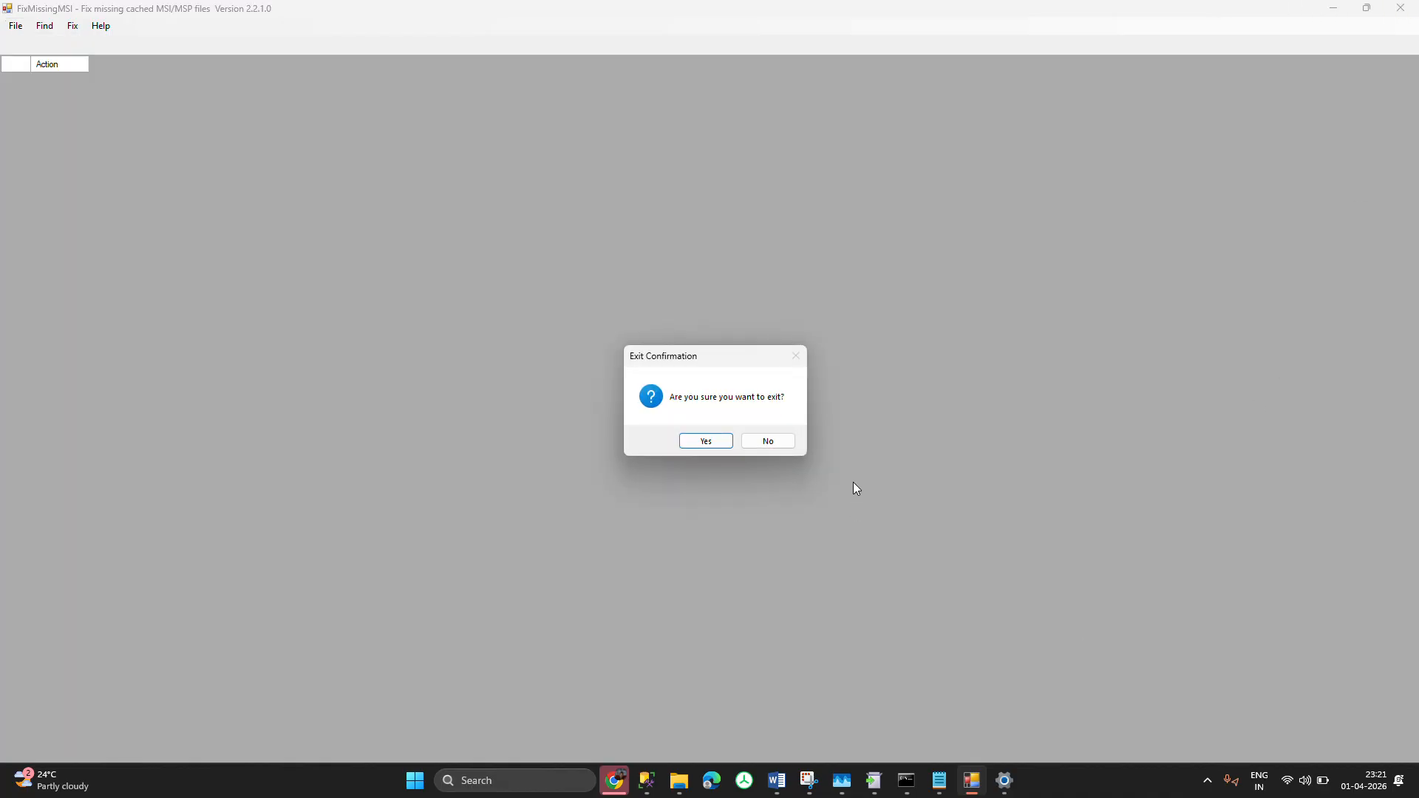
left_click(716, 440)
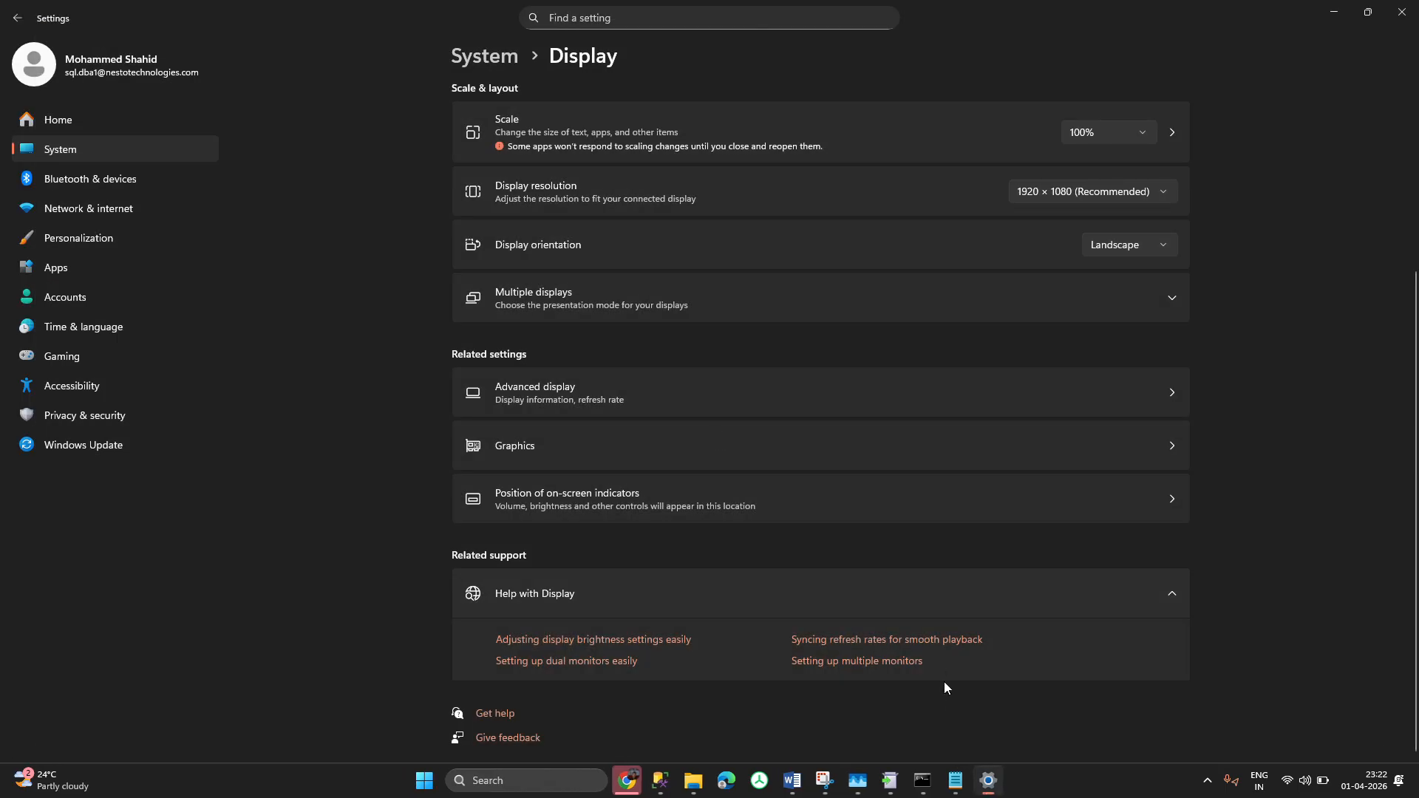
- Search Windows for fixMissingMSI.exe and launch FixMissingMSI again
key("super")
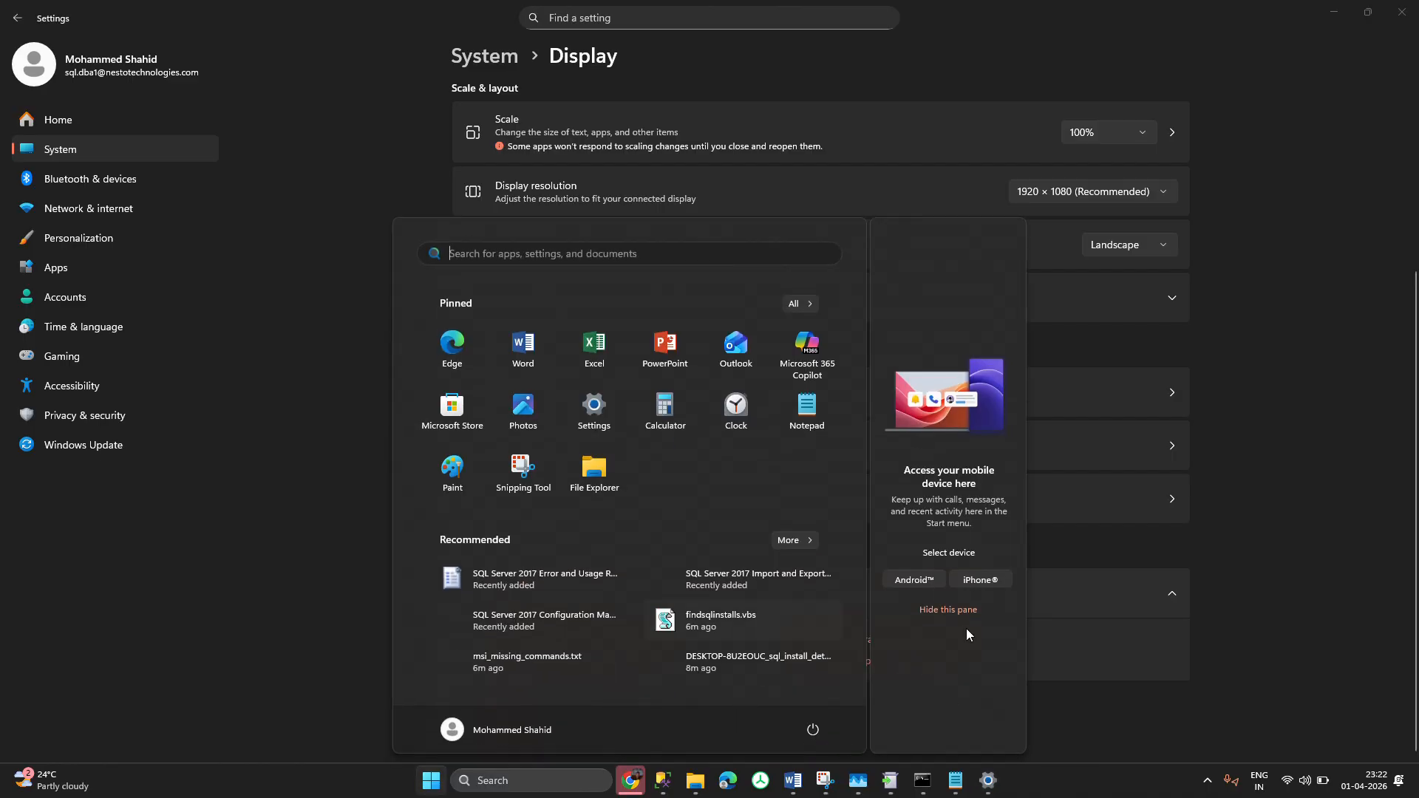
type("fixMissingMSI.exe")
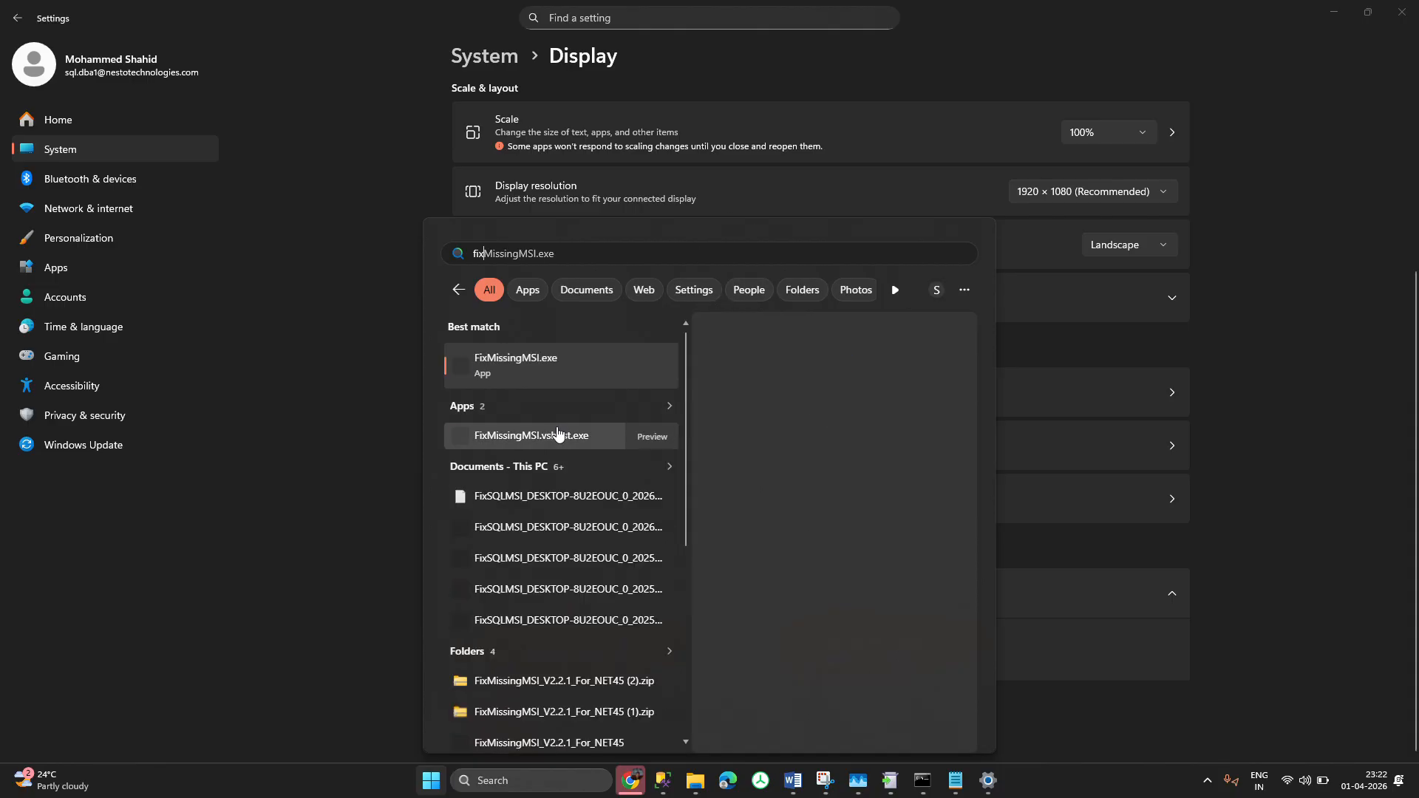
left_click(518, 382)
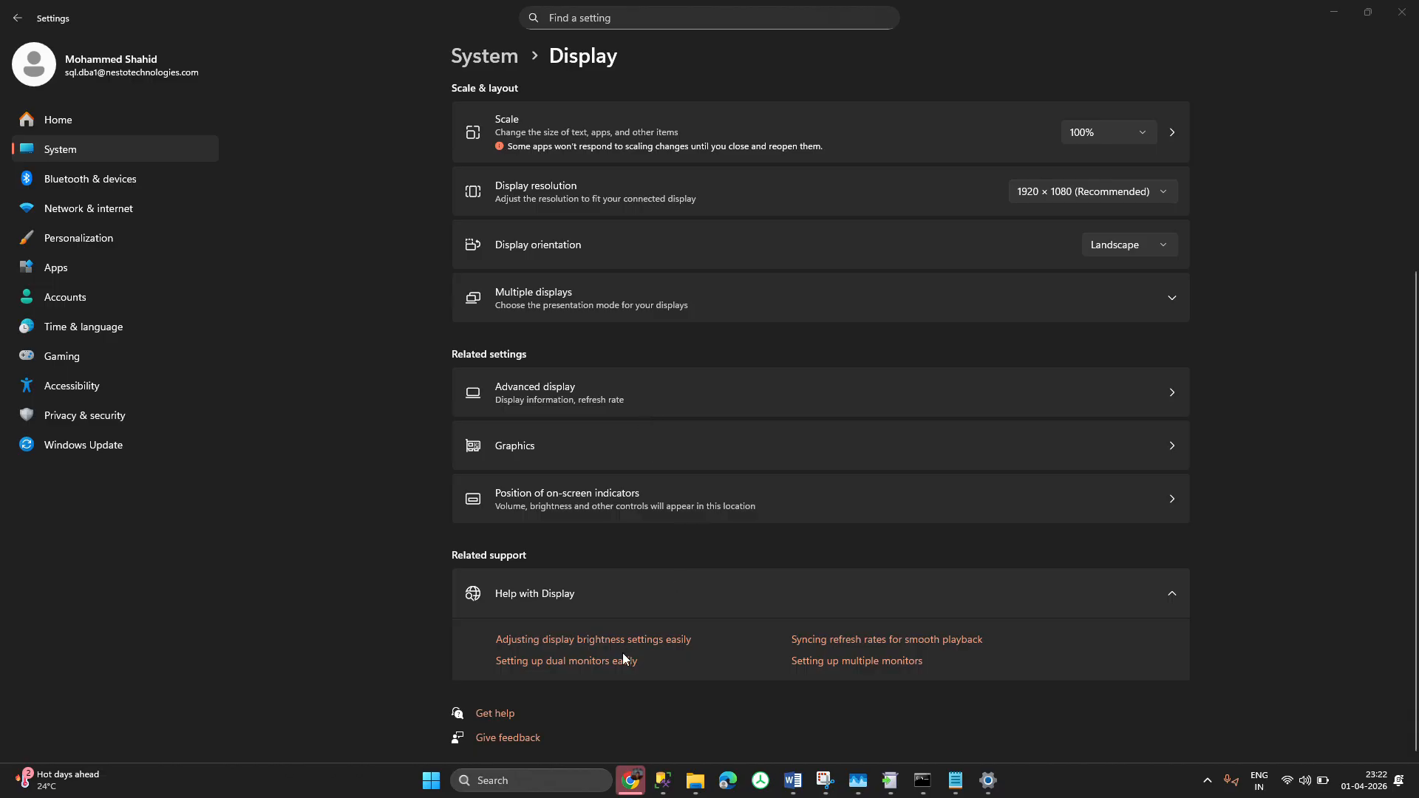
key("super+shift+s")
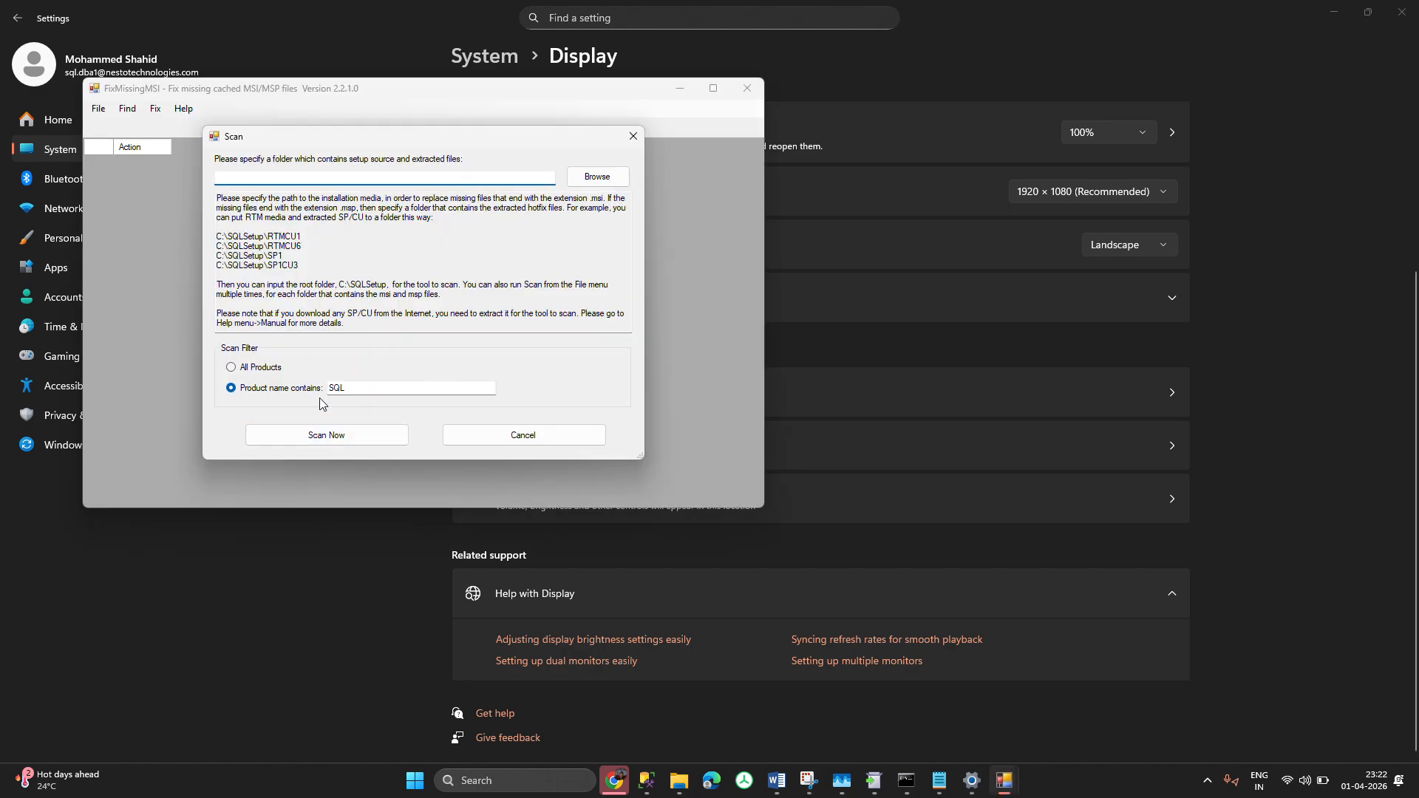
- Scan products whose name contains SQL without specifying a setup source folder, and maximize the results window
left_click(343, 438)
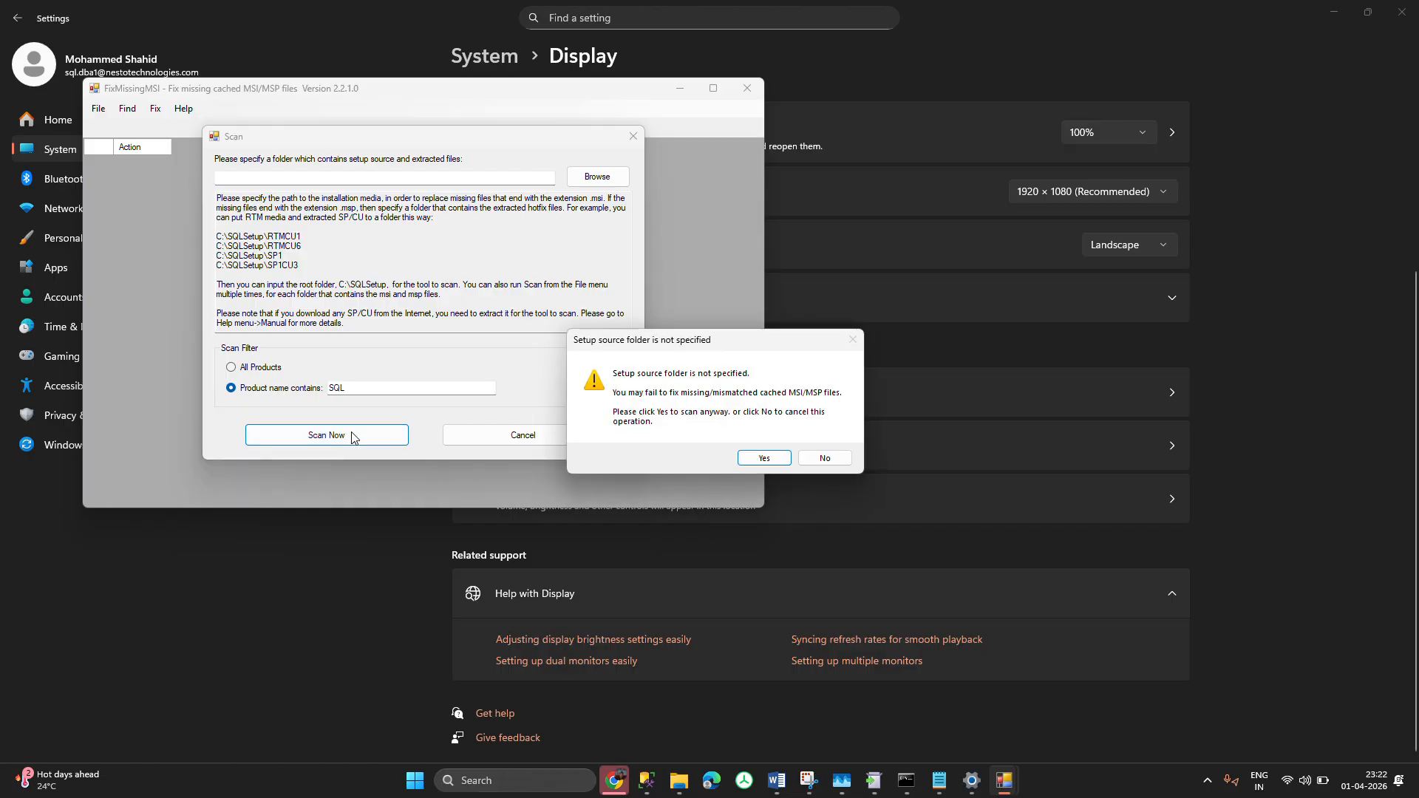
left_click(776, 457)
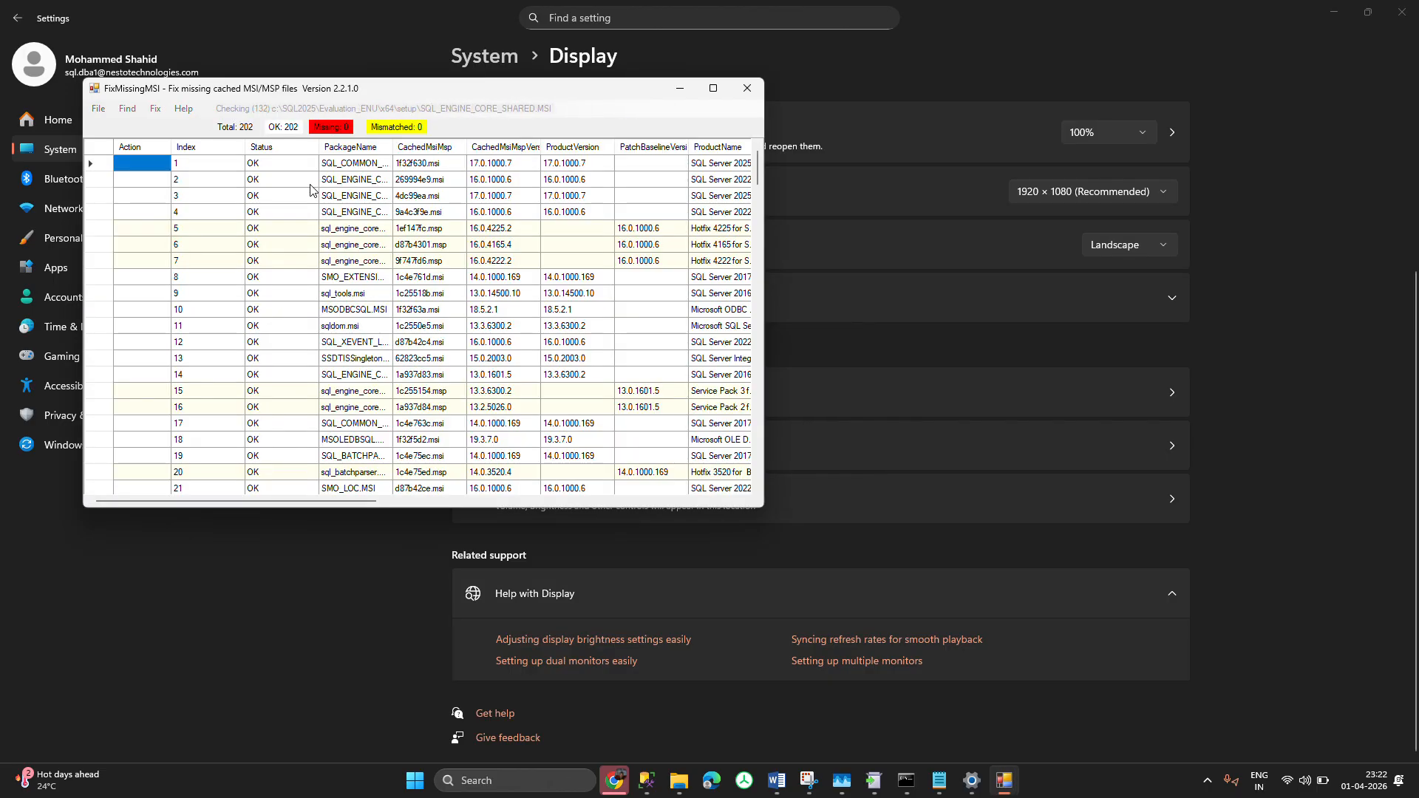
left_click(713, 90)
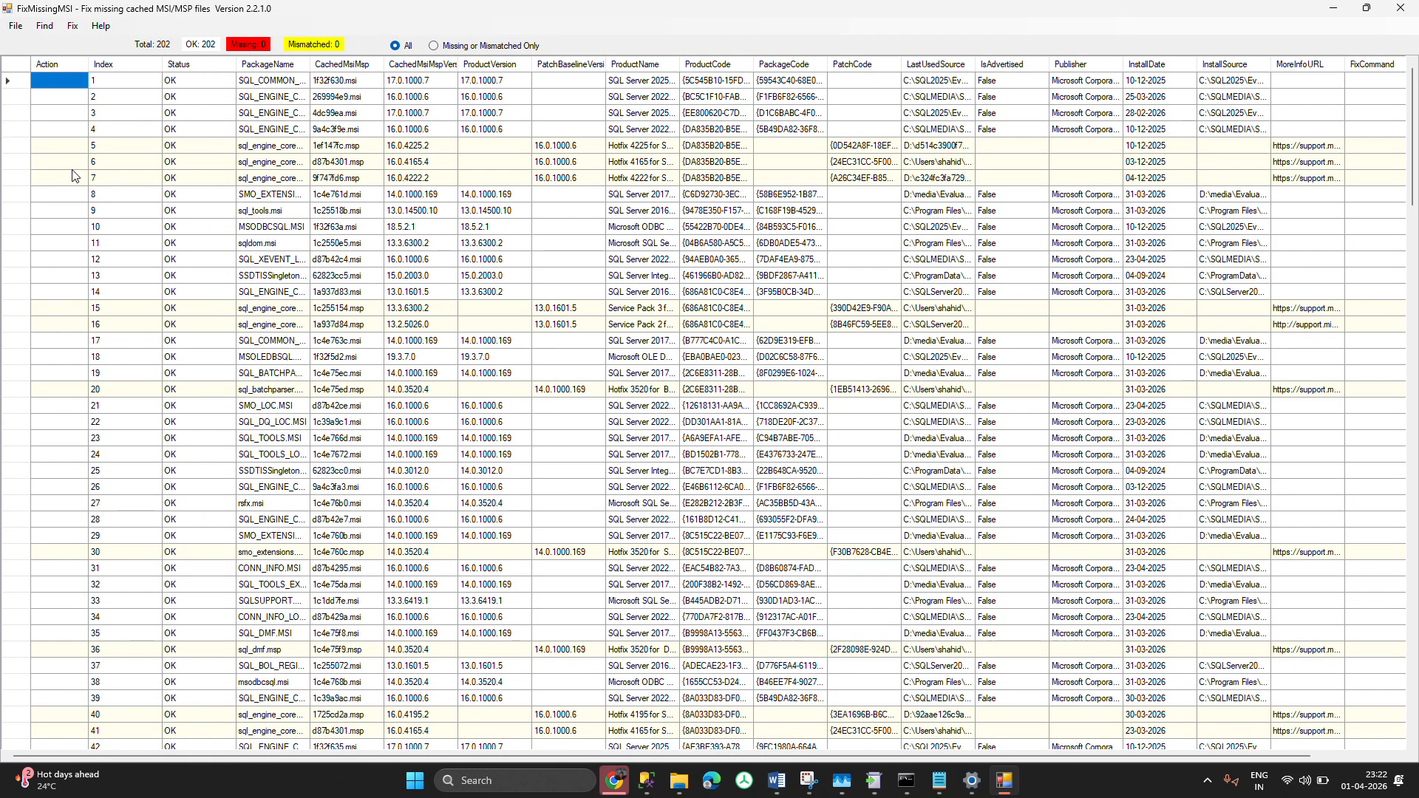
- Examine the status of the scanned MSI and MSP packages throughout the results list
scroll(318, 241, "down", 1)
scroll(318, 240, "down", 3)
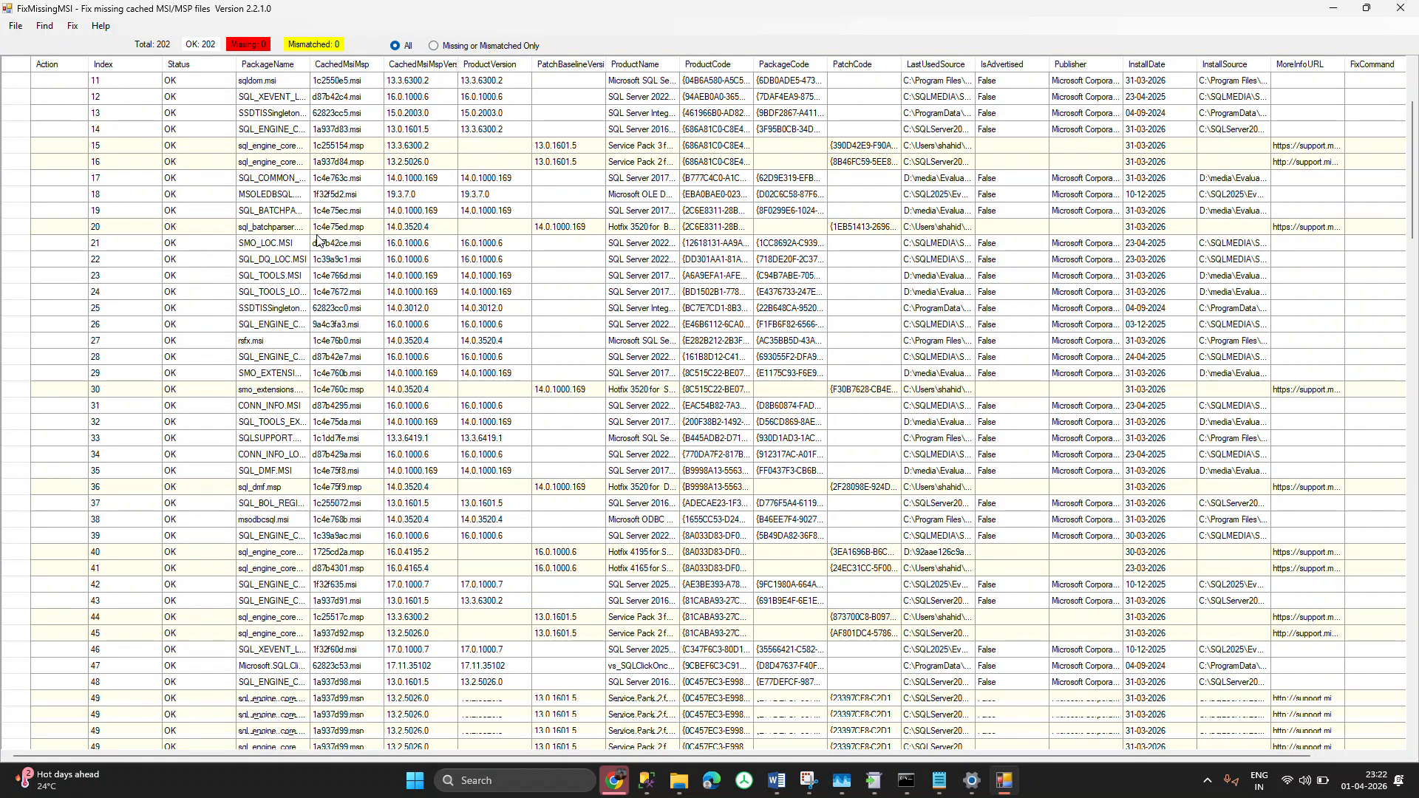
scroll(318, 240, "down", 4)
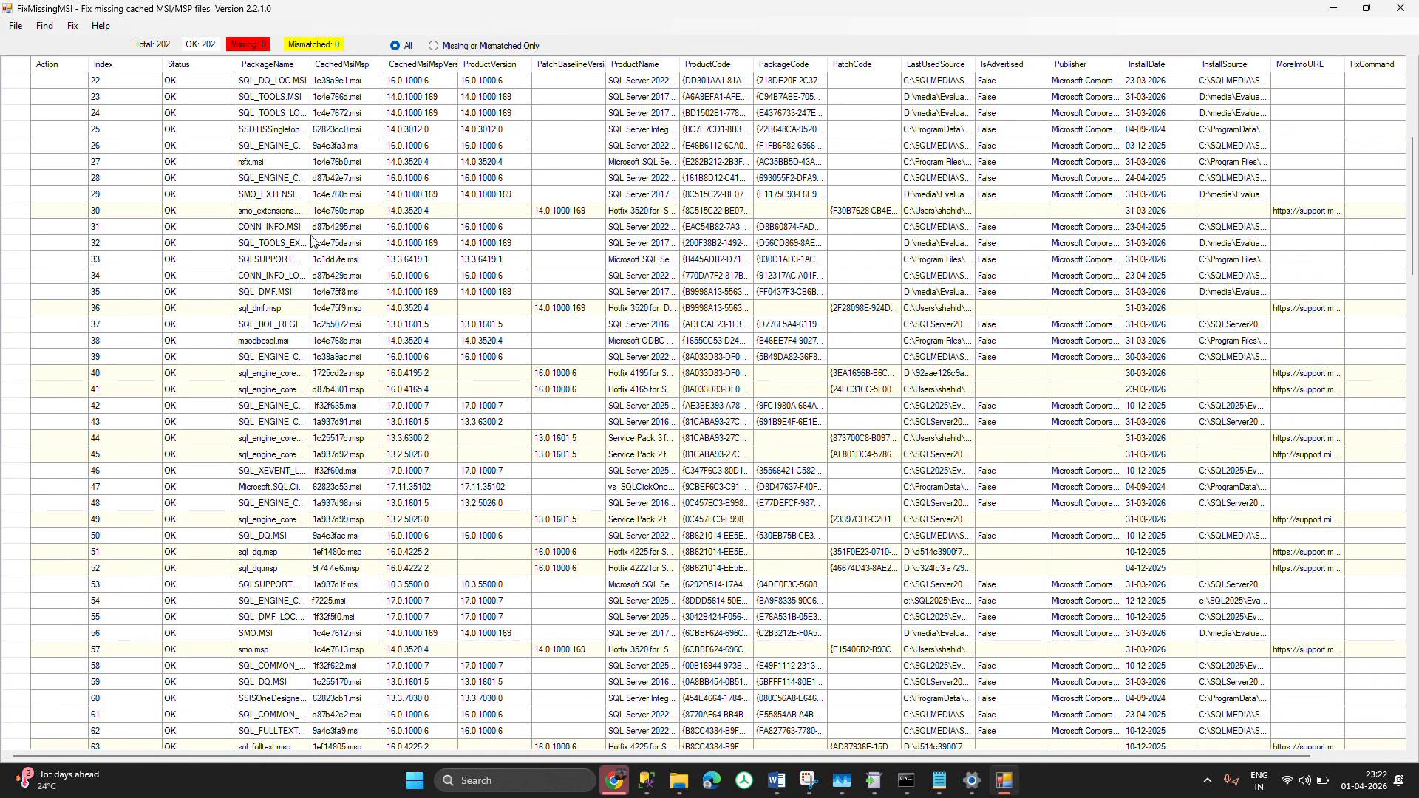
left_click(42, 182)
left_click(11, 213)
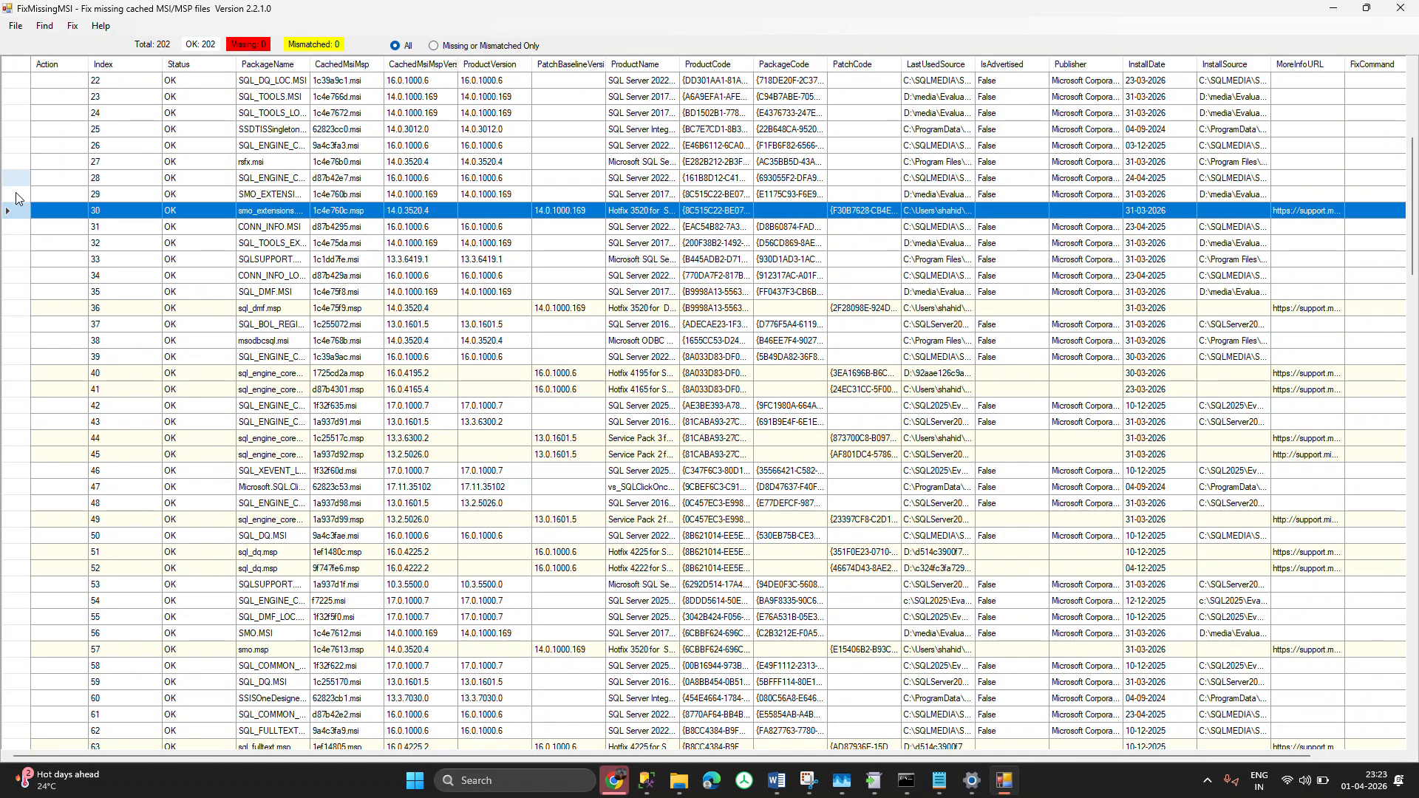
scroll(44, 174, "up", 2)
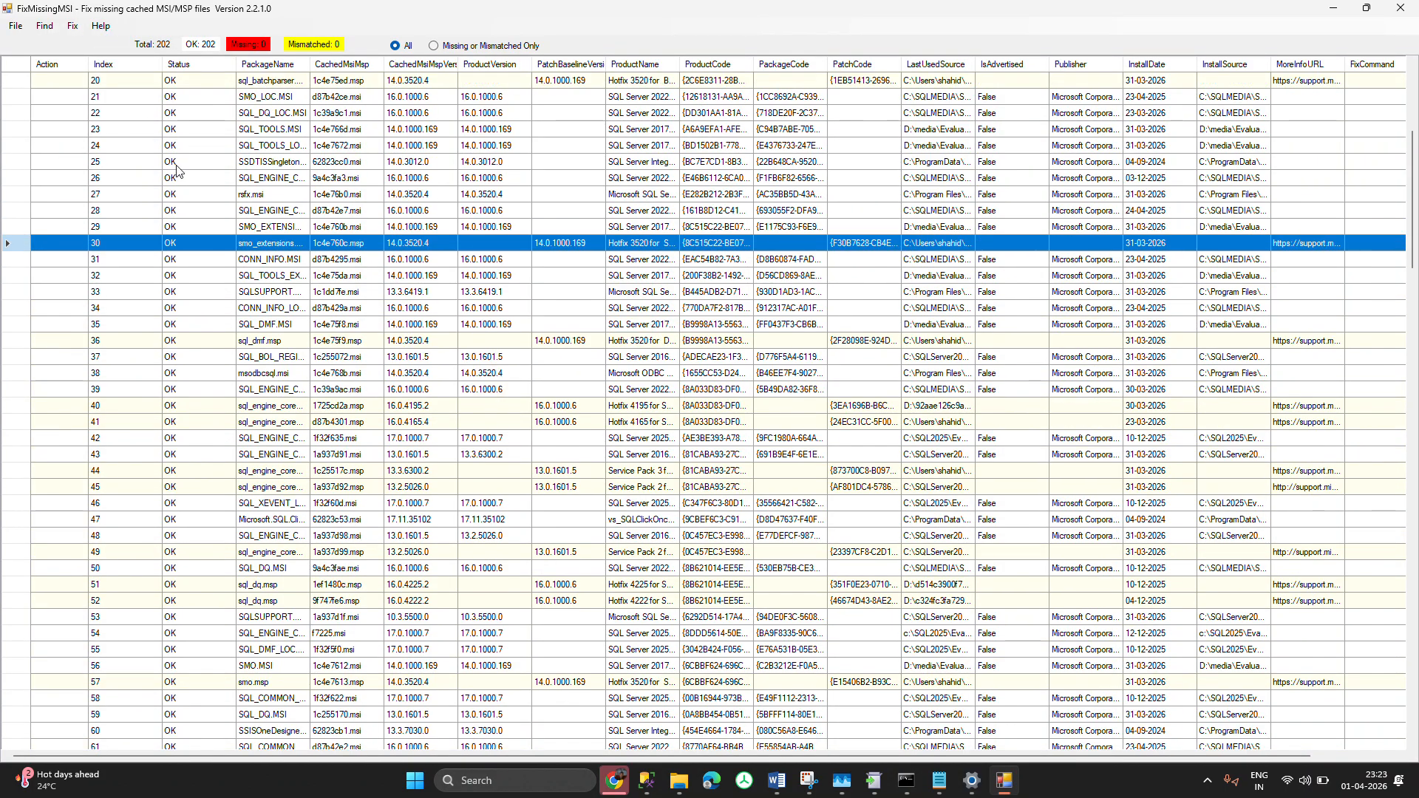
scroll(171, 159, "up", 7)
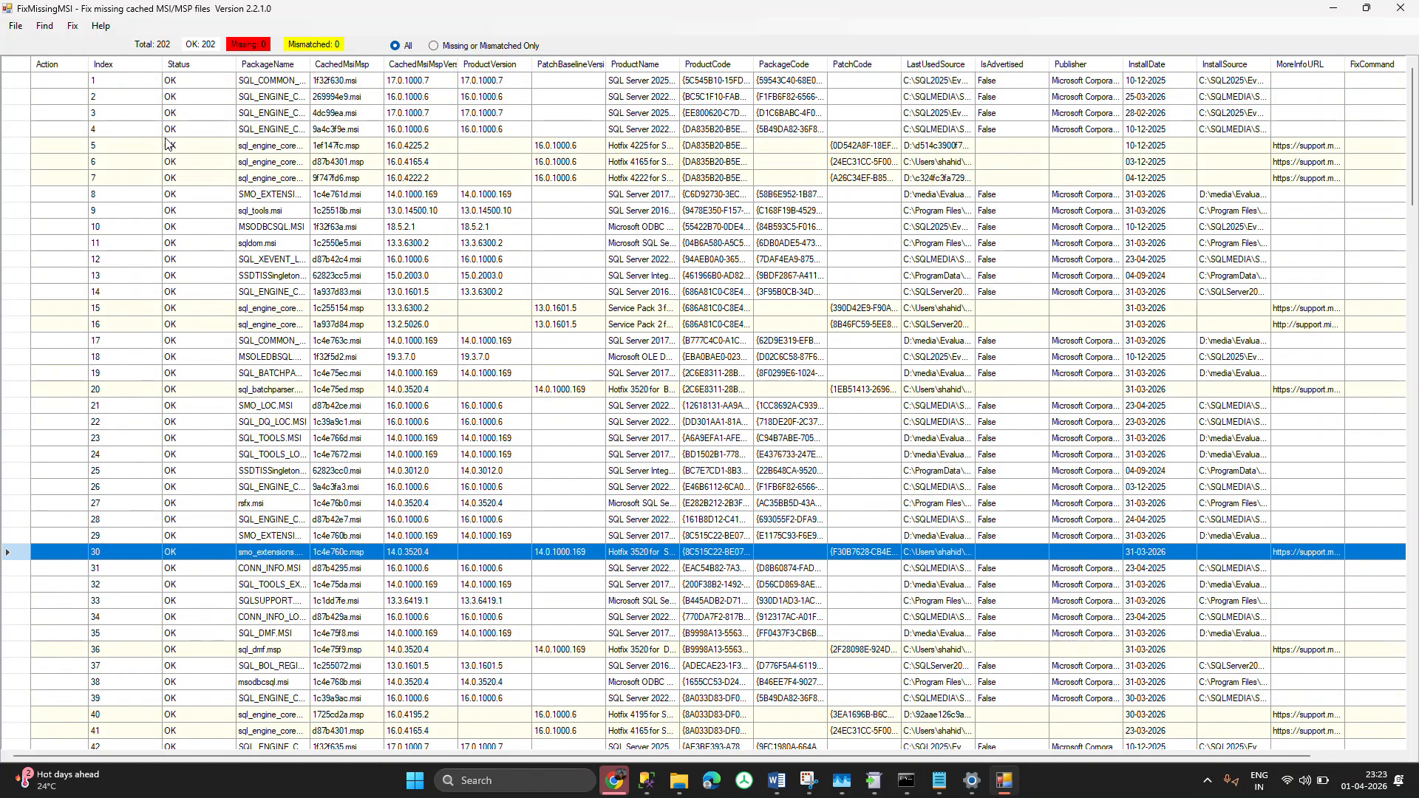
- Run Fix All on the missing or mismatched MSI/MSP files and confirm the automatic fix
left_click(77, 27)
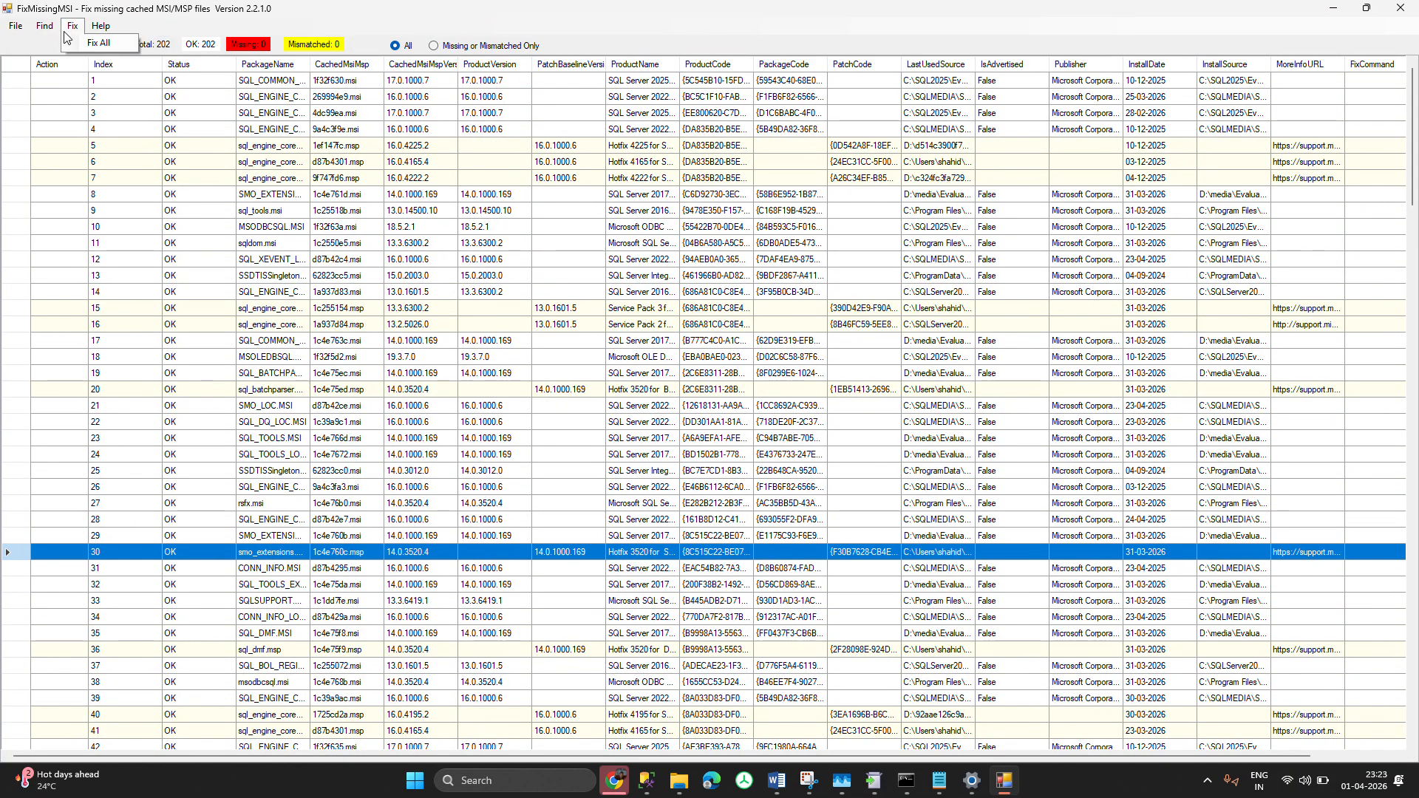
left_click(87, 43)
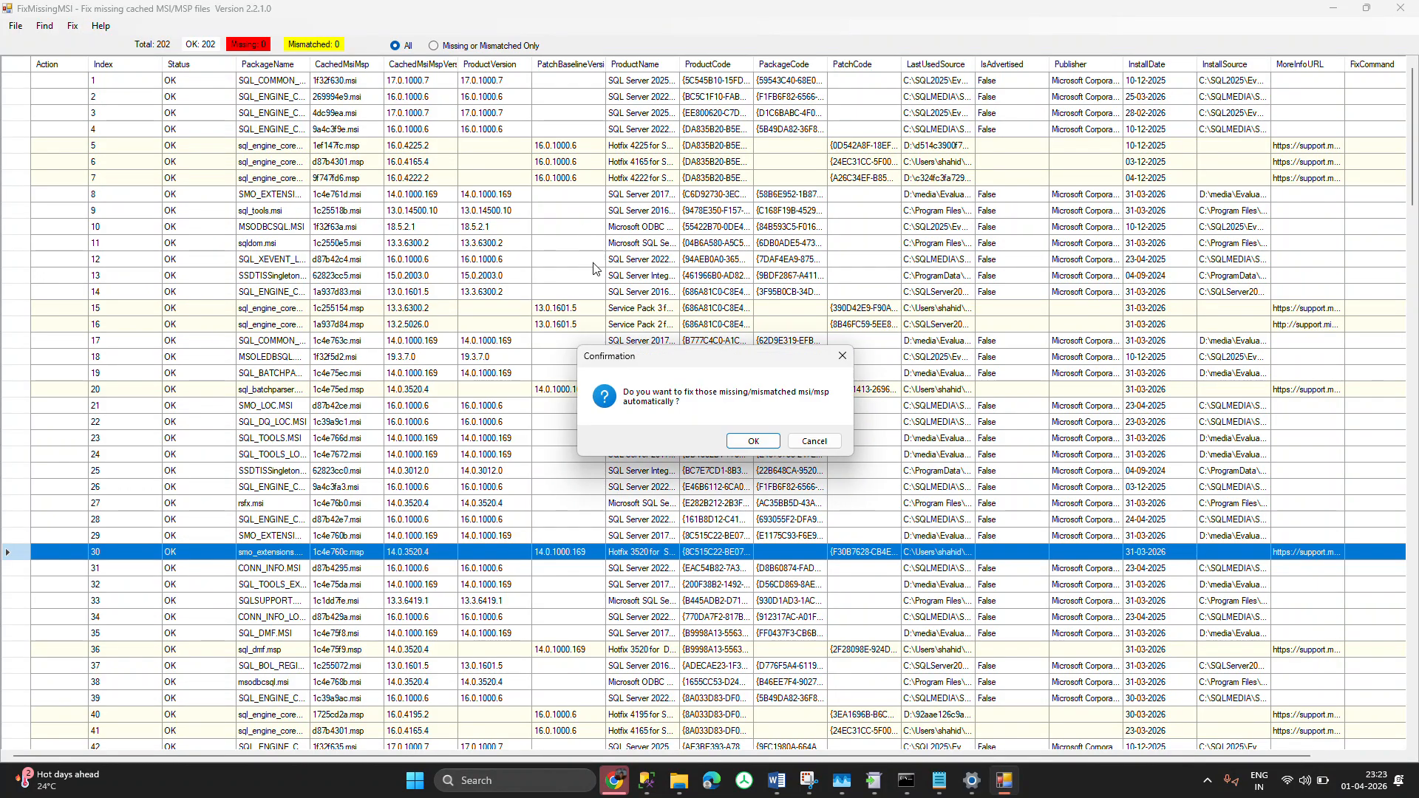
left_click(751, 442)
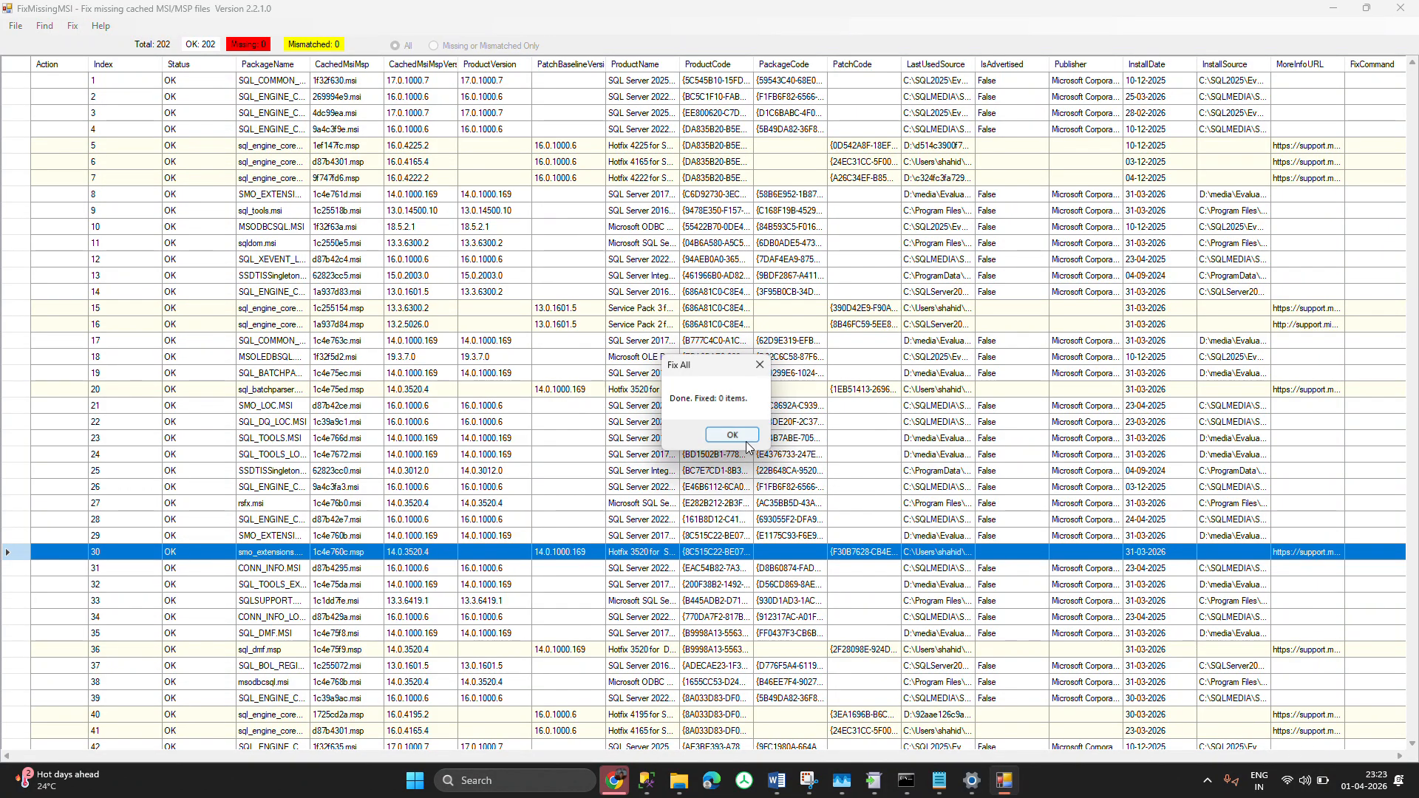
- Close the fix report, switch to File Explorer, open FixMissingMSI_V2.2.1_For_NET45 (1).zip in Downloads and select FixMissingMSI.exe
left_click(726, 437)
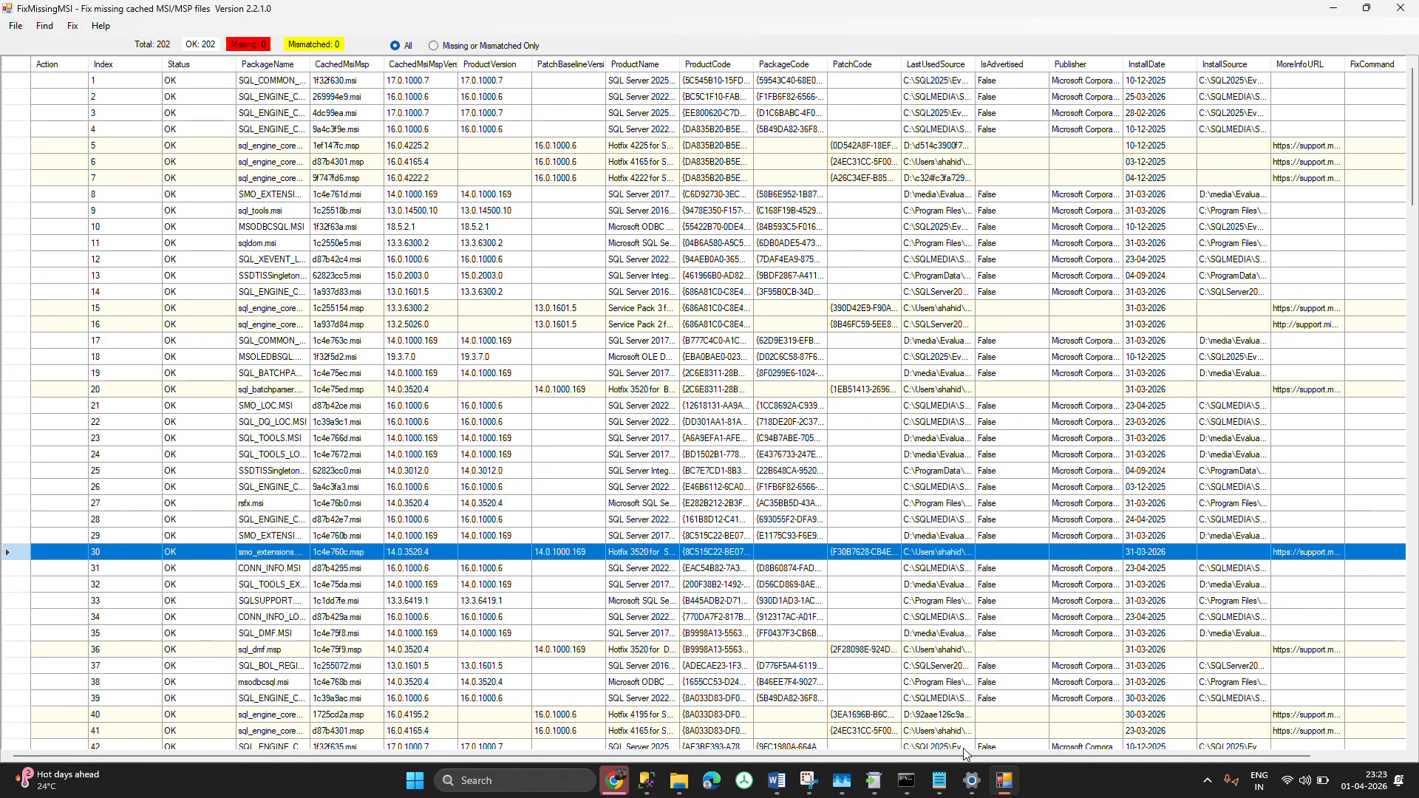
left_click(678, 781)
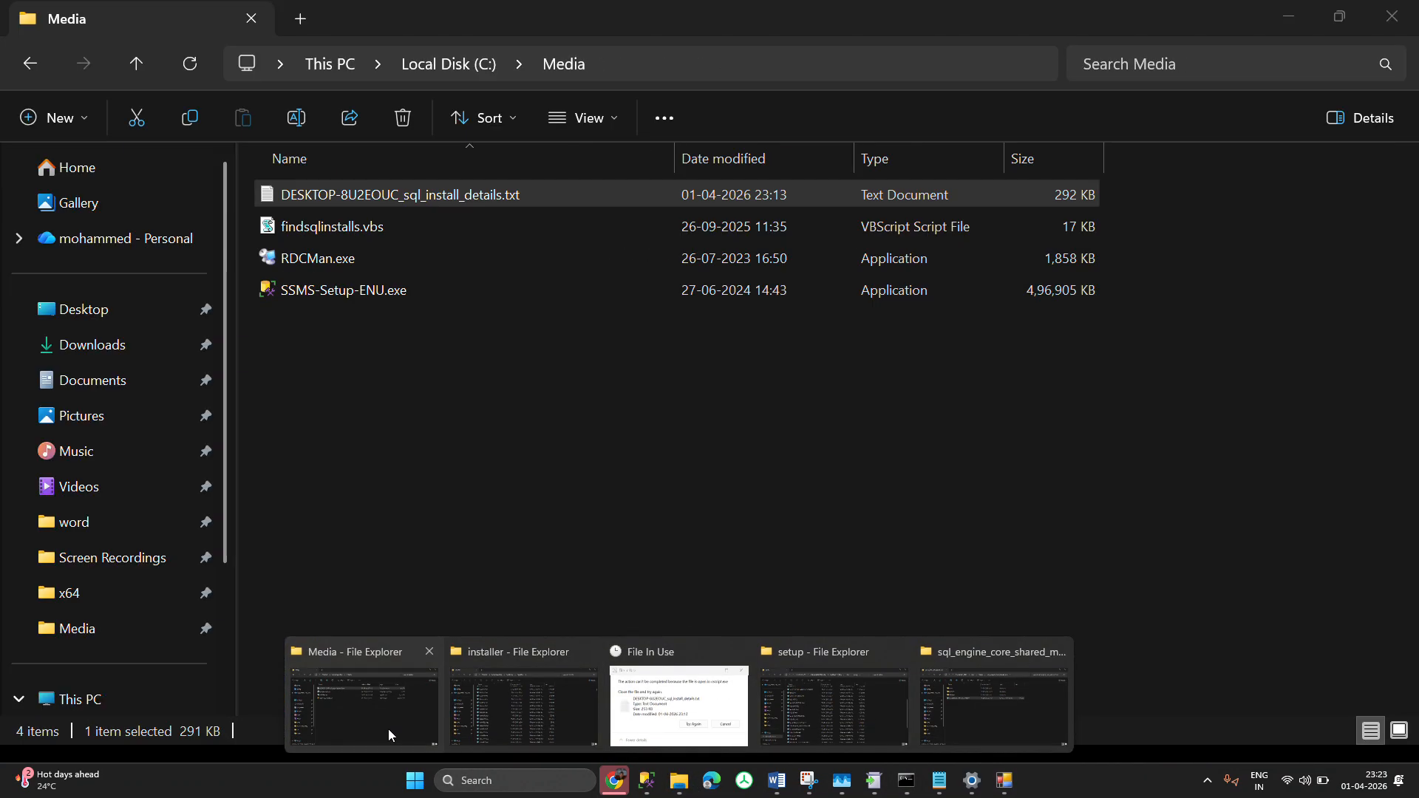
left_click(388, 729)
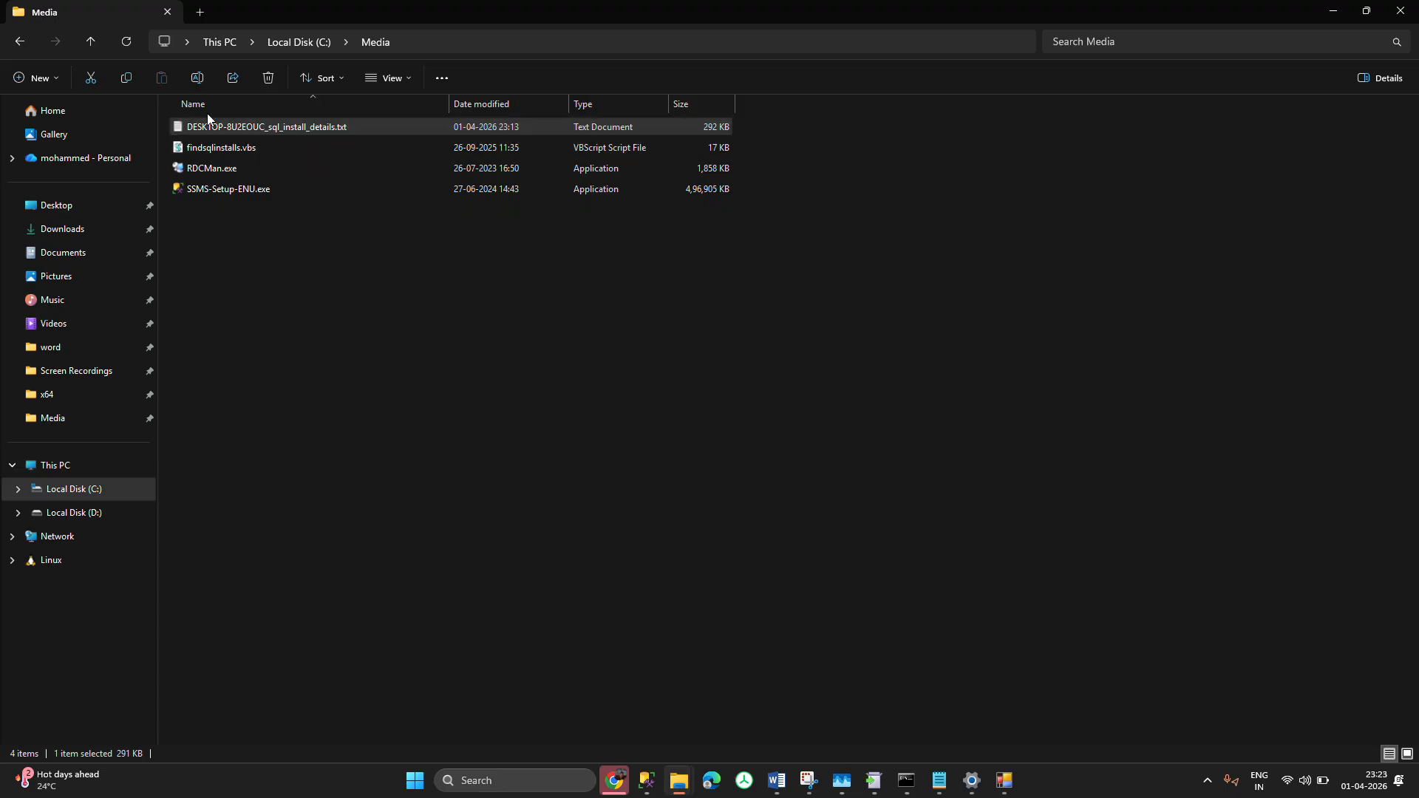
left_click(74, 228)
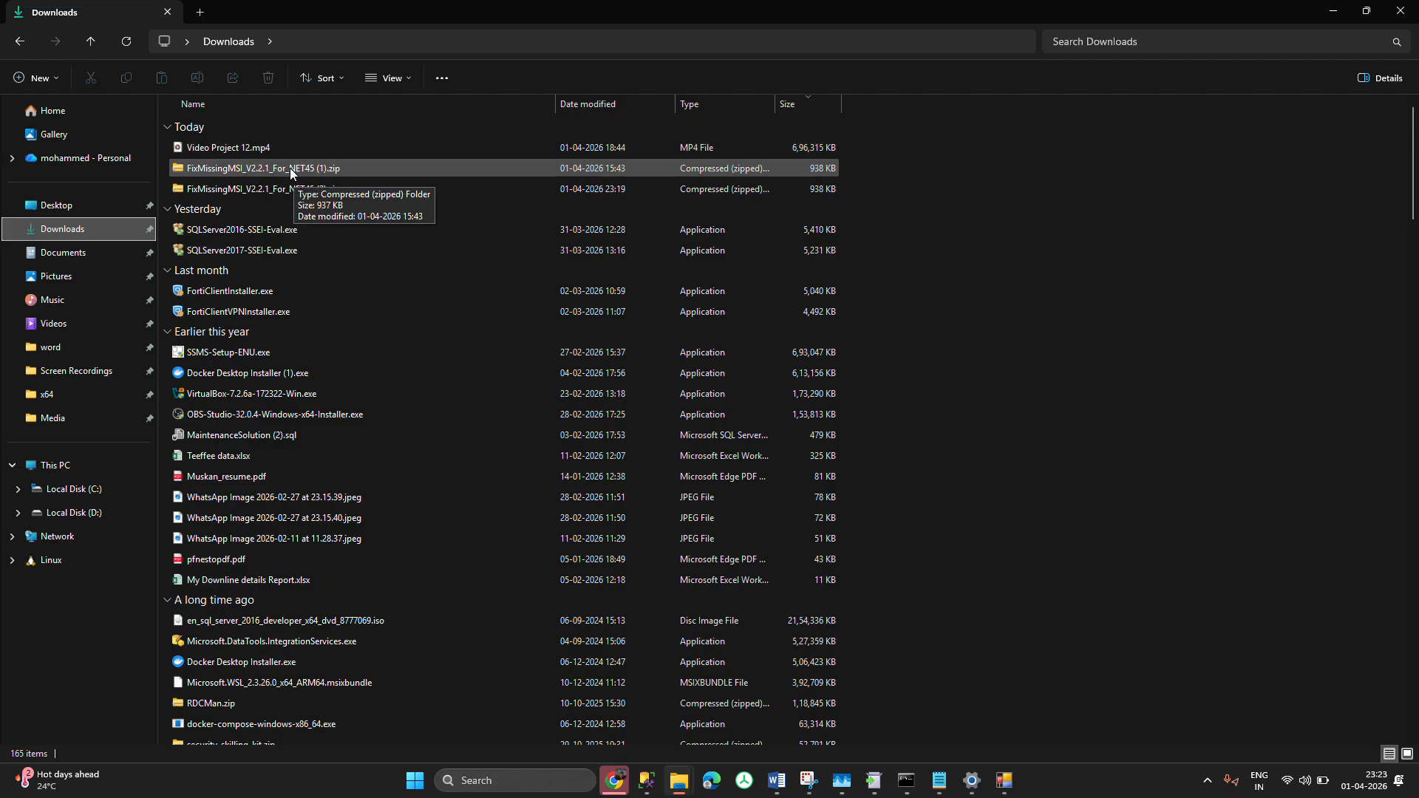
left_click(289, 170)
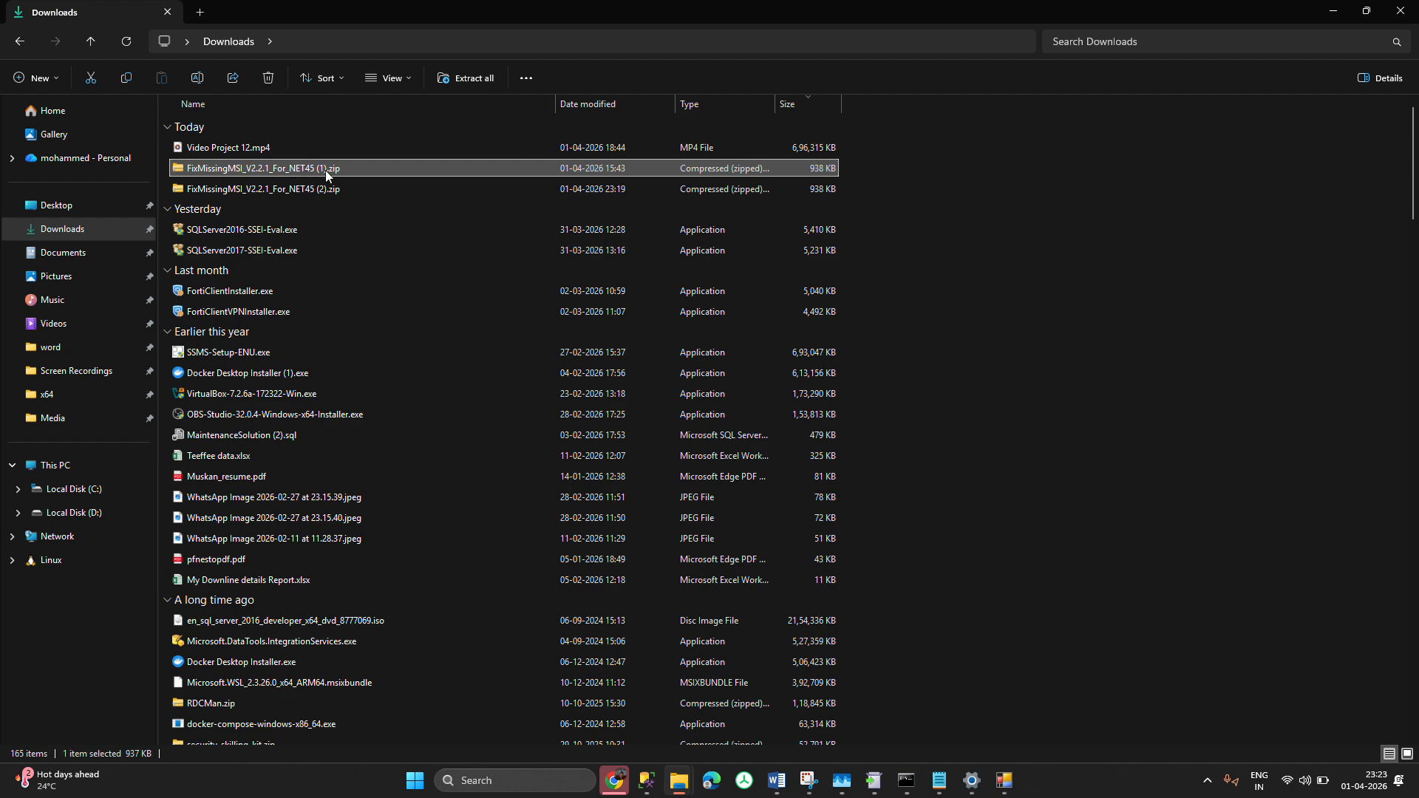
right_click(287, 168)
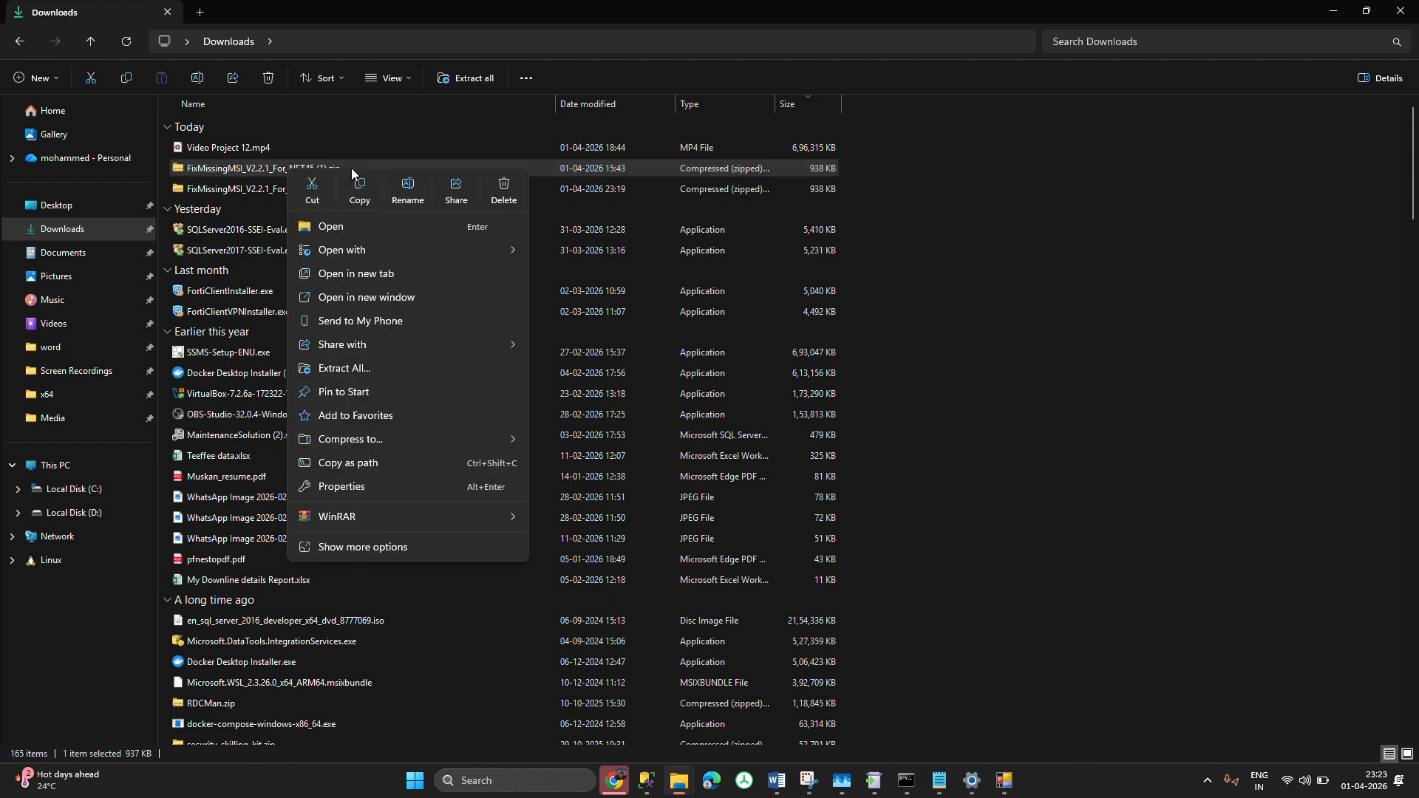
left_click(327, 235)
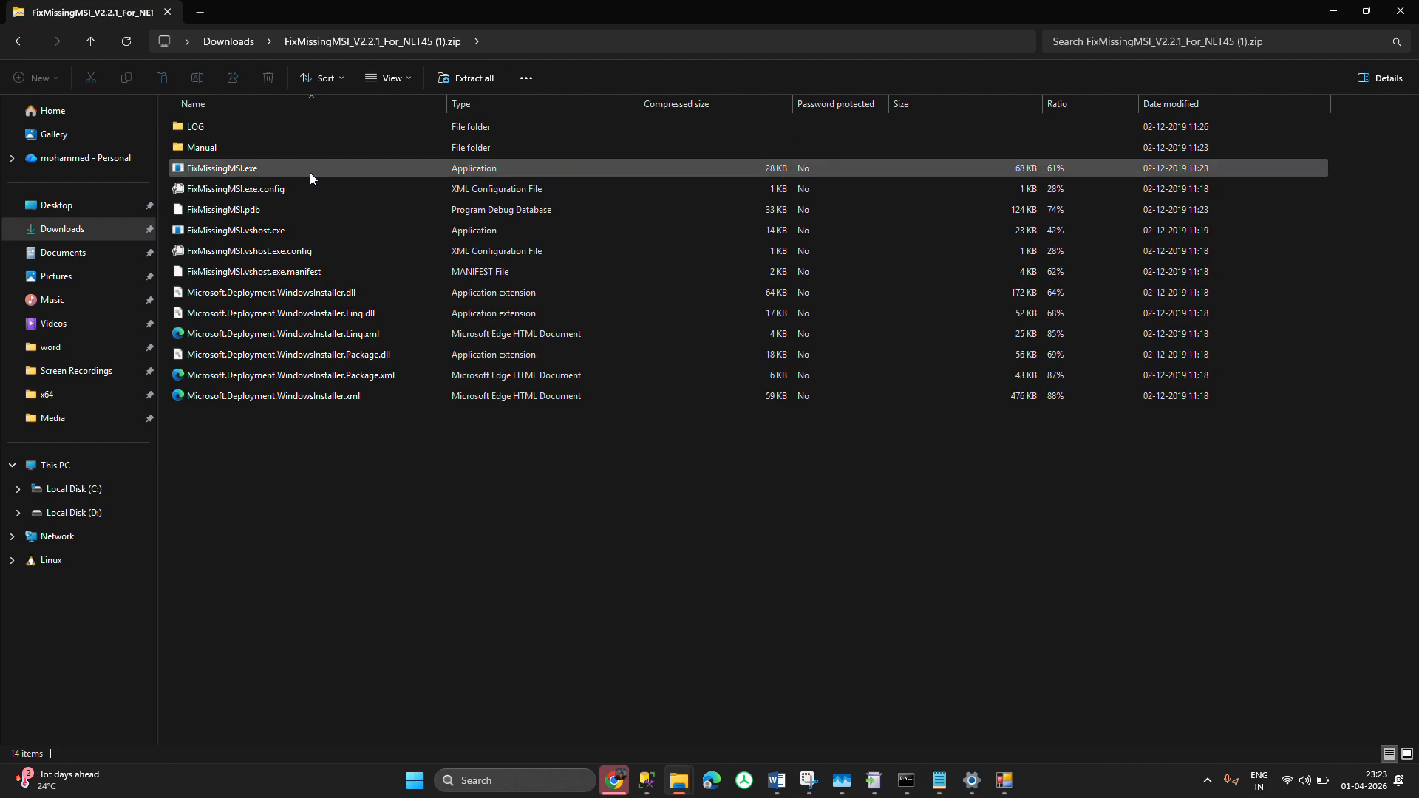
left_click(219, 175)
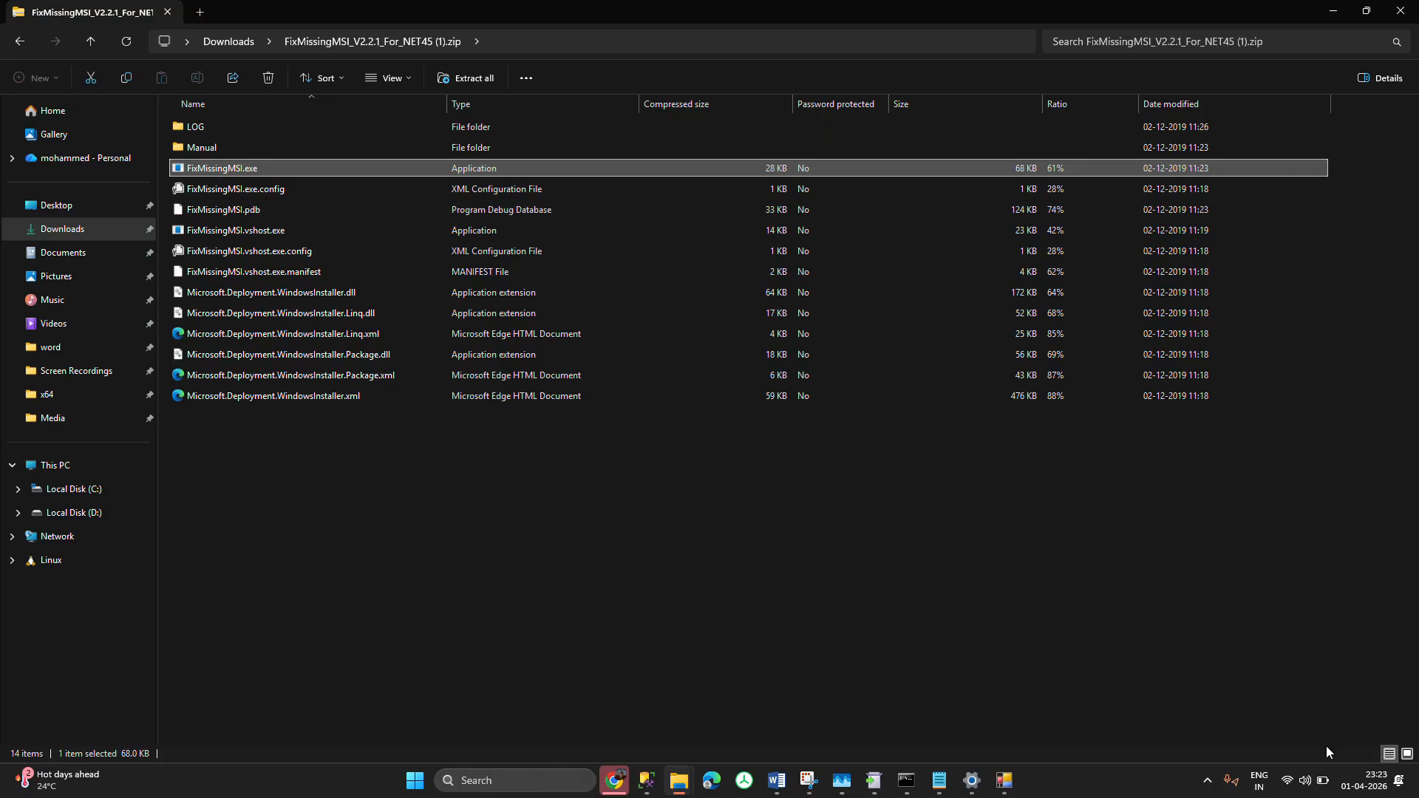
- Return to the FixMissingMSI results and run Fix All again, accepting the automatic fix of missing or mismatched MSI/MSP files
left_click(1415, 781)
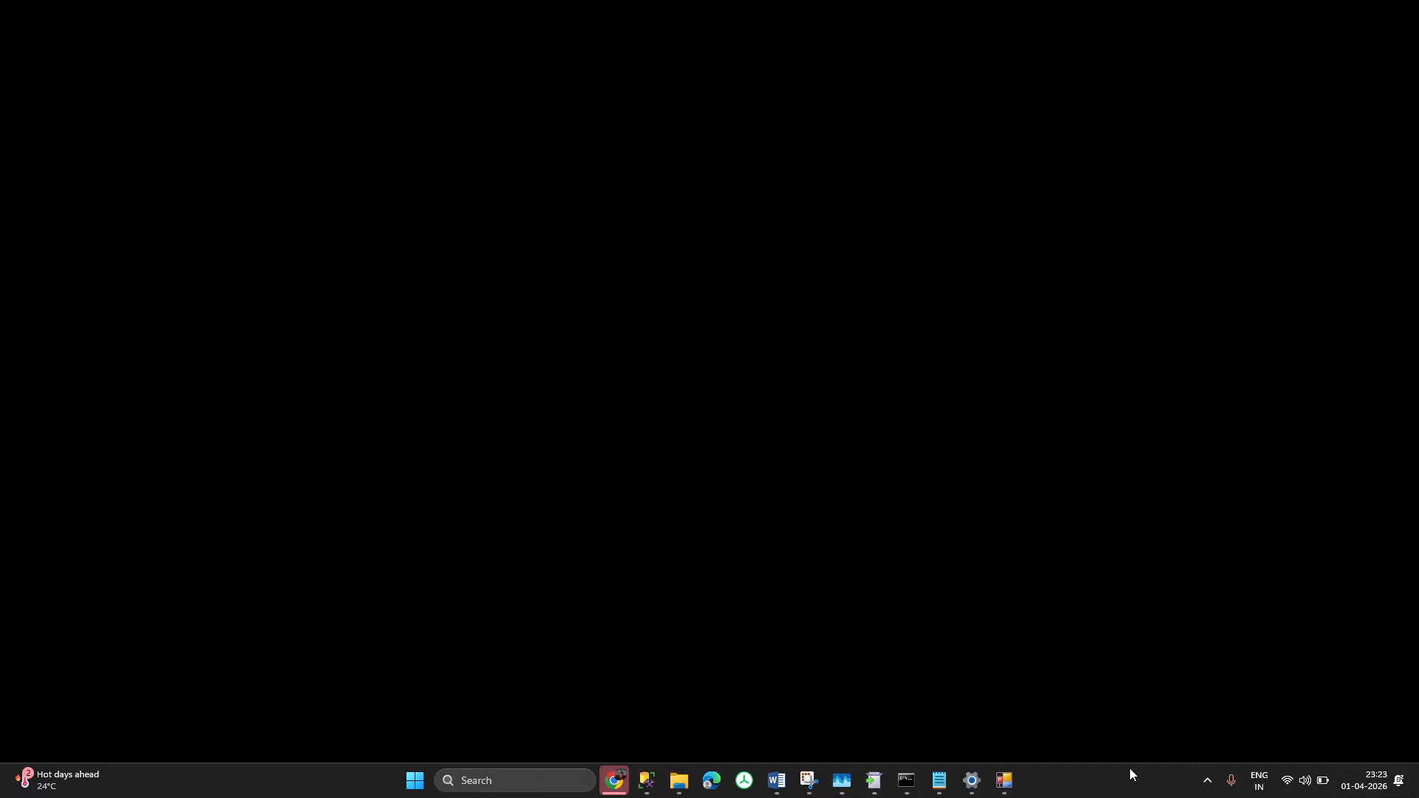
left_click(1005, 785)
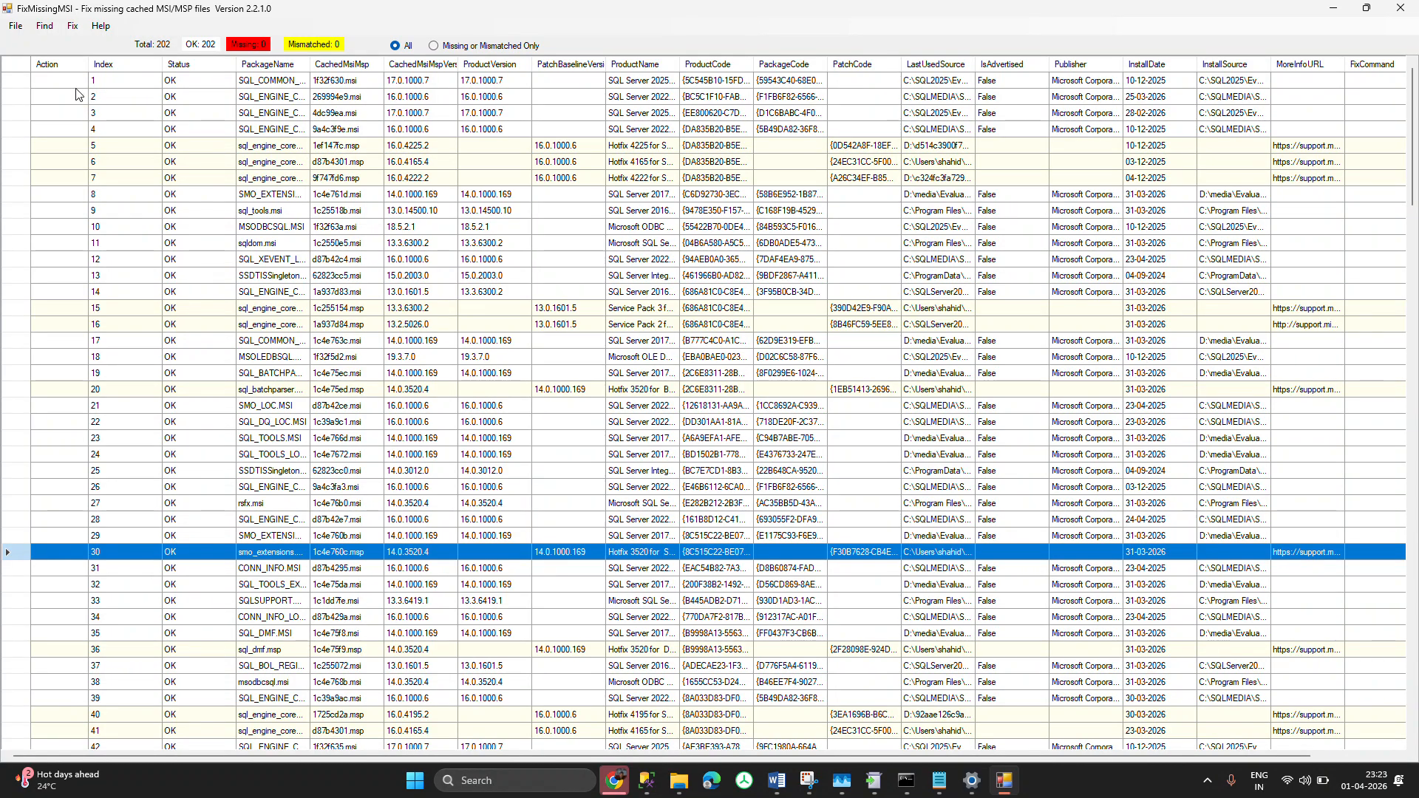
left_click(75, 33)
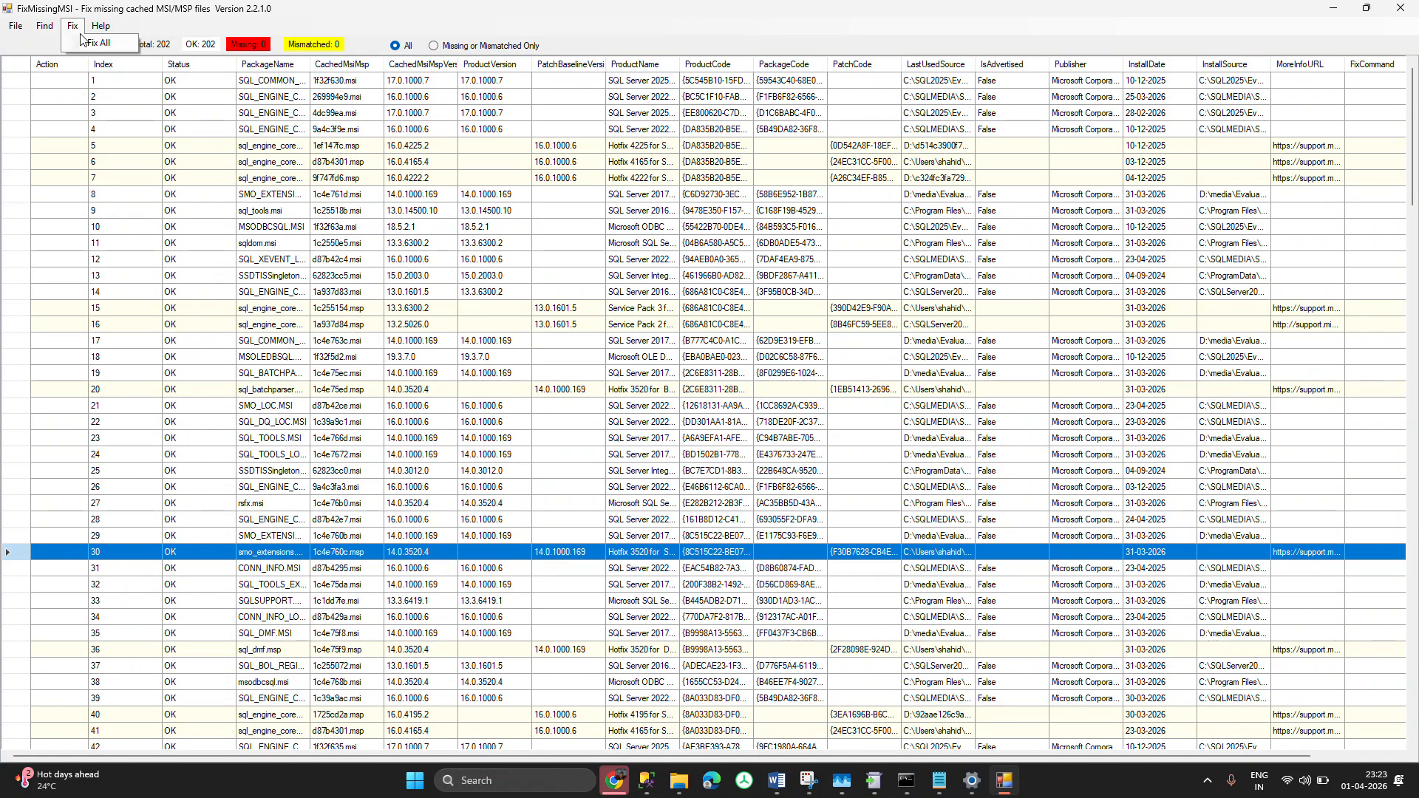
left_click(96, 42)
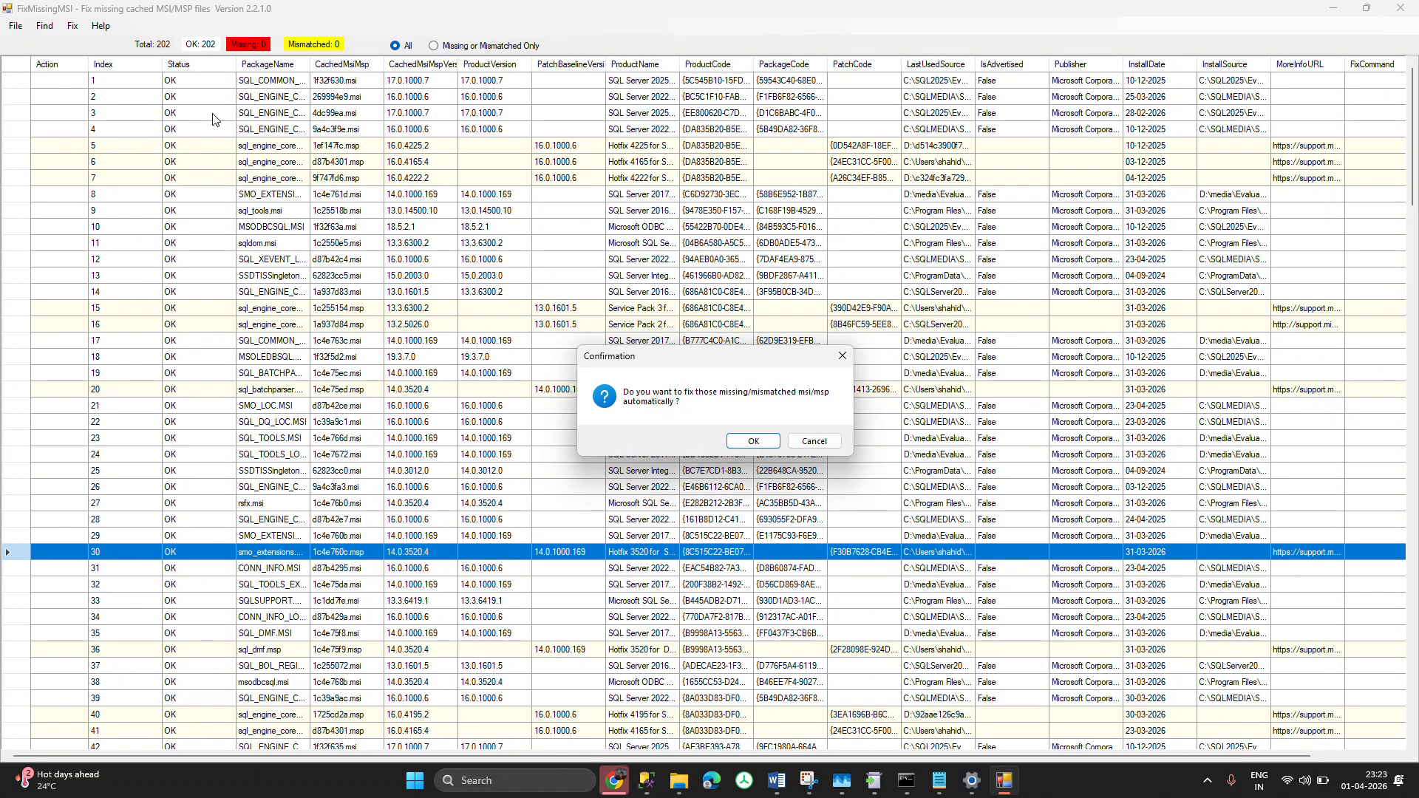
left_click(750, 441)
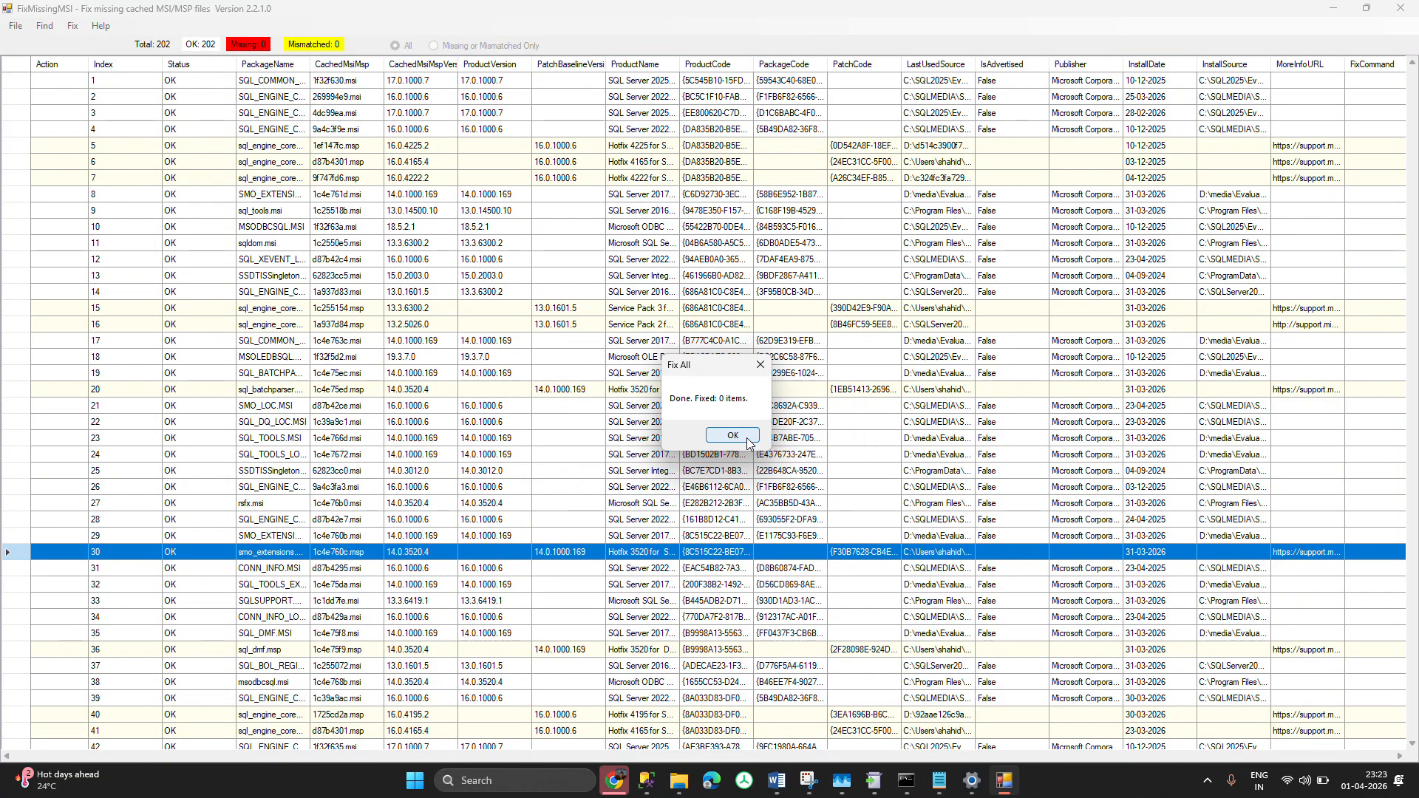
left_click(736, 437)
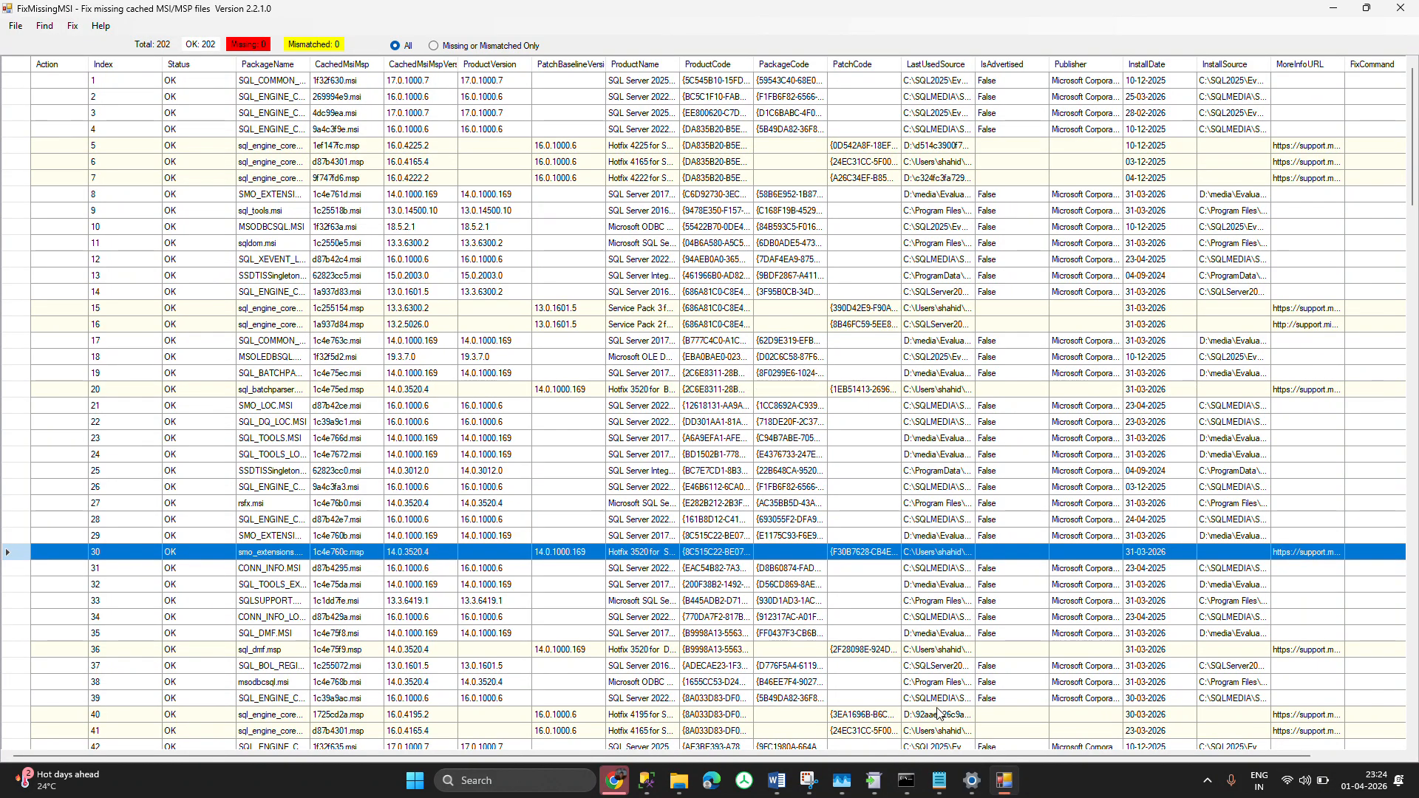
- Review the MSI copy commands in Notepad, and switch back to FixMissingMSI to show the Fix All option
mouse_move(972, 785)
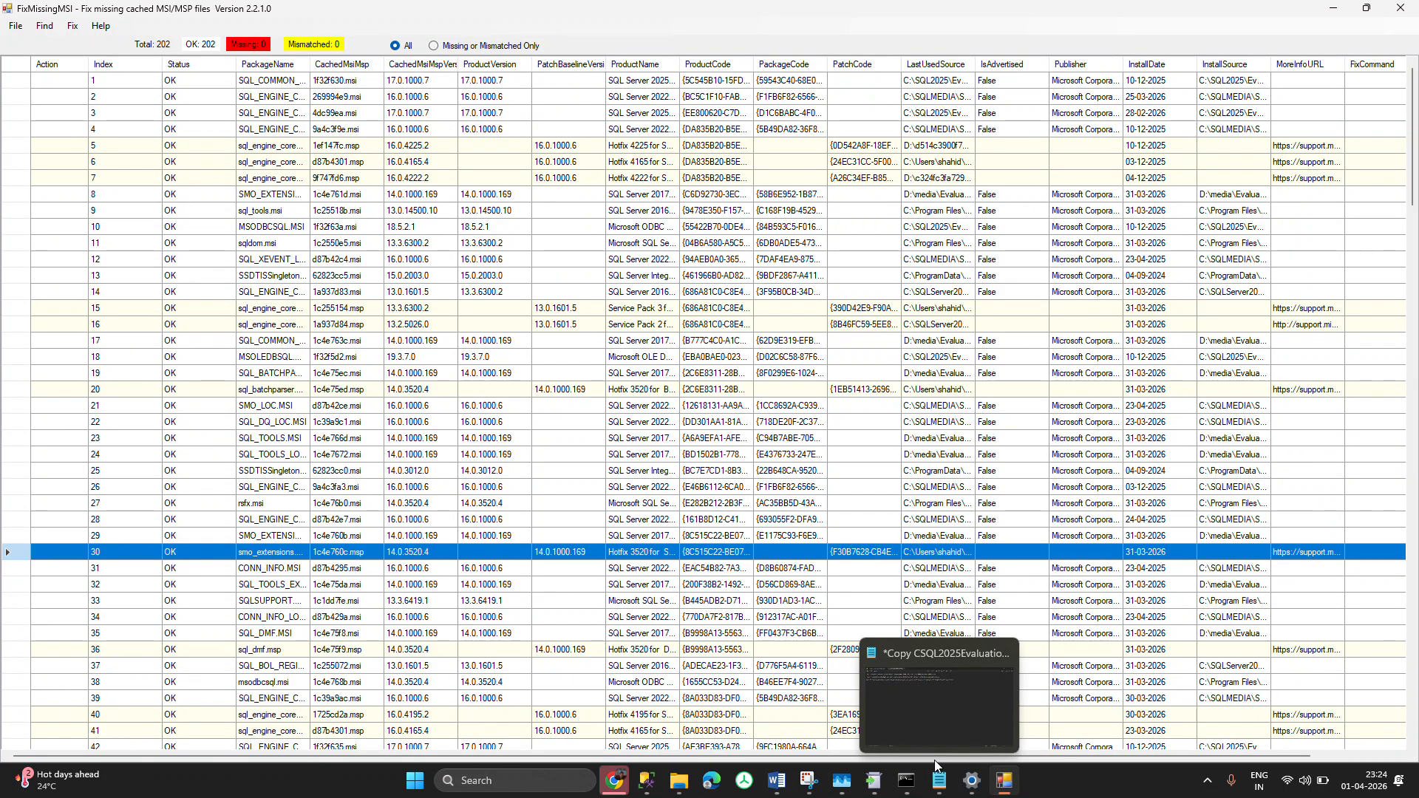
left_click(936, 720)
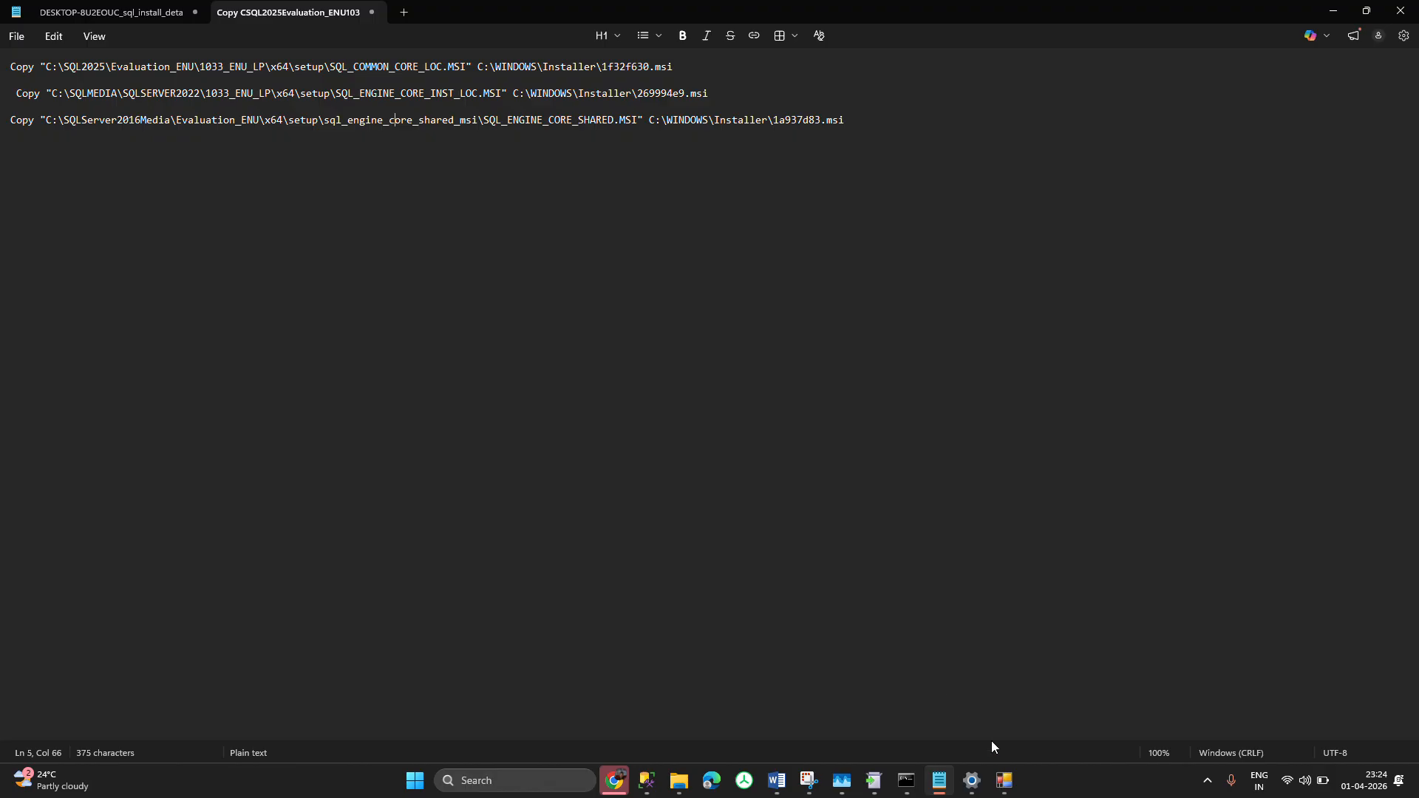
left_click(1005, 772)
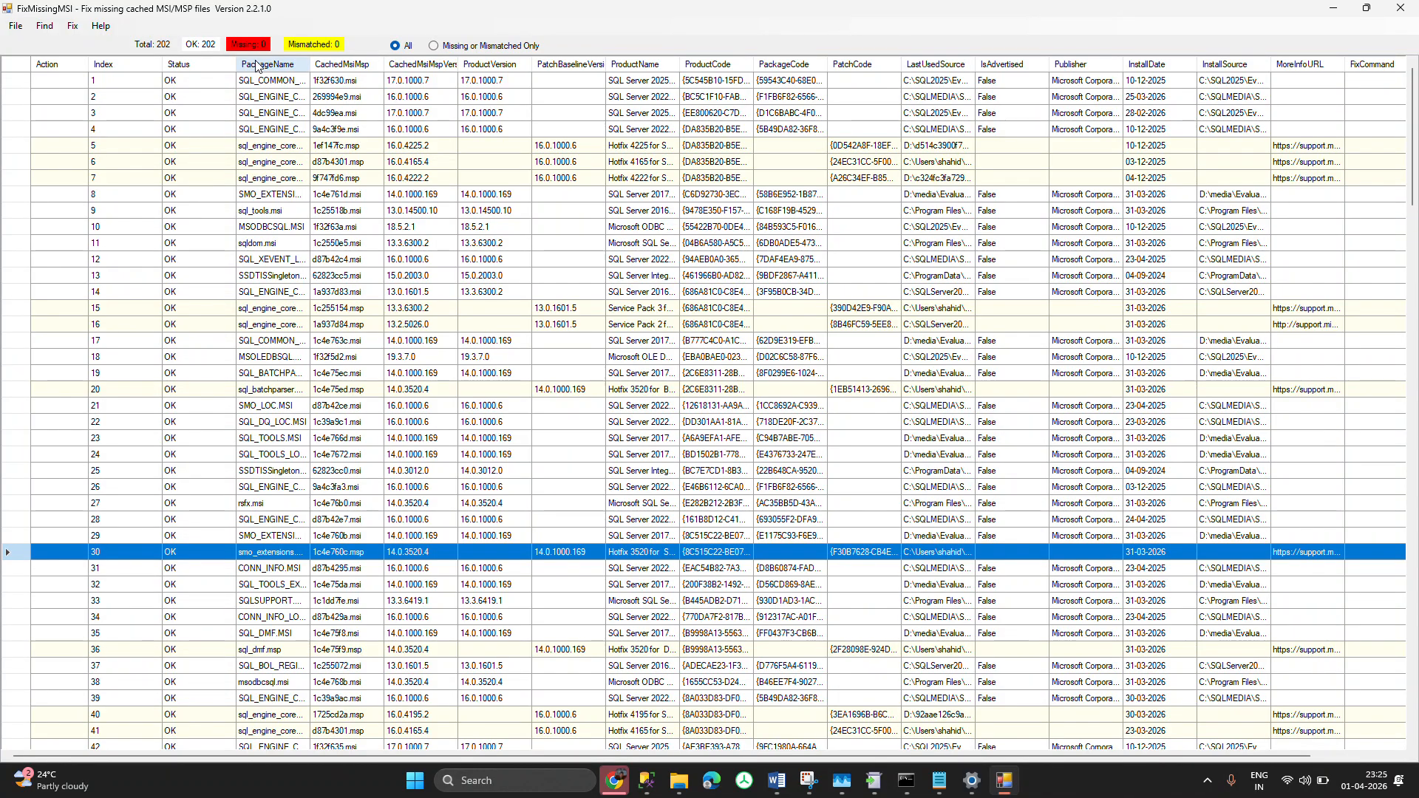
left_click(72, 26)
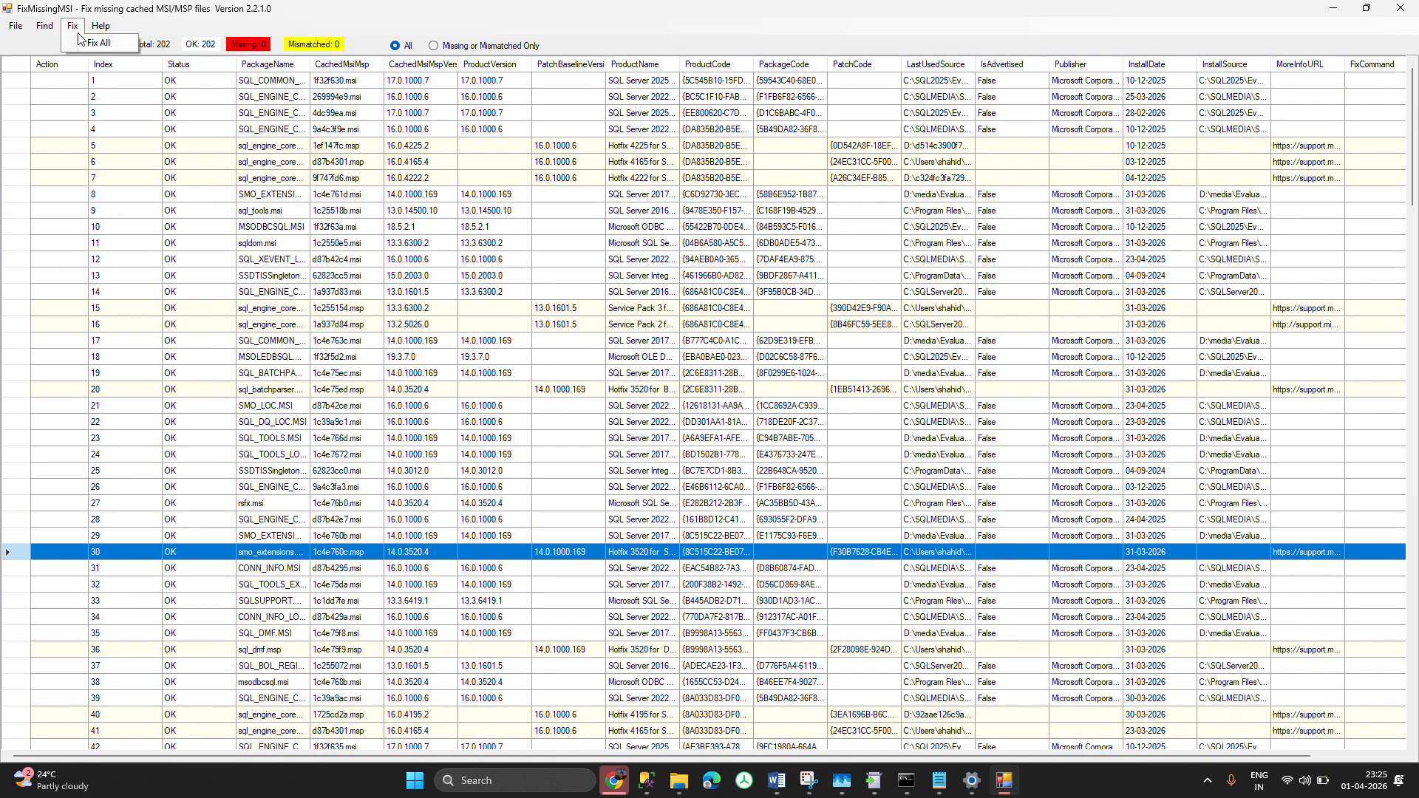